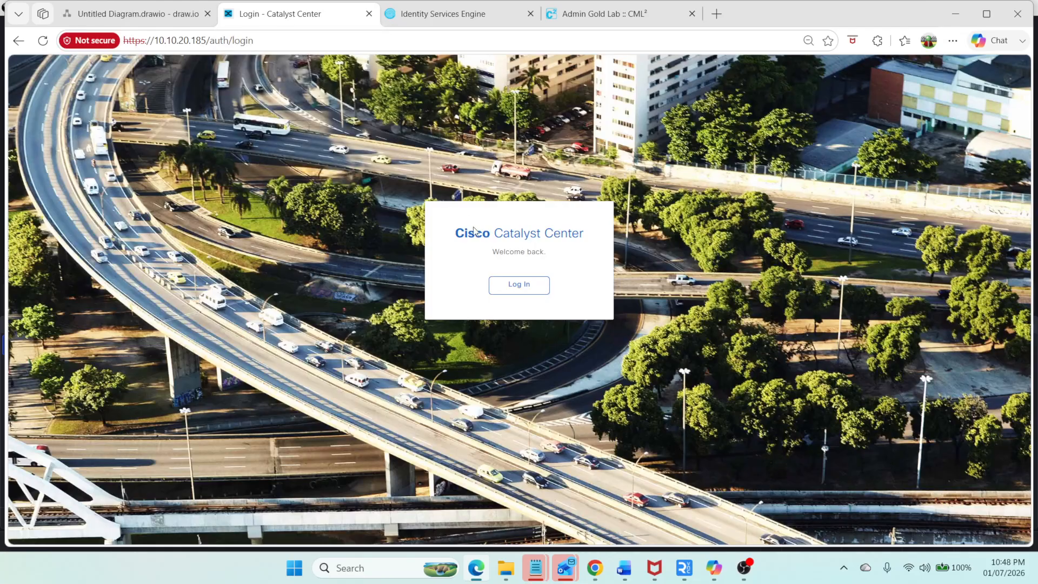
Step: Log in to Catalyst Center with the administrator username and its password
click(498, 289)
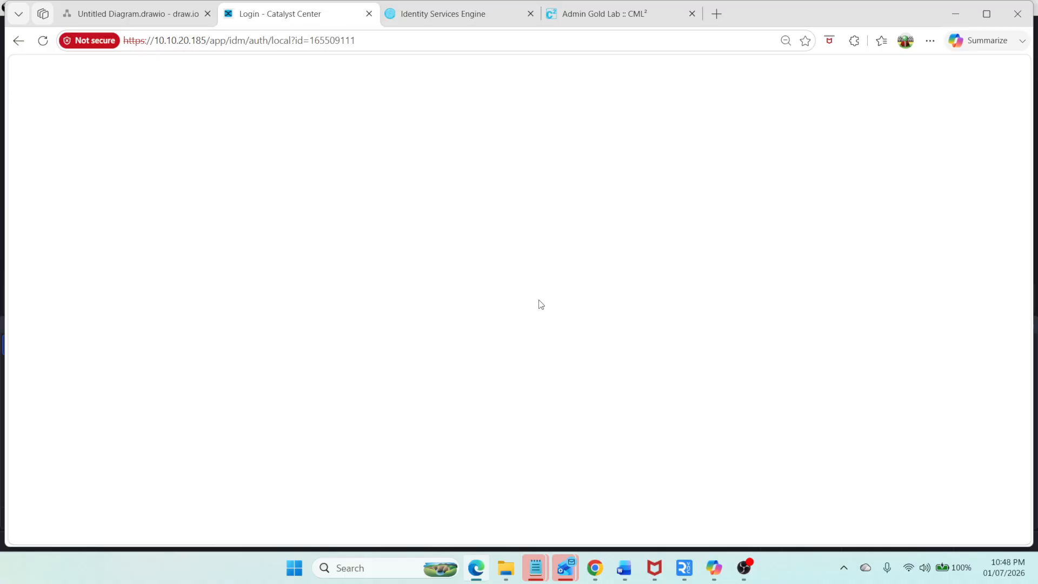
click(487, 314)
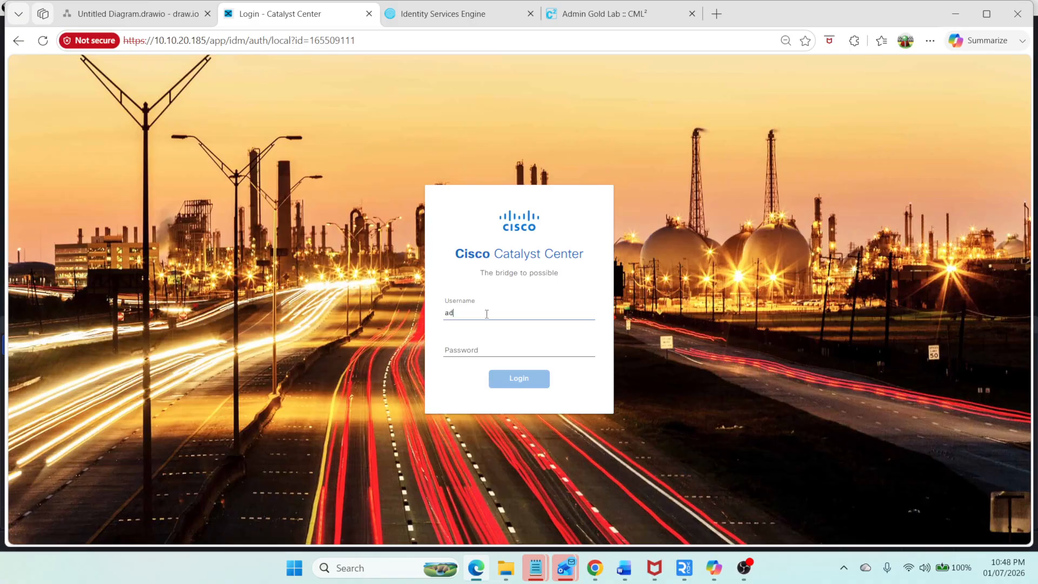
text(administrator)
key(Tab)
text(••)
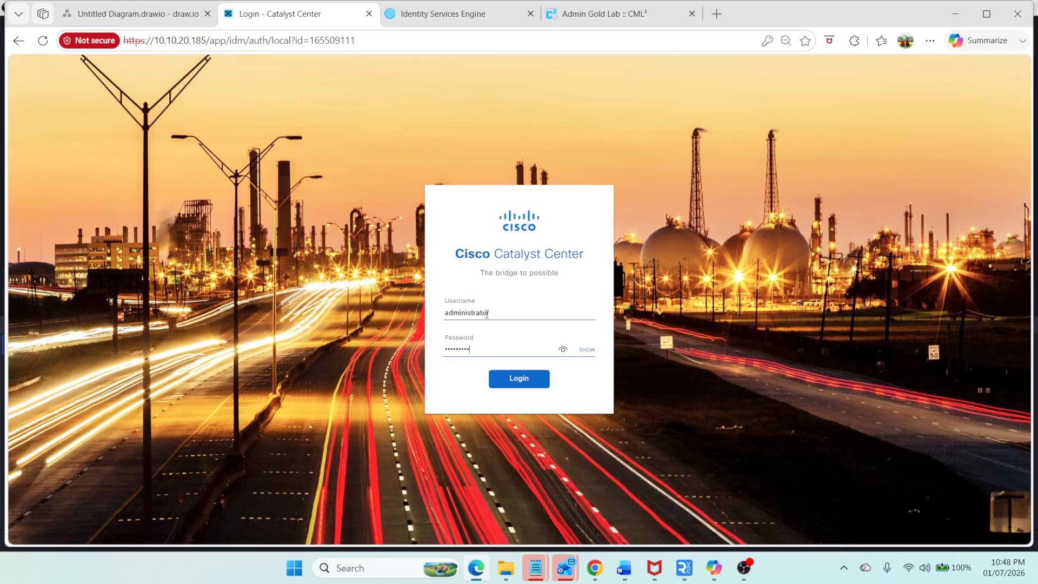
key(Return)
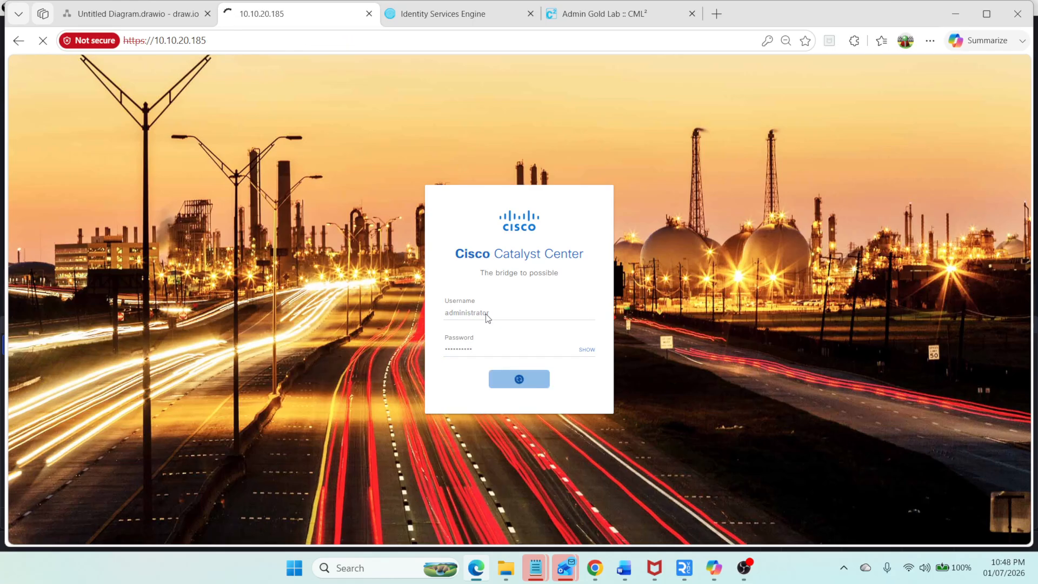
Step: Review the Identity Services Engine dashboard and the Catalyst Center home dashboard
click(447, 16)
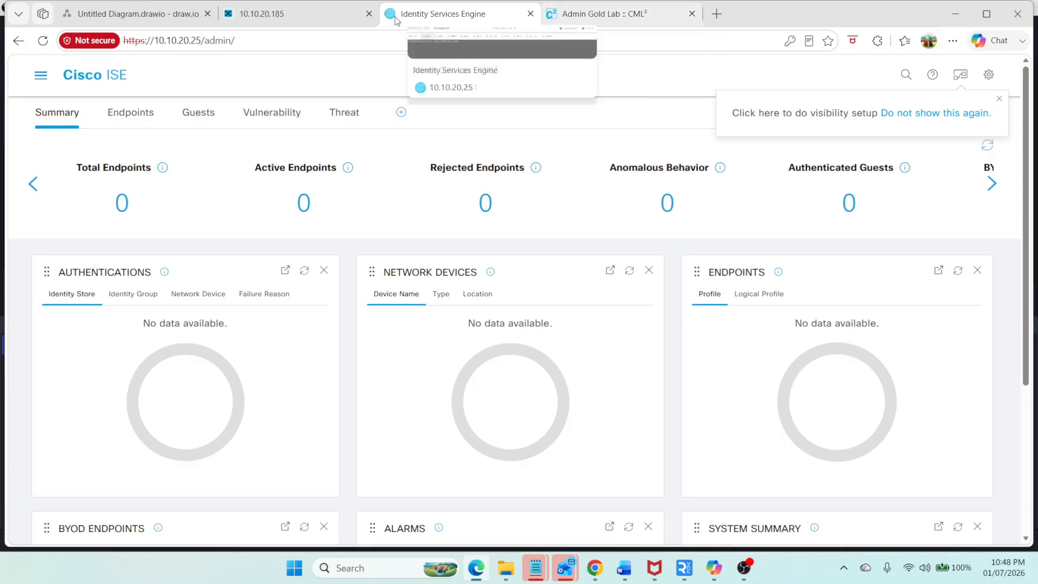
click(306, 12)
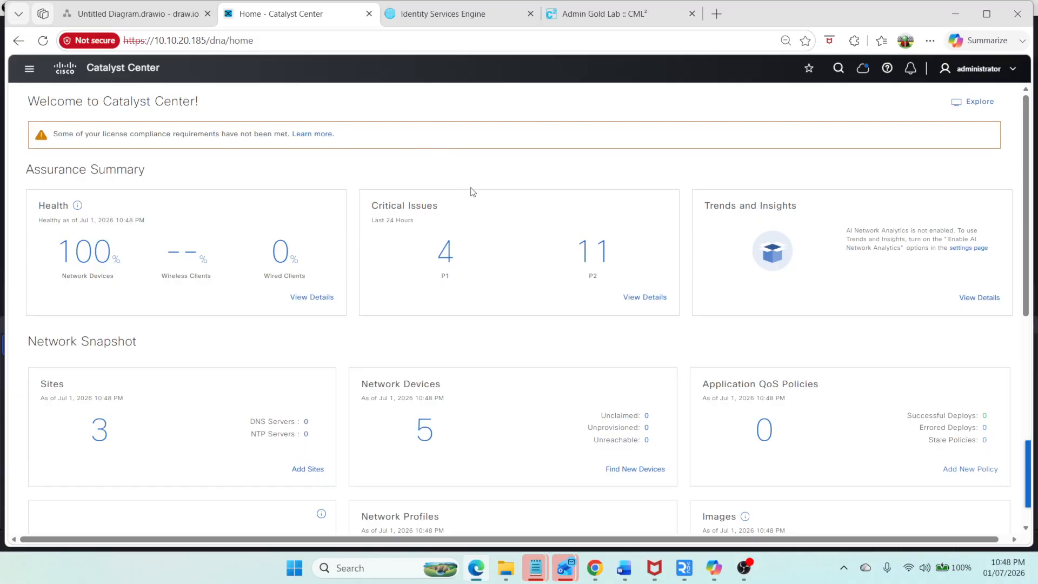
scroll(524, 251, down, 1)
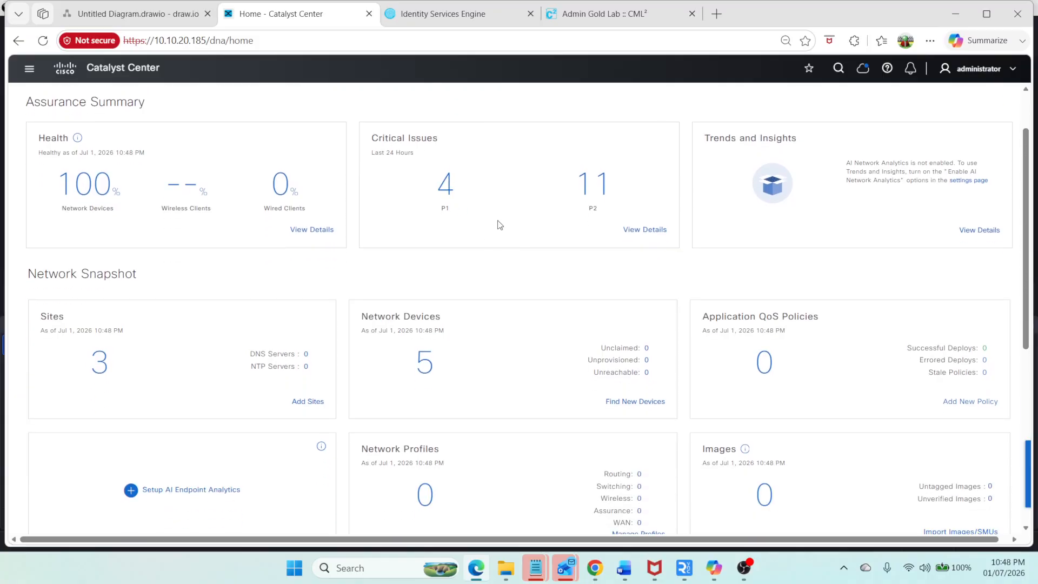
scroll(424, 372, down, 1)
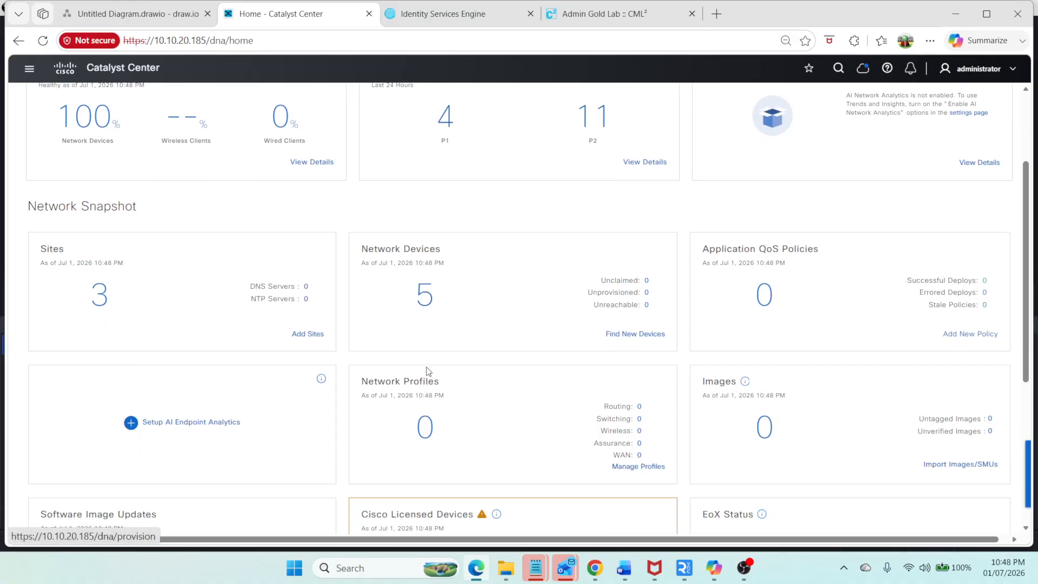
scroll(556, 366, up, 1)
scroll(556, 366, up, 1)
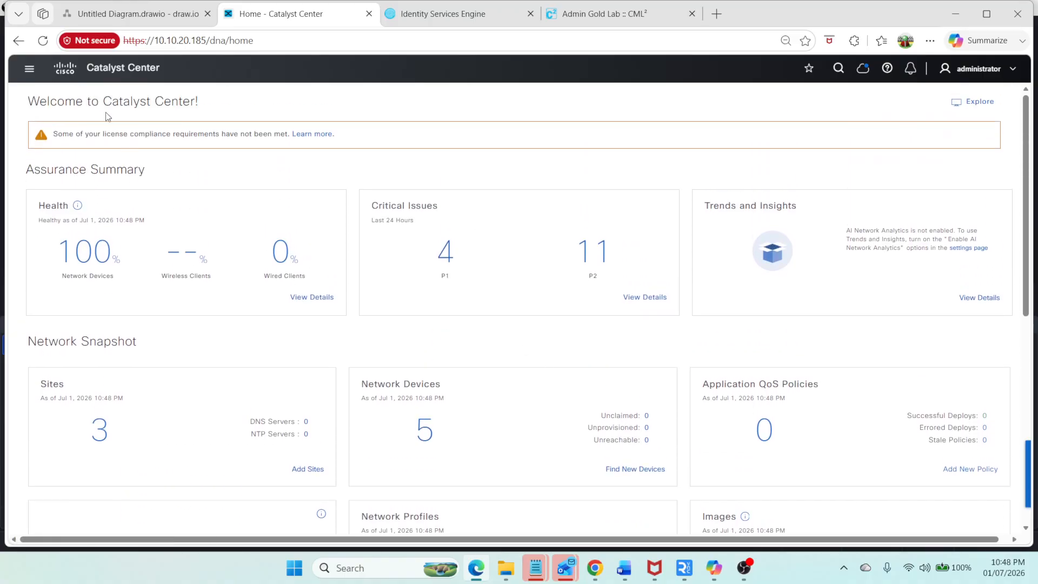
Step: Open the Provision inventory device list and compare it with the network diagram
click(29, 69)
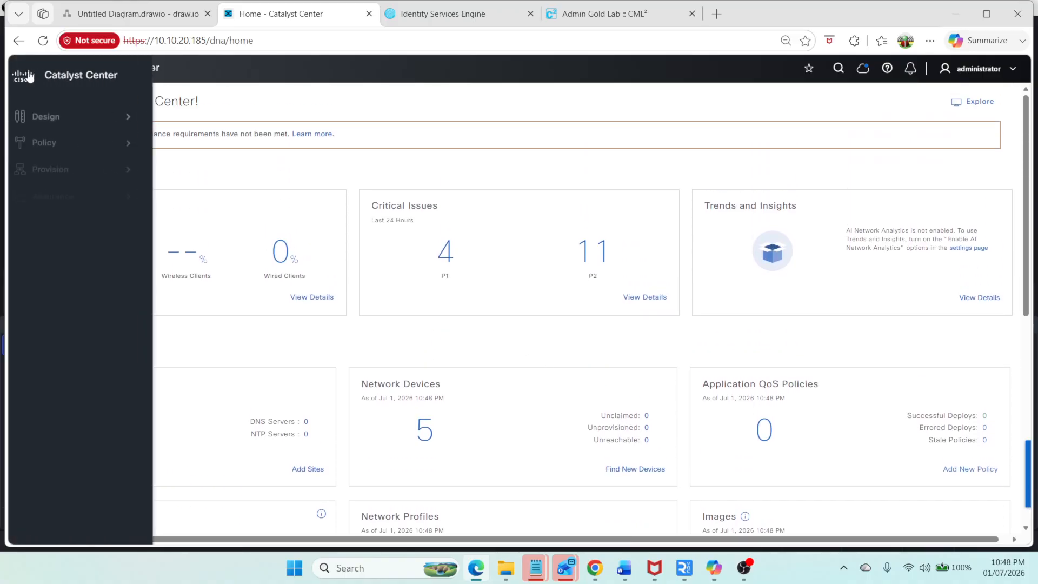
click(107, 167)
click(222, 124)
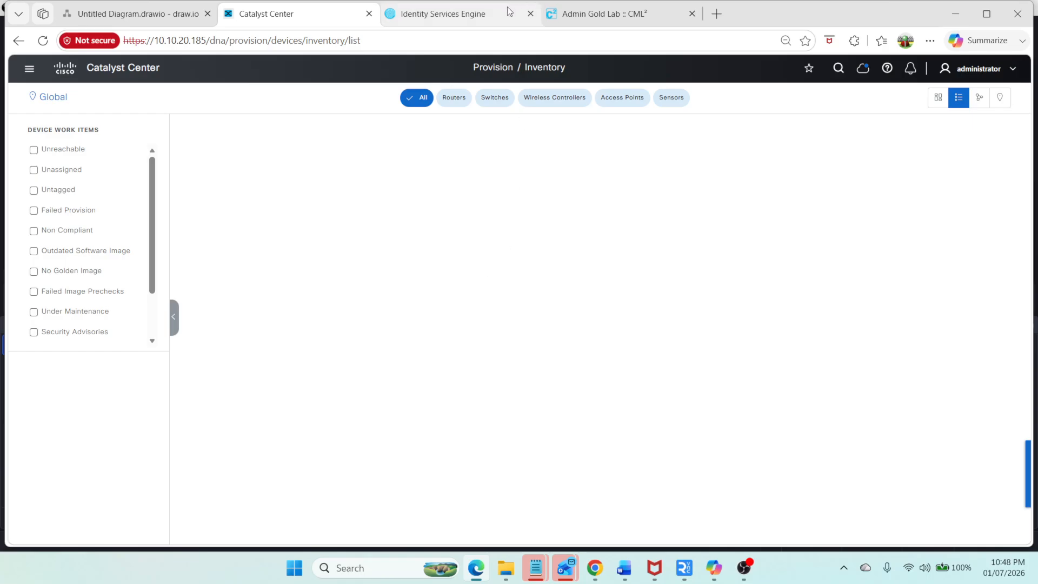
click(128, 14)
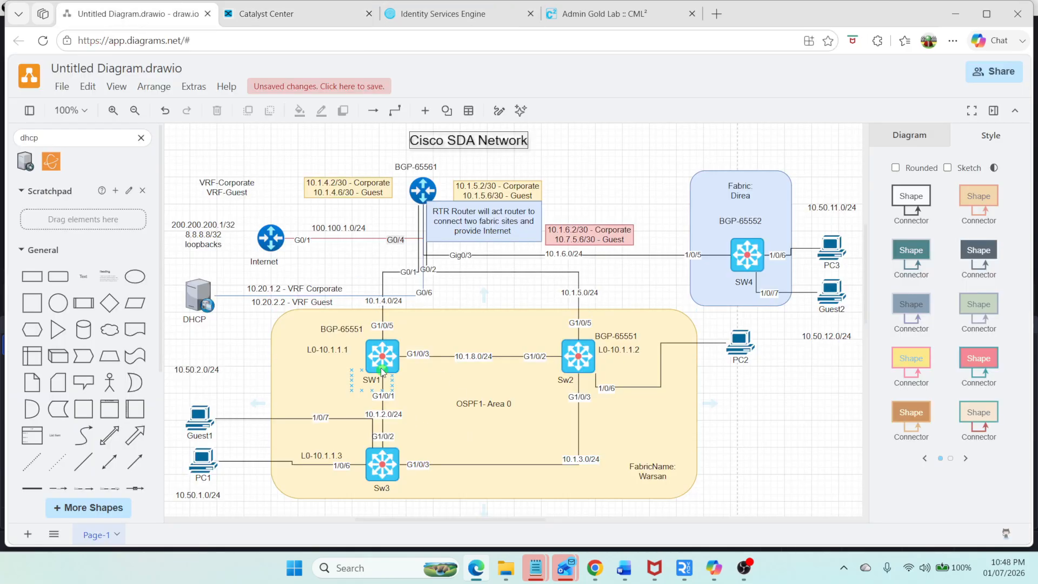
click(259, 22)
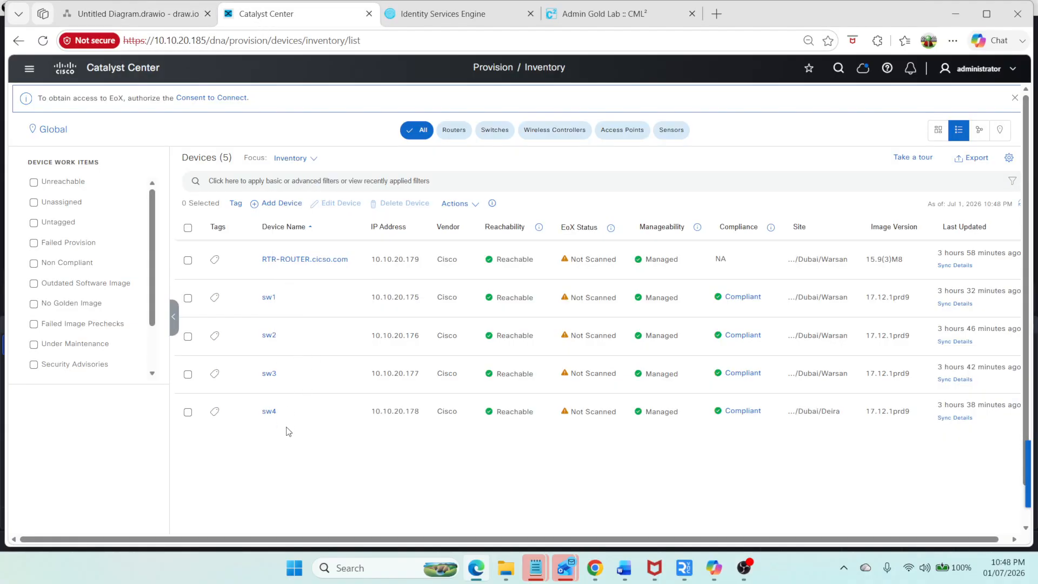
Step: Open the Design network hierarchy and inspect the Dubai area with its Deira and Warsan buildings
click(30, 69)
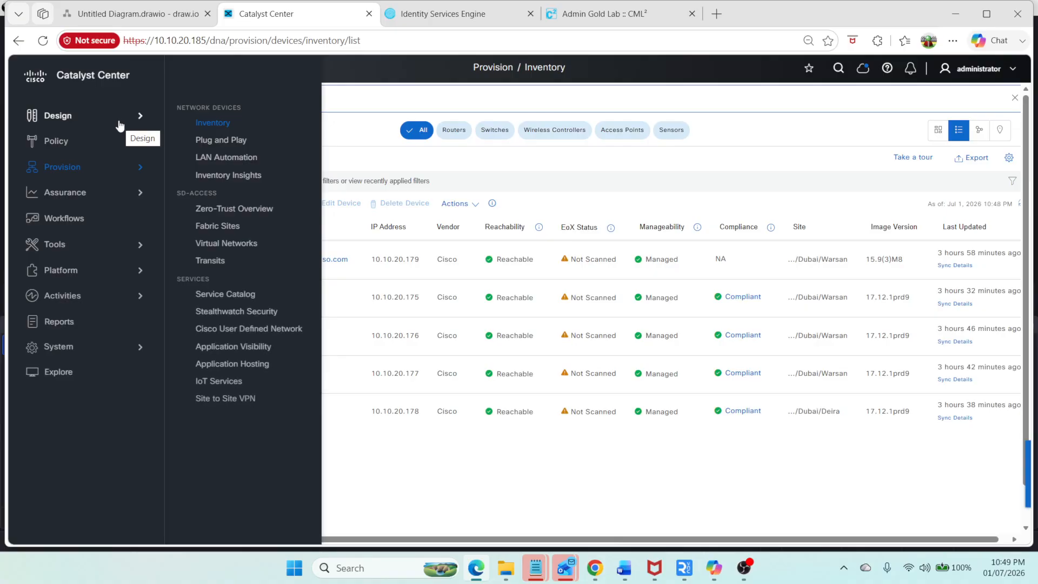
mouse_move(121, 125)
click(196, 113)
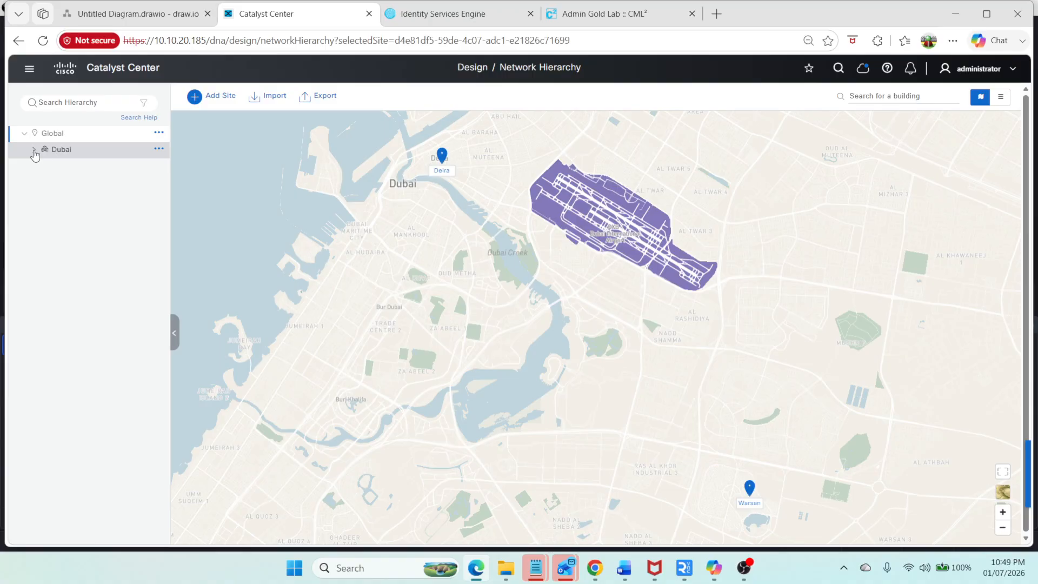
click(34, 149)
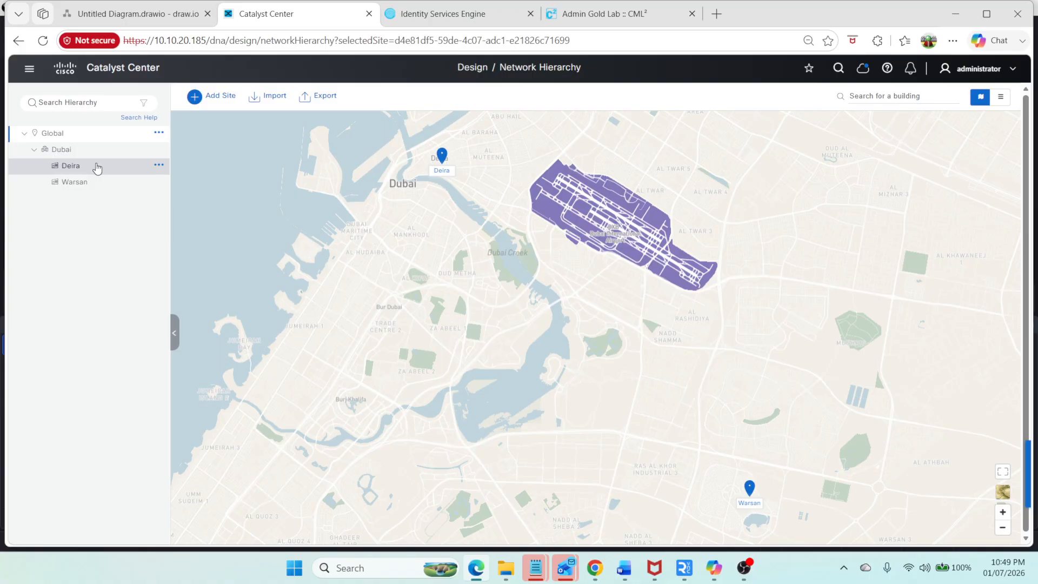
click(158, 133)
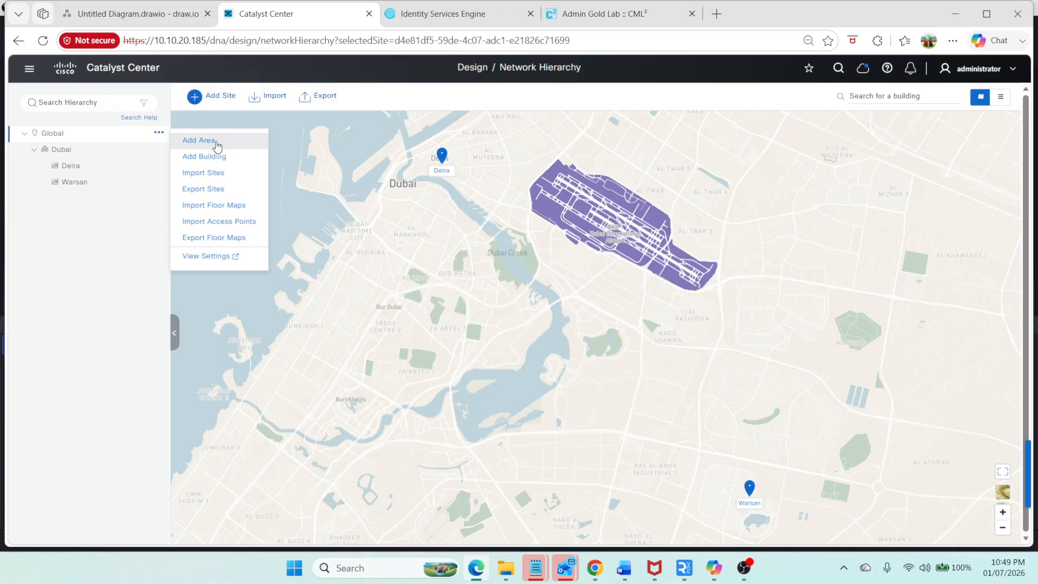
click(159, 149)
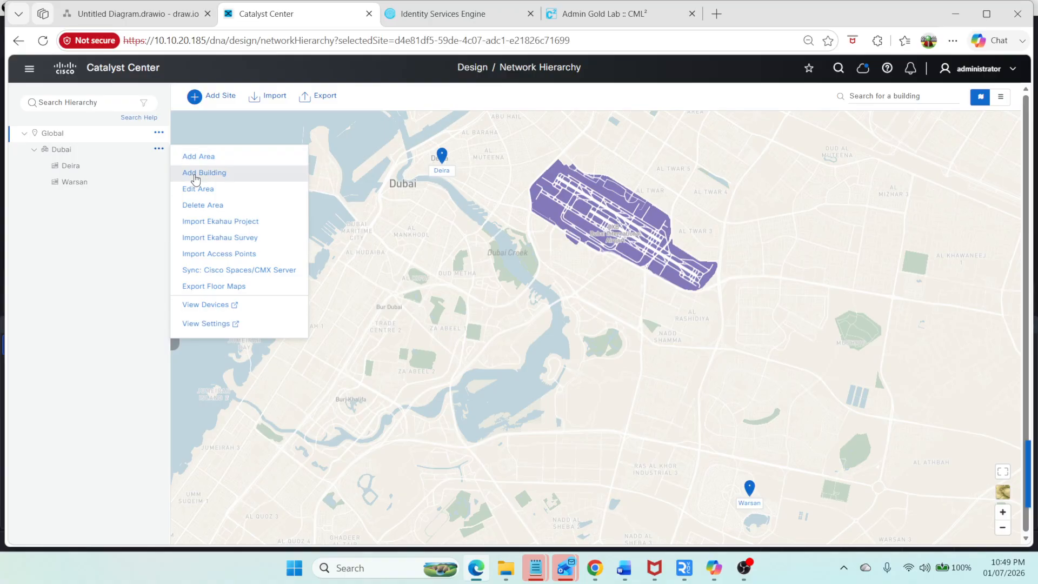
click(70, 172)
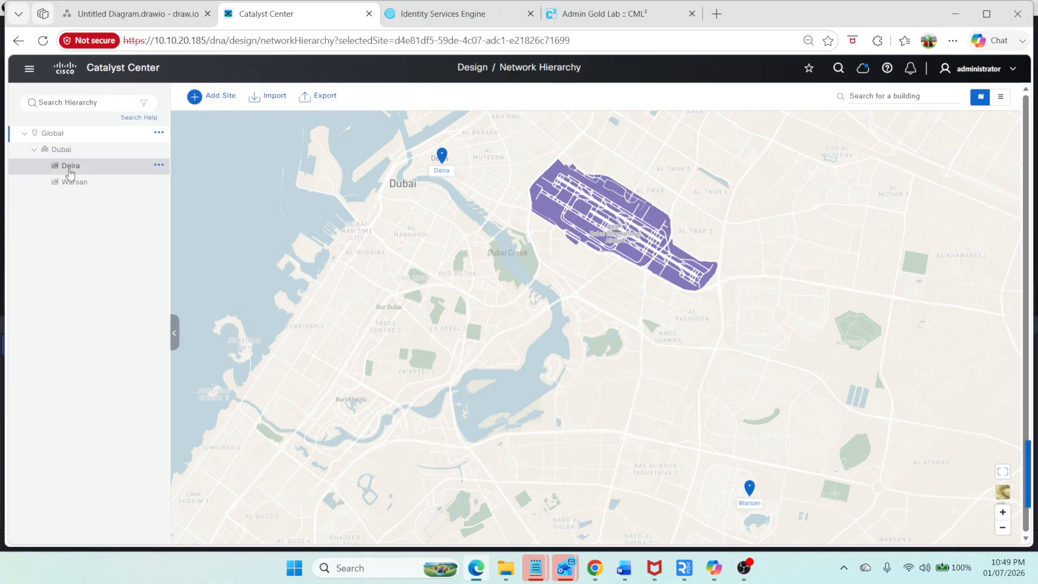
click(74, 183)
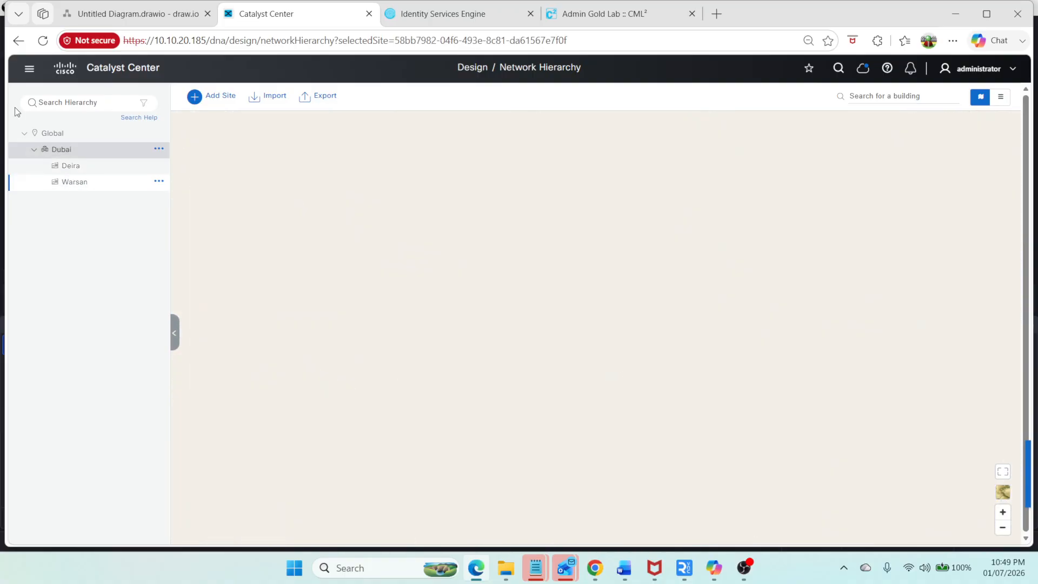
Step: Return to the device inventory and scroll across the device table
click(29, 71)
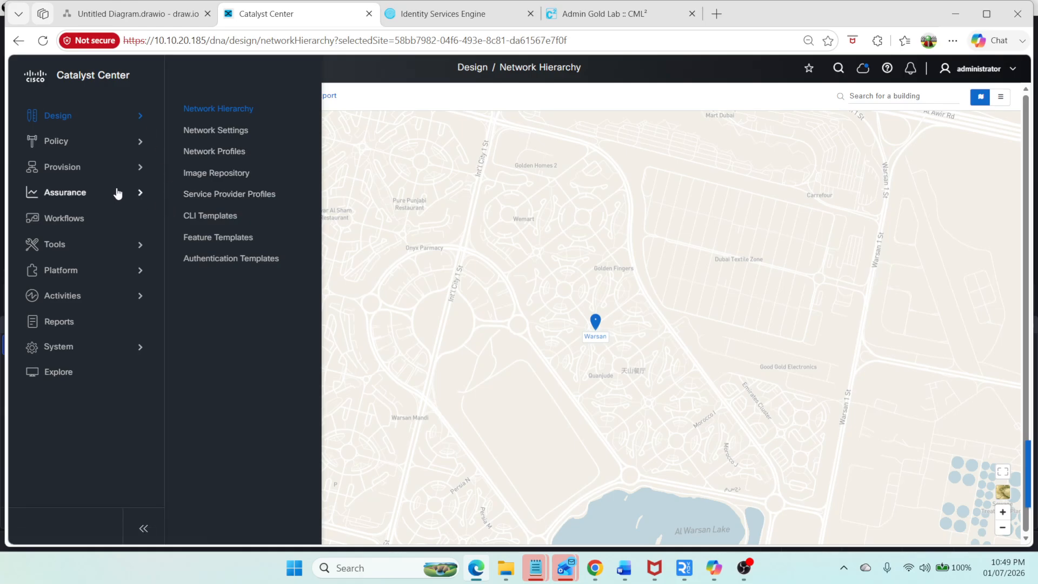
mouse_move(135, 173)
click(210, 121)
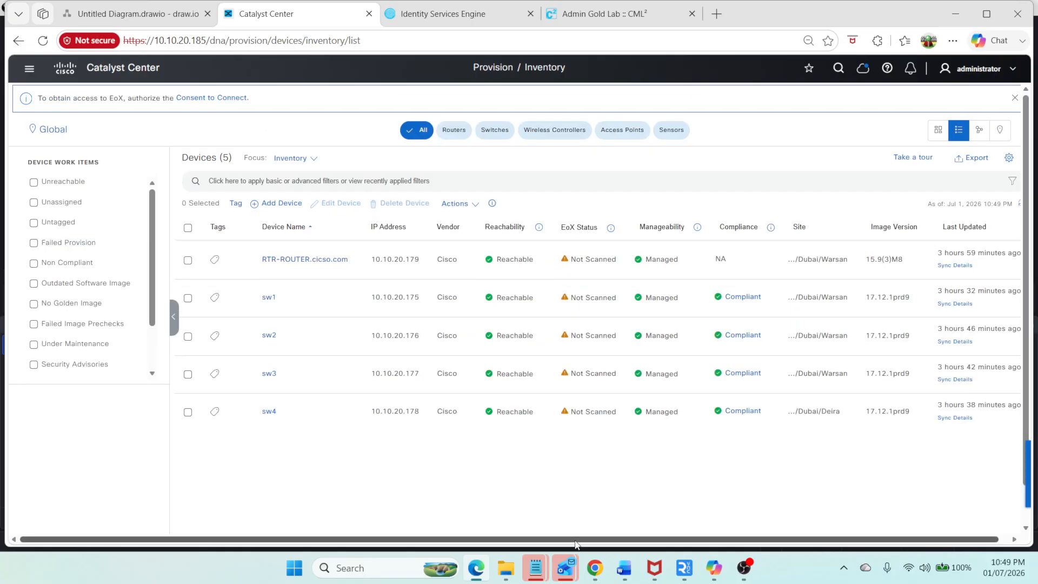
drag(576, 540, 697, 542)
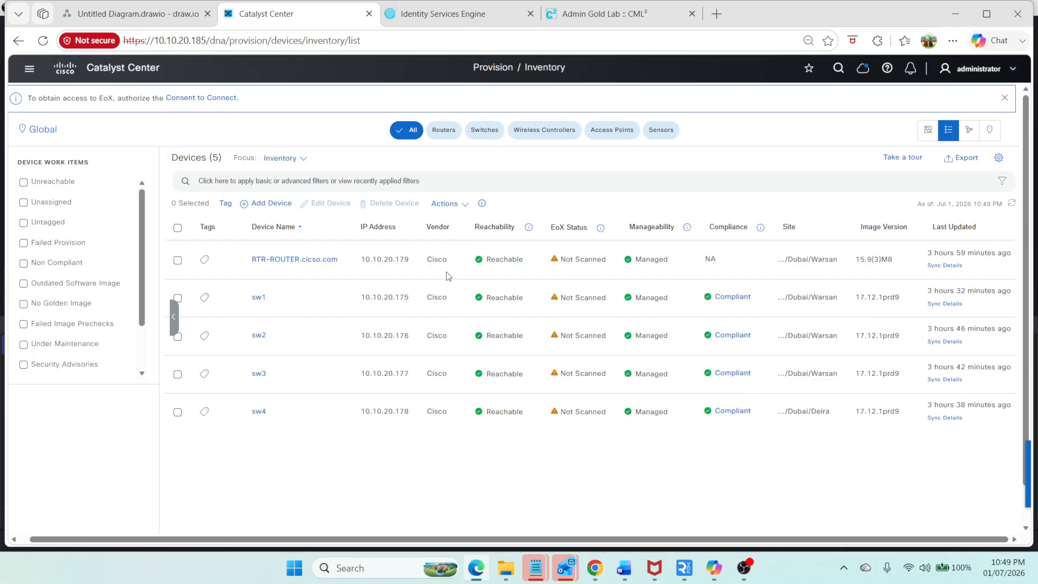
Step: Open the SD-Access Fabric Sites page and start the Create Fabric Site workflow
click(30, 70)
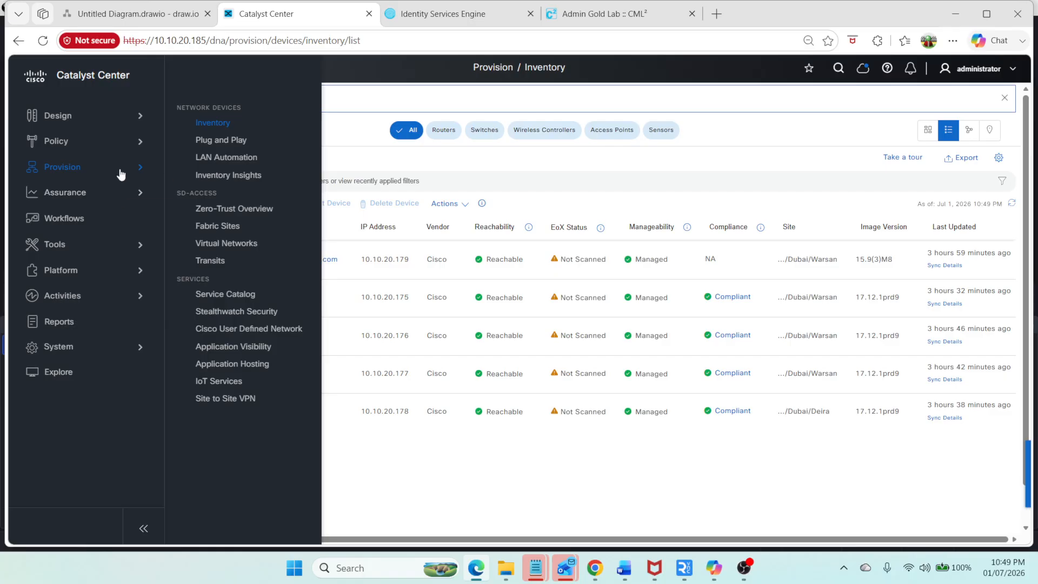
click(231, 226)
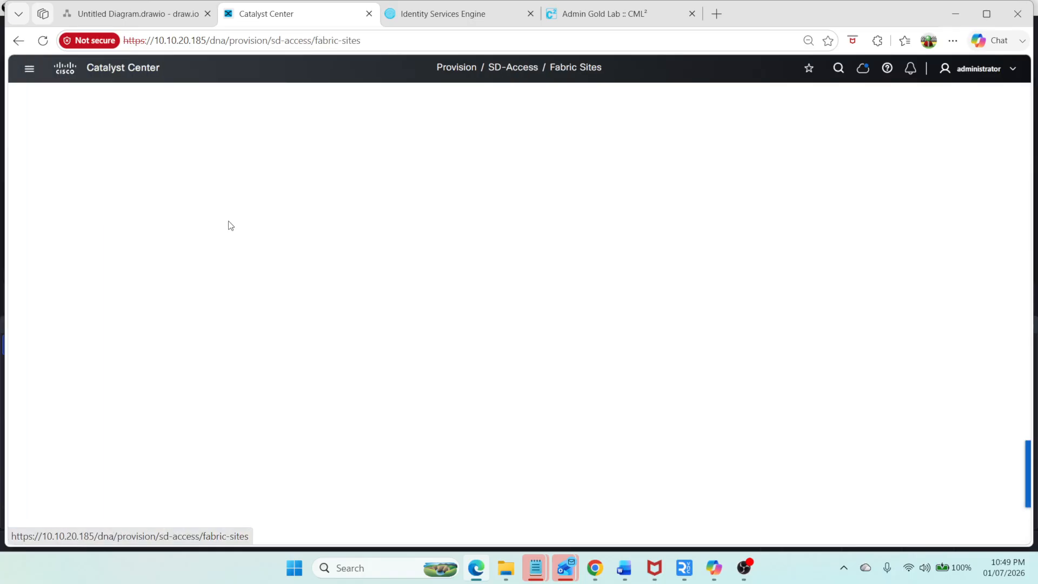
click(25, 70)
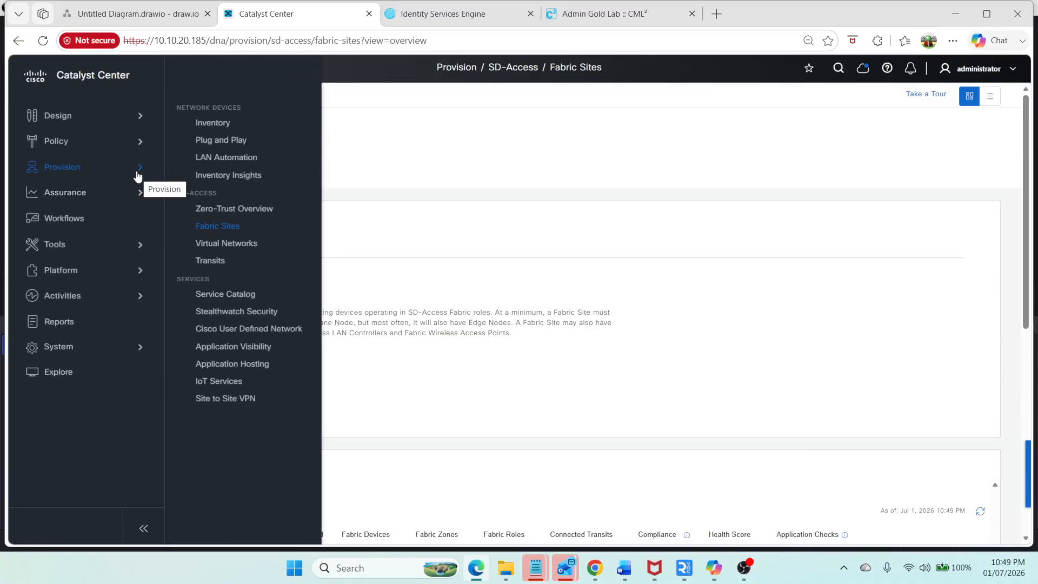
click(225, 231)
scroll(448, 251, down, 5)
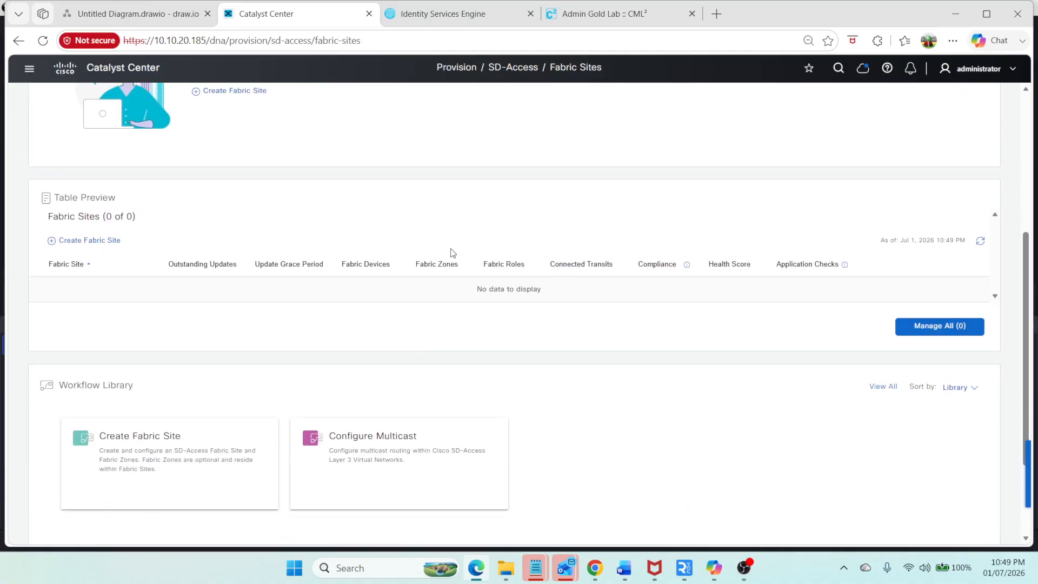
scroll(453, 253, up, 5)
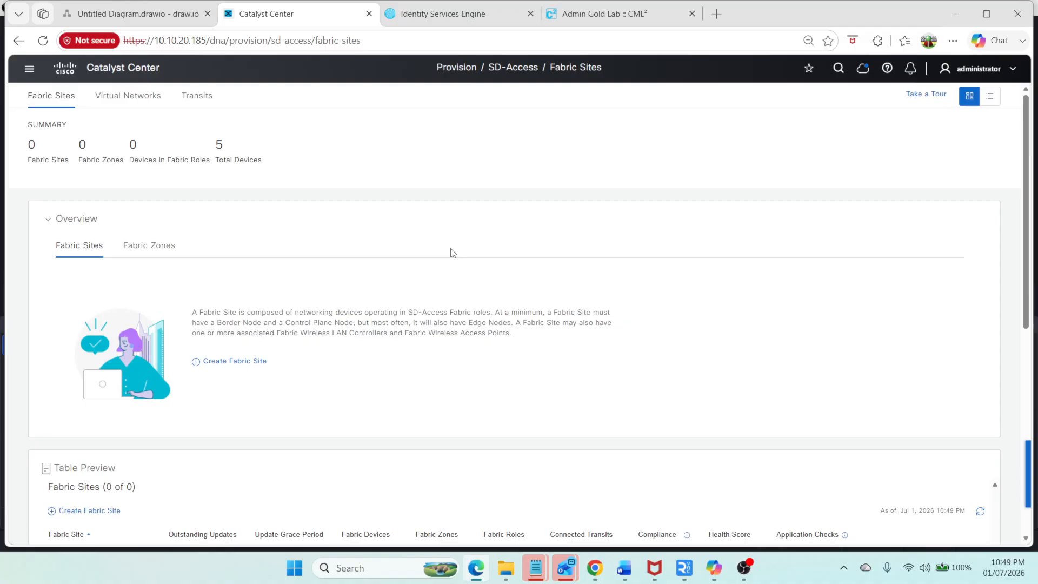
click(253, 362)
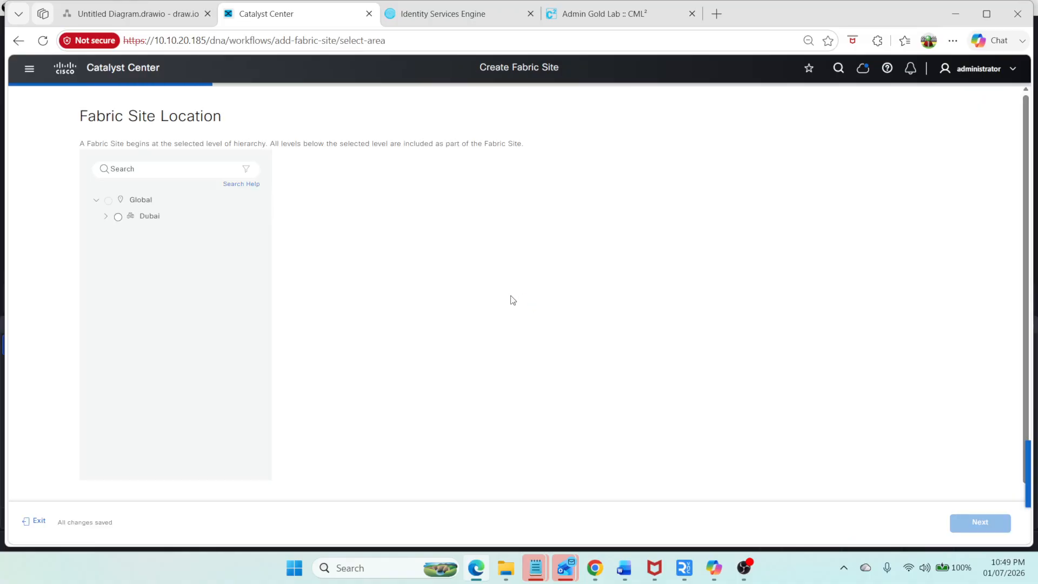
Step: Select the Deira building as the fabric site location and continue past wired endpoint data collection
click(106, 217)
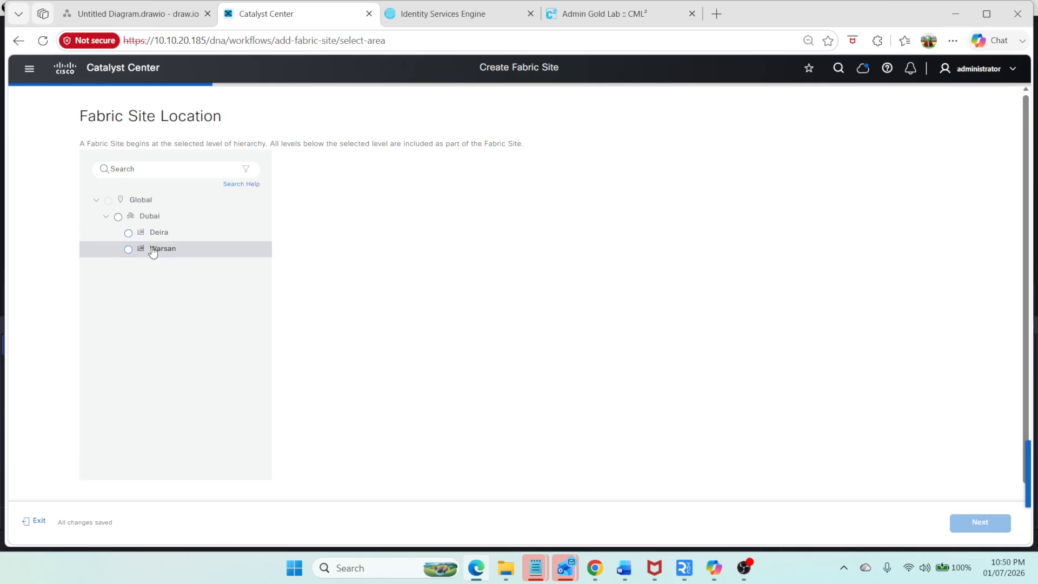
click(117, 15)
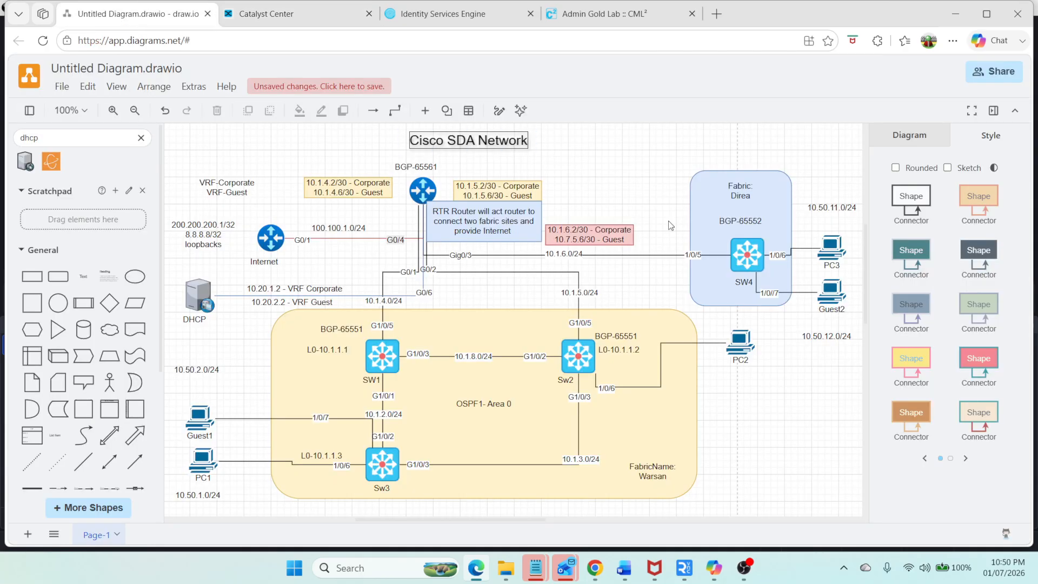
click(306, 14)
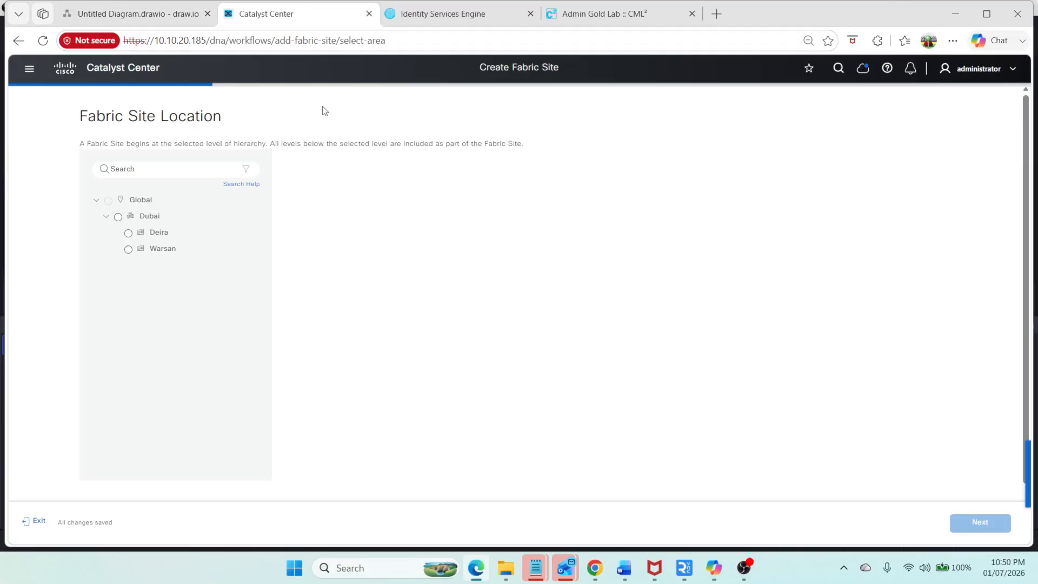
click(127, 234)
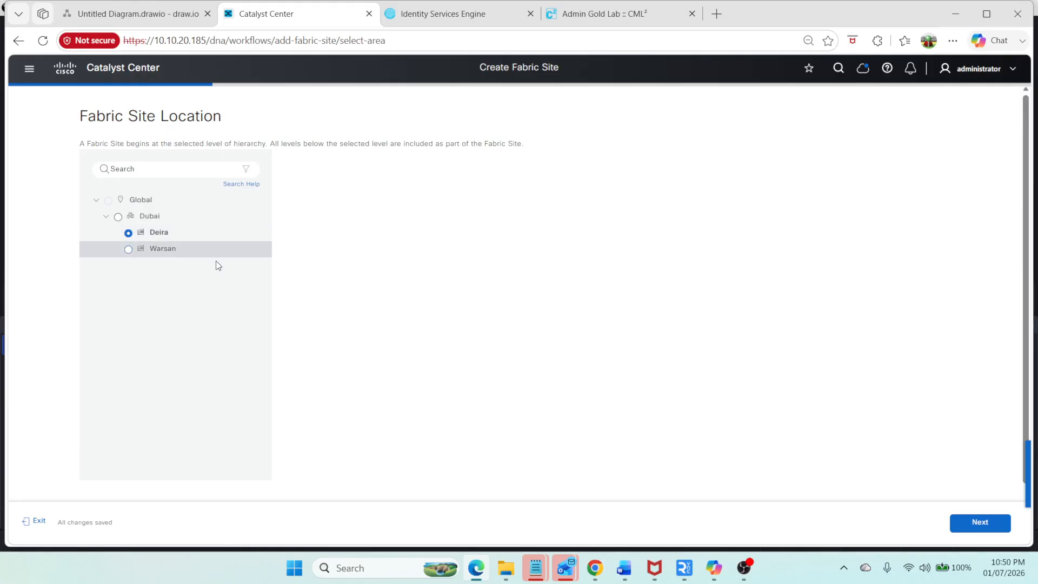
click(963, 527)
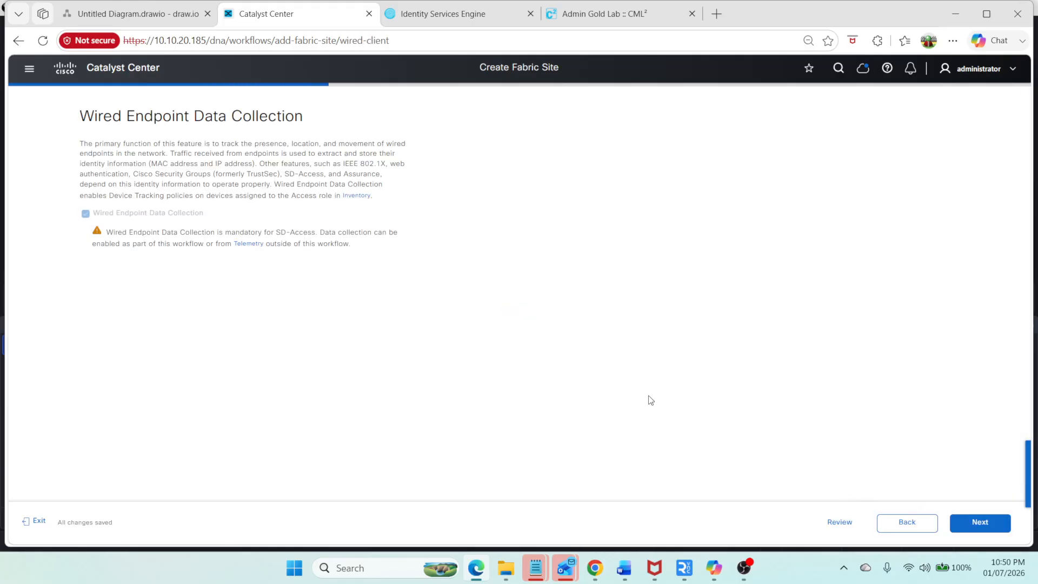
click(985, 530)
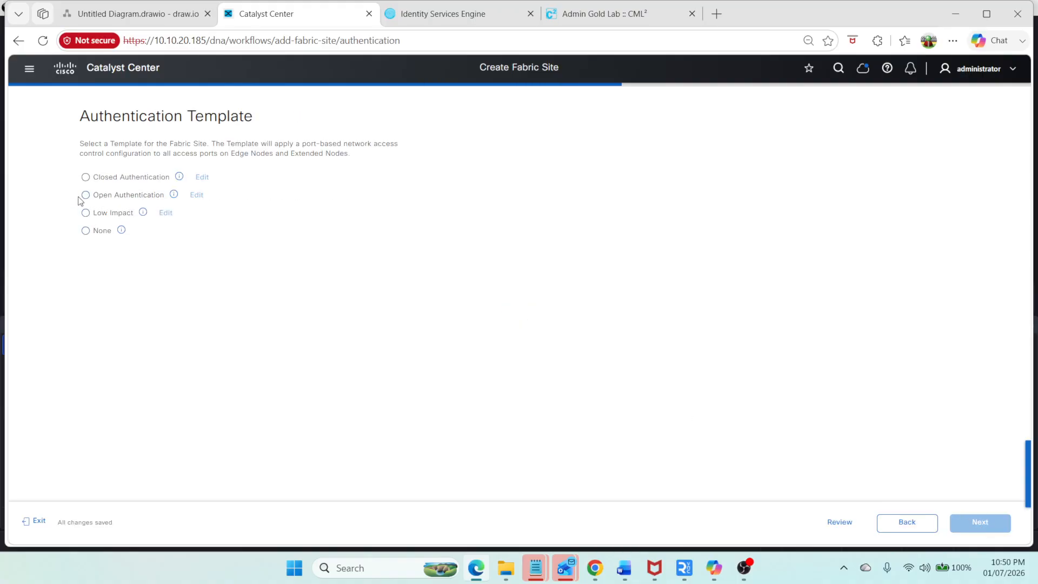
Step: Set the authentication template to None and leave fabric zone setup for later
click(87, 232)
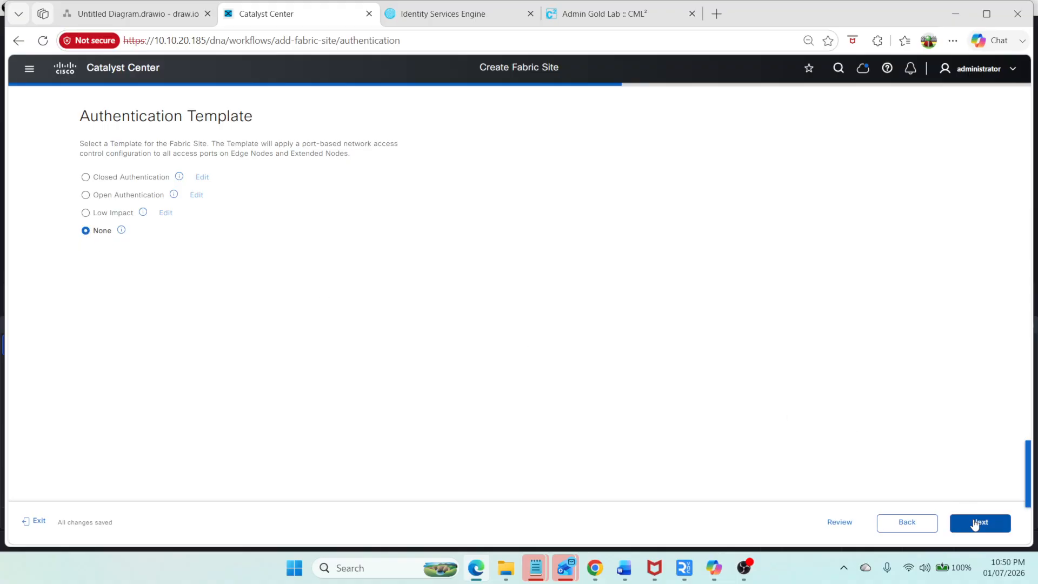
click(975, 523)
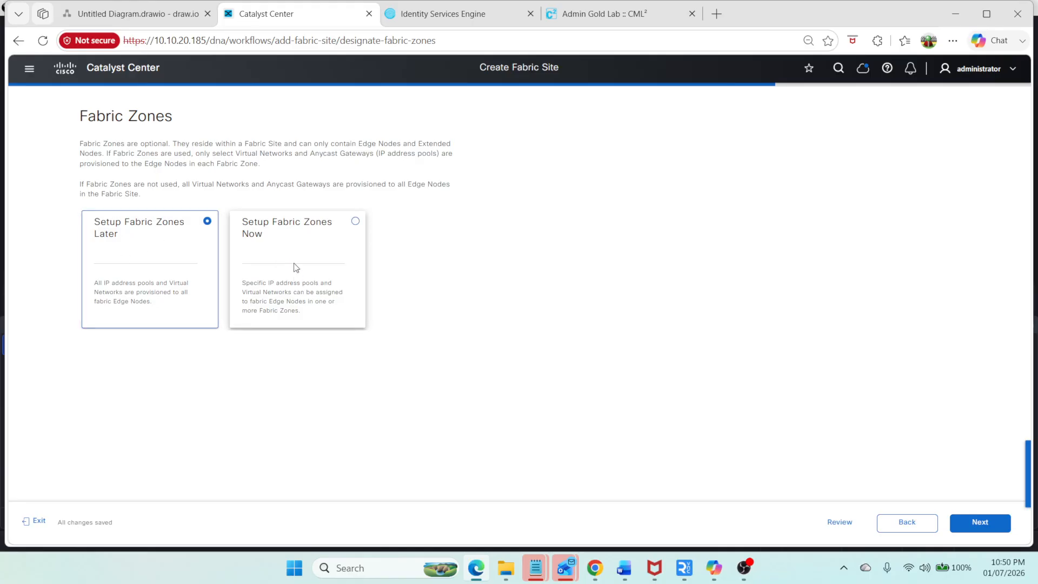
click(973, 523)
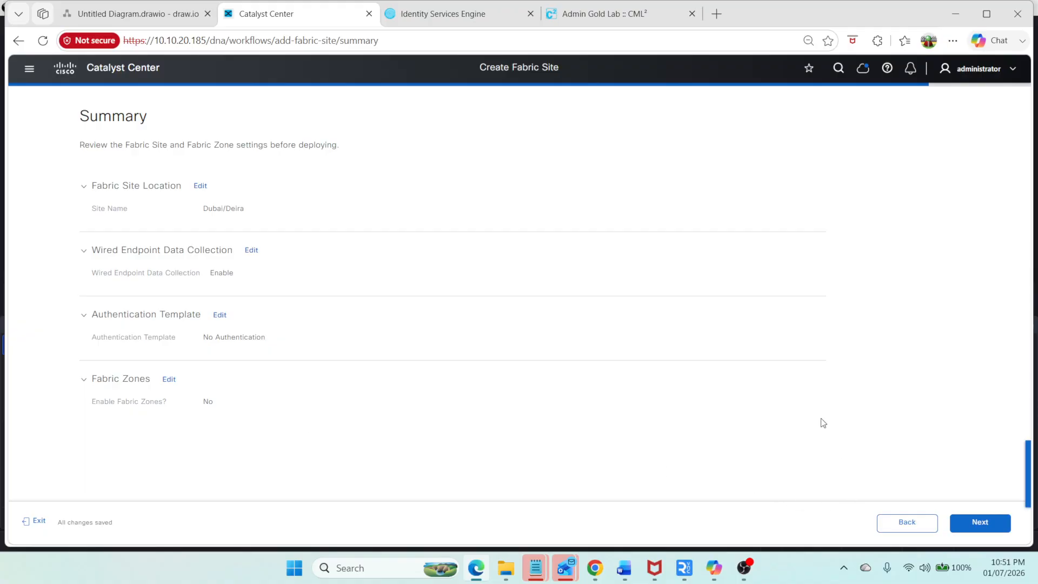
Step: Deploy the Deira fabric site with Preview and Deploy, then save the intent and submit it to run now
click(969, 519)
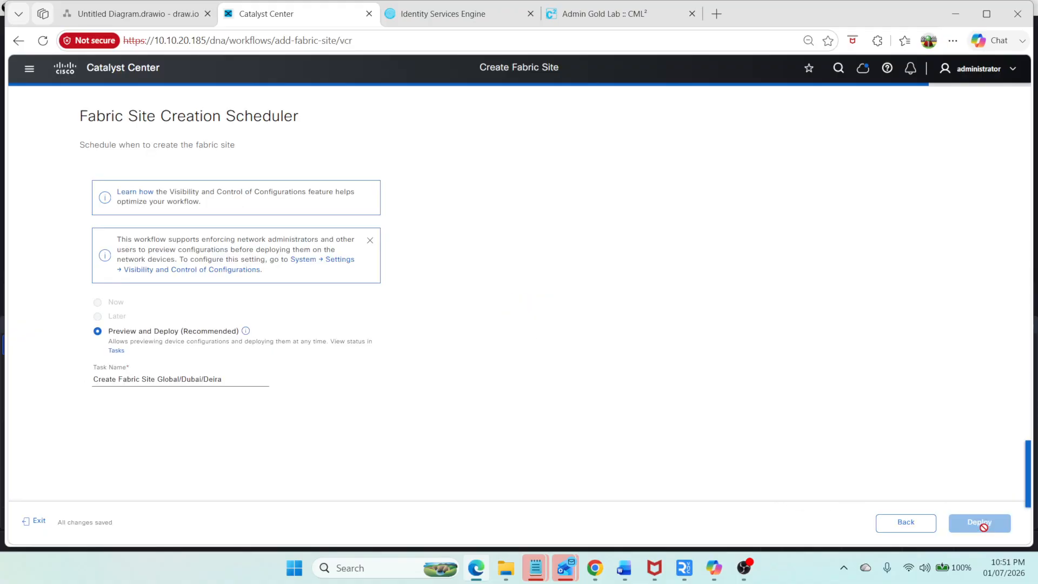
click(980, 524)
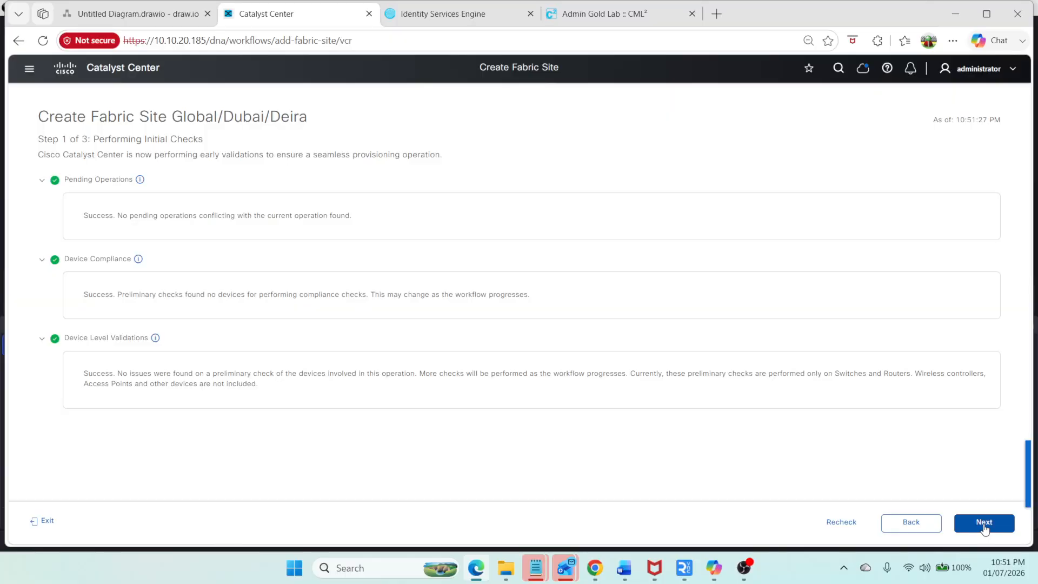
click(983, 525)
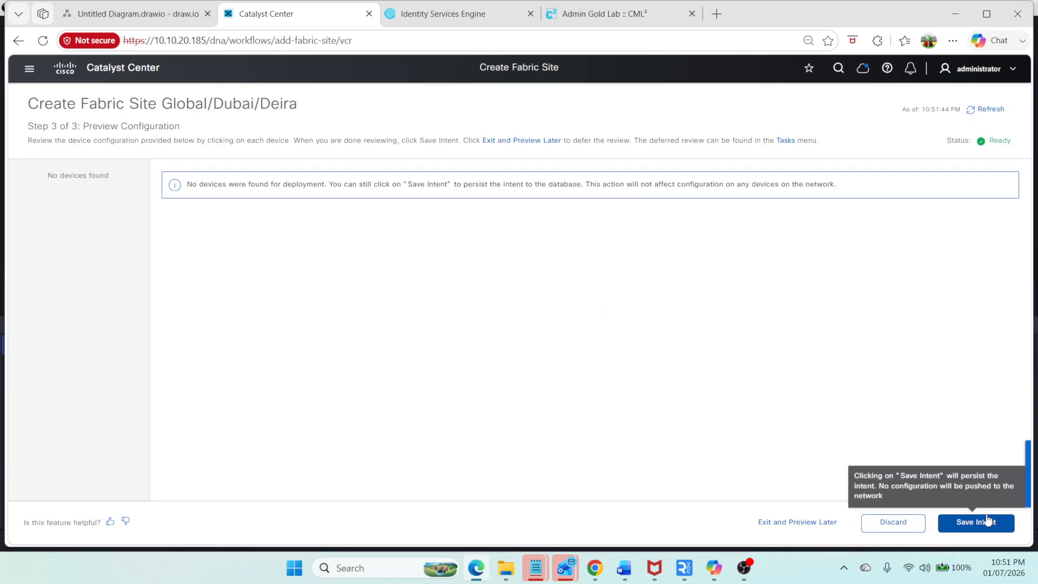
click(984, 528)
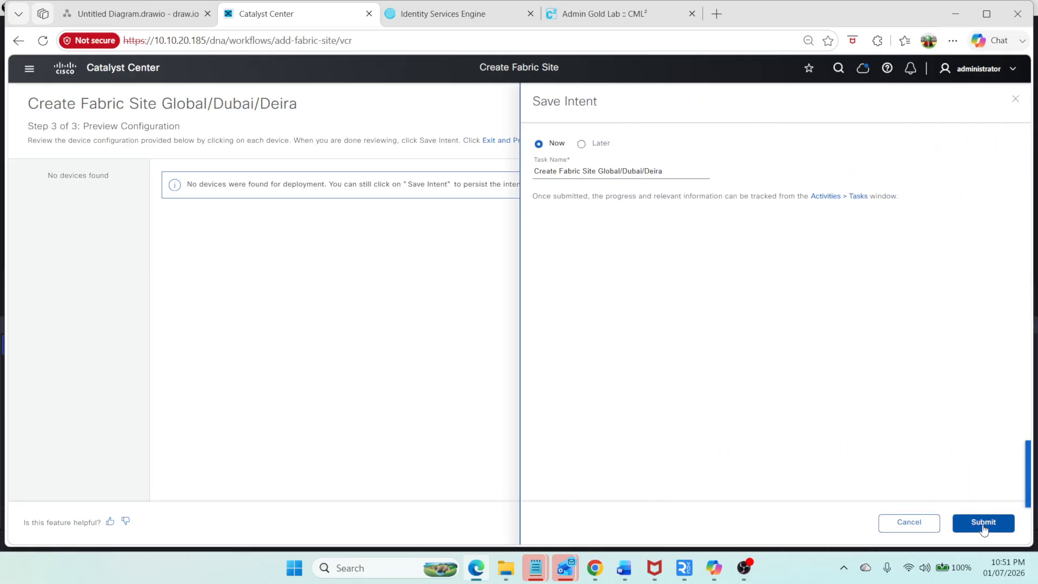
click(984, 523)
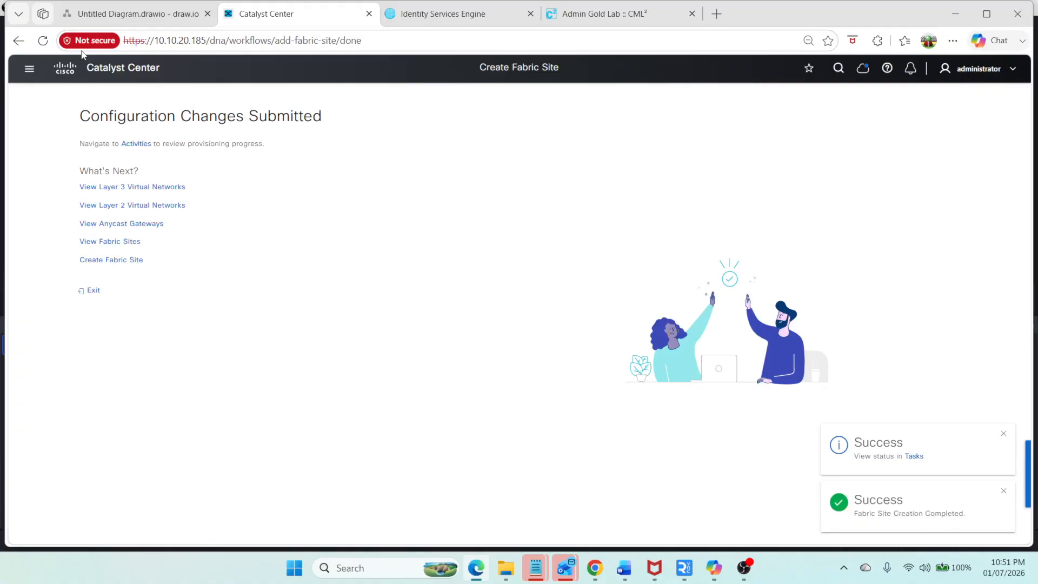
Step: Open the fabric sites list and start another fabric site, selecting the Warsan building as its location
click(132, 241)
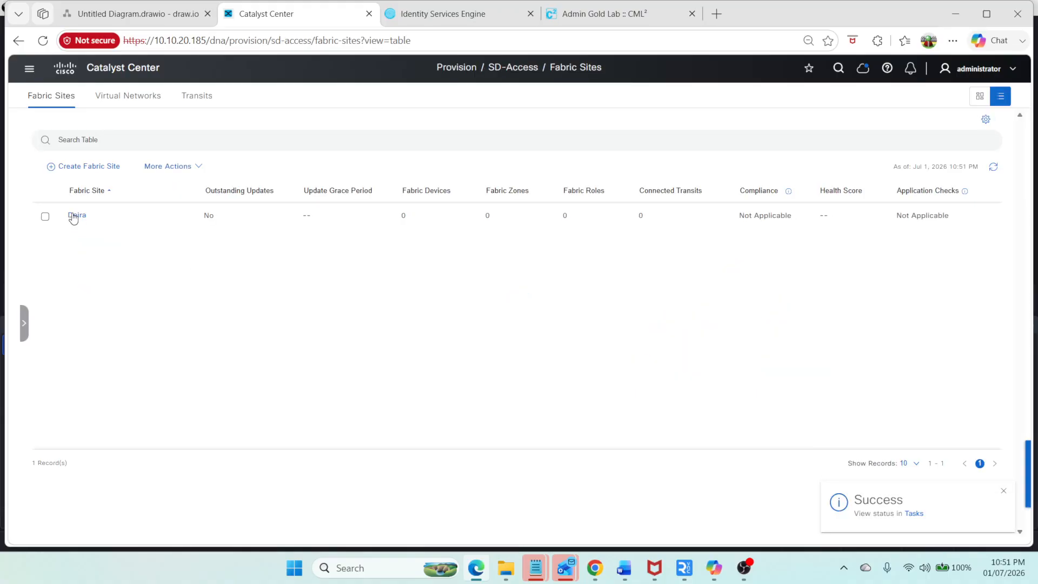
click(101, 166)
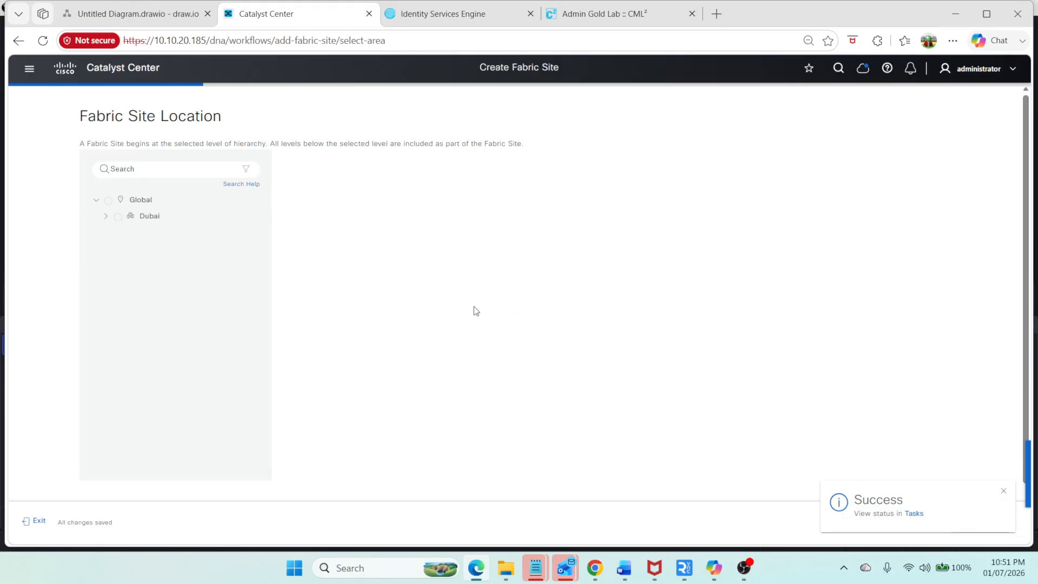
click(106, 218)
click(128, 232)
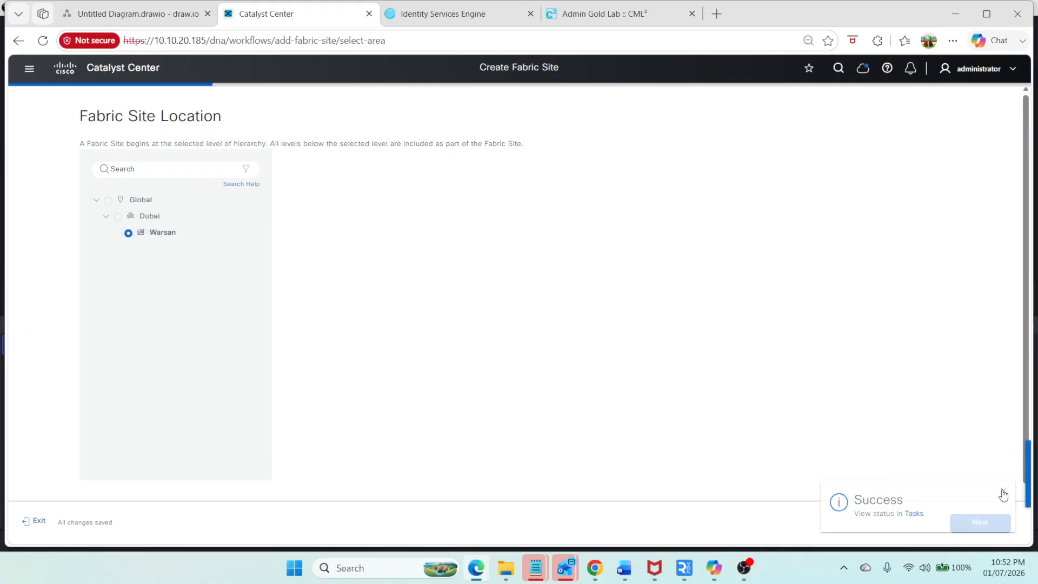
click(981, 527)
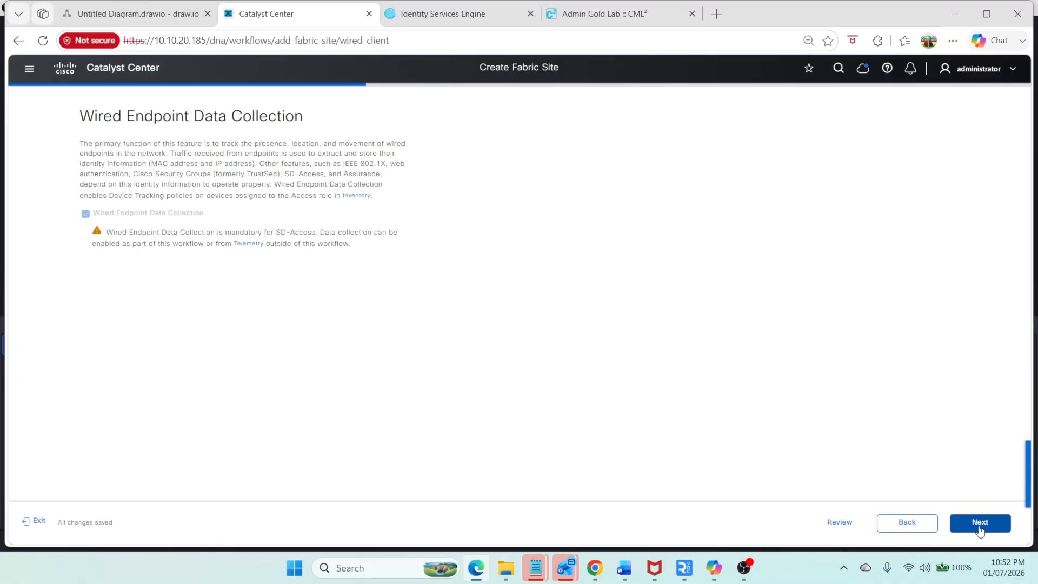
Step: Continue past wired endpoint data collection, choose no authentication template and defer fabric zone setup
click(979, 527)
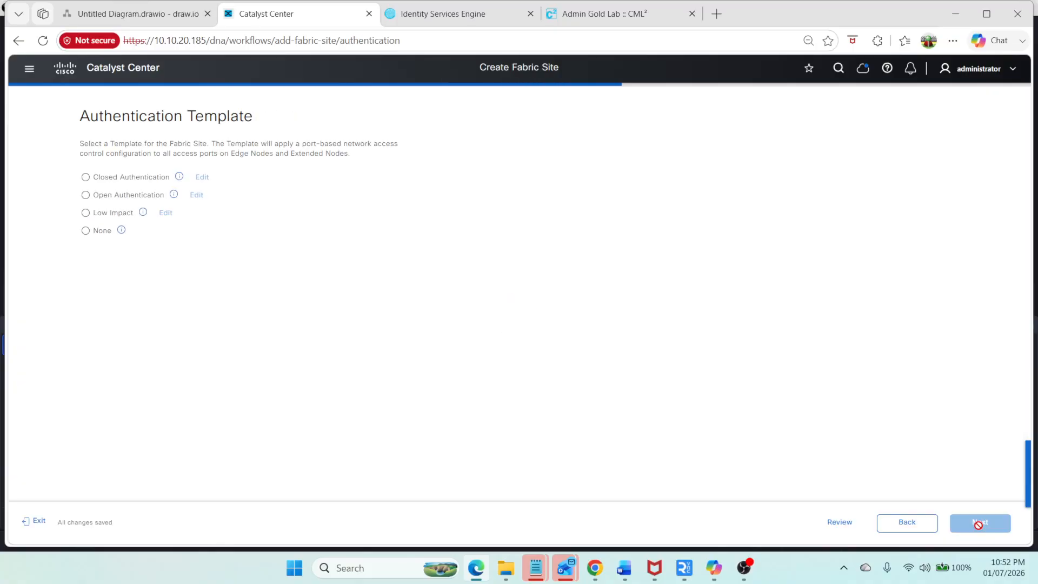
click(87, 230)
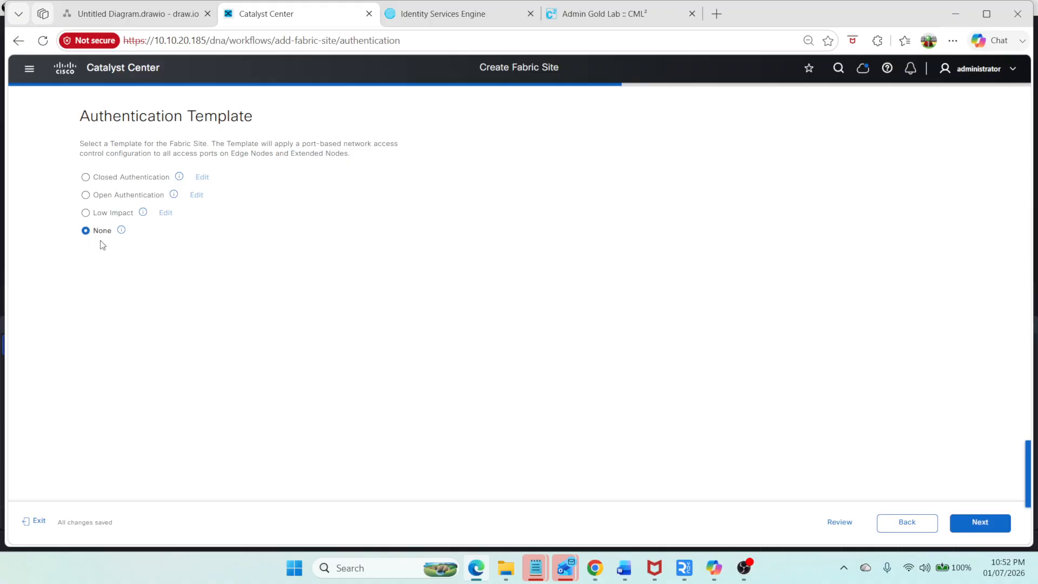
click(976, 521)
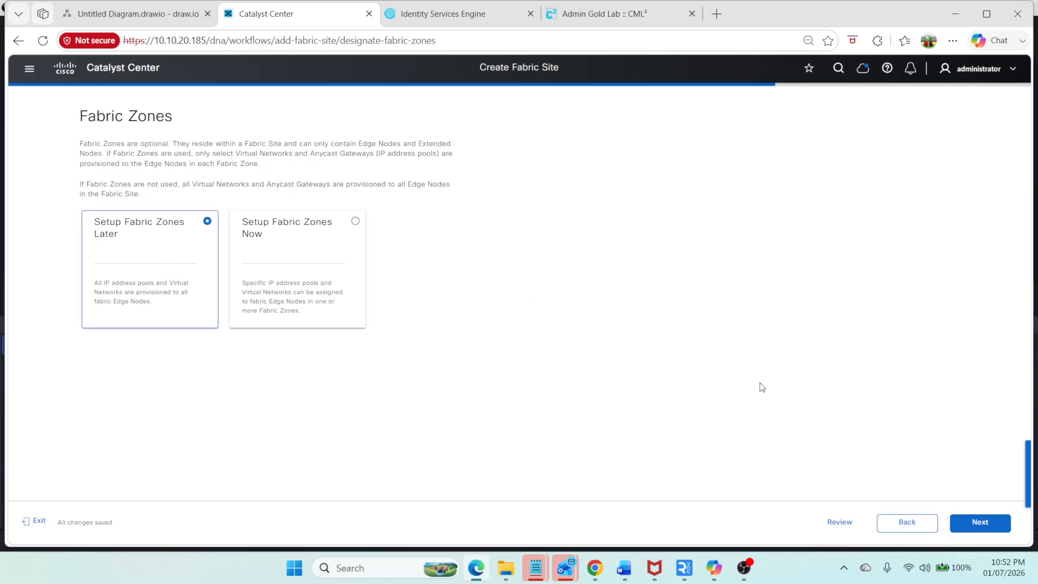
click(961, 526)
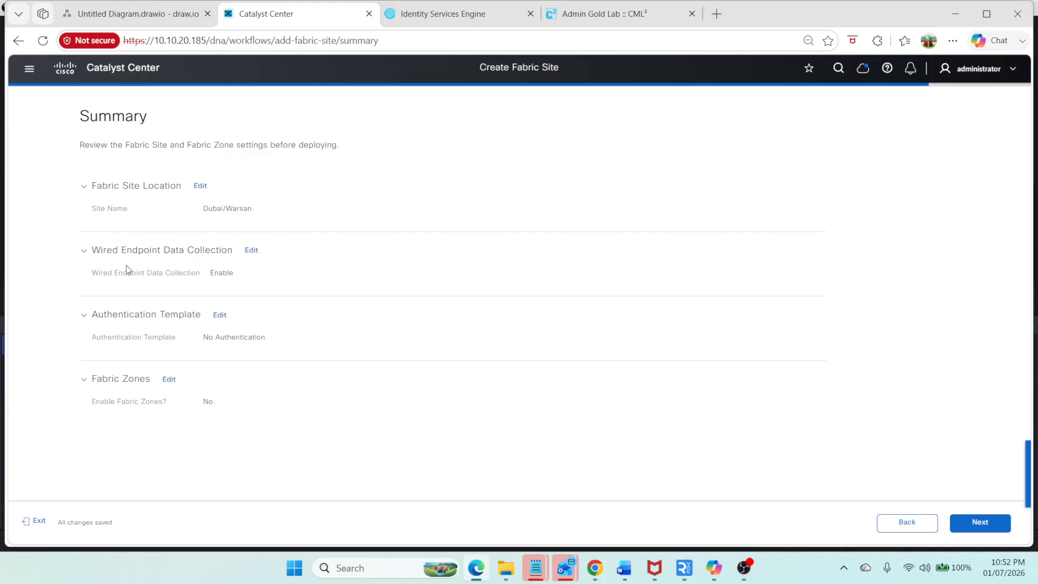
Step: Deploy the Warsan fabric site with Preview and Deploy, then save the intent and submit it to run now
click(968, 529)
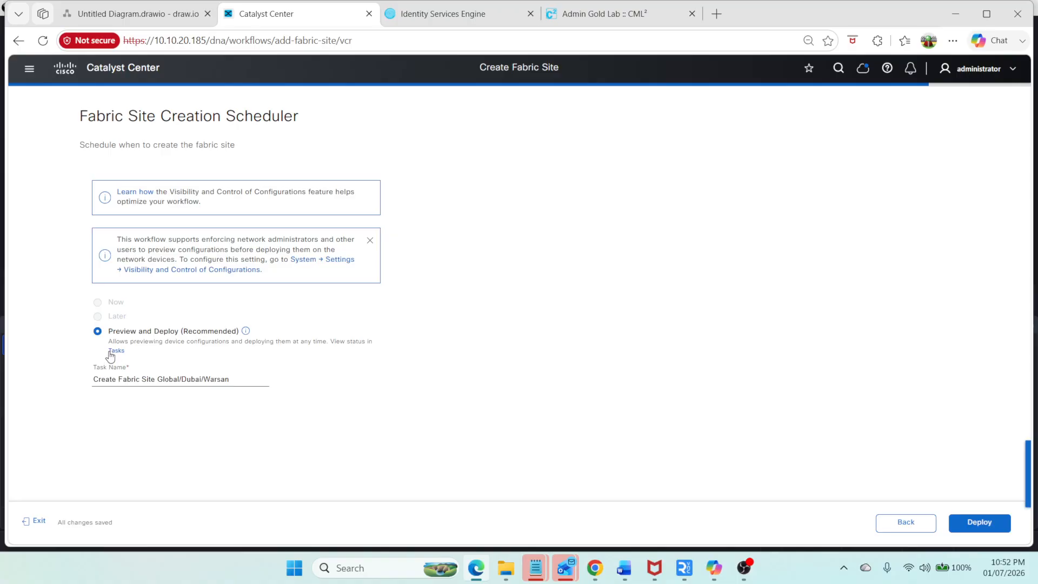
click(961, 525)
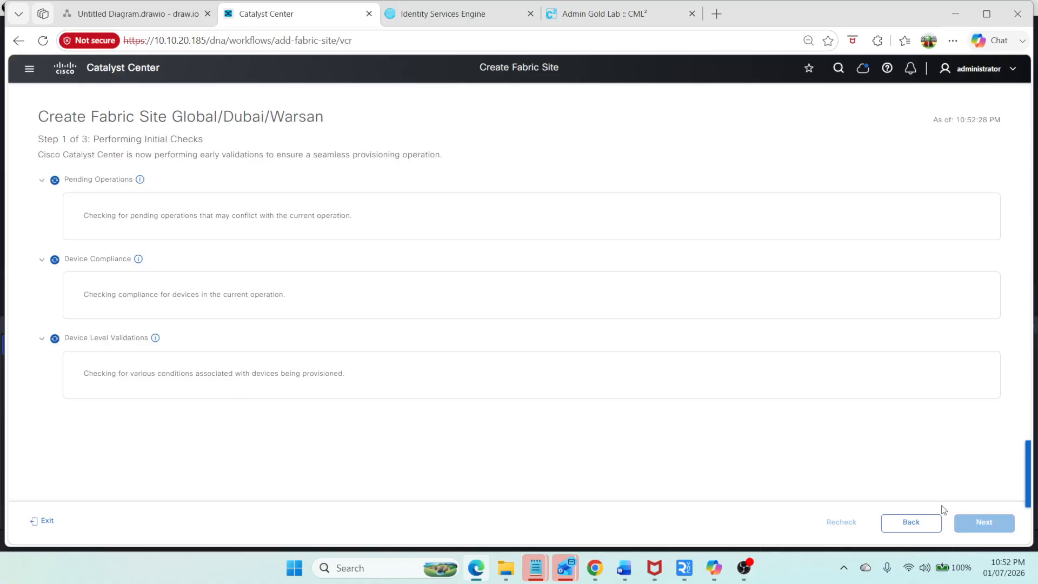
click(980, 528)
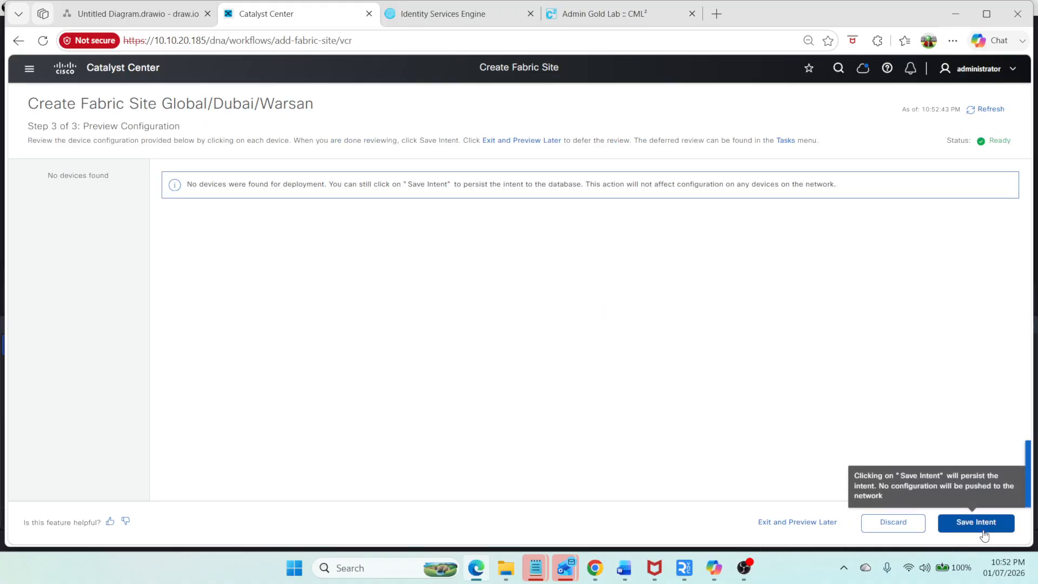
click(976, 522)
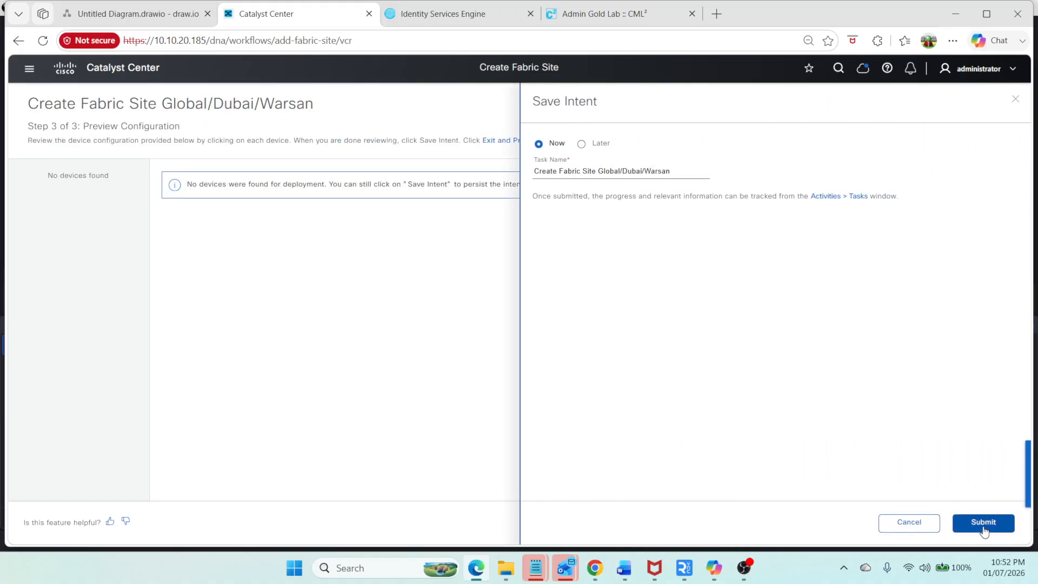
click(983, 523)
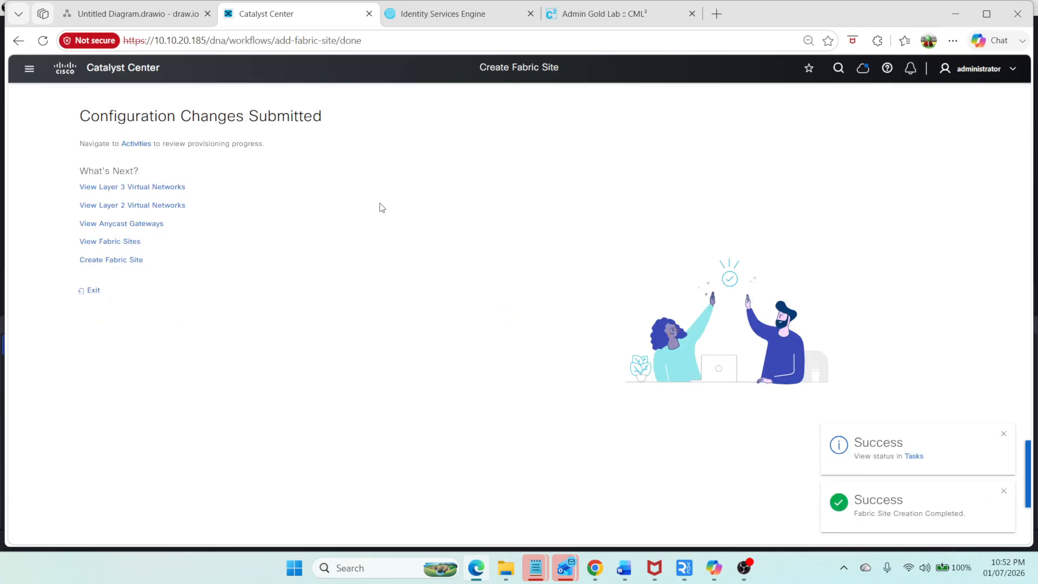
Step: Open the Warsan fabric site's infrastructure view and inspect the fabric role options for switch sw1
click(24, 68)
click(121, 238)
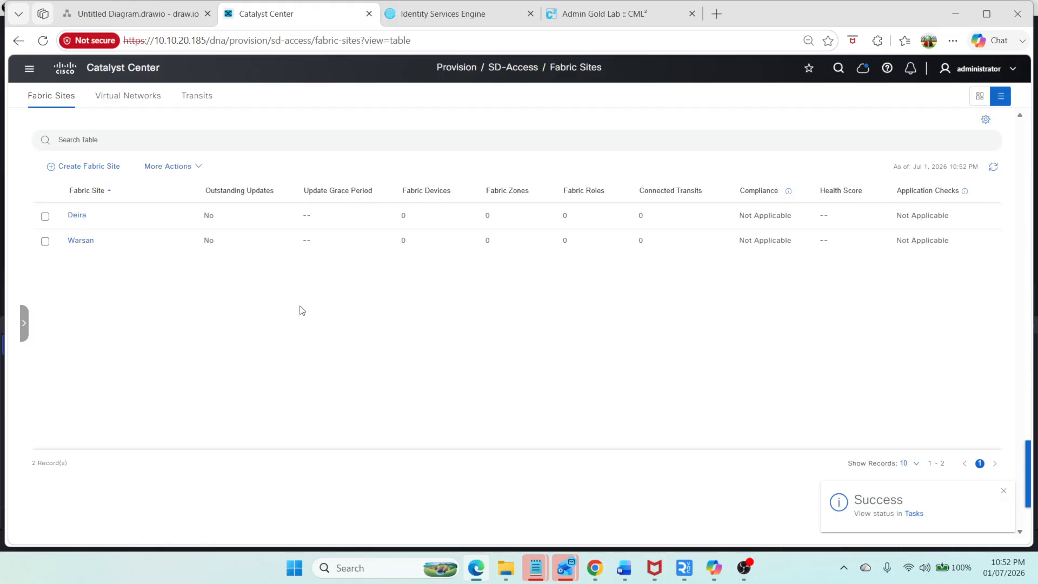
click(88, 242)
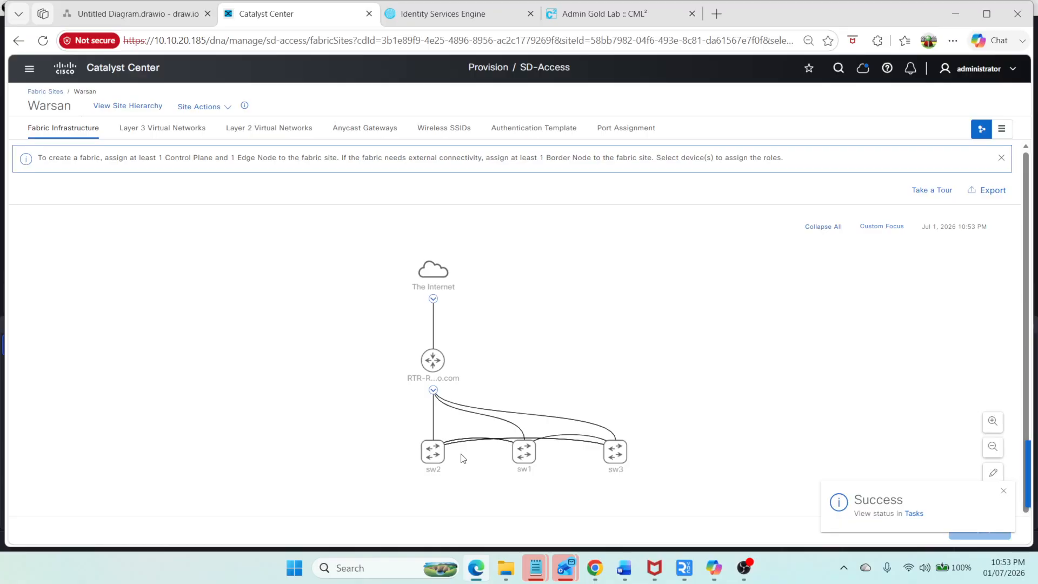
click(524, 452)
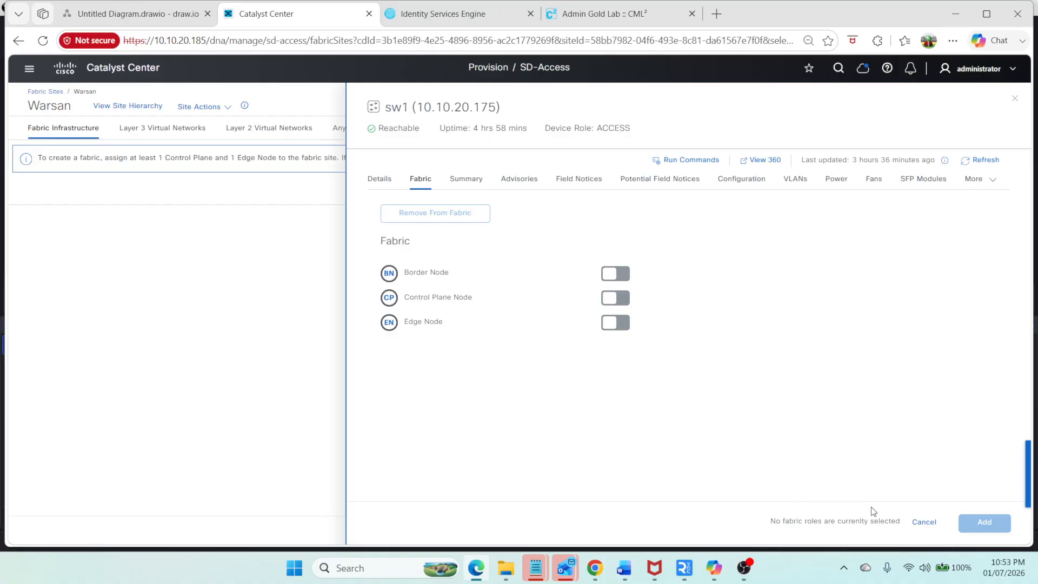
click(924, 522)
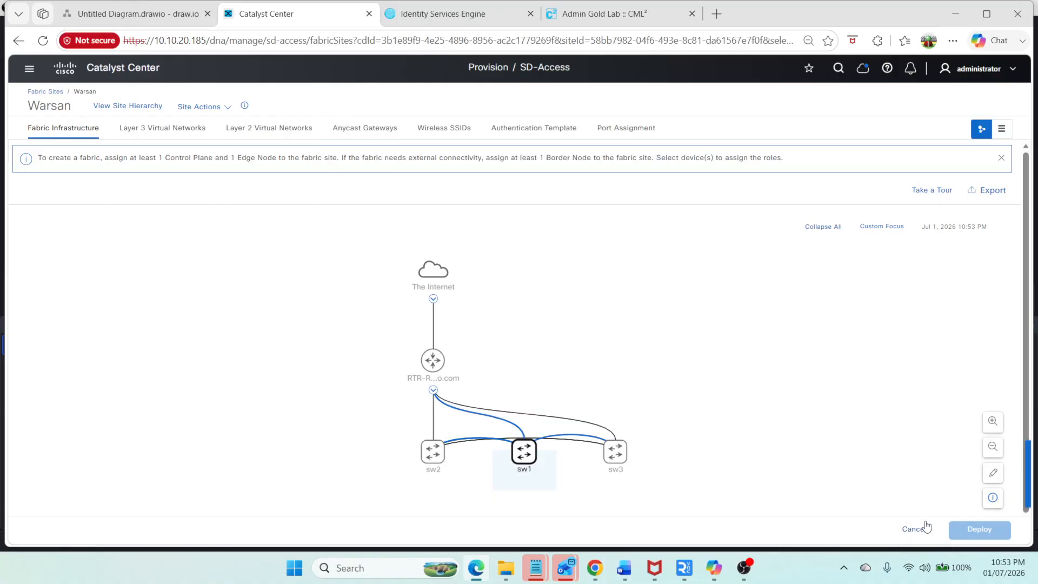
Step: In the device inventory, select switches sw1, sw2 and sw3 and start the Provision Device workflow
click(29, 69)
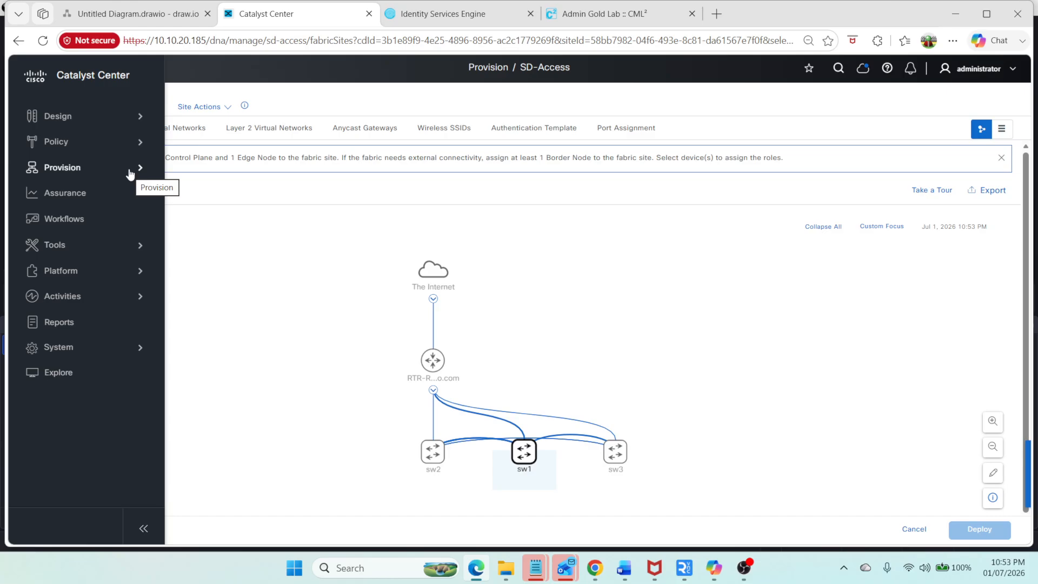
mouse_move(130, 173)
click(211, 126)
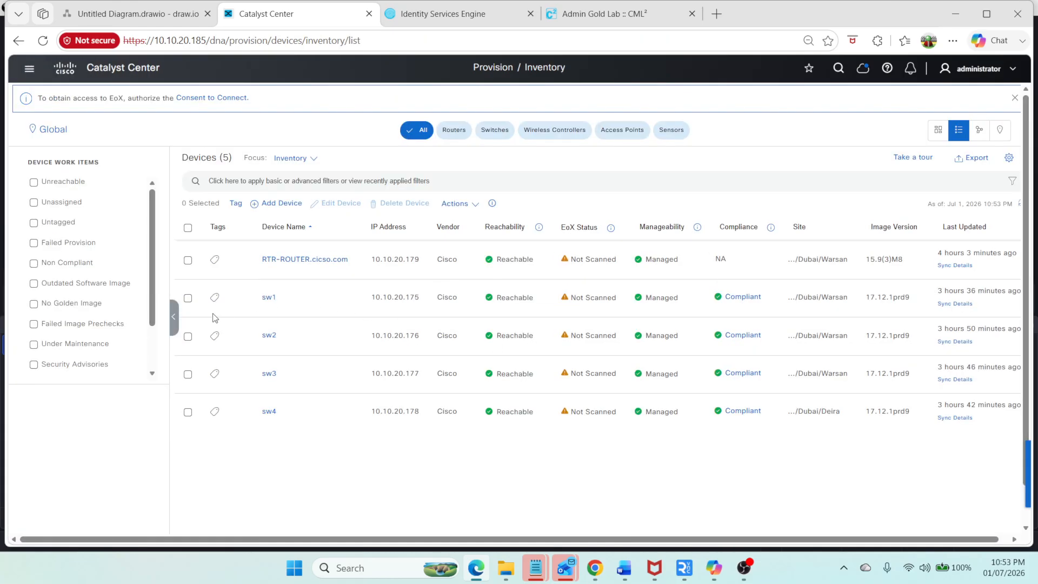
click(187, 299)
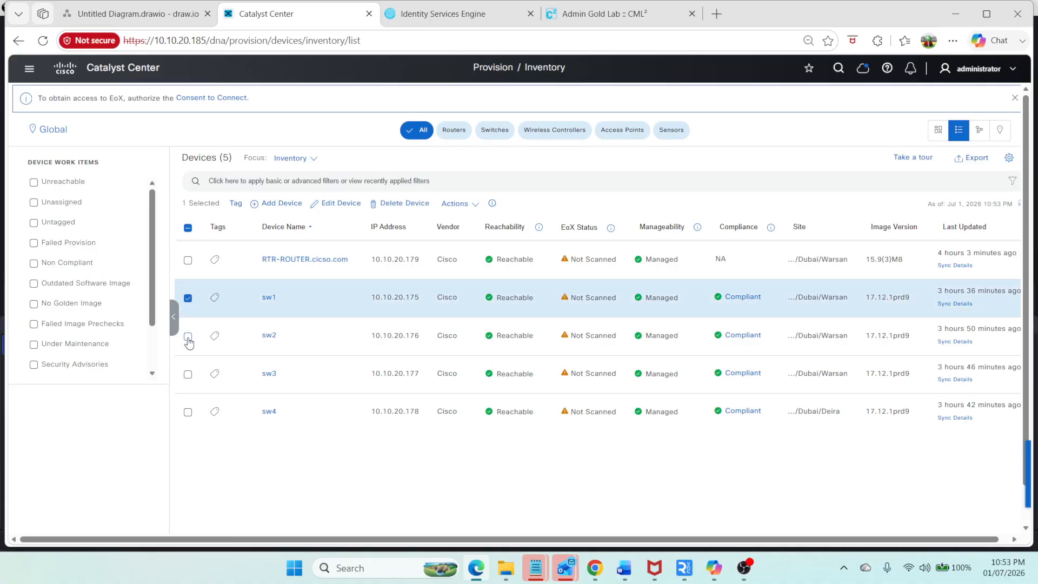
click(188, 336)
click(188, 375)
click(456, 204)
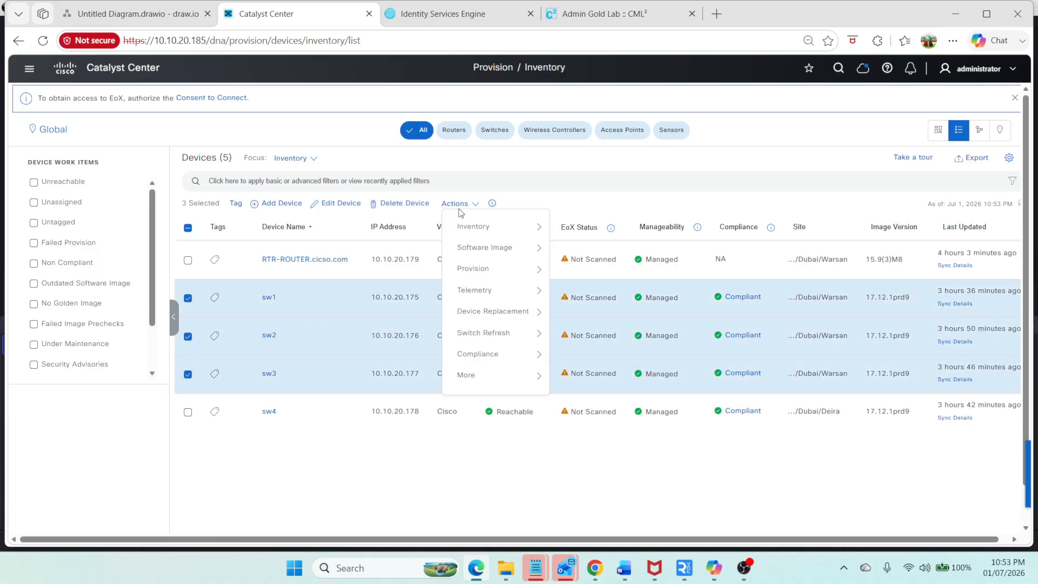
mouse_move(487, 257)
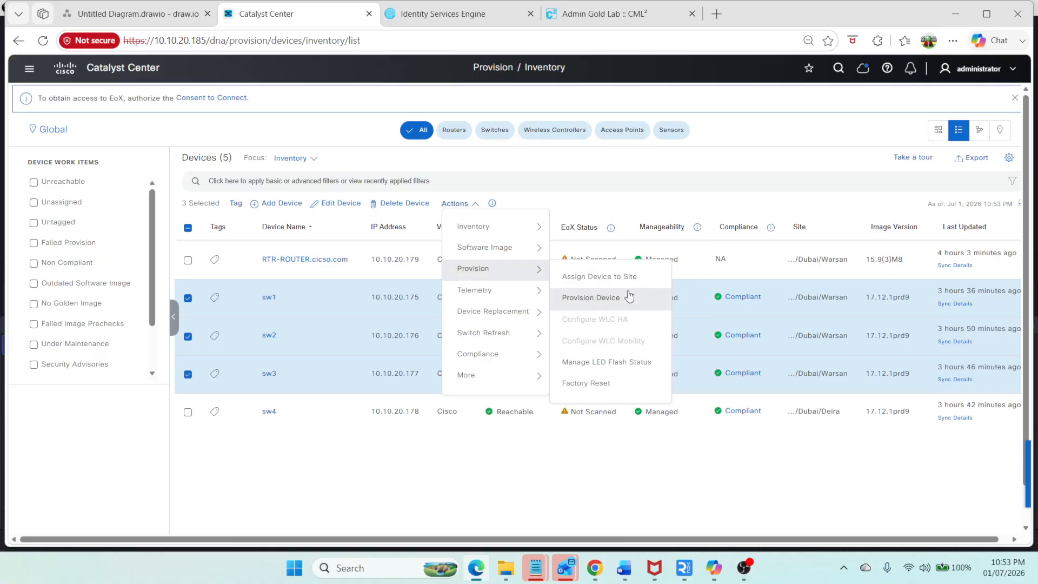
click(625, 297)
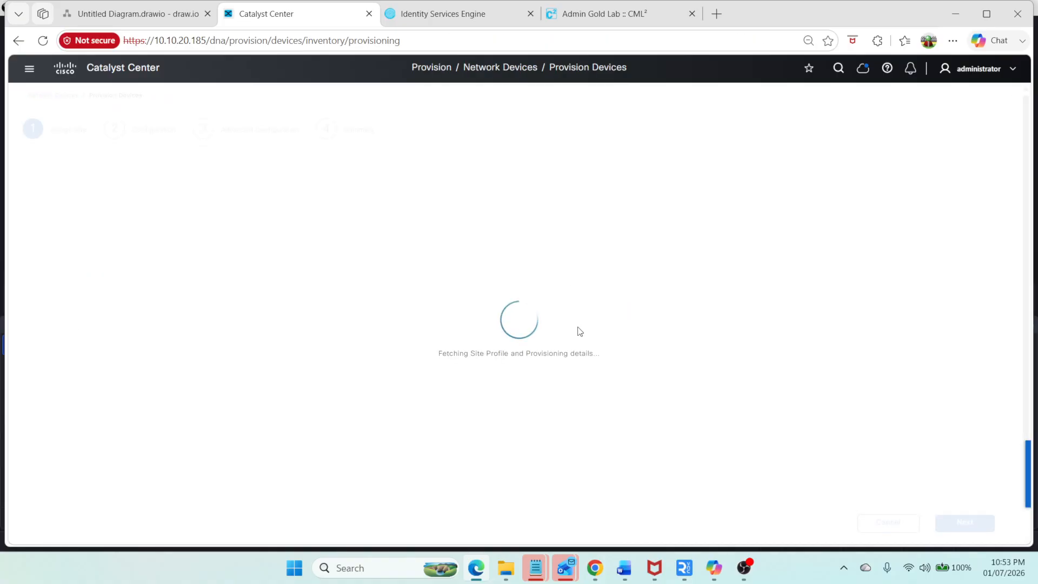
Step: Advance the provisioning wizard for sw1, sw2 and sw3 to the summary and review each switch's details
click(952, 525)
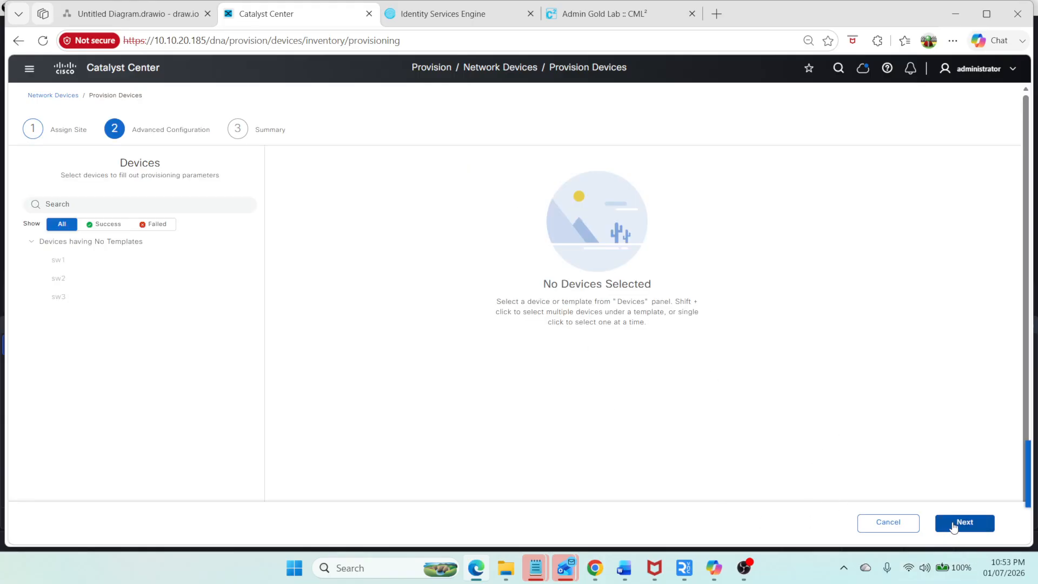
click(954, 526)
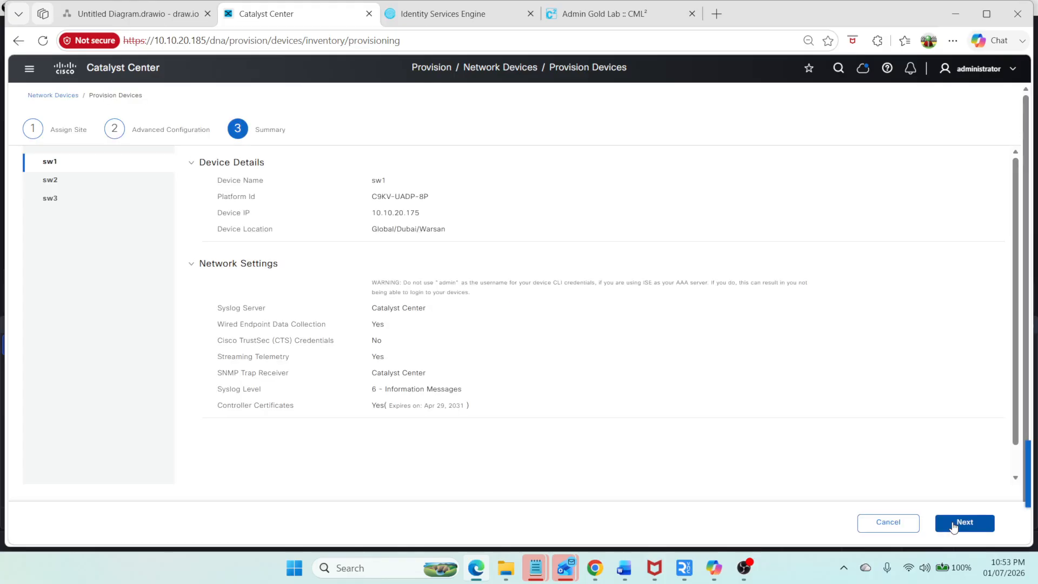
click(83, 184)
click(70, 201)
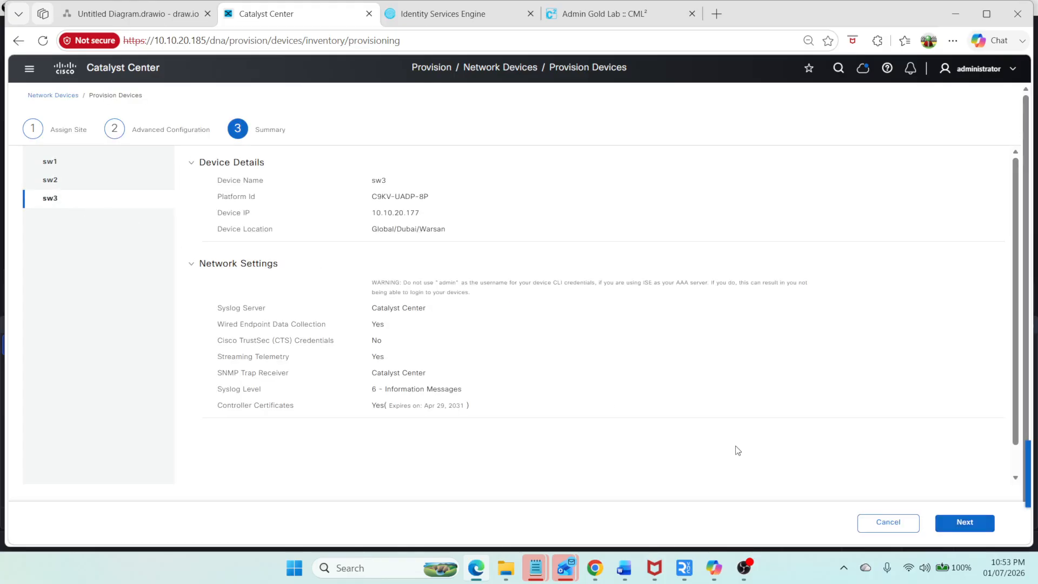
click(962, 523)
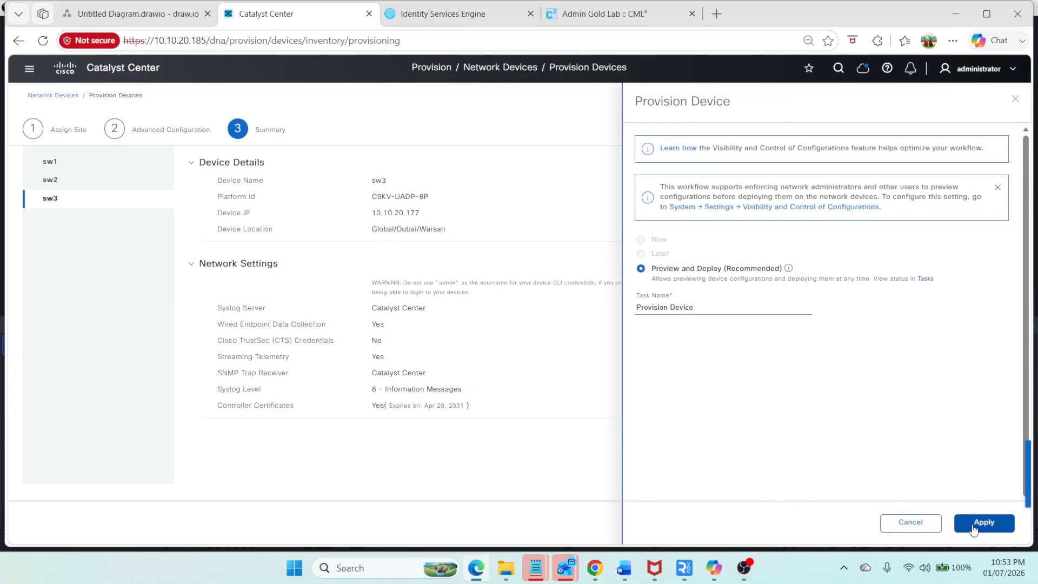
Step: Provision the switches using Preview and Deploy, pass the initial checks and deploy the generated configurations
click(975, 528)
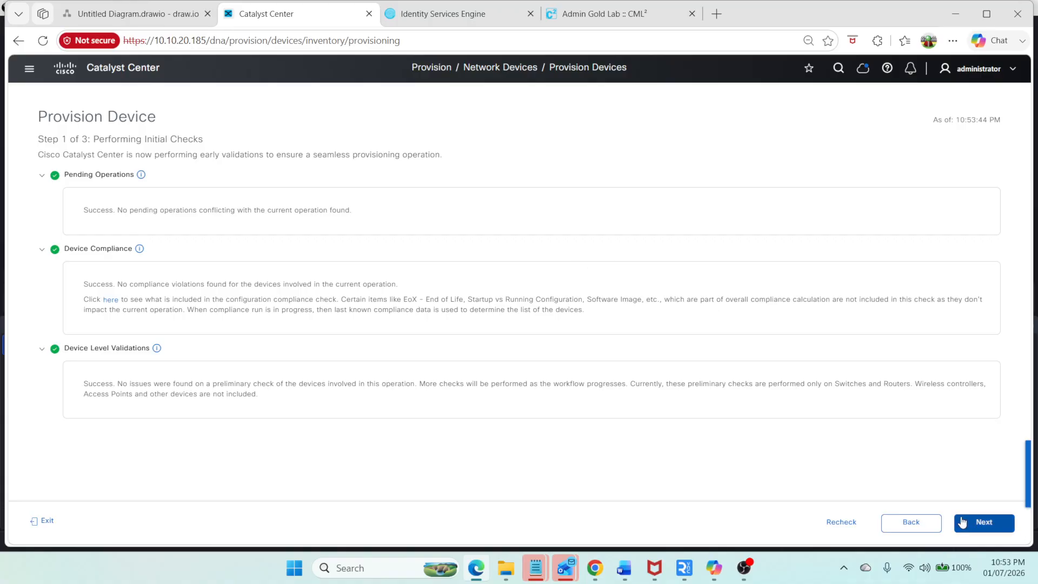
click(980, 522)
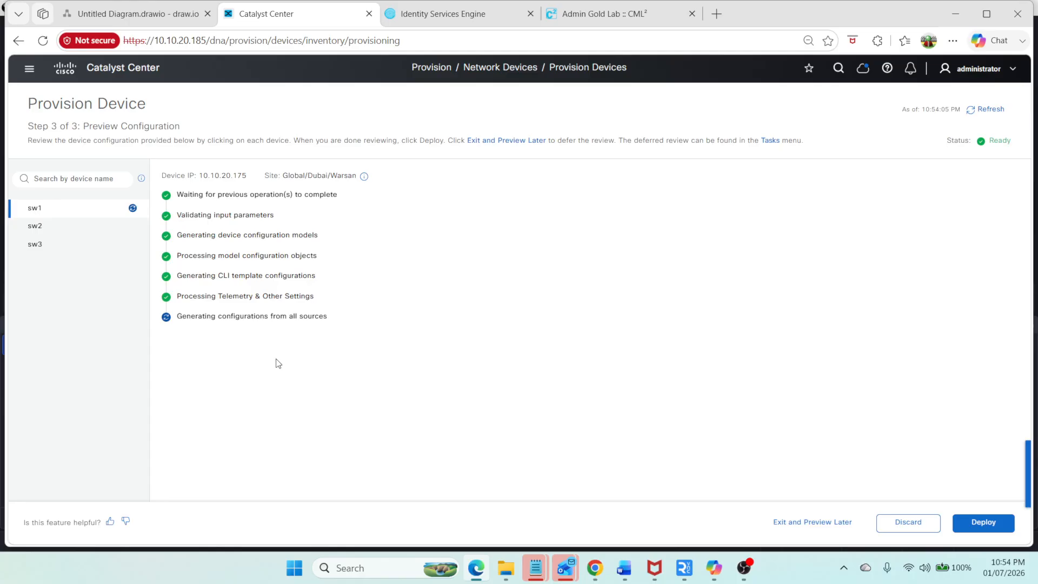
click(980, 526)
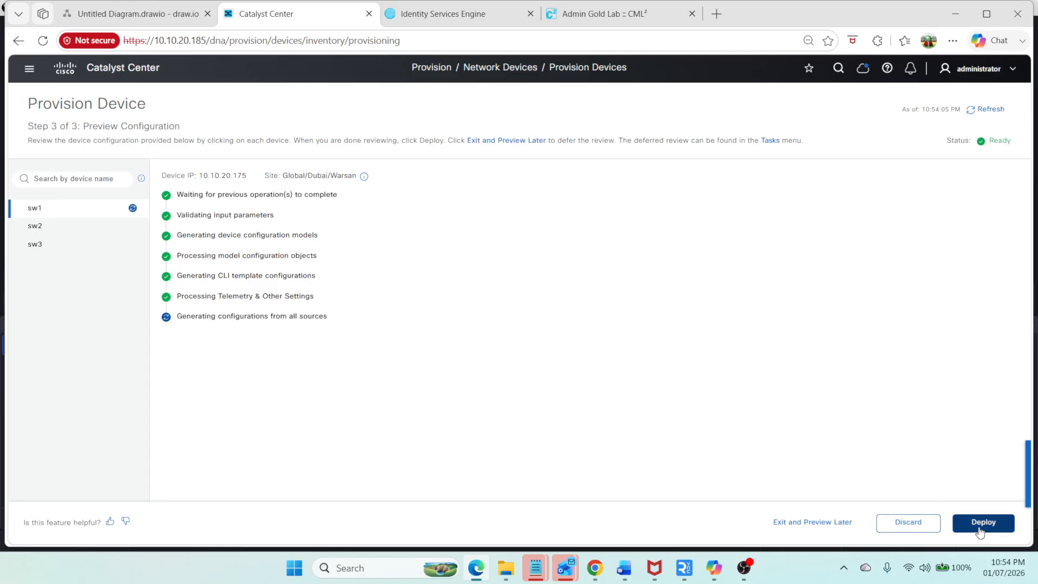
click(982, 523)
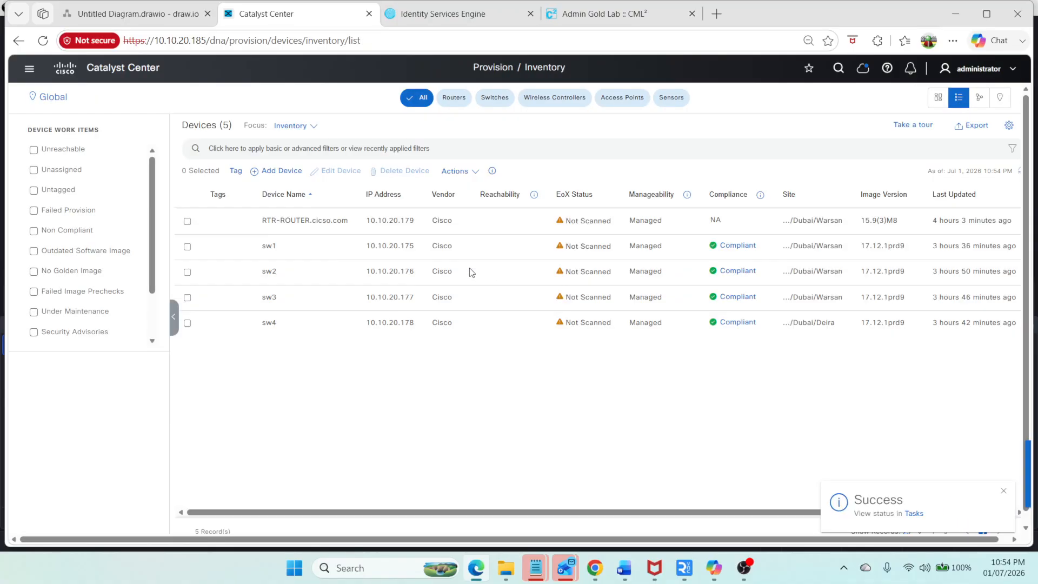
Step: Switch the inventory focus to Provision and check the switches' provisioning status
click(293, 158)
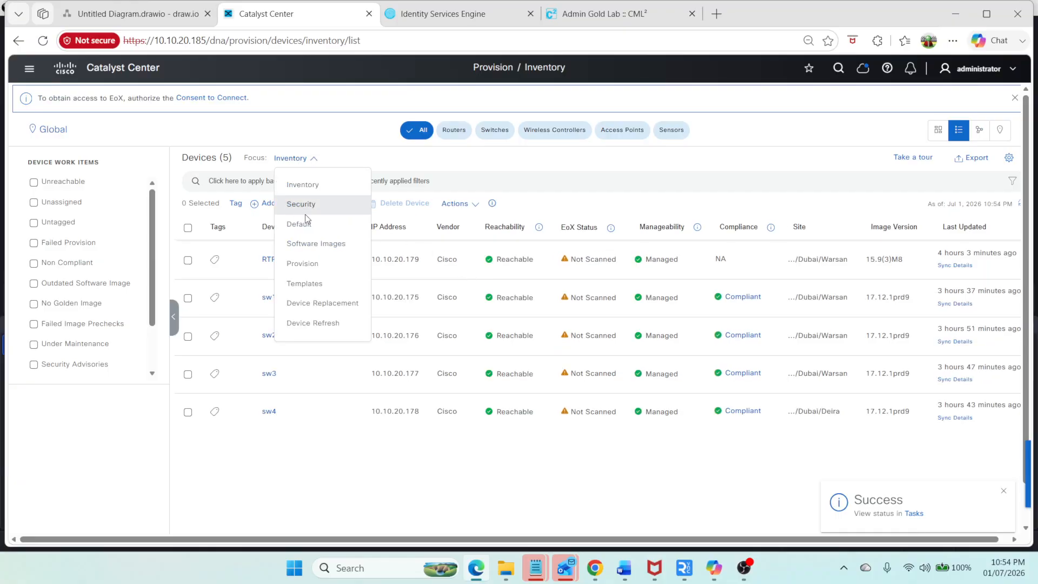
click(302, 263)
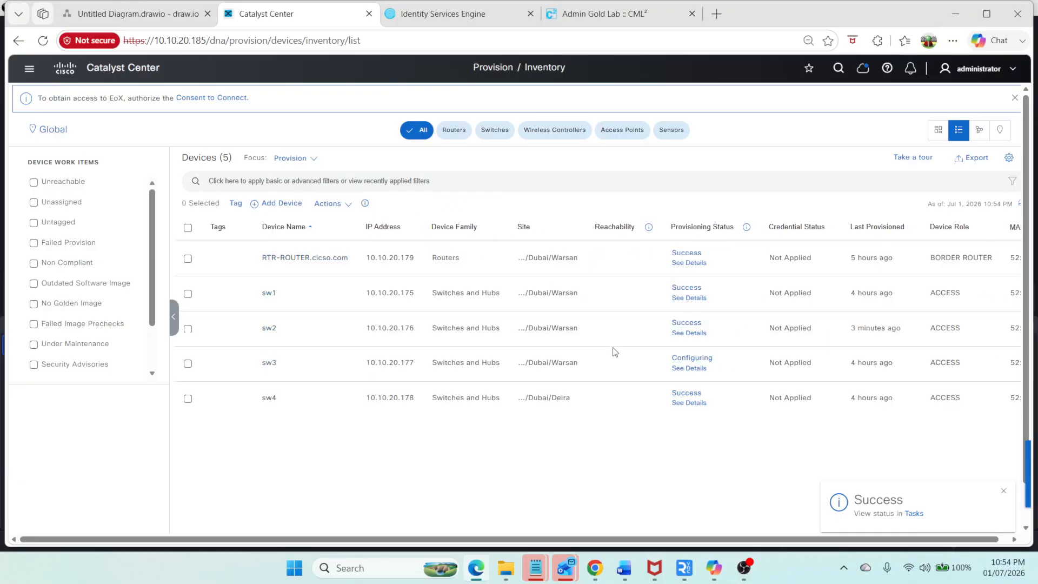
mouse_move(705, 262)
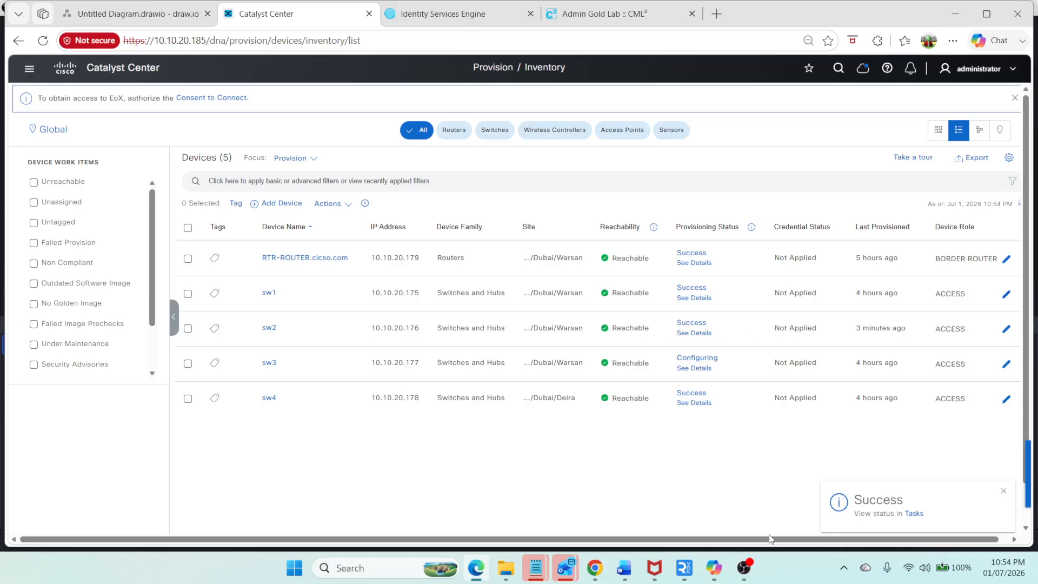
scroll(770, 538, right, 1)
click(1012, 204)
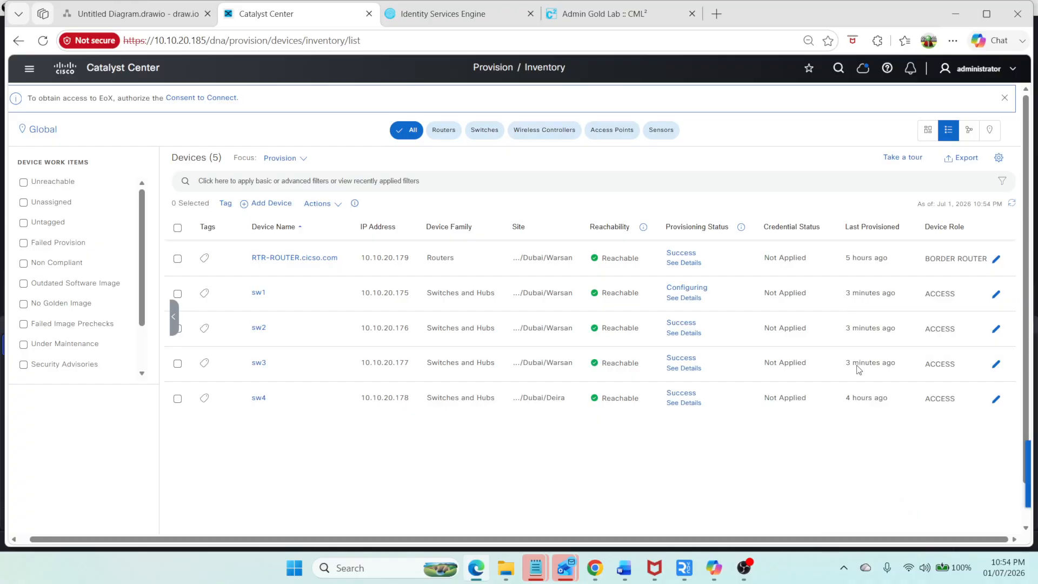
Step: Open the Warsan fabric site and enable the Control Plane Node role on sw1 with the LISP/BGP protocol
click(29, 68)
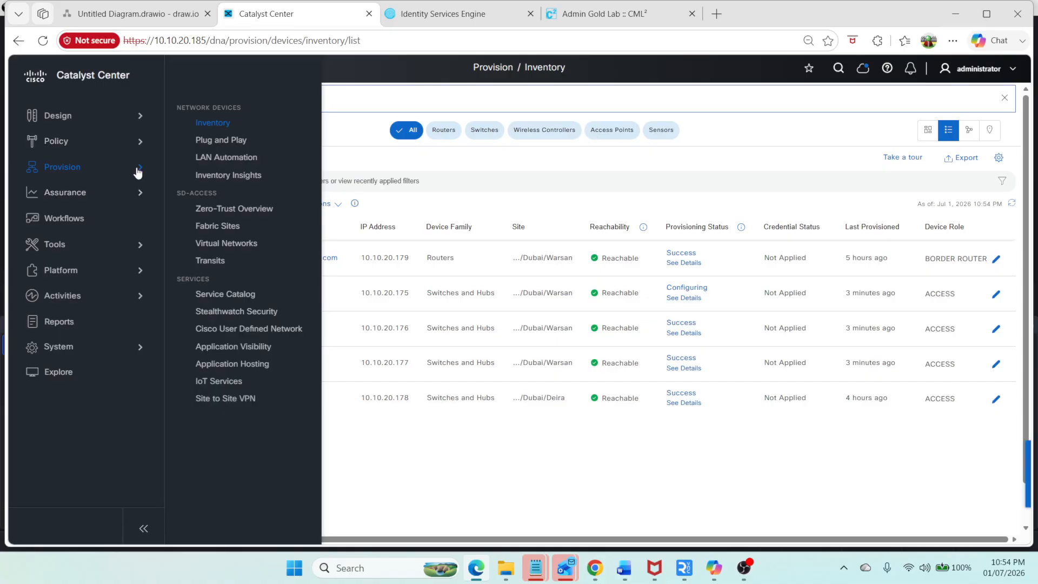
click(219, 227)
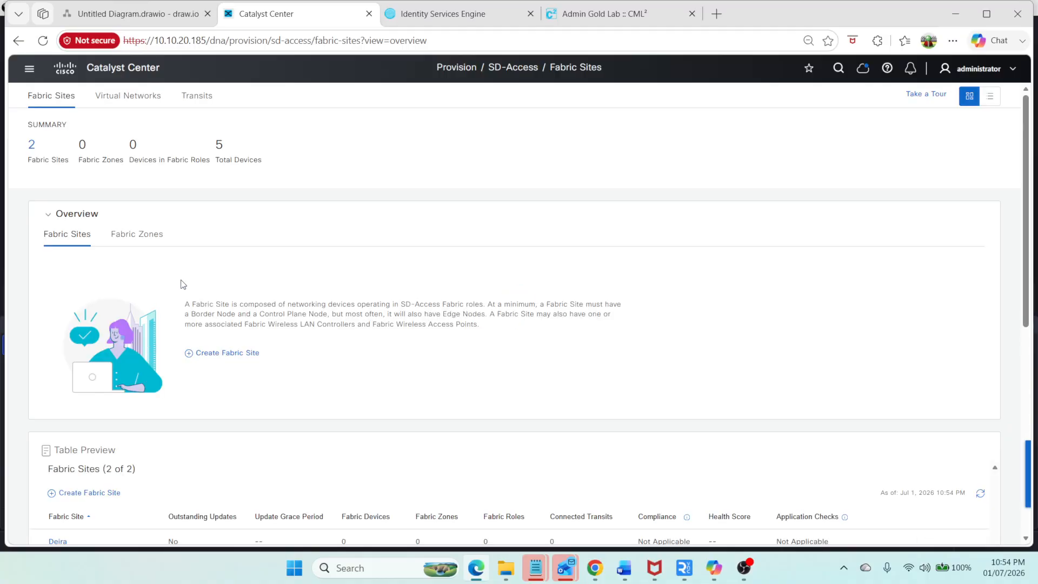
scroll(120, 419, down, 5)
click(66, 297)
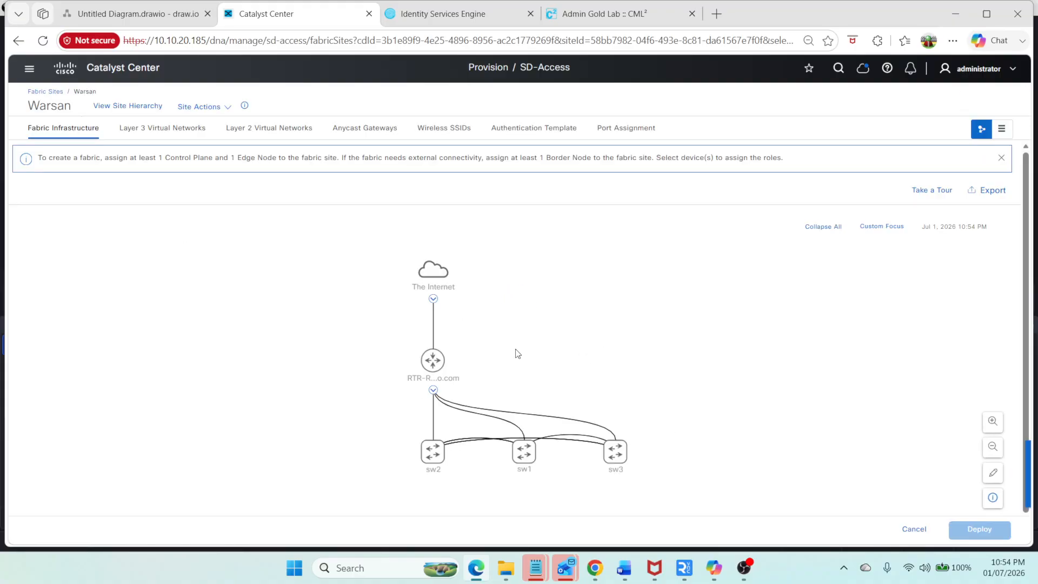
click(524, 453)
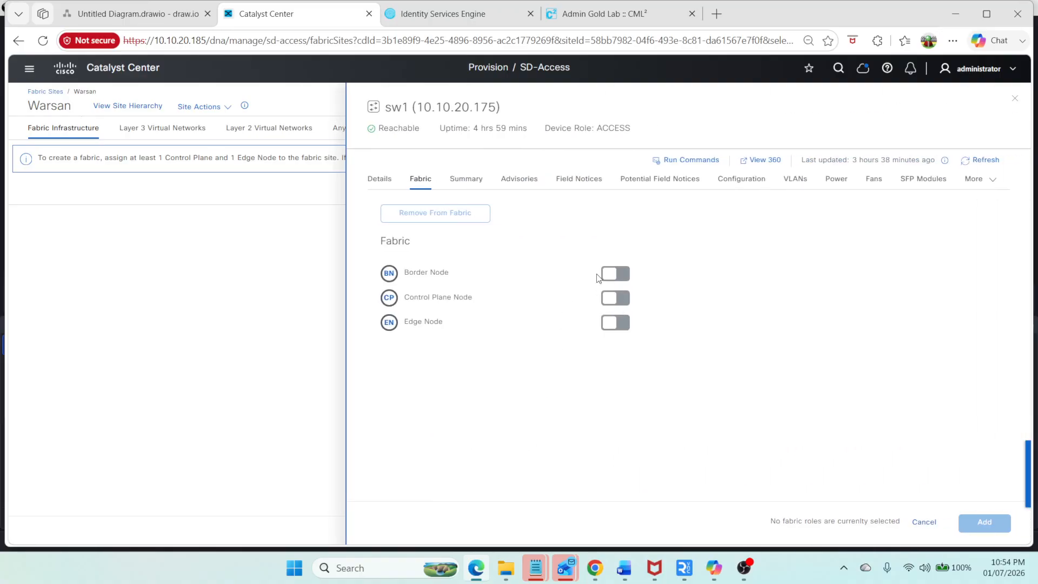
click(619, 297)
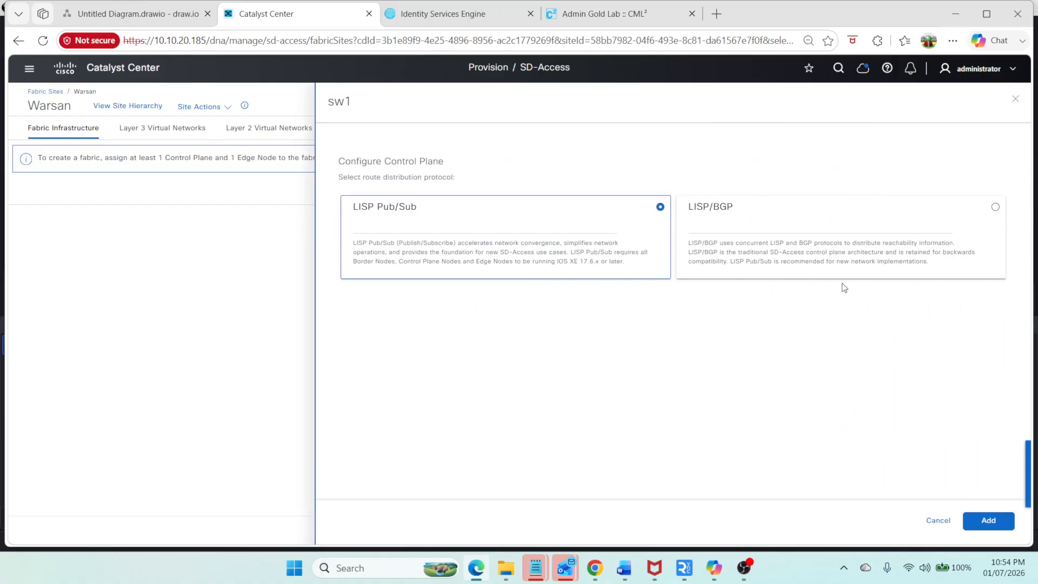
click(847, 215)
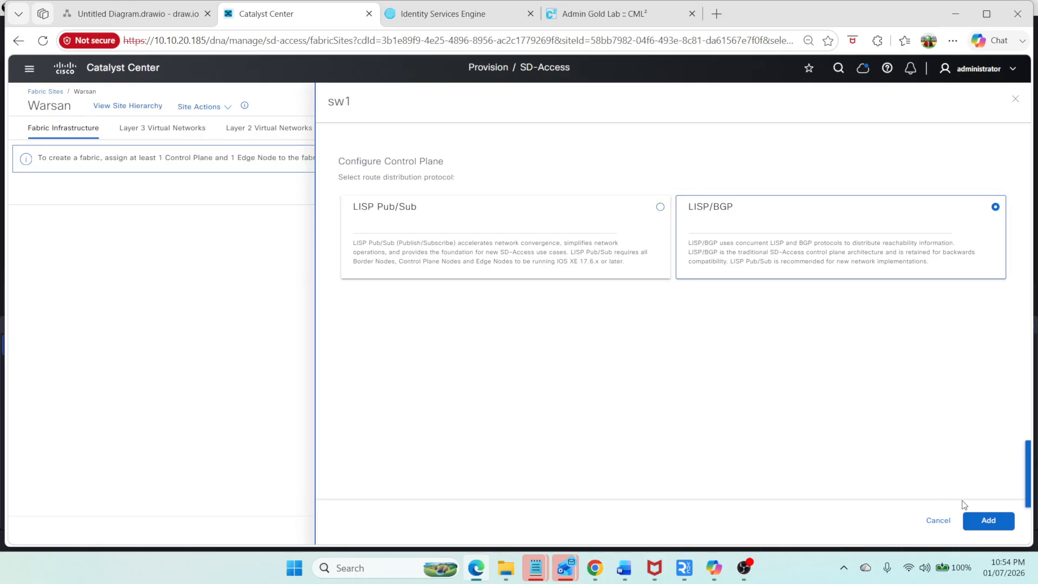
click(989, 521)
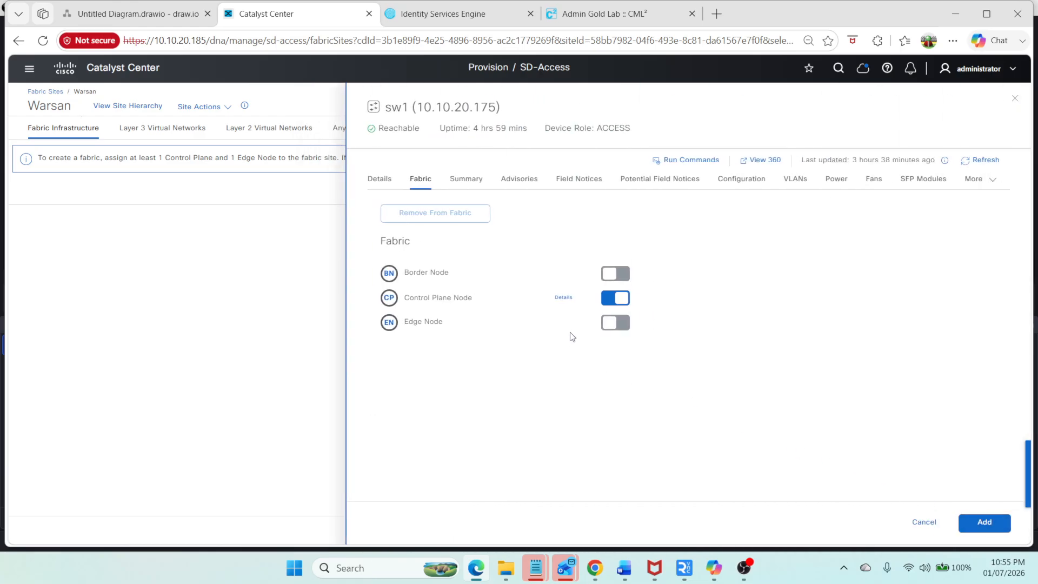
Step: Enable the Border Node role on sw1 with Layer 3 Handoff, allowing external routes to be imported
click(610, 274)
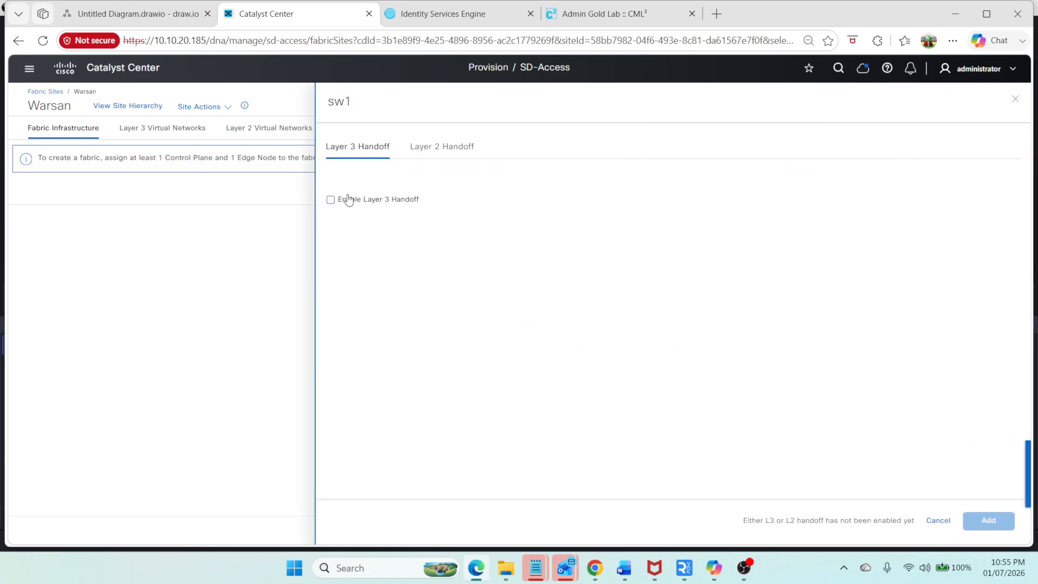
click(348, 200)
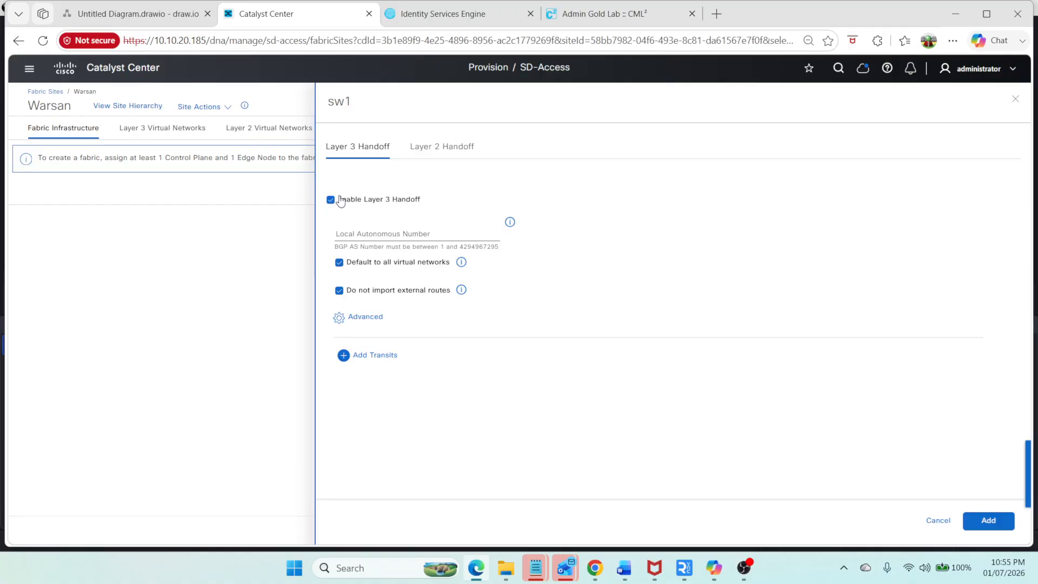
click(339, 292)
Step: Copy the BGP AS number 65551 from the network diagram into sw1's local autonomous number and add the border settings
click(156, 16)
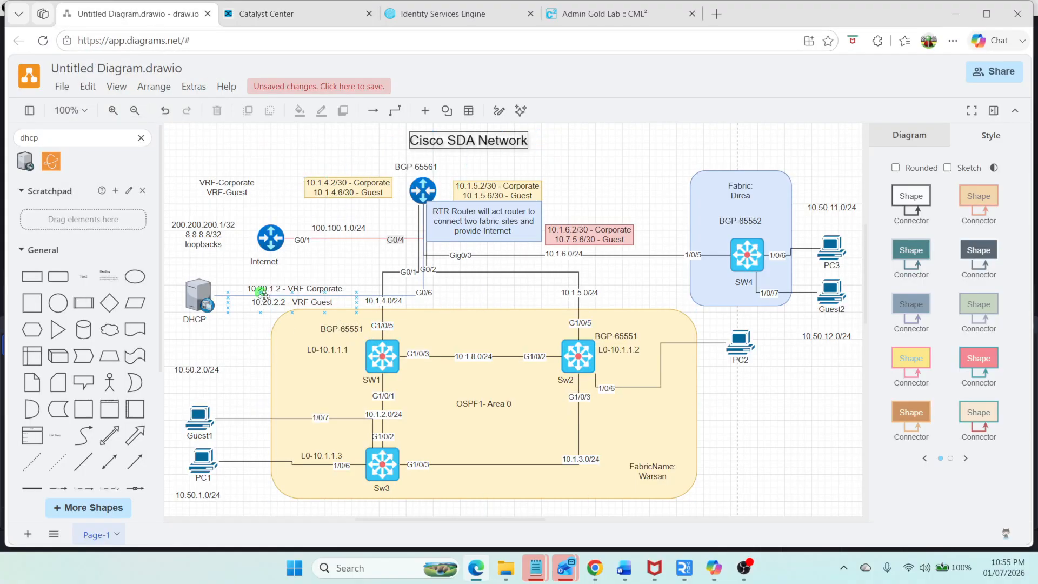
double_click(352, 330)
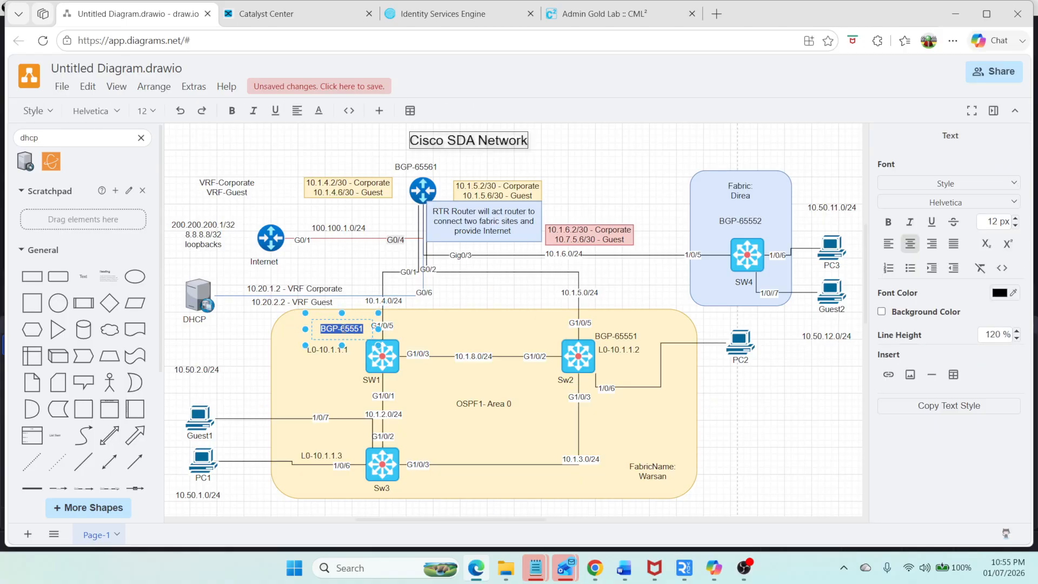
click(339, 328)
drag(342, 328, 345, 328)
key(shift+End)
key(ctrl+c)
click(297, 16)
click(378, 234)
key(ctrl+v)
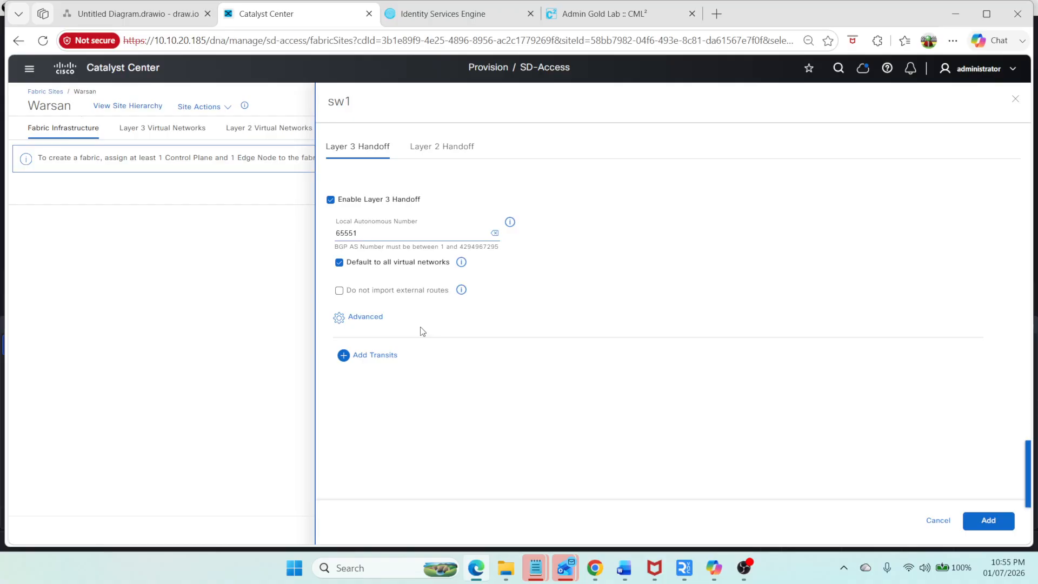
click(992, 521)
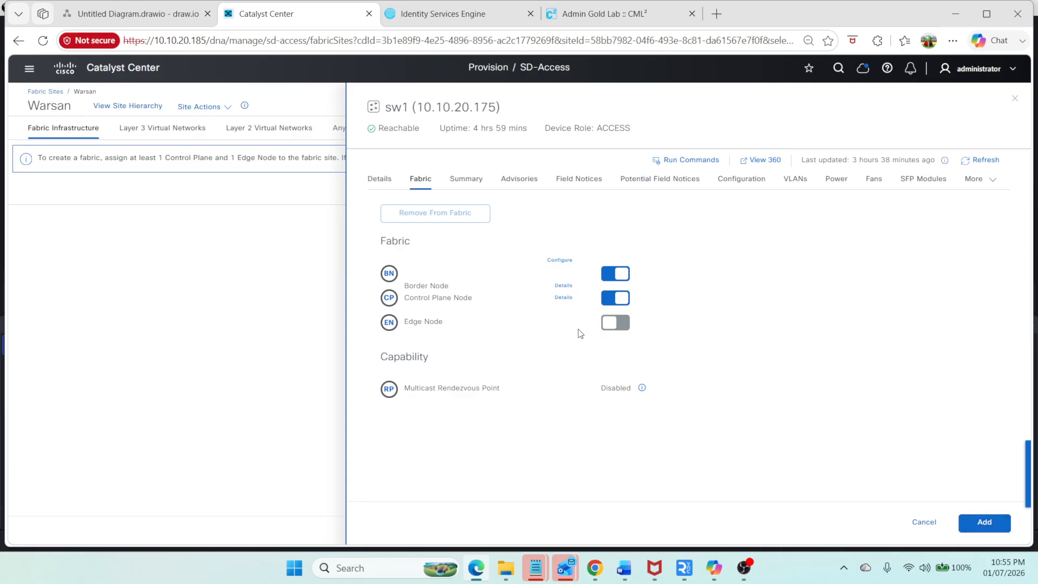
Step: Enable the Edge Node role on sw1 and add its fabric roles
click(617, 325)
click(975, 522)
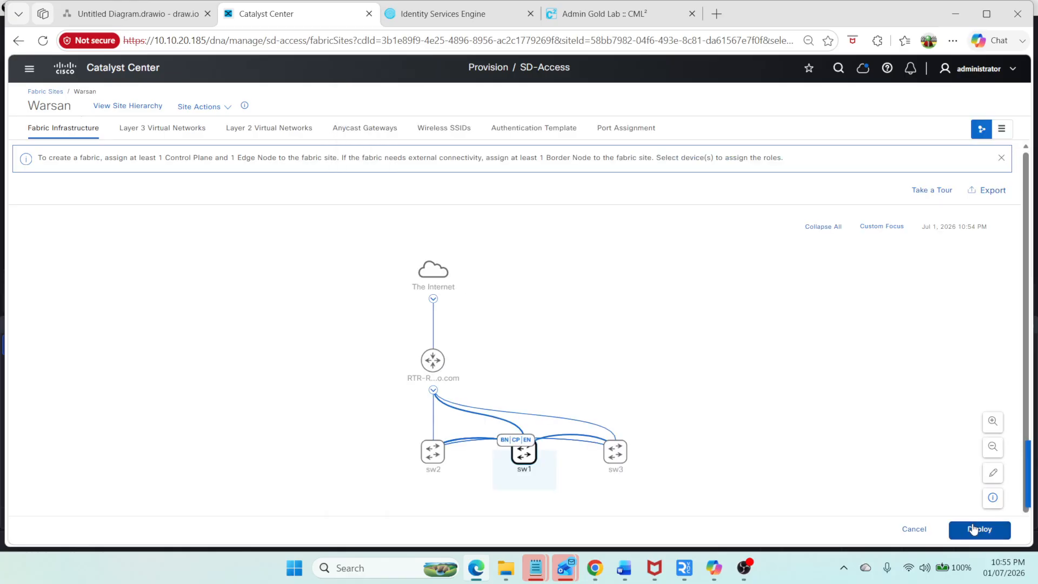
Step: Open sw2's fabric roles and enable Border Node with Layer 3 Handoff, allowing external route import
click(433, 452)
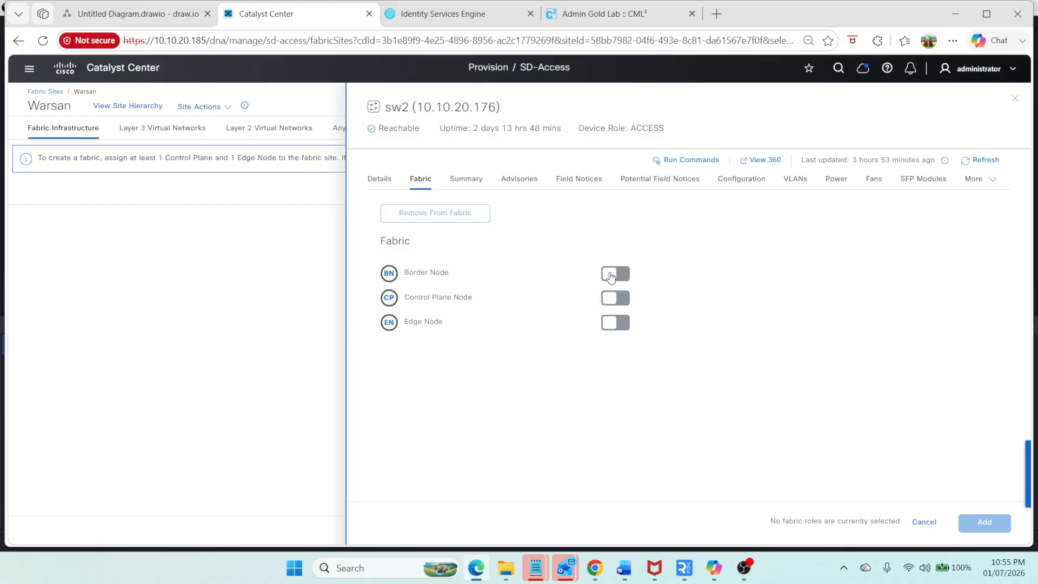
click(923, 522)
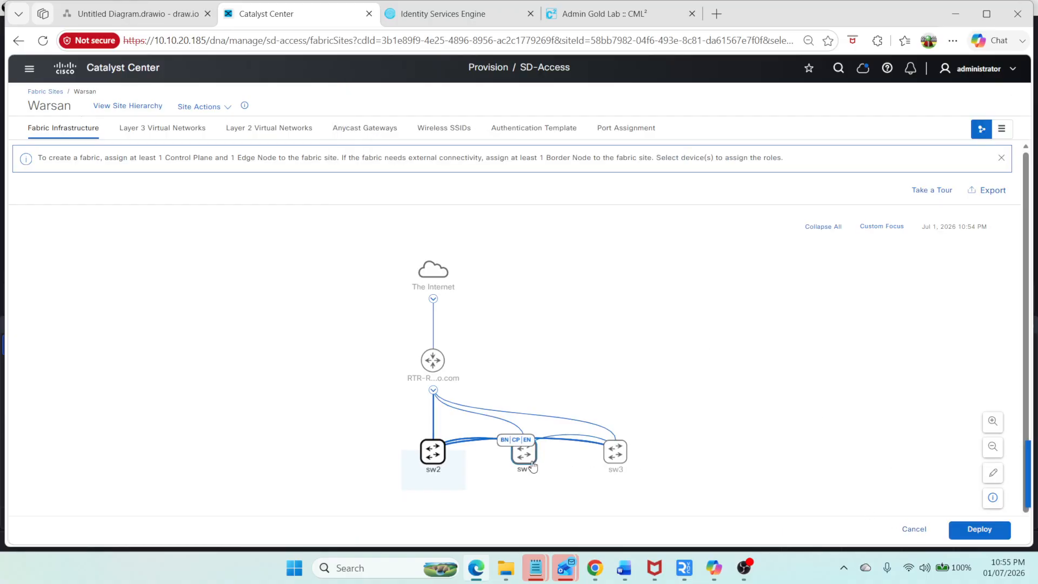
click(431, 453)
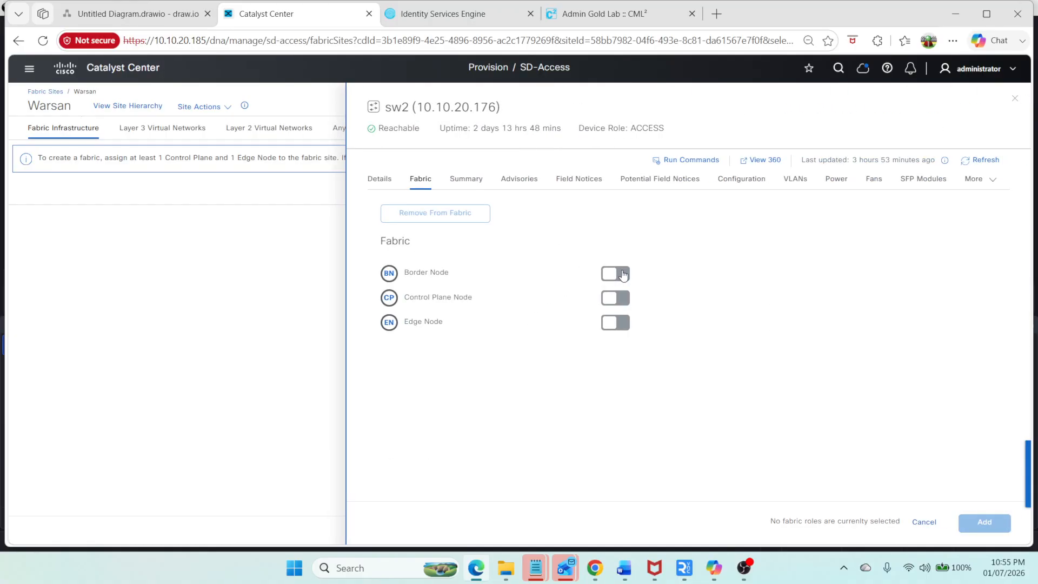
click(622, 274)
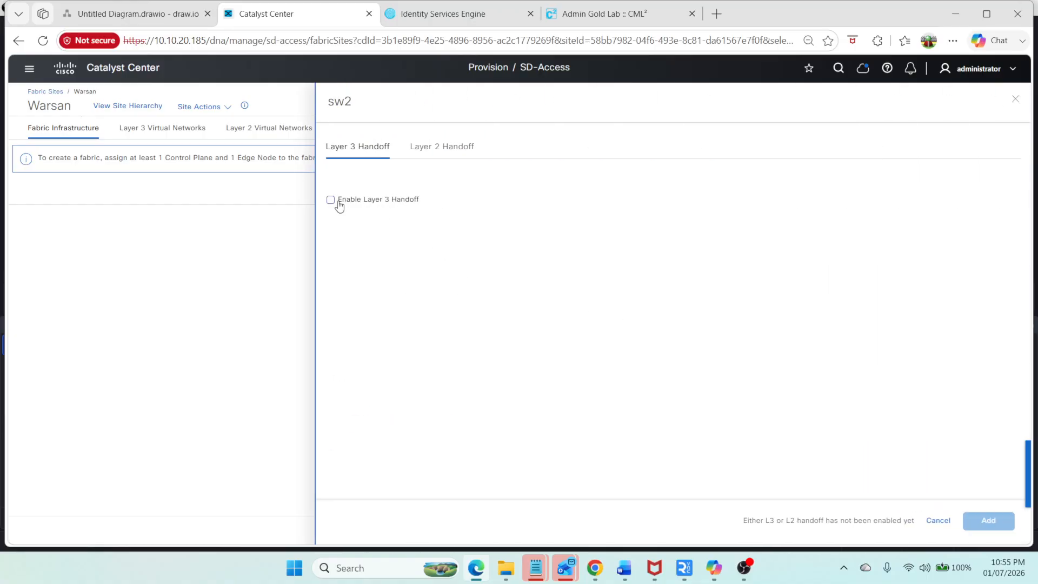
click(336, 200)
click(337, 293)
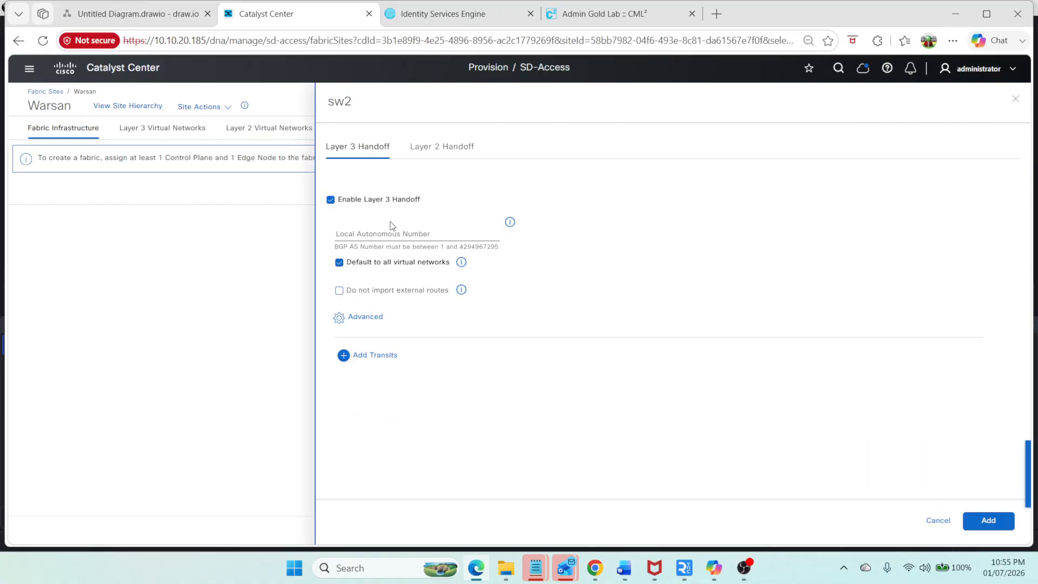
Step: Set sw2's local autonomous number to 65001 and add the border handoff settings
click(389, 232)
text(65001)
click(989, 525)
Step: Enable the Control Plane Node and Edge Node roles on sw2 and add them
click(616, 298)
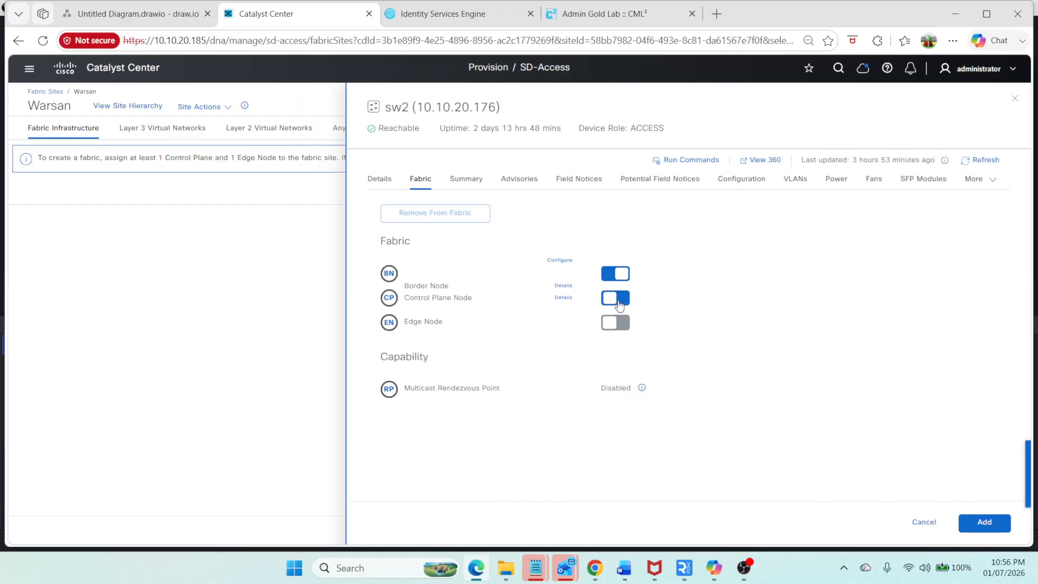
click(626, 322)
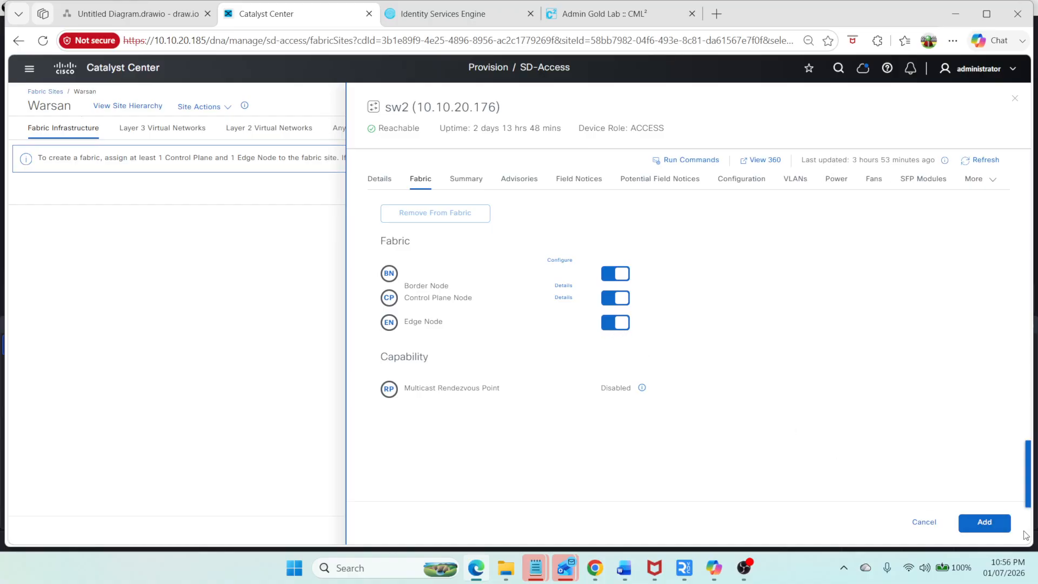
click(984, 523)
Step: Cancel the pending fabric role assignments for the Warsan site
click(524, 455)
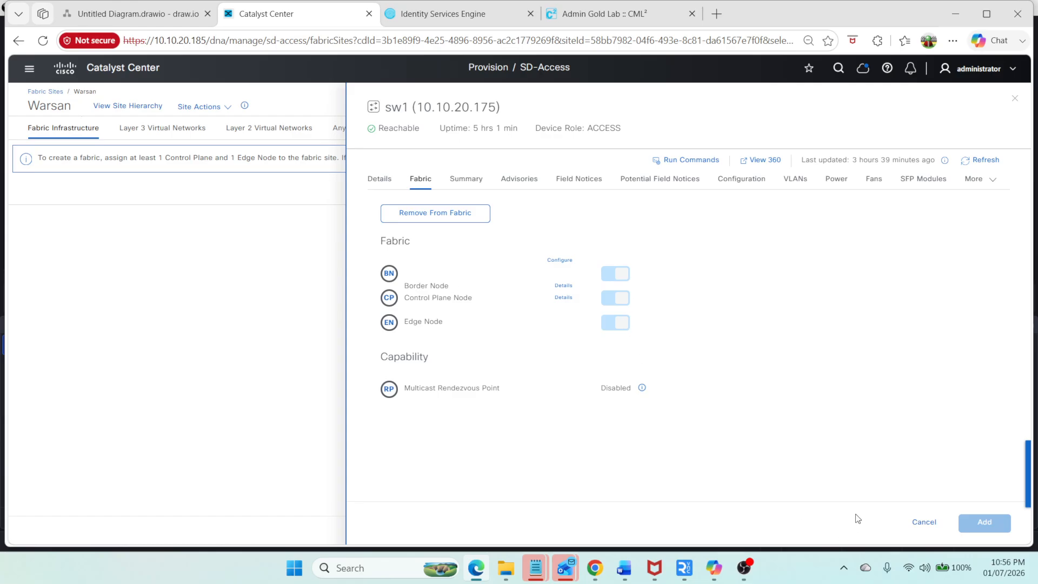
click(923, 522)
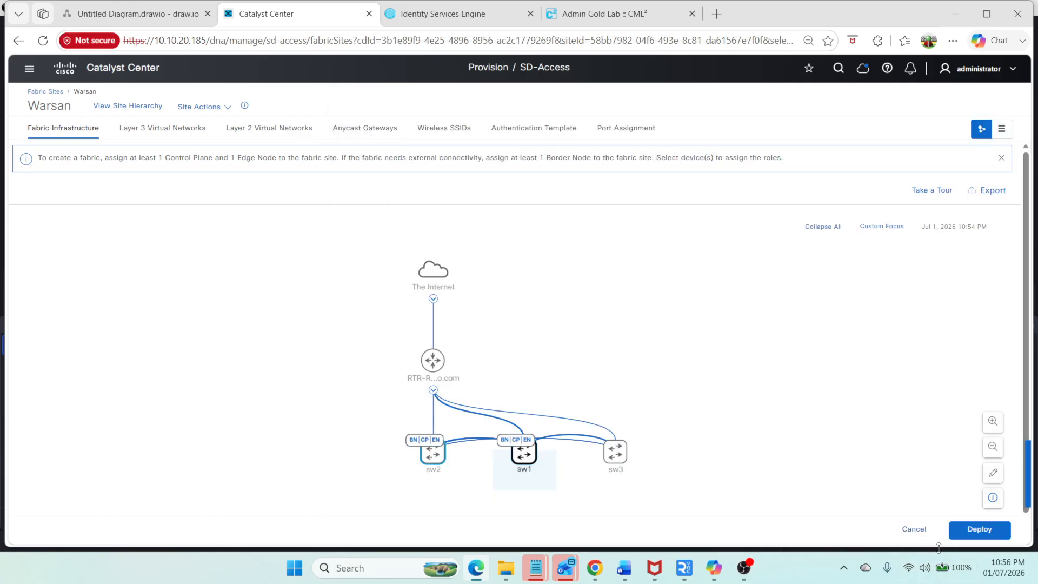
click(910, 529)
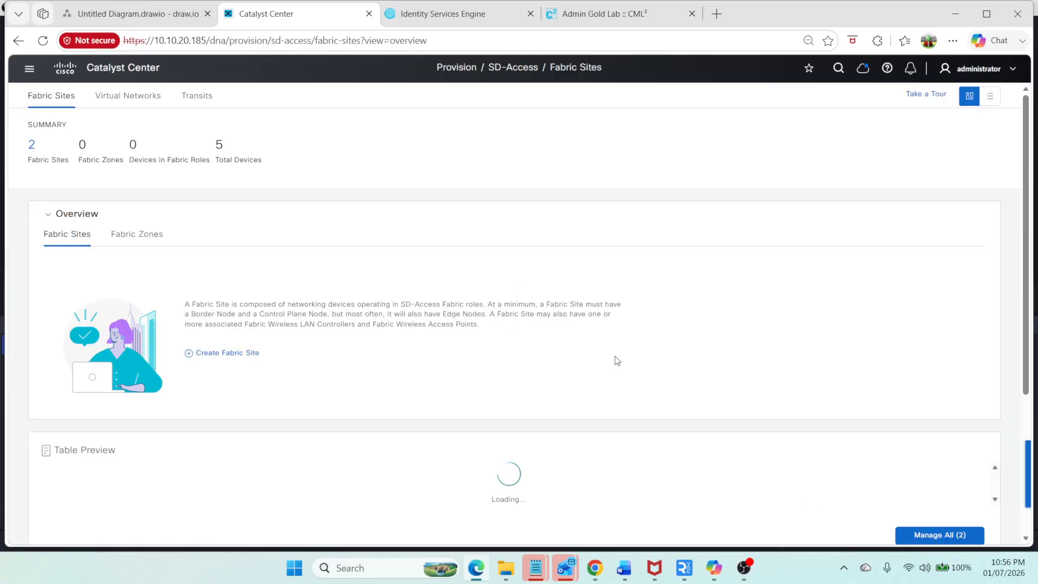
Step: Reopen the Warsan fabric site and enable the Control Plane Node role on sw1 with LISP/BGP route distribution
scroll(184, 367, down, 4)
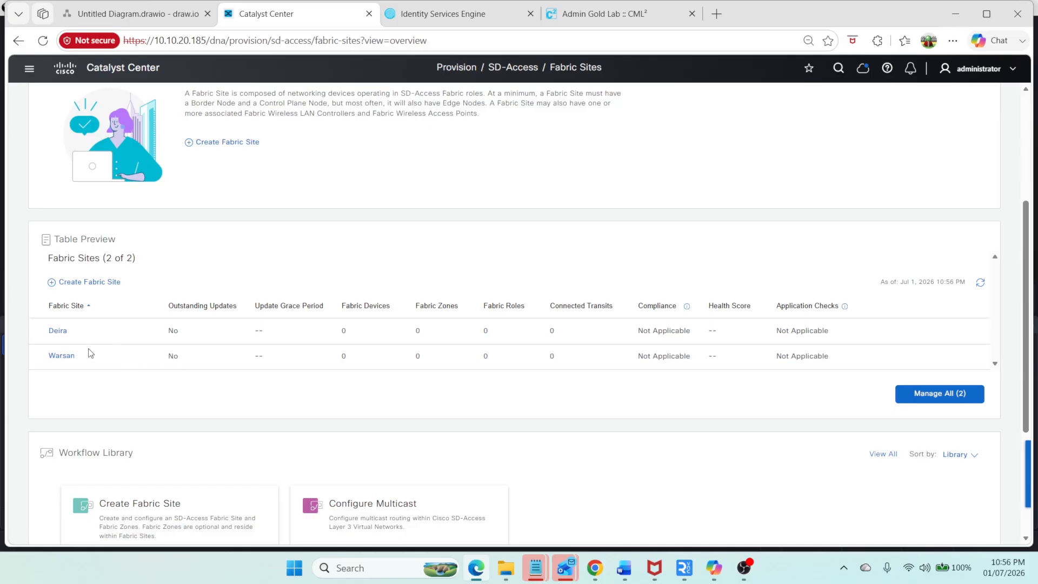
click(64, 355)
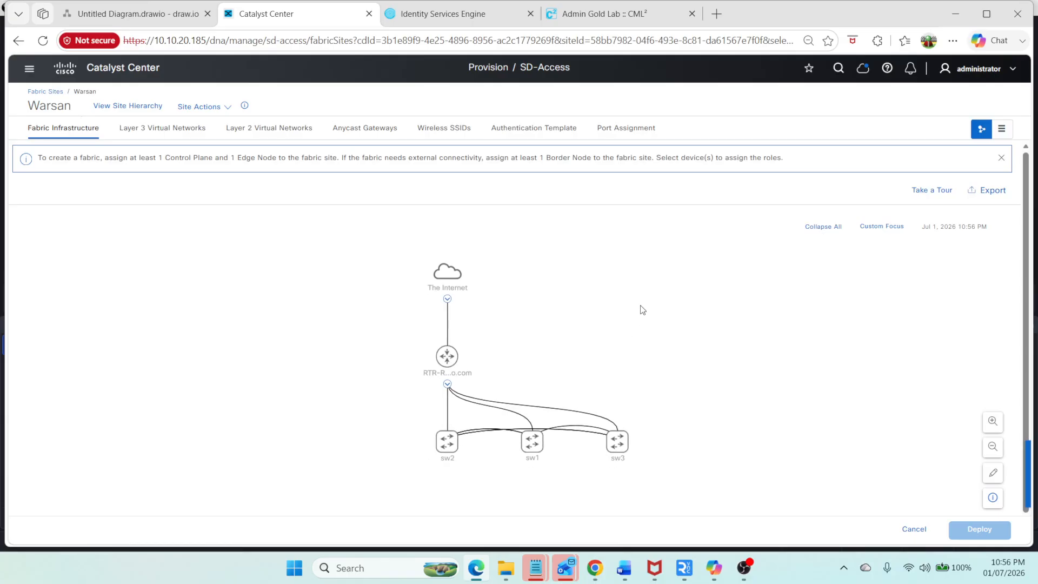
scroll(630, 327, up, 1)
drag(625, 368, 605, 324)
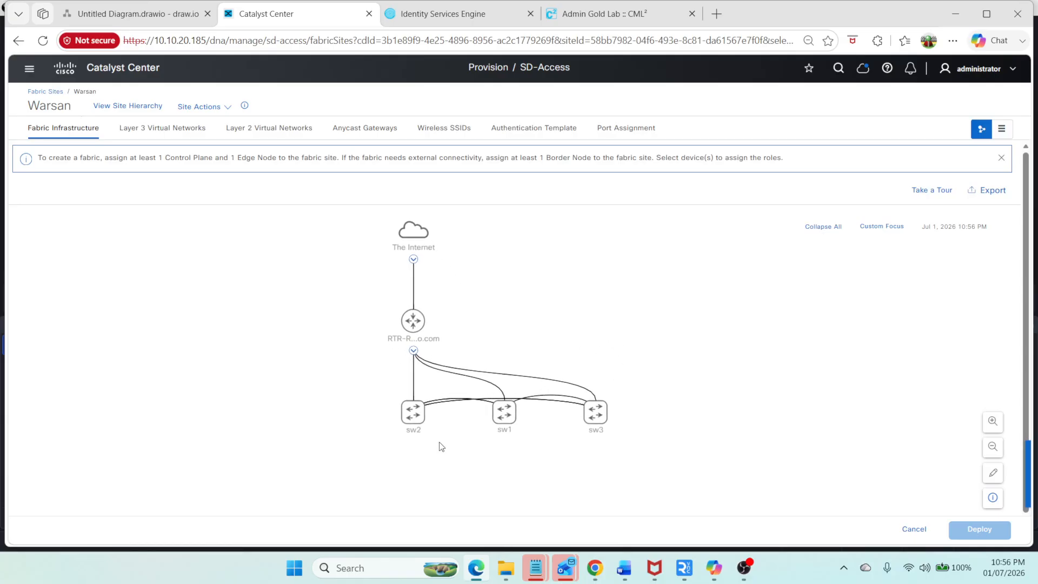
click(514, 413)
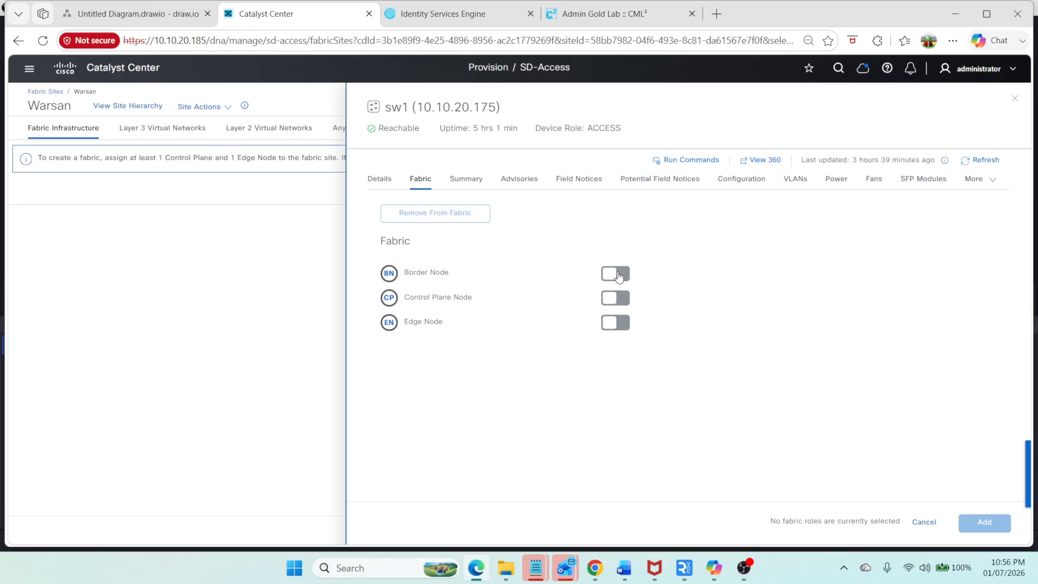
click(615, 299)
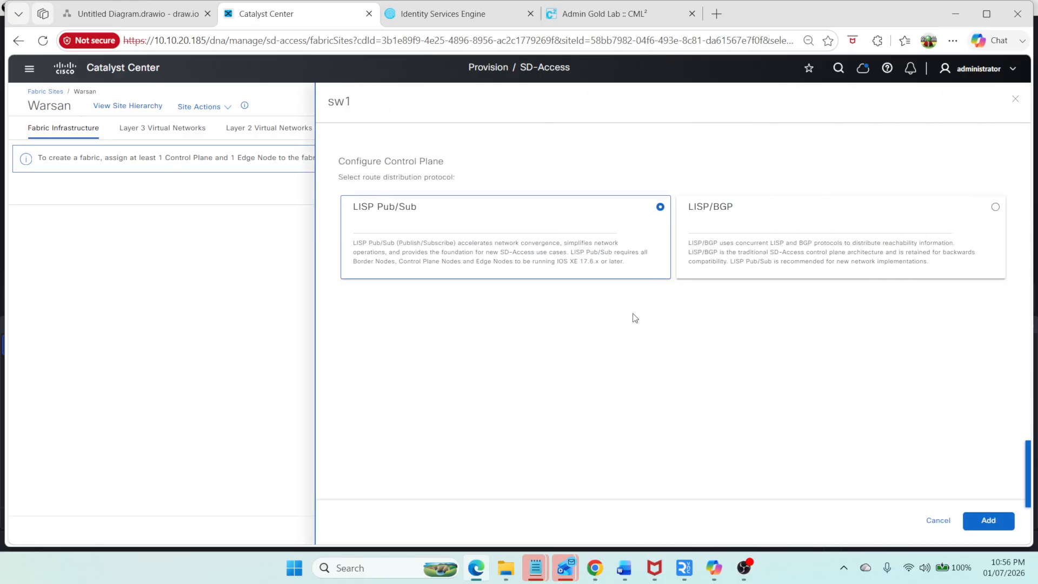
click(719, 244)
click(999, 520)
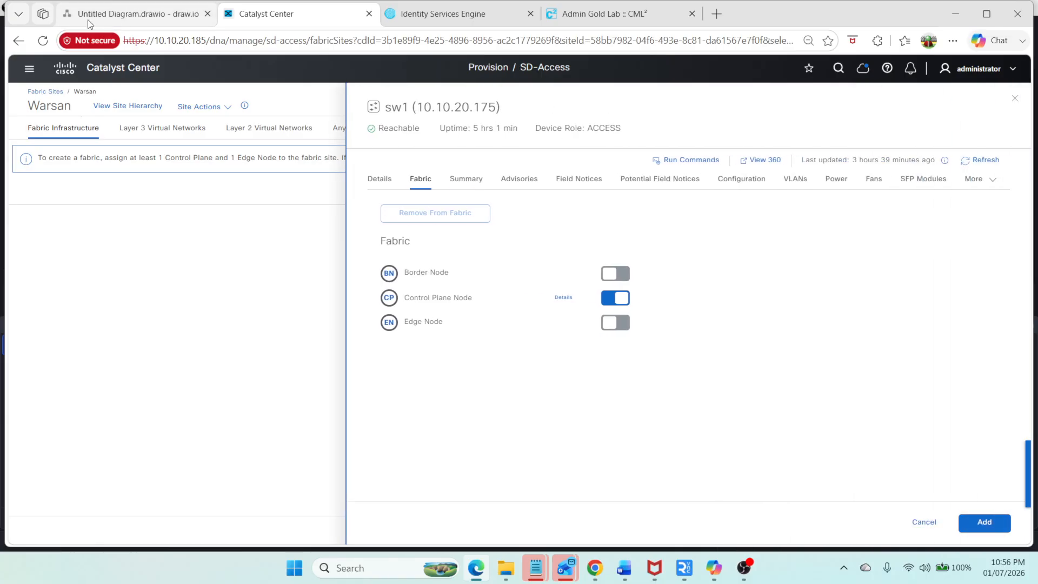
Step: Enable Border Node on sw1 with Layer 3 Handoff, local autonomous number 65551, allowing external route import
click(138, 13)
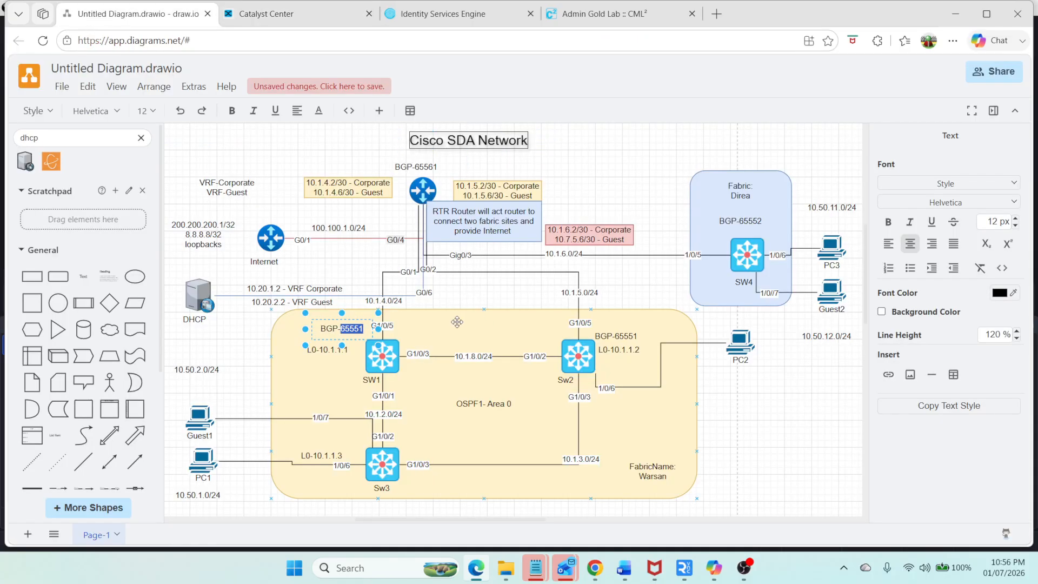
click(297, 16)
click(611, 274)
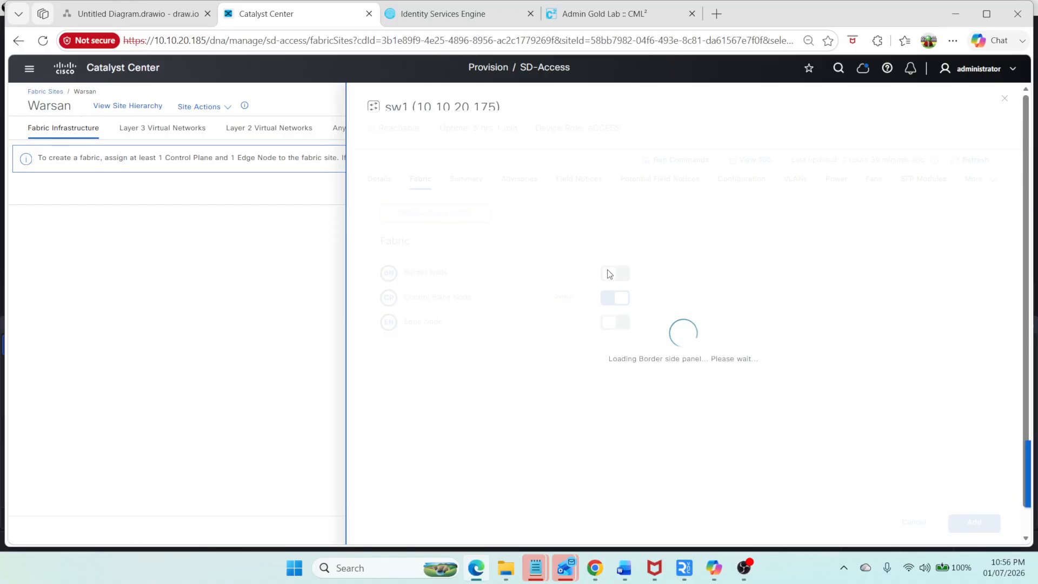
click(330, 200)
click(406, 233)
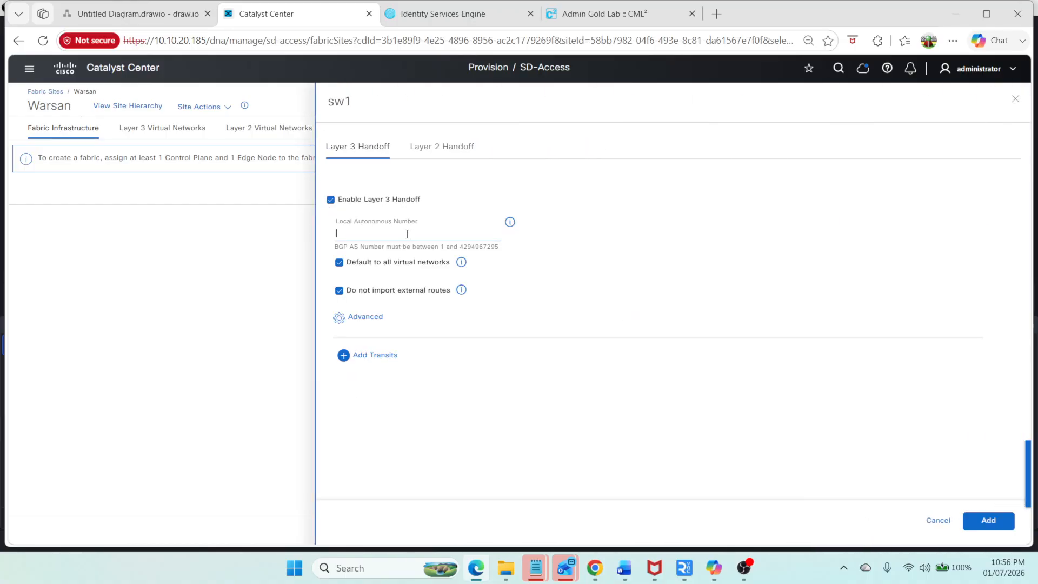
text(65551)
click(339, 291)
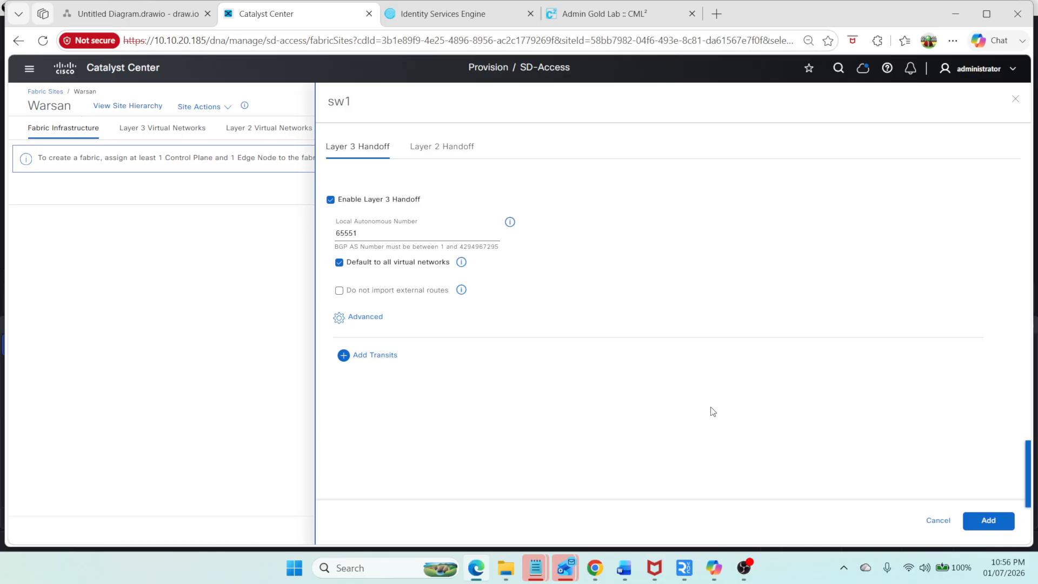
click(987, 521)
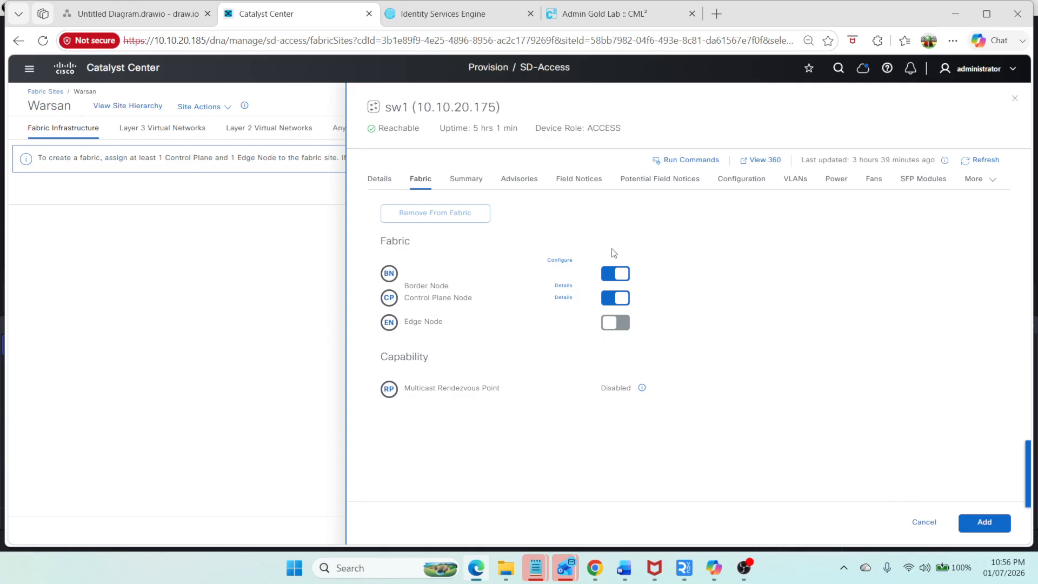
Step: Review sw1's border handoff settings without changes and add its fabric roles
click(564, 260)
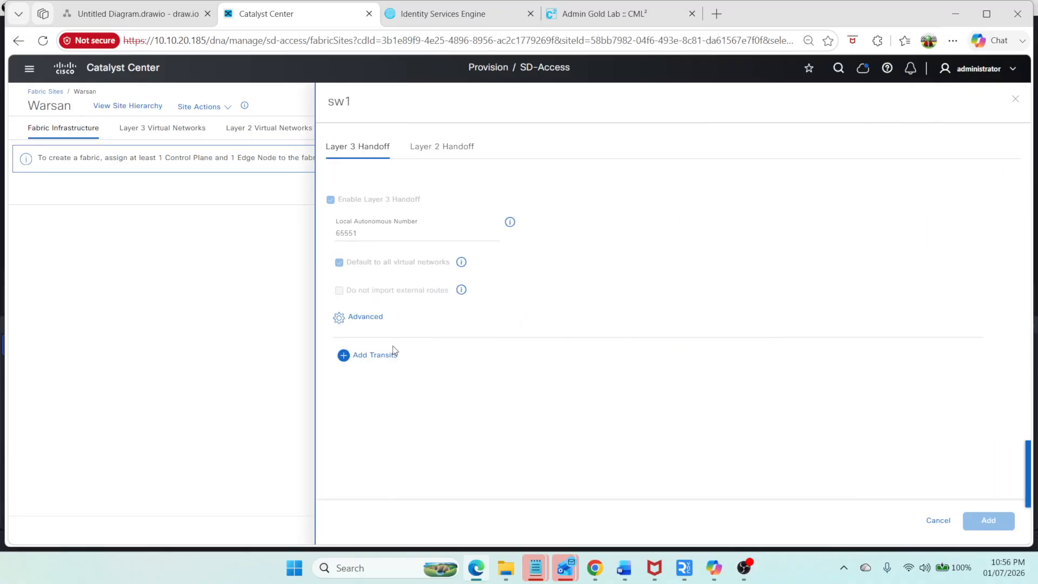
click(938, 523)
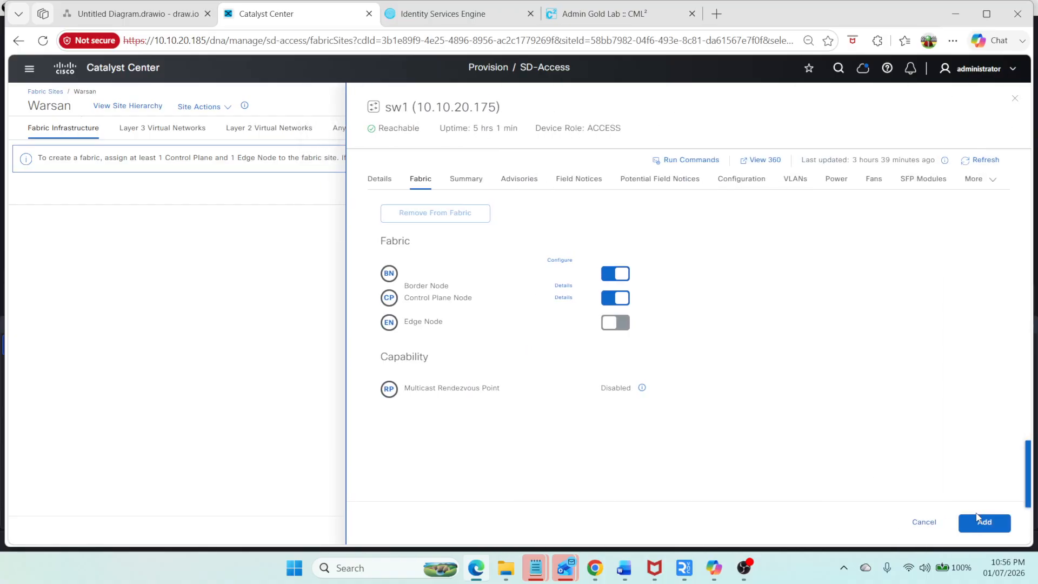
click(977, 520)
Step: Enable Border Node on sw2 with Layer 3 Handoff, local autonomous number 65551, allowing external route import
click(413, 412)
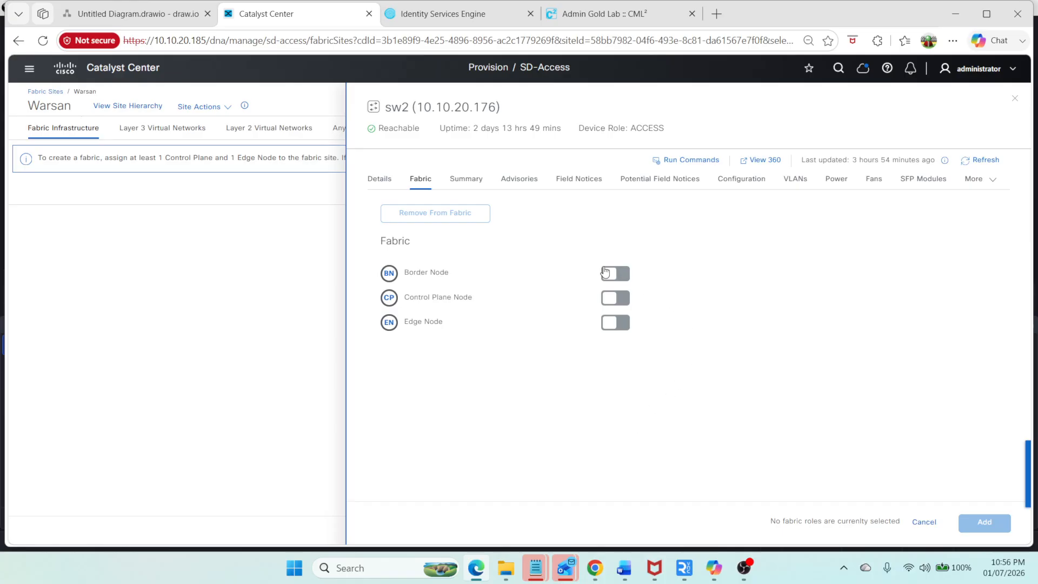
click(605, 272)
click(331, 200)
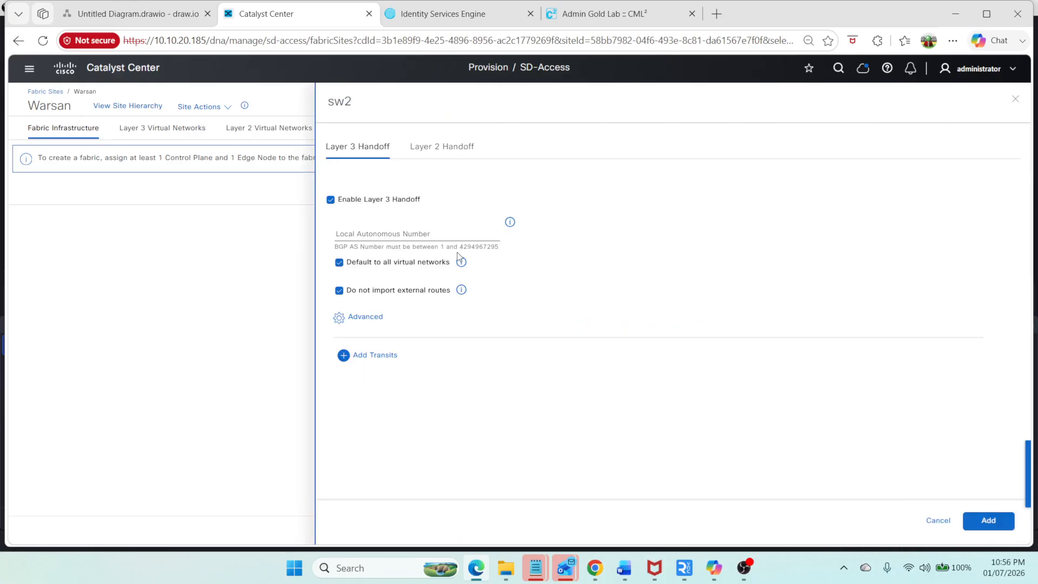
click(339, 290)
click(381, 234)
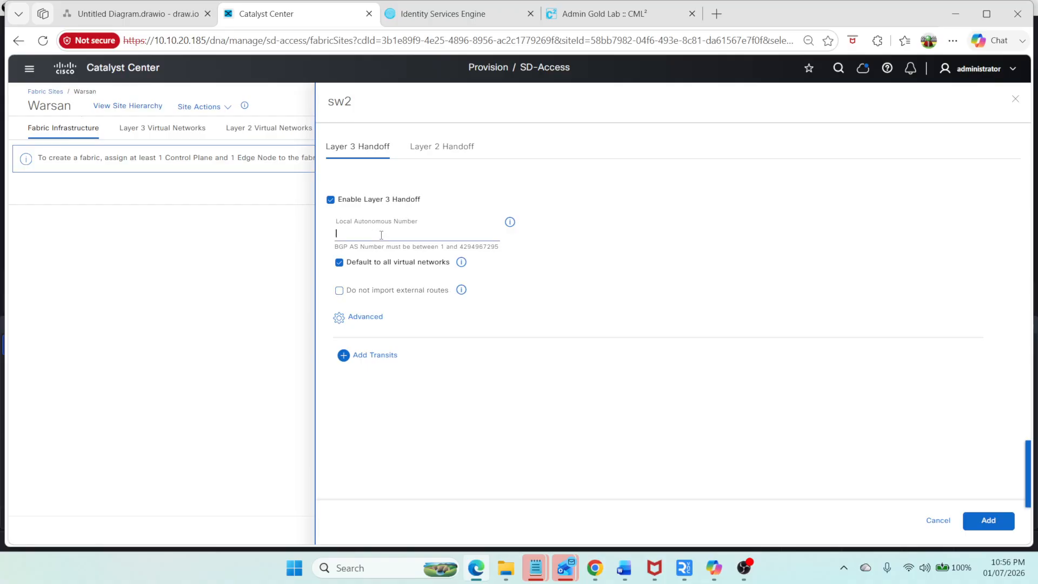
text(65551)
click(1000, 520)
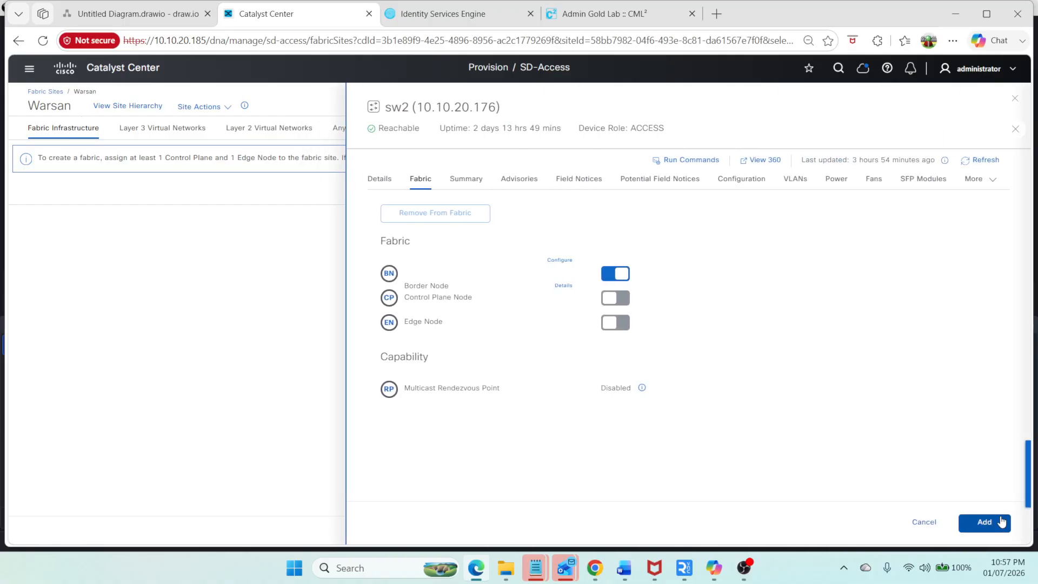
Step: Enable the Control Plane Node and Edge Node roles on sw2 and add them
click(617, 298)
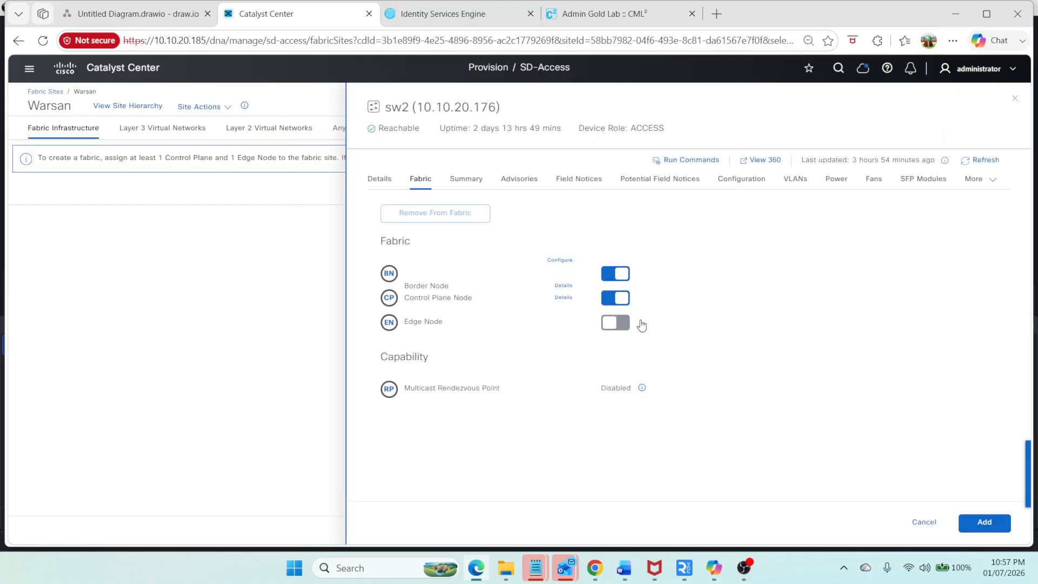
click(606, 324)
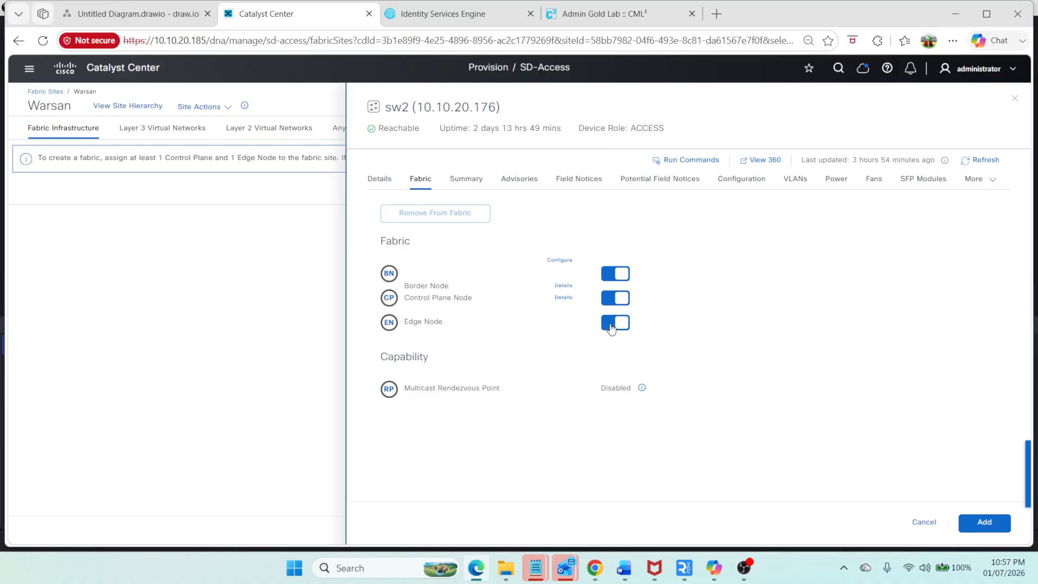
click(560, 261)
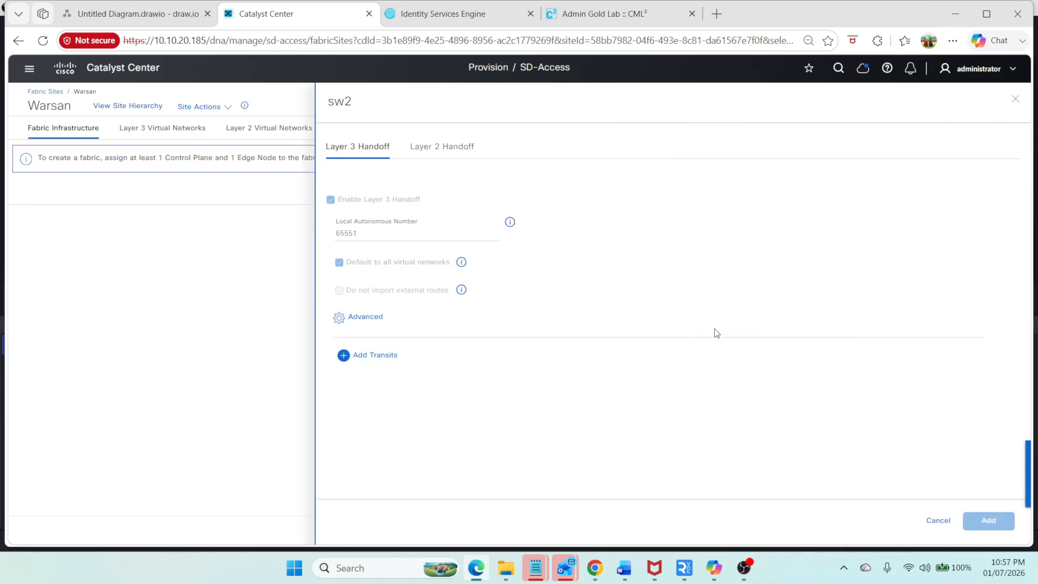
click(937, 521)
click(983, 523)
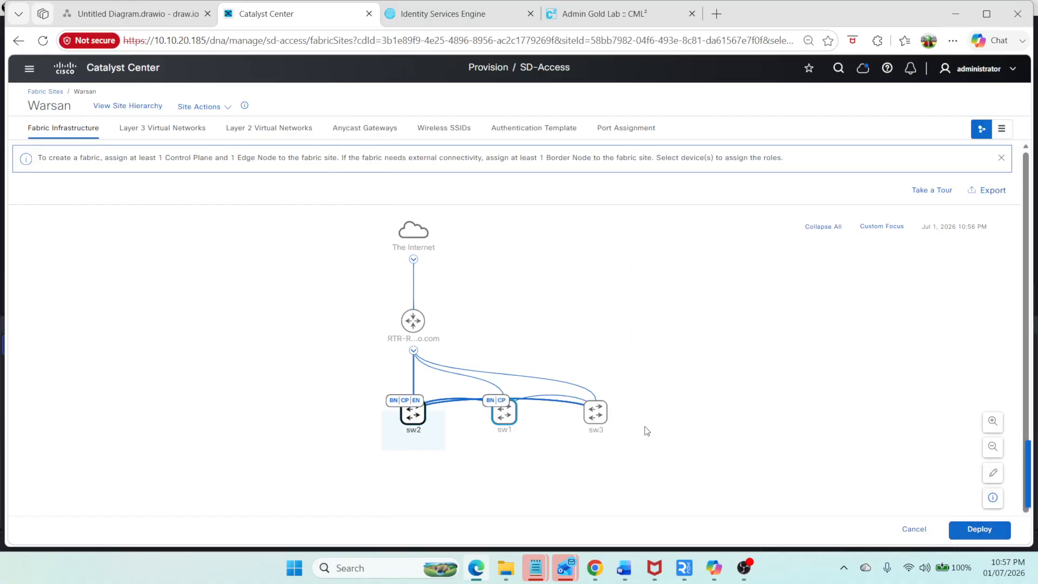
Step: Assign the Edge Node role to sw3 and add it
click(595, 412)
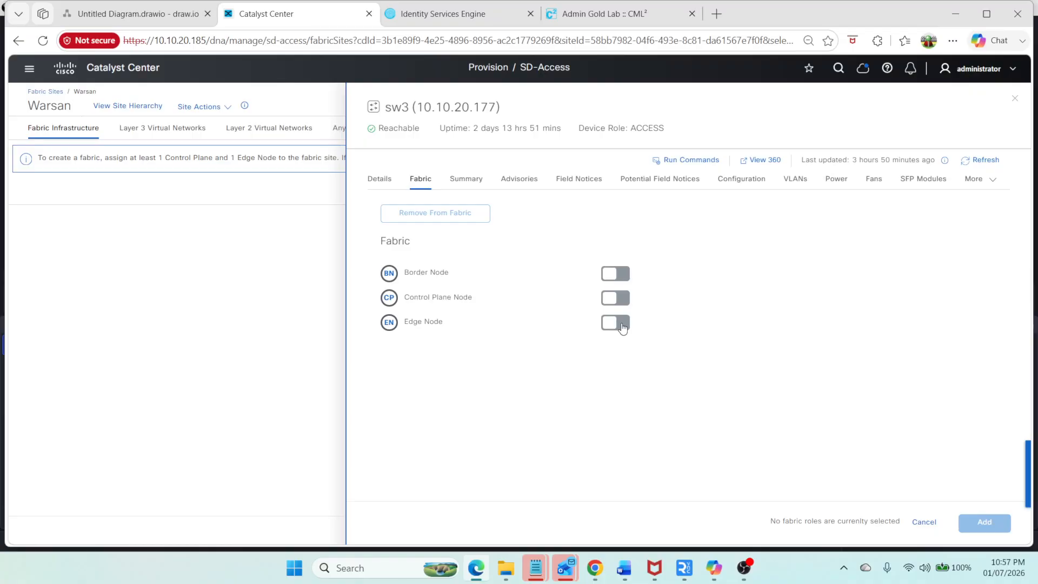
click(616, 323)
click(985, 524)
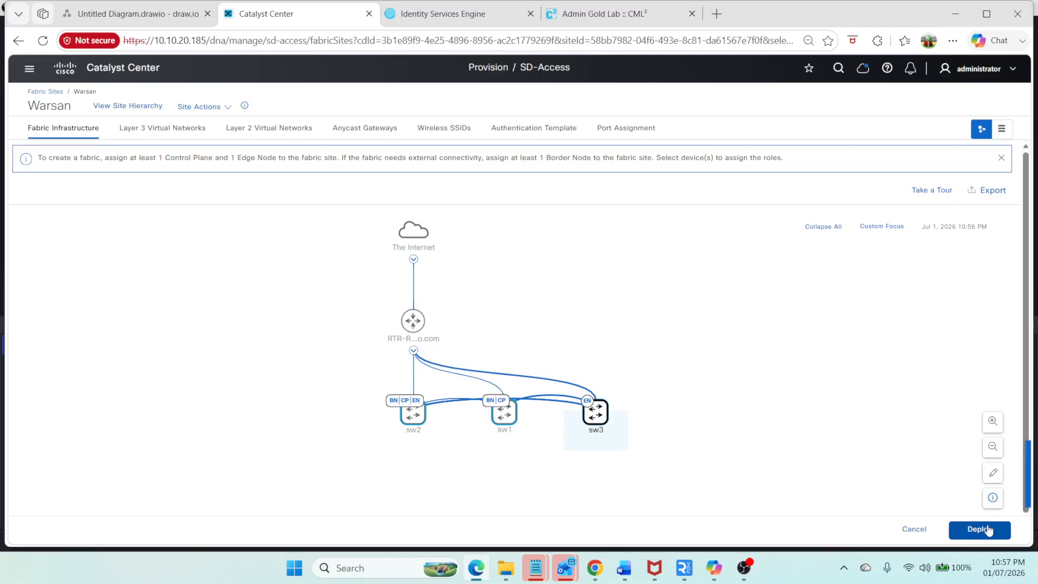
Step: Deploy the Warsan fabric changes using Preview and Deploy and pass the initial checks
click(134, 15)
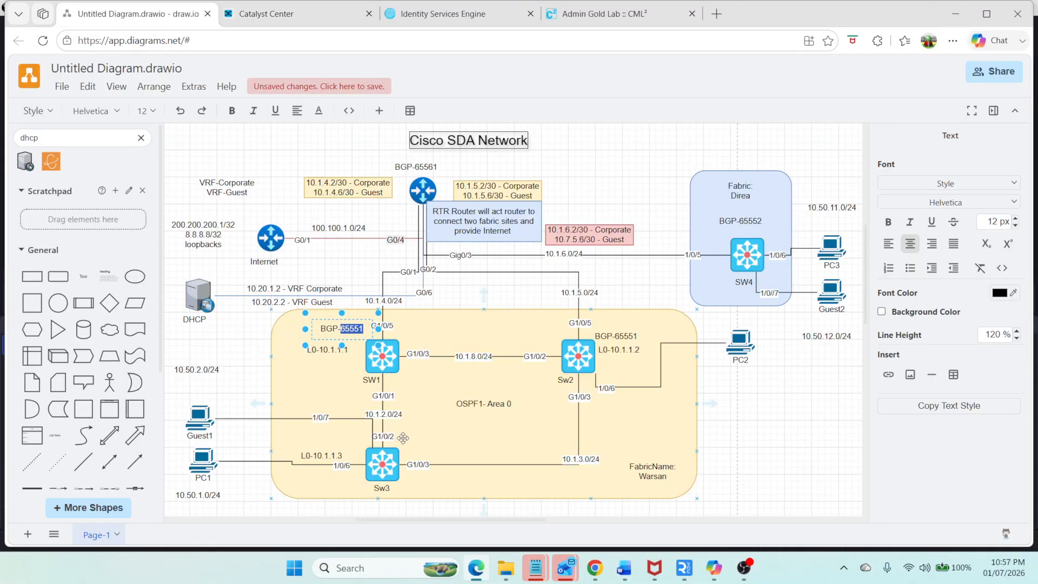
click(306, 16)
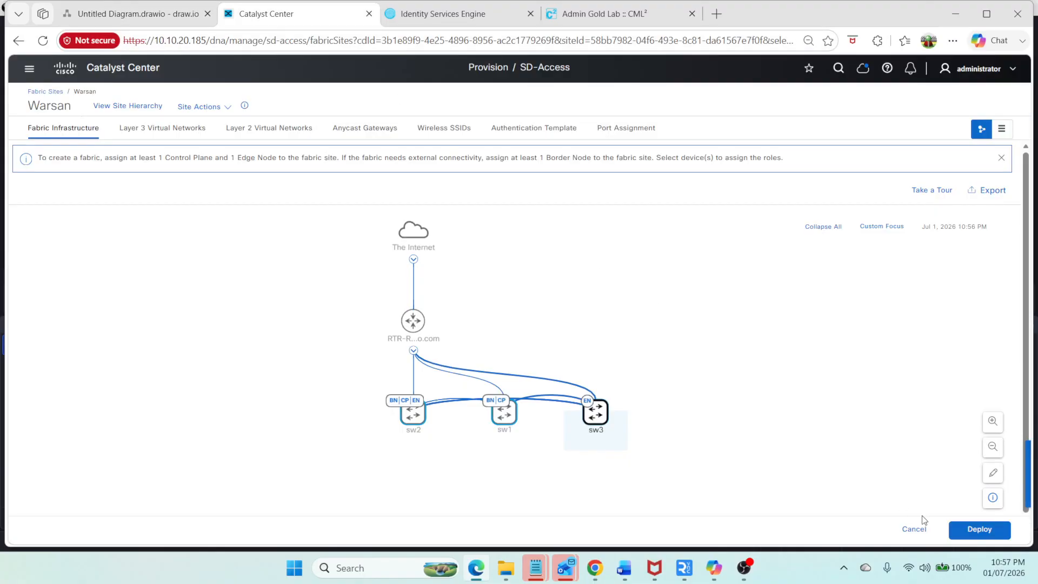
click(981, 531)
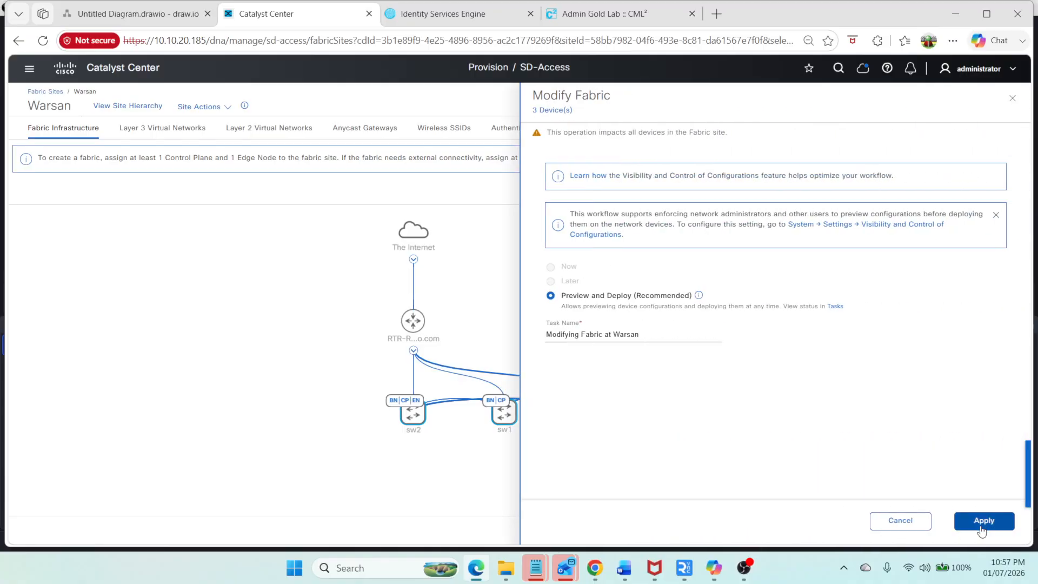
click(994, 520)
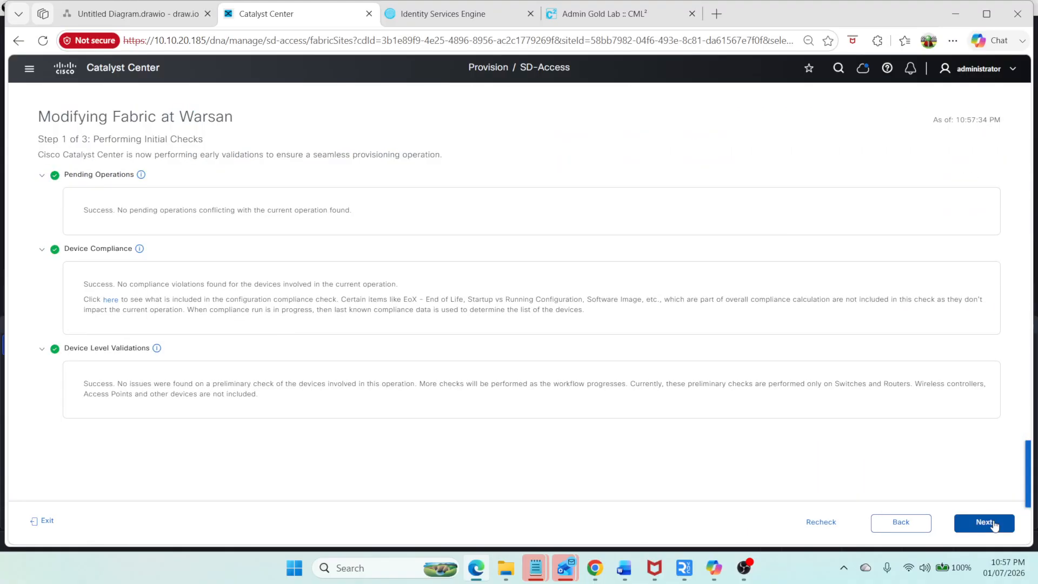
click(994, 522)
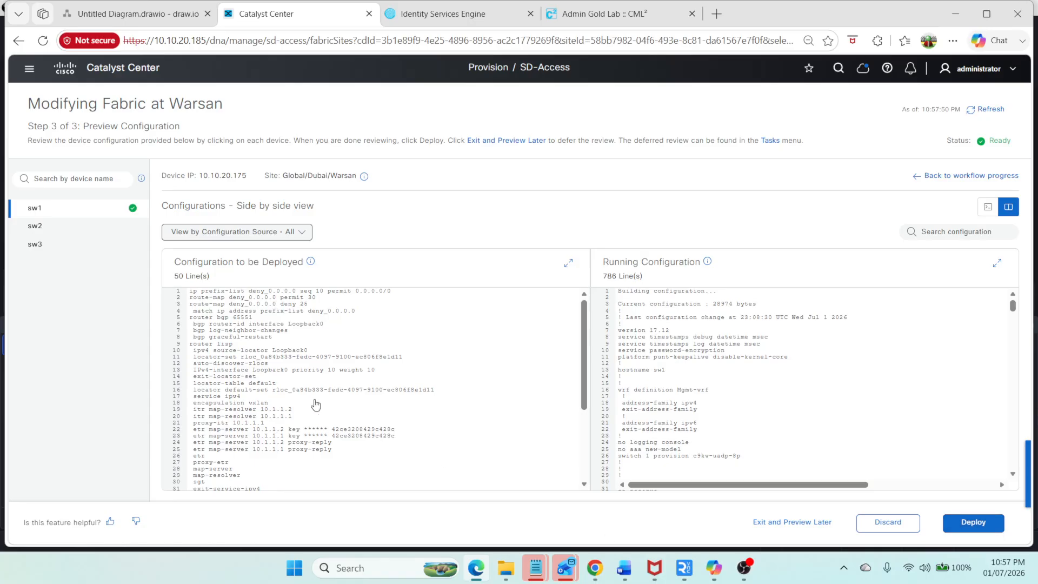
Step: Review the configuration to be deployed for sw1 and sw2
scroll(323, 311, down, 2)
scroll(323, 311, down, 2)
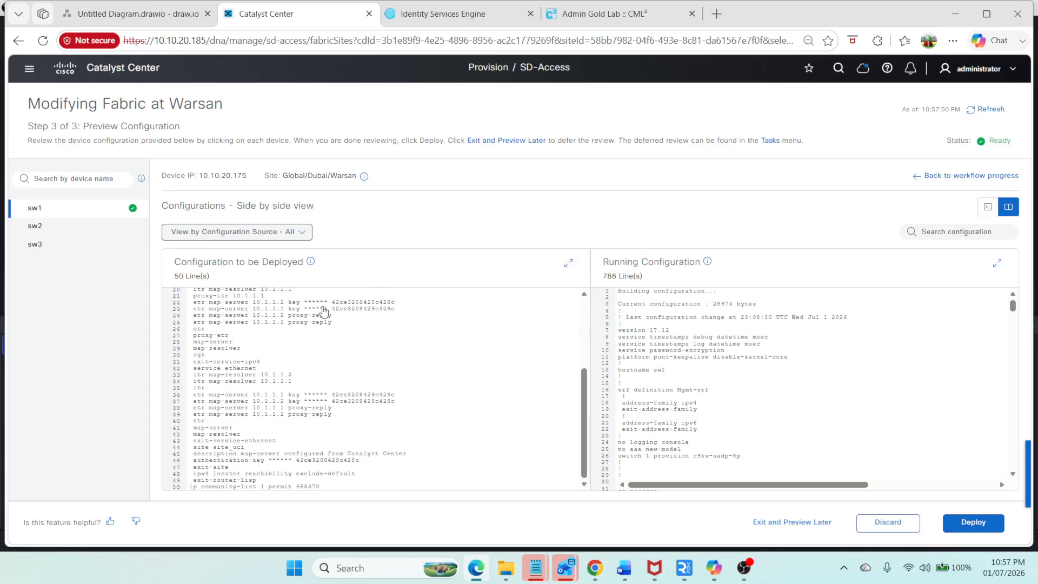
click(61, 226)
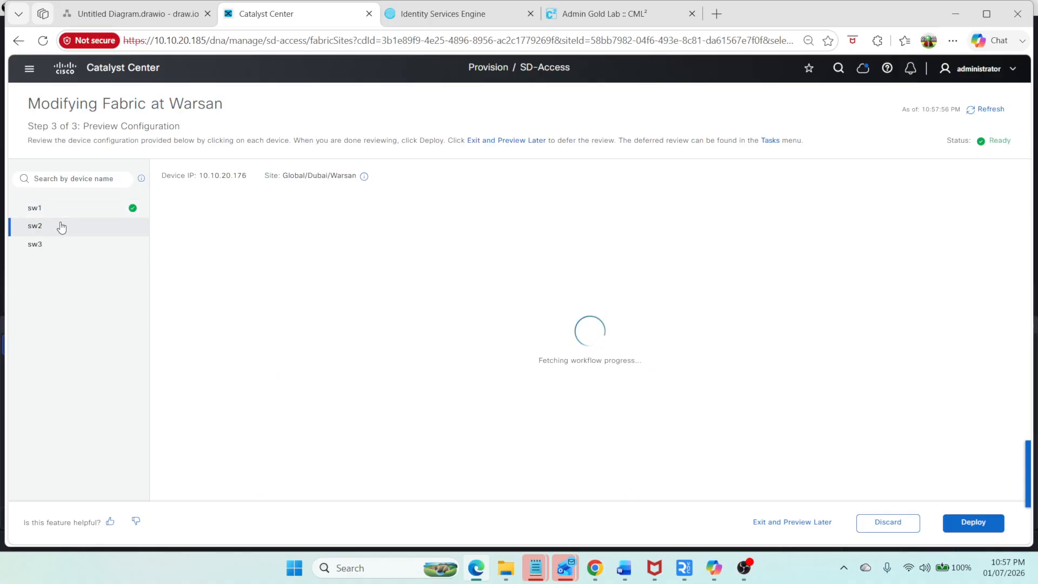
click(76, 208)
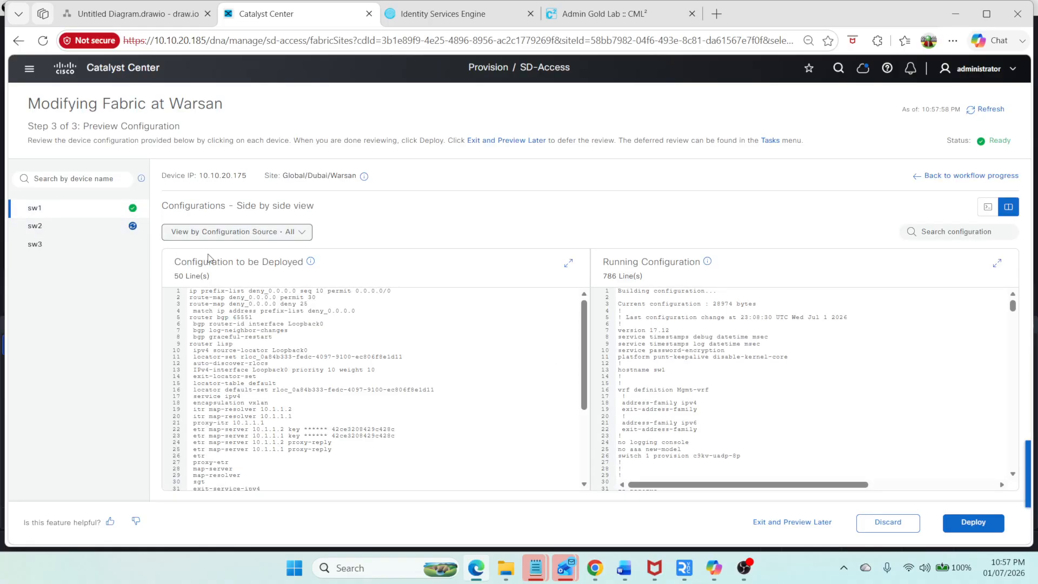
Step: Show the router lisp section of SW1's running configuration in its lab console
click(560, 22)
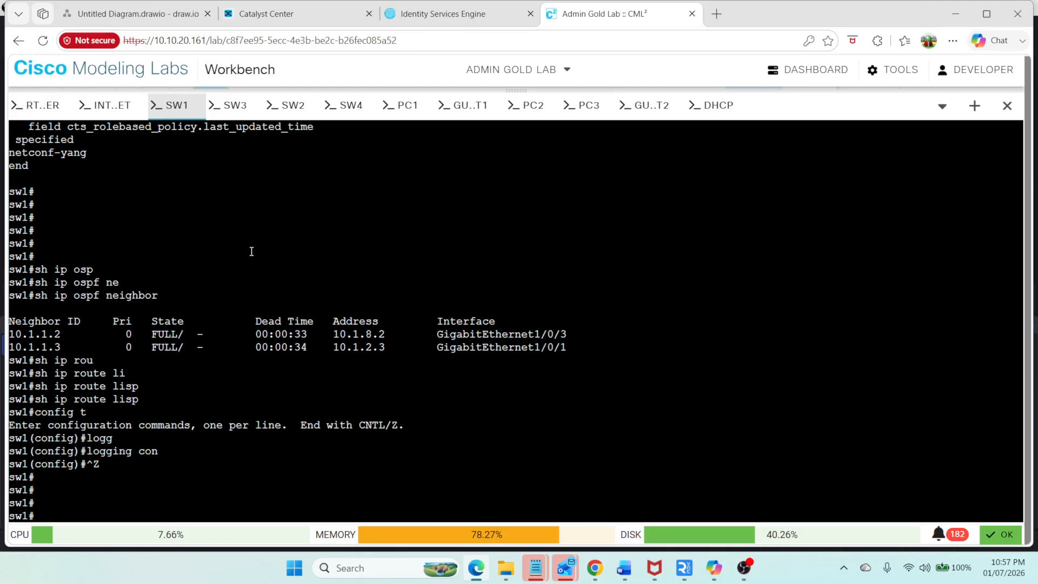
text(sh run)
key(Tab)
text(| sec )
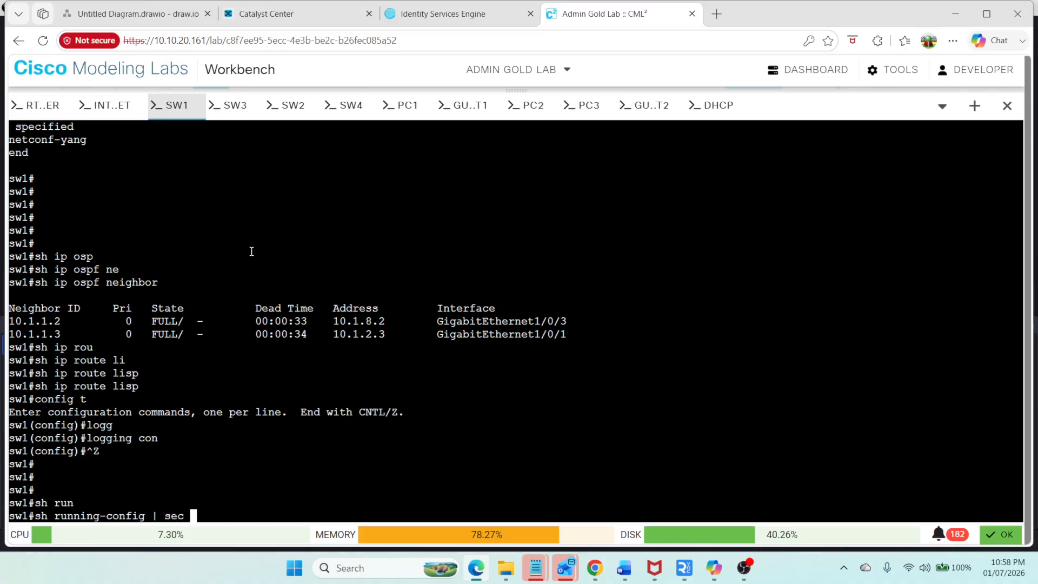
text(router lisp)
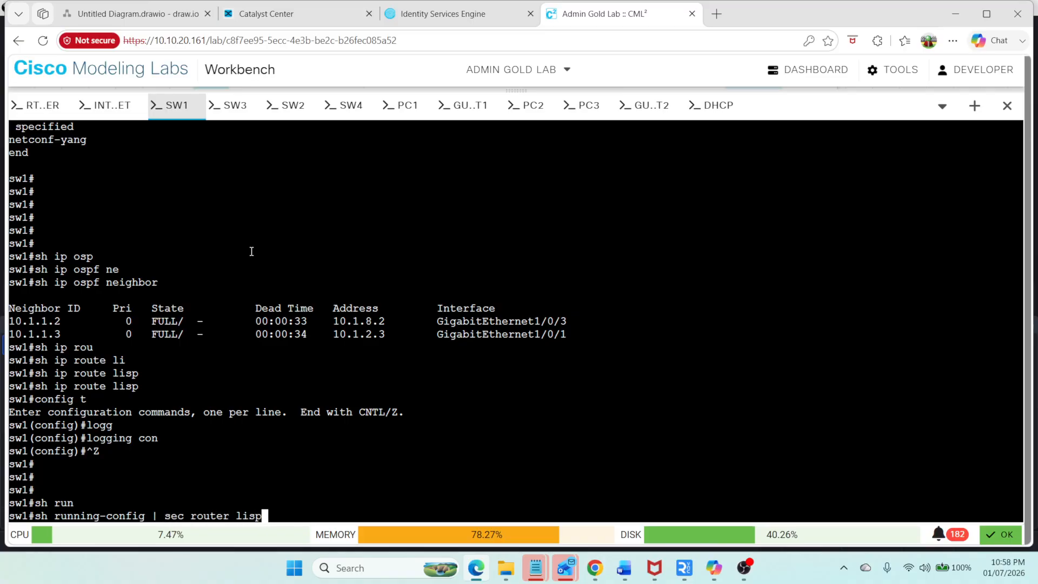
key(Return)
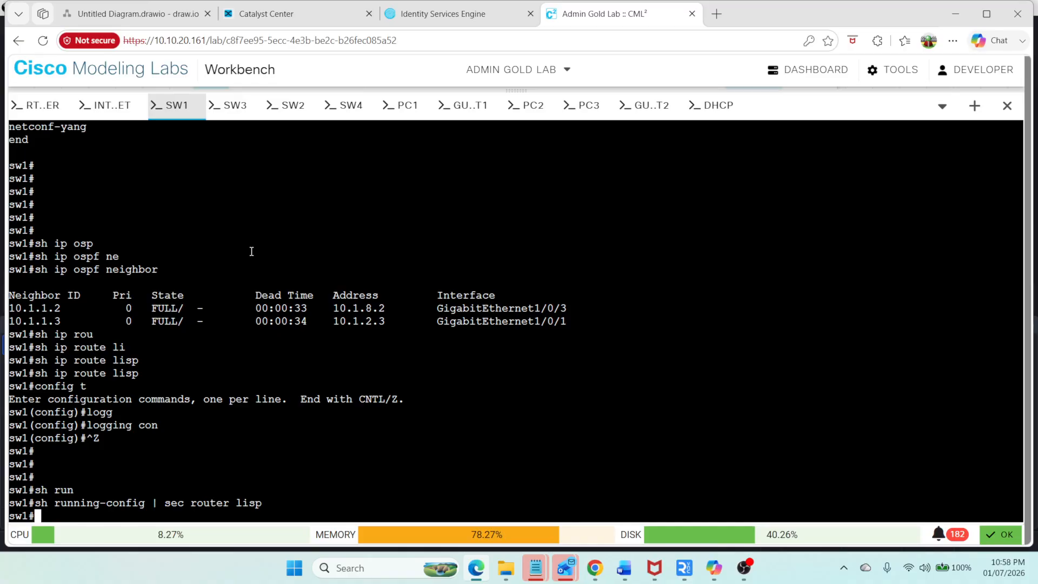
Step: On SW3's console, show the running configuration sections matching lisp and then router lisp
click(226, 108)
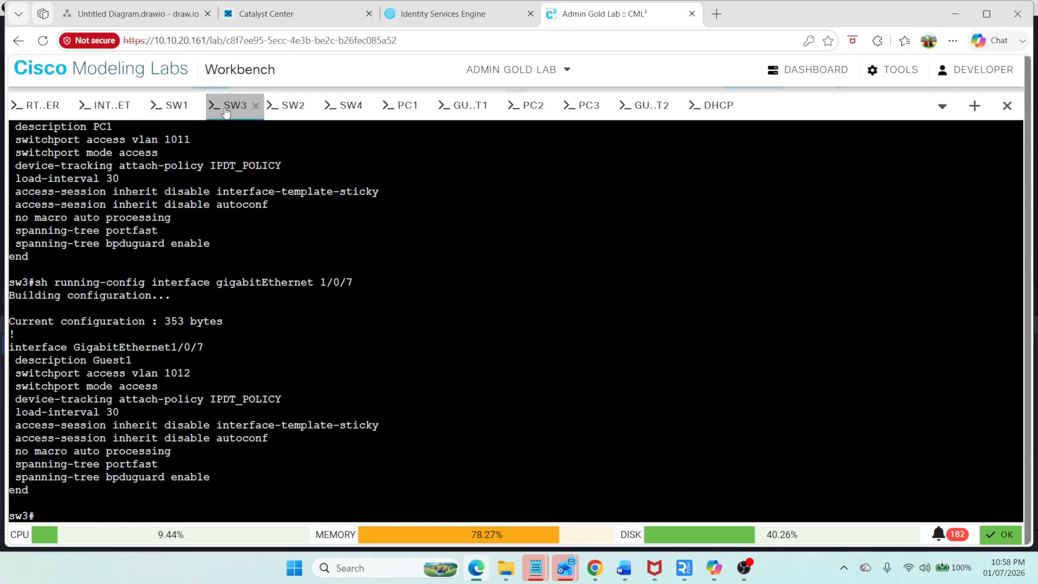
text(sh )
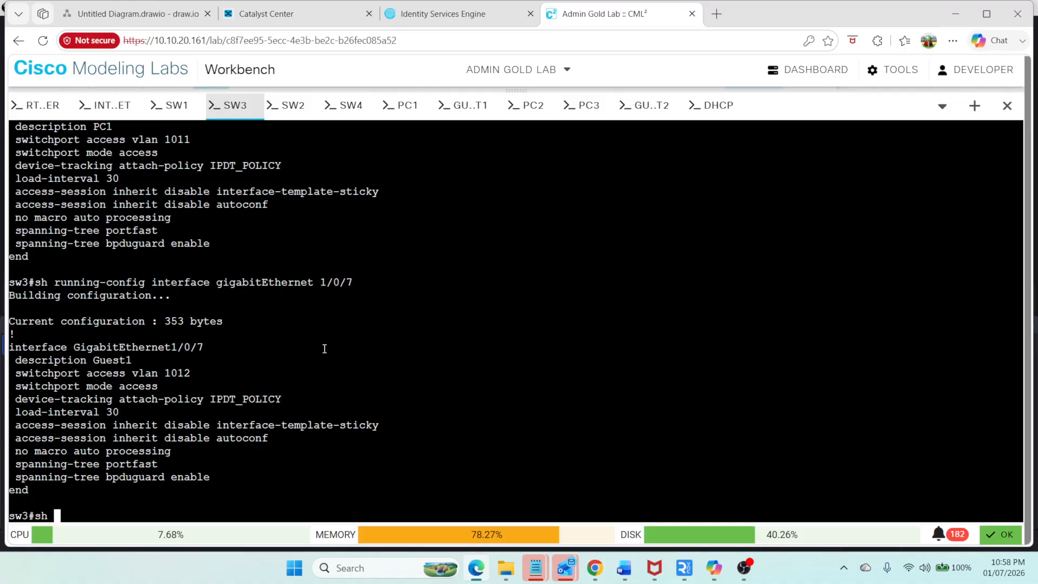
text(run)
key(Tab)
text(| s)
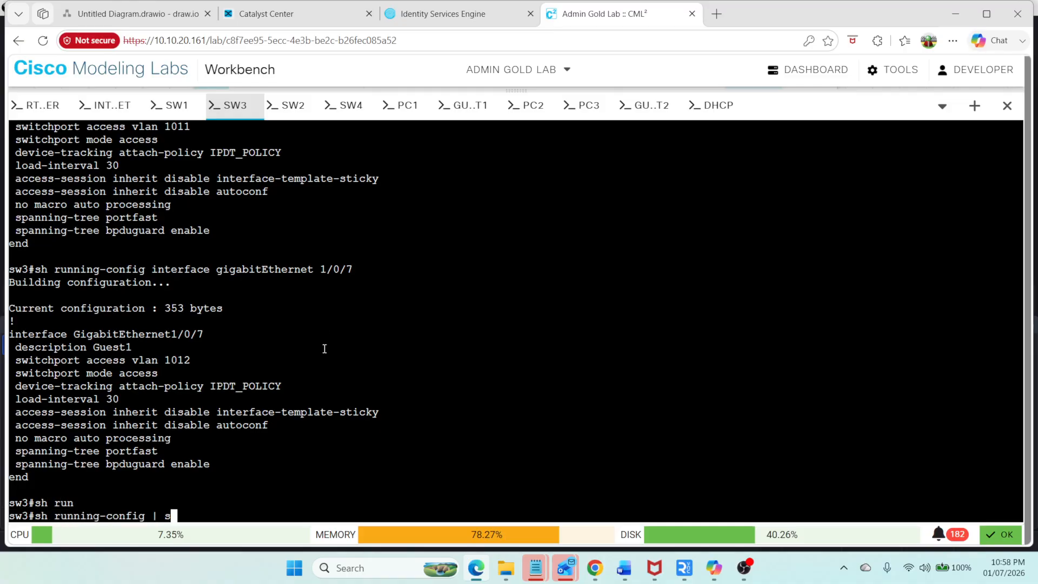
text(ec lisp)
key(Return)
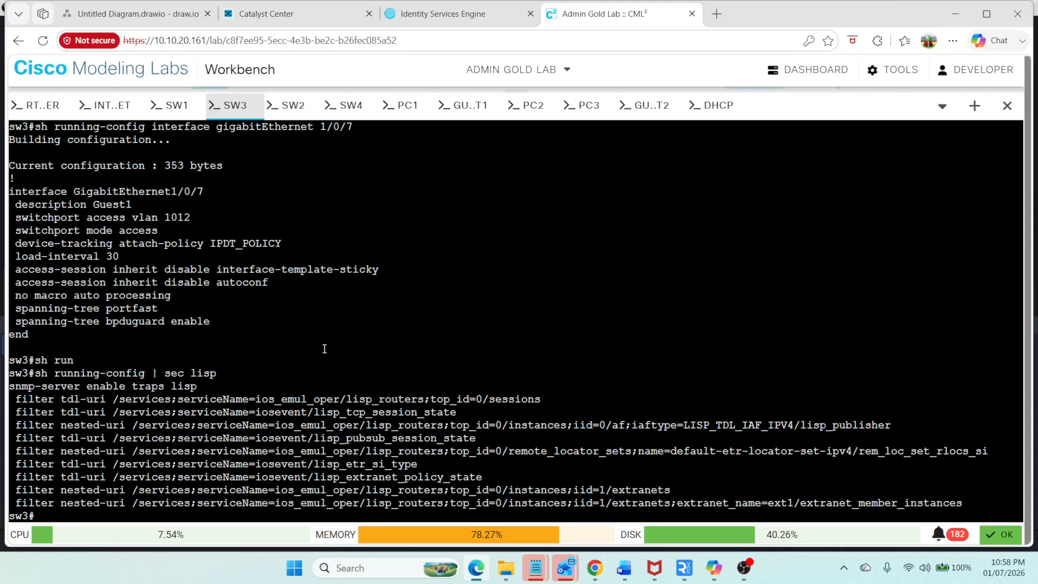
key(Up)
key(BackSpace)
key(BackSpace)
key(BackSpace)
key(BackSpace)
key(BackSpace)
key(BackSpace)
key(BackSpace)
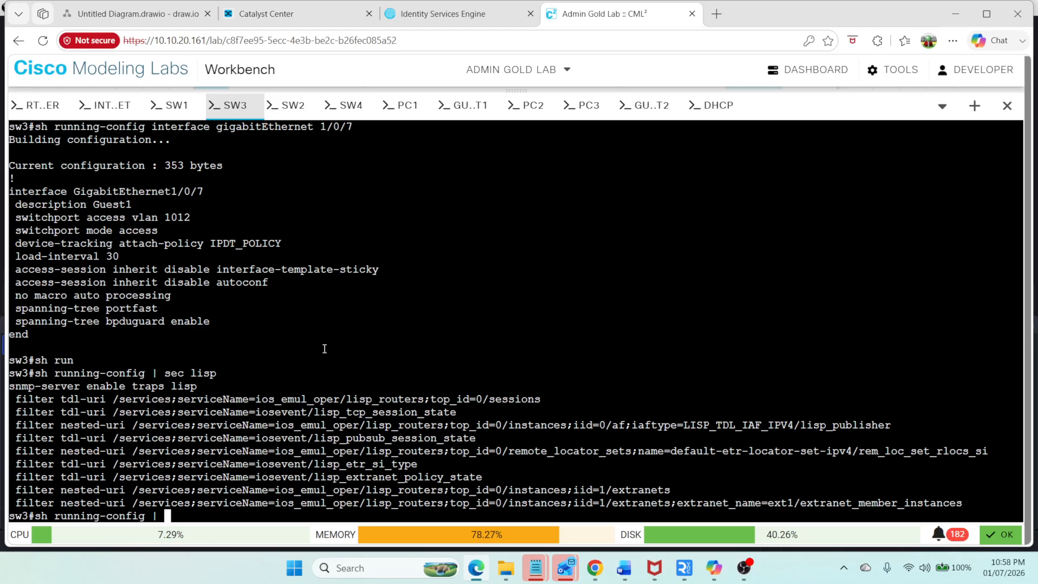
text(ec router l)
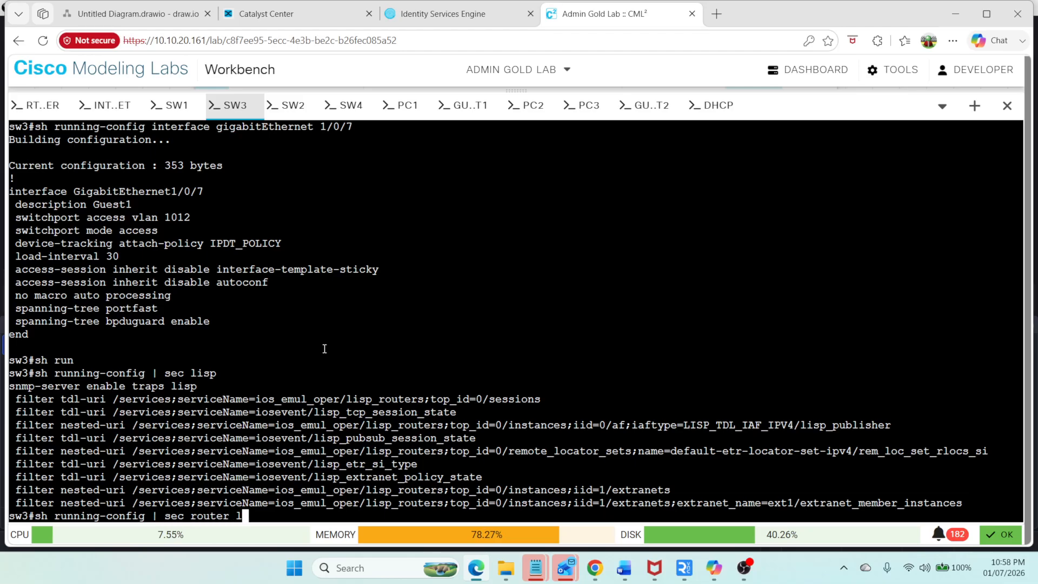
text(isp)
key(Return)
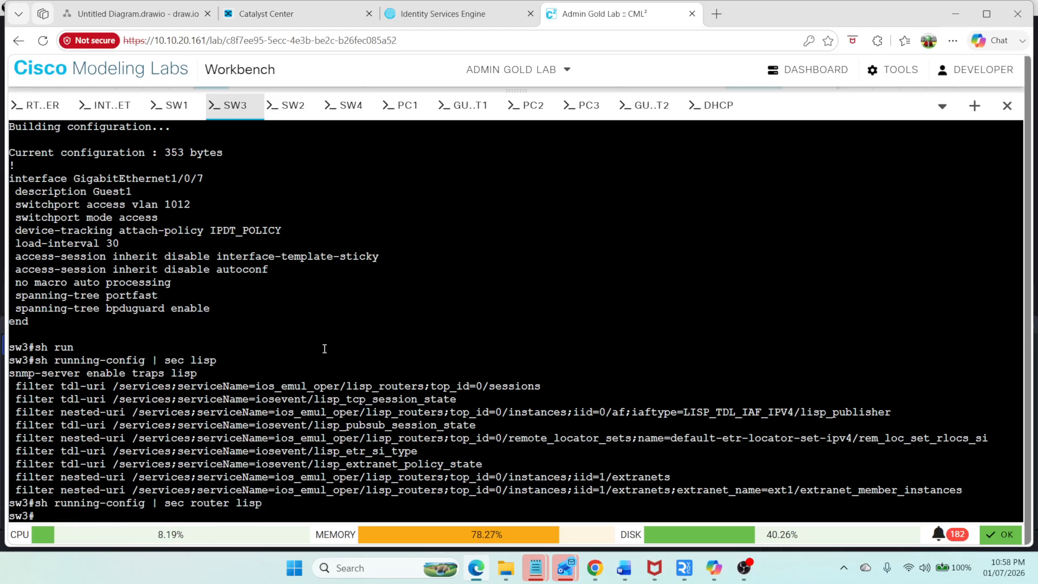
key(Return)
key(Return)
key(Return)
key(Return)
key(Return)
key(Return)
key(Return)
key(Return)
key(Return)
key(Return)
key(Return)
key(Return)
key(Return)
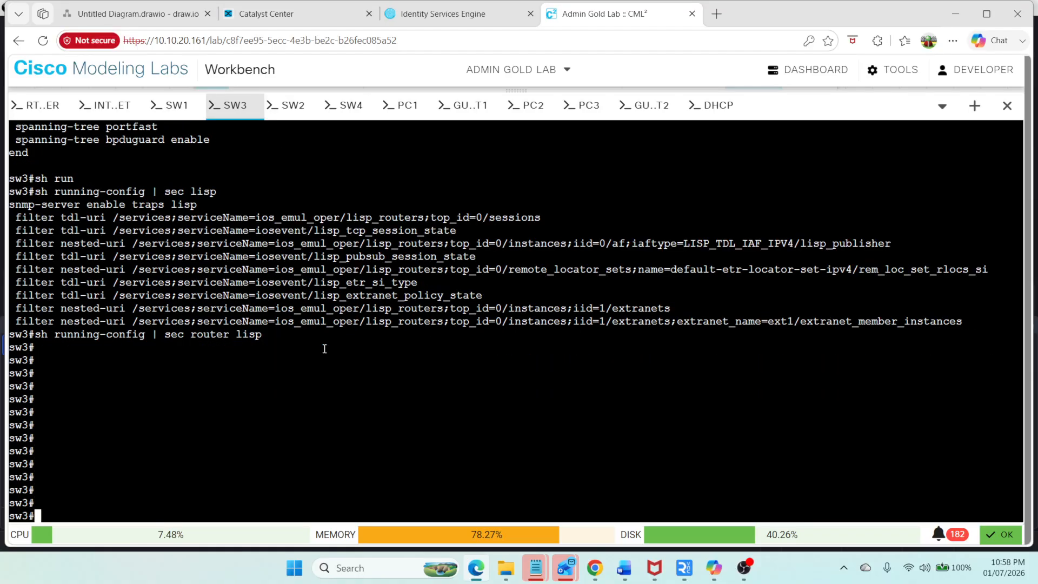
Step: On SW2's console, page through the BGP configuration and show the router lisp and router bgp sections
click(295, 106)
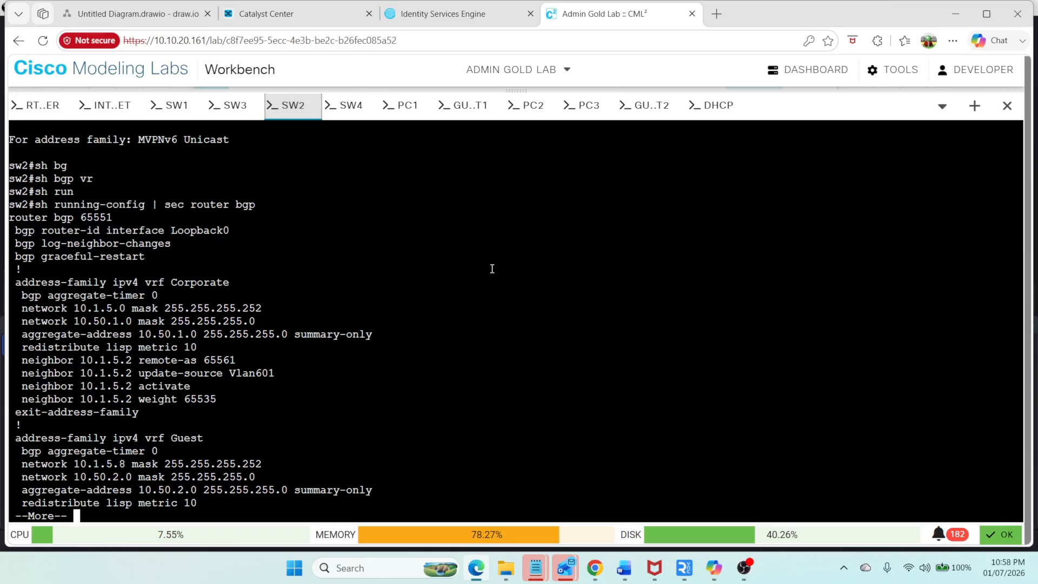
key(space)
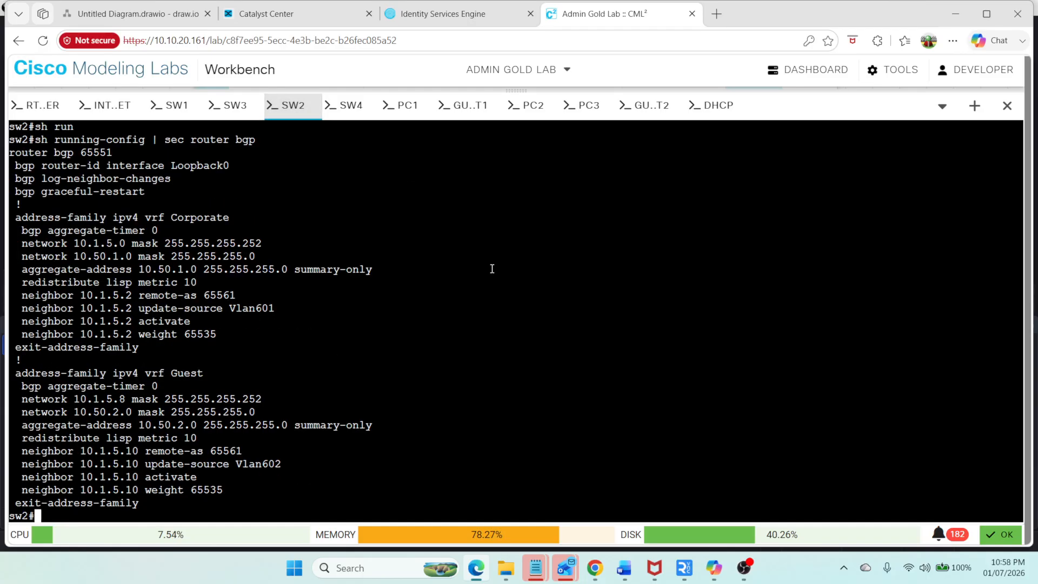
key(Return)
key(Return)
key(Return)
key(Return)
key(Return)
key(Return)
key(Return)
key(Return)
key(Return)
key(Return)
key(Return)
key(Return)
key(Return)
key(Return)
key(Return)
key(Return)
key(Return)
key(Return)
key(Return)
key(Return)
key(Return)
key(Return)
key(Return)
key(Return)
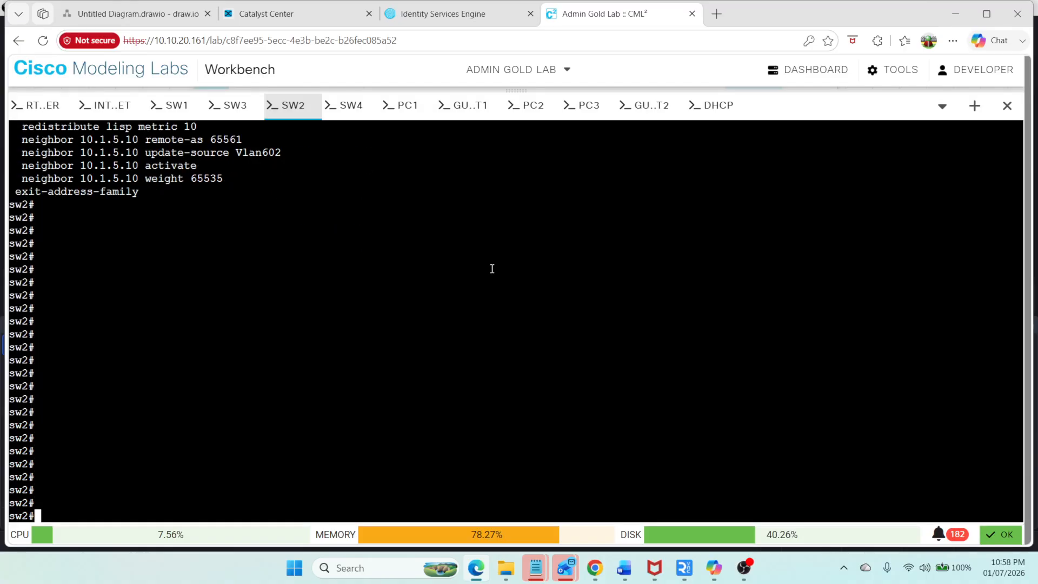
key(Up)
key(BackSpace)
key(BackSpace)
key(BackSpace)
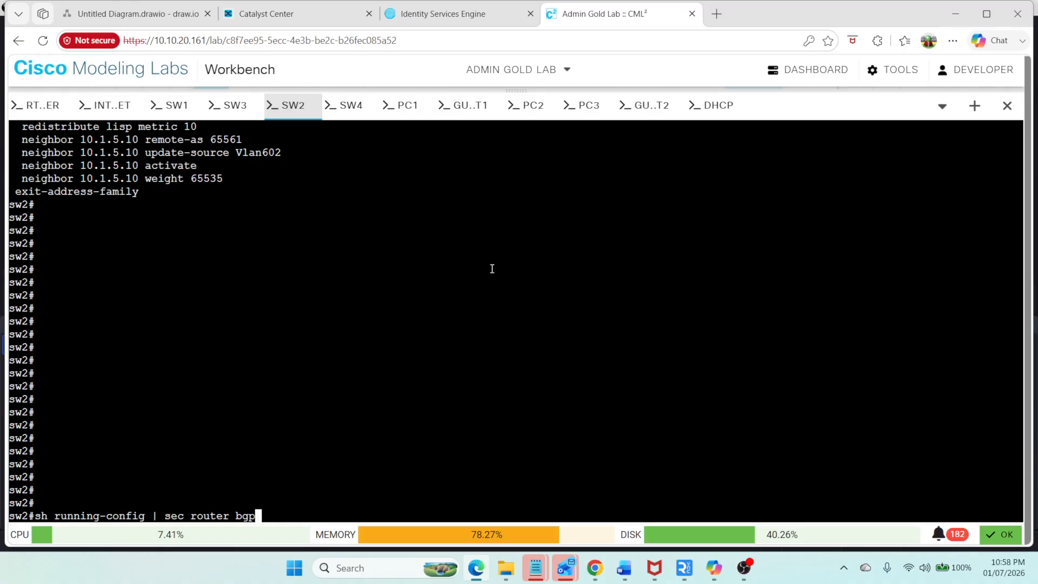
text(lisp)
key(Return)
key(Up)
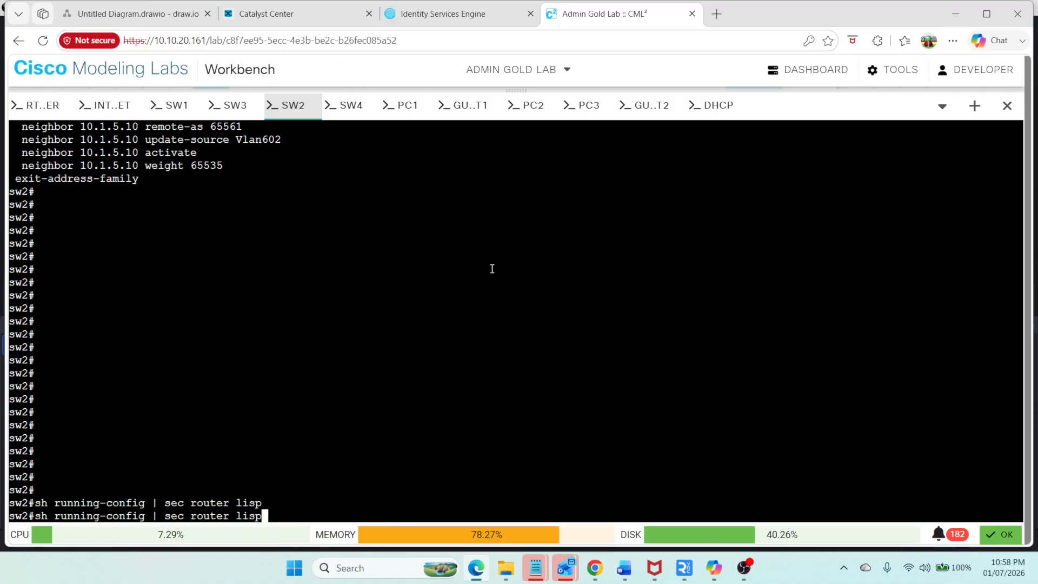
key(BackSpace)
key(BackSpace)
key(BackSpace)
key(BackSpace)
text(bgp)
key(Return)
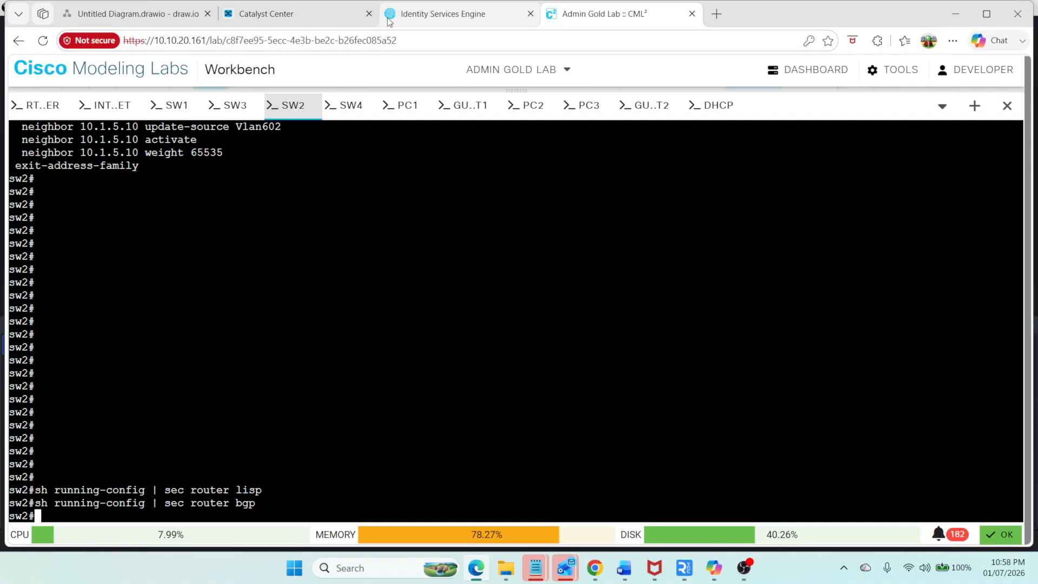
Step: Review the sw2 and sw3 preview configurations and deploy the Warsan fabric changes
click(294, 18)
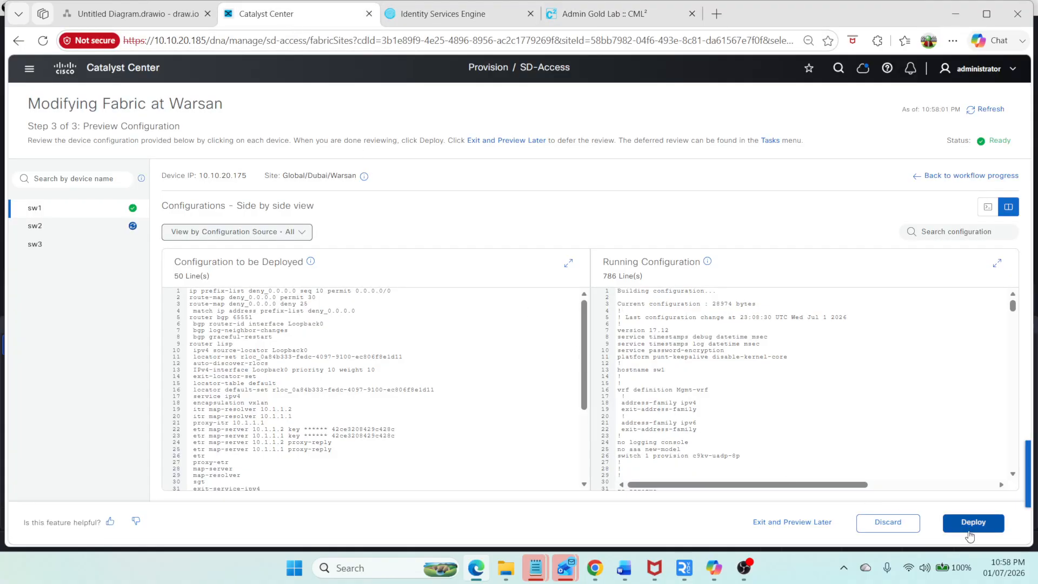
click(95, 227)
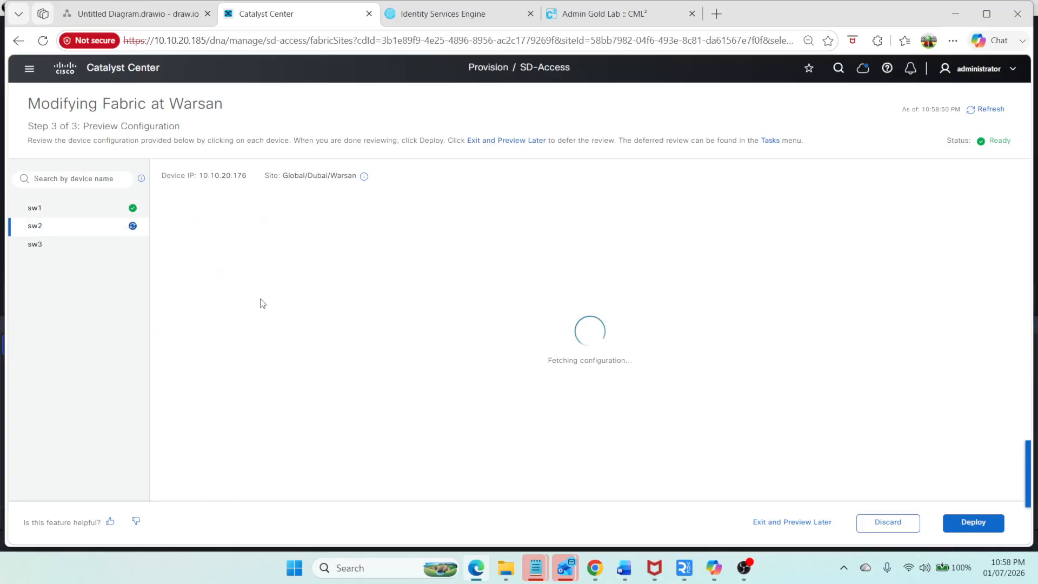
click(51, 245)
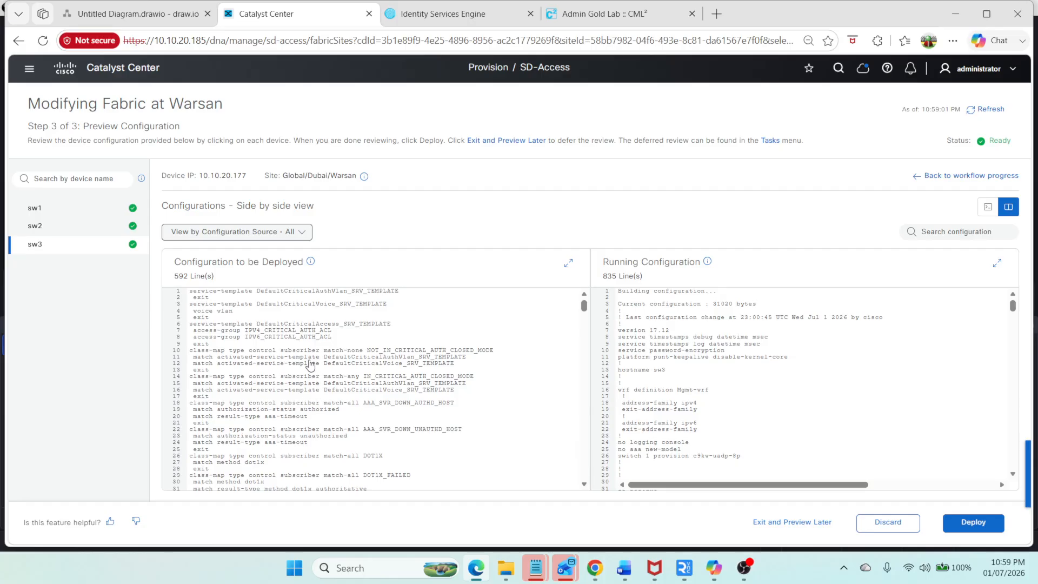
mouse_move(312, 361)
scroll(312, 361, down, 10)
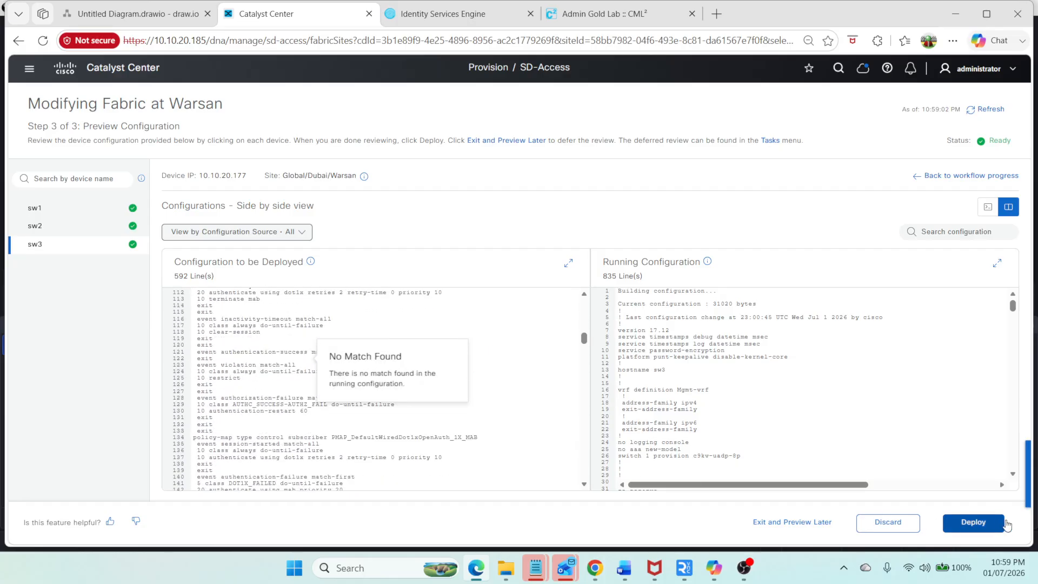
click(998, 527)
click(997, 524)
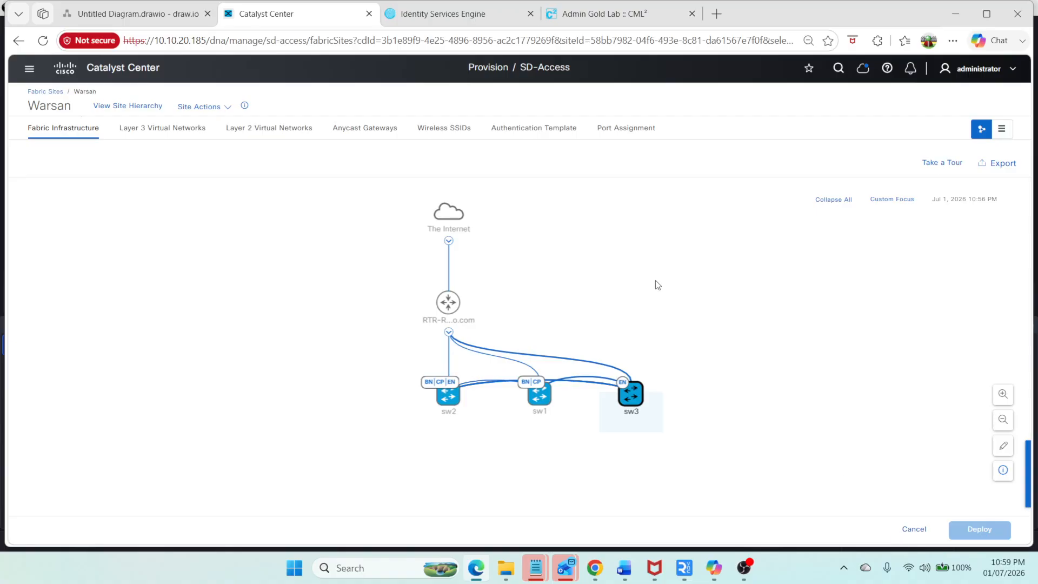
Step: On SW1's console, rerun the router lisp section display and inspect the deployed map-server entries
click(580, 15)
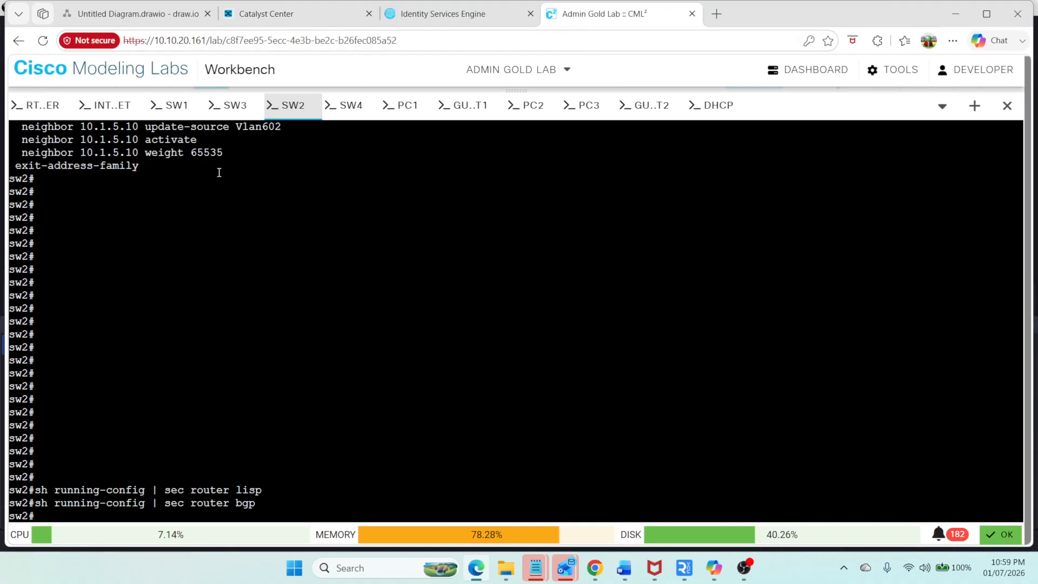
click(178, 104)
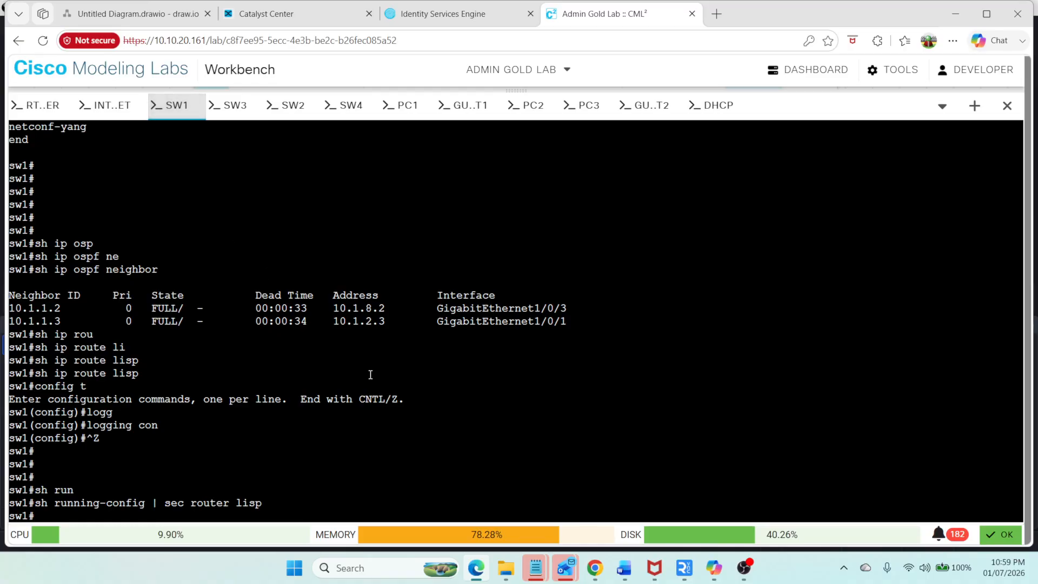
key(Up)
key(Return)
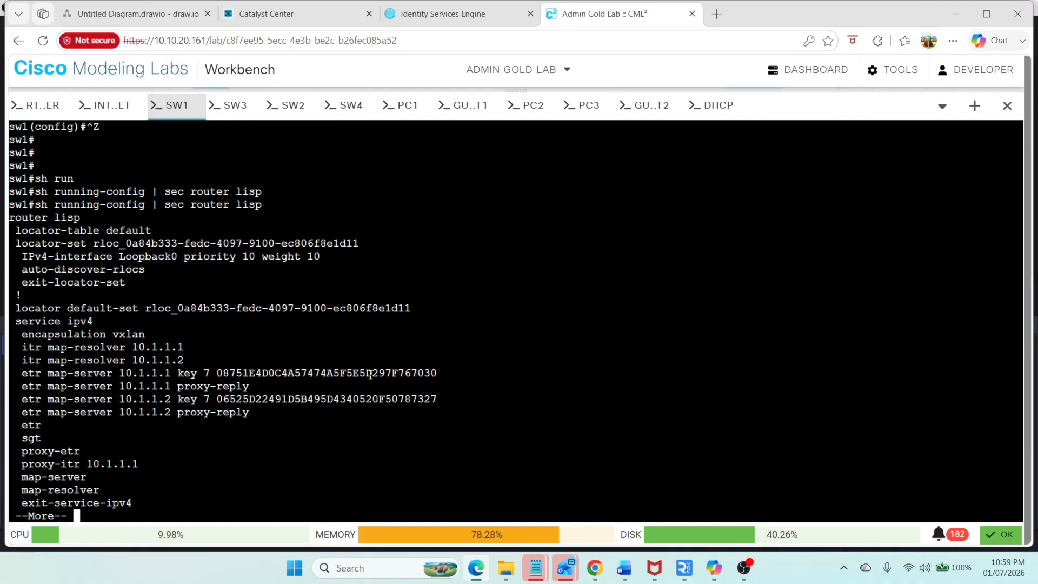
key(space)
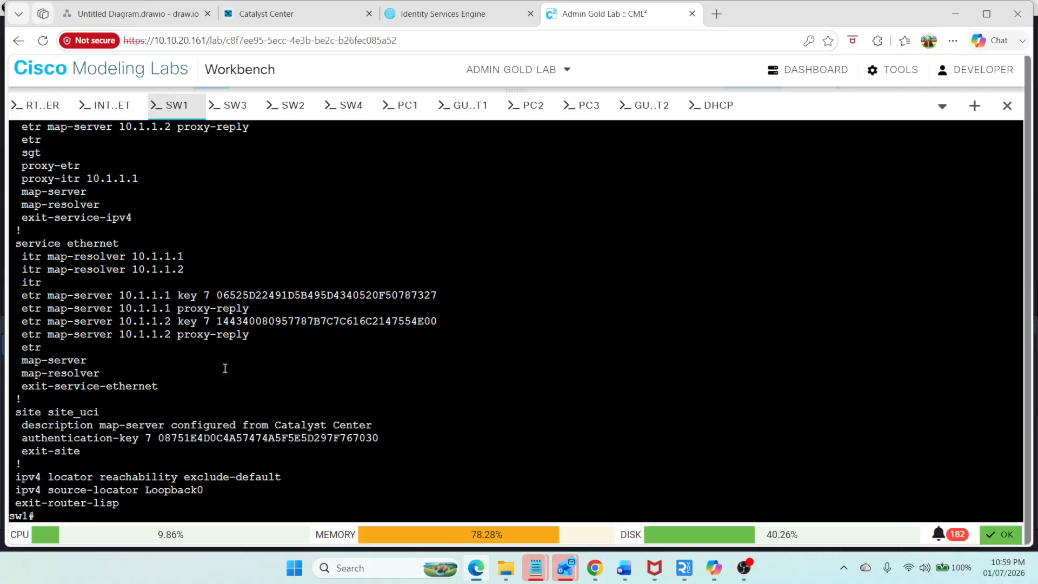
scroll(197, 329, up, 2)
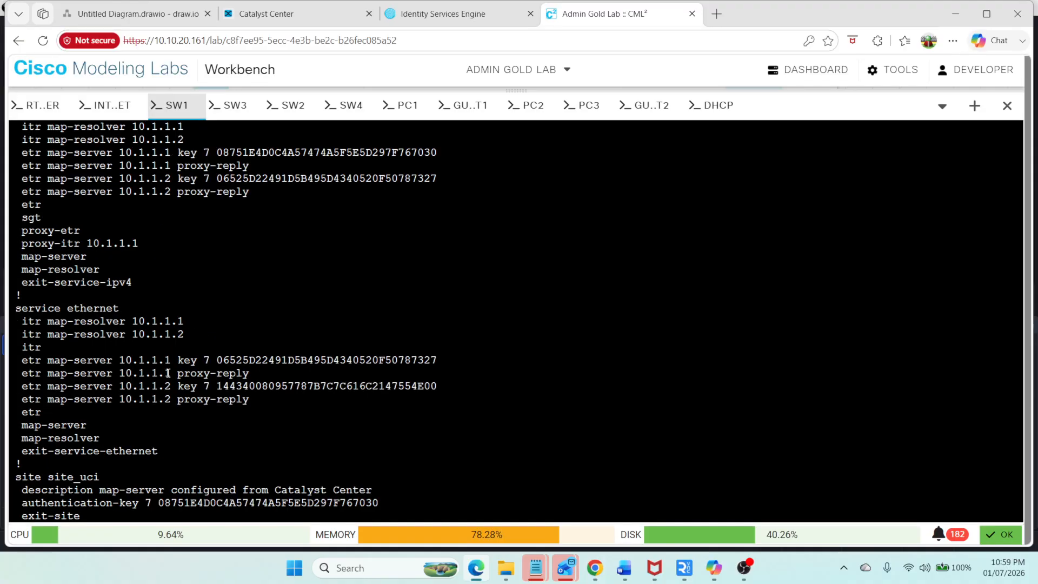
drag(171, 360, 133, 359)
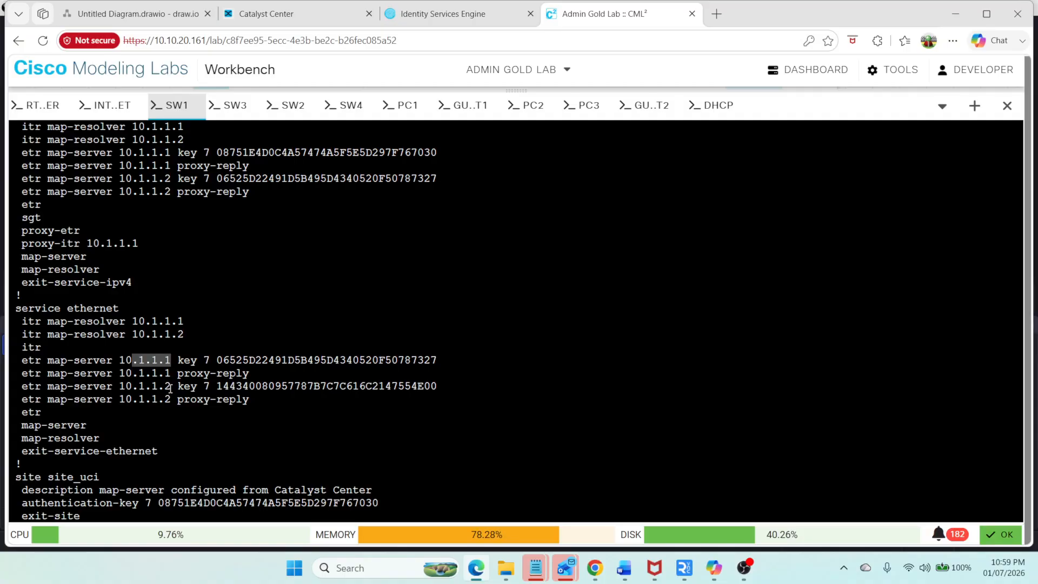
drag(170, 388, 13, 360)
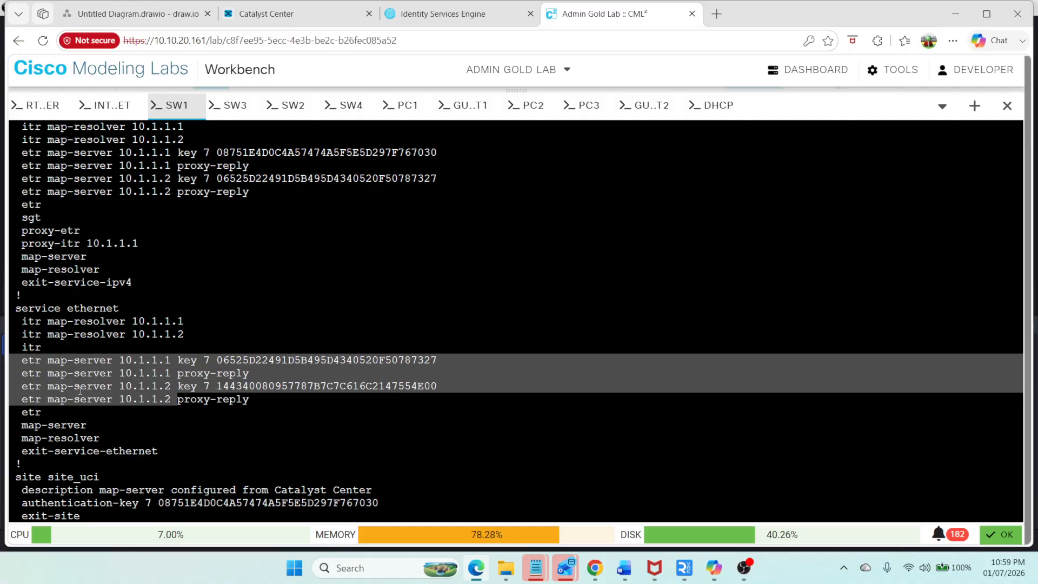
Step: Show SW1's brief IP interface list excluding unassigned interfaces and check Loopback0, returning to Catalyst Center
text(sw1#s)
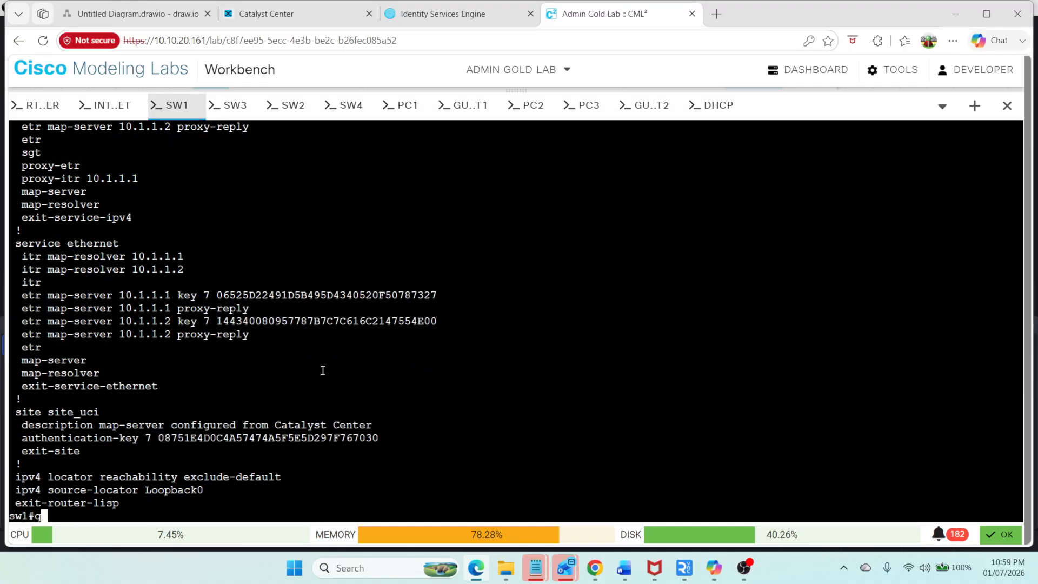
text(h ip int br | ex un)
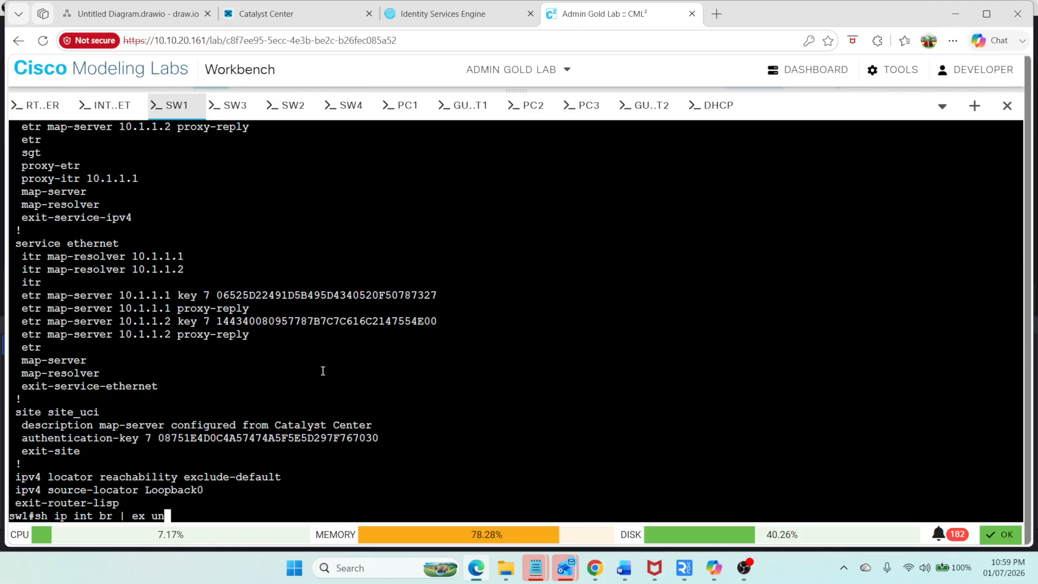
key(Return)
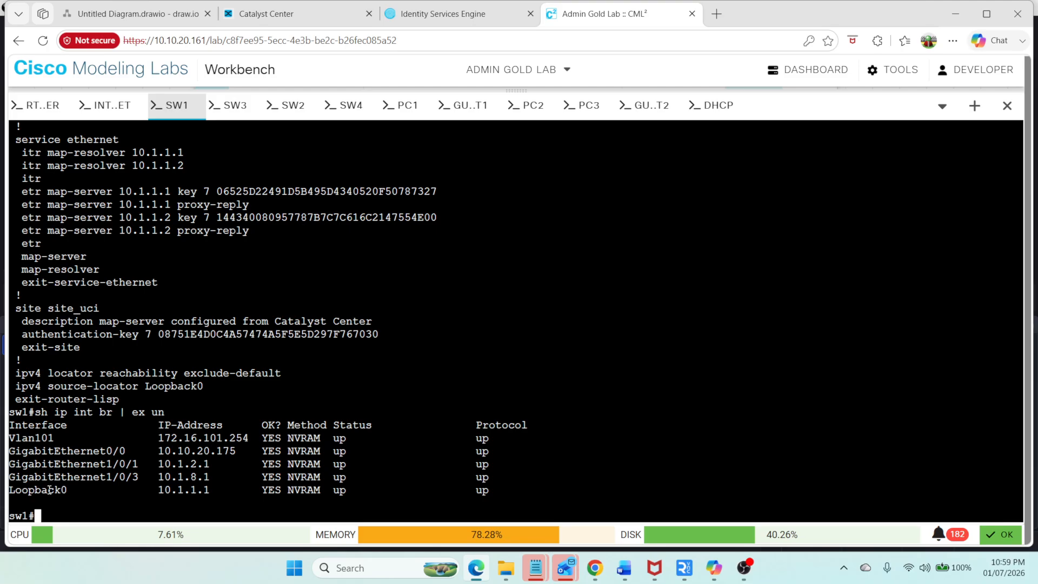
drag(28, 492, 309, 495)
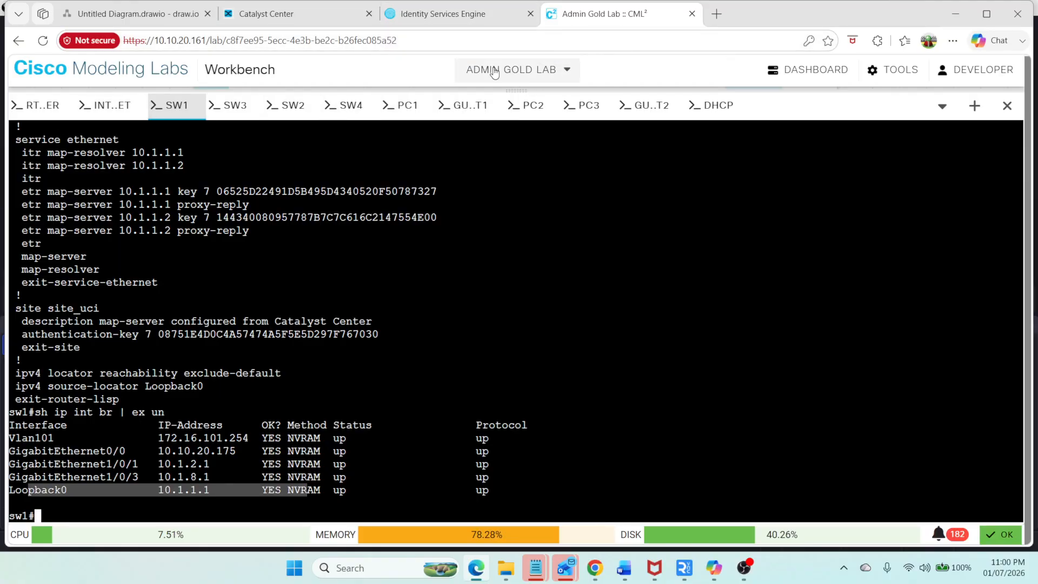
click(295, 17)
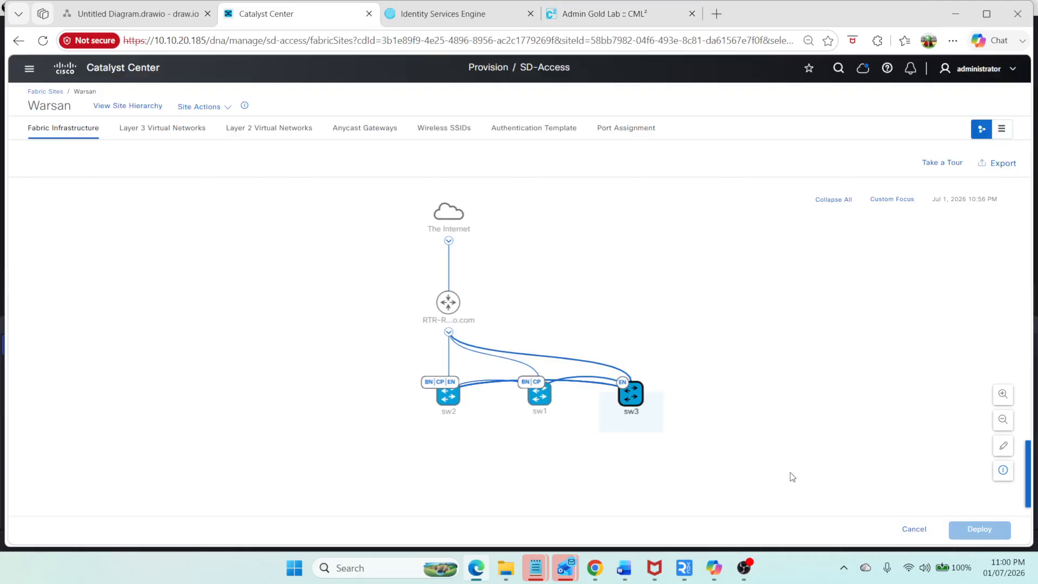
Step: Start a new Layer 3 virtual network from the SD-Access virtual networks page and name it Corporate
click(158, 130)
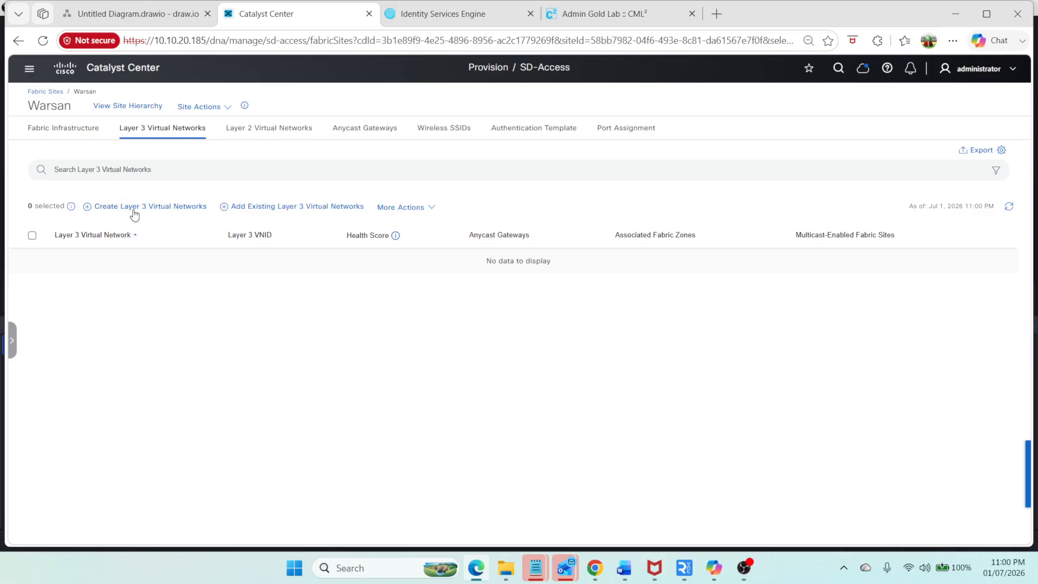
click(31, 71)
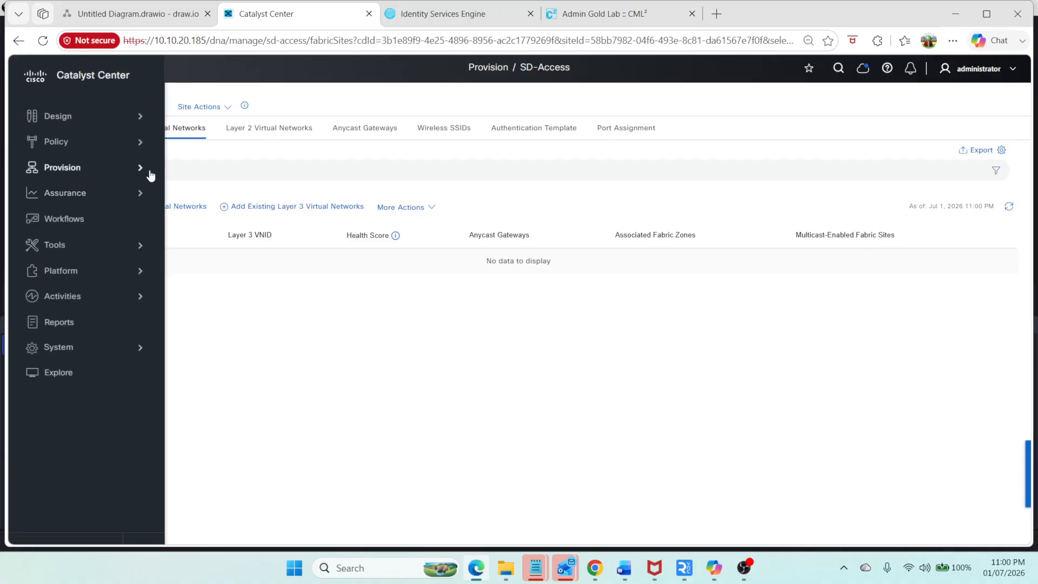
click(146, 173)
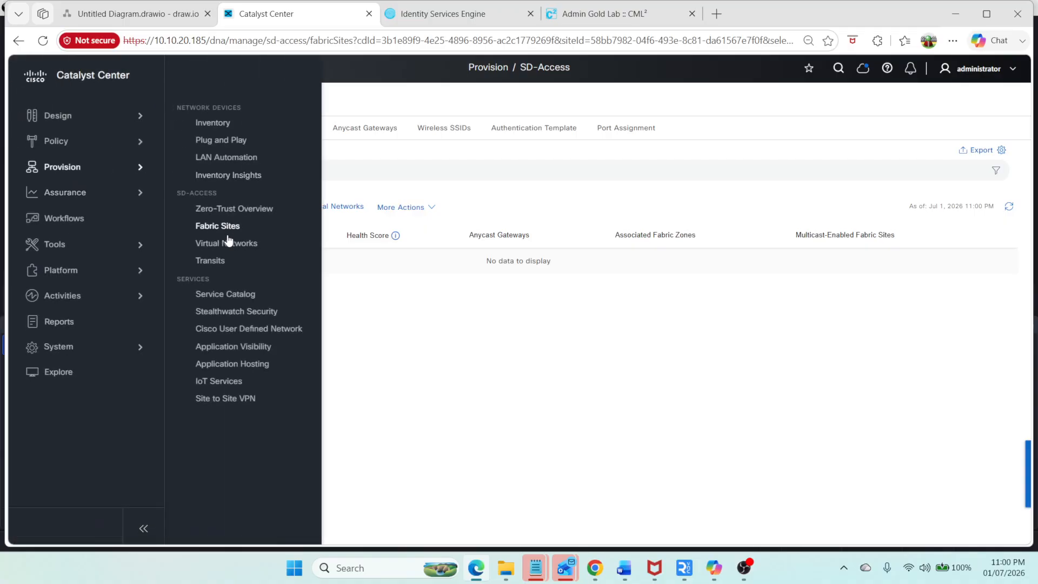
click(228, 244)
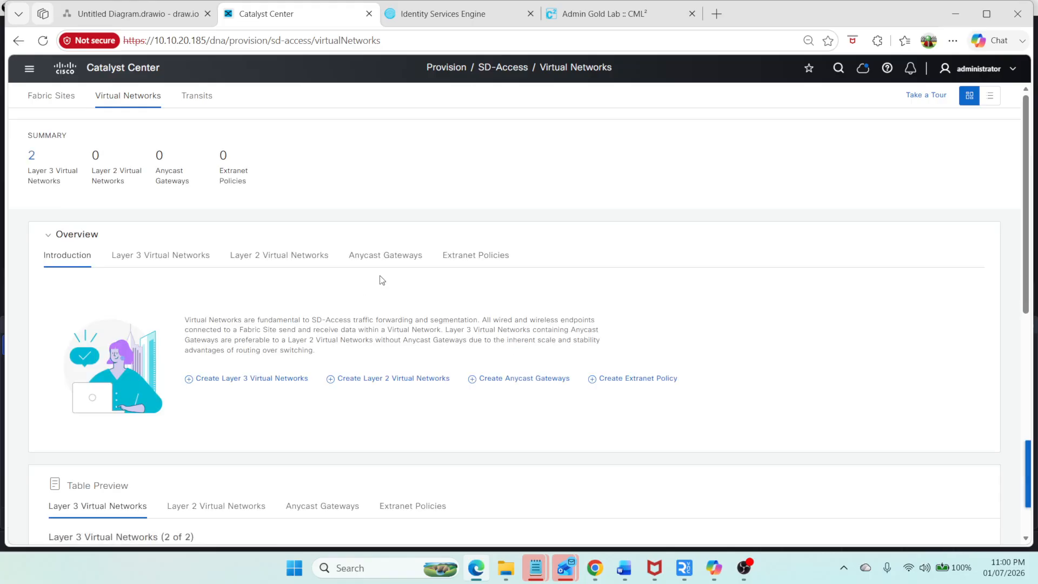
click(171, 261)
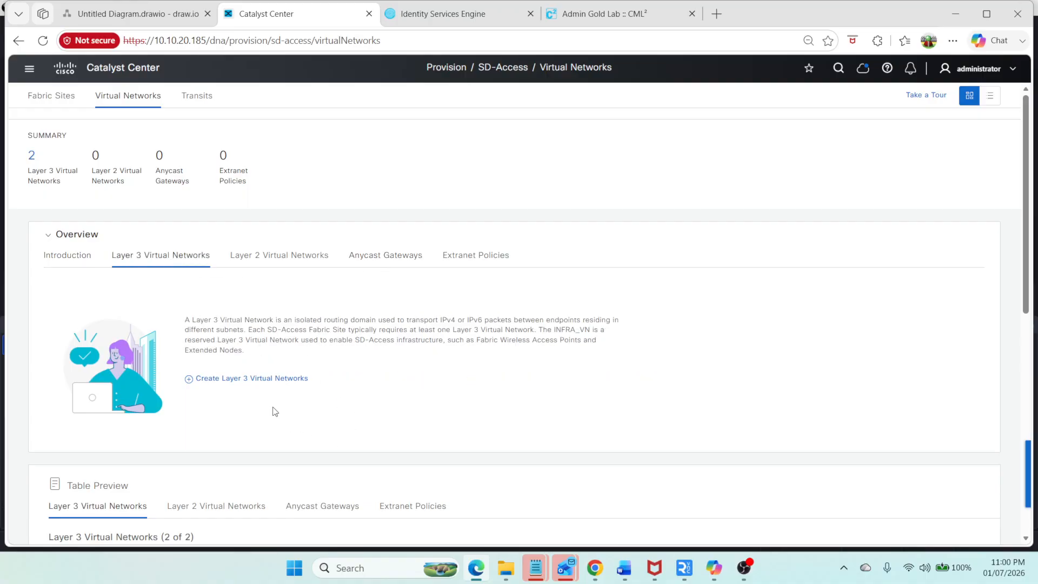
click(270, 378)
click(202, 272)
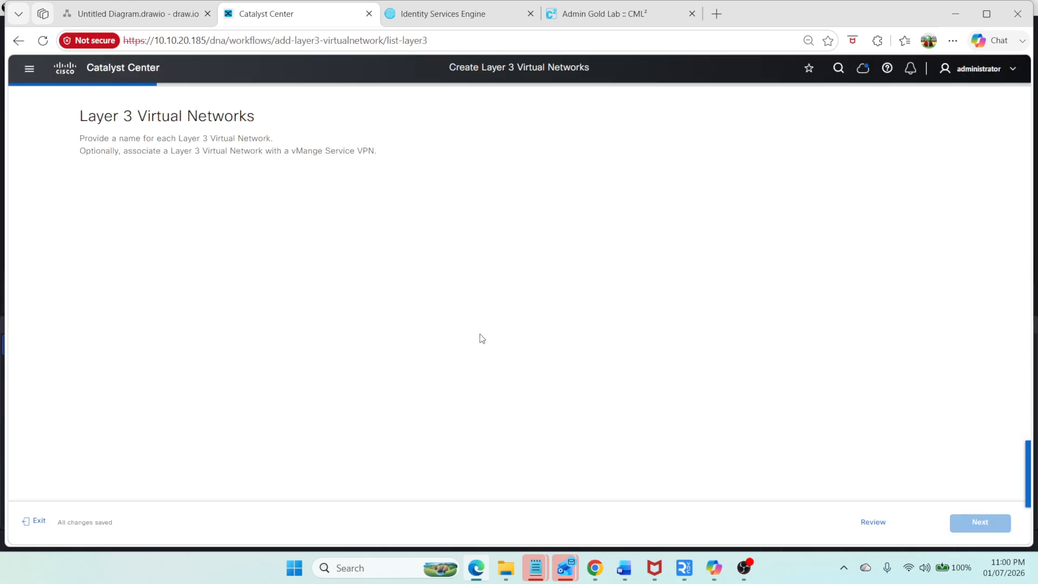
click(166, 216)
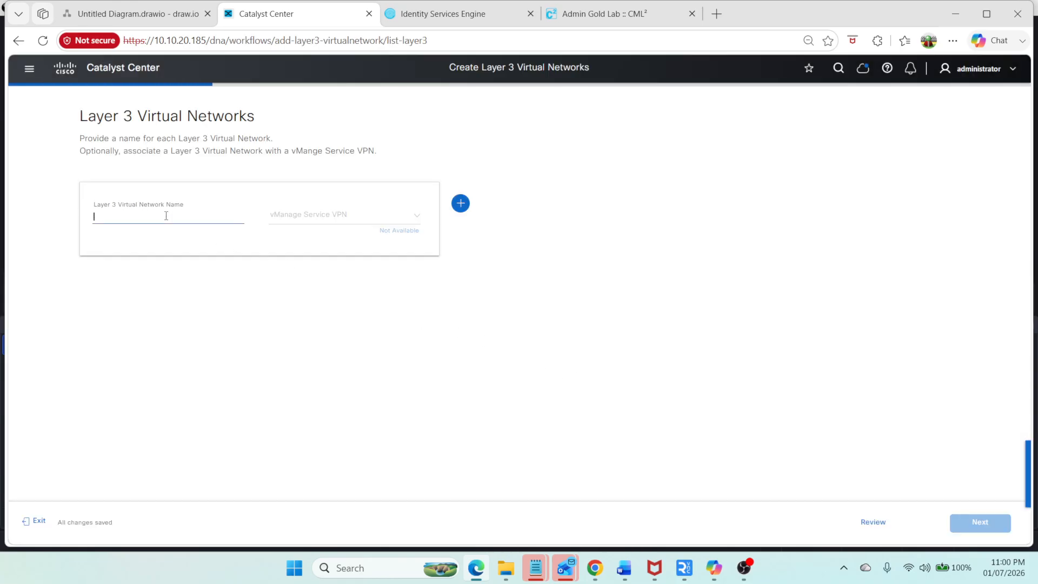
text(c)
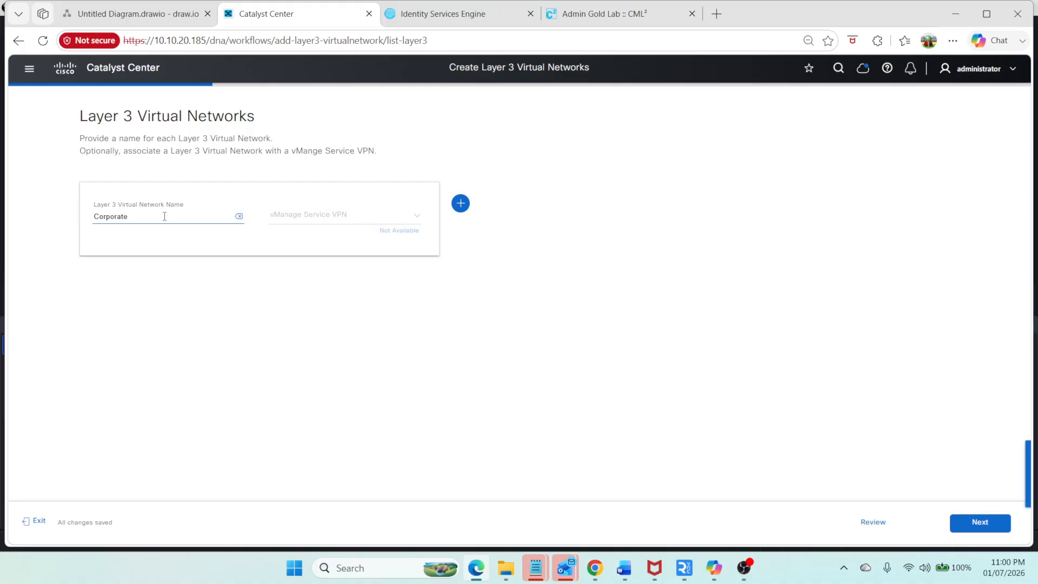
click(980, 522)
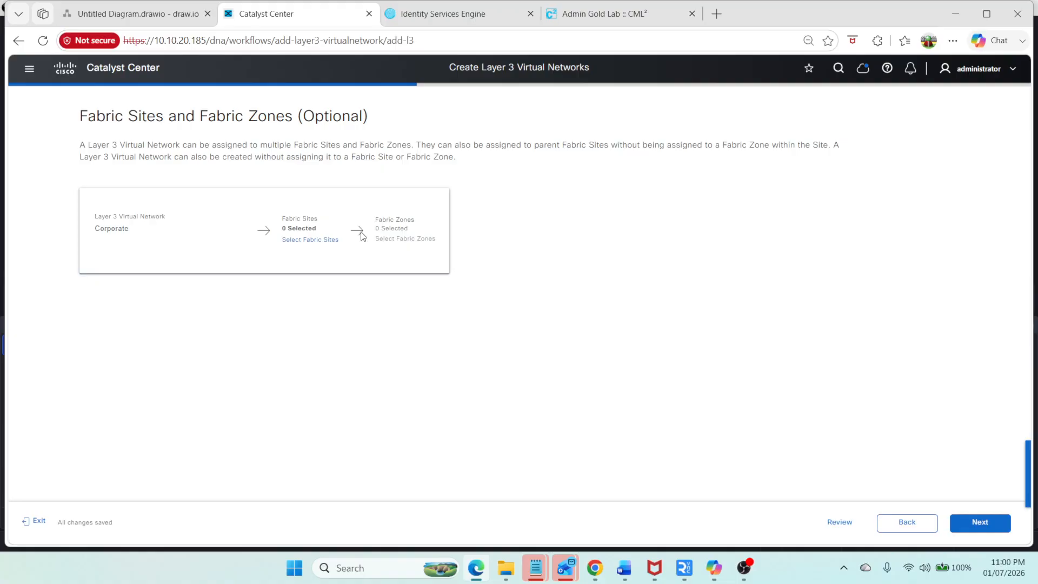
Step: Continue without assigning fabric sites, review the summary, and deploy the Corporate network with Preview and Deploy
click(984, 527)
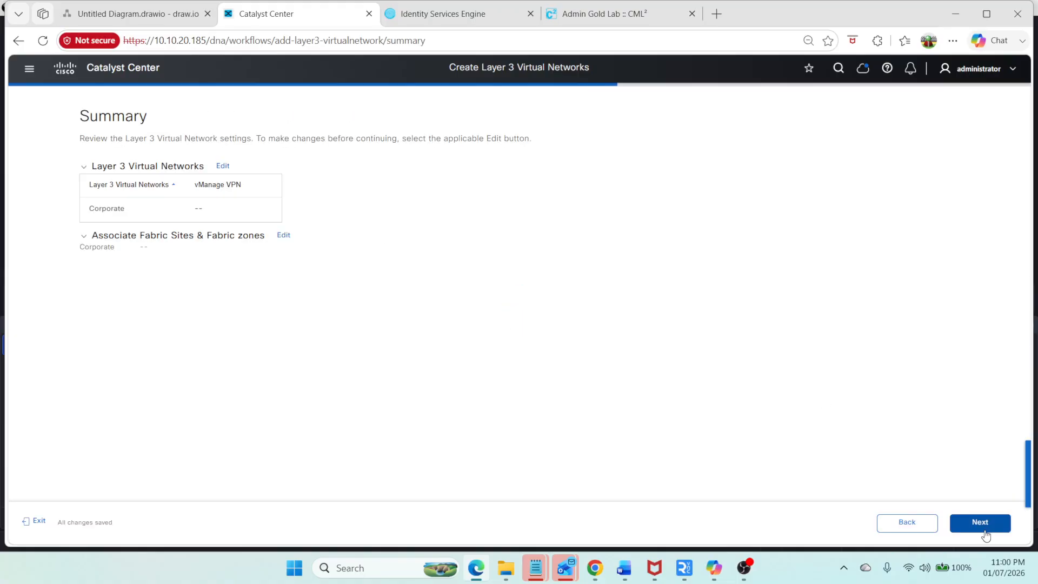
click(992, 528)
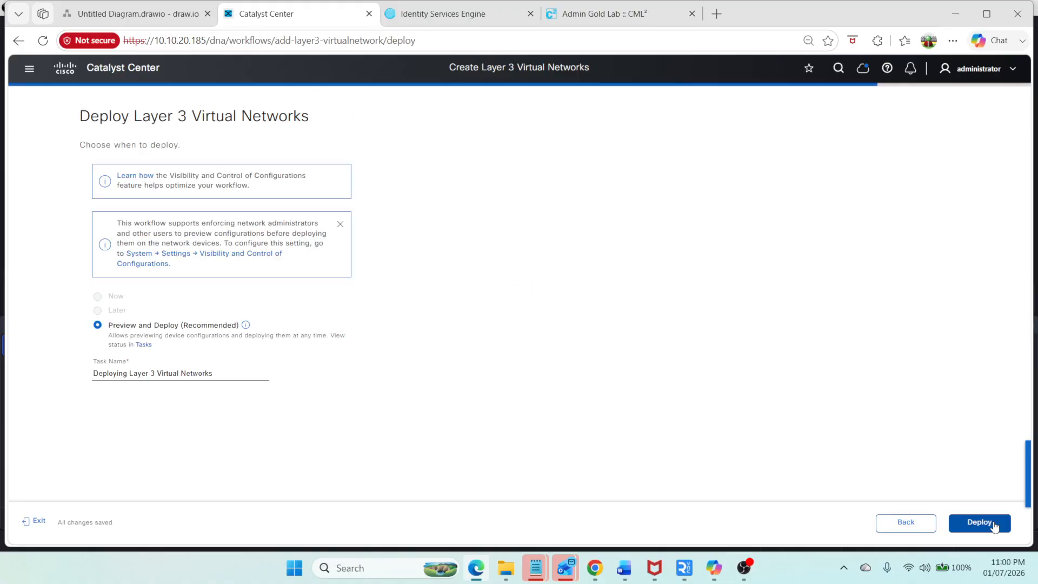
click(995, 526)
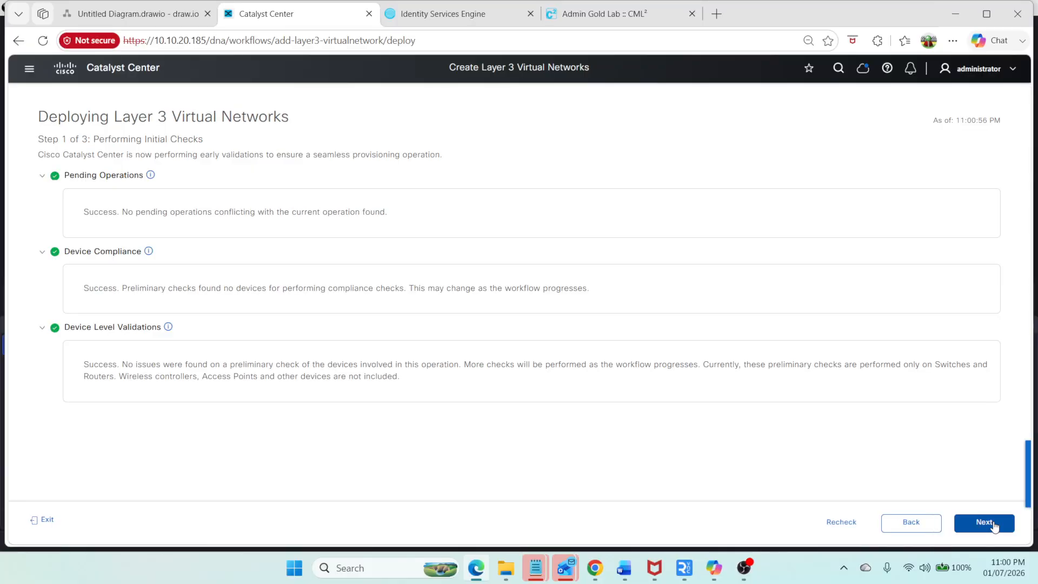
click(984, 523)
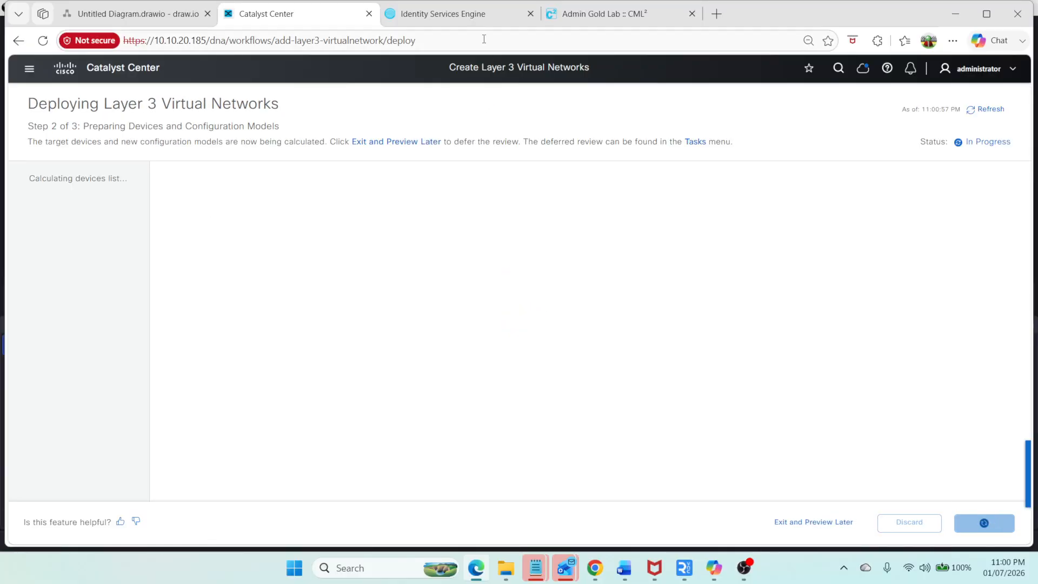
Step: On SW1's console, display the list of VRFs
click(589, 22)
text(sh ip v)
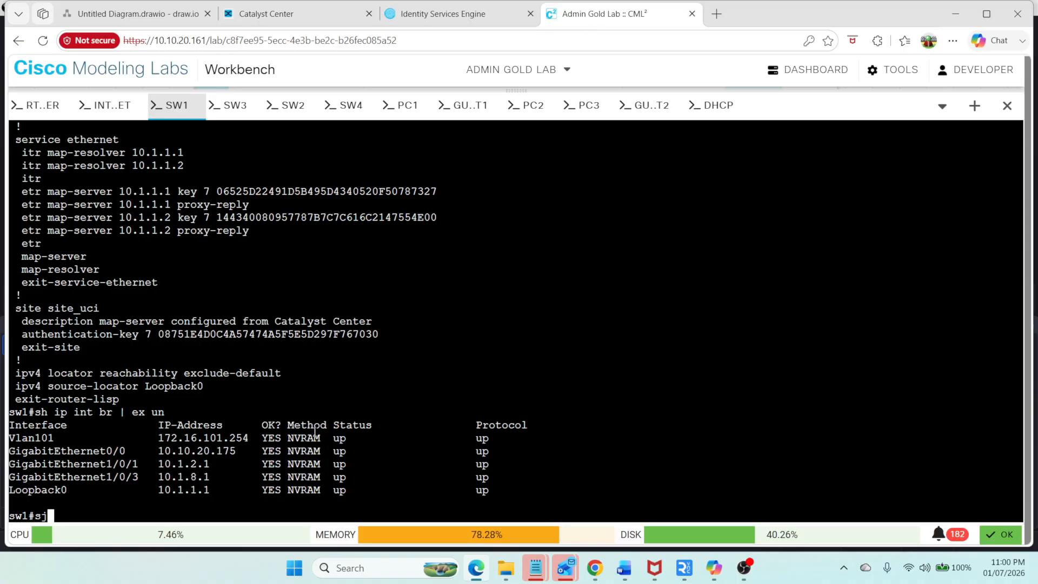
text(rf)
key(Return)
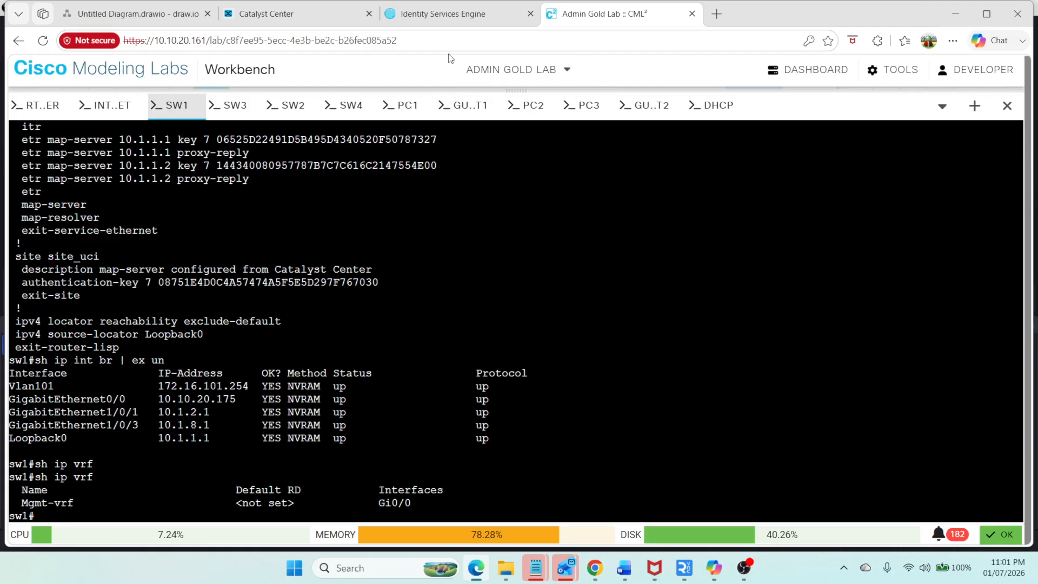
Step: Save the Corporate virtual network intent and submit it to run now
click(276, 16)
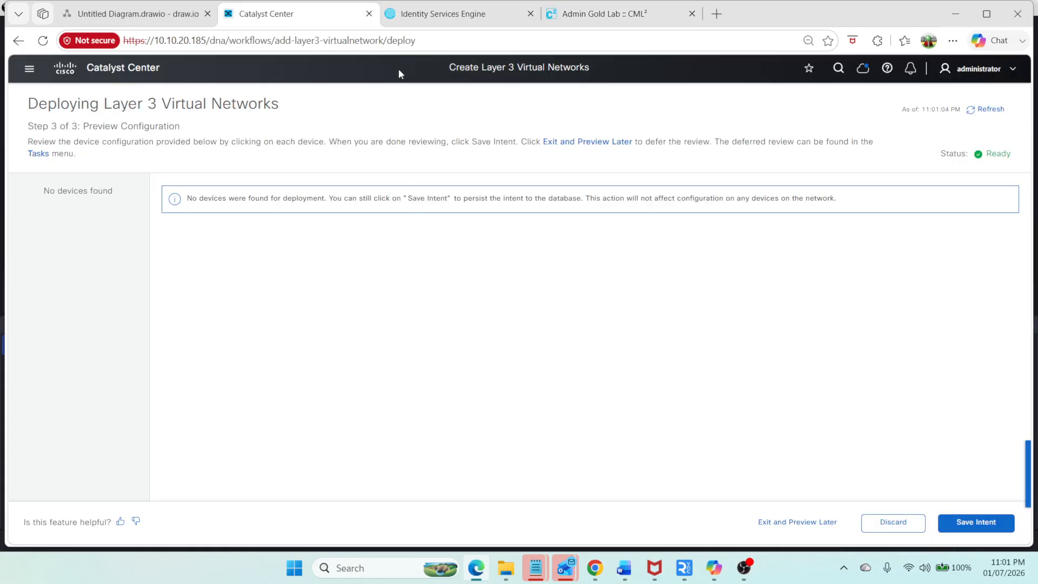
click(963, 522)
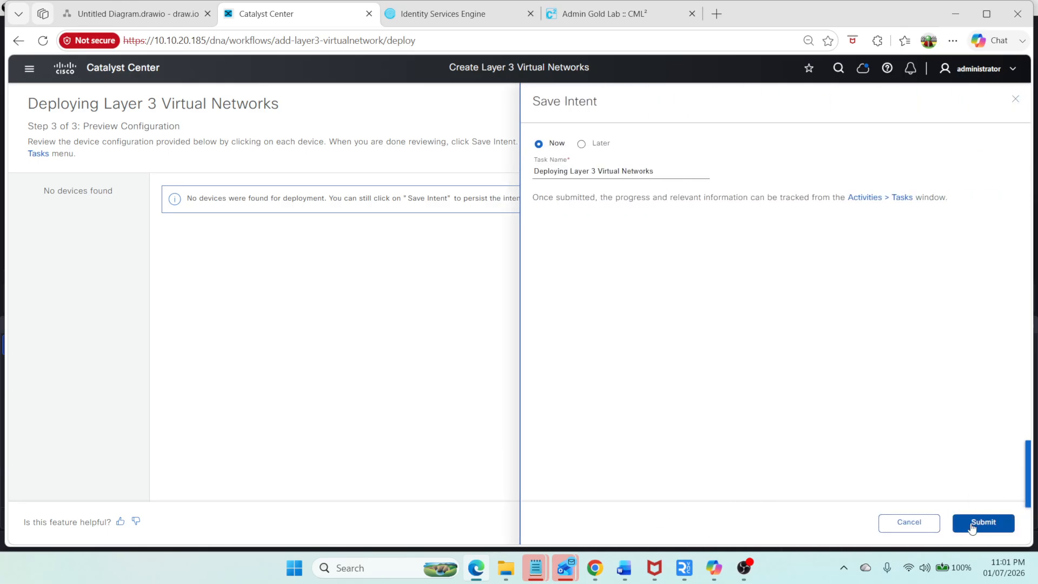
click(971, 523)
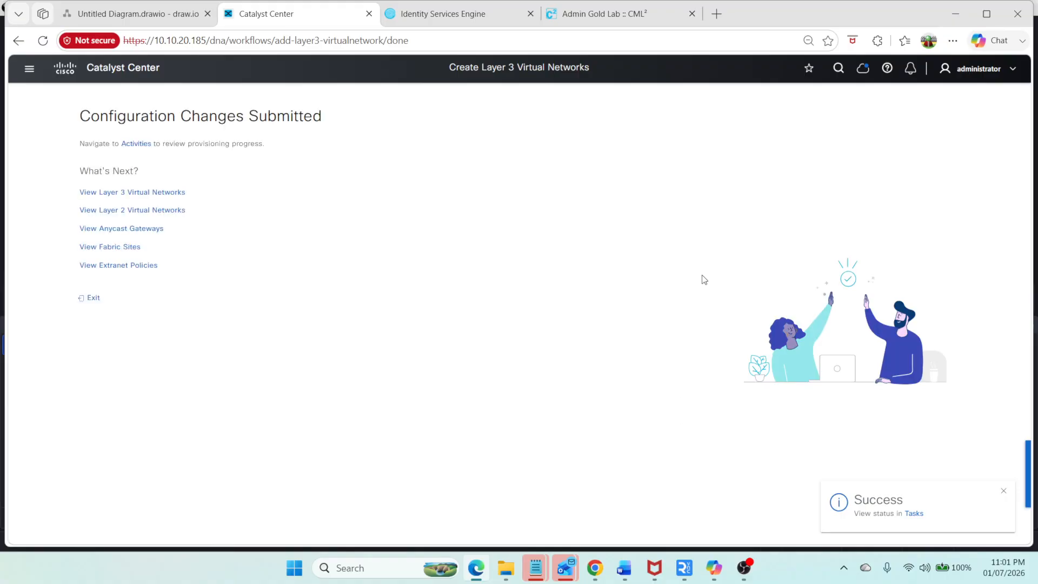
Step: Rerun the VRF list on SW1's console and return to Catalyst Center
click(628, 14)
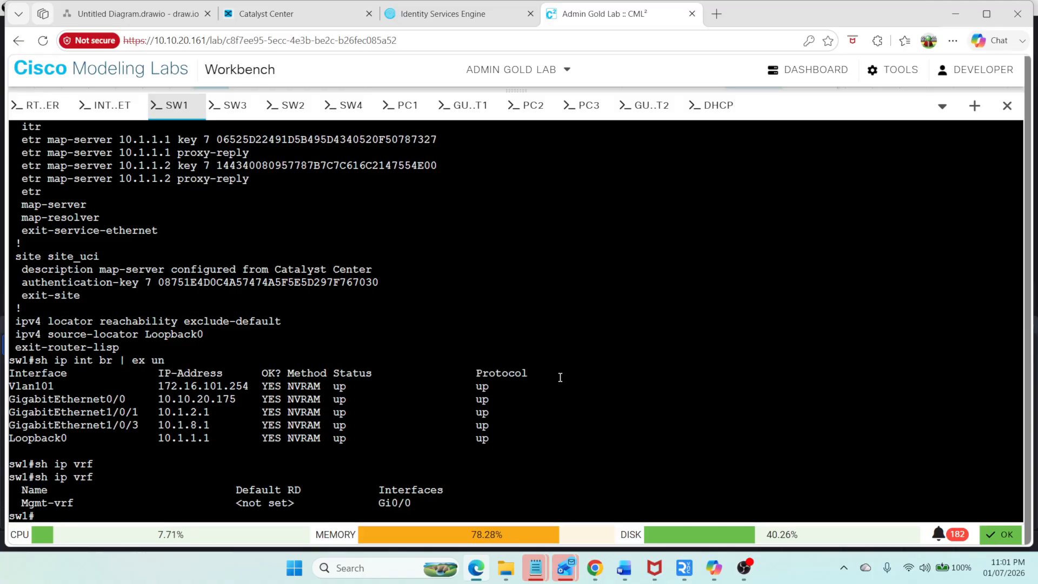
key(Up)
key(Return)
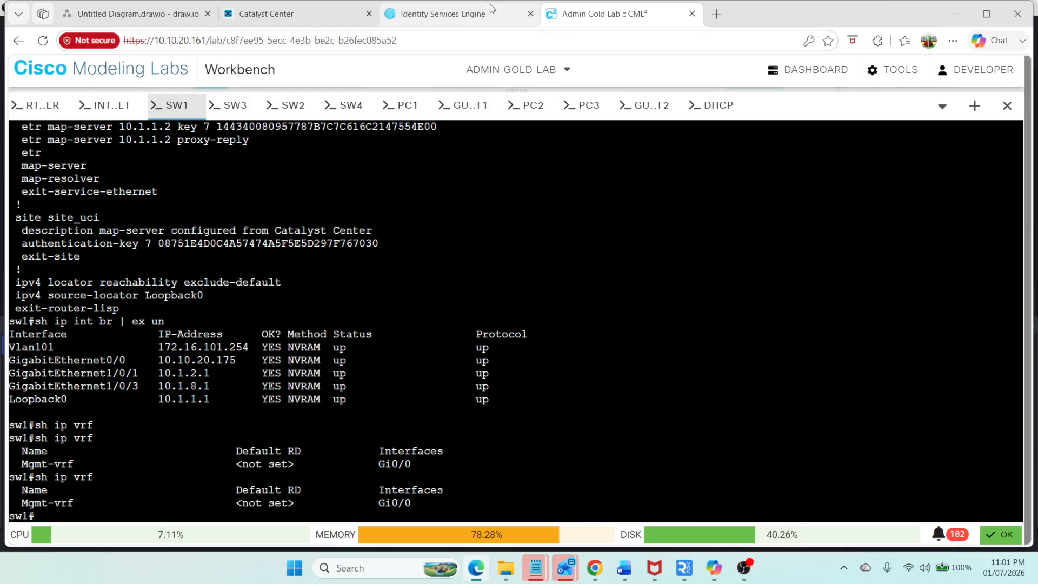
click(482, 15)
click(241, 20)
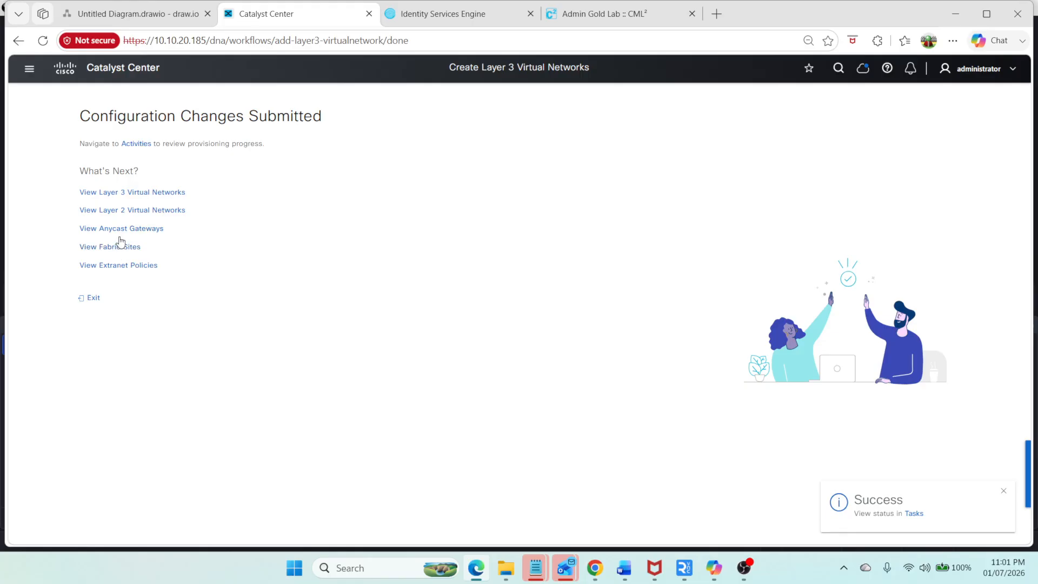
Step: From the Layer 3 virtual network list, create another Layer 3 virtual network named Guest
click(147, 194)
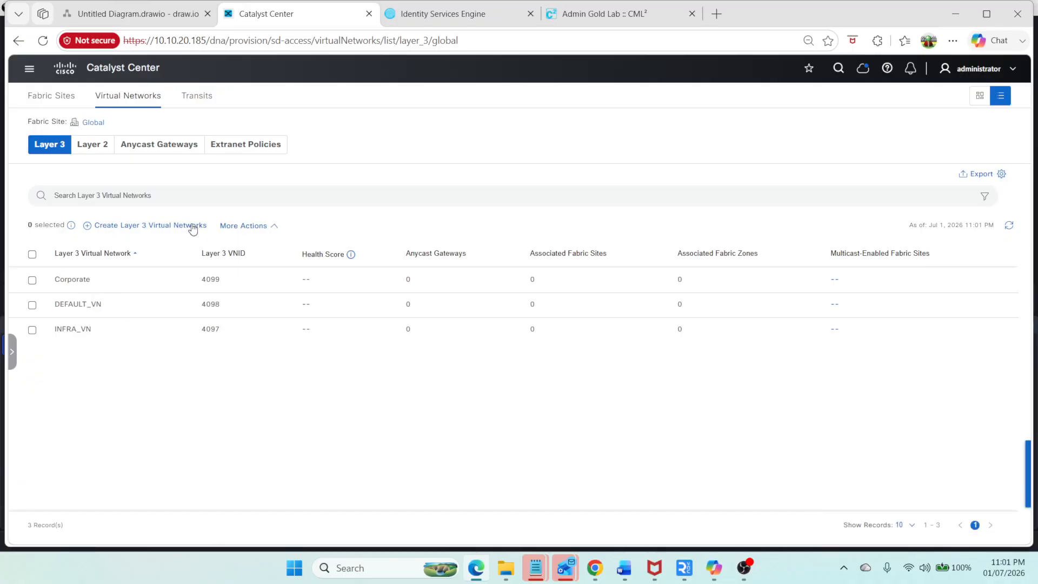
click(149, 226)
click(141, 272)
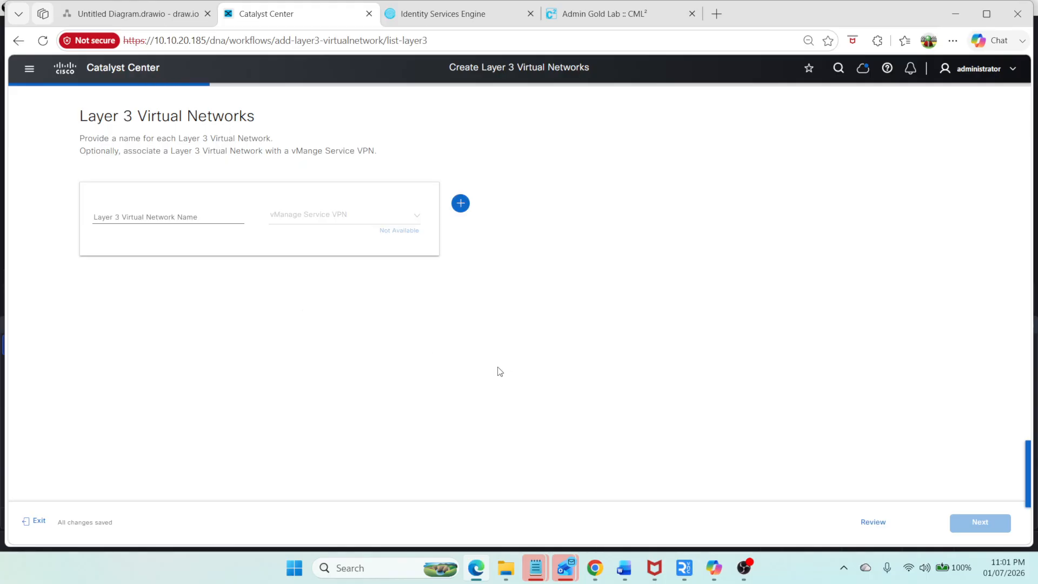
click(162, 222)
text(Guest)
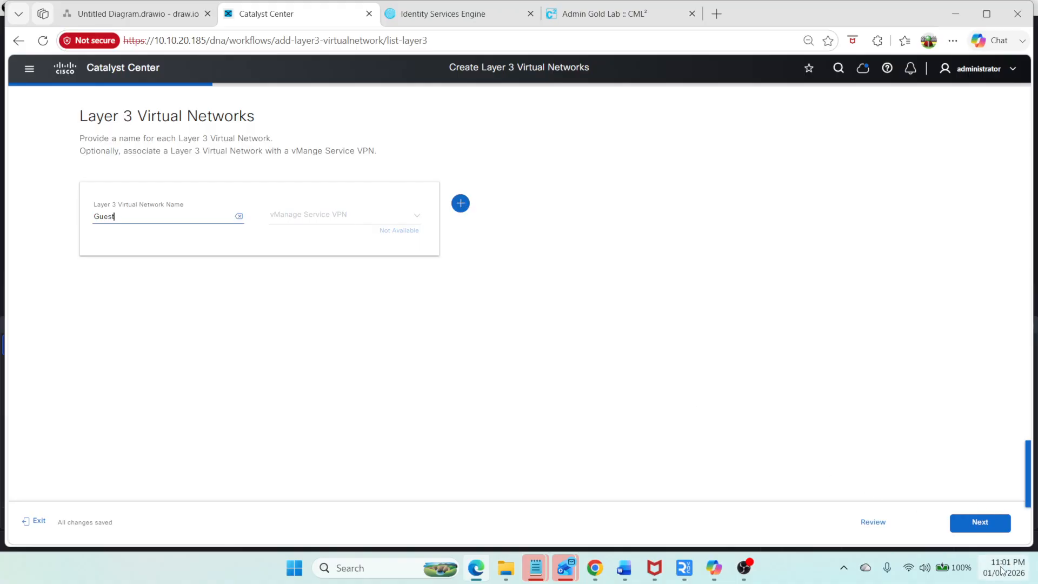
click(978, 523)
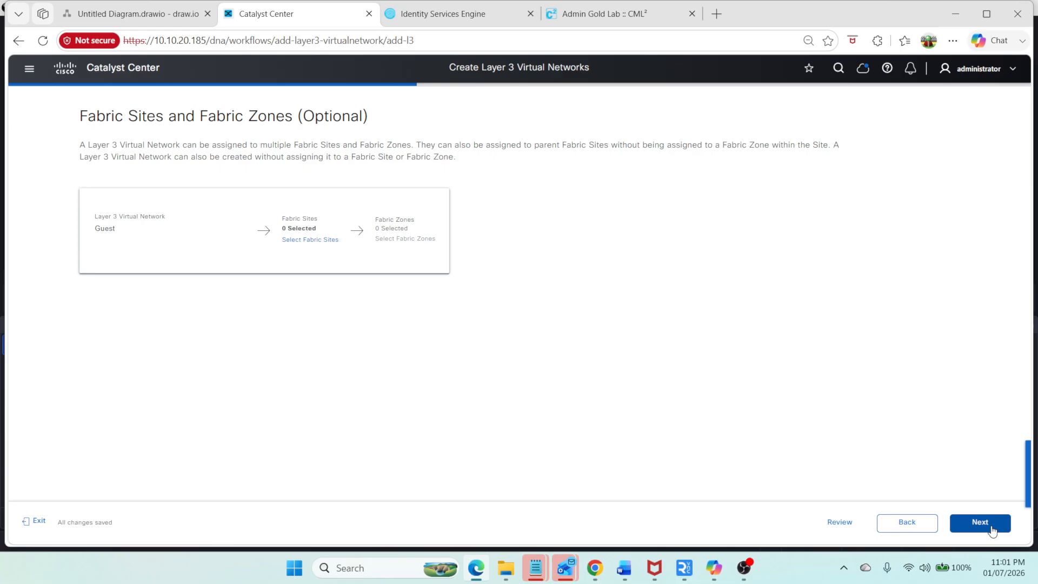
Step: Deploy the Guest network without fabric sites, then save and submit its intent
click(992, 525)
click(992, 525)
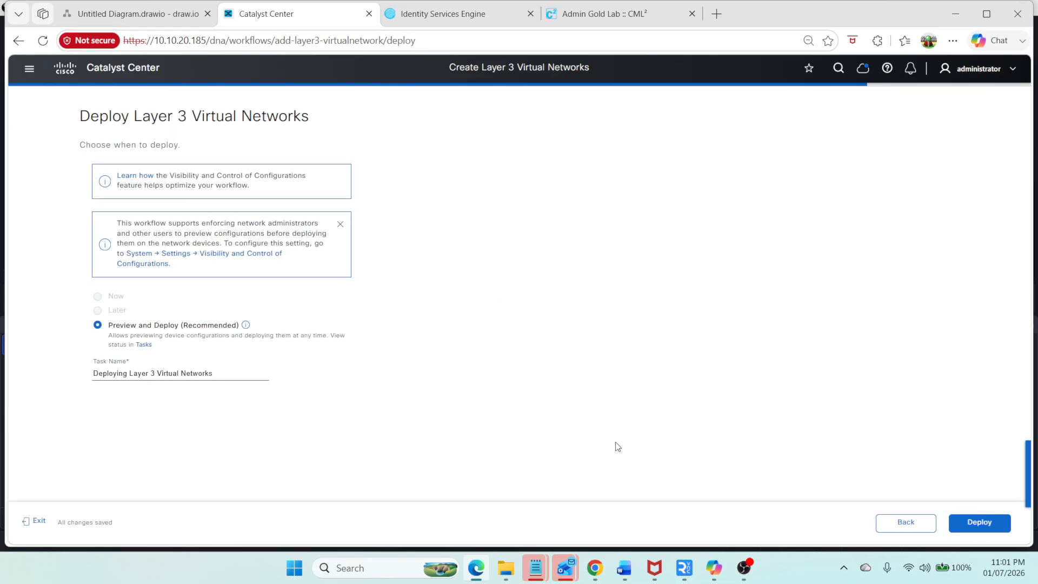
click(980, 522)
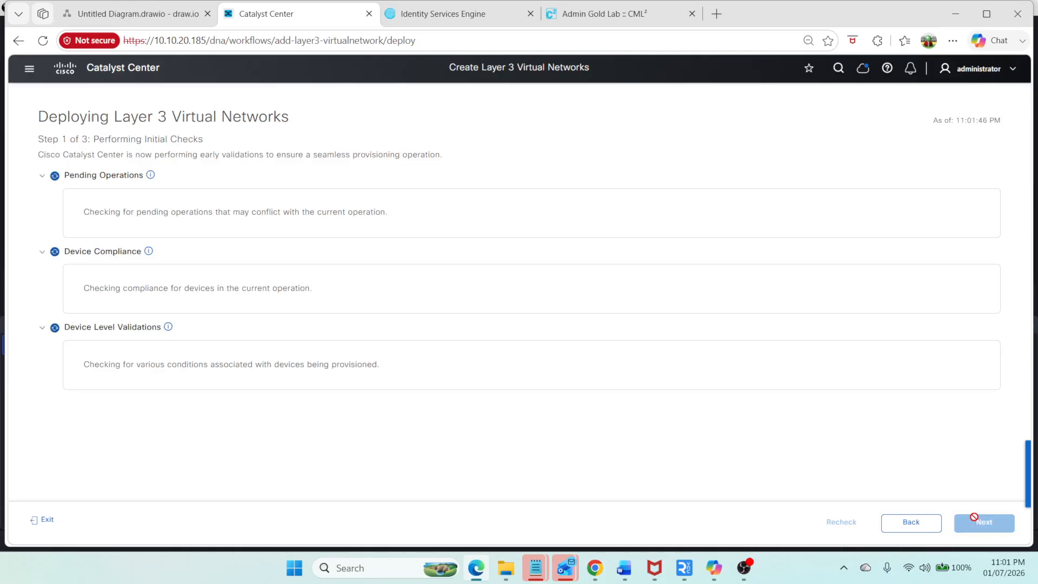
click(970, 524)
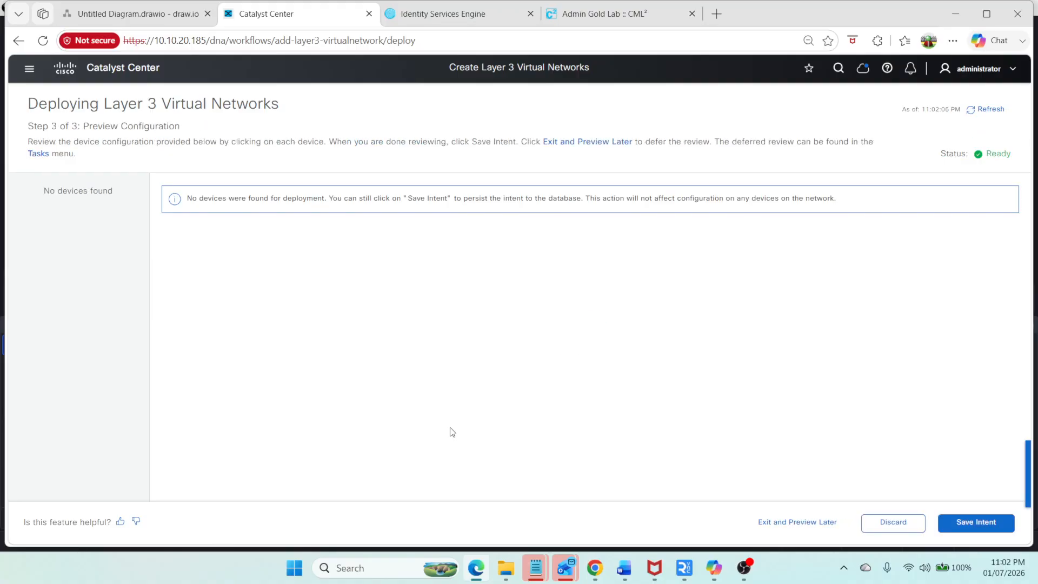
click(1002, 521)
click(1001, 522)
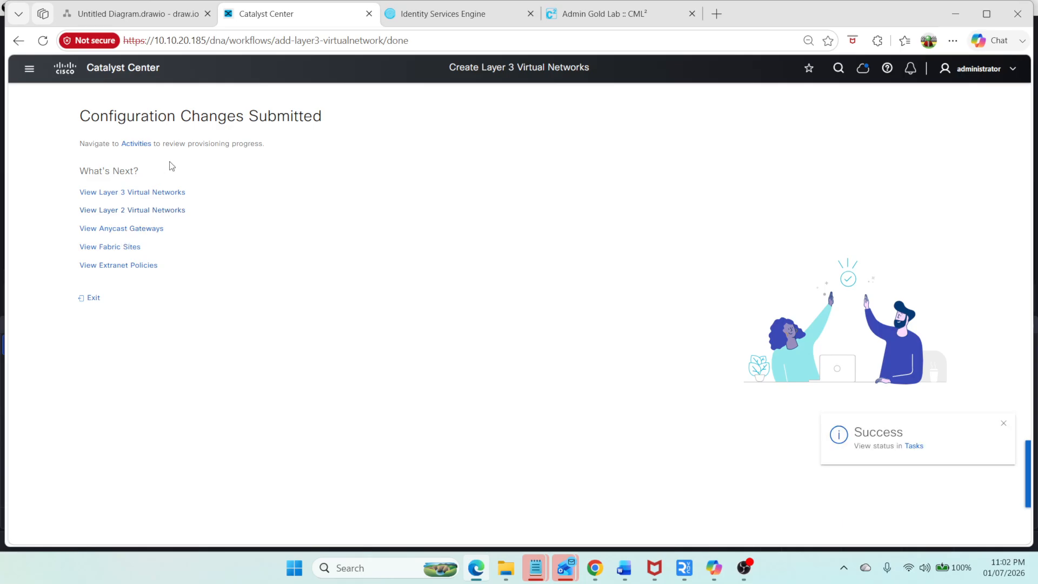
Step: Check the Layer 3 virtual network list and the anycast gateways table, then go back to fabric sites
click(141, 193)
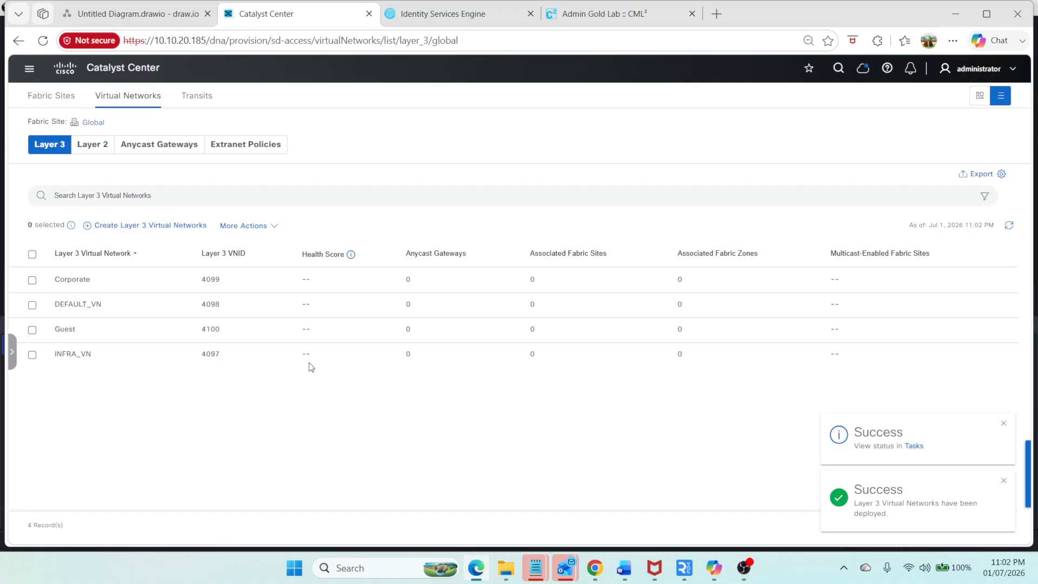
click(141, 144)
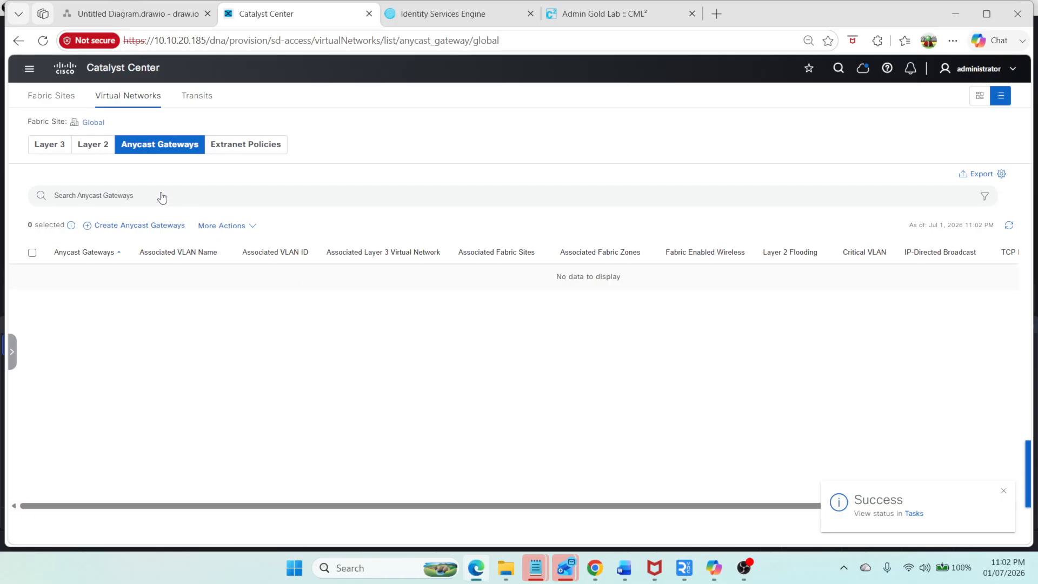
click(58, 102)
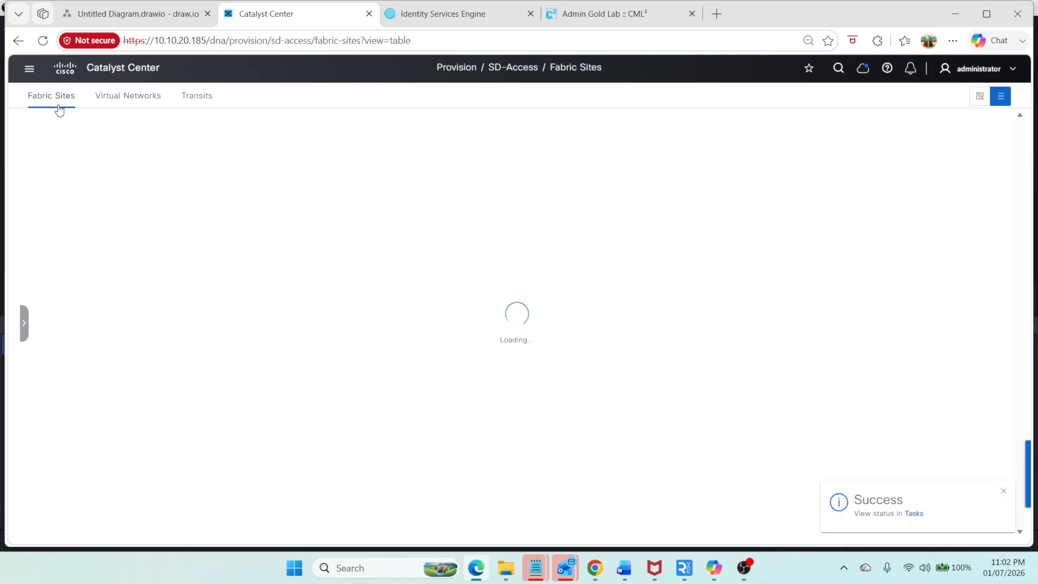
Step: Open the Warsan fabric site and review its authentication template selection
click(81, 241)
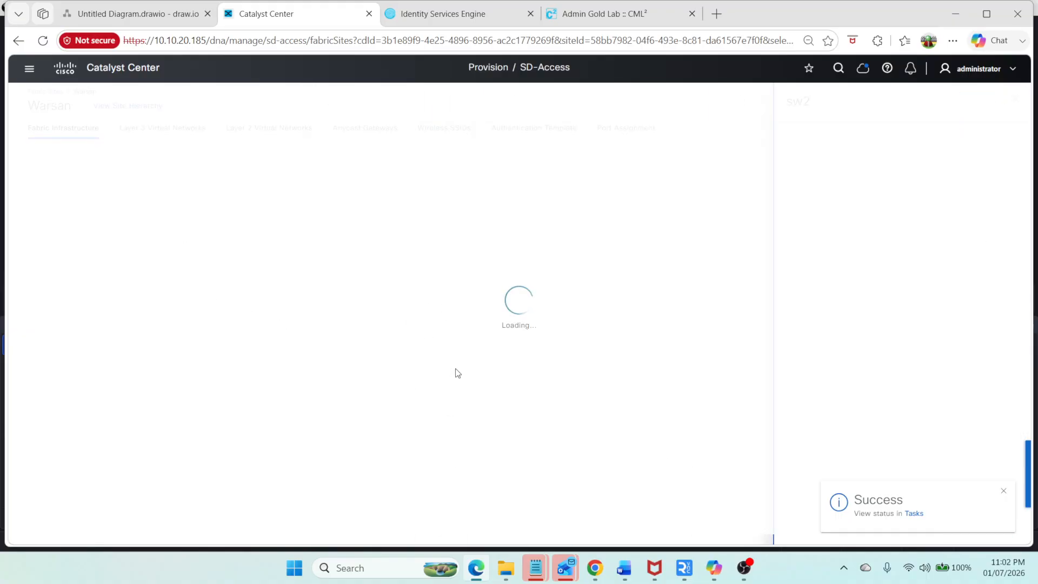
click(156, 108)
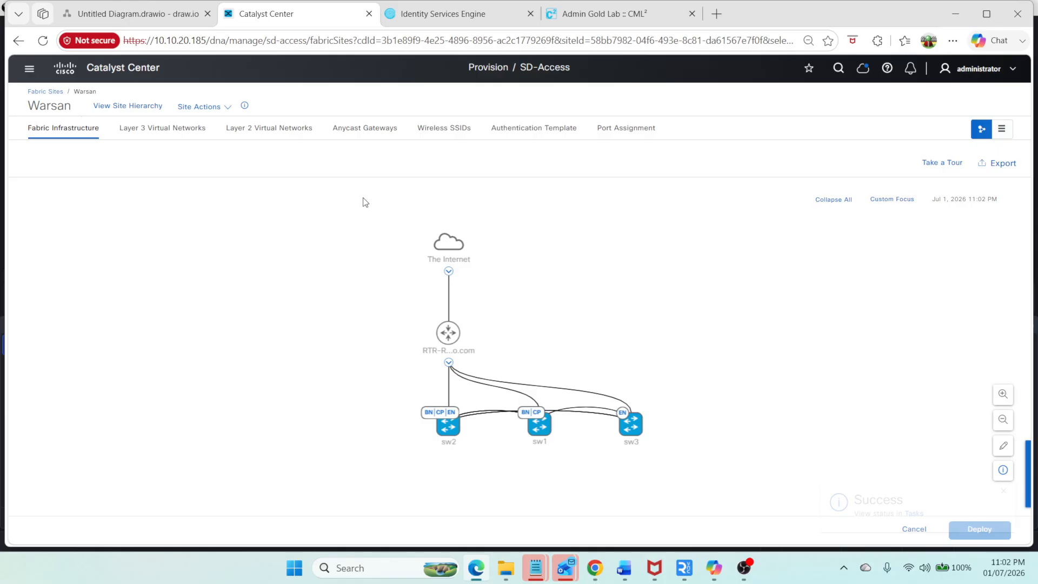
click(535, 128)
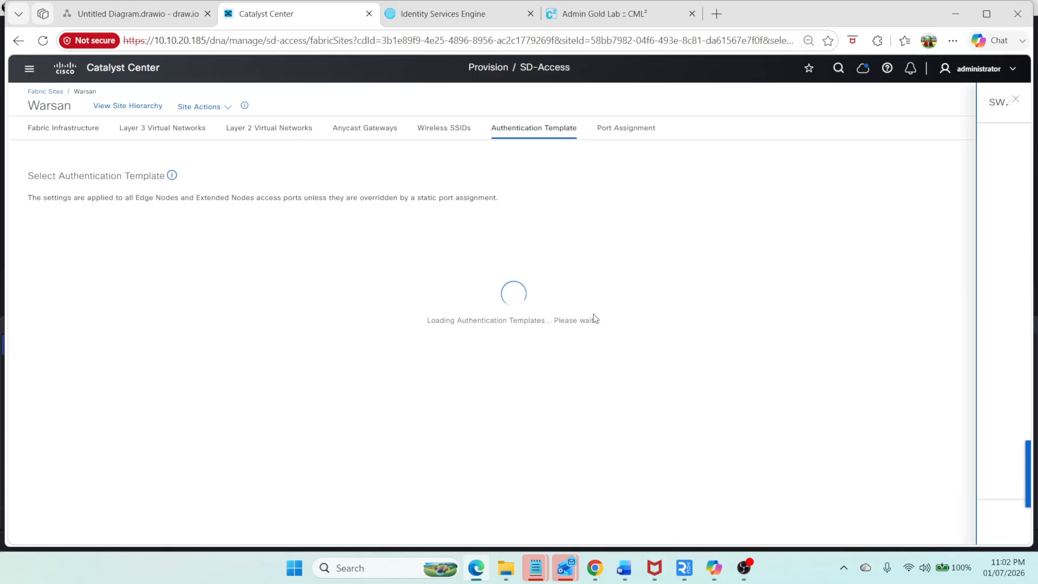
click(69, 344)
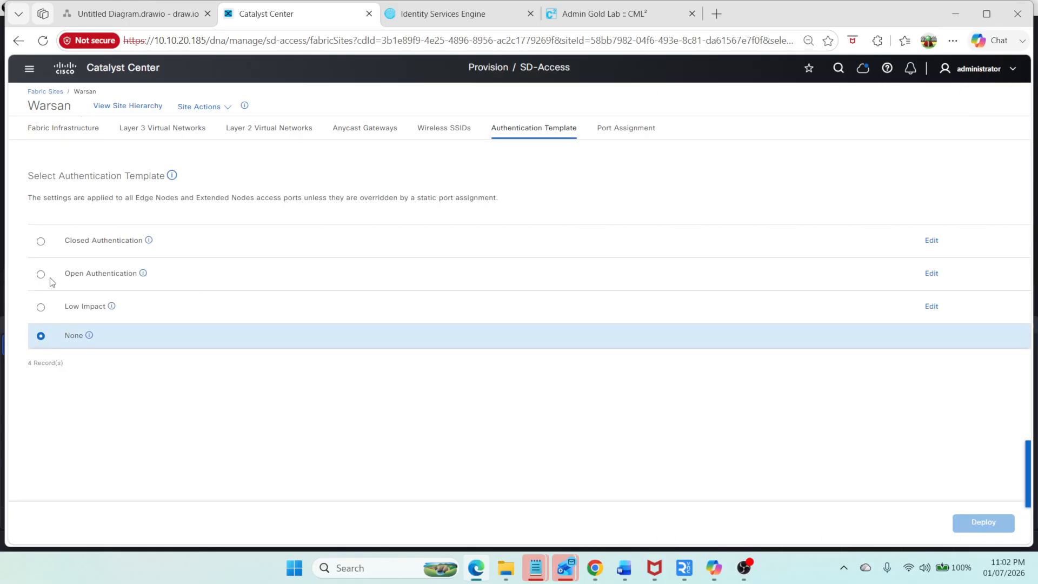
click(170, 141)
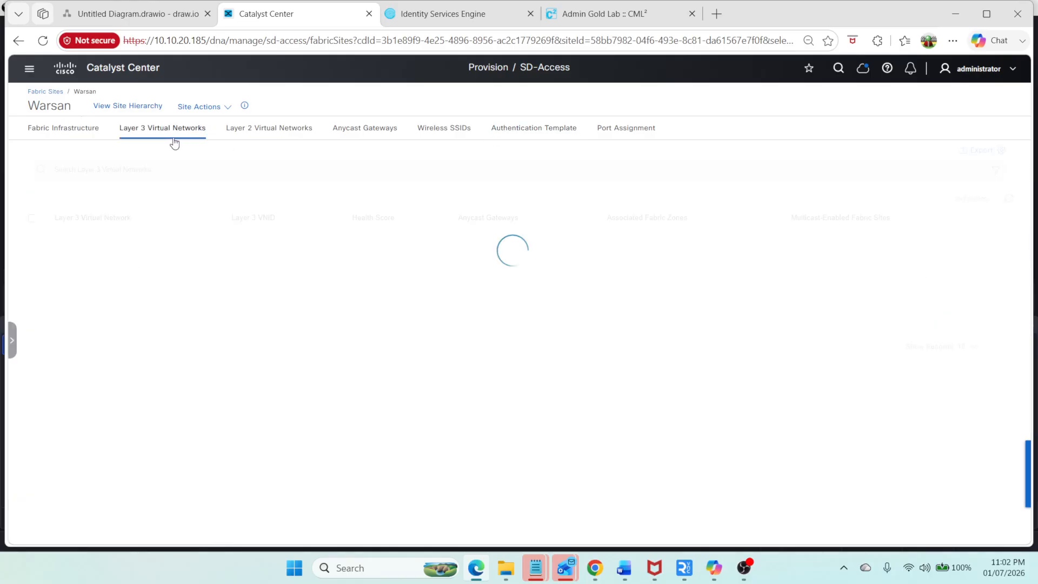
click(155, 211)
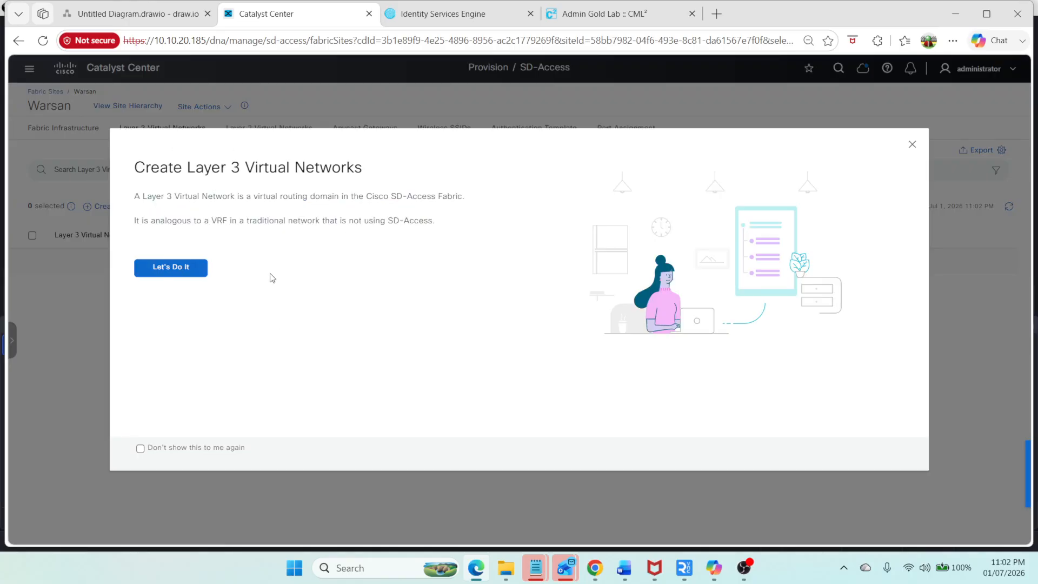
click(171, 270)
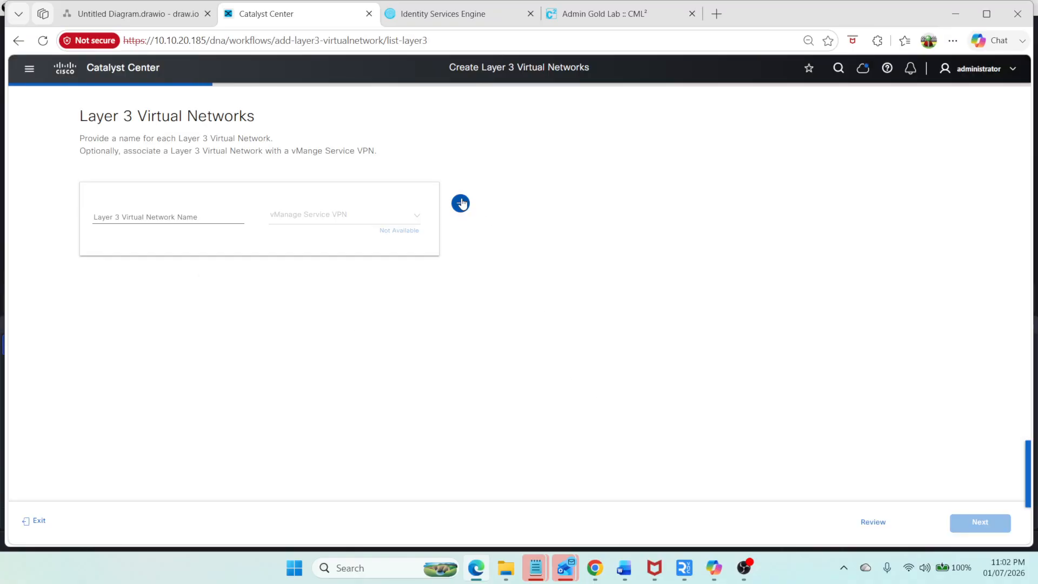
click(859, 523)
click(810, 249)
click(27, 525)
click(546, 327)
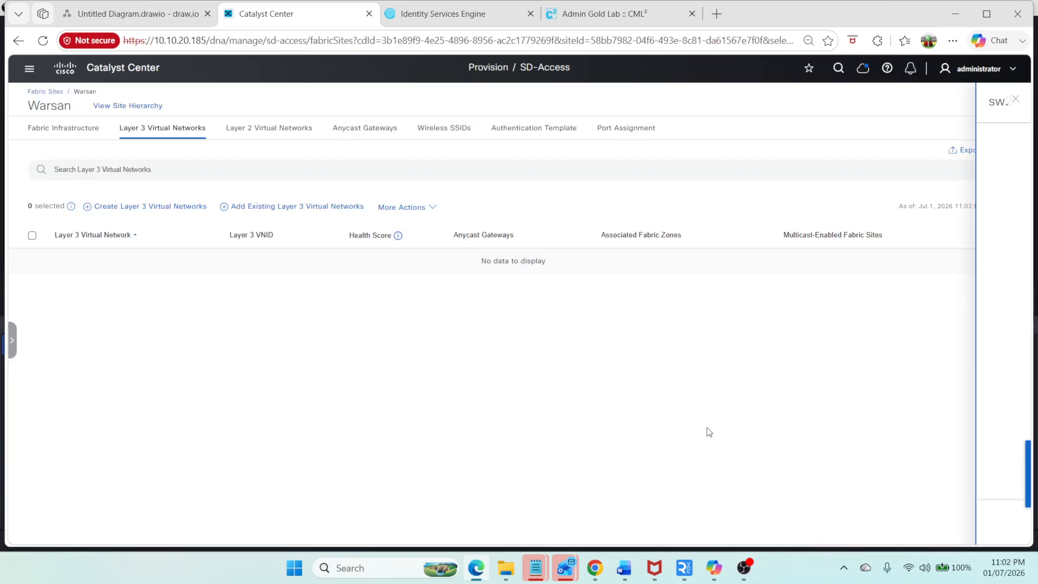
Step: Add the existing Corporate, Guest and INFRA_VN Layer 3 virtual networks to Warsan using Preview and Deploy
click(316, 207)
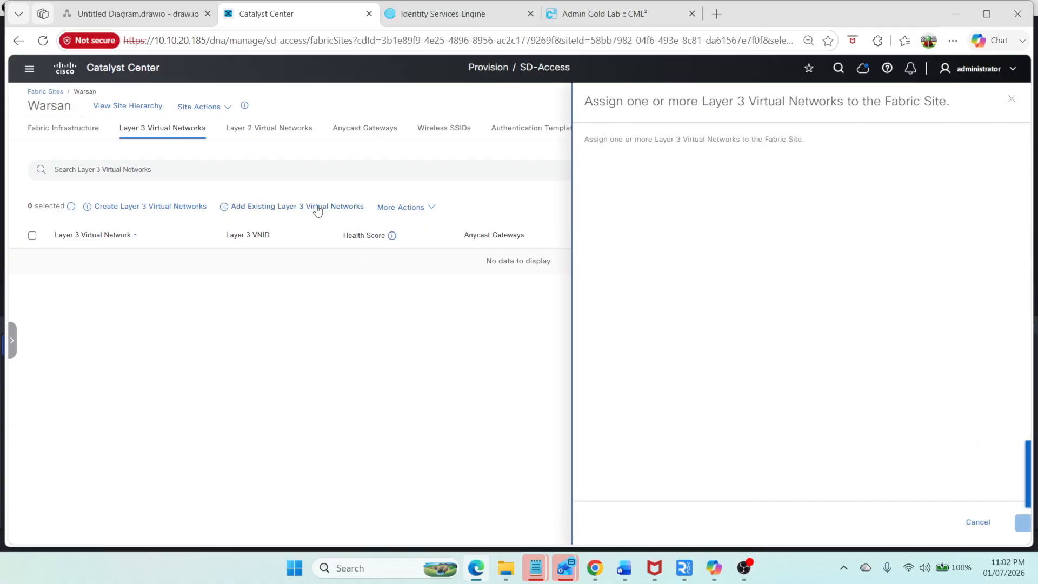
click(546, 215)
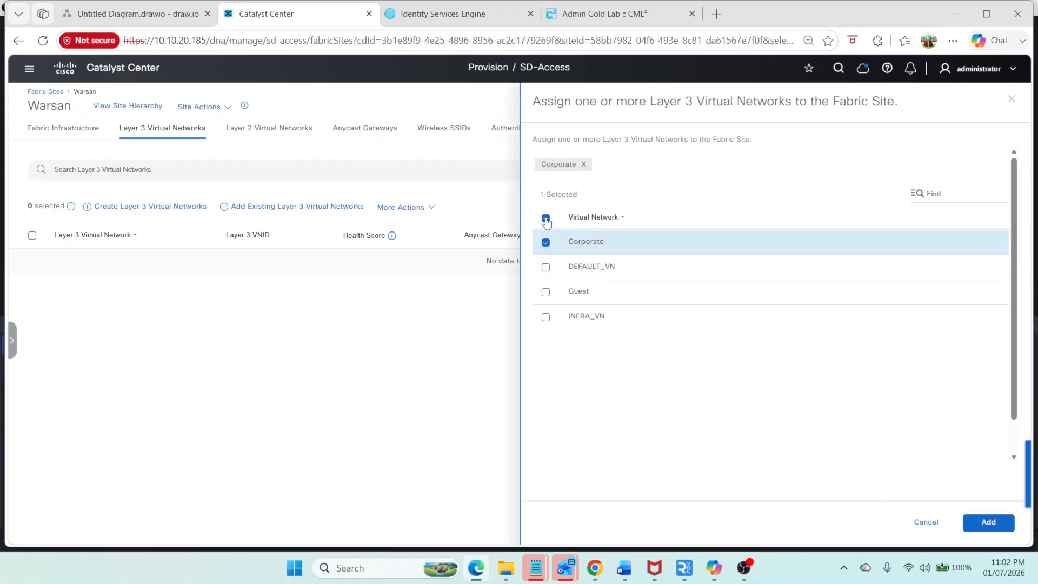
click(546, 291)
click(546, 317)
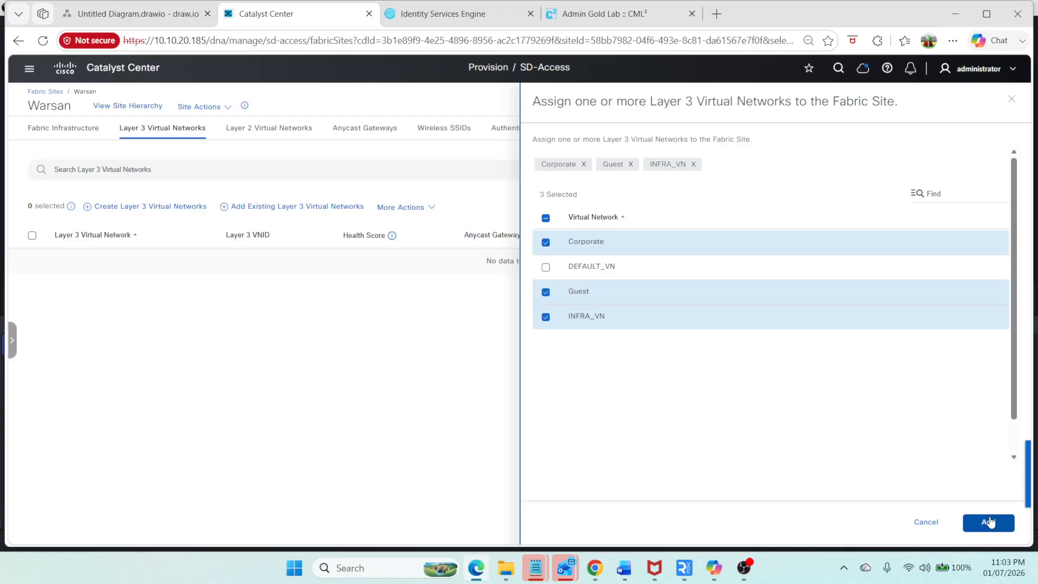
click(989, 522)
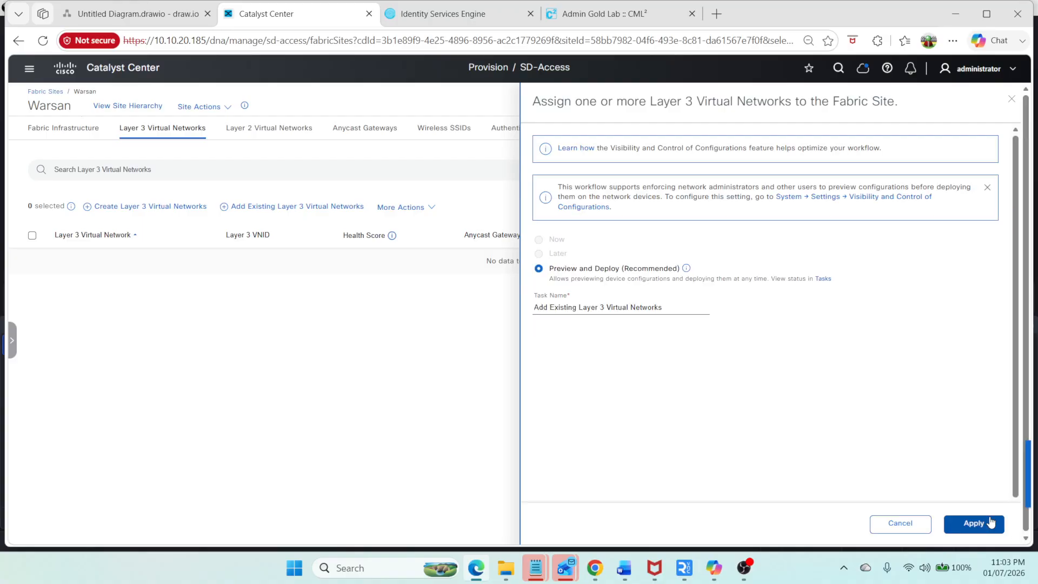
click(990, 521)
click(990, 521)
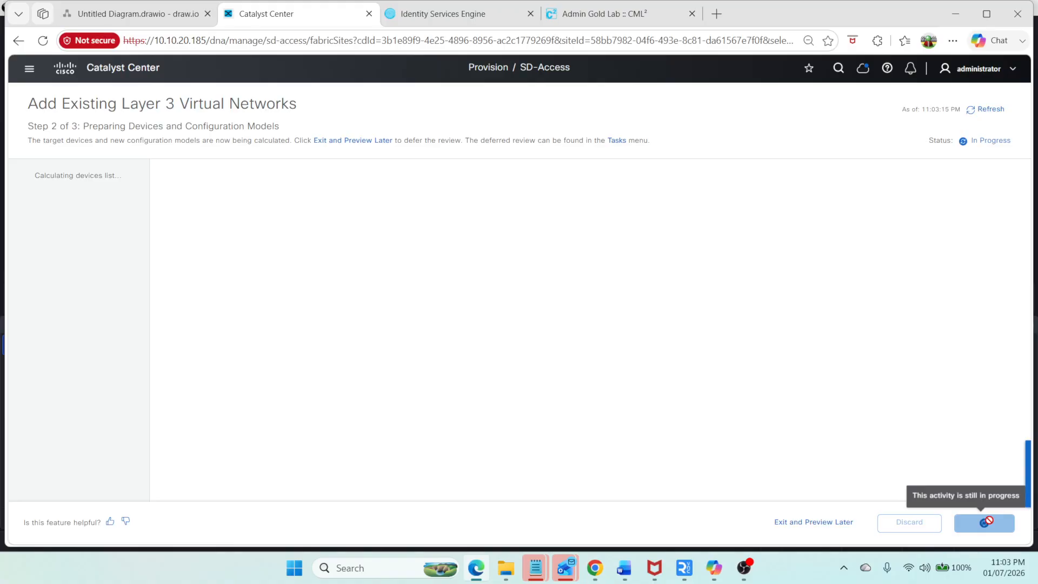
Step: Switch to the CML workbench and rerun the VRF list on SW1's console
click(622, 13)
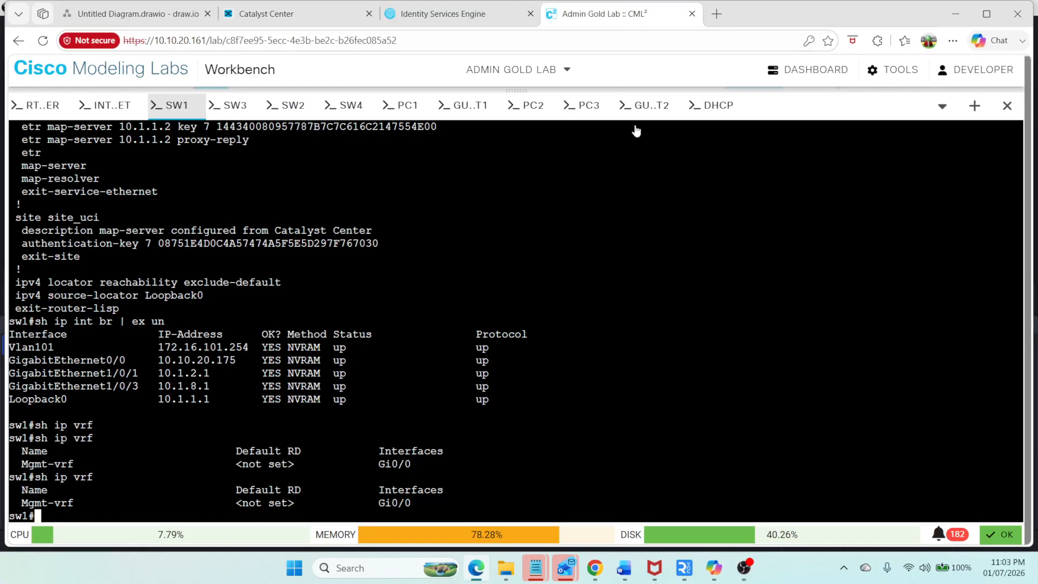
text(sh ip vrf)
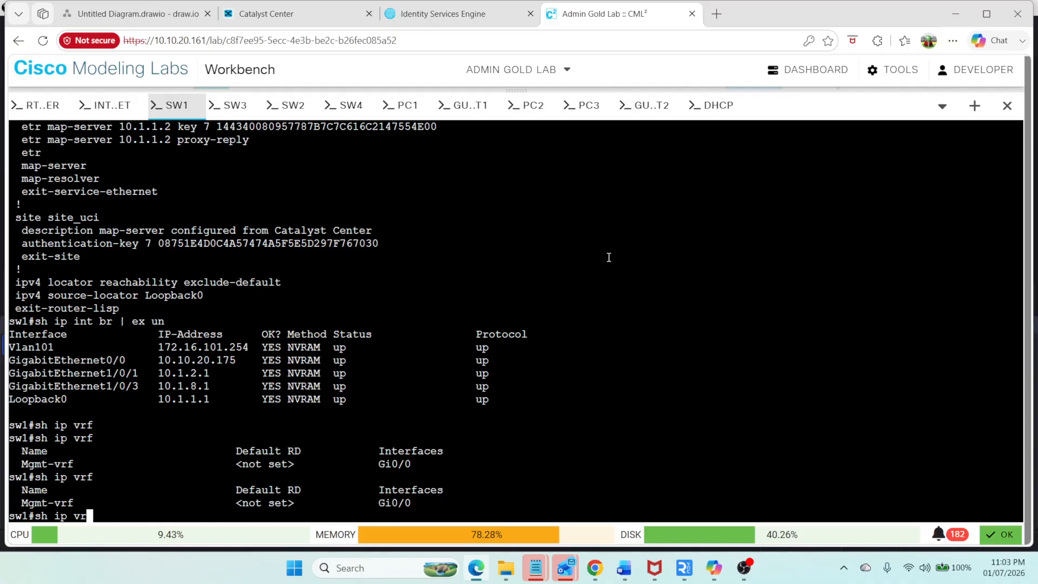
key(Return)
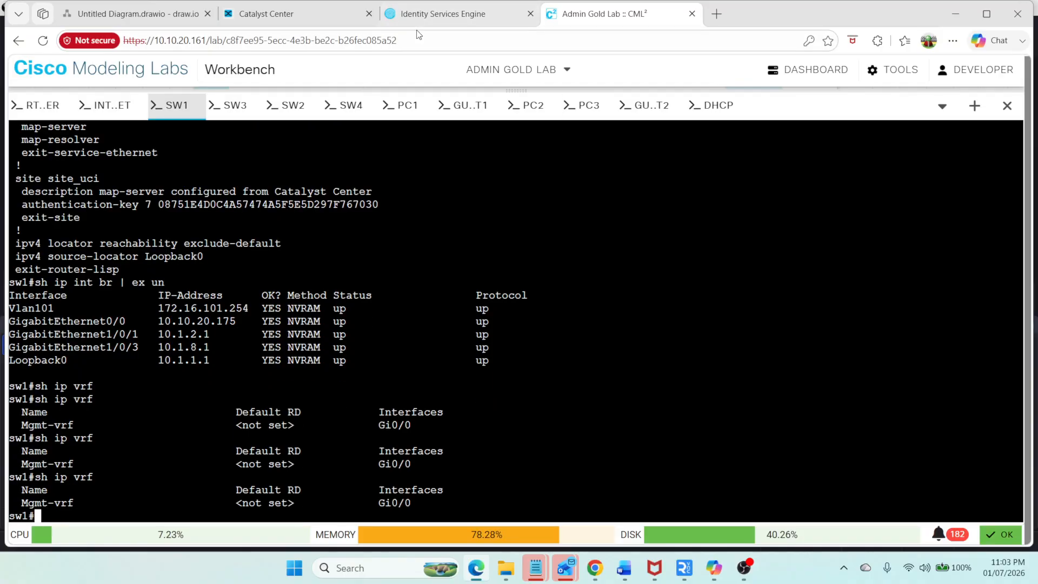
Step: Return to Catalyst Center, save the intent now and submit it
click(303, 15)
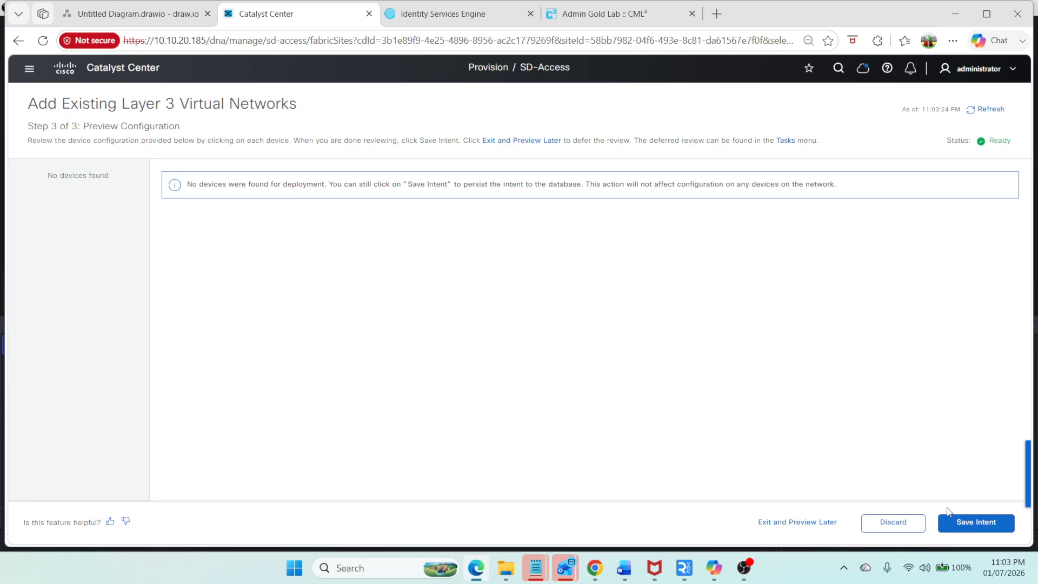
click(970, 532)
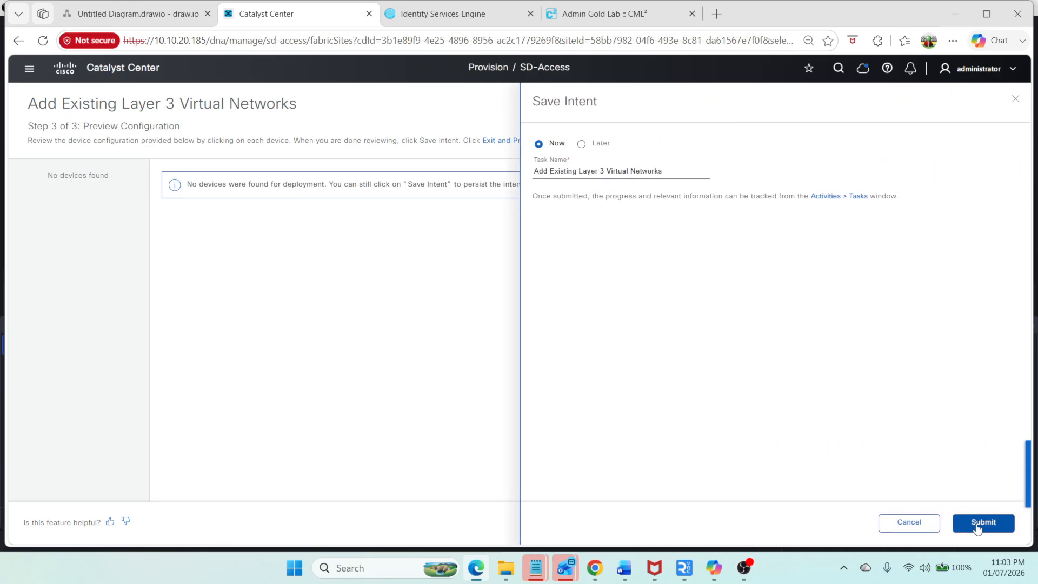
click(979, 522)
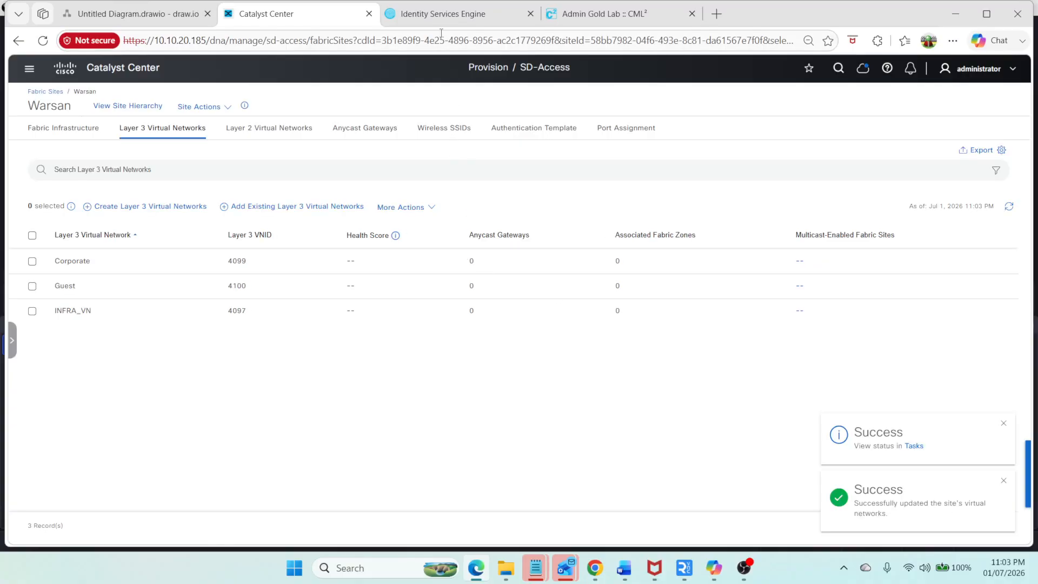
Step: Rerun the VRF list on SW1 several times while checking Warsan's Layer 3 virtual networks
click(567, 24)
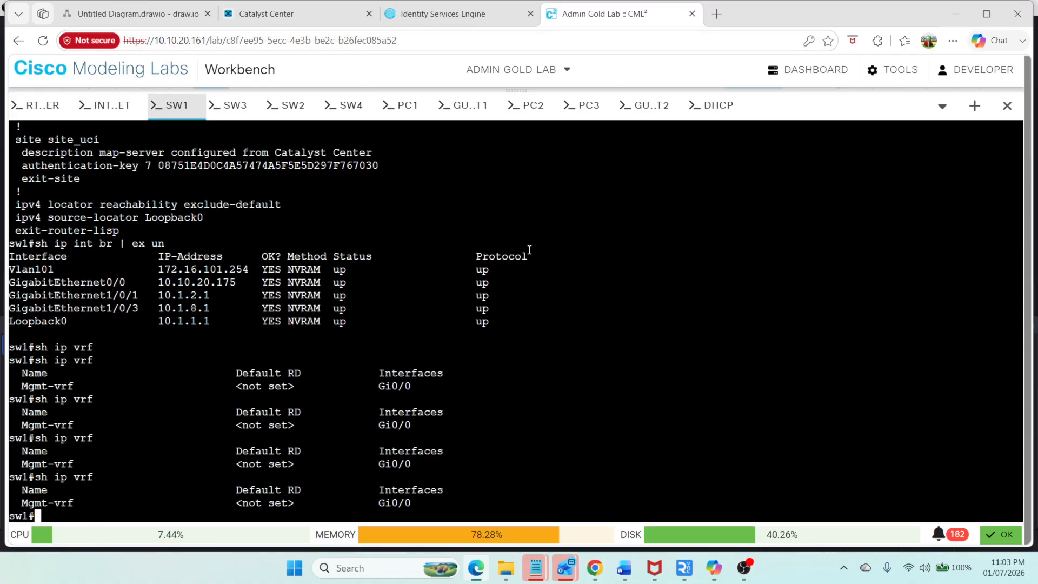
key(Up)
key(Return)
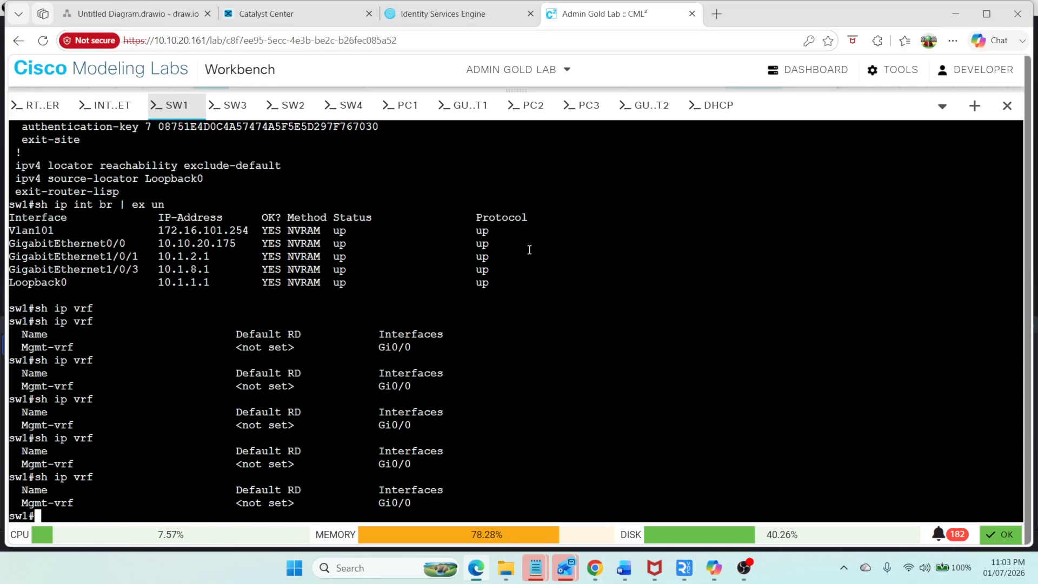
click(297, 21)
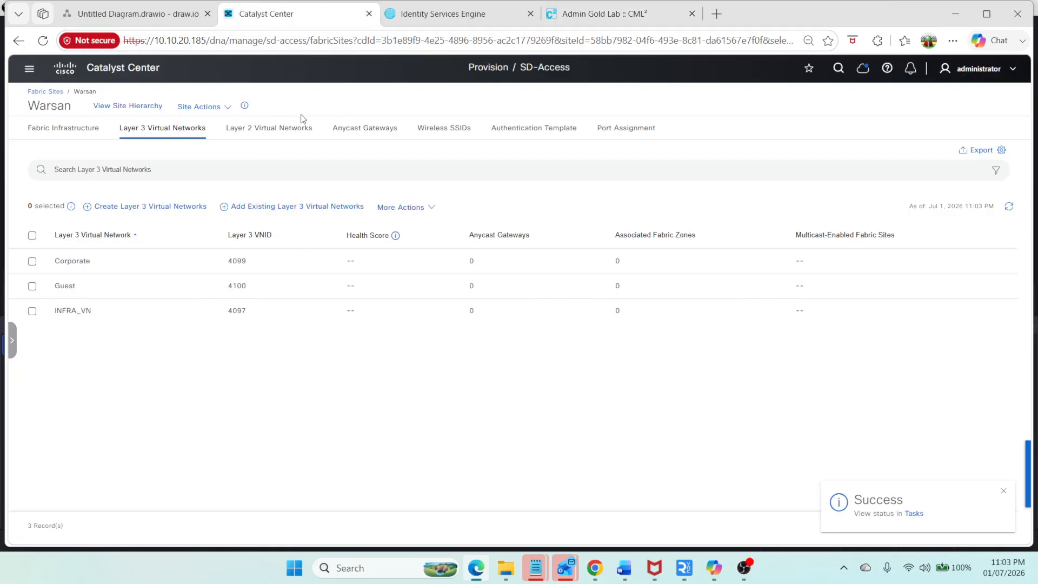
click(616, 16)
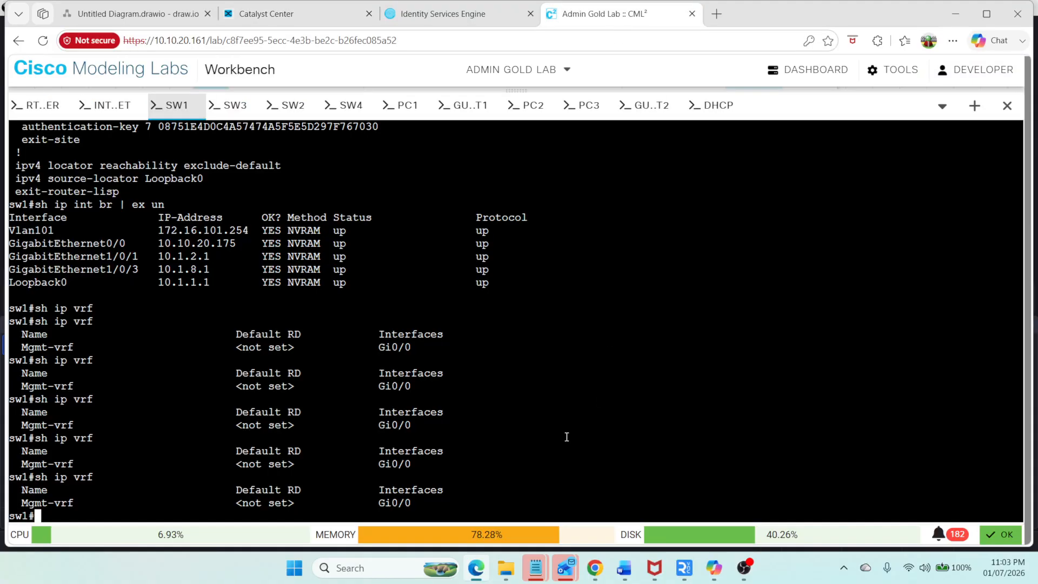
key(Up)
key(Return)
key(Up)
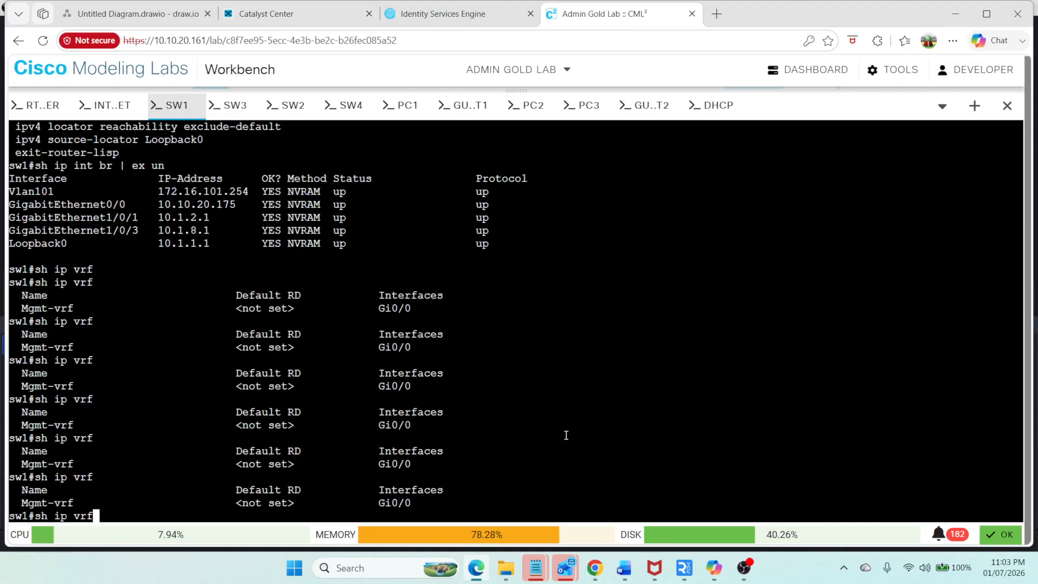
key(Return)
click(326, 16)
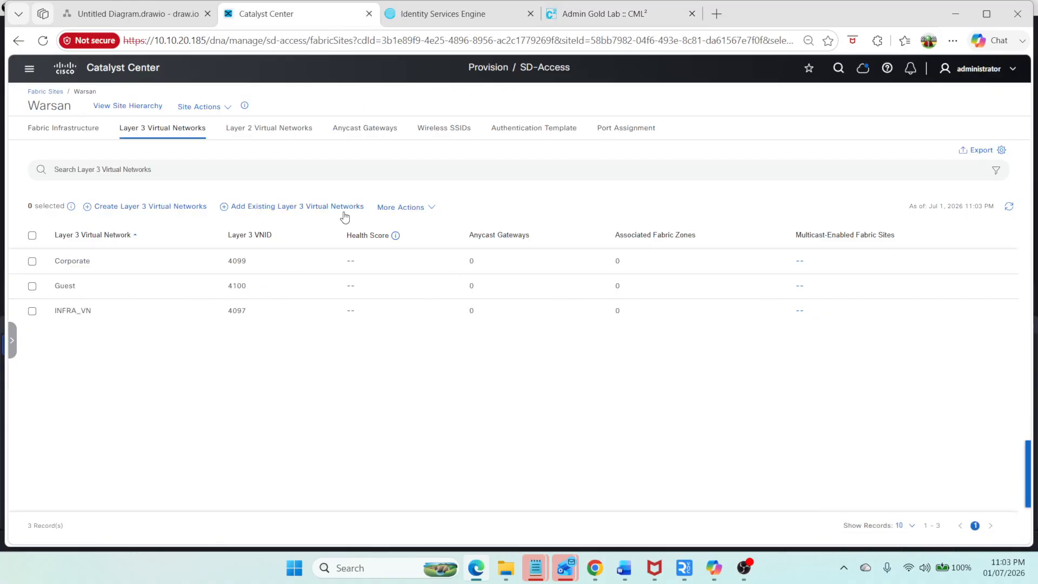
Step: Start creating Warsan anycast gateways for Corporate and Guest and open the IP address pool choices
click(340, 133)
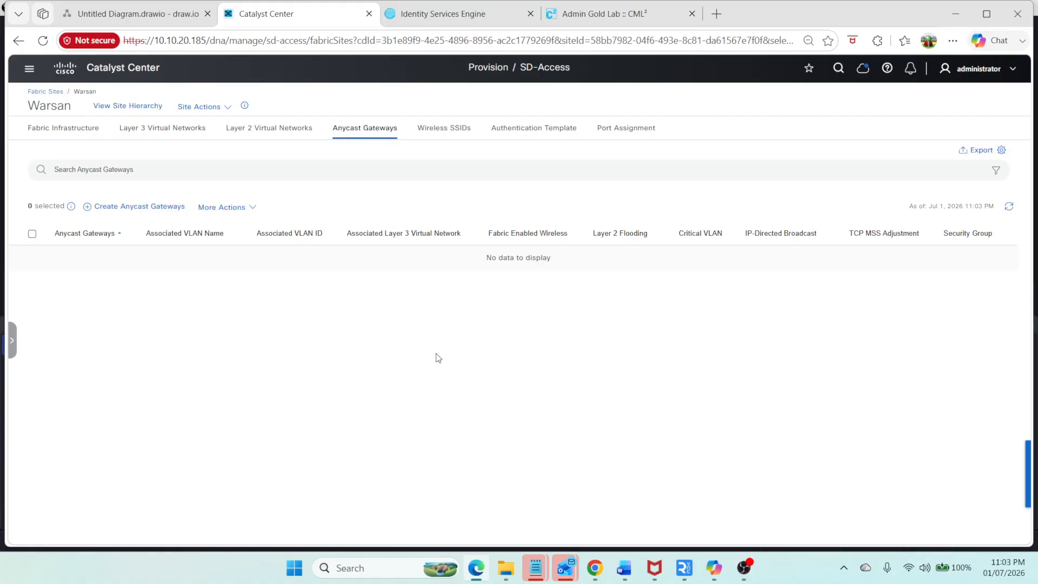
click(145, 208)
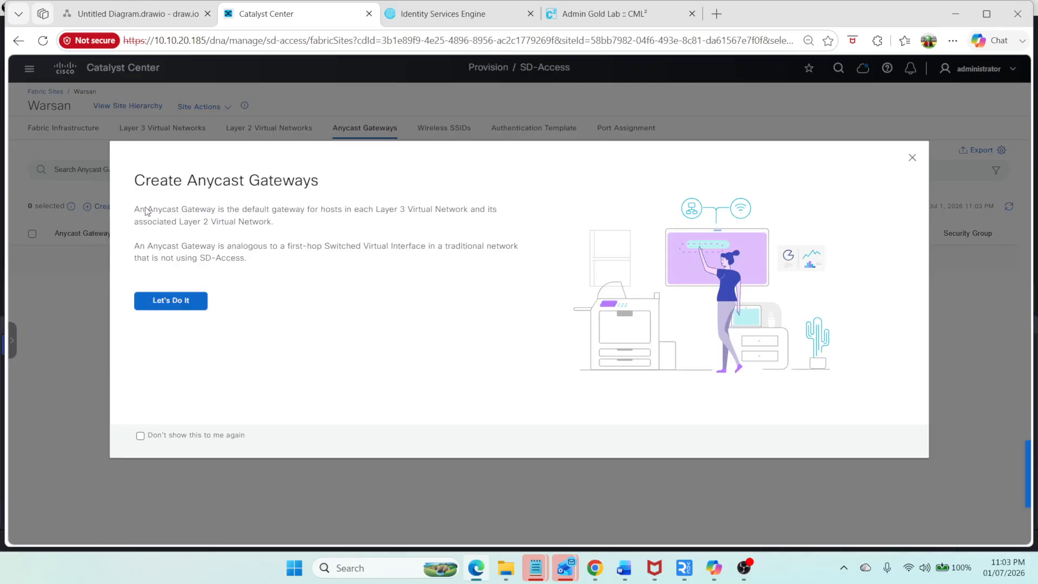
click(182, 302)
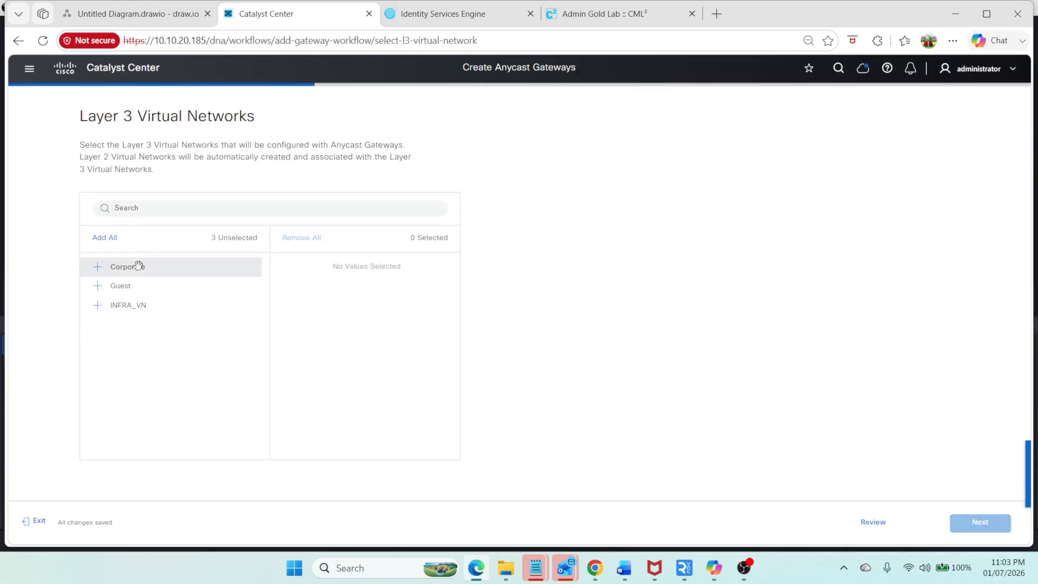
drag(139, 266, 309, 288)
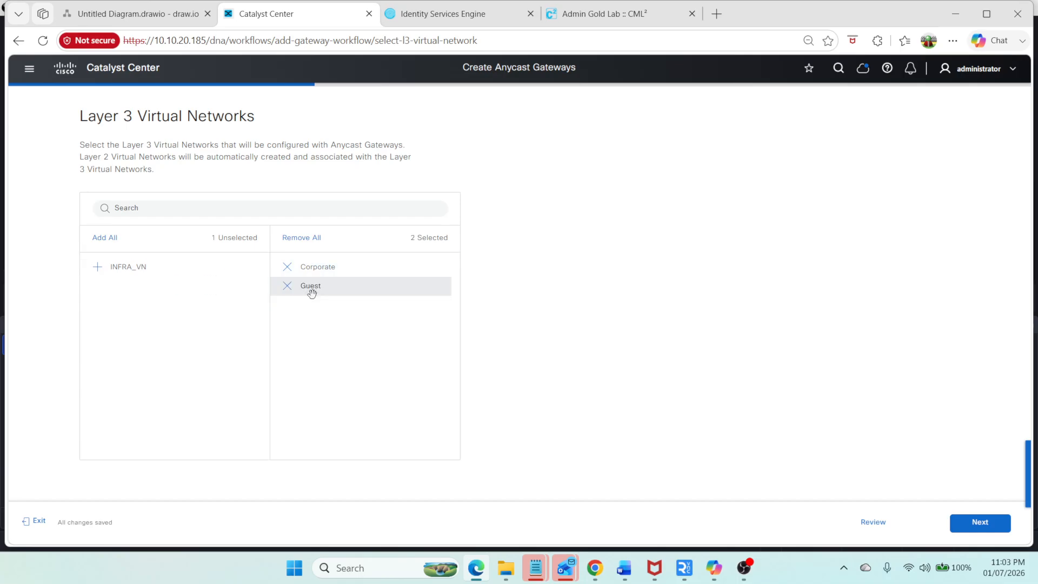
click(980, 522)
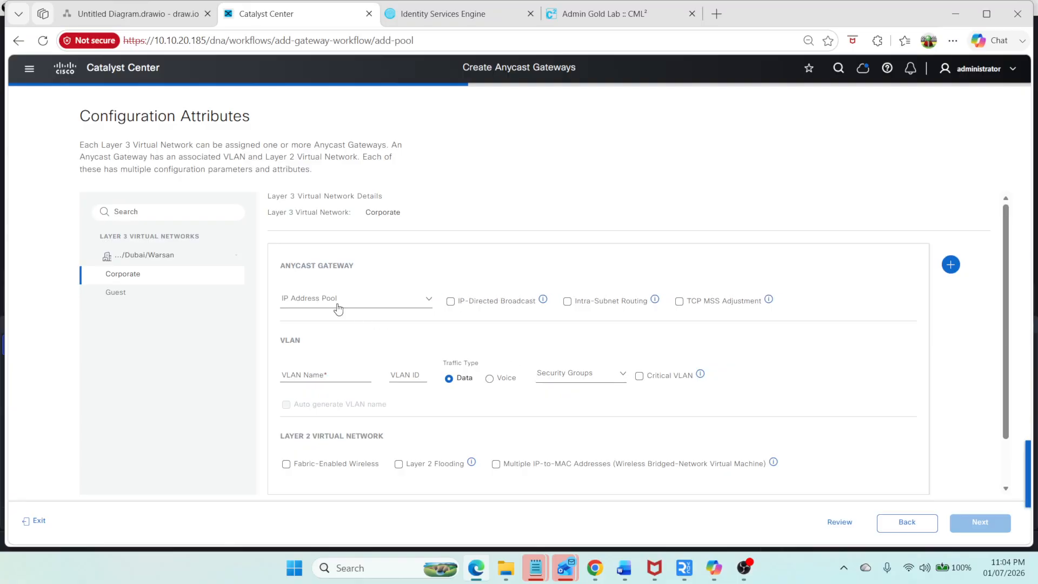
click(424, 301)
click(406, 298)
Step: Open the design network settings and browse the server settings of Dubai and Global
click(28, 67)
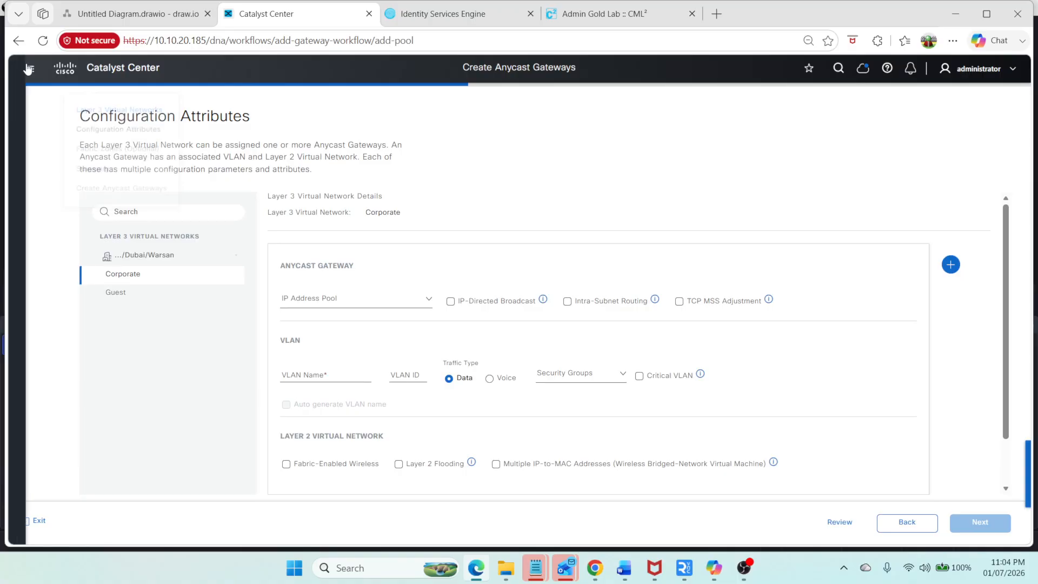
mouse_move(65, 121)
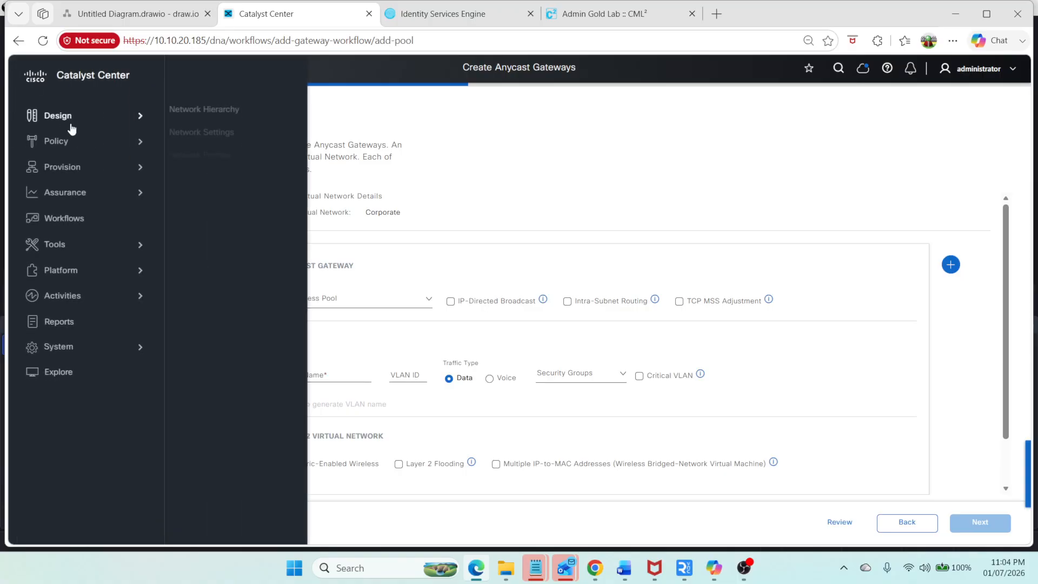
click(216, 132)
click(541, 329)
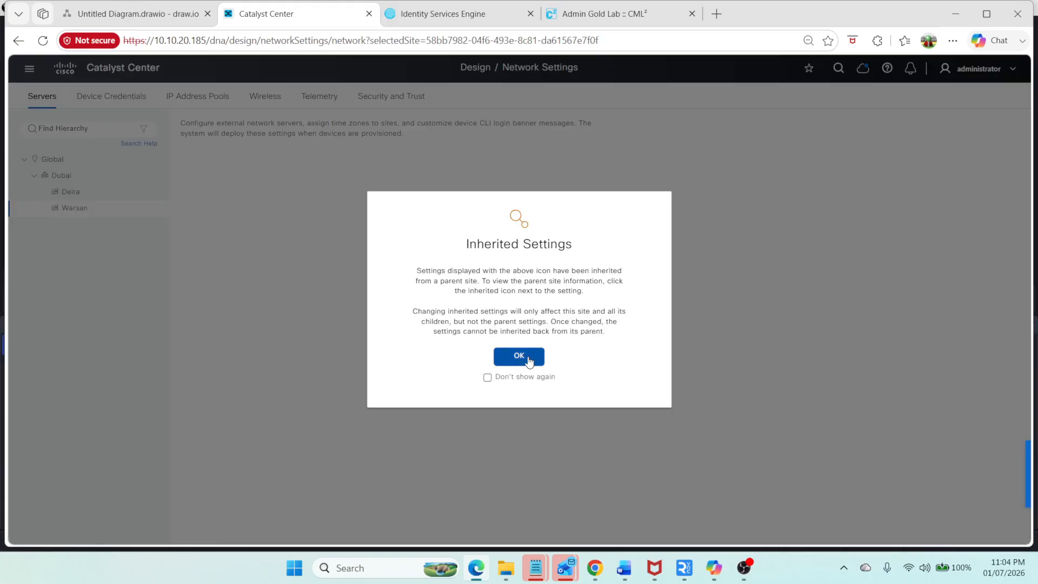
click(529, 362)
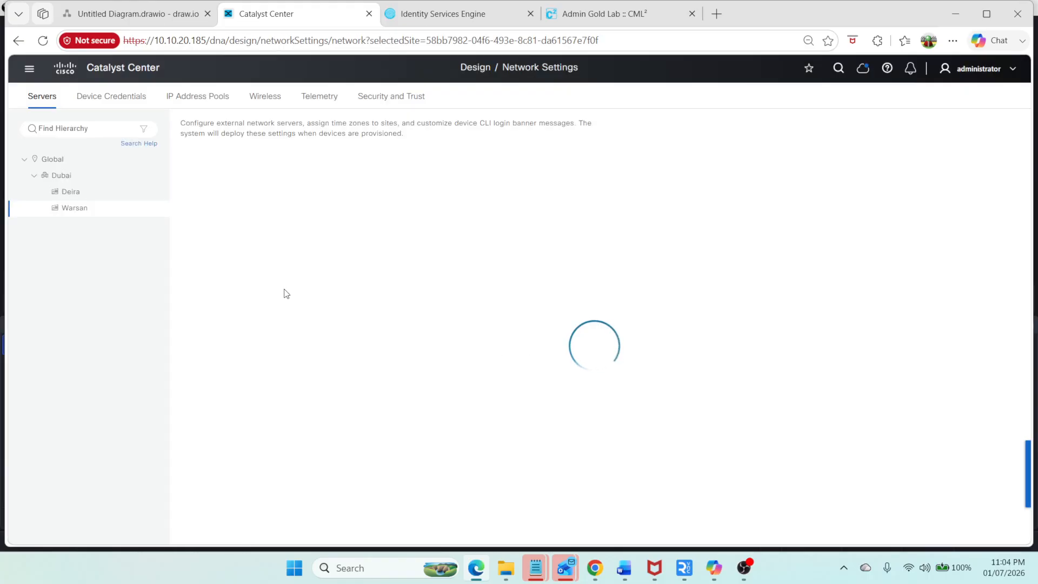
click(58, 174)
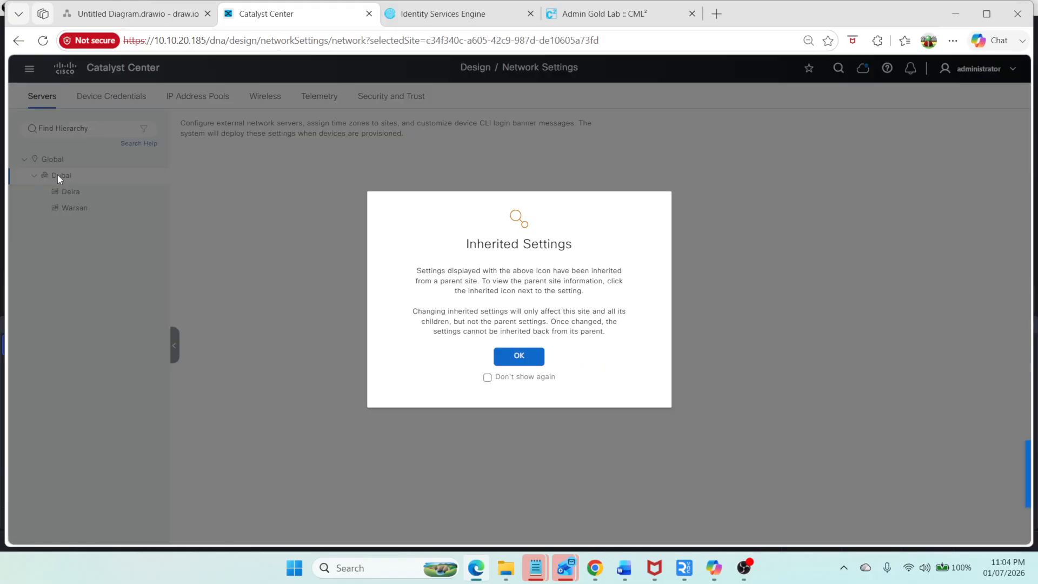
click(519, 356)
click(89, 158)
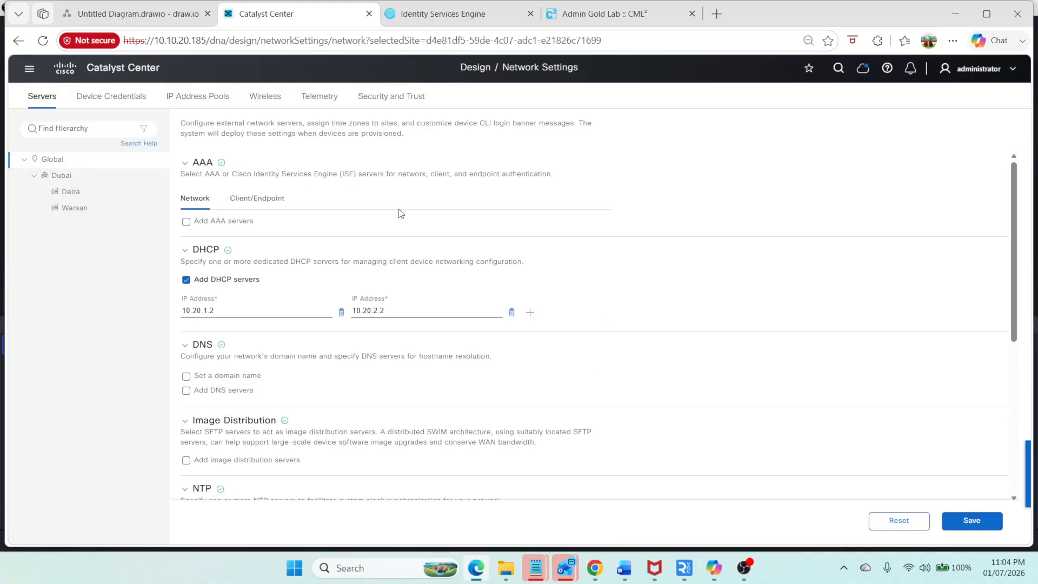
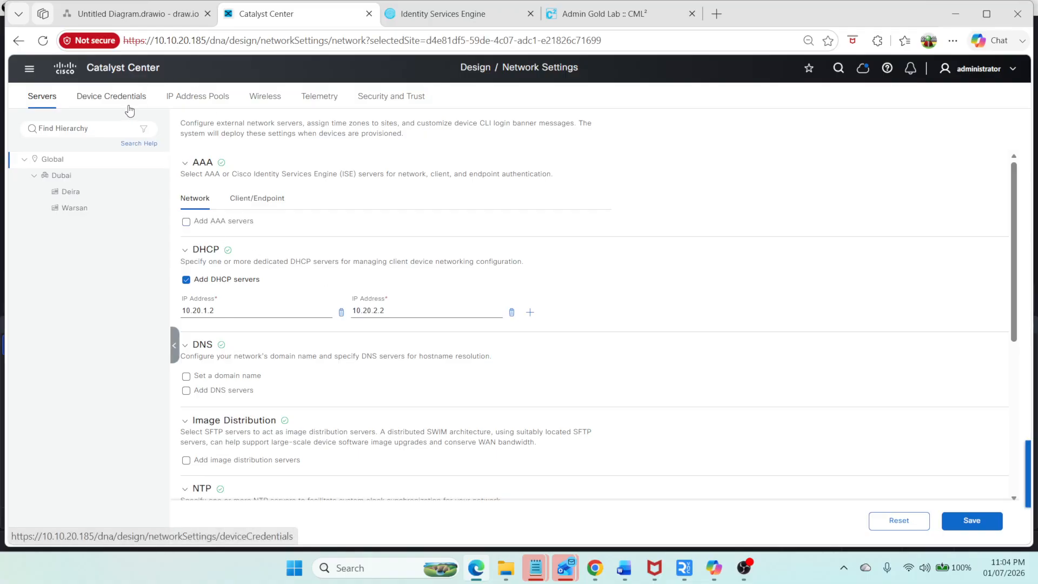
Step: Create a global IP address pool named Global_Pool with subnet 10.50.0.0 and prefix /16
click(208, 103)
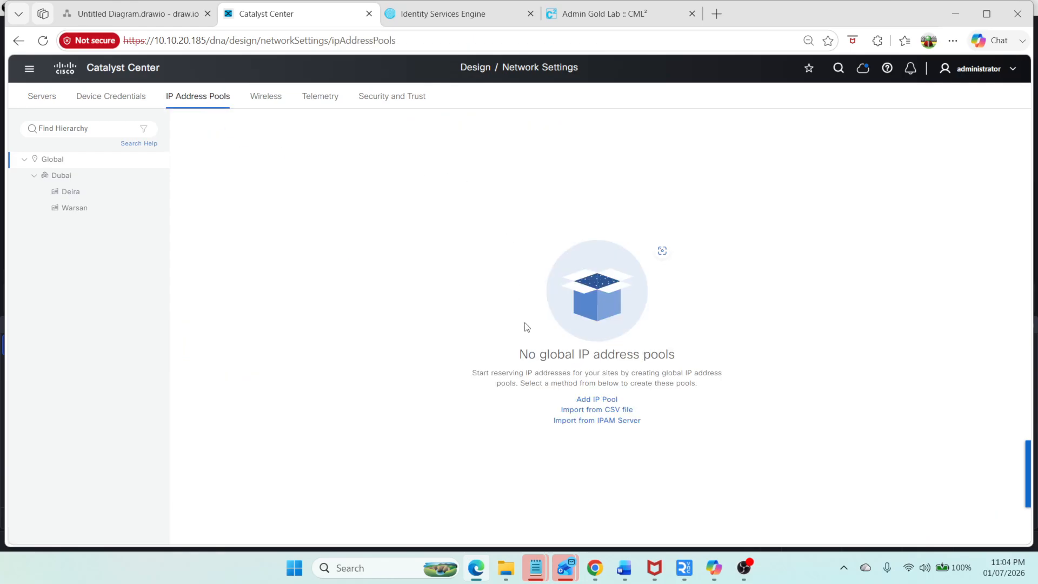
click(604, 400)
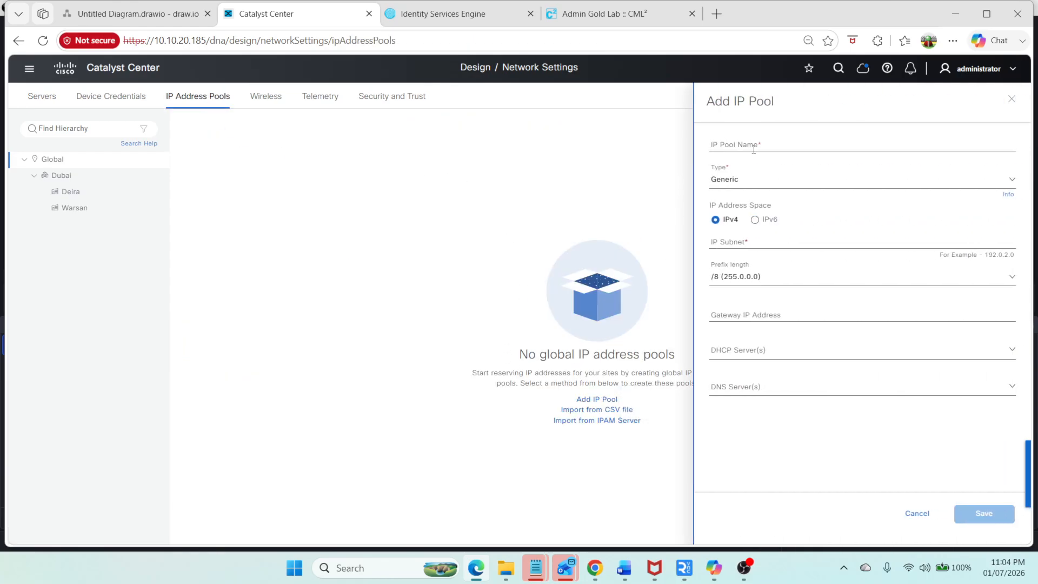
click(753, 146)
click(755, 239)
text(10.50.0)
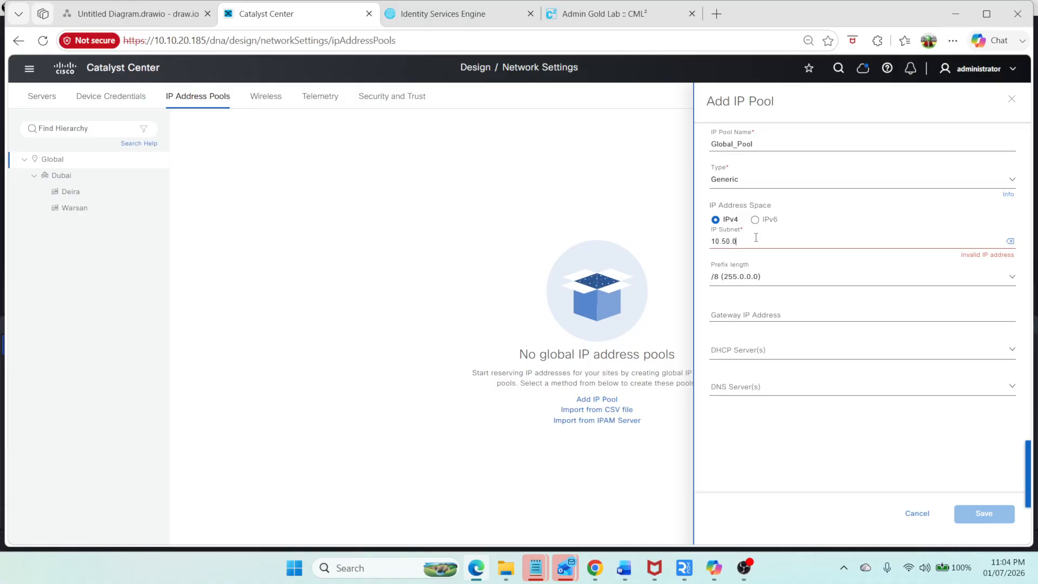
text(.0)
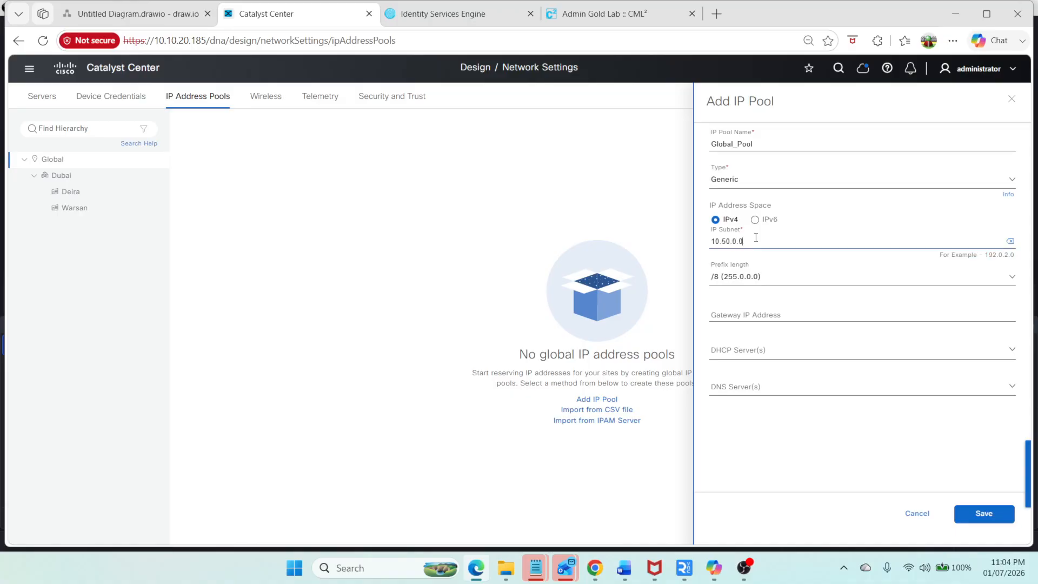
click(764, 280)
text(/)
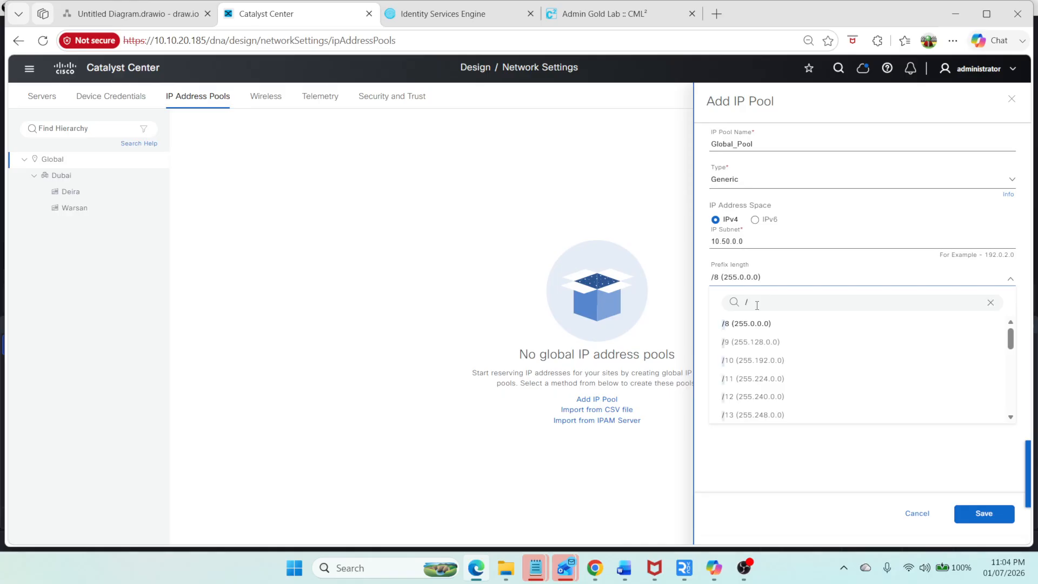
text(16)
click(757, 325)
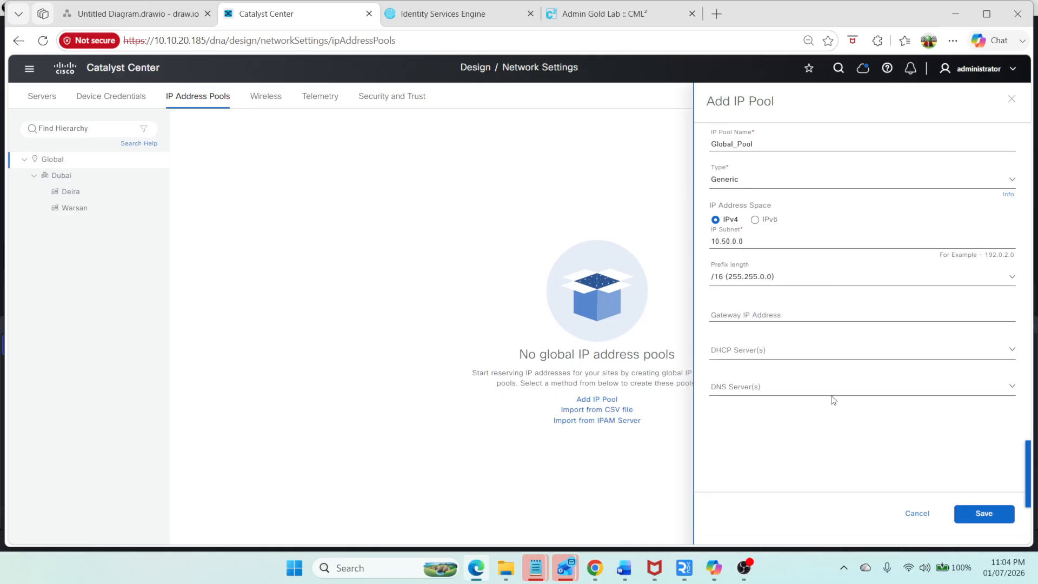
click(983, 513)
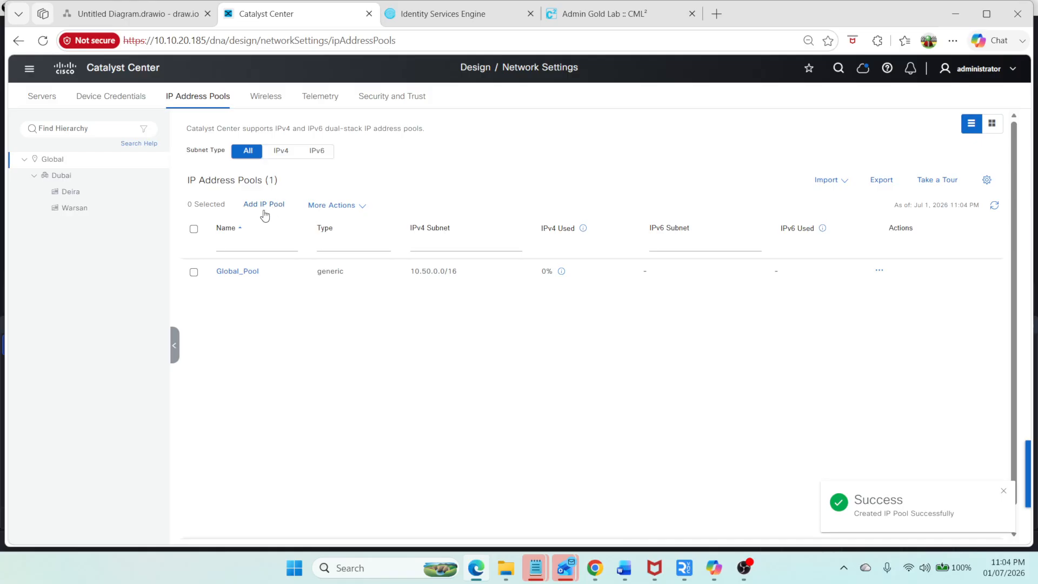
Step: Consult the network diagram, then add a second global pool named Transit_Pool with subnet 10.1.0.0/16
click(125, 7)
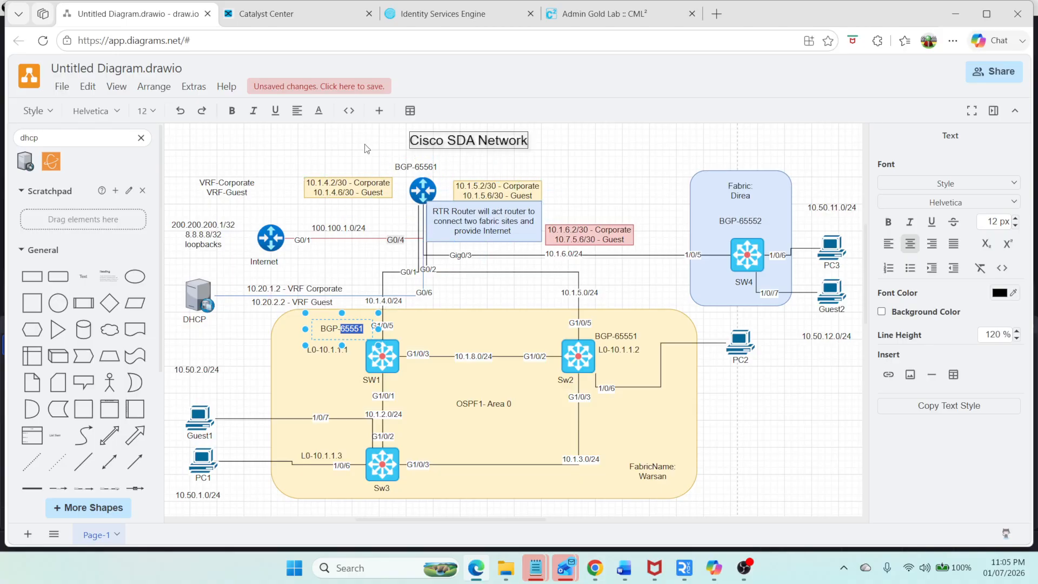
click(293, 11)
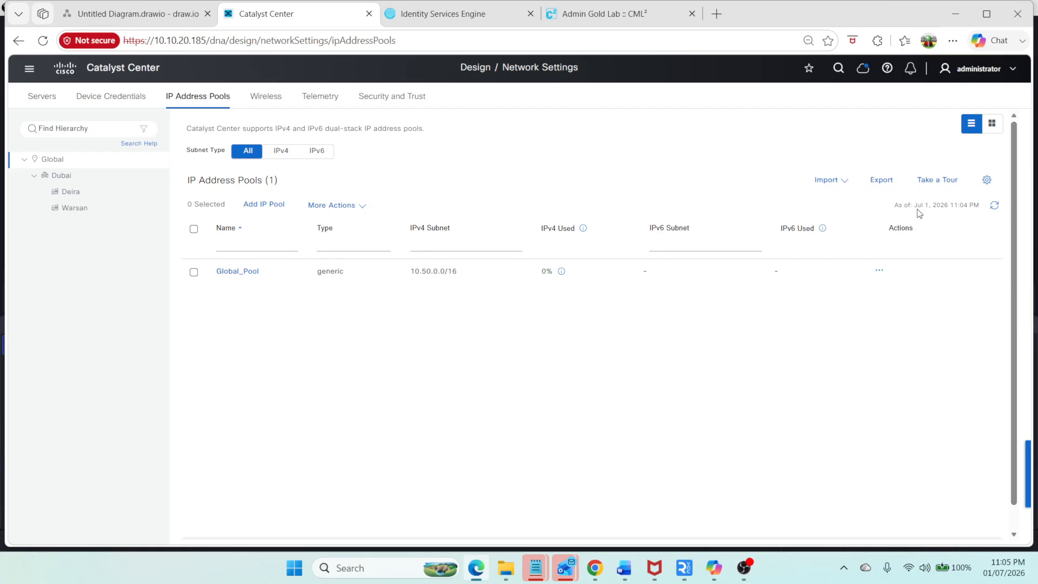
click(353, 205)
click(276, 205)
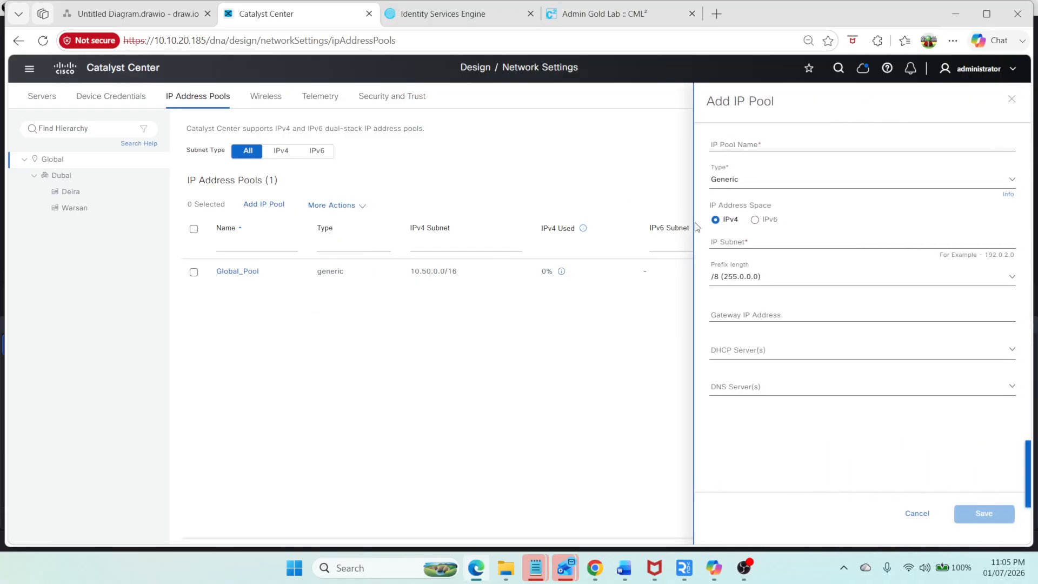
click(778, 143)
text(Transit_Pool)
click(747, 241)
text(10.1)
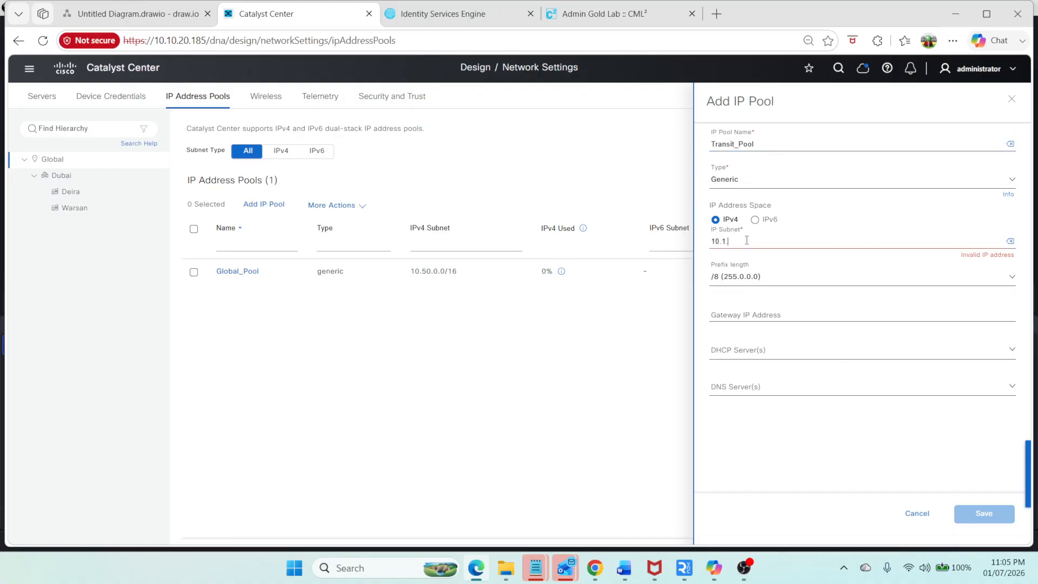
text(.0.0)
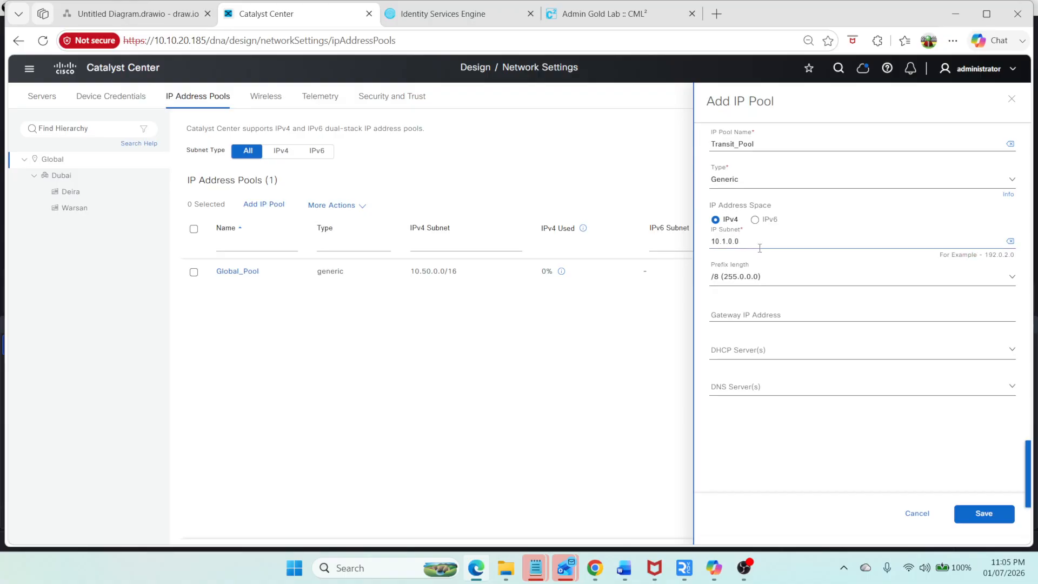
click(742, 280)
text(1)
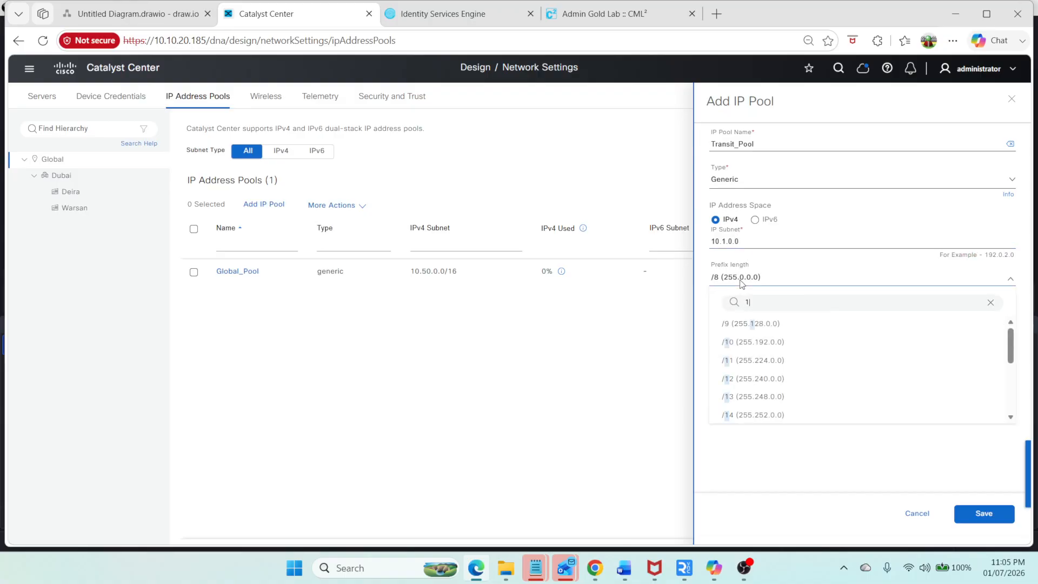
text(/1)
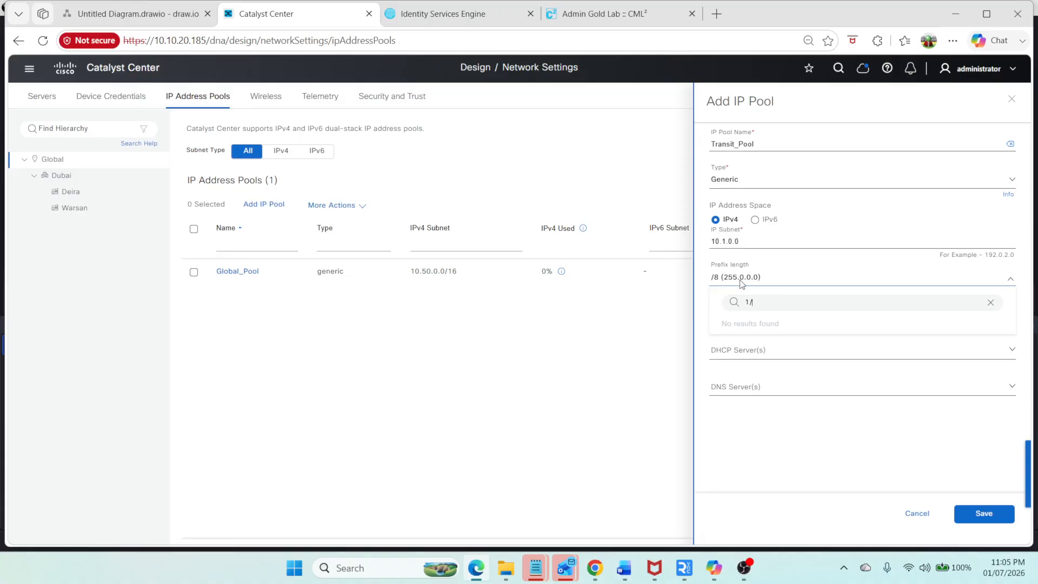
key(BackSpace)
click(764, 327)
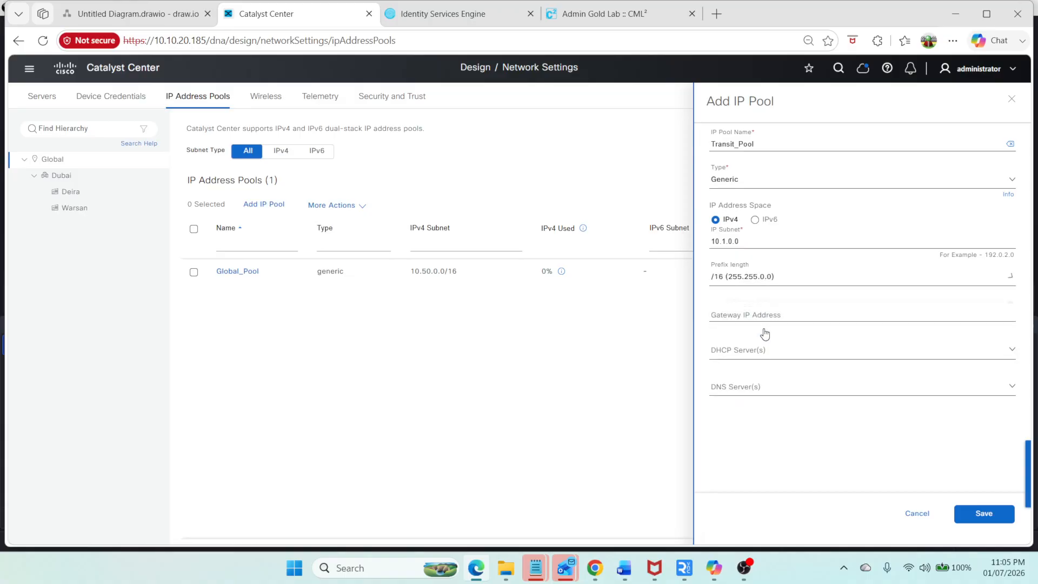
click(991, 518)
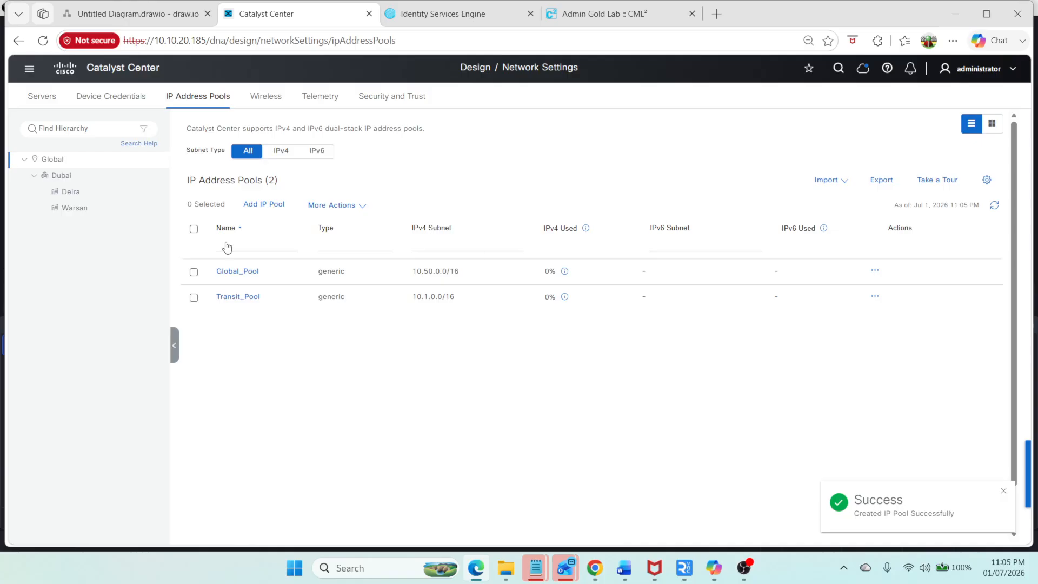
Step: Check the IP address pools of the Dubai, Deira and Warsan sites, dismissing the inherited settings notices
click(111, 176)
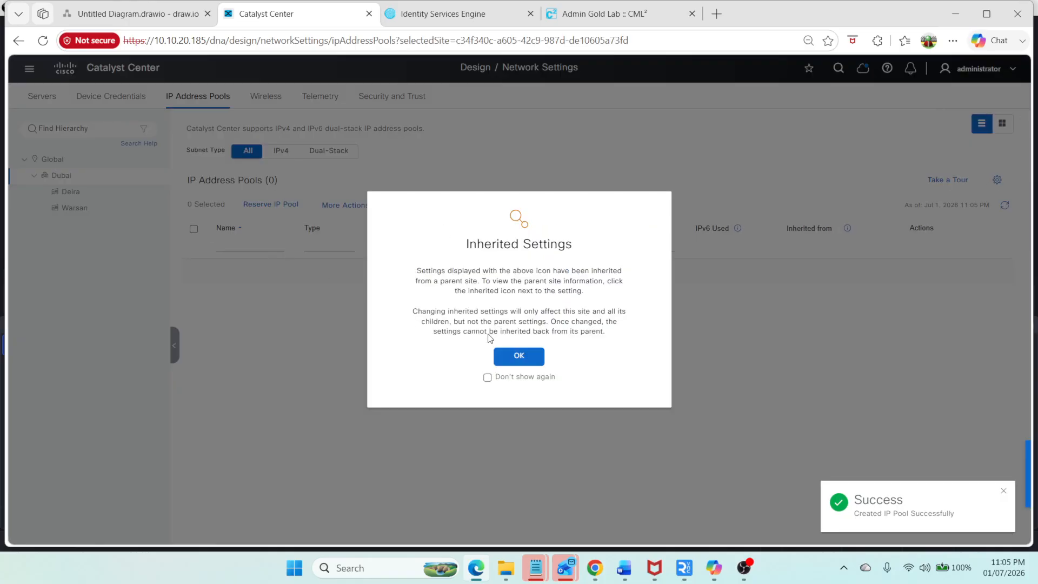
click(519, 355)
click(140, 195)
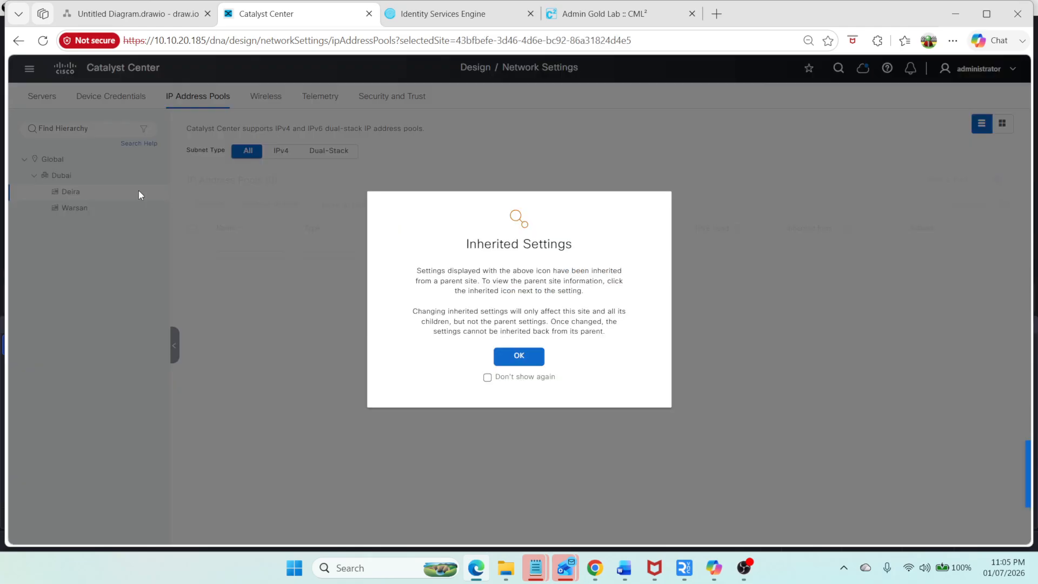
click(519, 355)
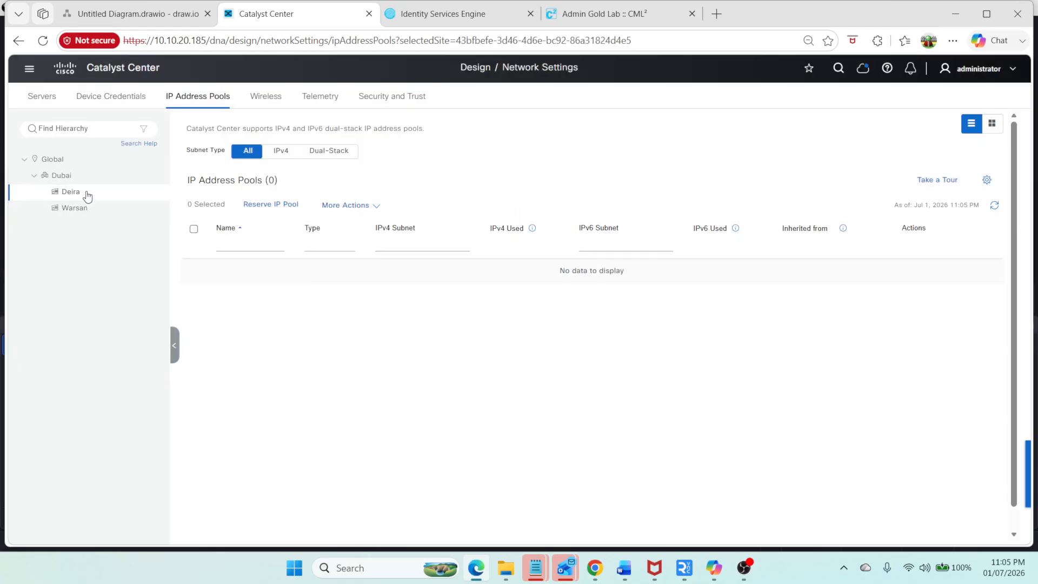
click(80, 210)
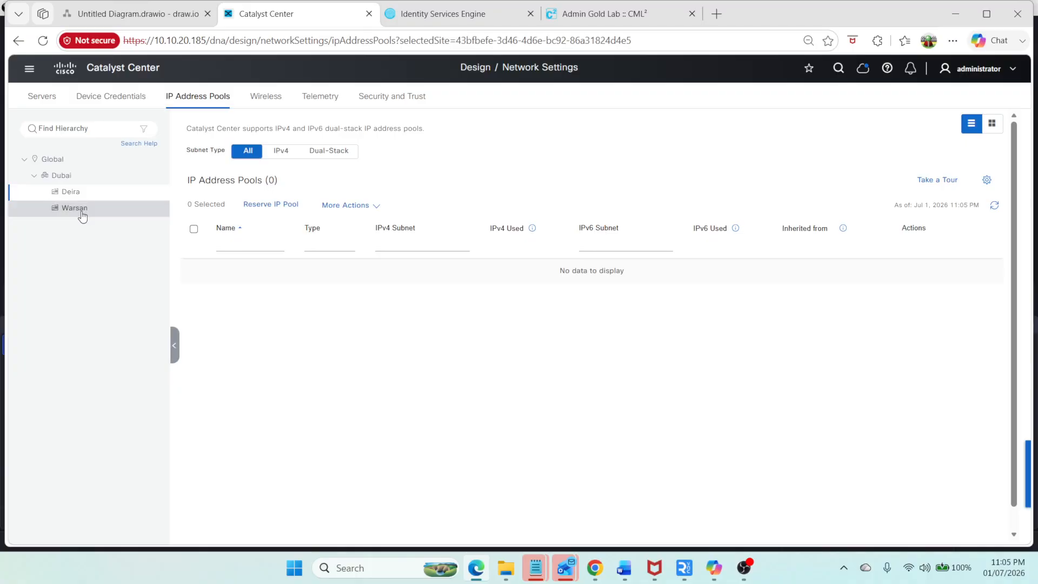
click(518, 356)
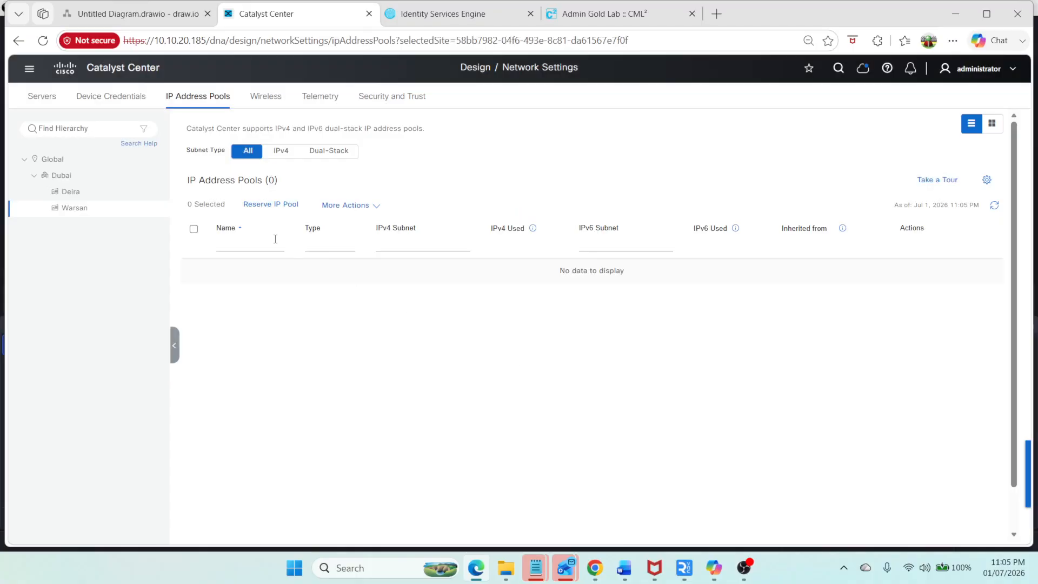
Step: Start reserving a Warsan pool named Warsan_Corporate from Global_Pool with a /24 prefix length
click(280, 205)
click(691, 160)
text(Warsan_Corporate)
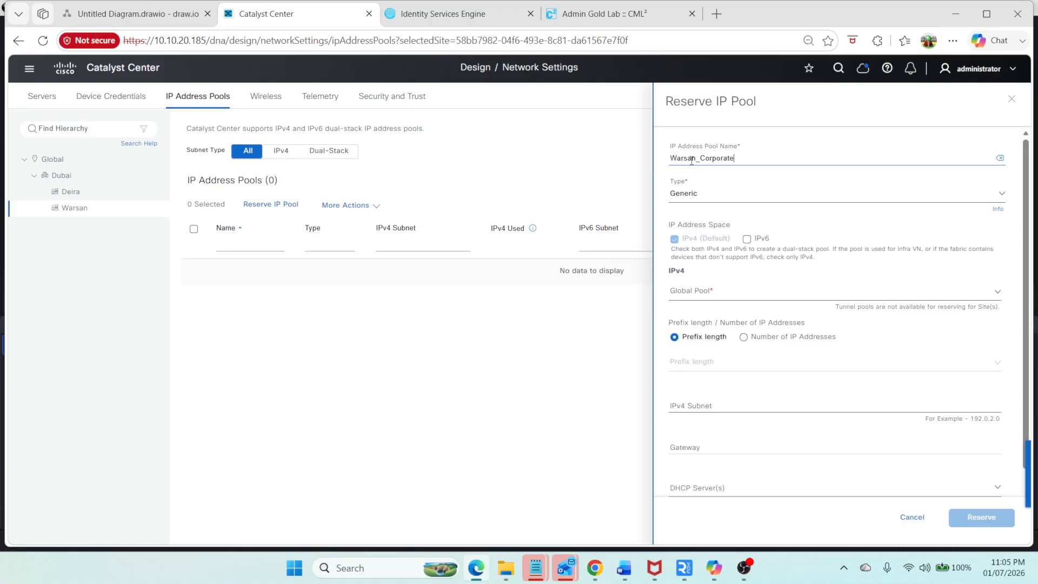
key(ctrl+a)
key(ctrl+c)
click(711, 292)
click(723, 340)
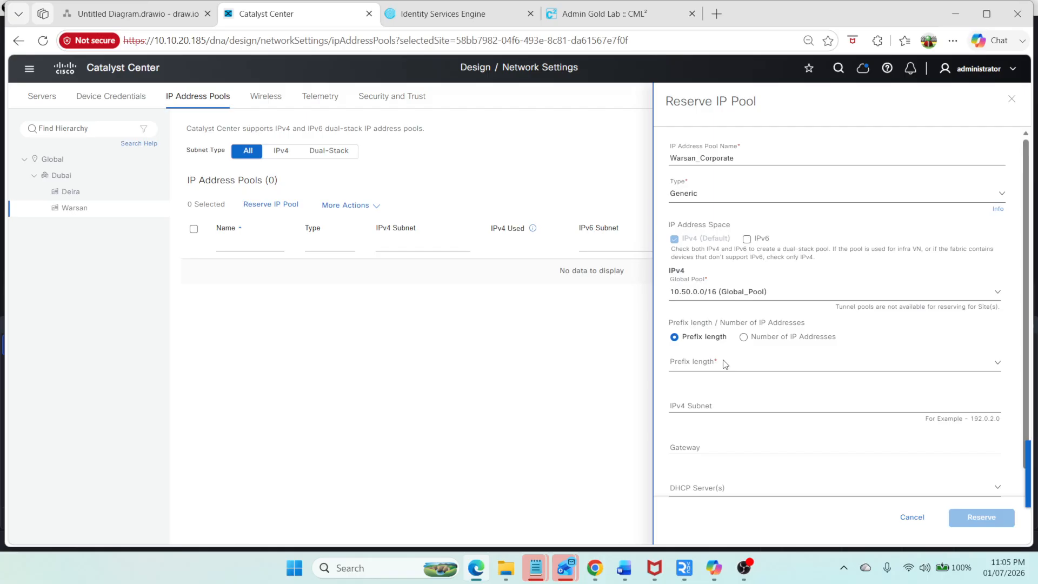
click(725, 363)
text(/24)
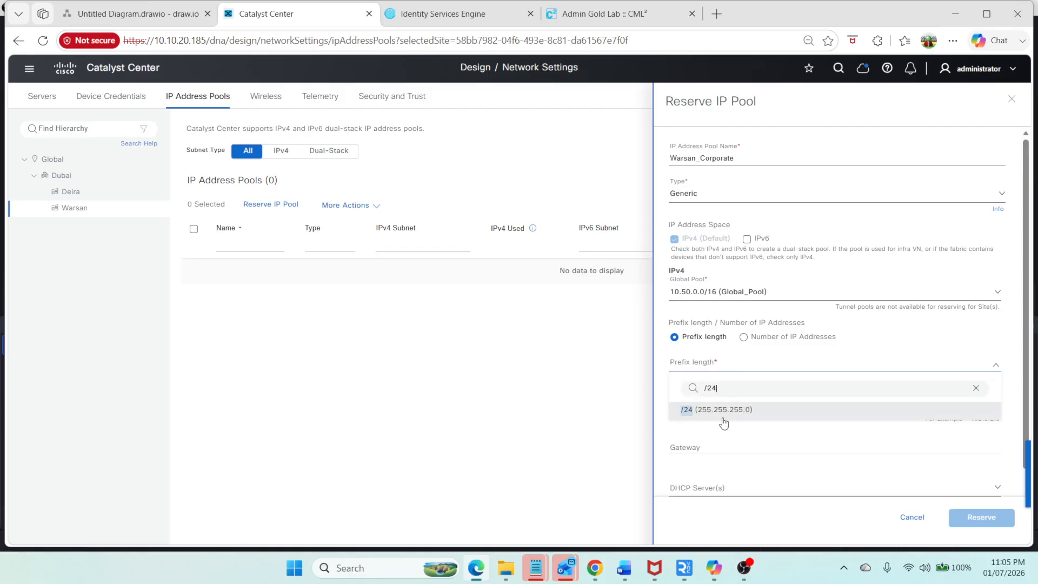
click(722, 410)
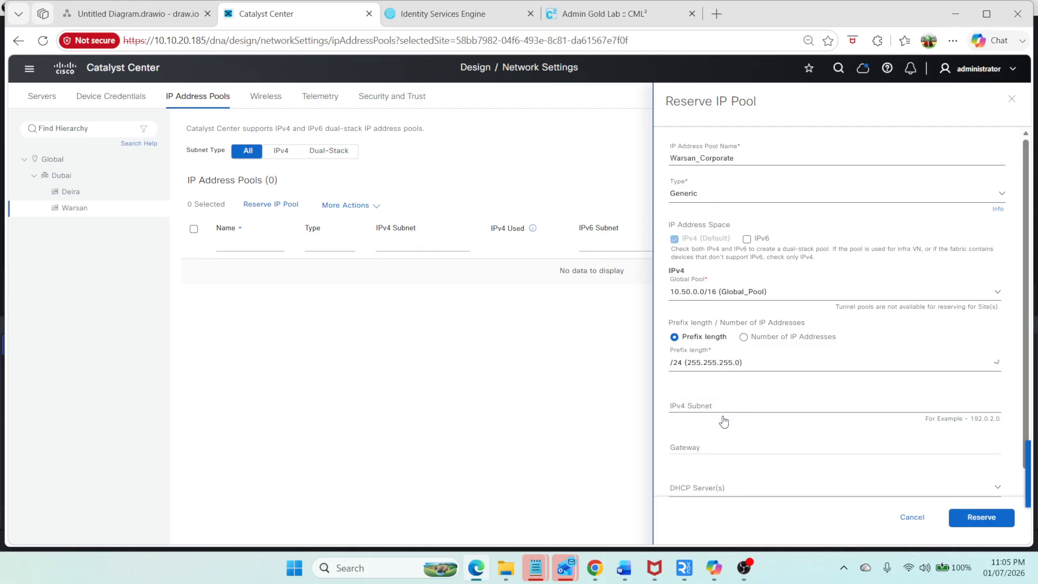
Step: Set subnet 10.50.1.0, gateway 10.50.1.1 and DHCP server 10.20.1.2, then reserve the Warsan_Corporate pool
click(695, 405)
text(10.50)
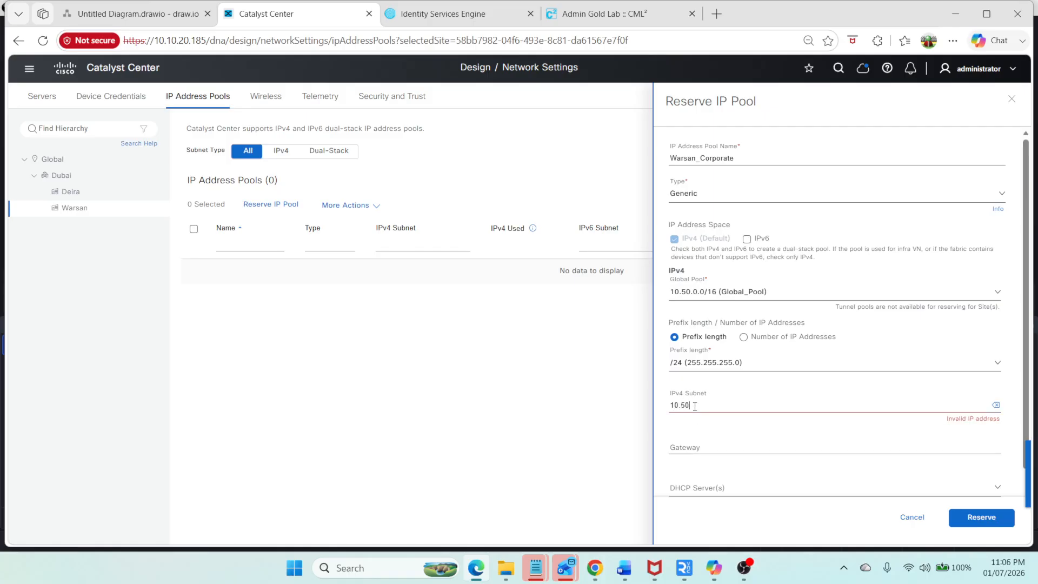
text(.0)
click(715, 445)
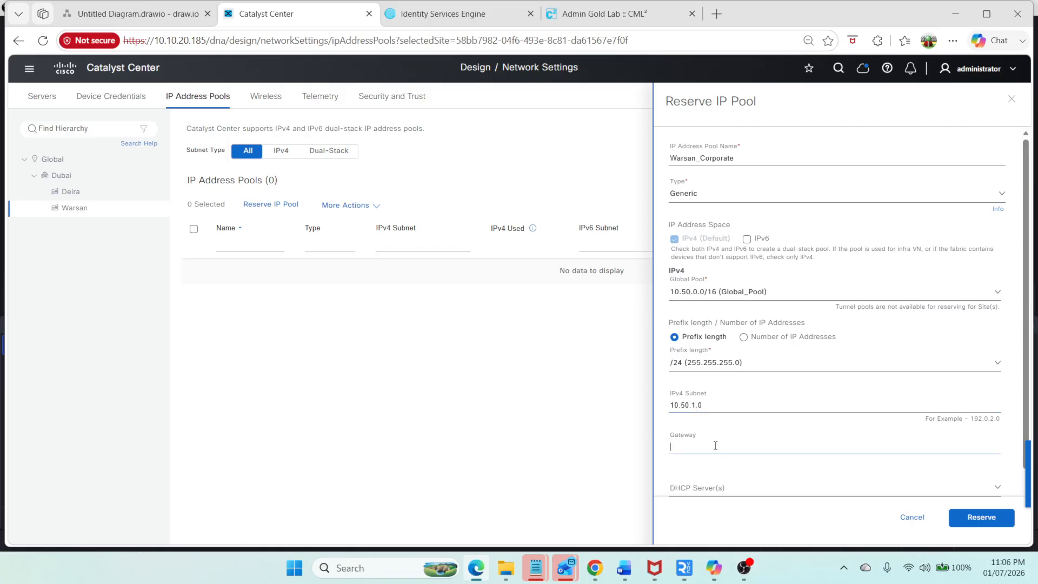
text(10.50.1.1)
scroll(738, 424, down, 1)
click(720, 420)
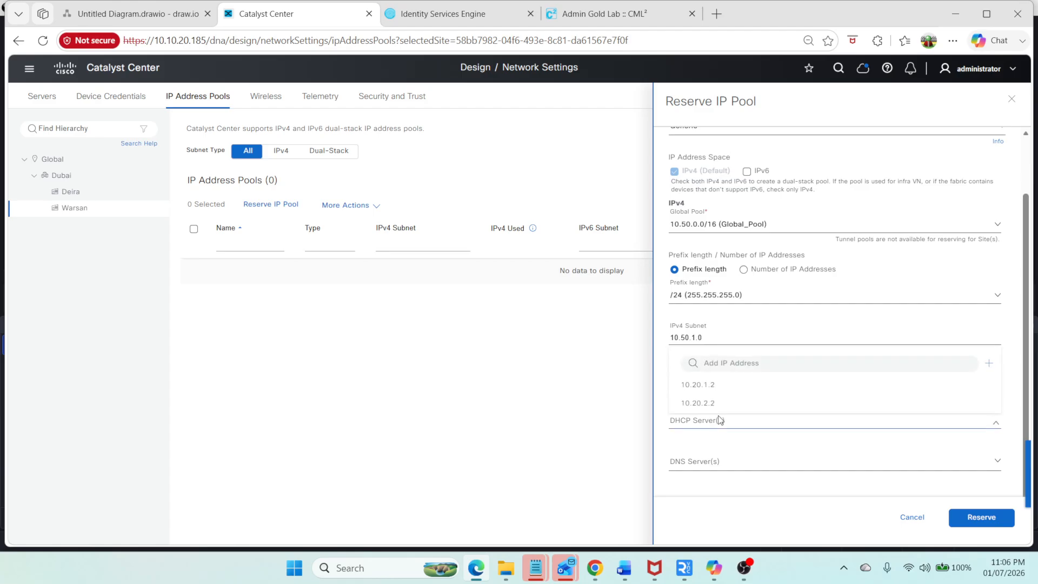
click(703, 385)
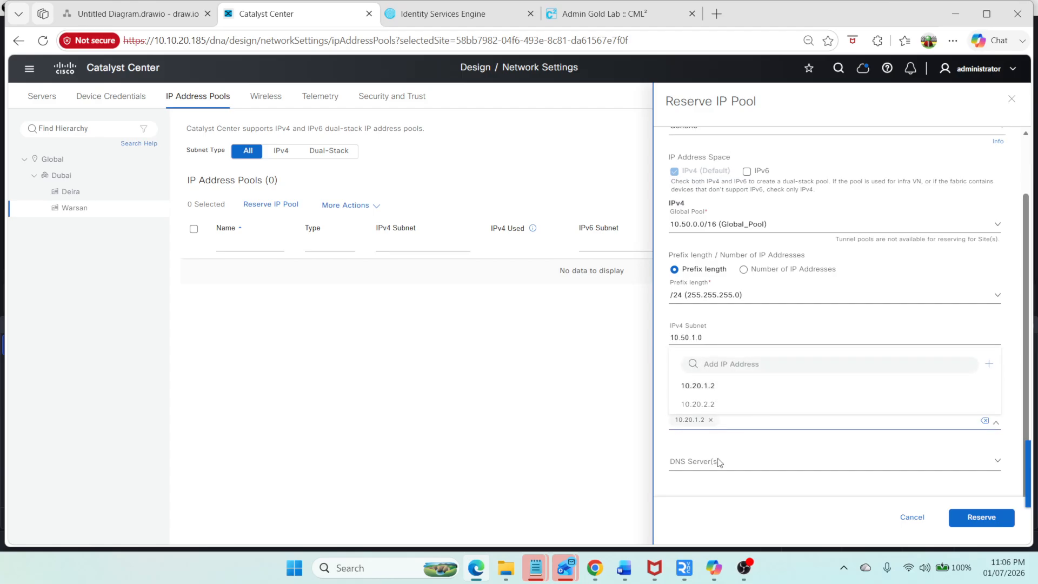
click(667, 459)
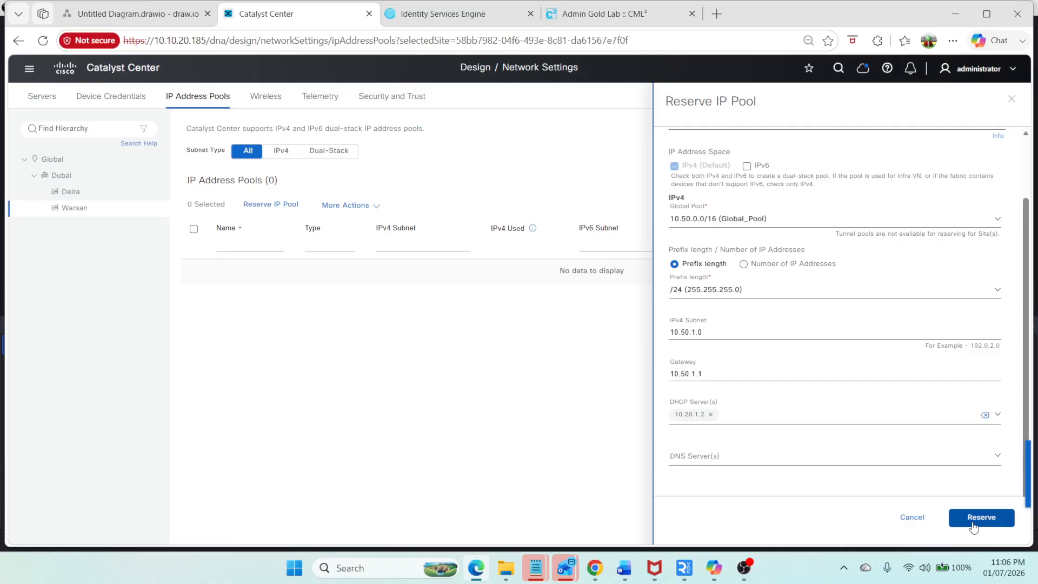
click(972, 522)
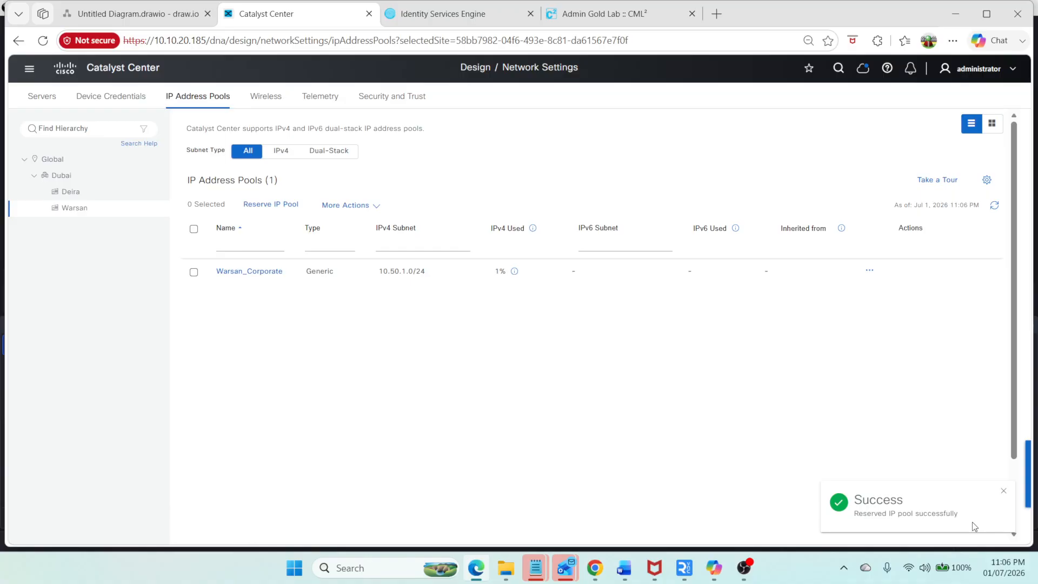
Step: Start reserving a Warsan pool named Warsan_Guest from Global_Pool with a /24 prefix length
click(292, 206)
click(695, 157)
text(Guest_)
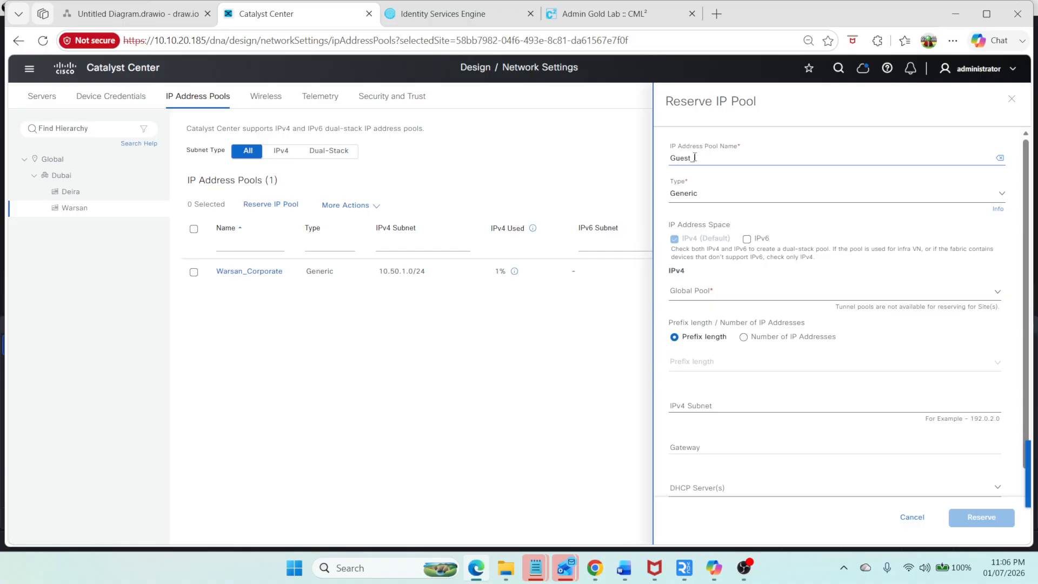
key(BackSpace)
key(BackSpace)
key(BackSpace)
key(BackSpace)
key(BackSpace)
key(ctrl+v)
key(BackSpace)
click(692, 292)
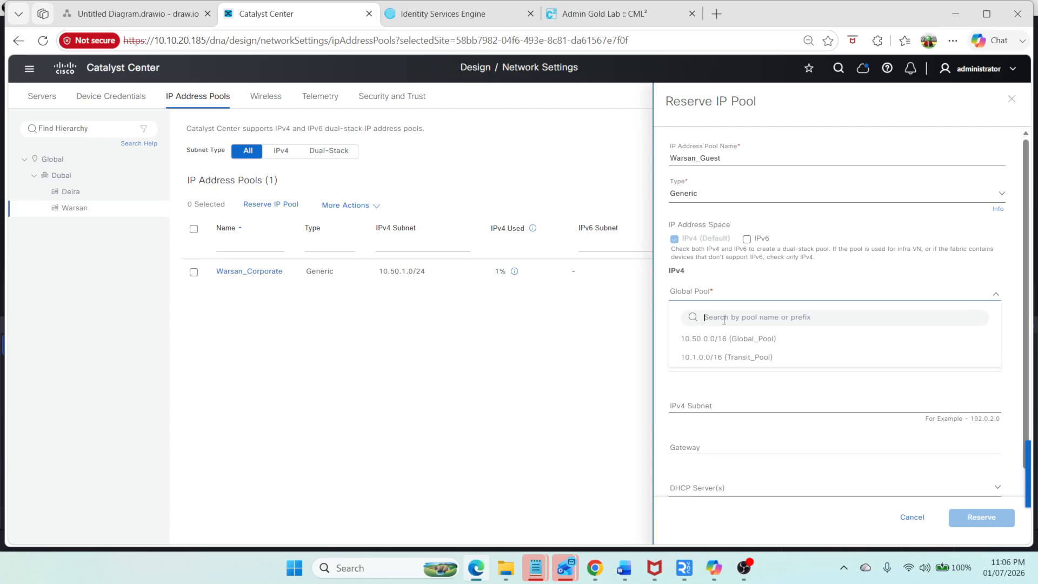
click(727, 339)
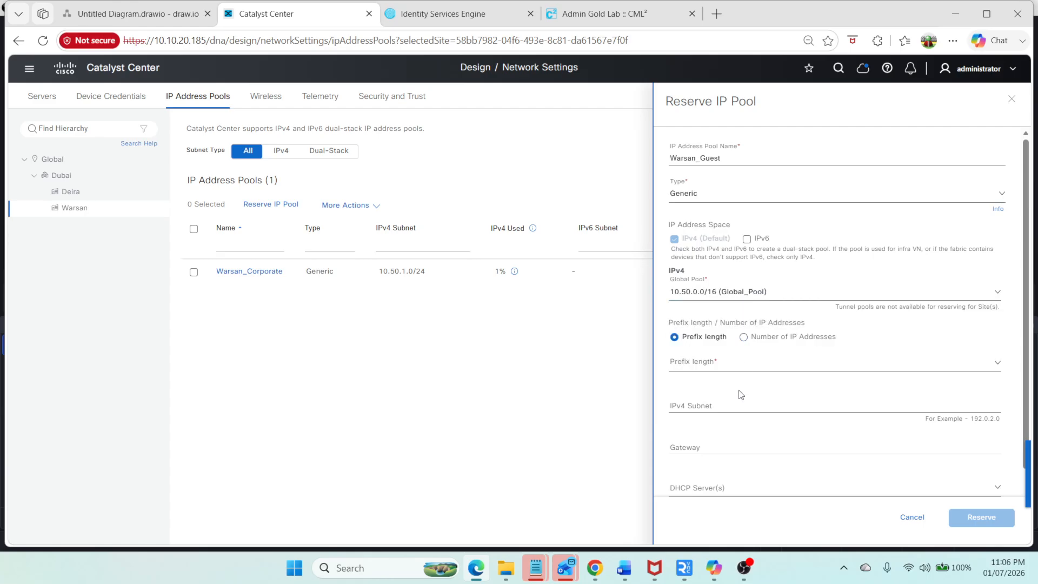
click(728, 369)
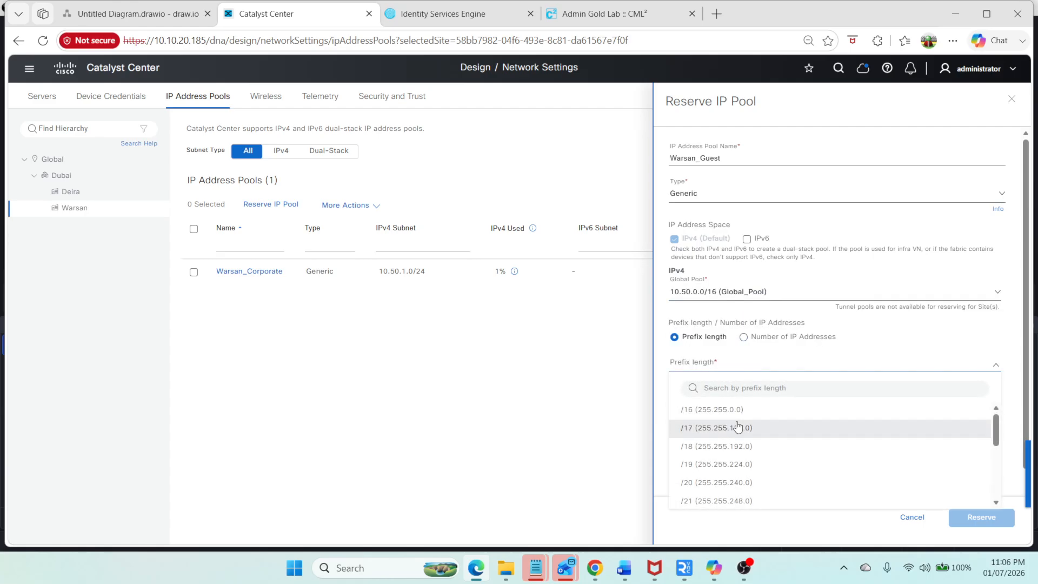
text(/24)
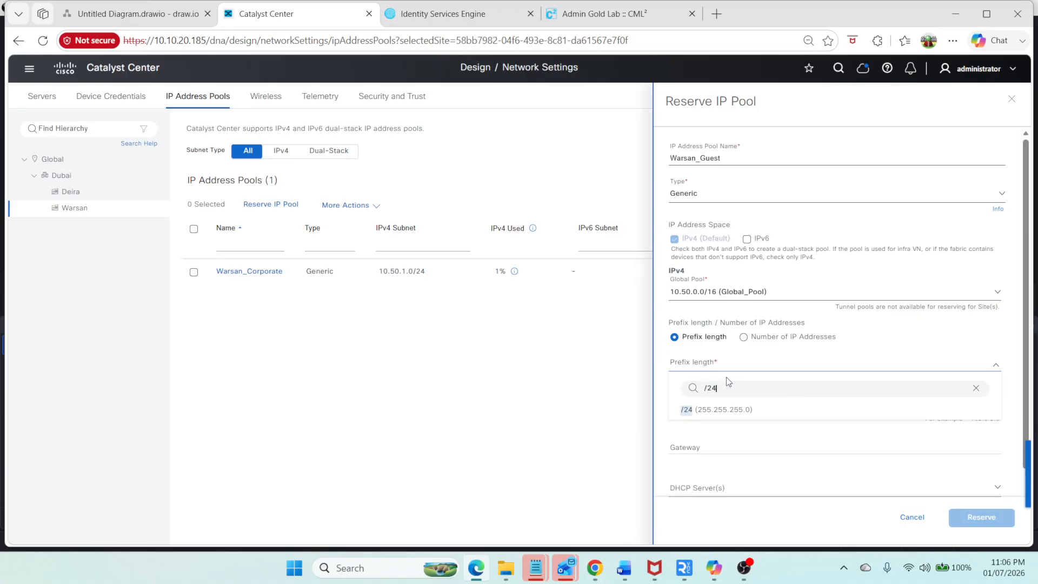
click(741, 406)
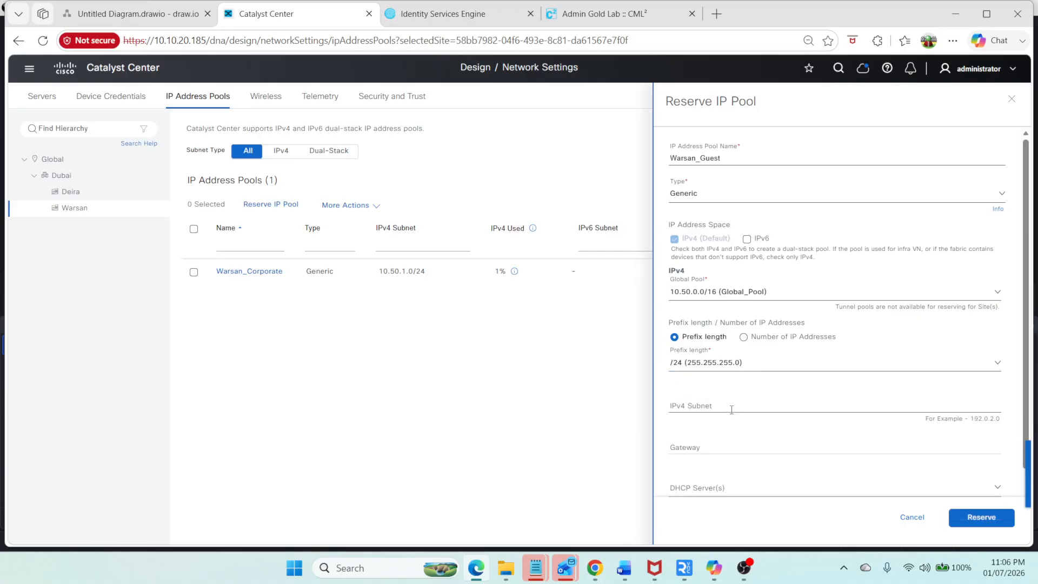
Step: Set subnet 10.50.2.0, gateway 10.50.2.1 and DHCP server 10.20.2.2, then reserve the Warsan_Guest pool
click(730, 409)
text(10)
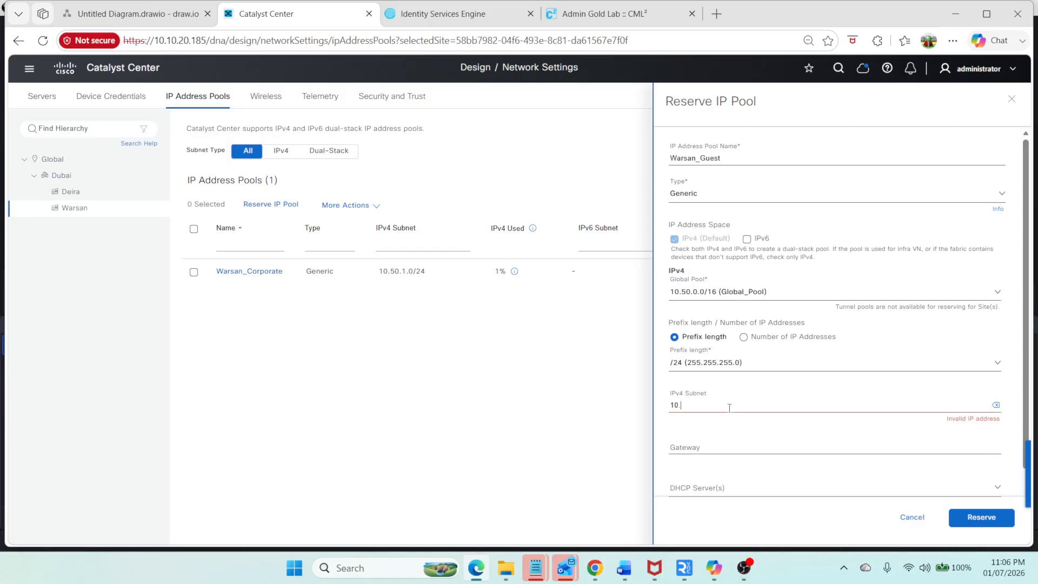
text(.50.2.0)
click(704, 443)
text(10.)
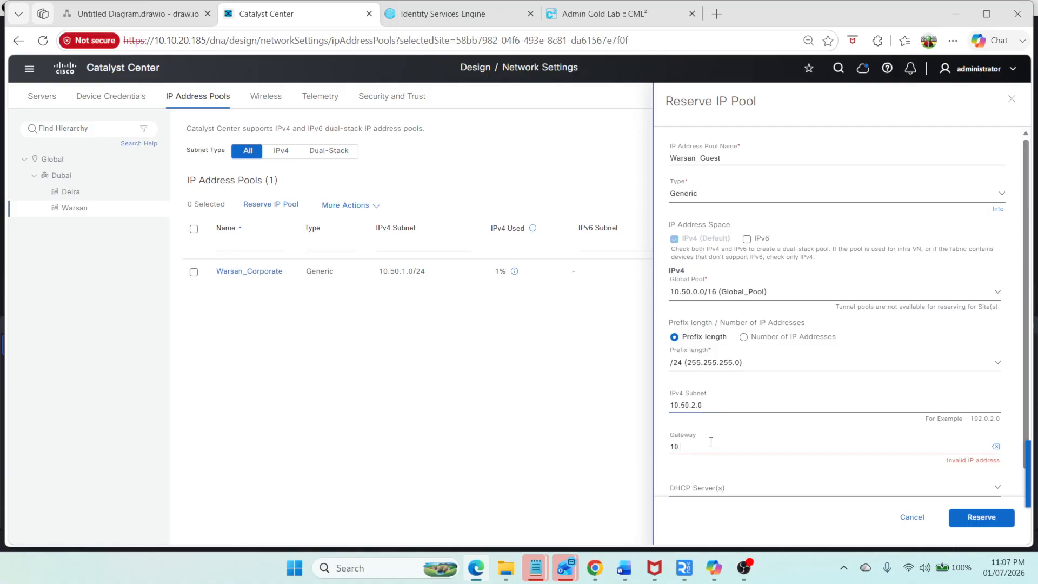
text(50.2.1)
scroll(856, 498, down, 1)
click(689, 422)
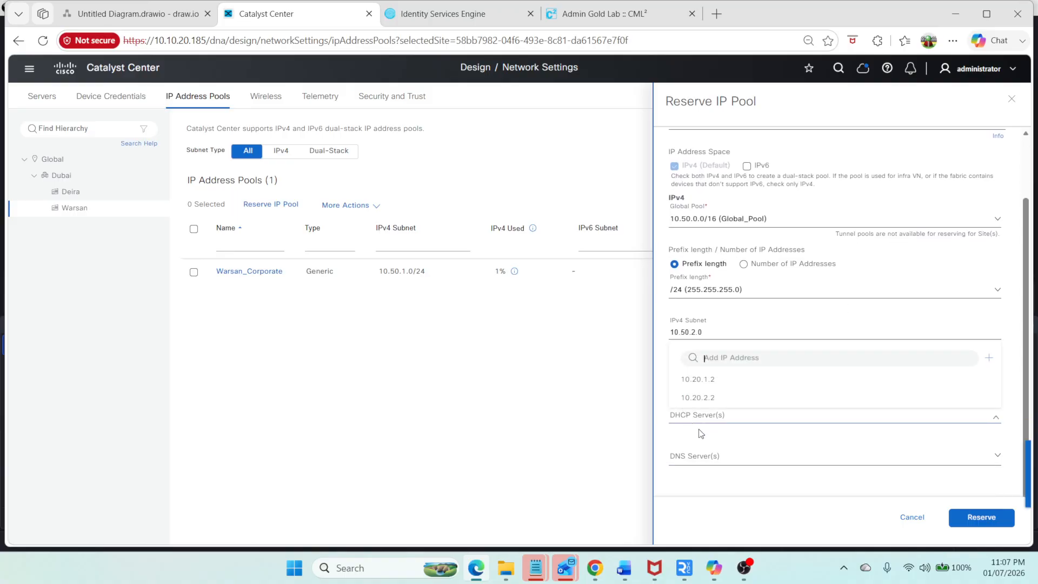
click(721, 385)
click(716, 400)
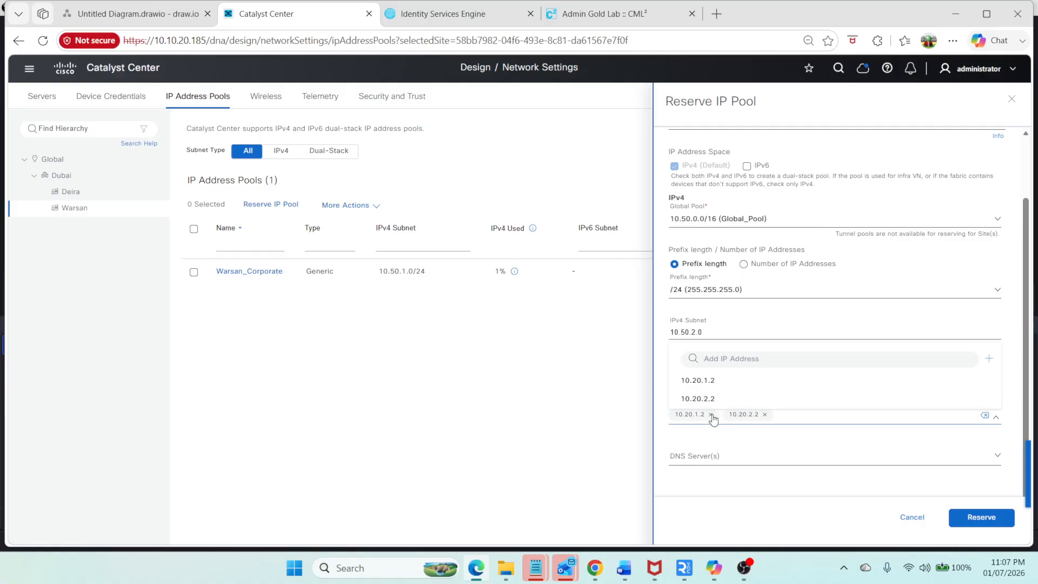
click(710, 414)
click(1006, 481)
click(968, 518)
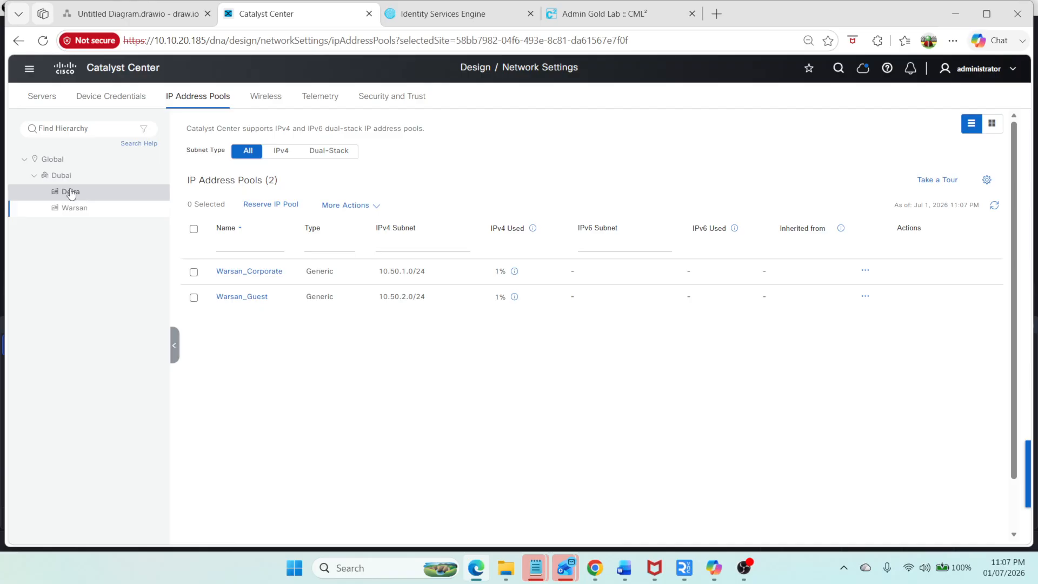
Step: Open the Warsan fabric site under SD-Access provisioning and start creating anycast gateways
click(30, 69)
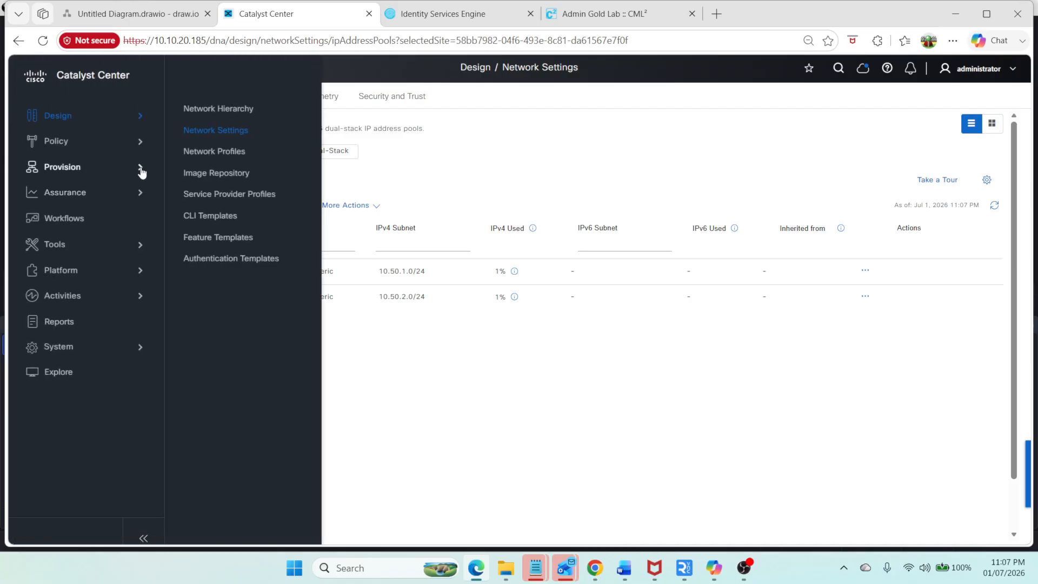
mouse_move(138, 166)
click(219, 229)
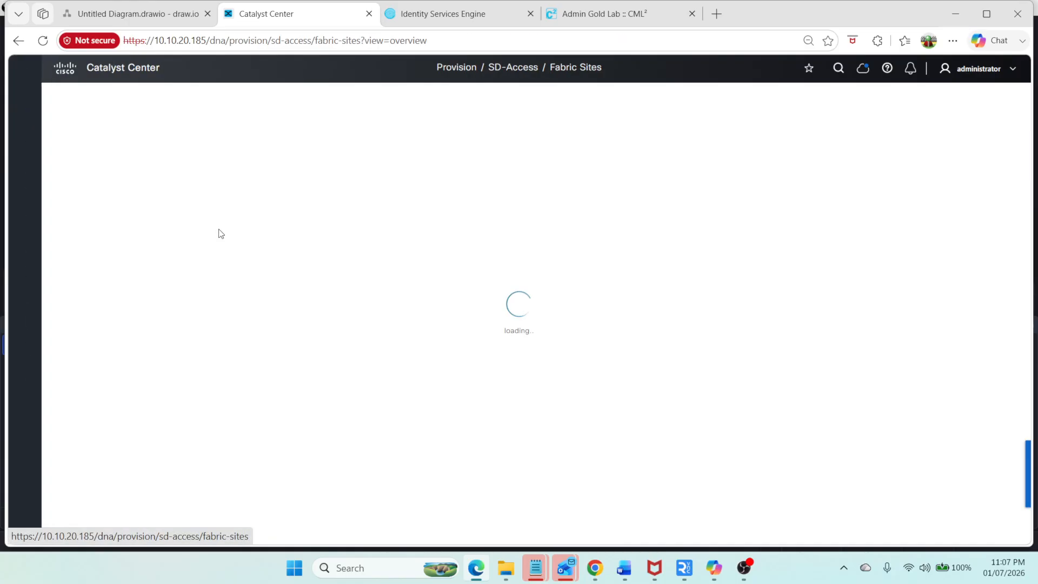
scroll(488, 233, down, 4)
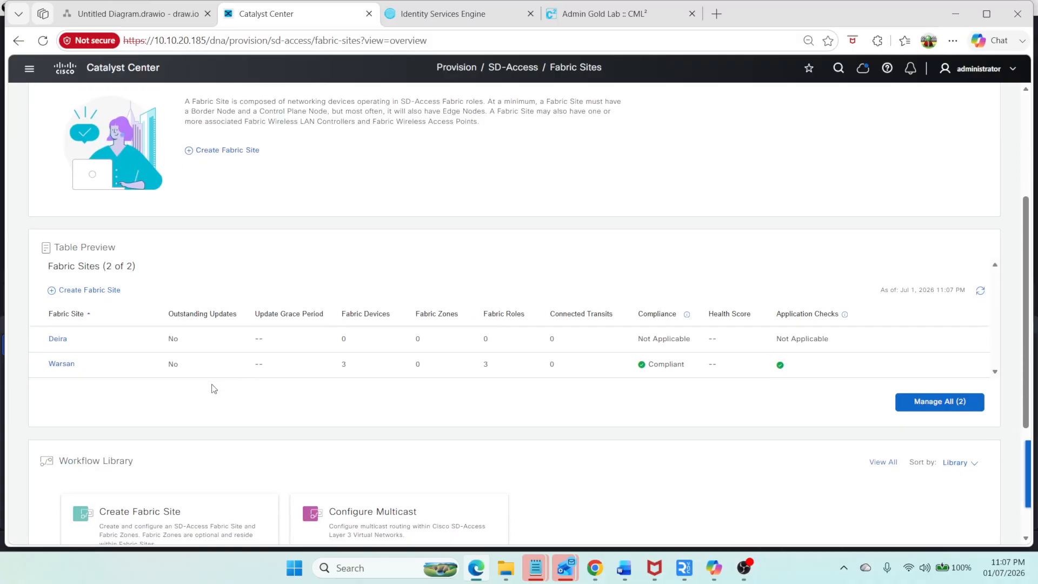
click(69, 365)
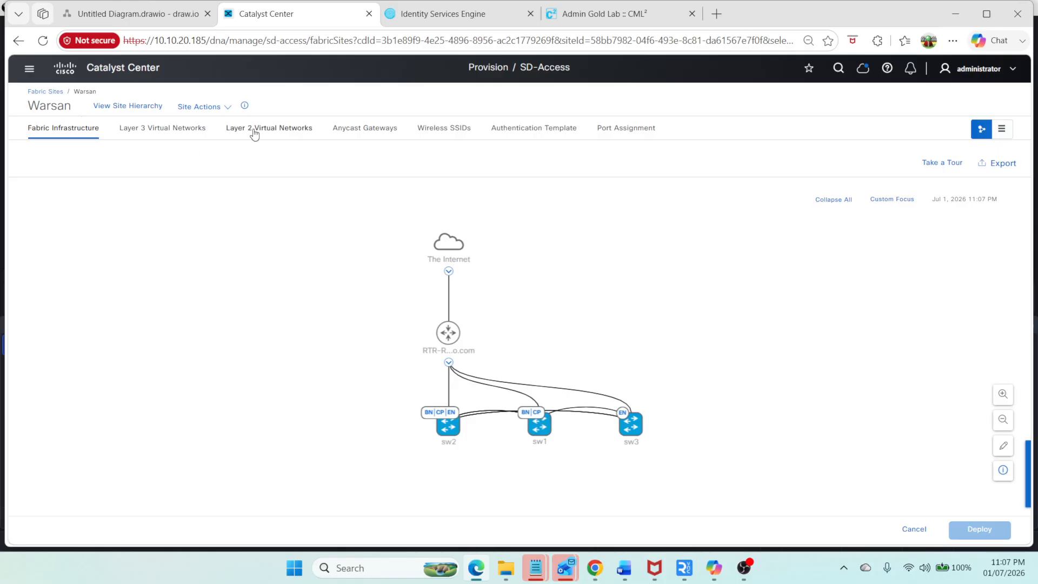
click(365, 130)
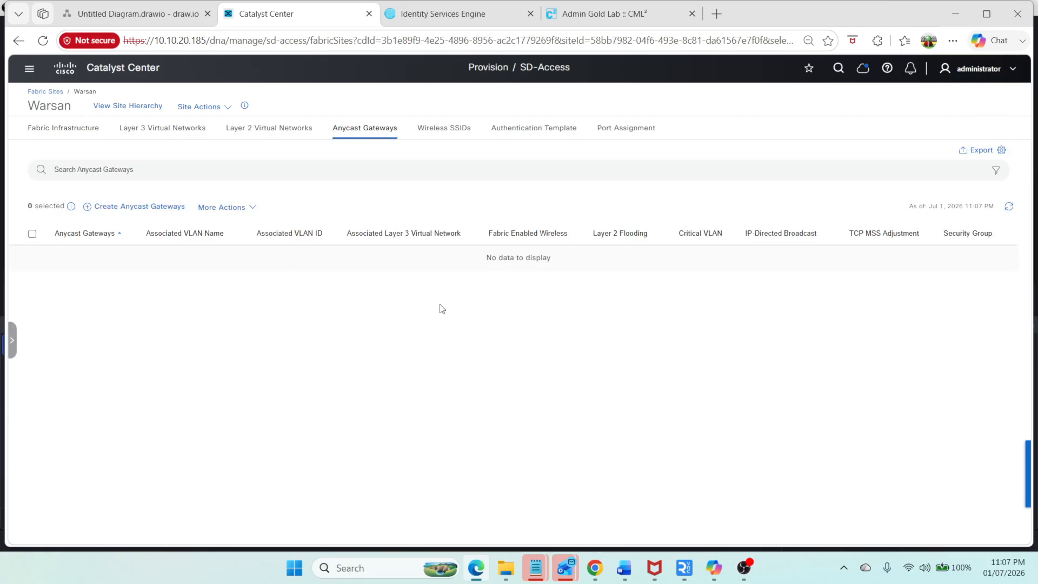
click(169, 207)
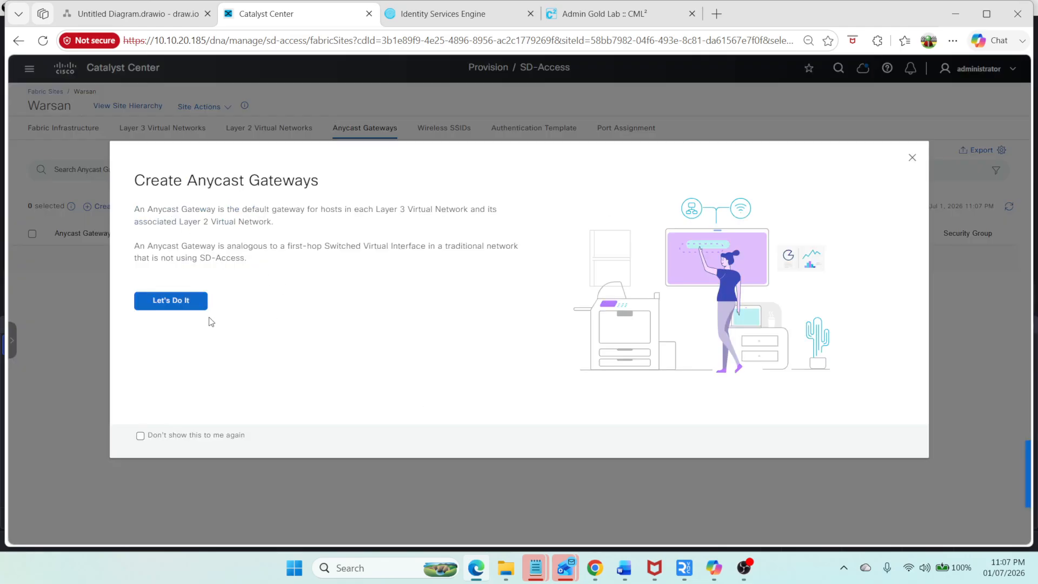
click(162, 301)
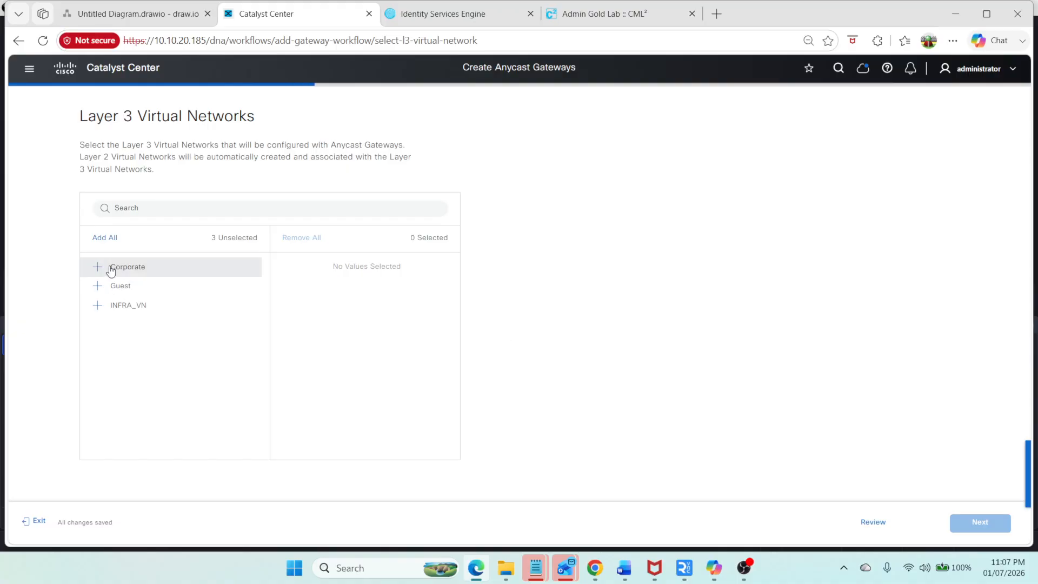
Step: Select the Corporate and Guest Layer 3 virtual networks for the anycast gateways
drag(108, 269, 285, 270)
drag(122, 267, 331, 303)
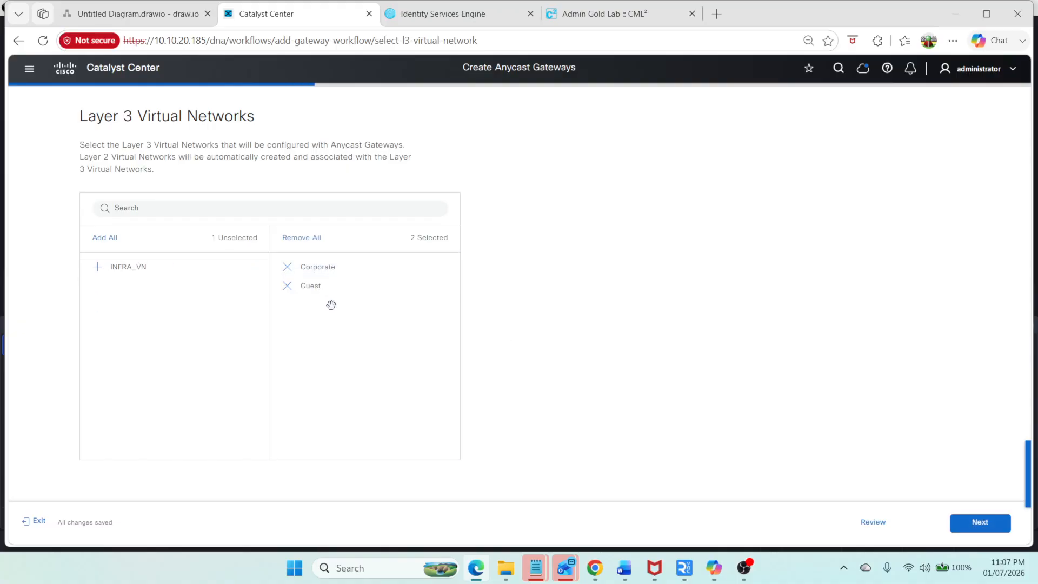
click(974, 523)
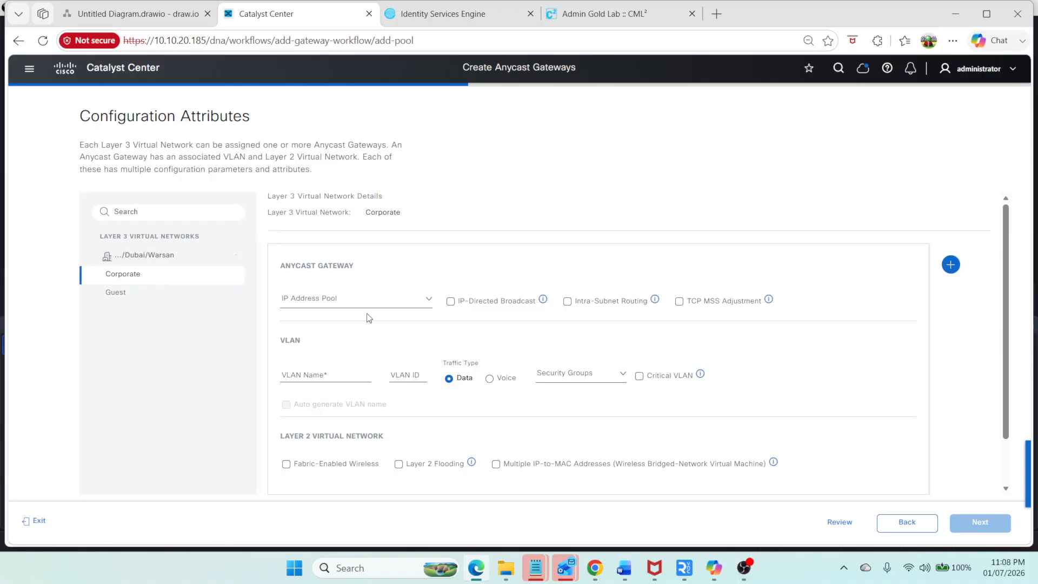
Step: Configure the Corporate gateway with pool Warsan_Corporate, VLAN name Corp and VLAN ID 1011
click(367, 302)
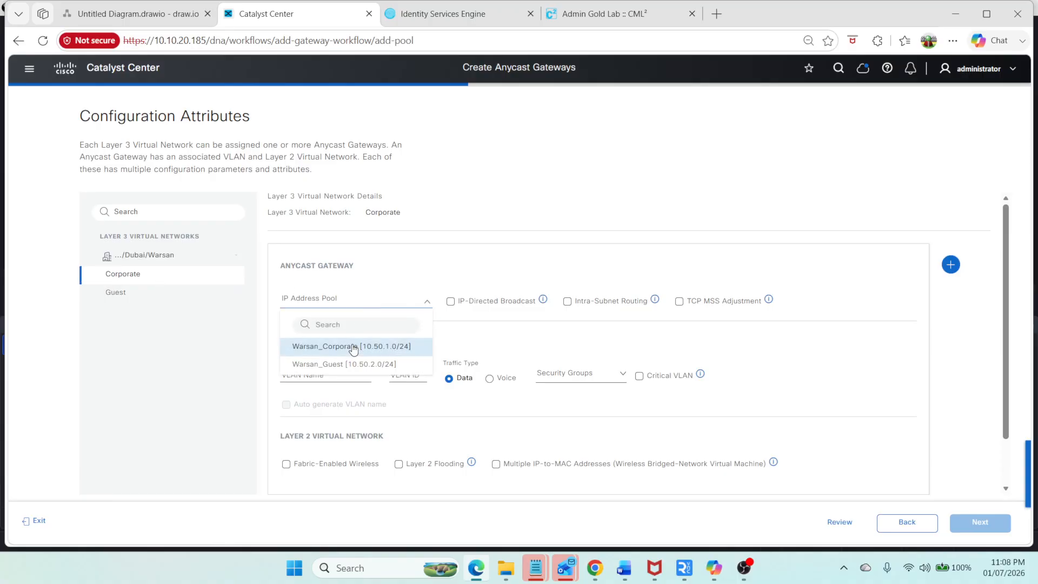
click(354, 347)
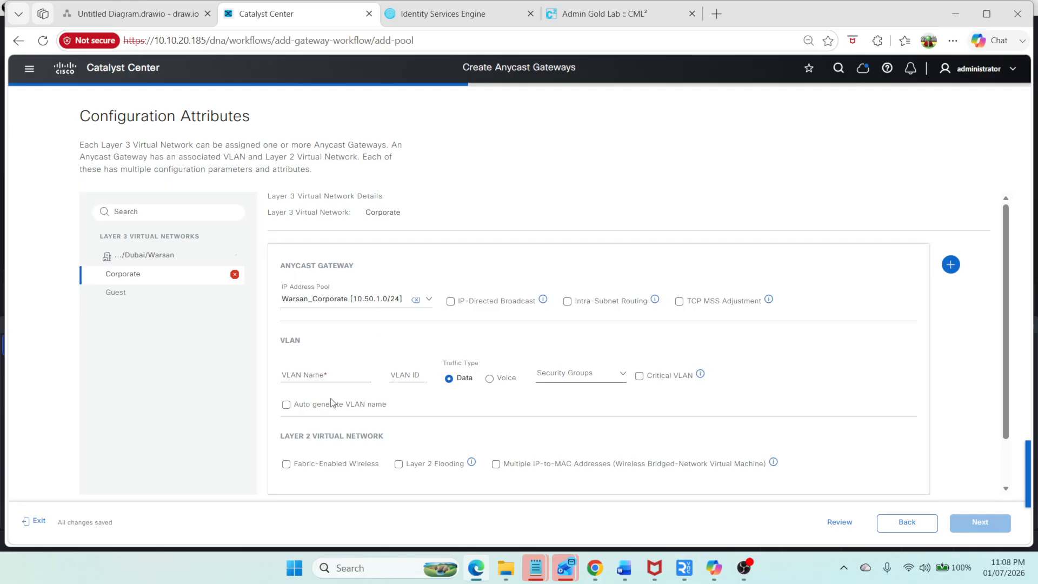
click(327, 373)
text(Corp)
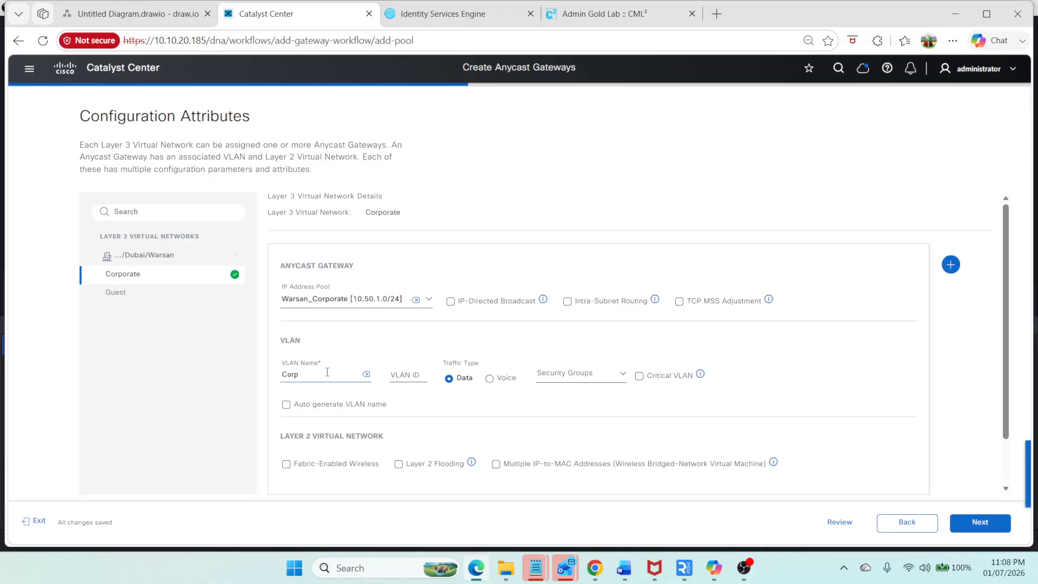
key(Tab)
click(410, 368)
text(1011)
key(Tab)
scroll(609, 377, down, 1)
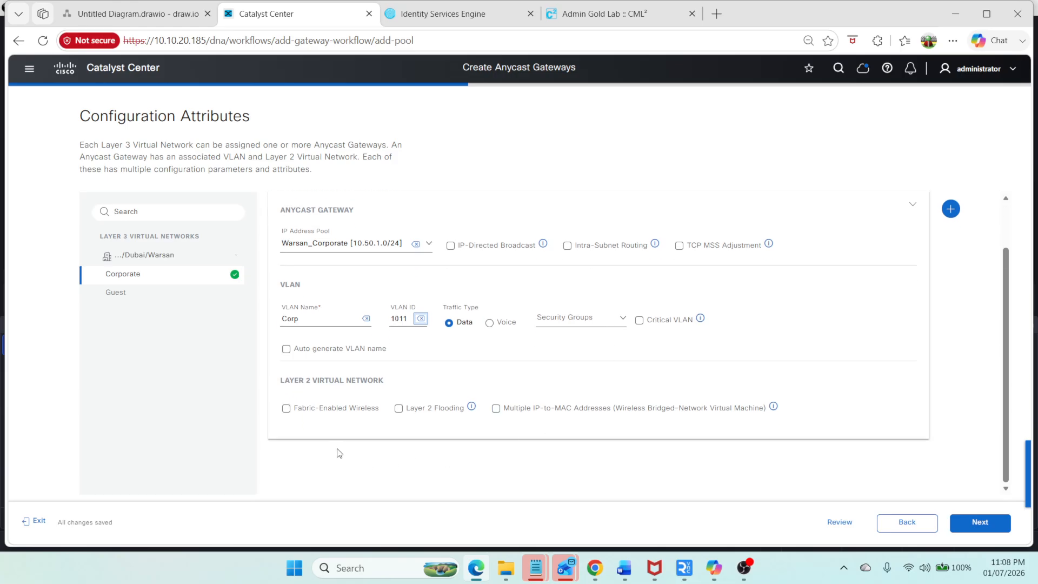
Step: Check the ISE deployment page, then return to Catalyst Center
click(443, 14)
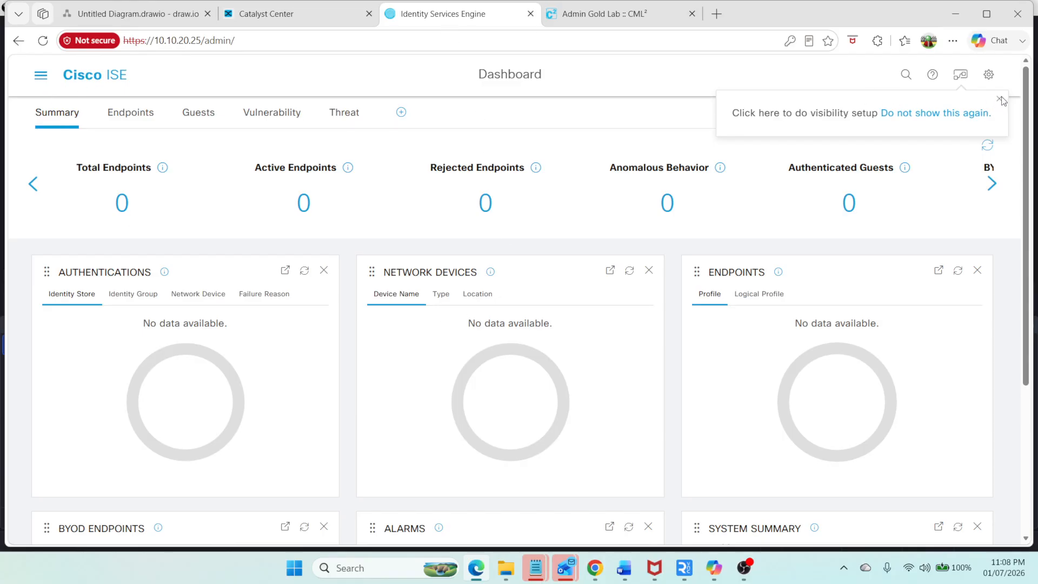
click(42, 76)
click(677, 124)
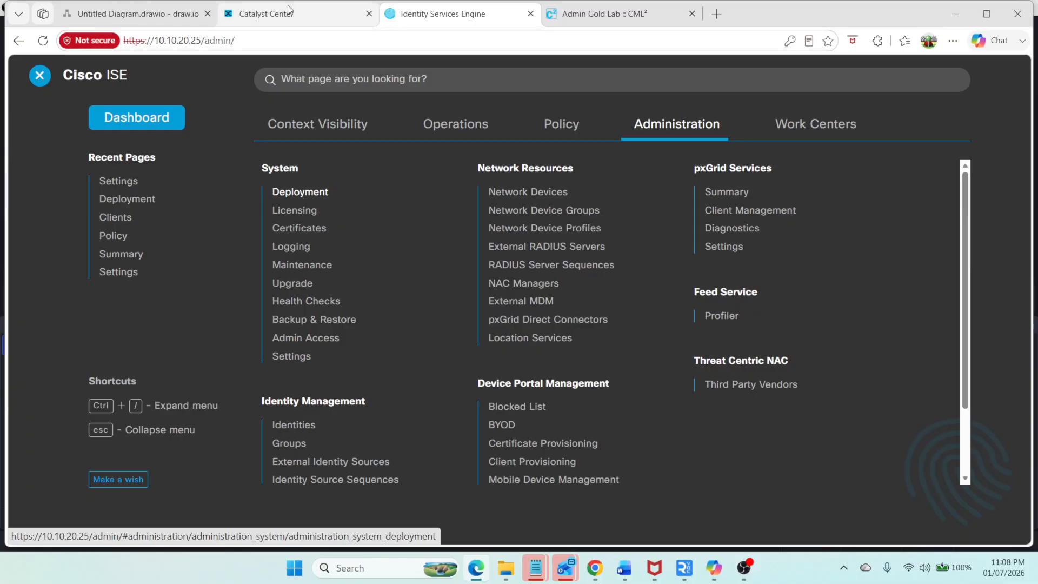
click(326, 193)
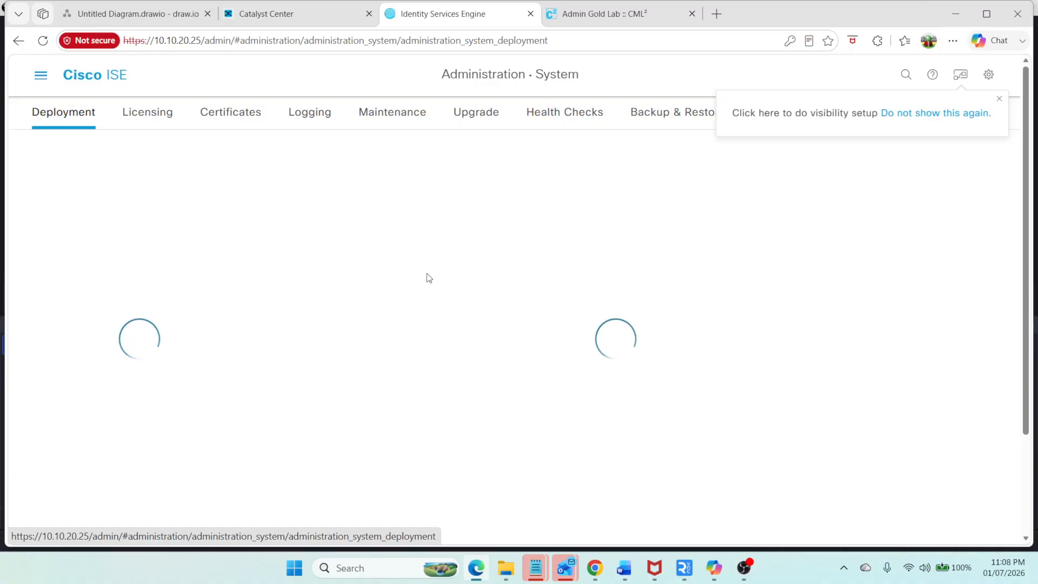
click(285, 13)
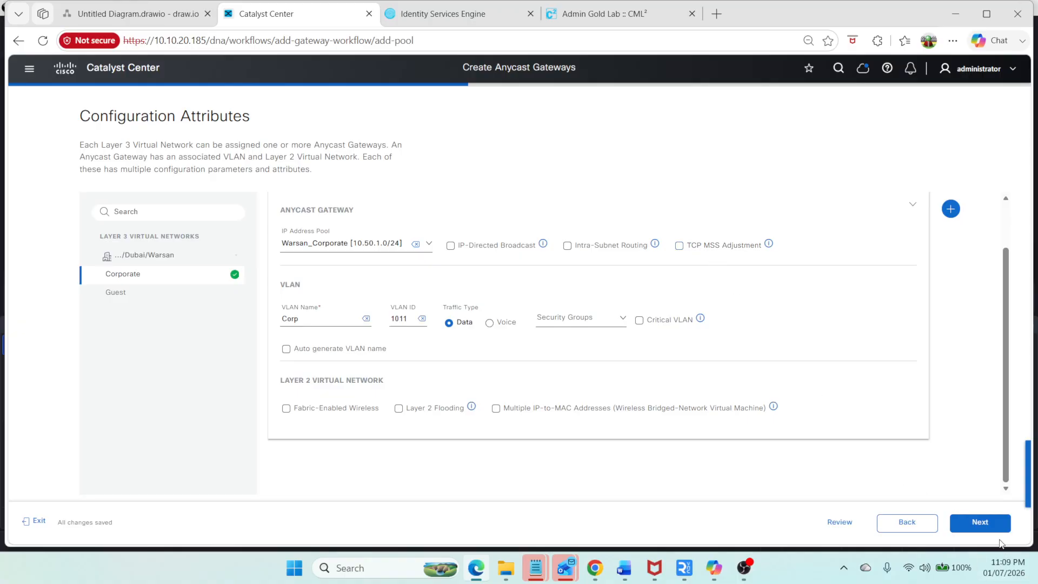
Step: Configure the Guest gateway with pool Warsan_Guest, VLAN name Guest and VLAN ID 1012
click(172, 291)
click(351, 302)
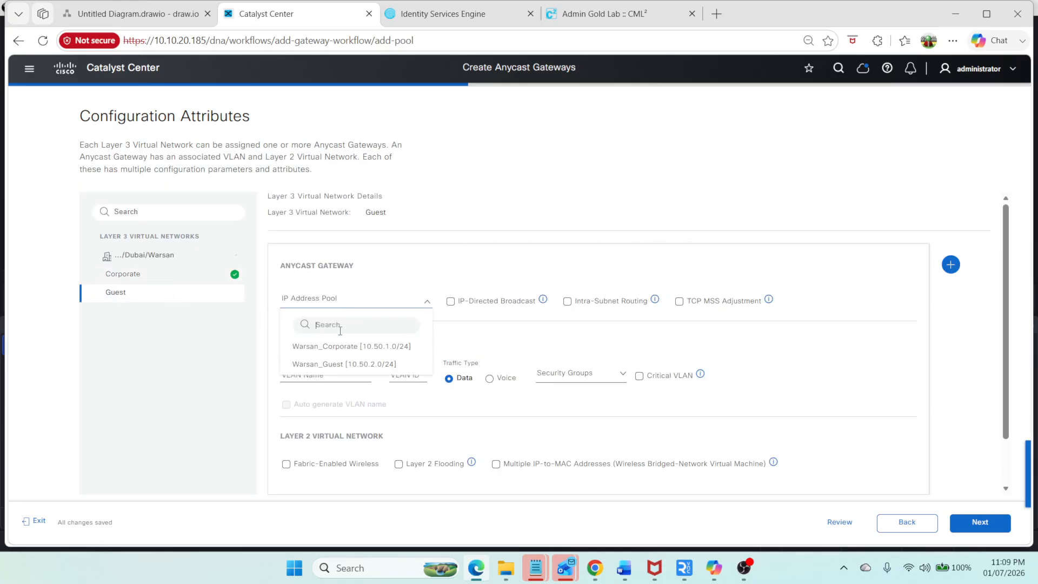
click(324, 362)
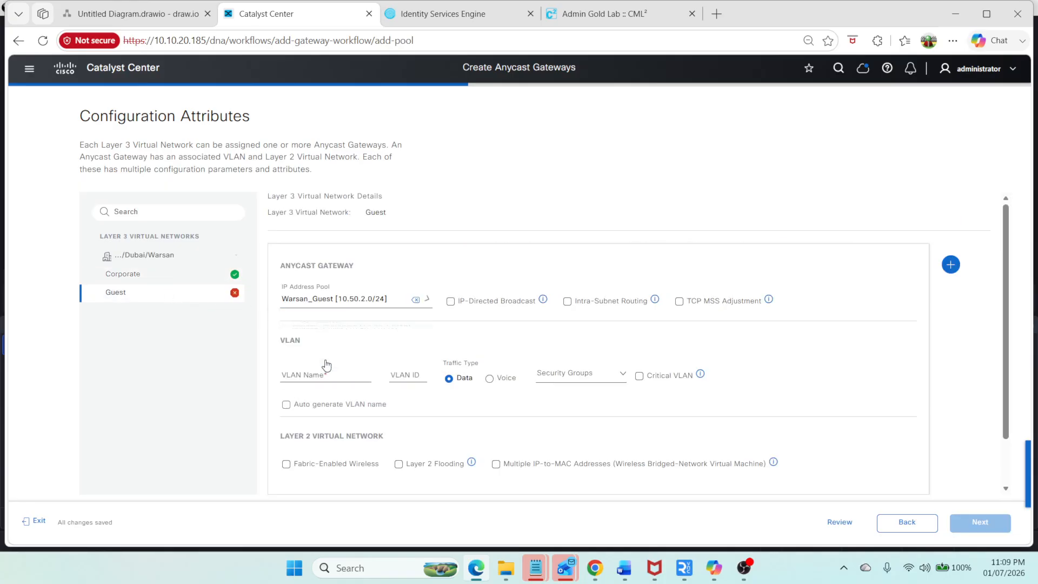
click(300, 373)
text(Guest)
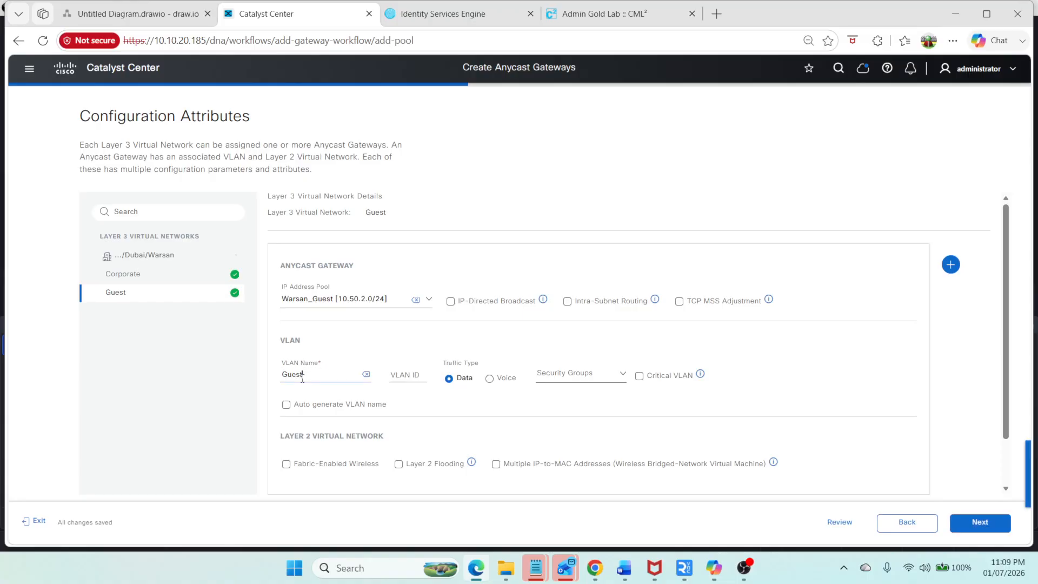
key(Tab)
click(422, 374)
text(102)
key(Tab)
Step: Skip fabric zones, review the summary and deploy the anycast gateways using Preview and Deploy
click(487, 12)
click(303, 13)
click(980, 522)
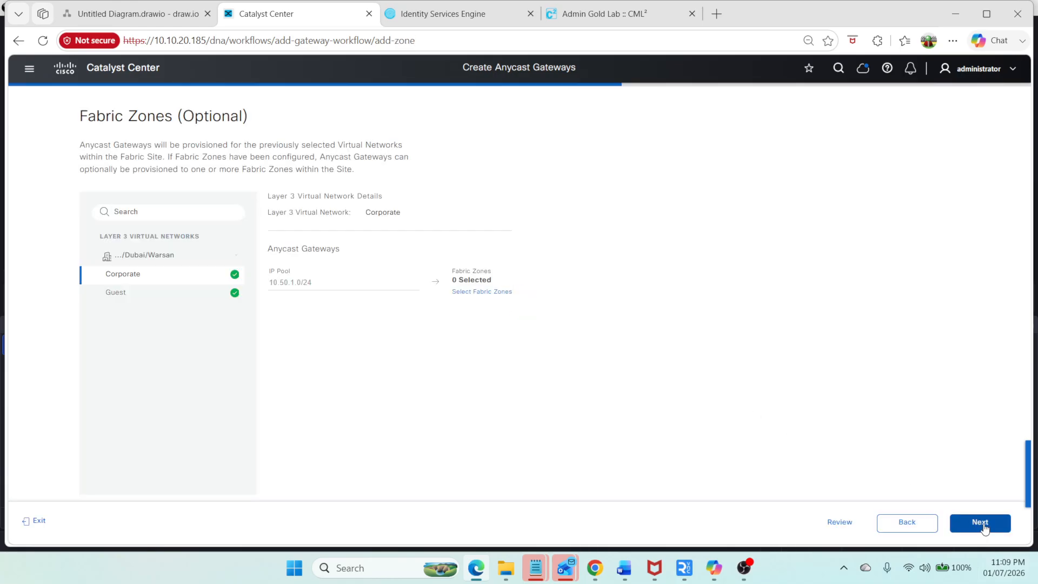
click(986, 531)
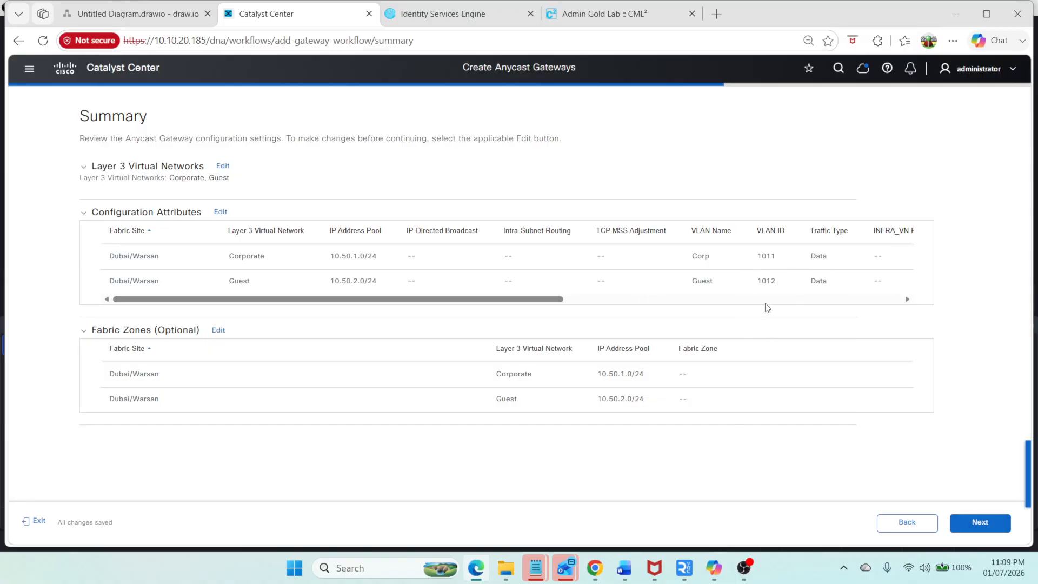
click(977, 523)
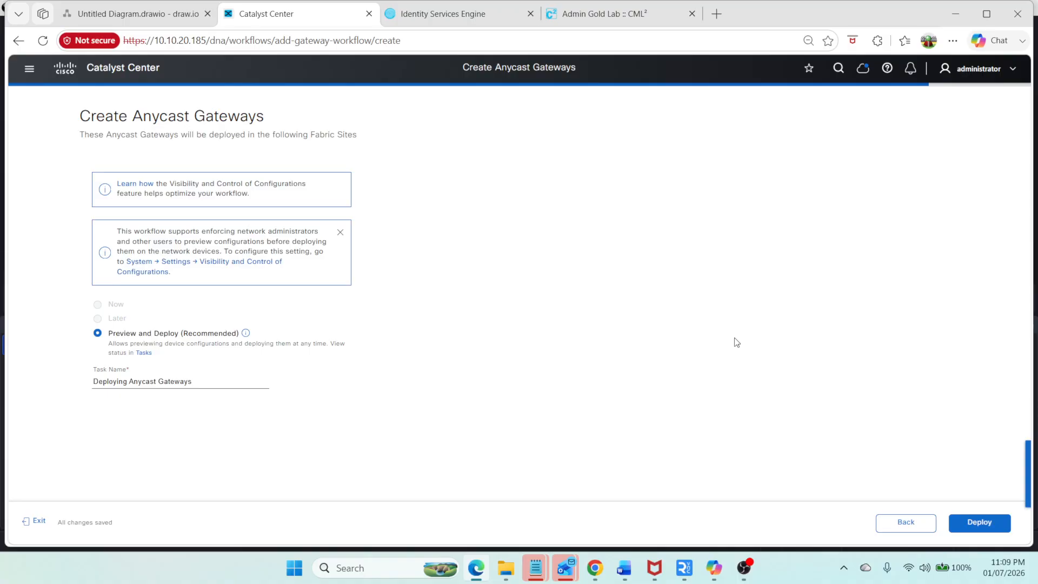
click(997, 520)
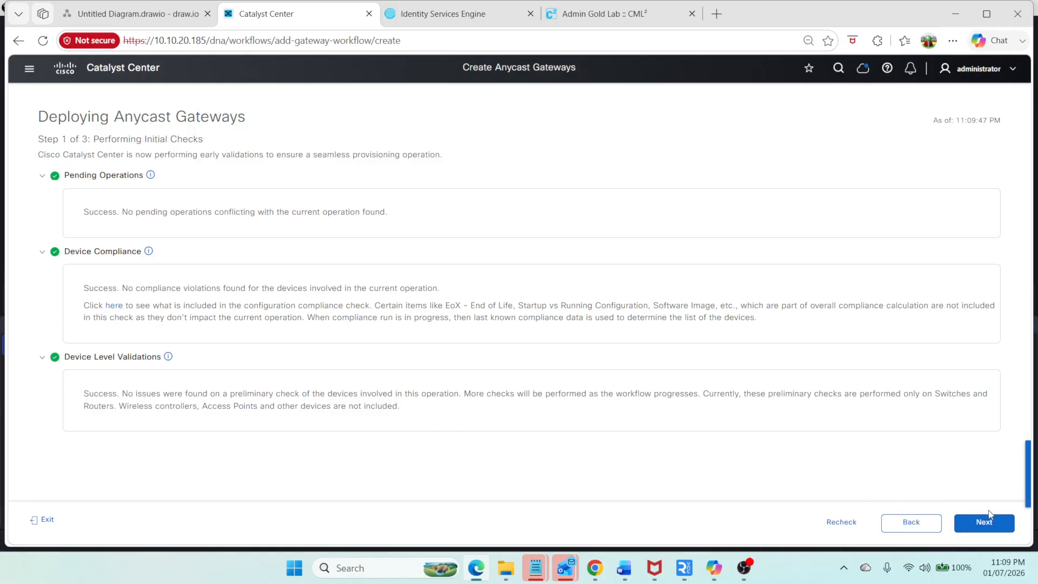
Step: Proceed past the initial checks so device configurations for the anycast gateways are prepared
click(990, 516)
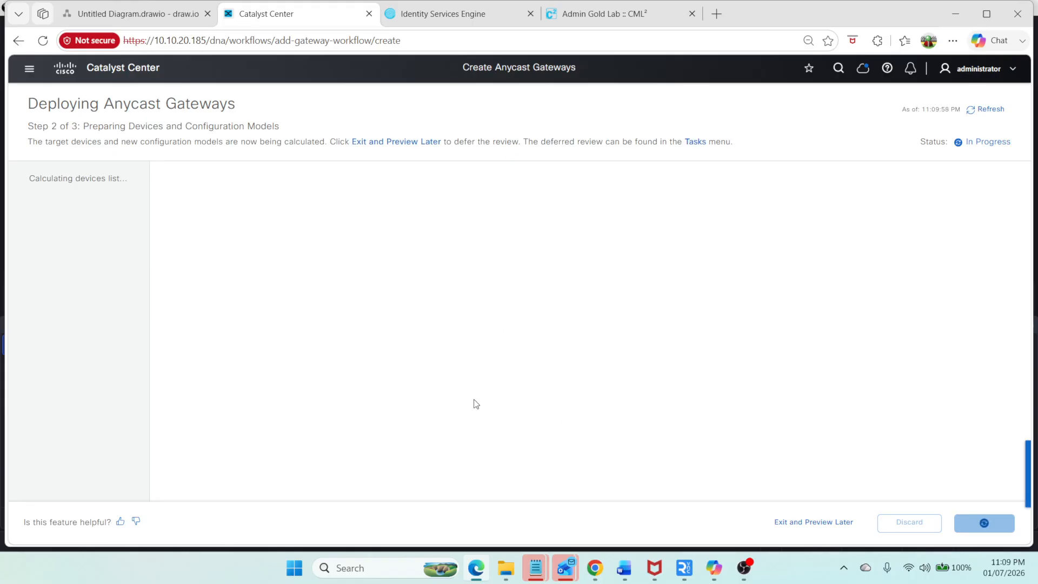
click(446, 14)
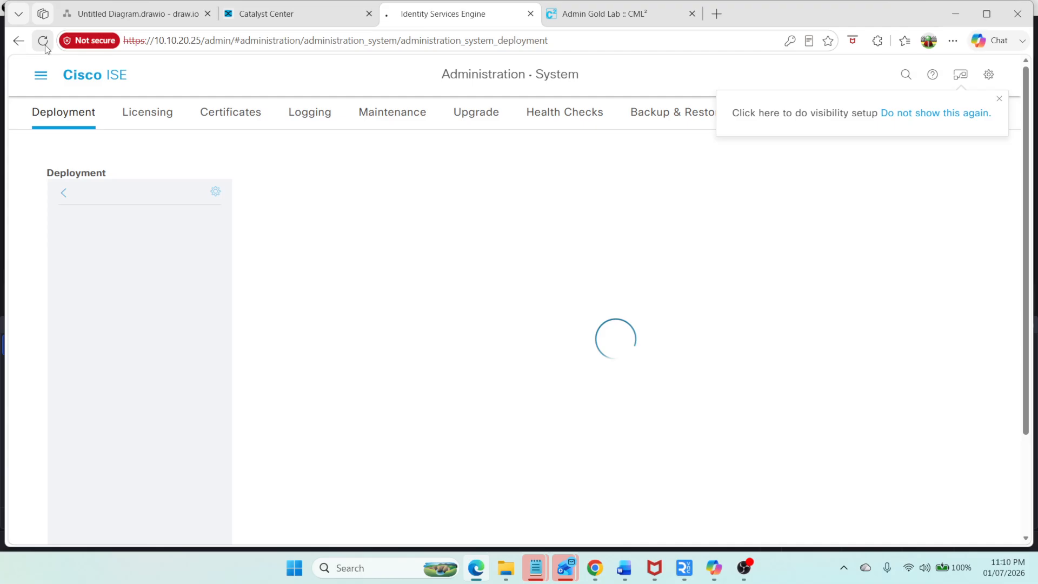
click(241, 19)
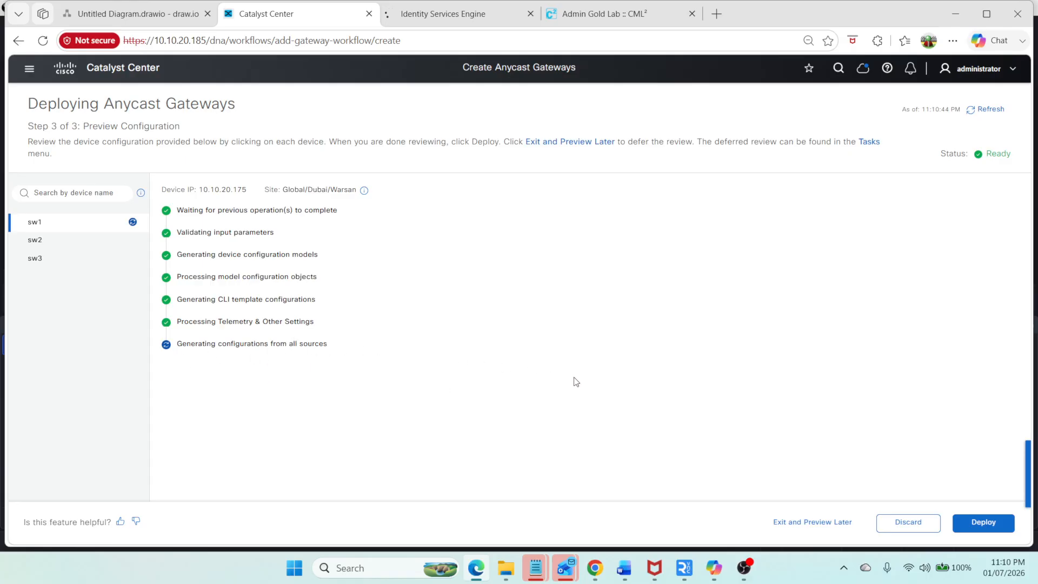
Step: Review the configuration to be deployed on sw1, sw2 and sw3 against their running configurations
click(52, 240)
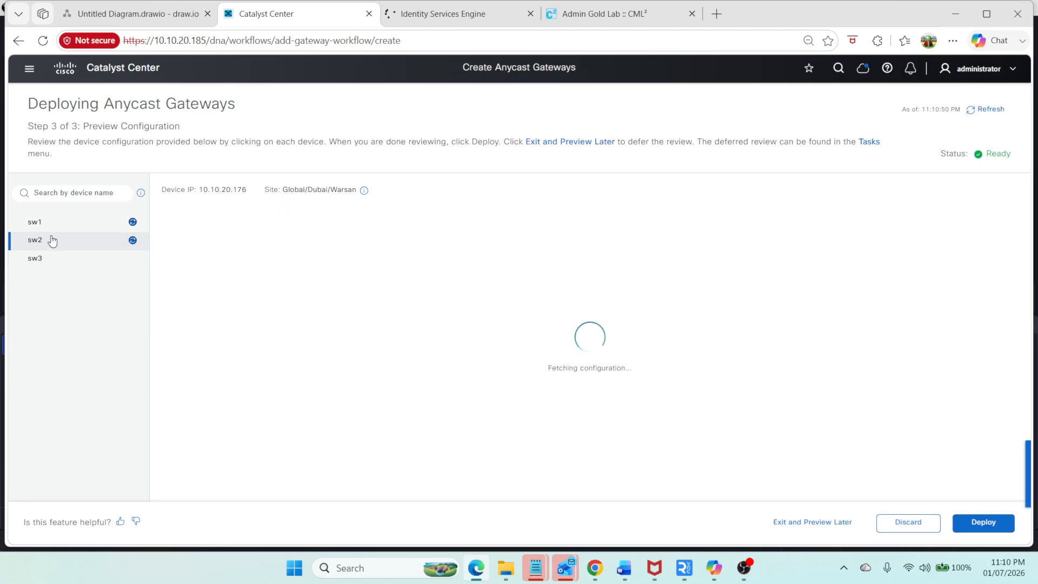
click(53, 258)
click(68, 224)
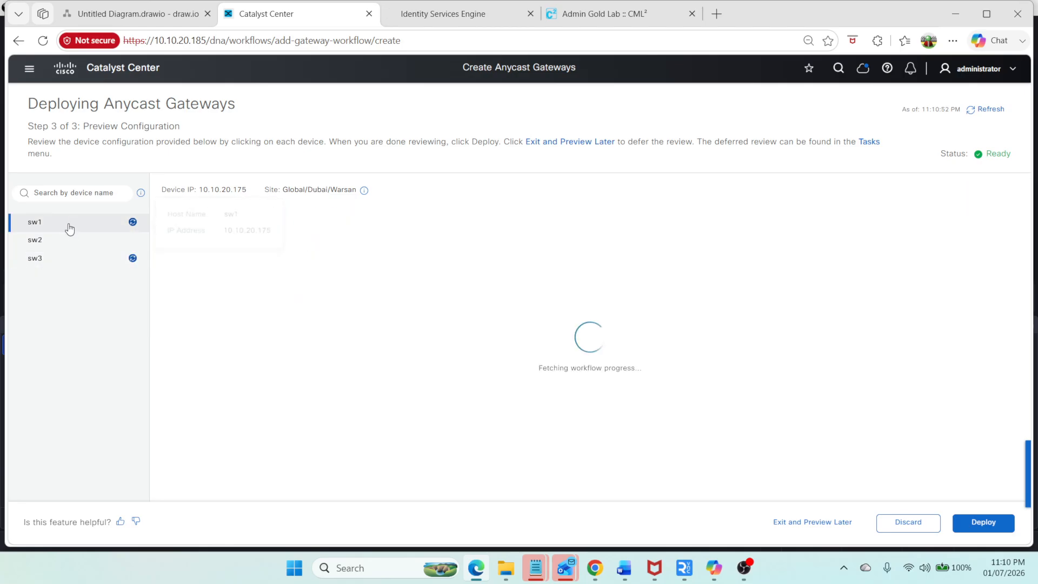
click(69, 239)
click(79, 224)
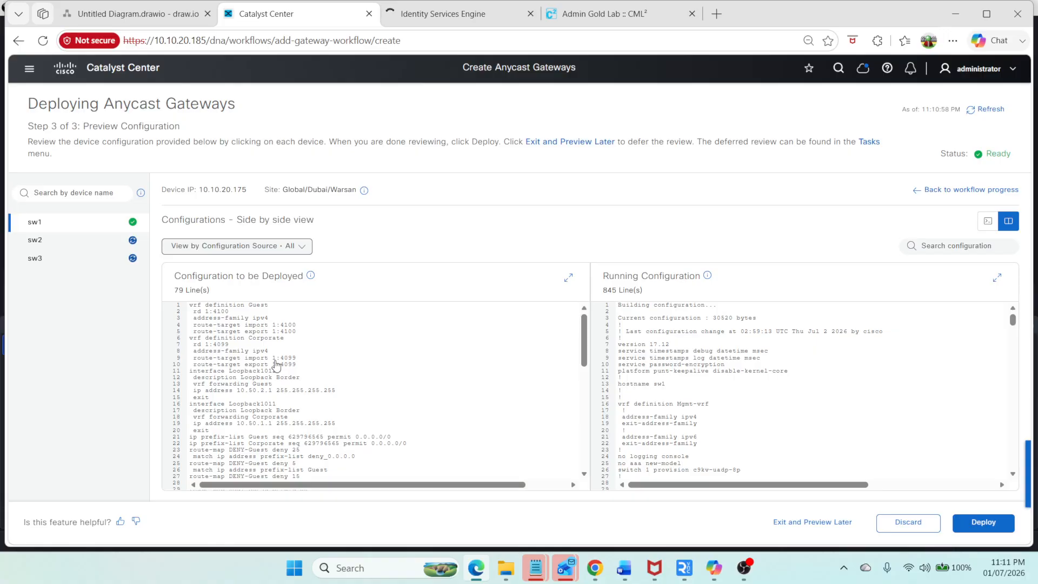
scroll(286, 381, down, 1)
scroll(286, 381, down, 1)
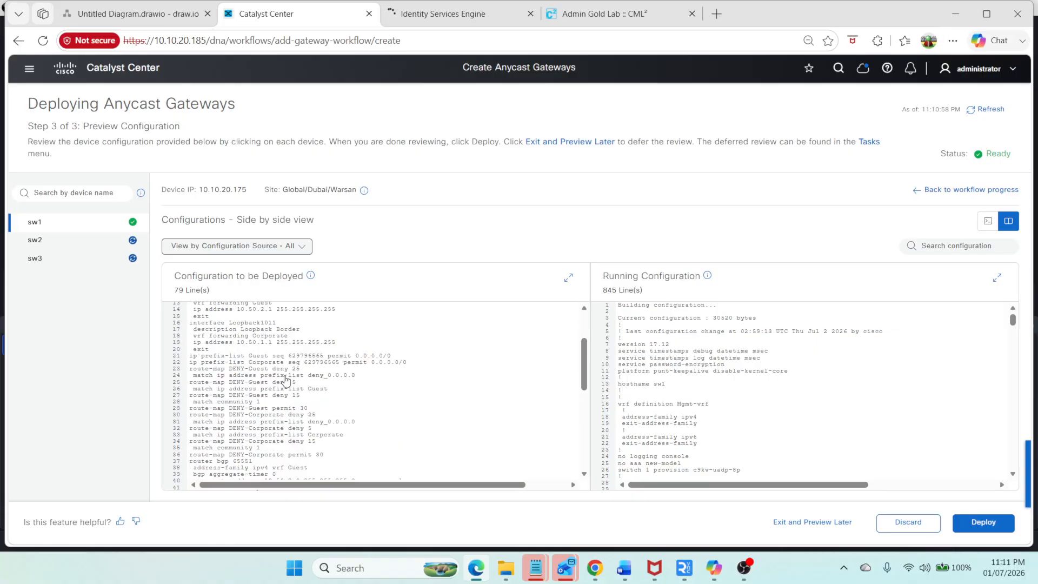
scroll(286, 382, down, 7)
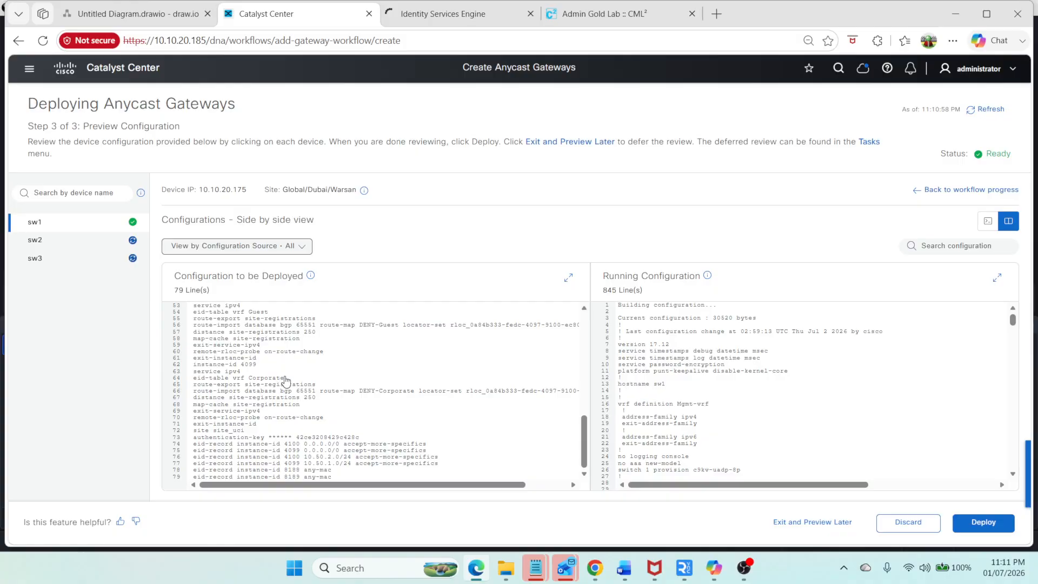
scroll(286, 382, up, 8)
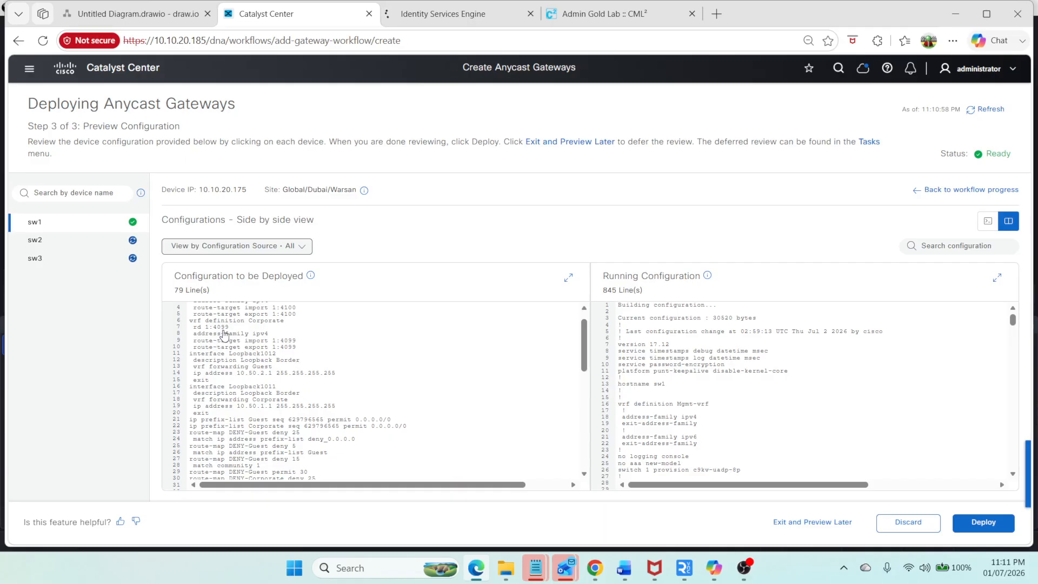
scroll(225, 335, up, 1)
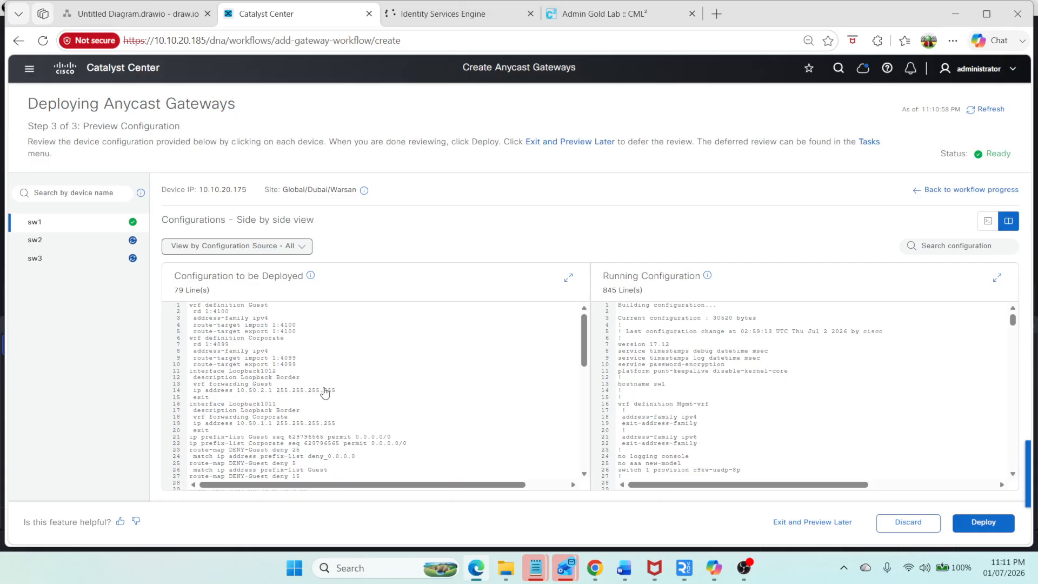
drag(205, 313, 229, 345)
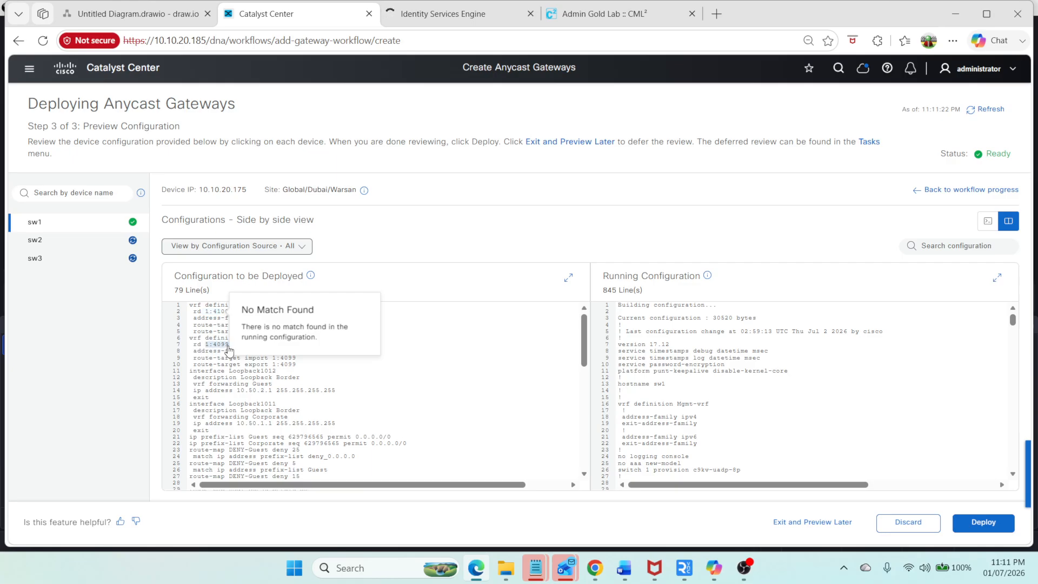
click(228, 388)
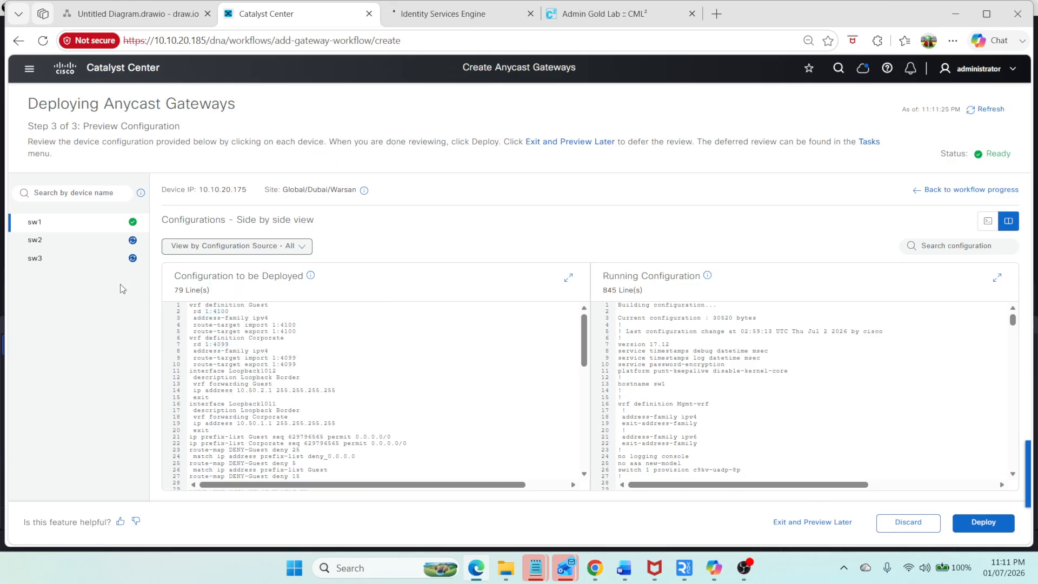
click(104, 241)
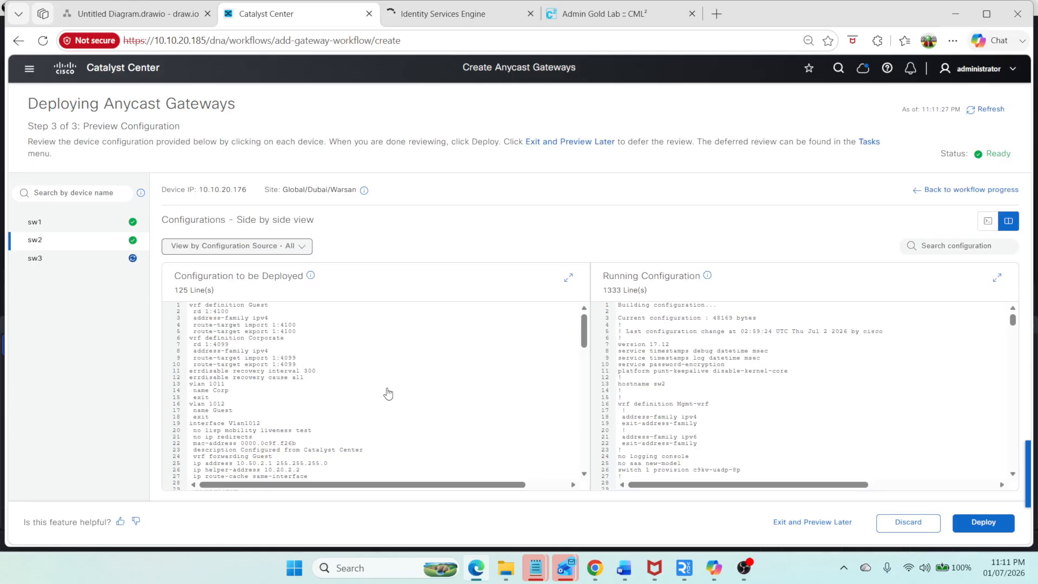
scroll(388, 393, down, 12)
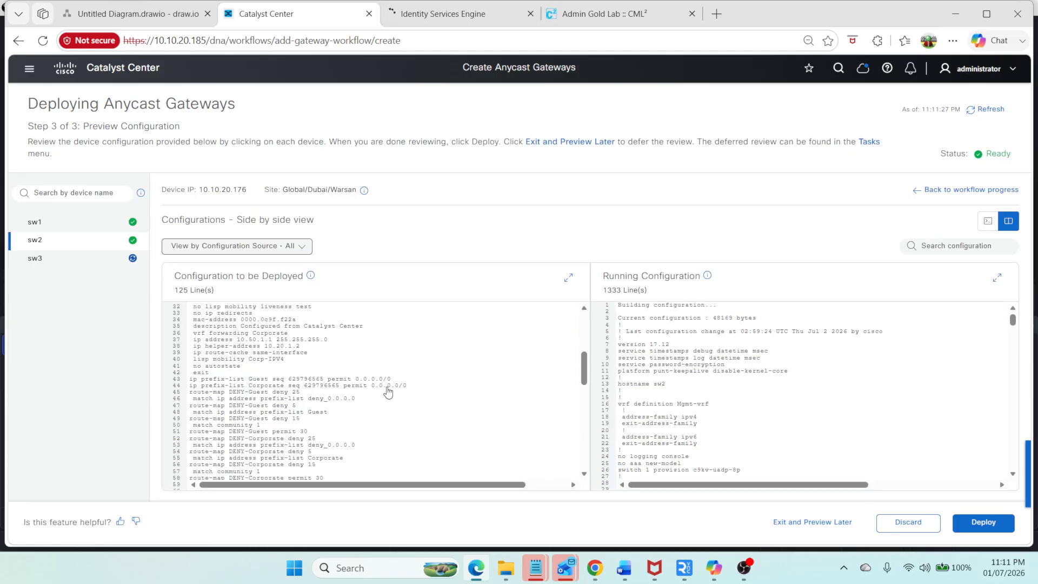
click(83, 258)
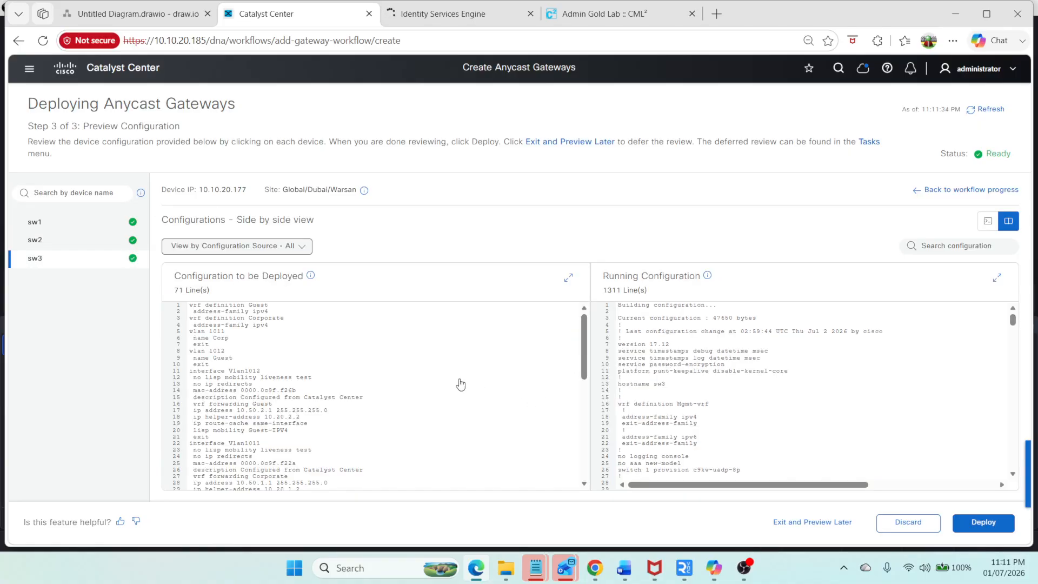
scroll(372, 385, down, 6)
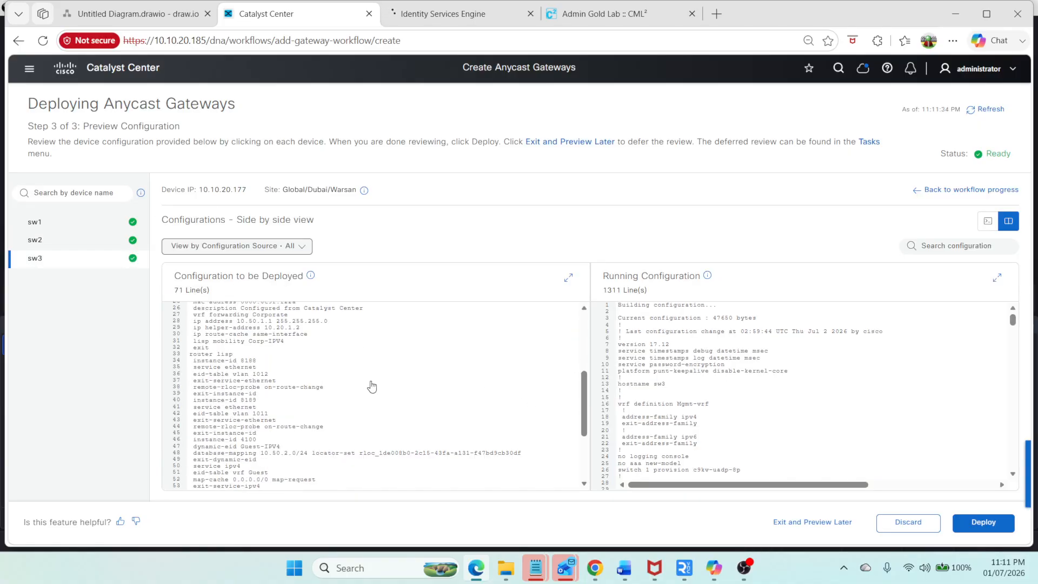
Step: Deploy the anycast gateway configuration now under the task name Deploying Anycast Gateways
click(1002, 526)
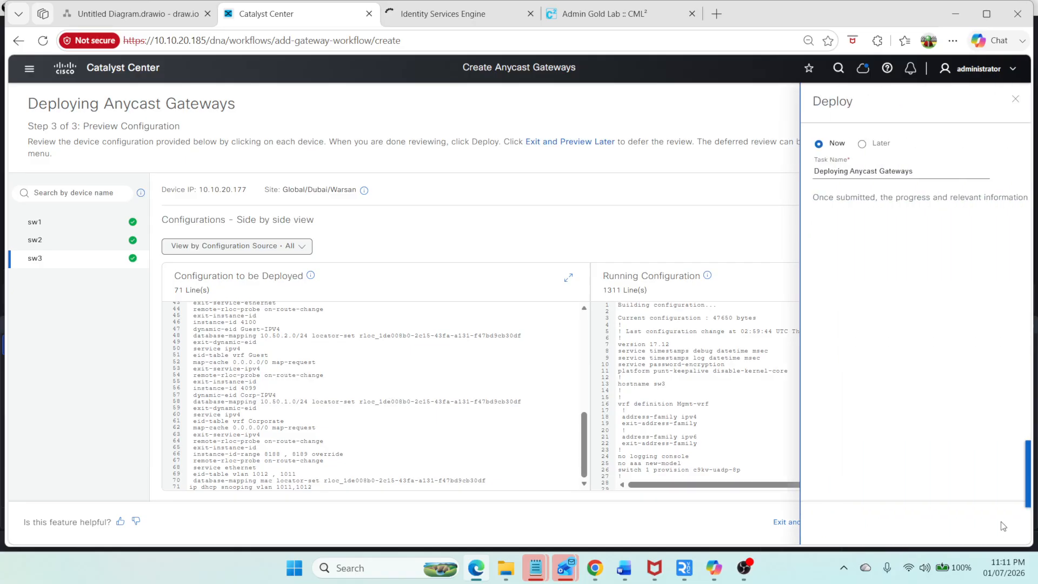
click(976, 522)
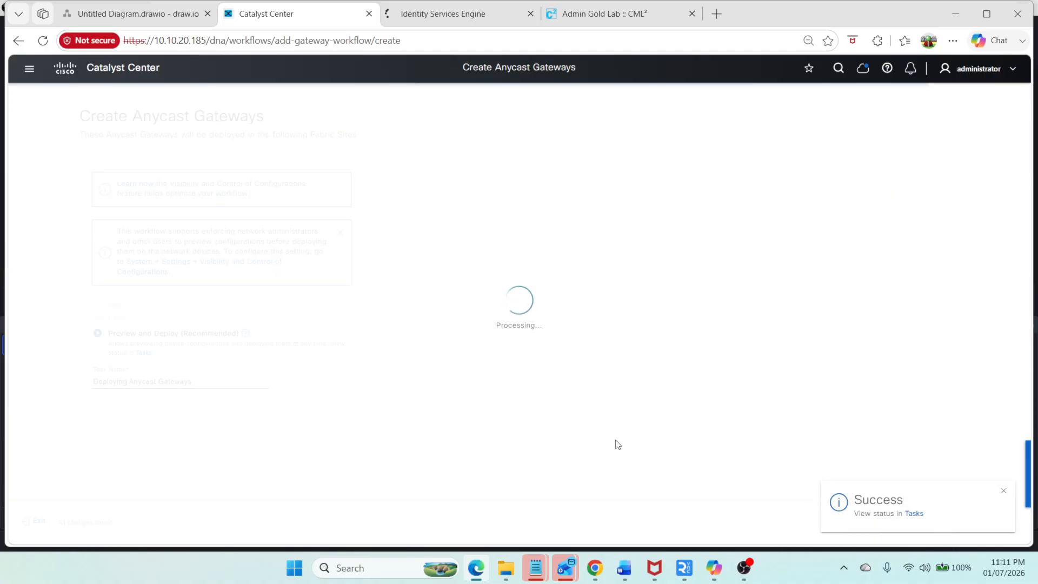
click(414, 16)
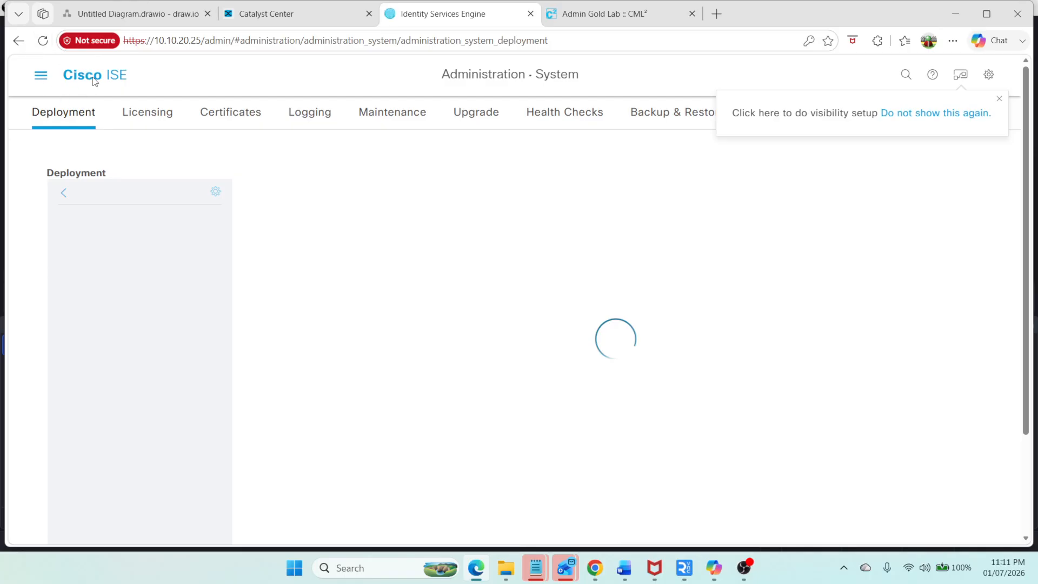
click(290, 11)
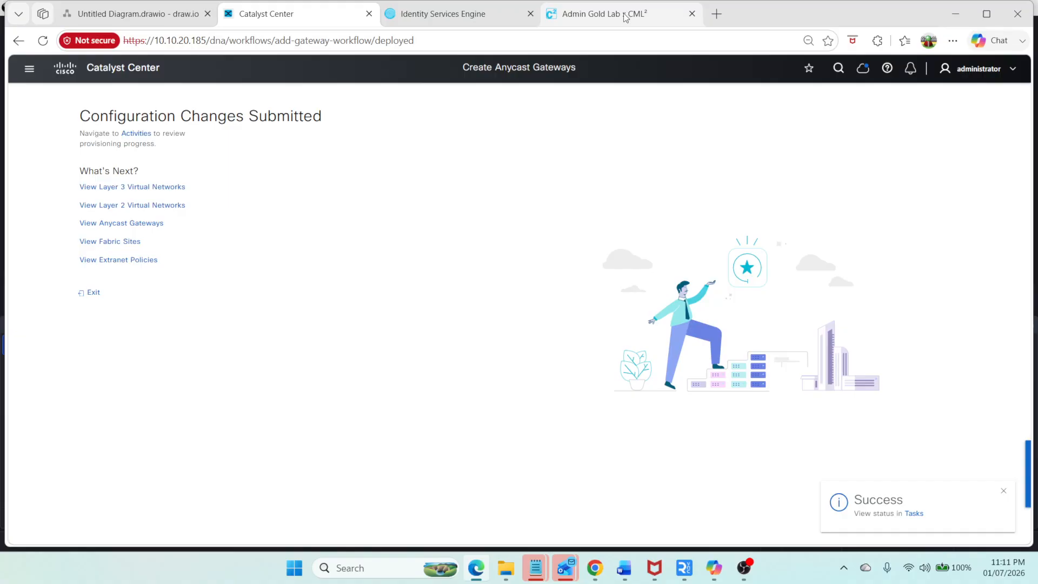
Step: Switch to the CML console for SW1 and run sh ip vrf to verify the Corporate and Guest VRFs
click(656, 4)
key(Return)
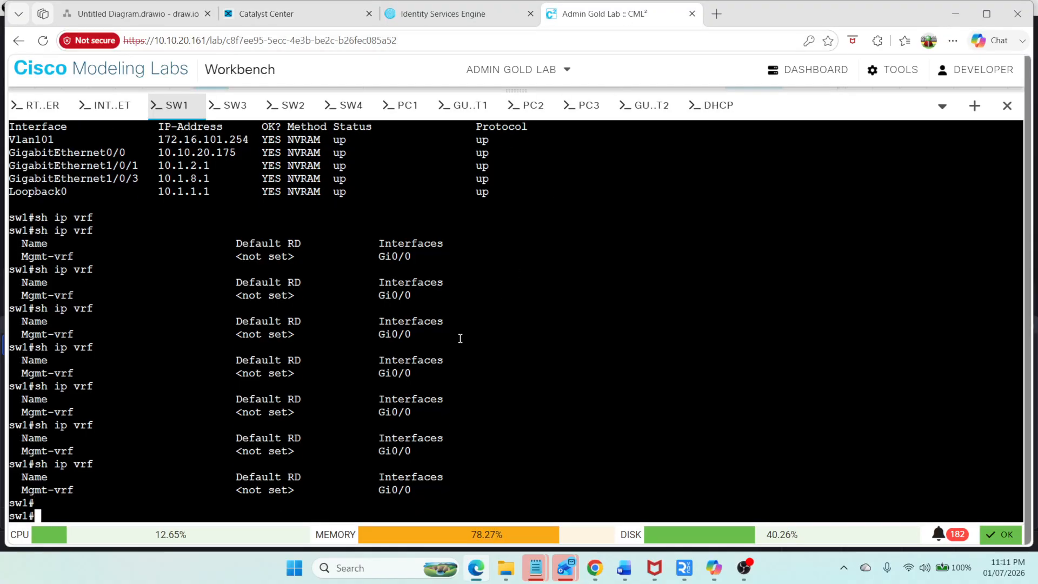
key(Return)
text(sh ip vrf)
key(Return)
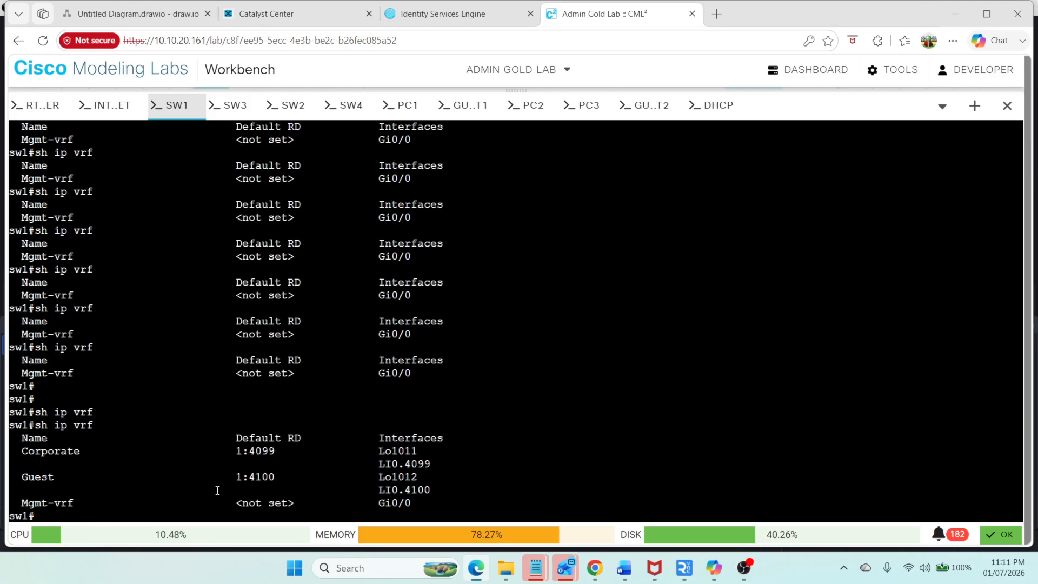
drag(16, 450, 524, 494)
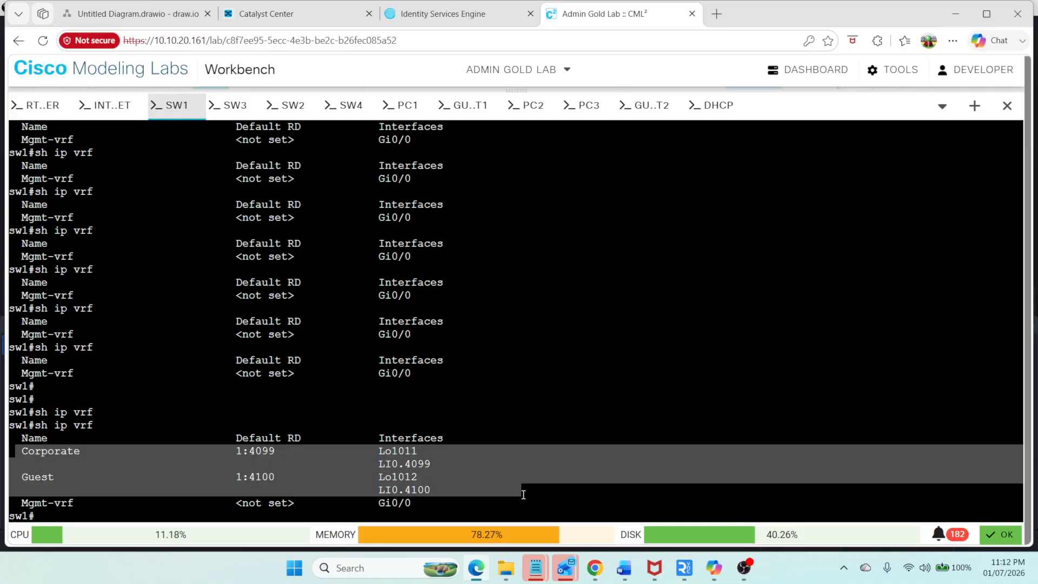
Step: Open the Deira fabric site and assign sw4 the Control Plane Node role using LISP/BGP
click(273, 15)
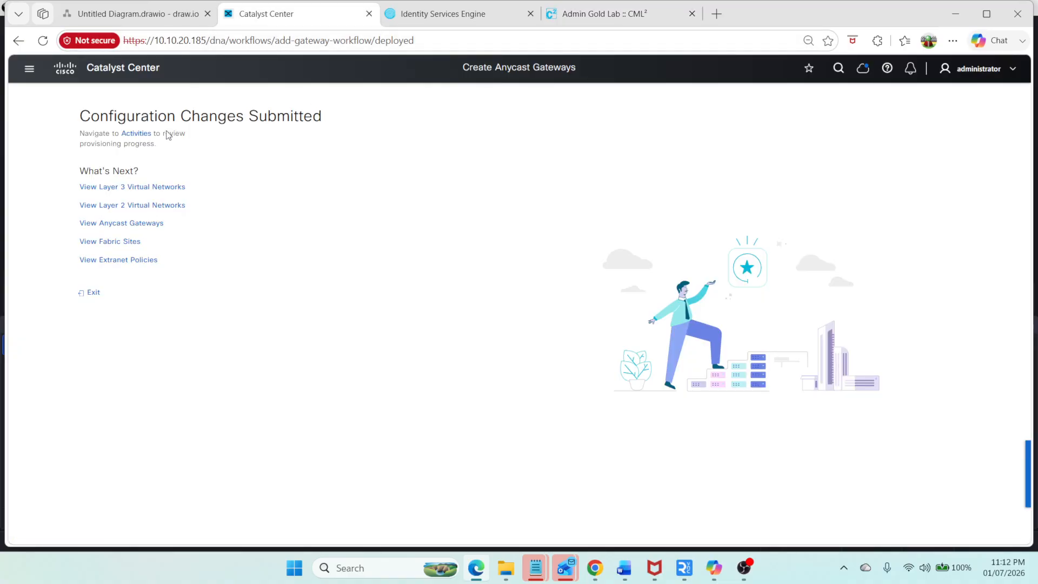
click(29, 68)
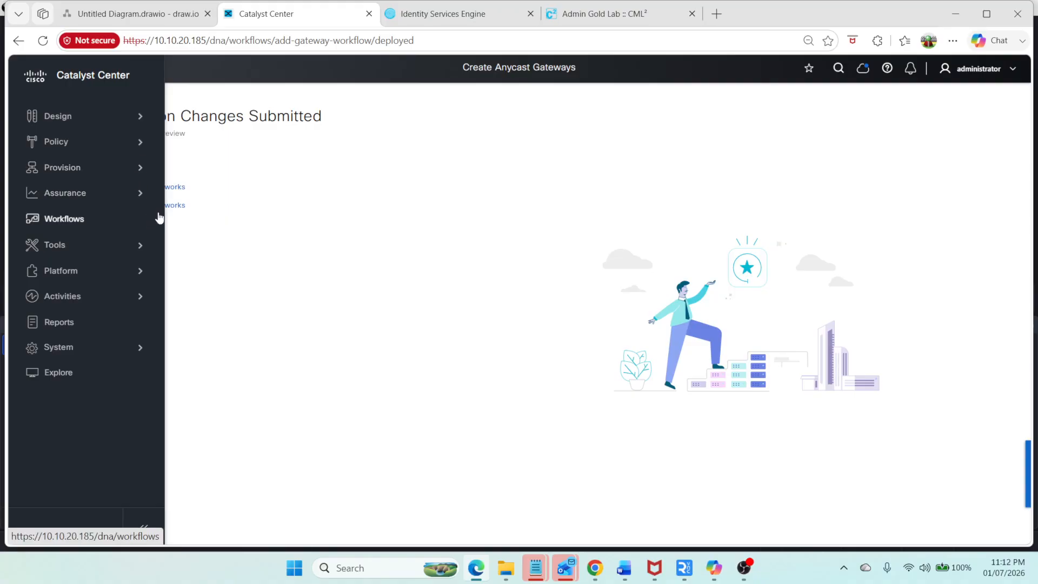
click(138, 176)
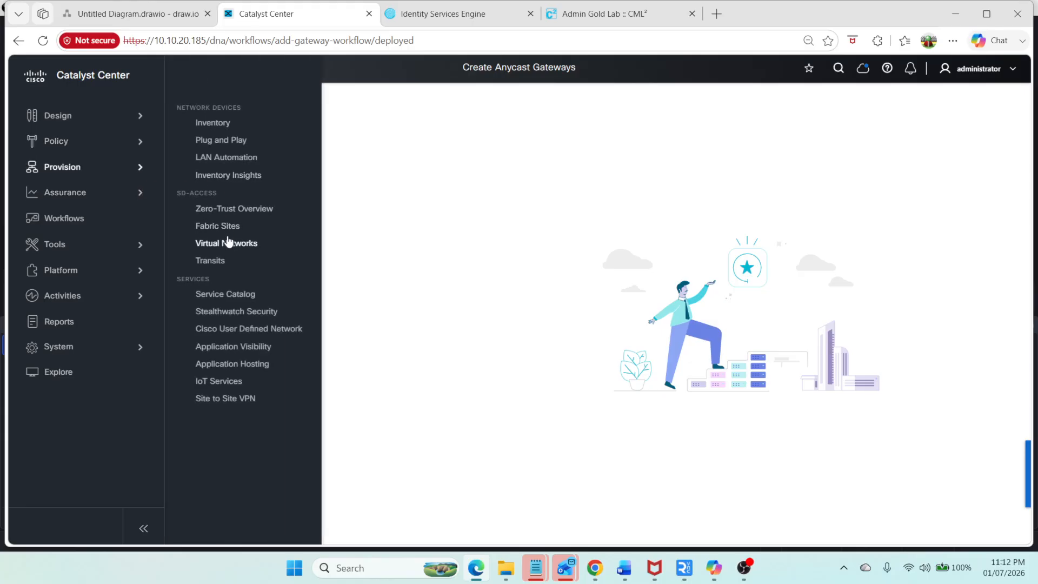
click(227, 227)
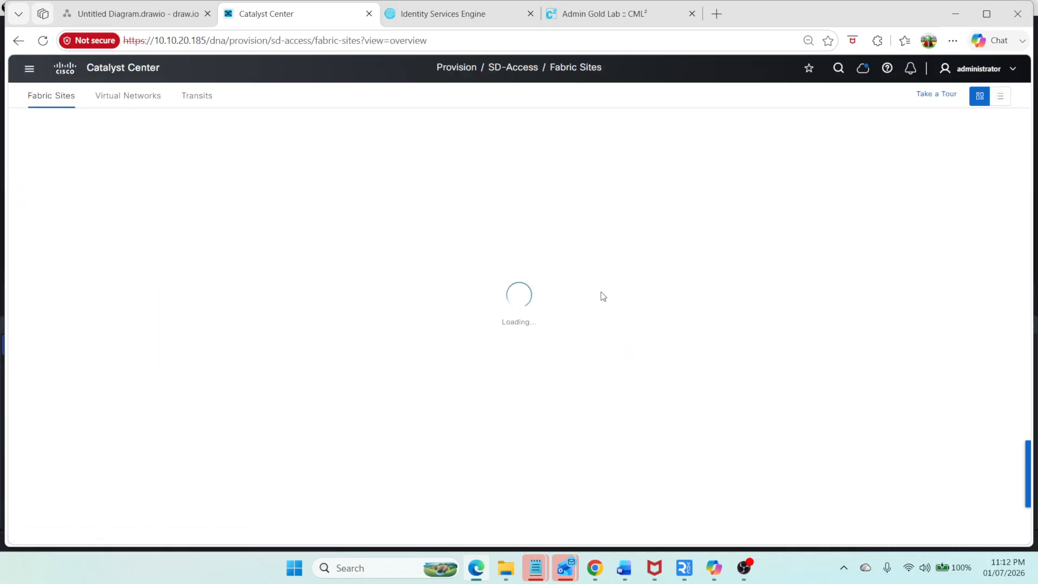
scroll(559, 301, down, 3)
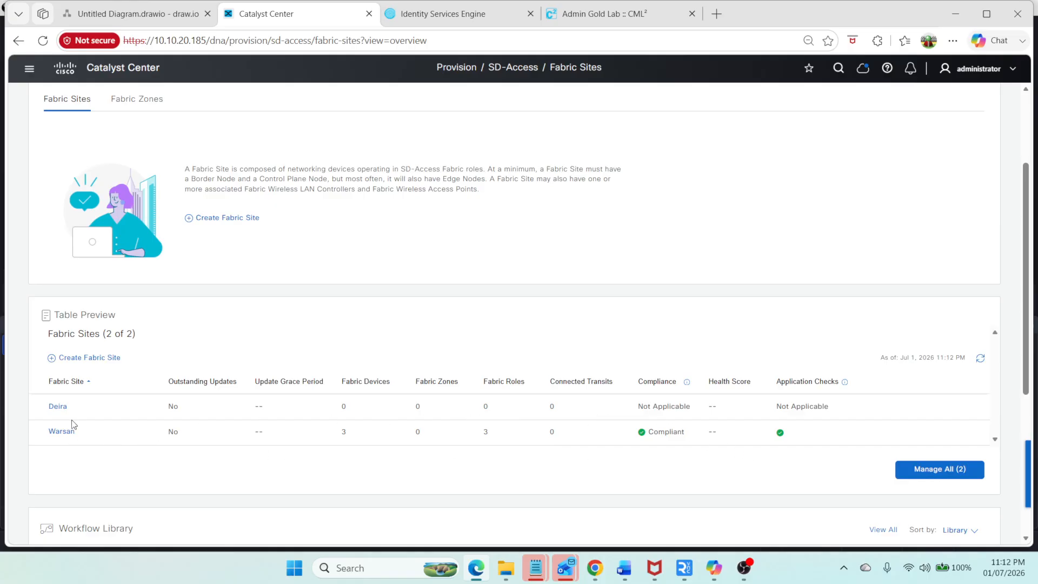
click(58, 406)
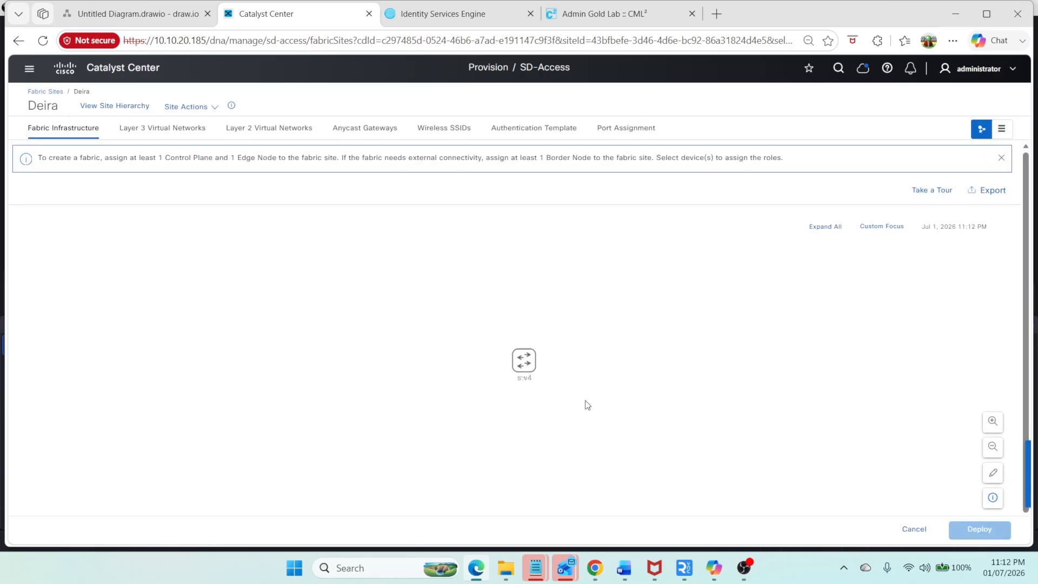
click(524, 361)
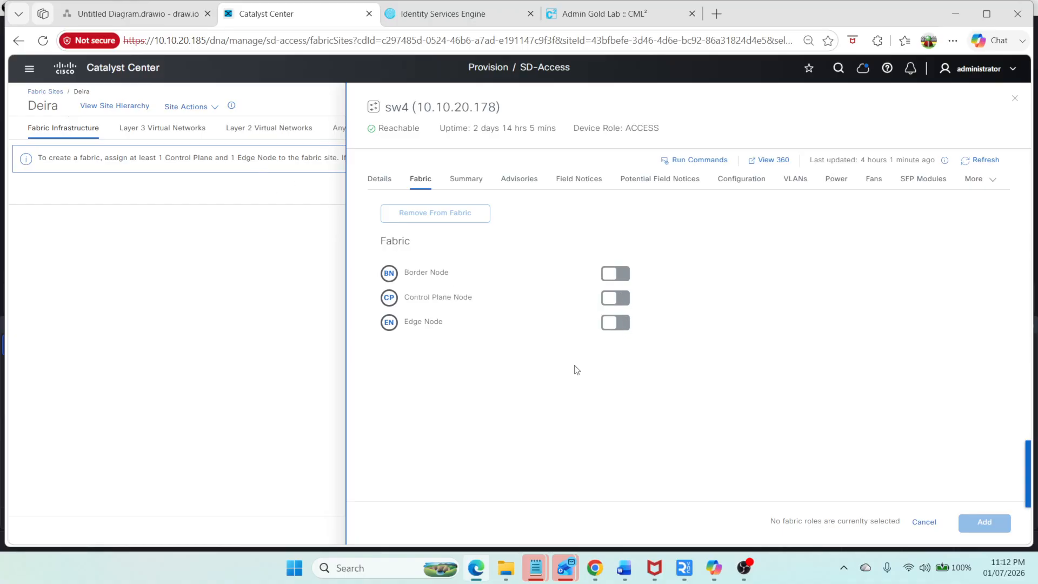
click(614, 298)
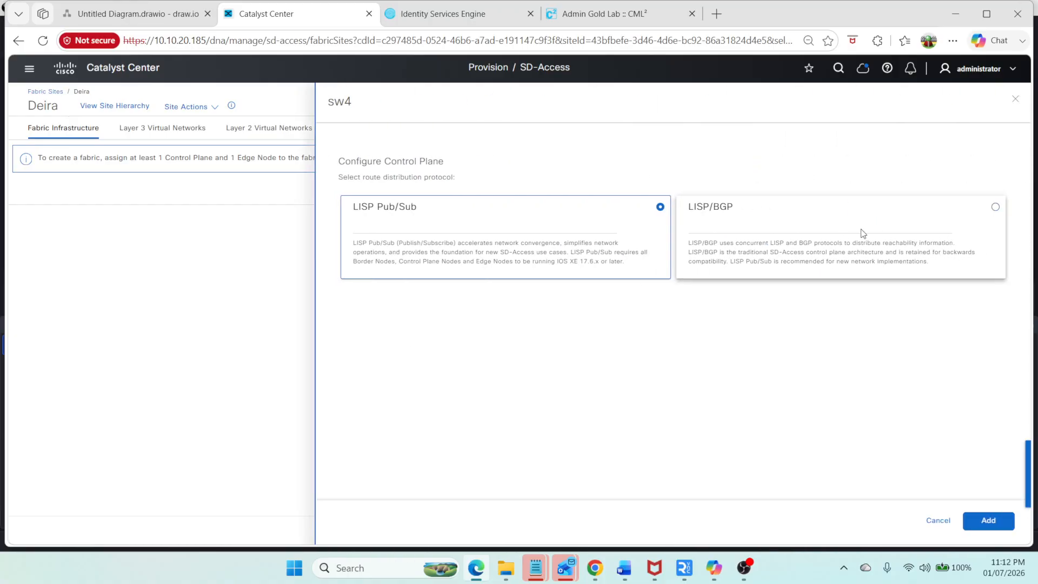
click(933, 239)
click(988, 520)
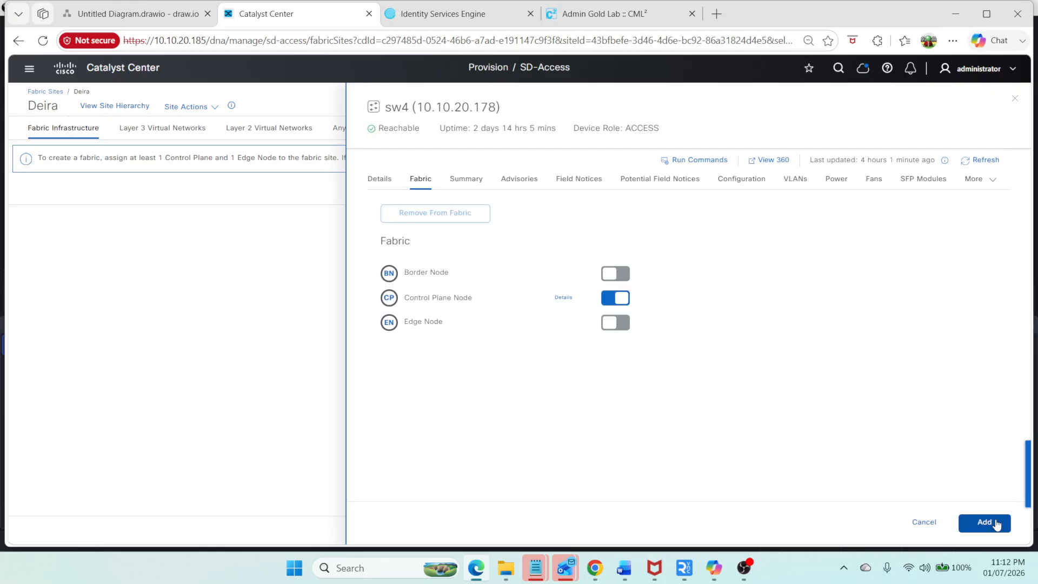
Step: Give sw4 the Border Node role instead of Edge Node and enable Layer 3 handoff
click(620, 327)
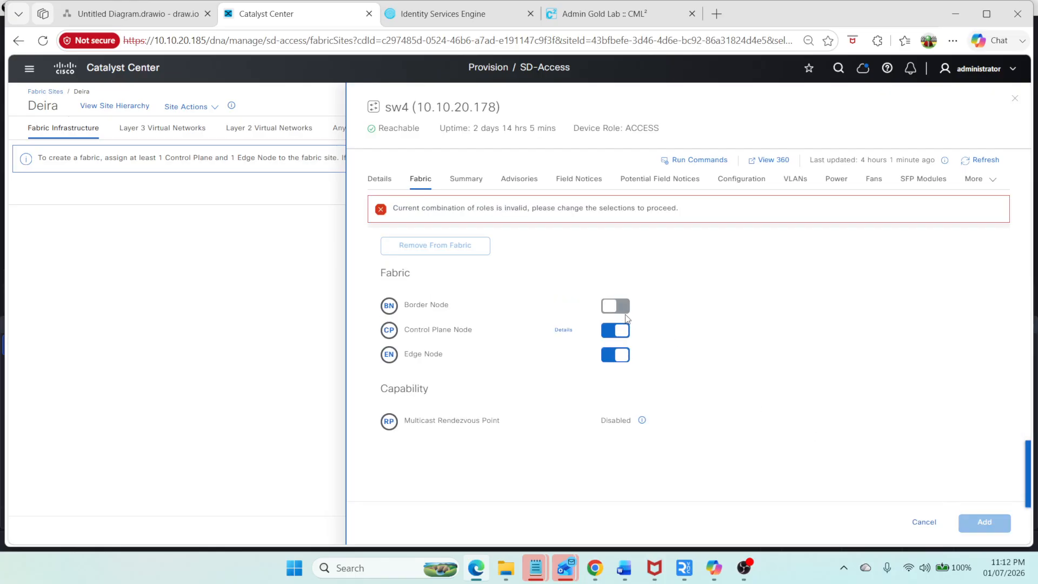
click(617, 357)
click(606, 277)
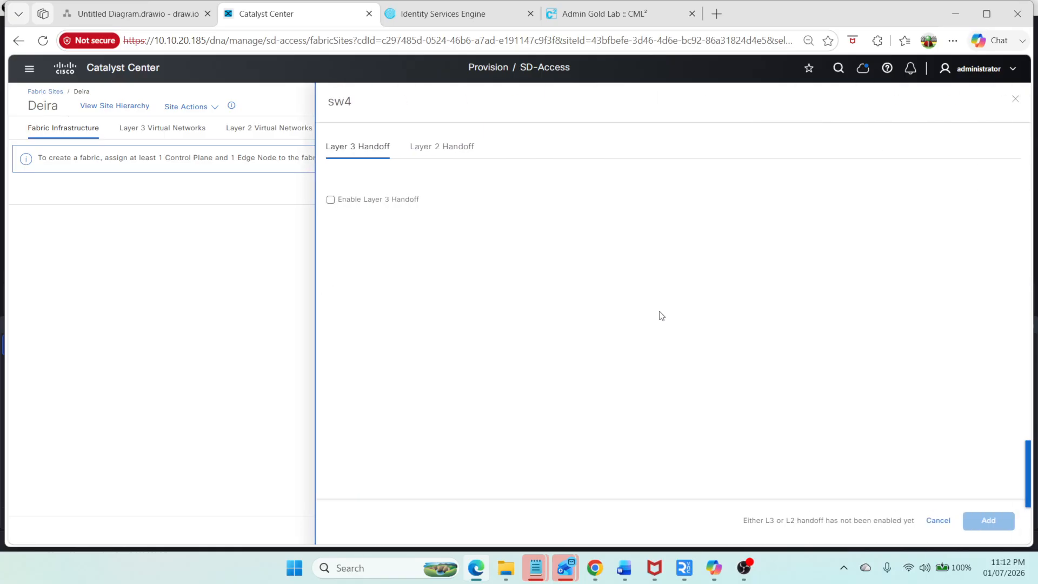
click(406, 200)
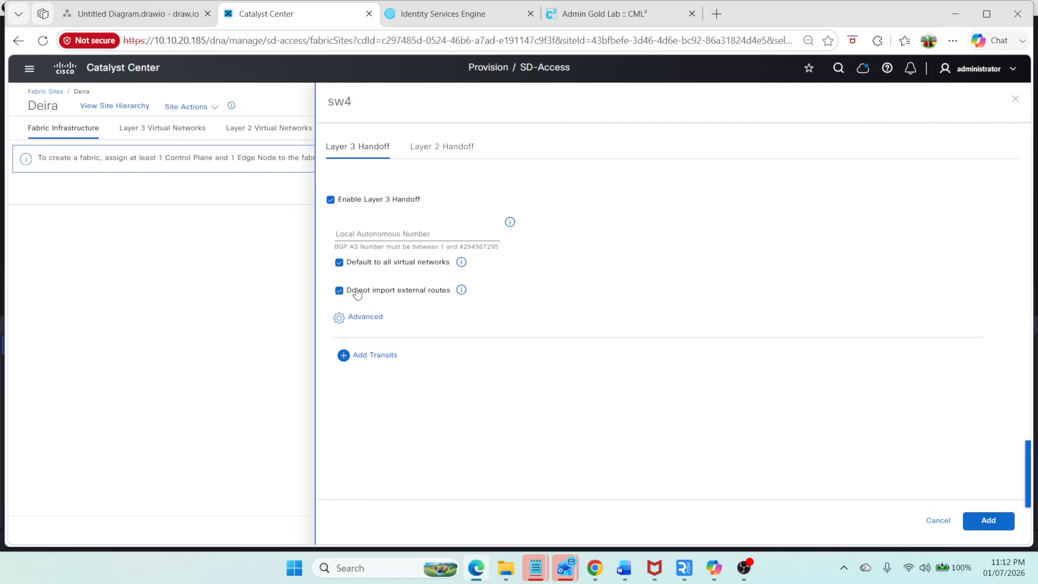
click(384, 226)
Step: Set sw4's Layer 3 handoff local autonomous number to 65552, copied from the diagram's Deira fabric label, and add it
click(137, 13)
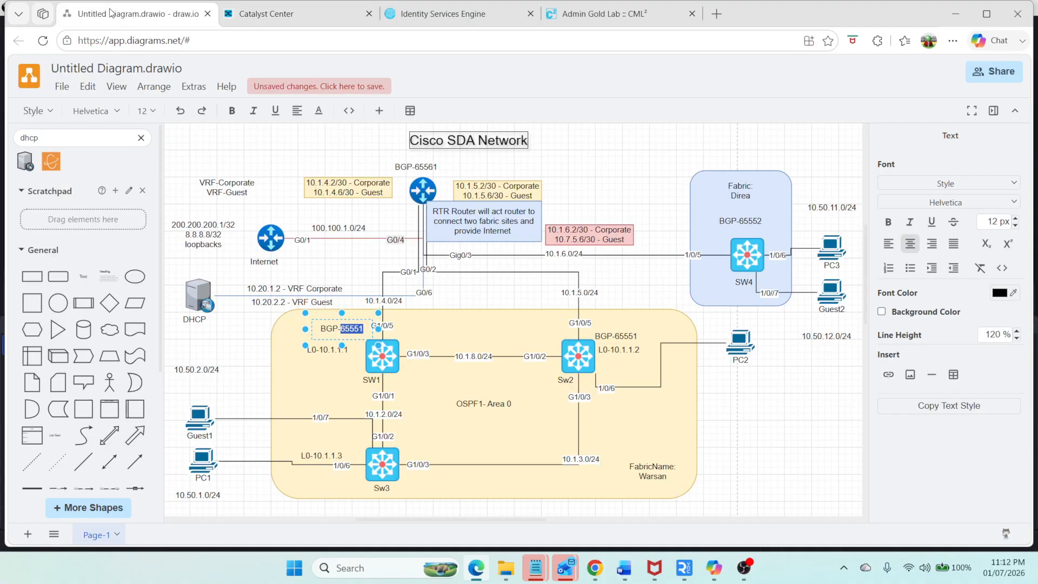
click(754, 223)
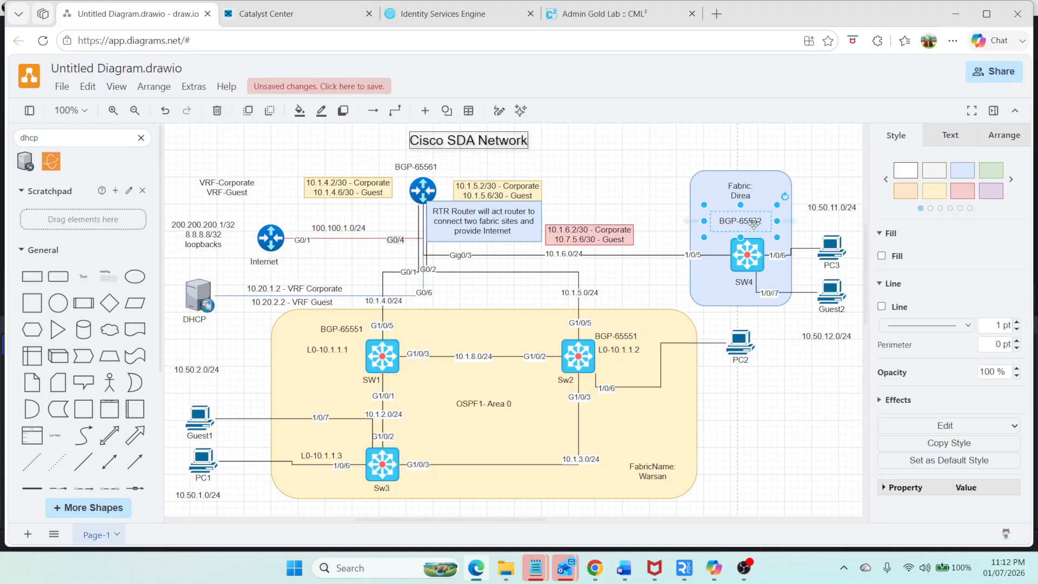
double_click(755, 223)
double_click(751, 222)
key(ctrl+c)
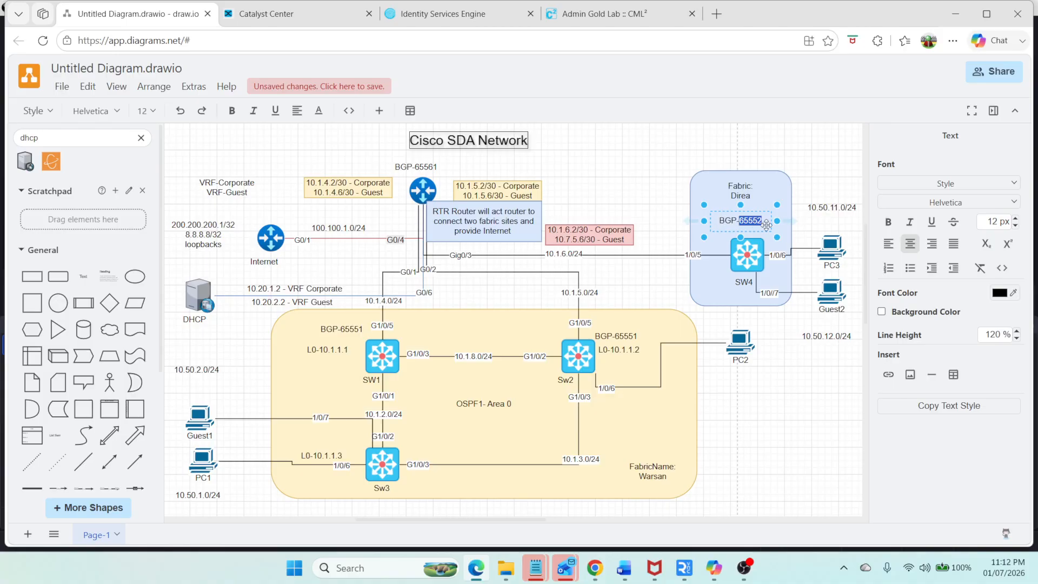
click(330, 16)
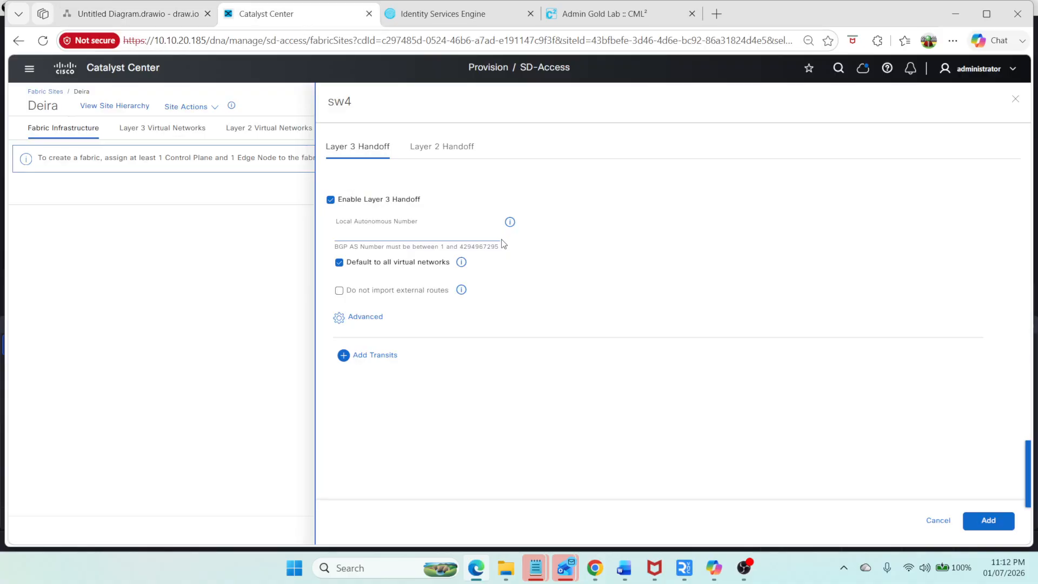
key(ctrl+v)
click(963, 521)
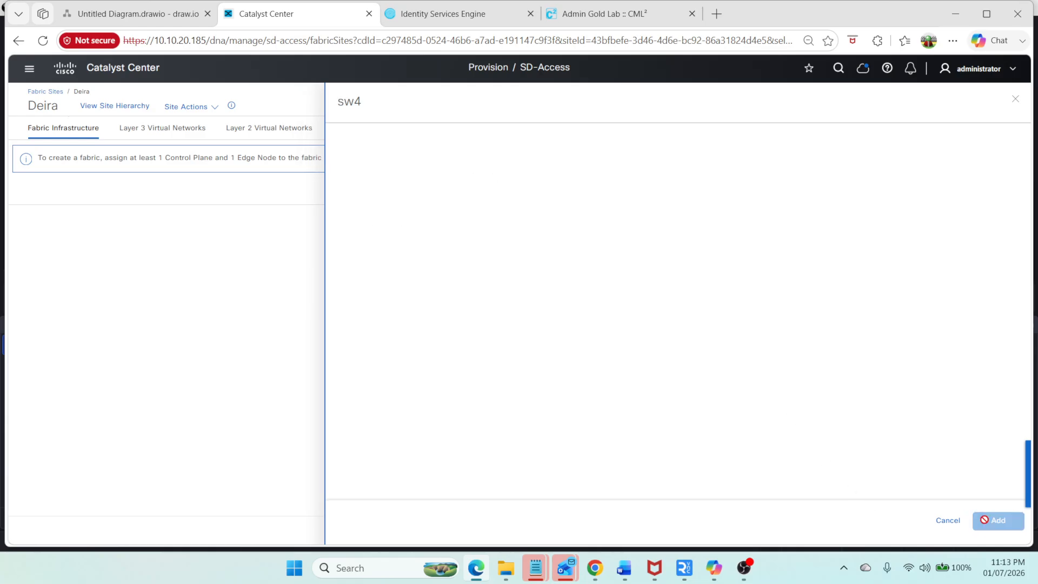
Step: Enable the Edge Node role on sw4 alongside Border and Control Plane, and add the roles
click(611, 322)
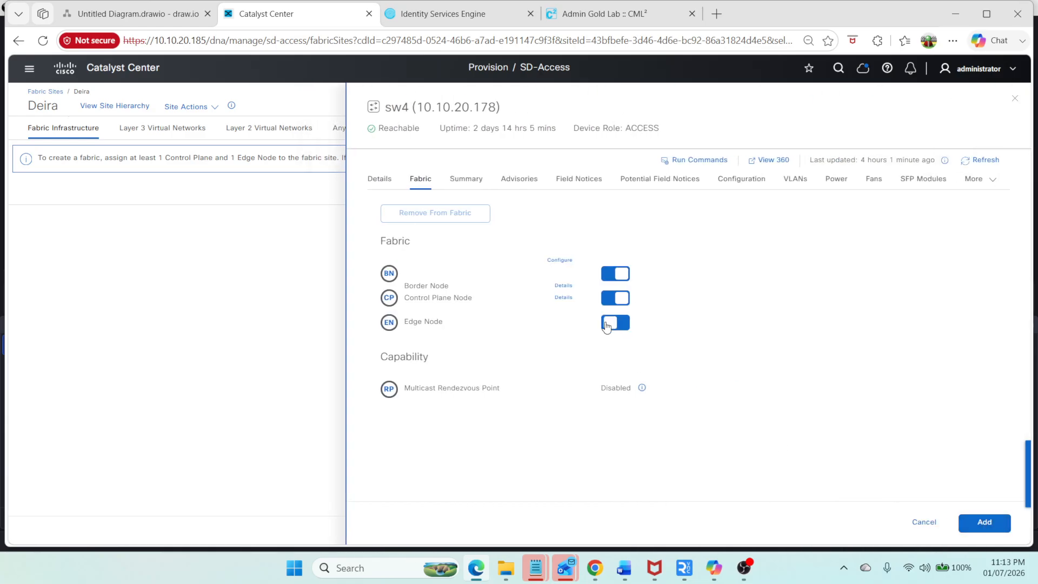
click(973, 522)
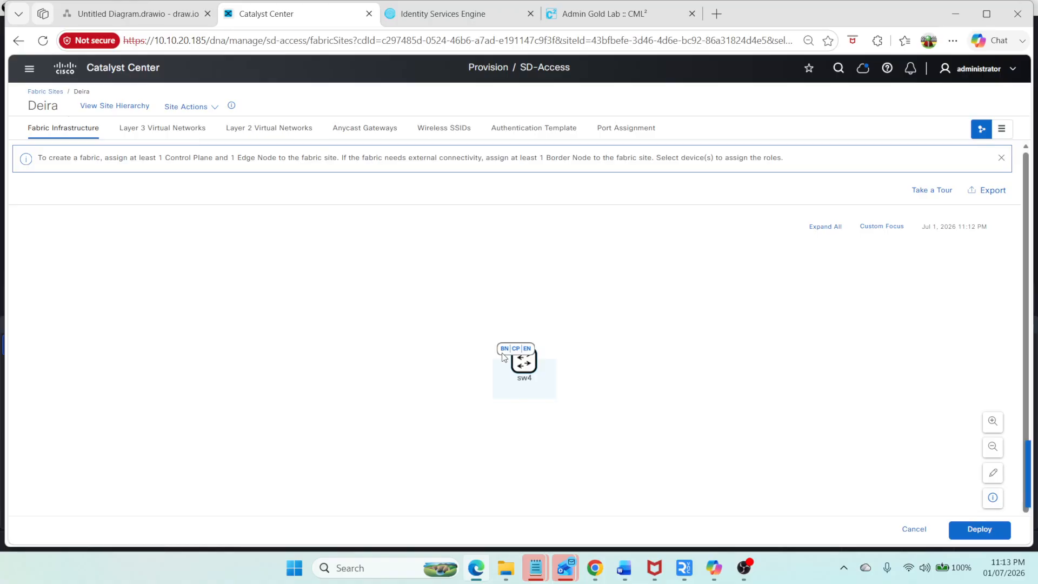
Step: Deploy the Deira fabric changes as Modifying Fabric at Deira with preview, reviewing sw4's configuration before deploying
click(979, 528)
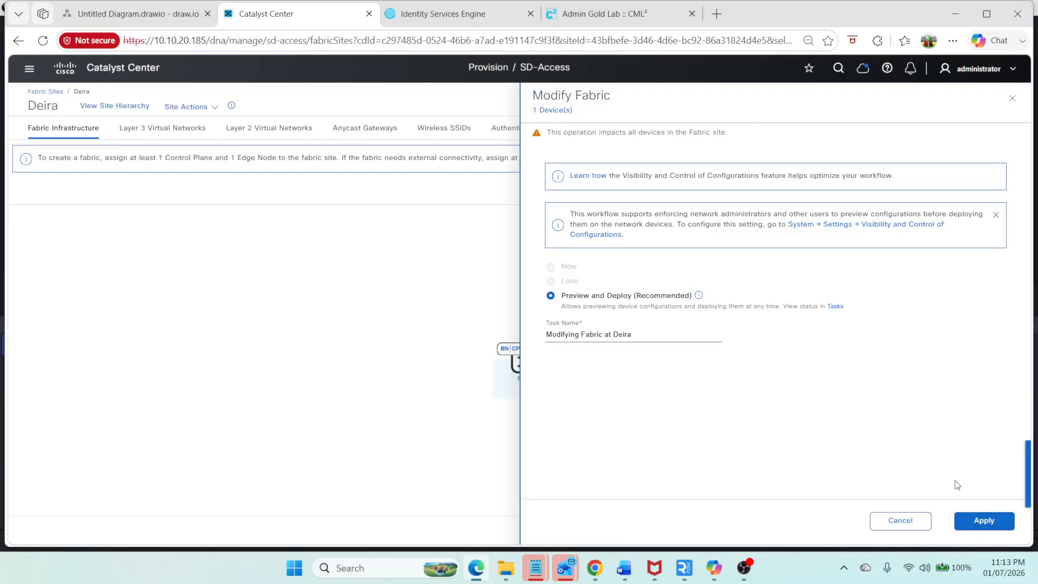
click(969, 517)
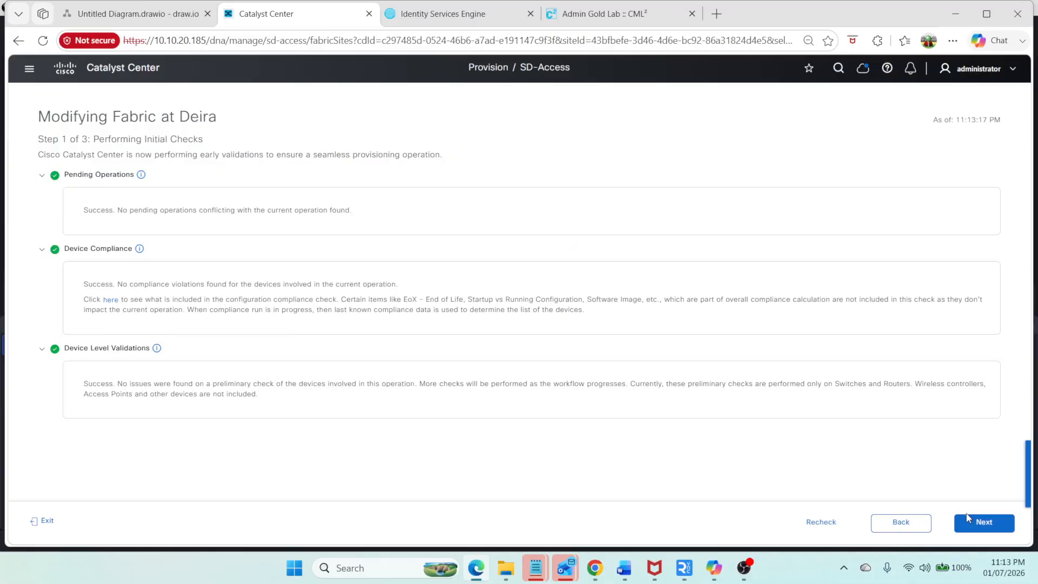
click(1007, 518)
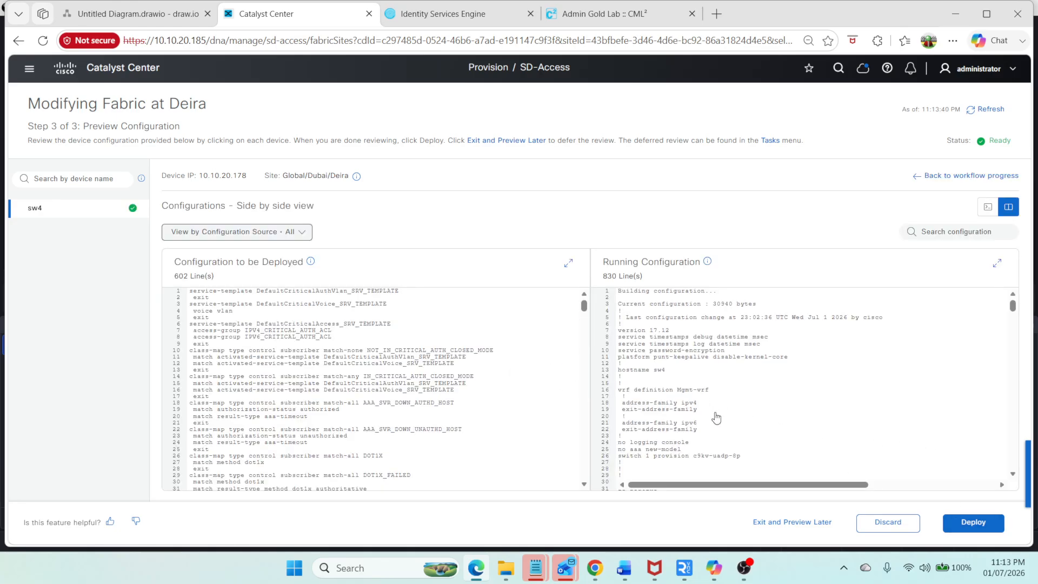
scroll(243, 339, down, 5)
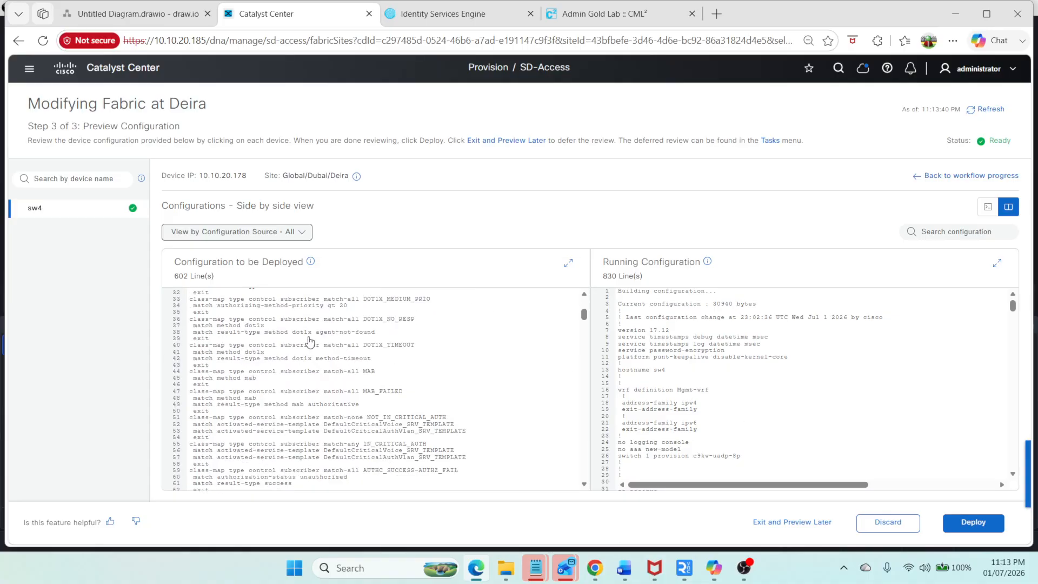
scroll(386, 298, down, 8)
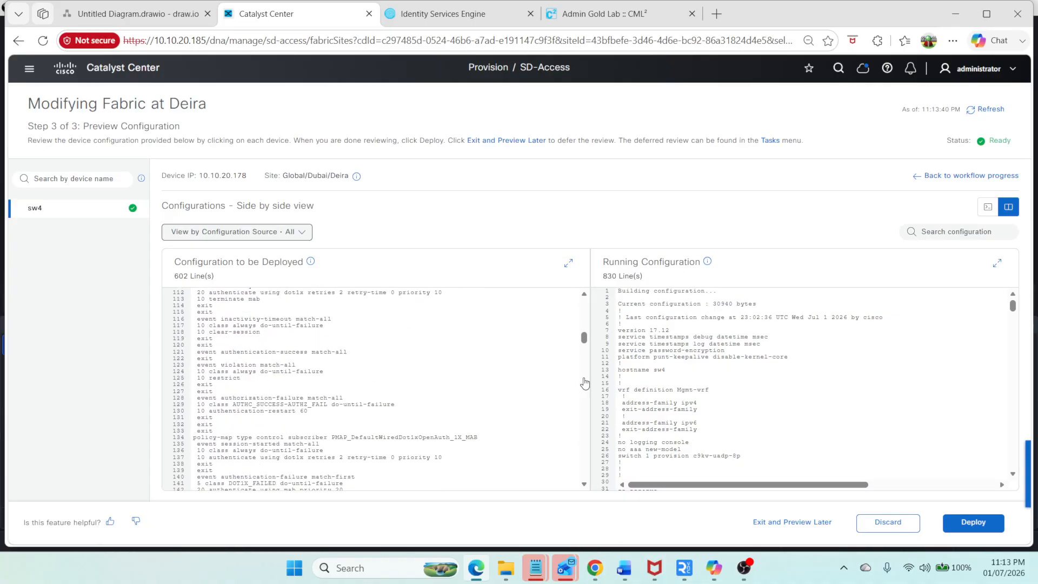
drag(583, 337, 632, 489)
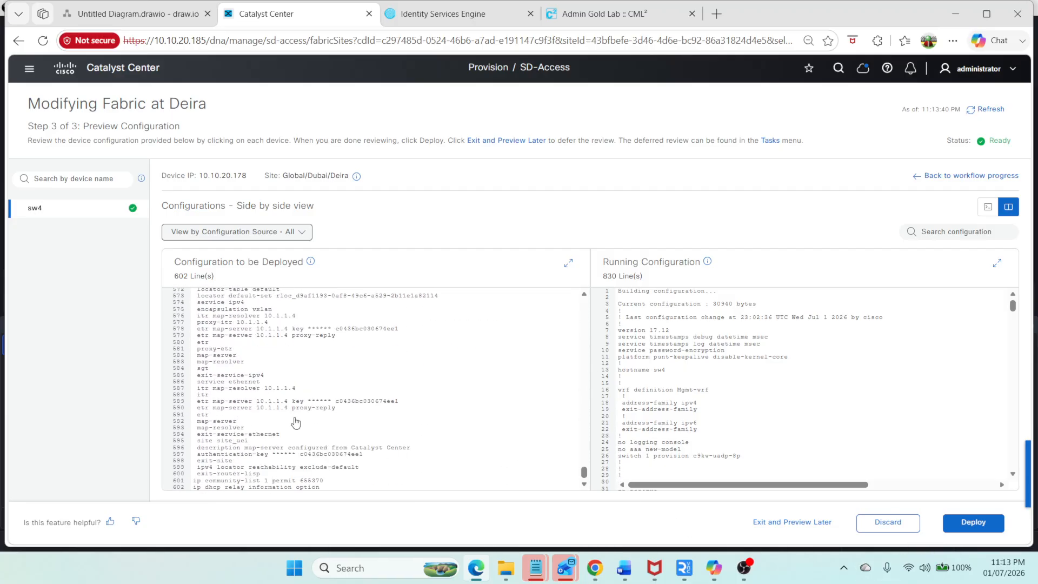
scroll(292, 419, up, 1)
click(954, 523)
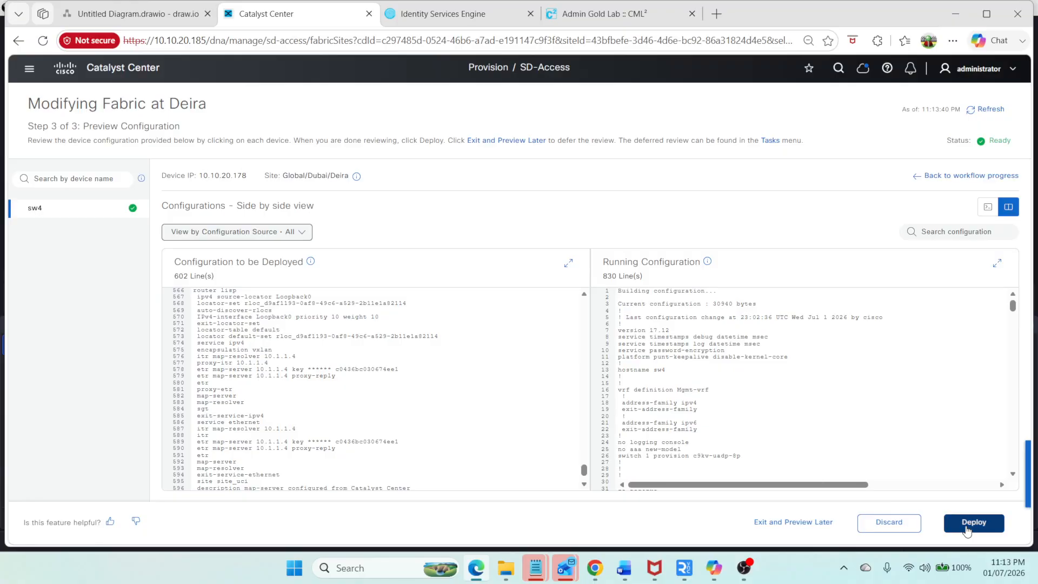
click(995, 522)
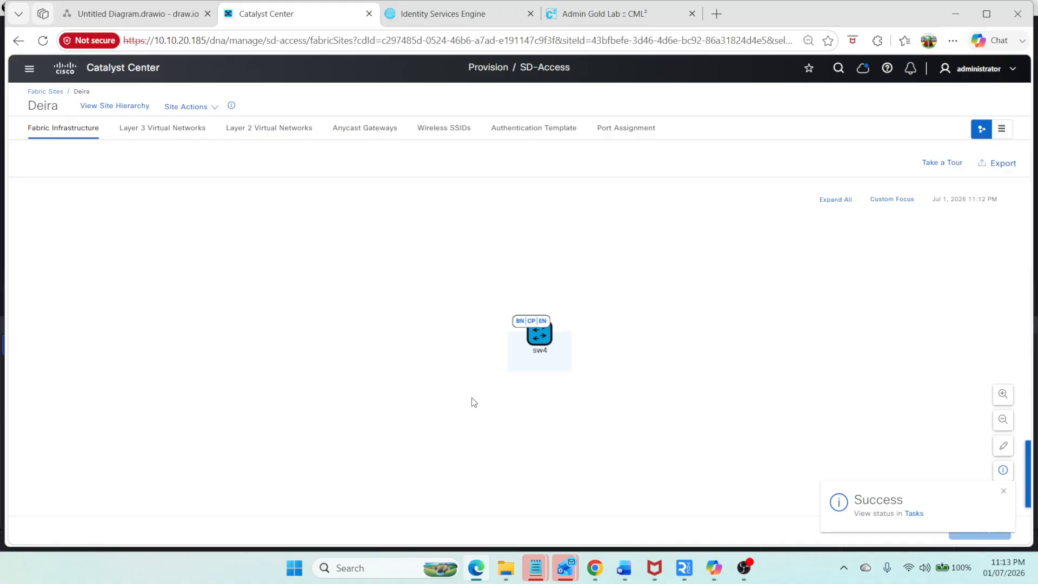
Step: Add the existing Corporate, Guest and INFRA_VN Layer 3 virtual networks to the Deira fabric site with preview and deploy
click(147, 128)
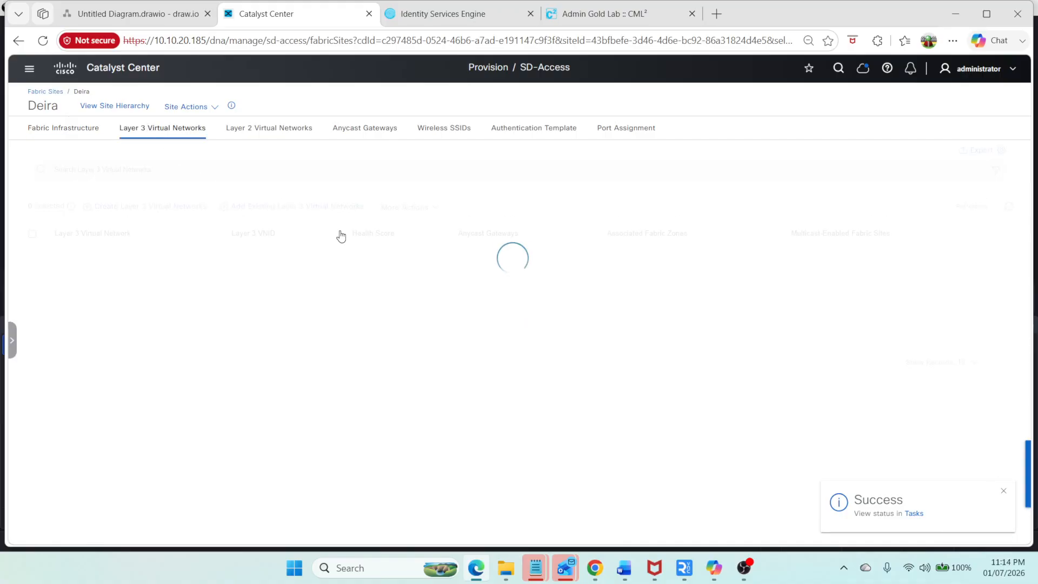
click(332, 207)
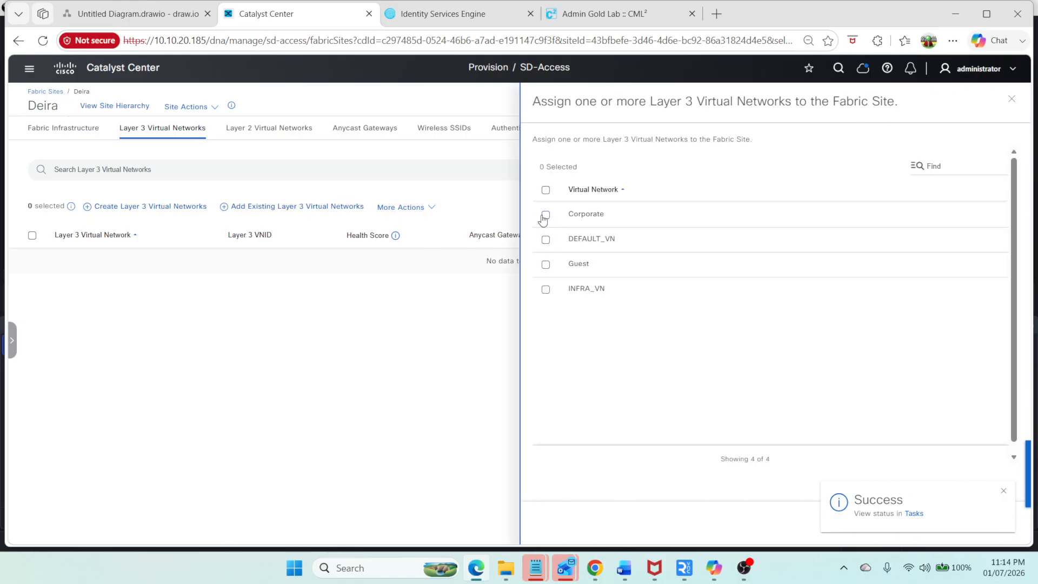
click(545, 215)
click(545, 292)
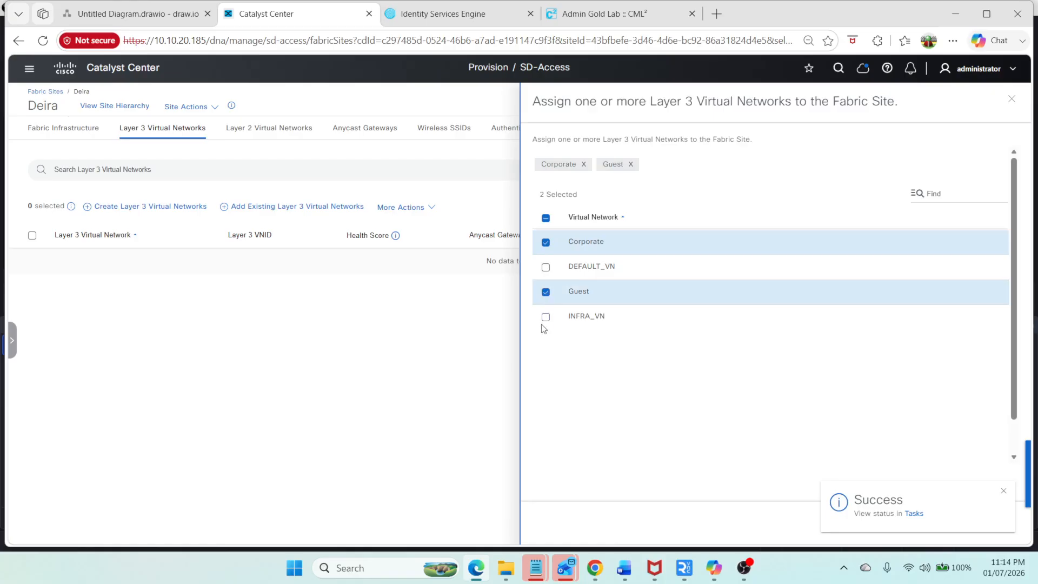
click(546, 317)
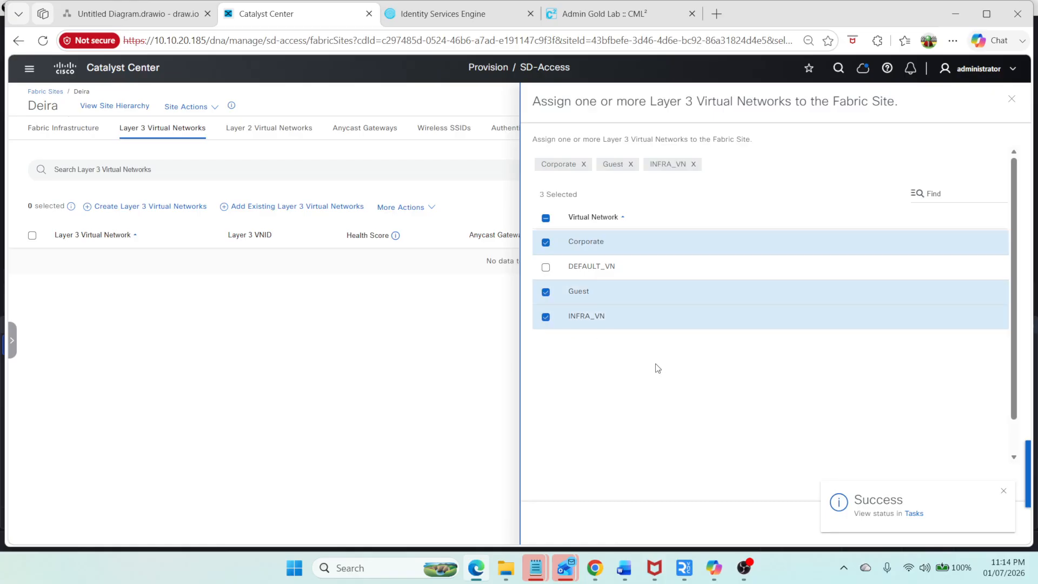
click(1002, 491)
click(985, 525)
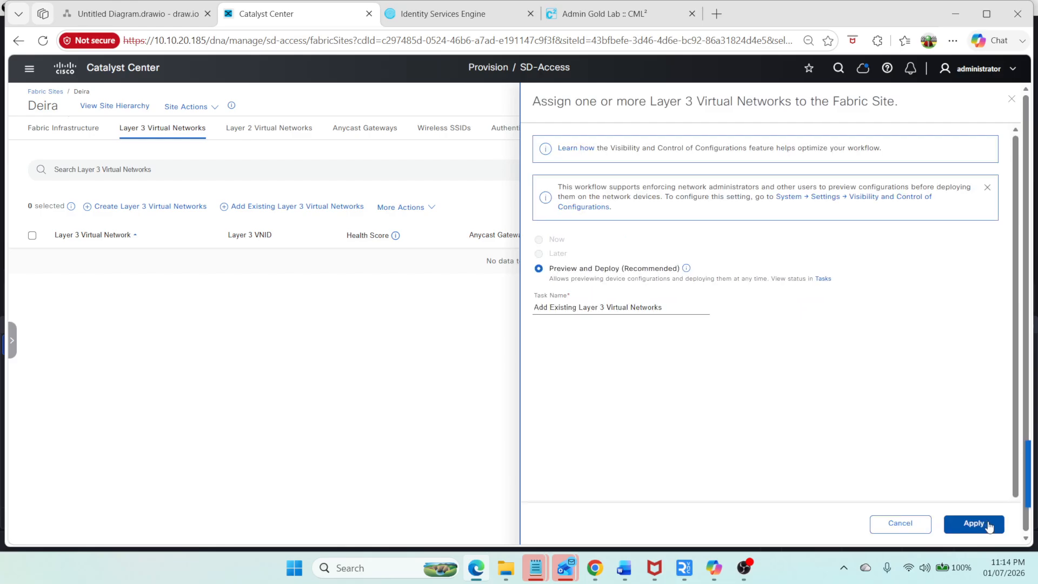
click(987, 526)
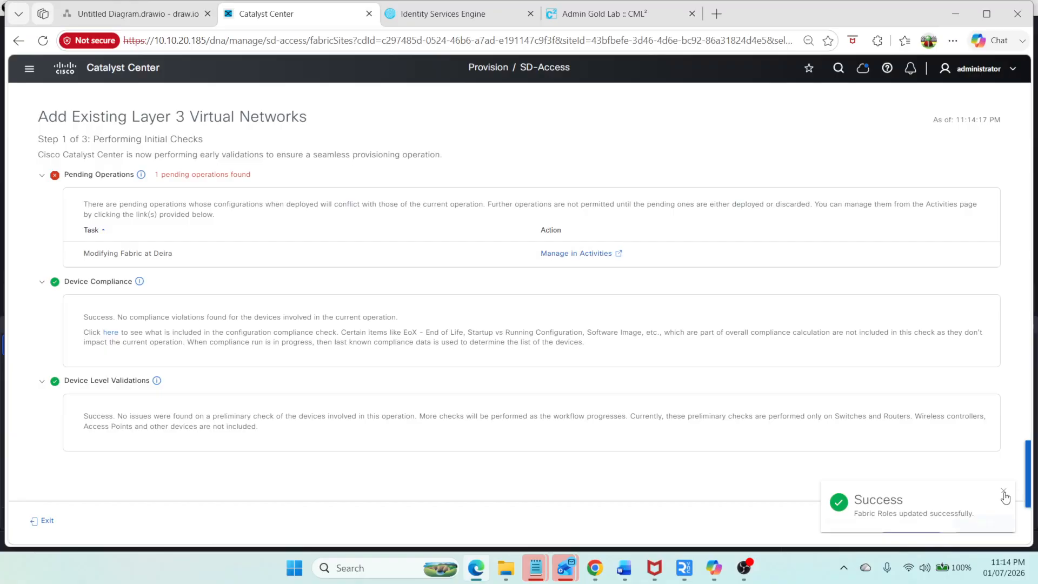
Step: Open the pending Modifying Fabric at Deira operation in Activities from the initial checks
click(1004, 492)
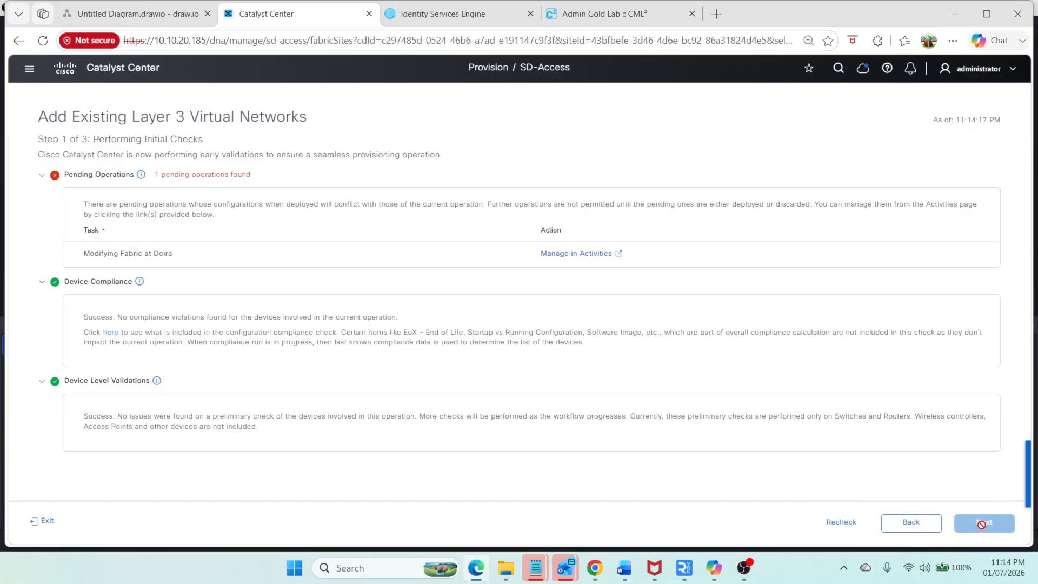
click(192, 179)
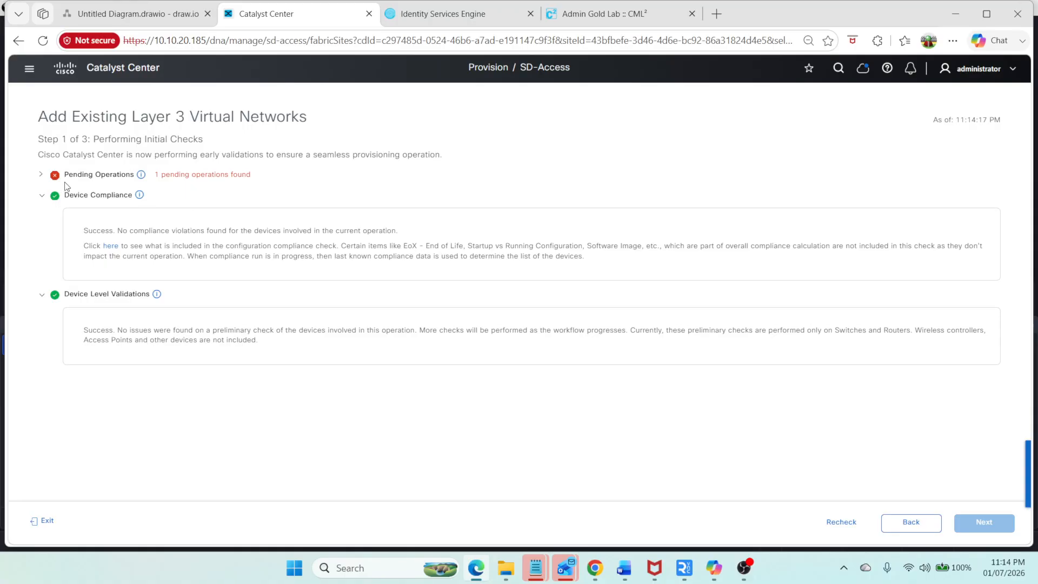
click(43, 174)
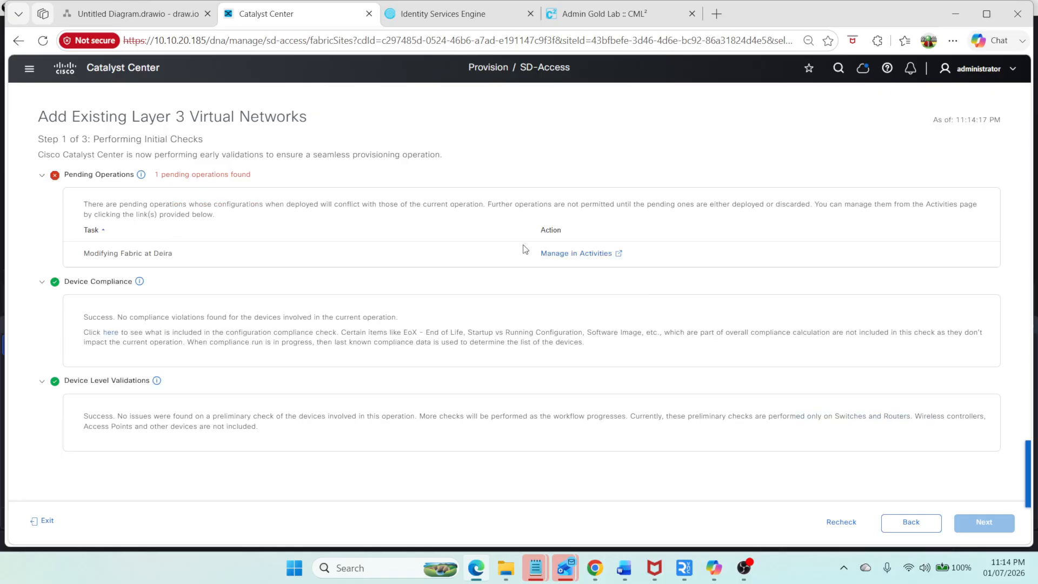
click(616, 253)
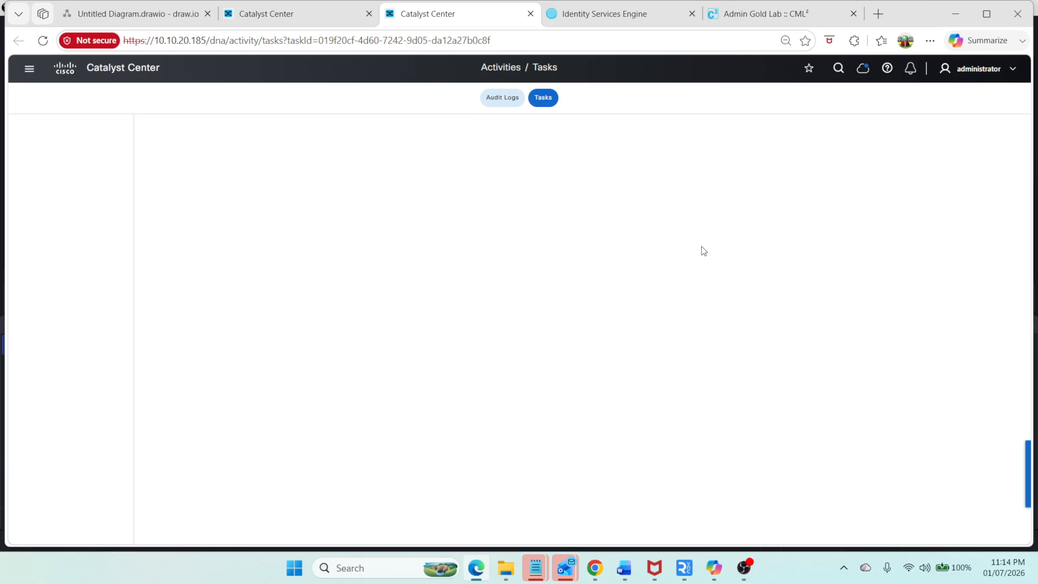
click(576, 22)
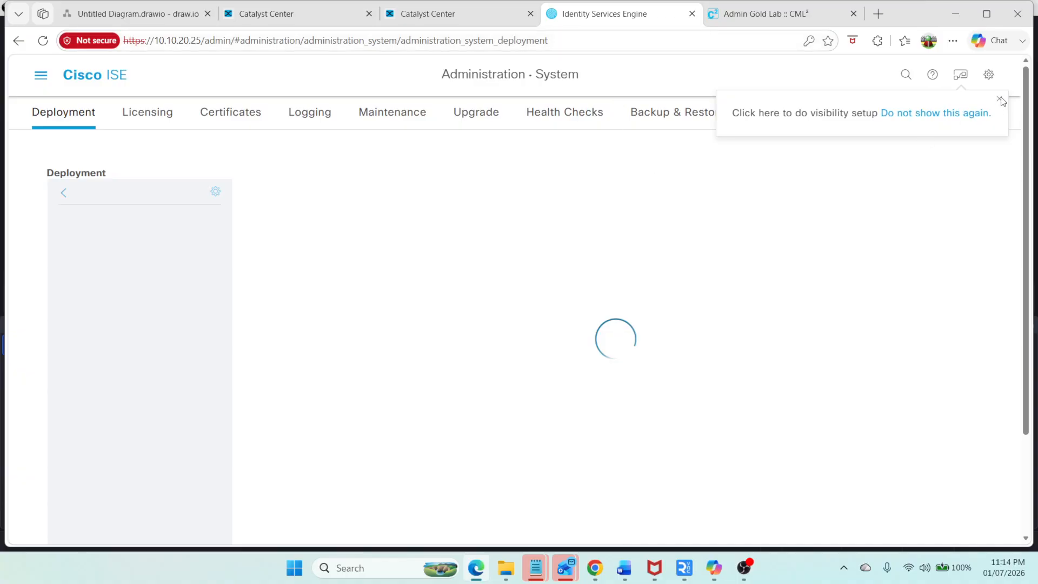
drag(210, 40, 548, 40)
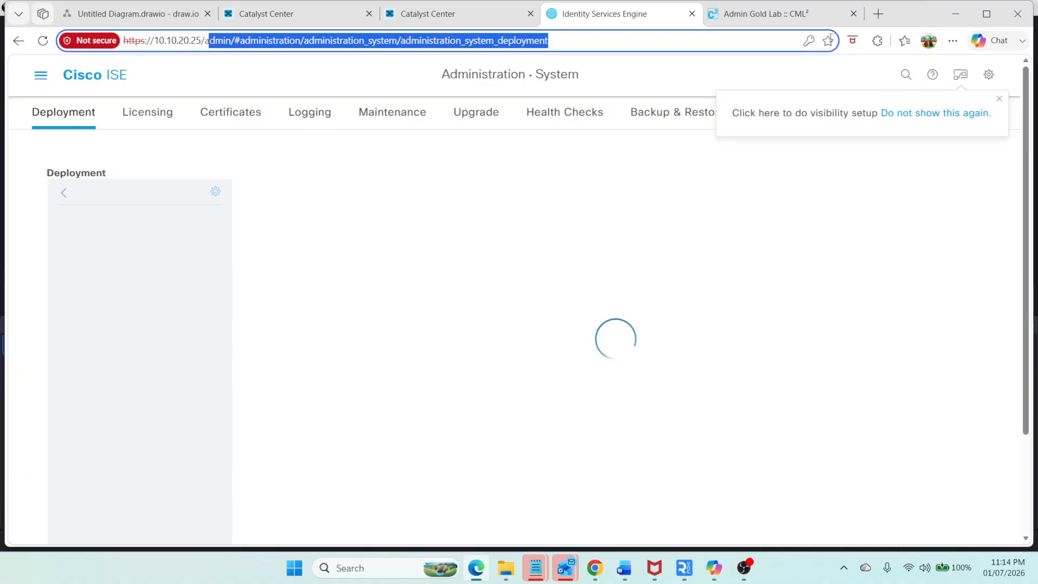
key(BackSpace)
key(BackSpace)
key(Return)
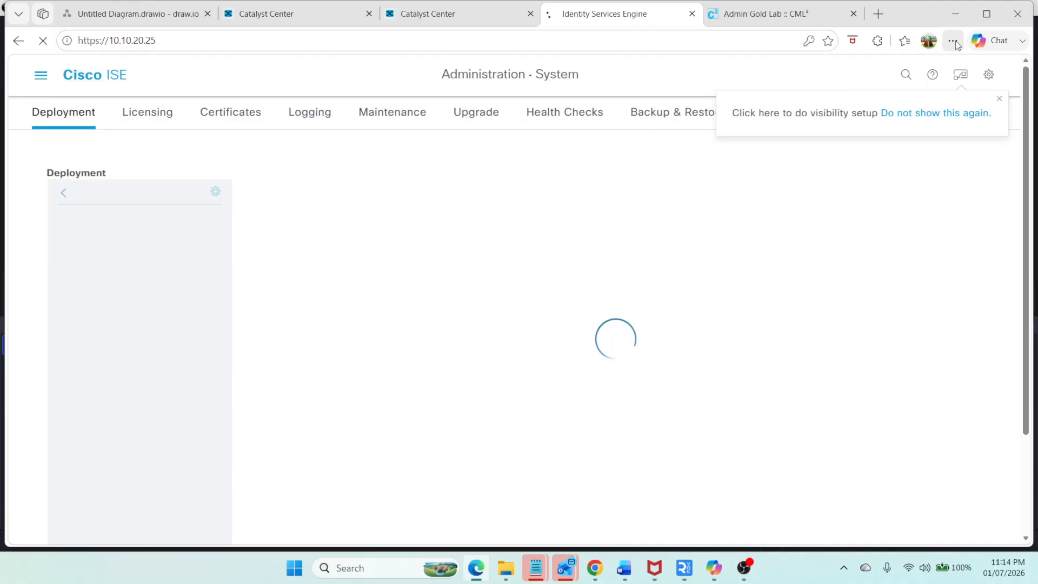
Step: Refresh and review the Modifying Fabric at Deira task status, then close its details
click(469, 21)
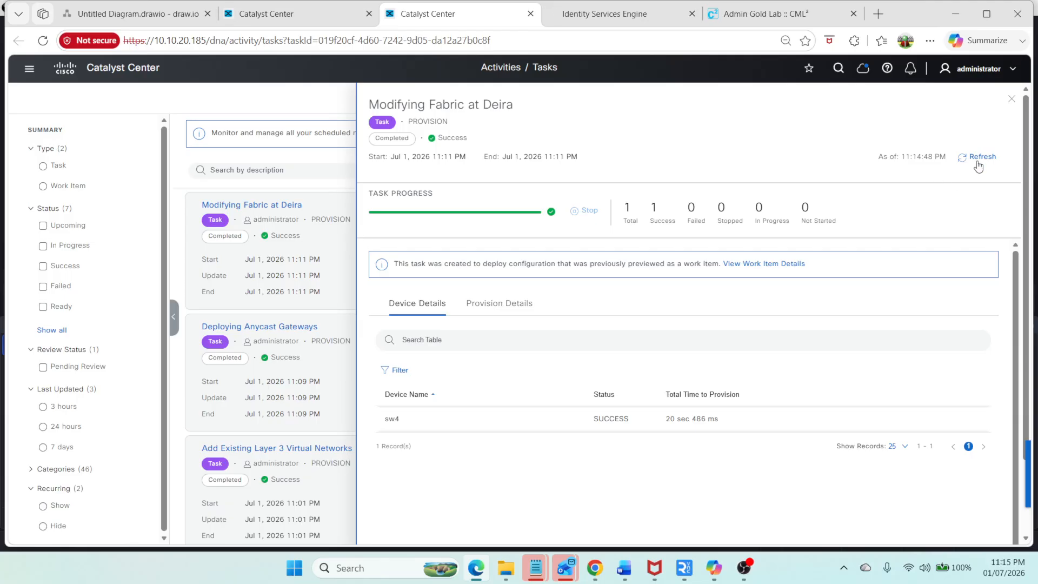
click(981, 161)
click(1011, 99)
Step: Recheck the pending operations for adding the Layer 3 virtual networks against the Modifying Fabric at Deira task
click(325, 14)
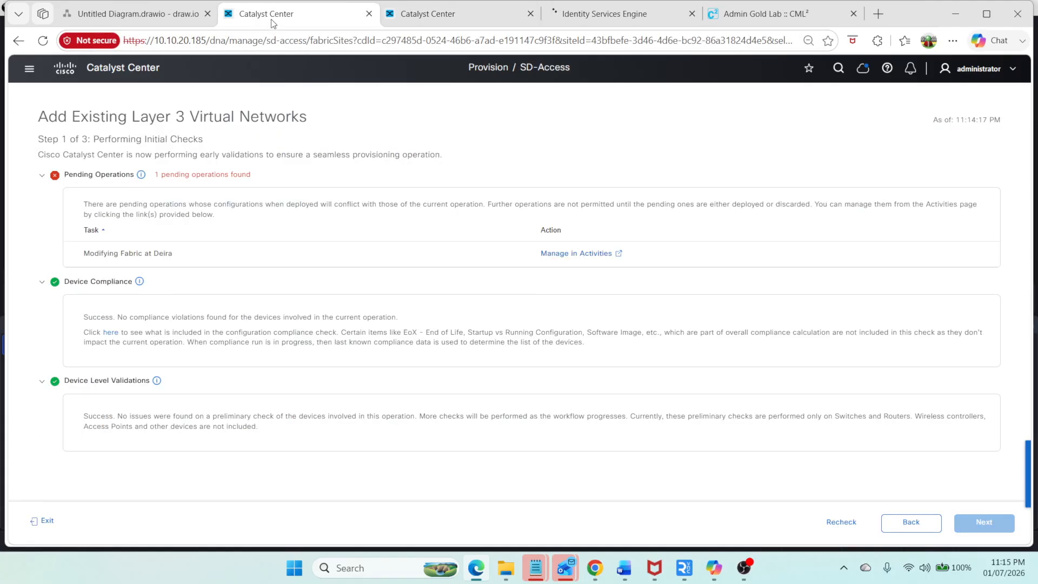
click(845, 523)
click(618, 254)
click(544, 16)
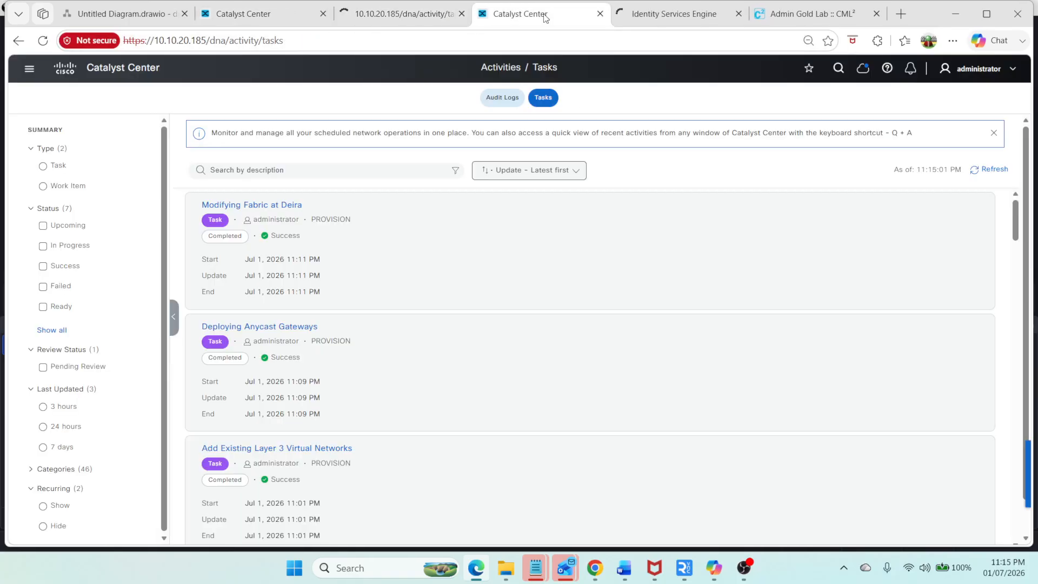
click(600, 14)
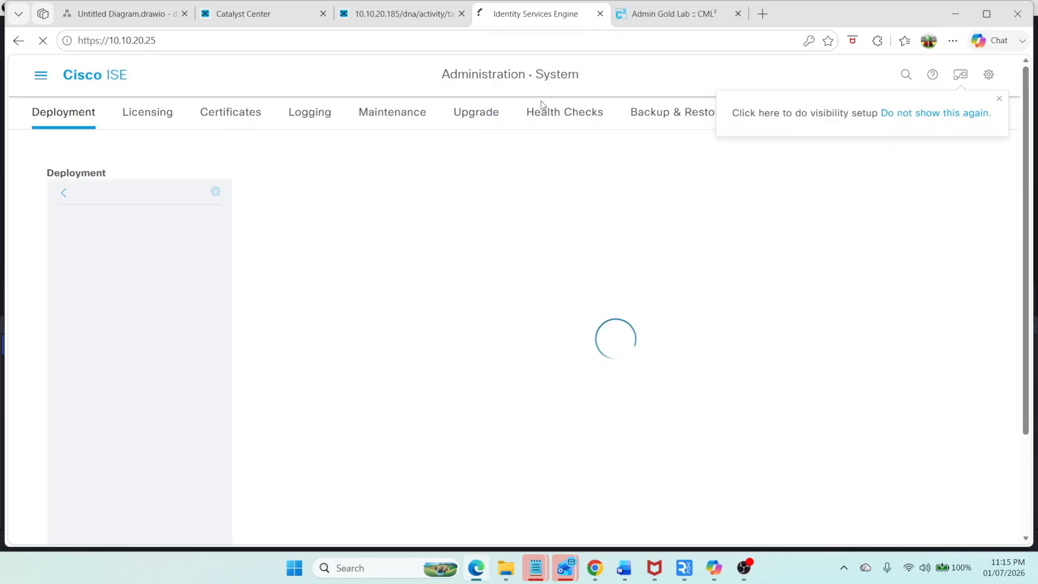
click(455, 11)
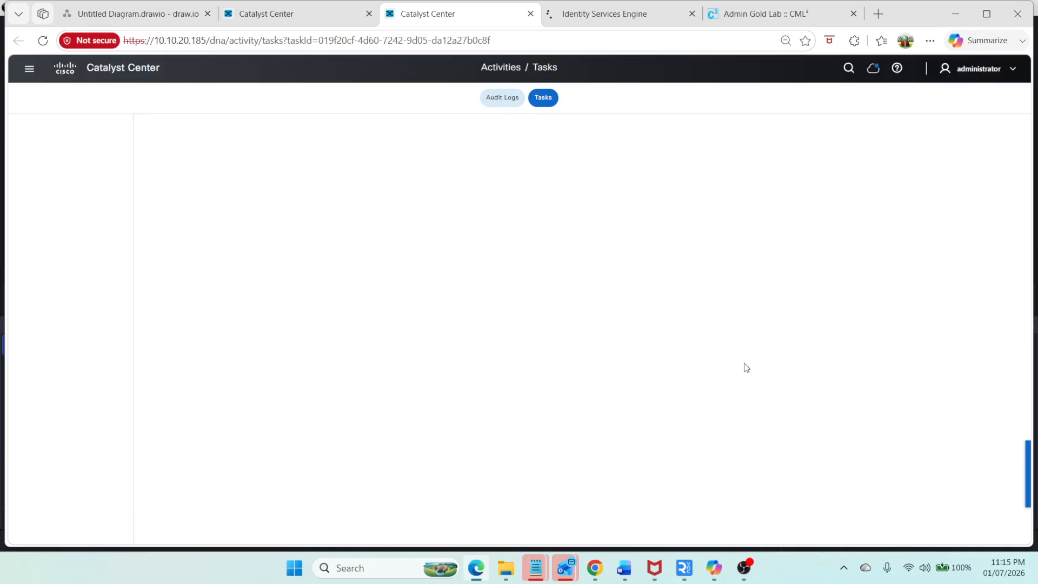
click(280, 10)
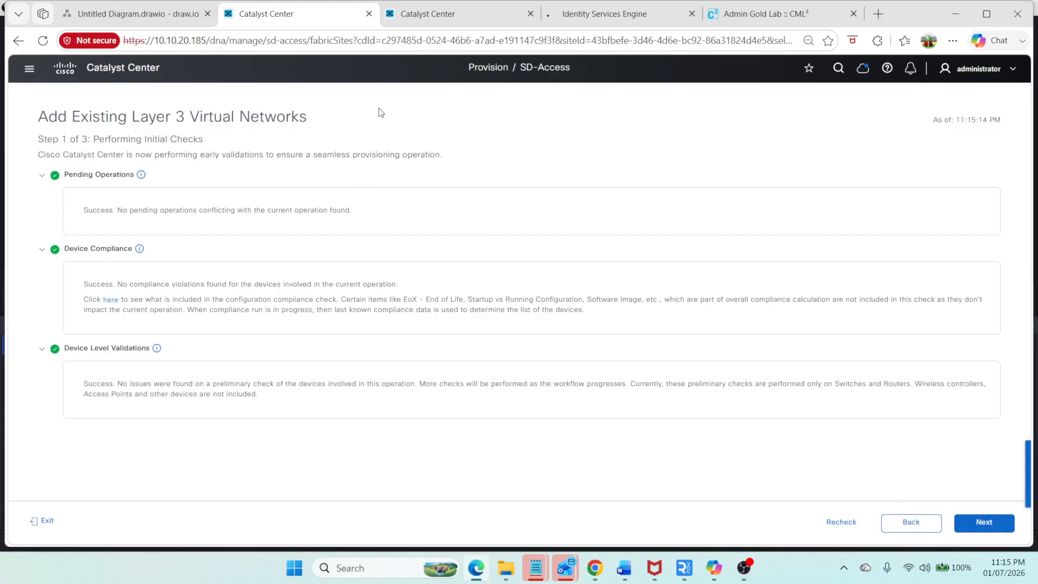
click(433, 17)
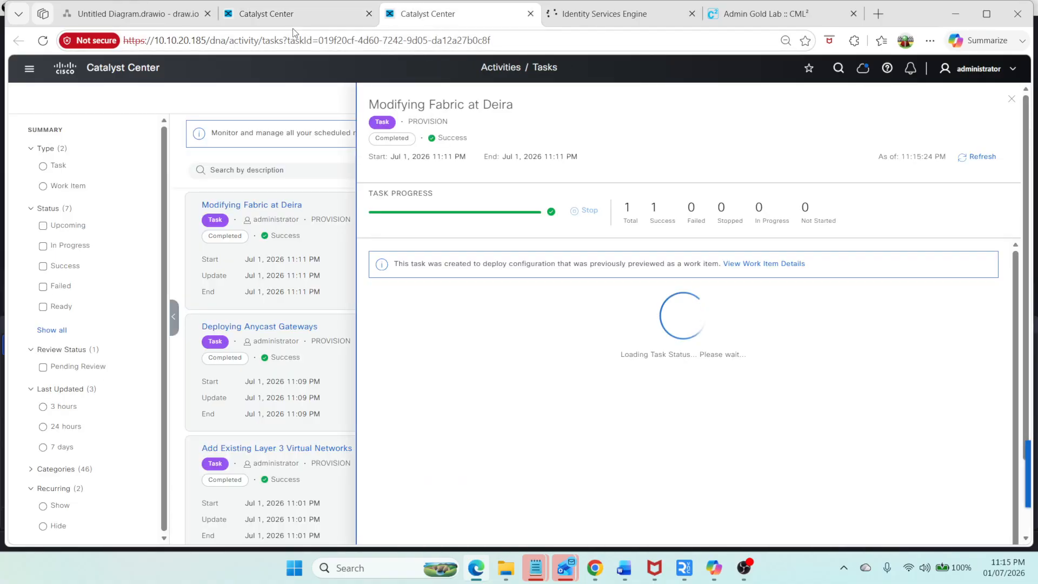
Step: Advance the pending Add Existing Layer 3 Virtual Networks workflow to its preview and discard the work item
click(293, 16)
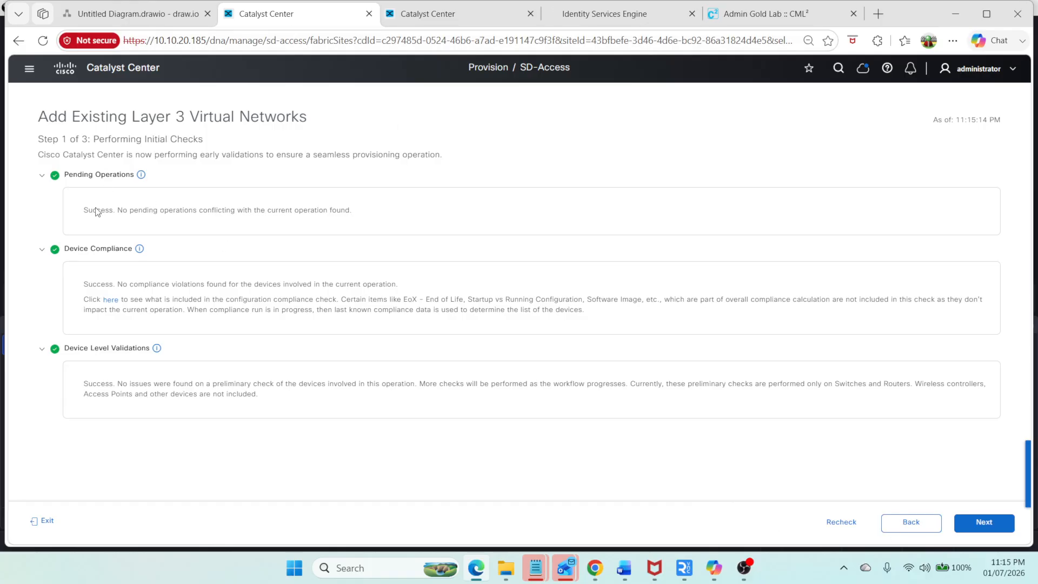
click(987, 524)
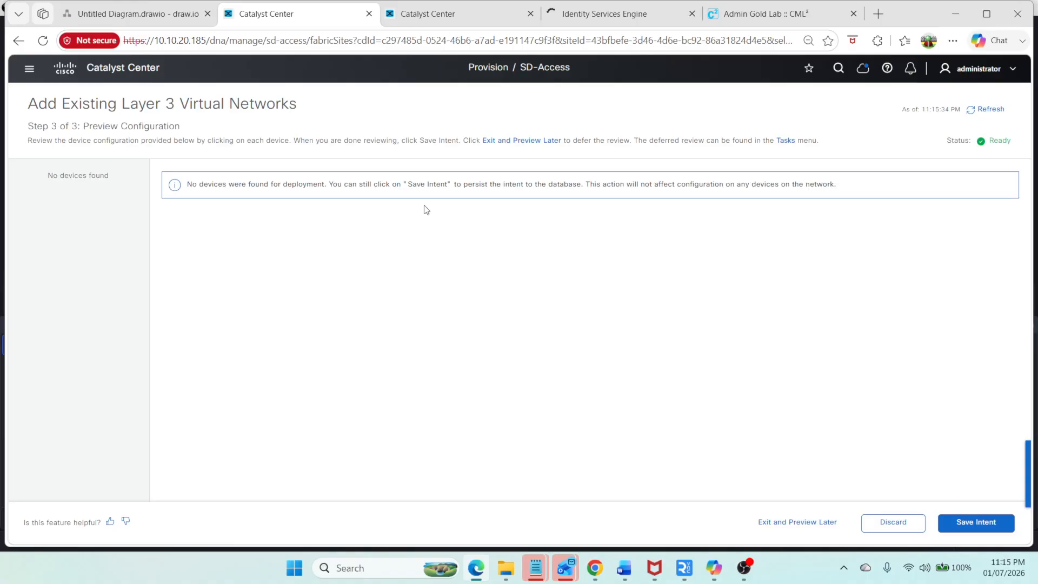
click(878, 537)
click(557, 354)
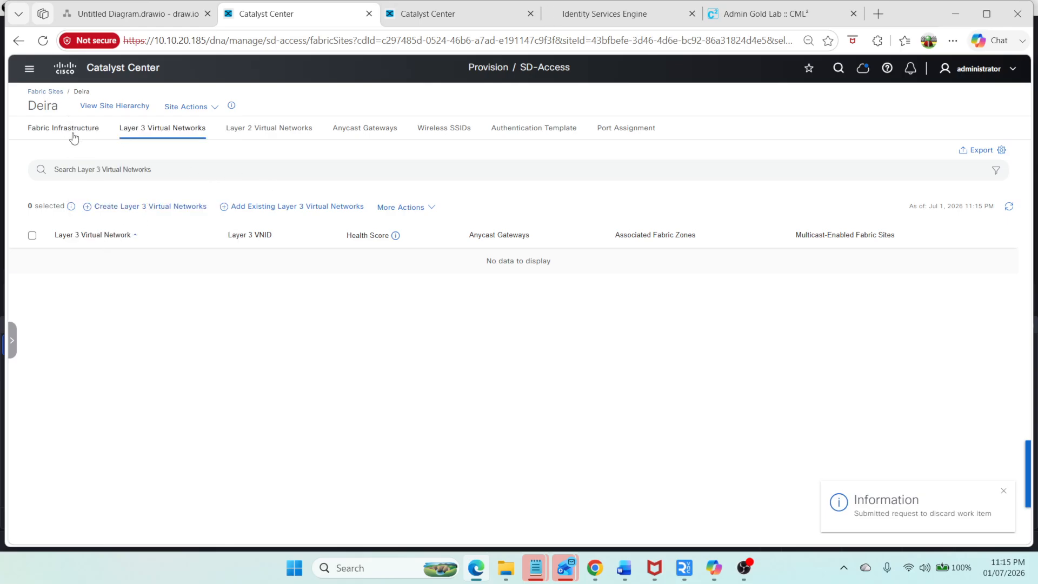
Step: Reopen the Deira fabric site from Fabric Sites and review sw4's fabric roles
click(40, 92)
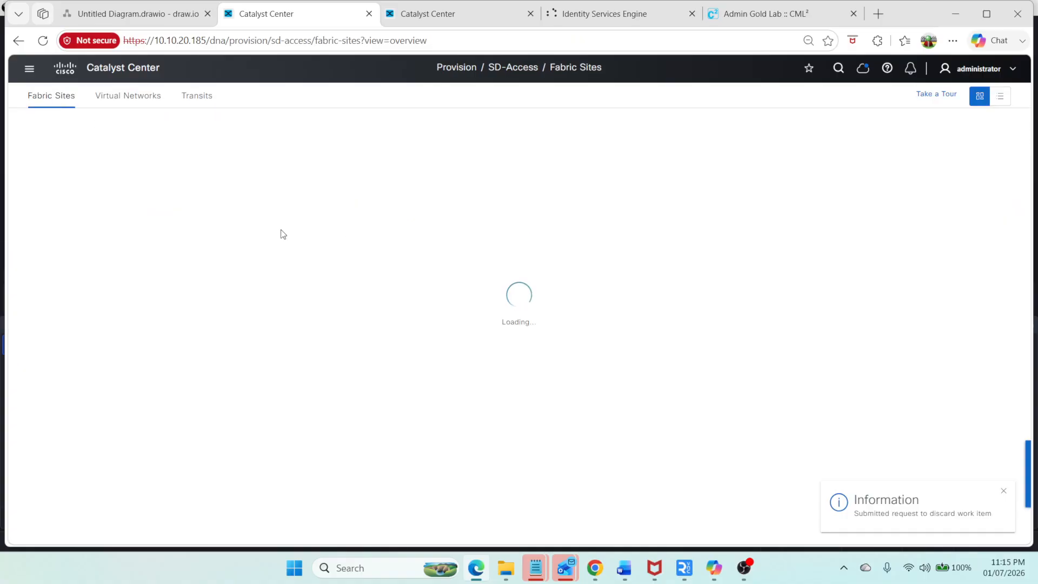
scroll(590, 381, down, 5)
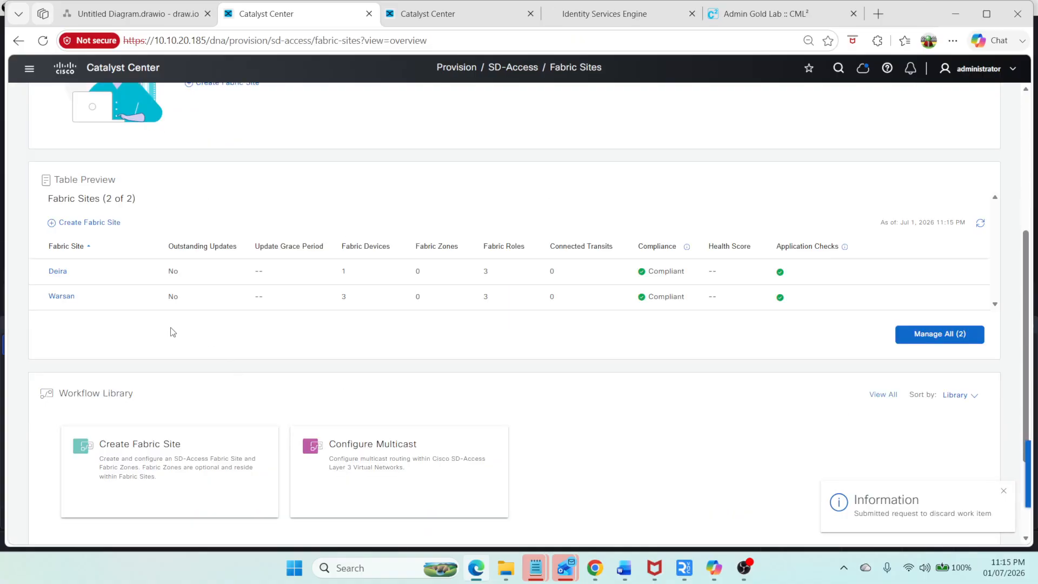
scroll(76, 301, up, 1)
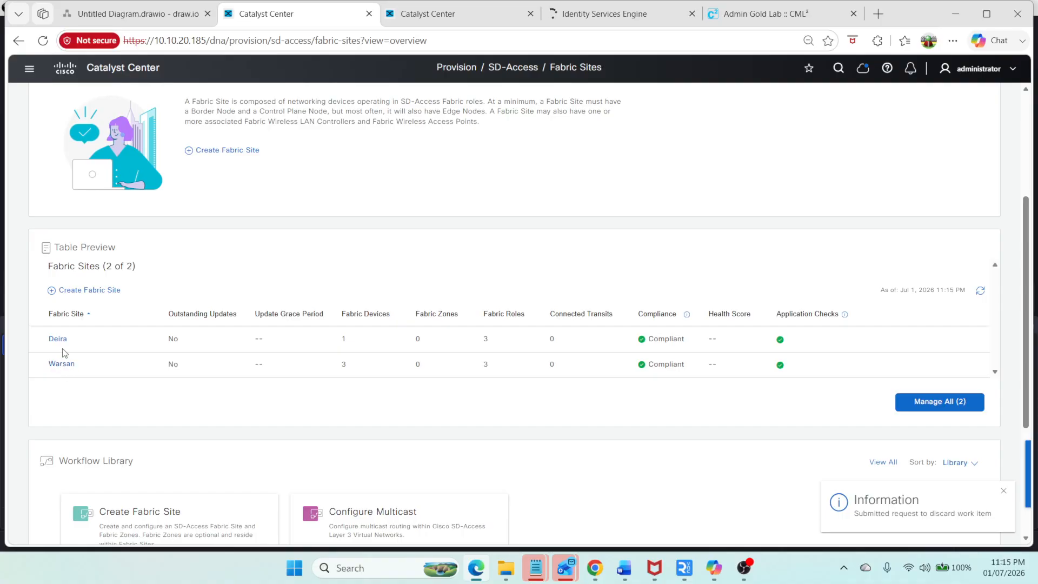
click(58, 339)
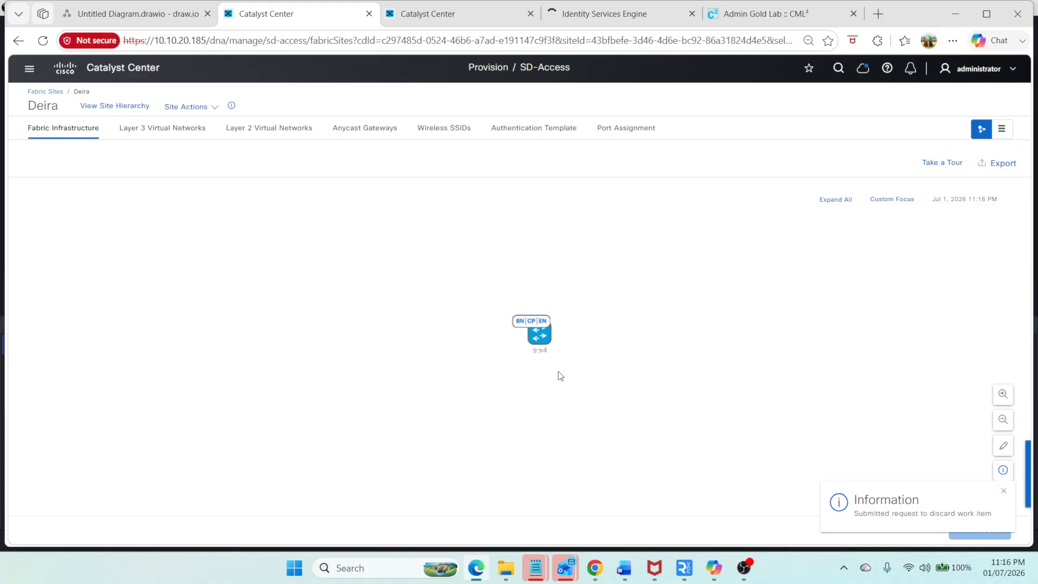
click(535, 336)
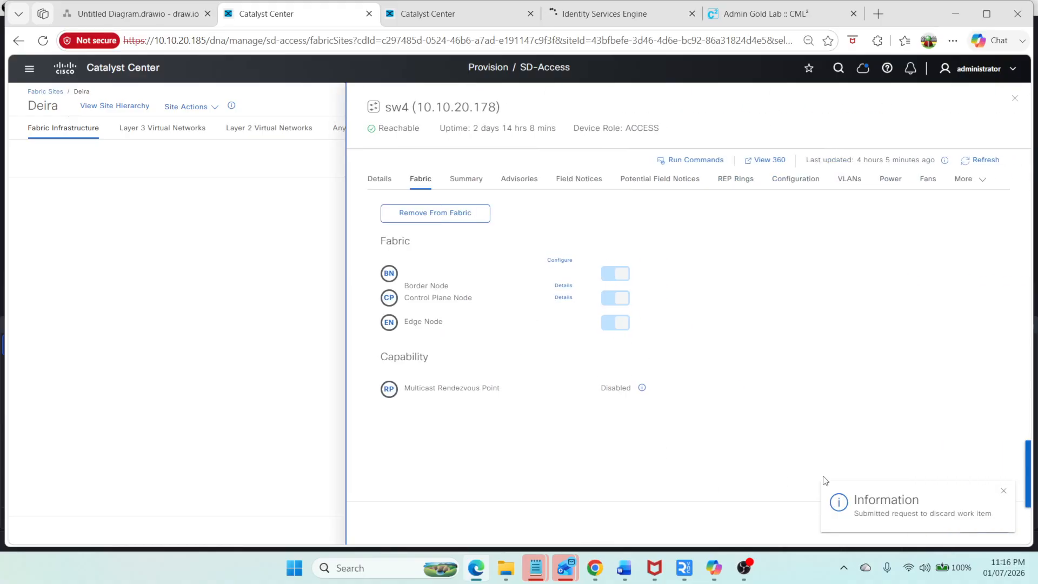
click(1004, 491)
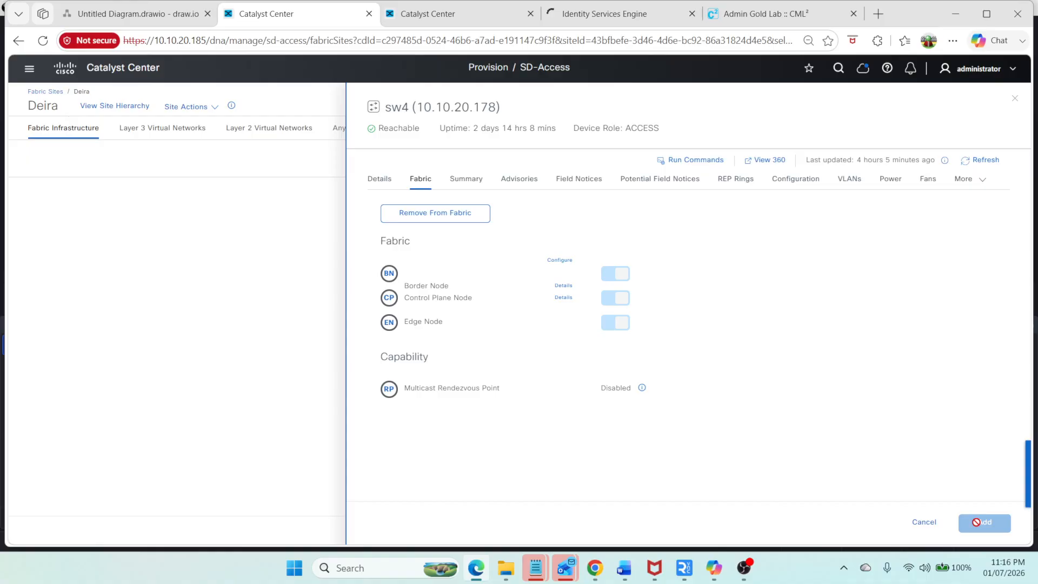
click(922, 524)
Step: Add the existing Corporate, Guest and INFRA_VN Layer 3 virtual networks to Deira and save the intent
click(128, 130)
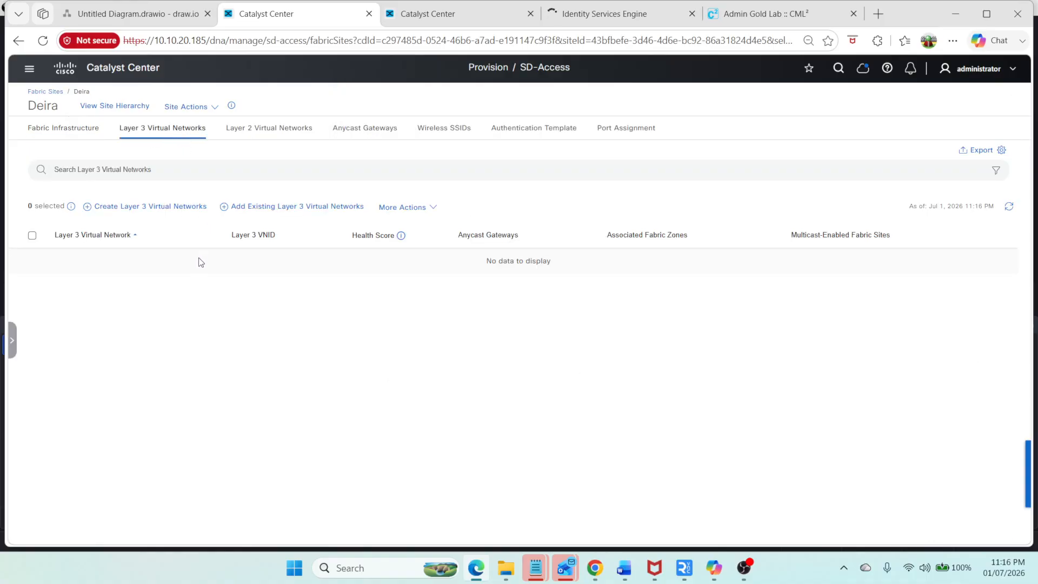
click(277, 209)
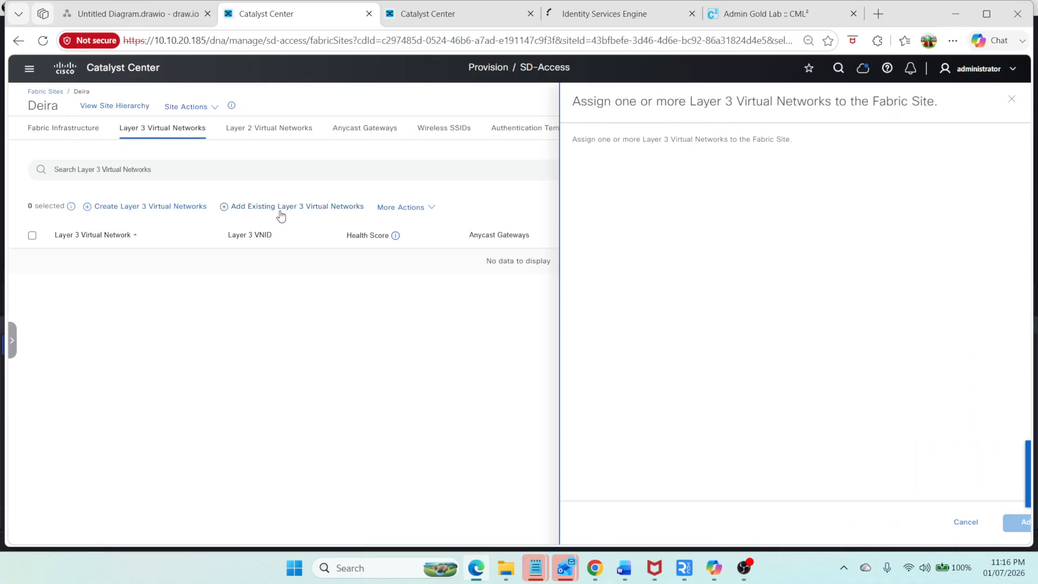
click(545, 215)
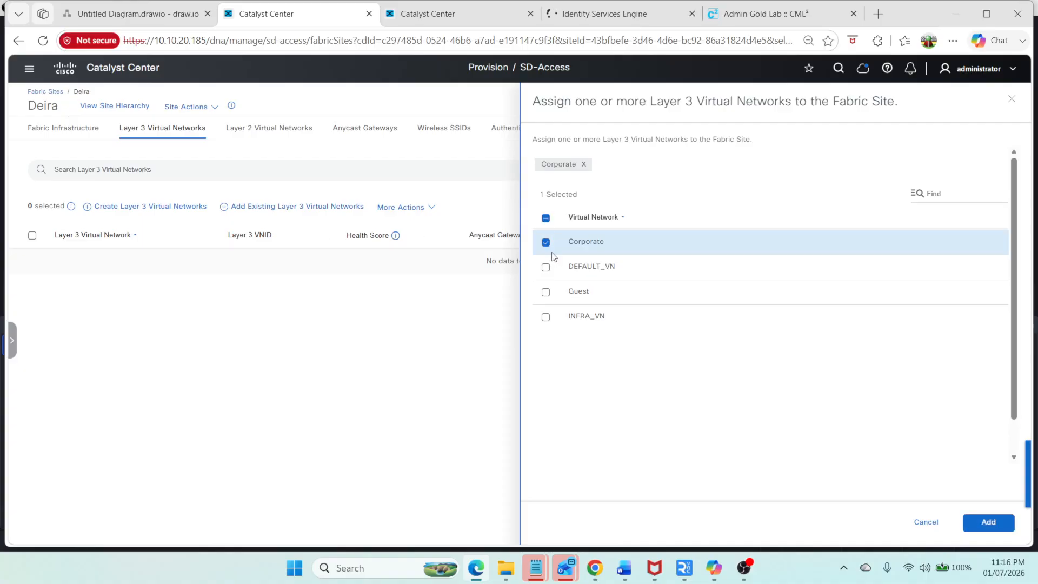
click(546, 291)
click(546, 317)
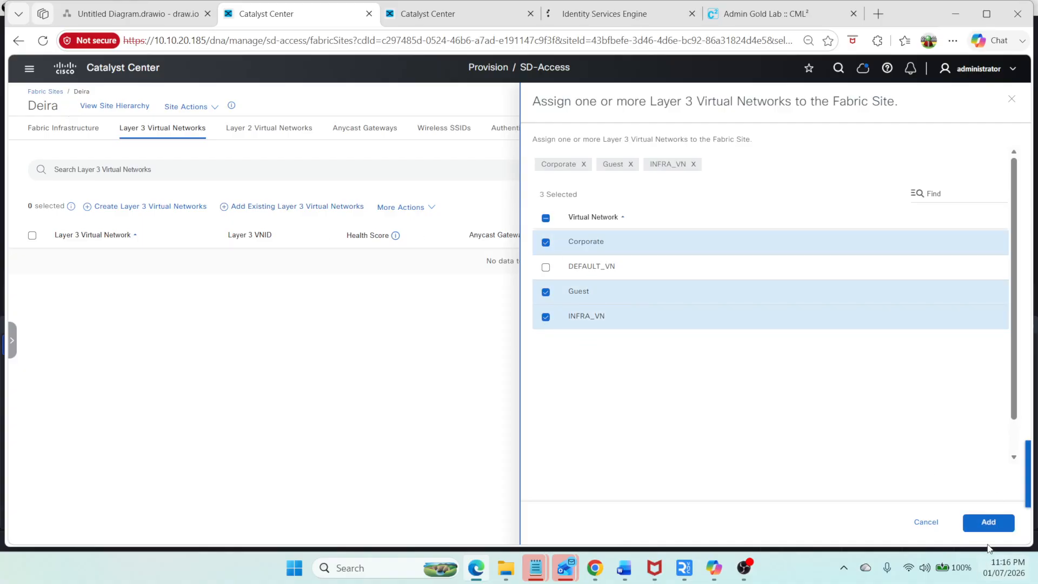
click(989, 524)
click(992, 524)
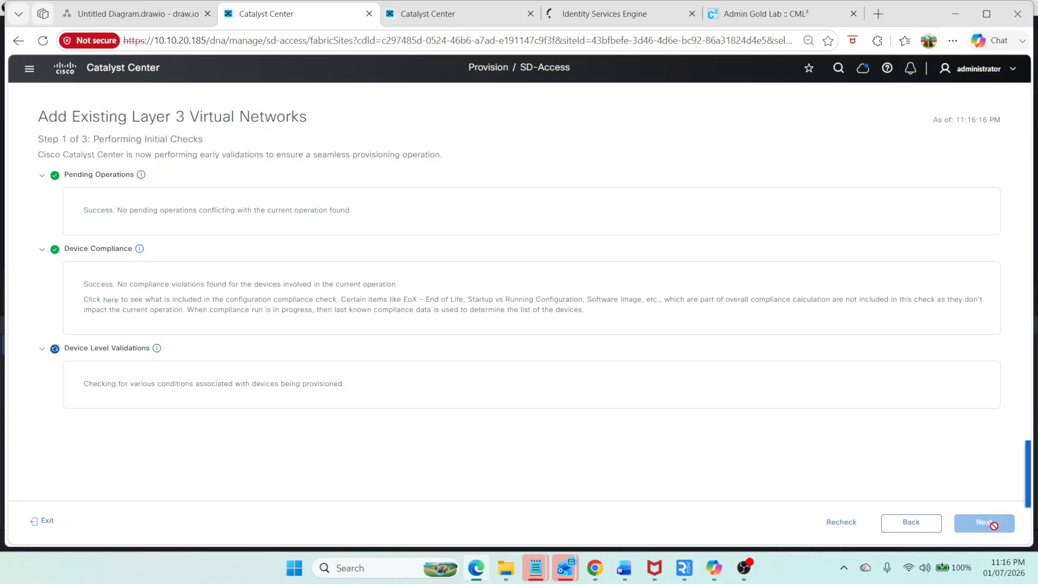
click(995, 532)
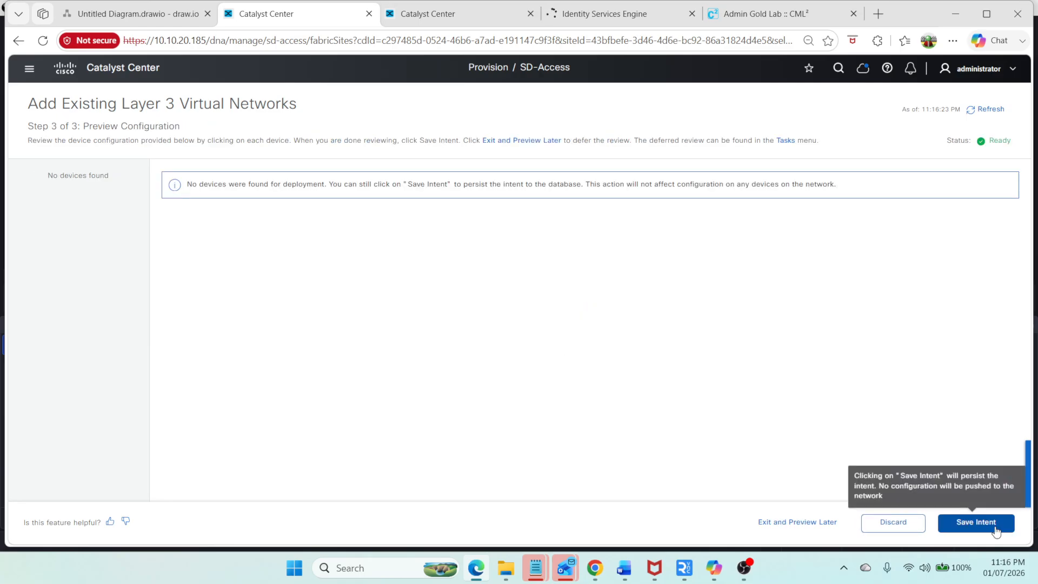
click(997, 527)
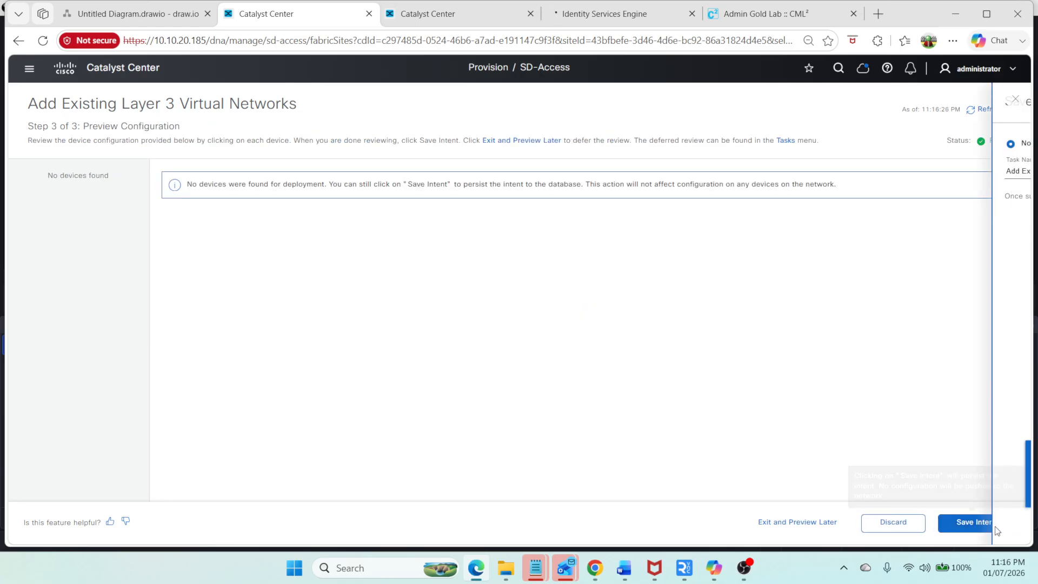
click(996, 527)
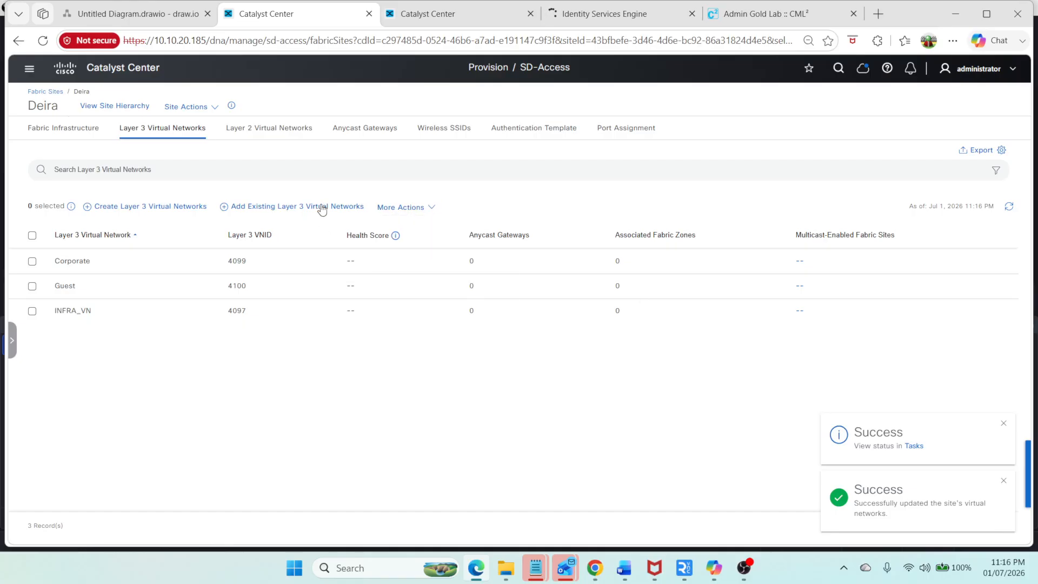
Step: Start creating anycast gateways for Deira, selecting the Corporate and Guest Layer 3 virtual networks
click(364, 130)
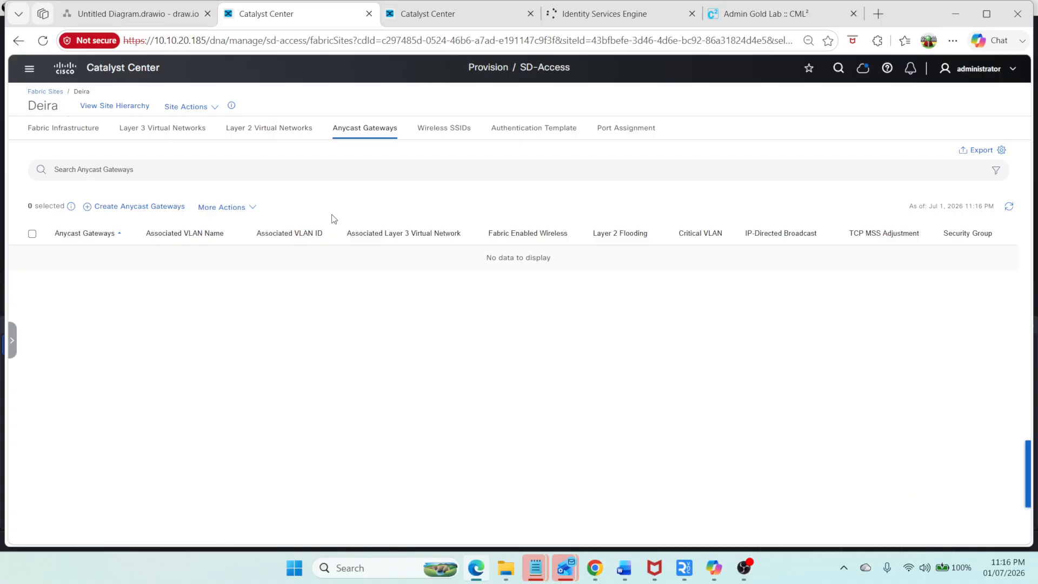
click(155, 211)
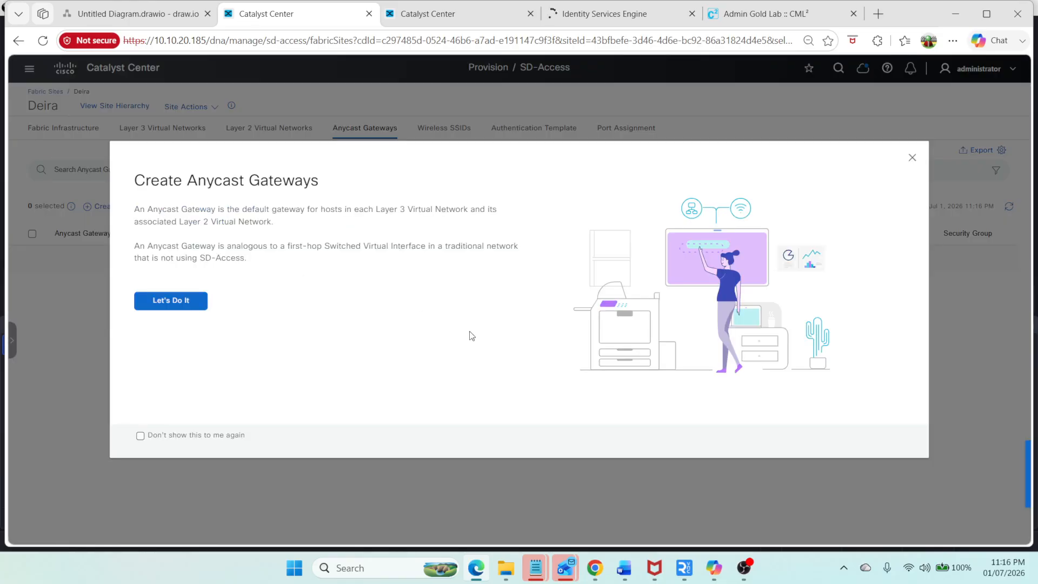
click(205, 306)
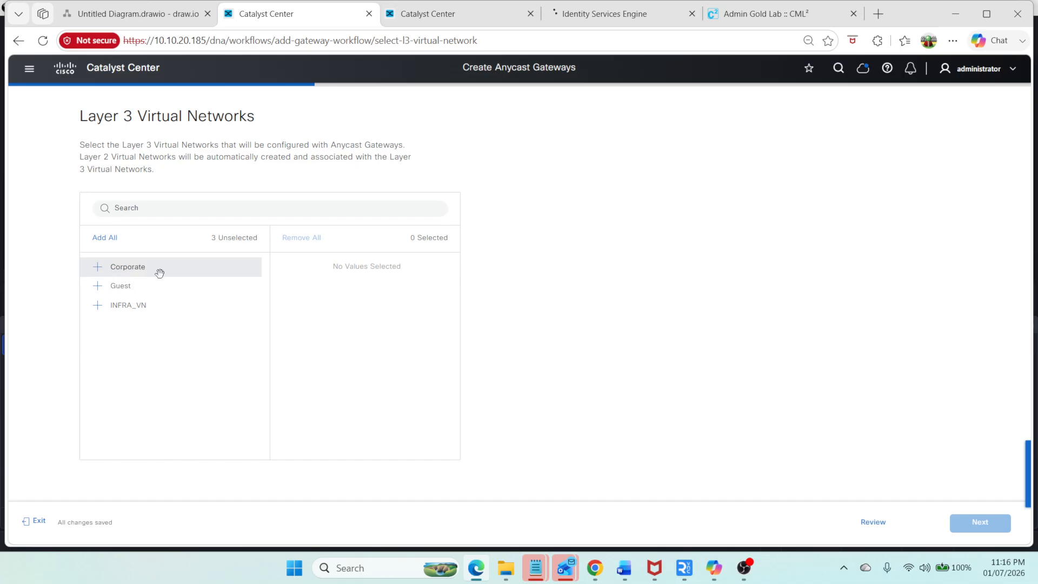
drag(157, 270, 416, 261)
drag(133, 270, 283, 278)
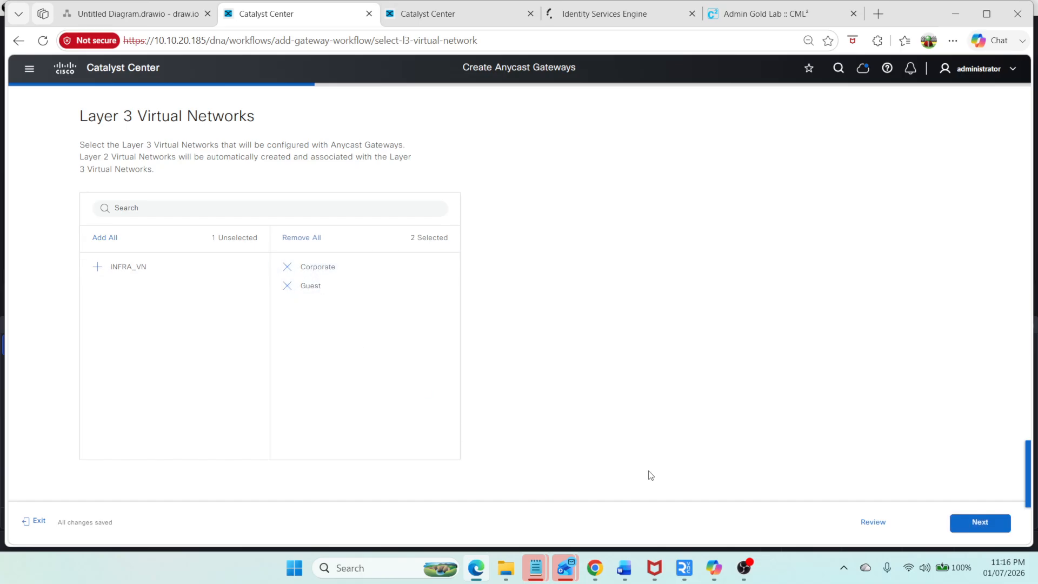
click(975, 528)
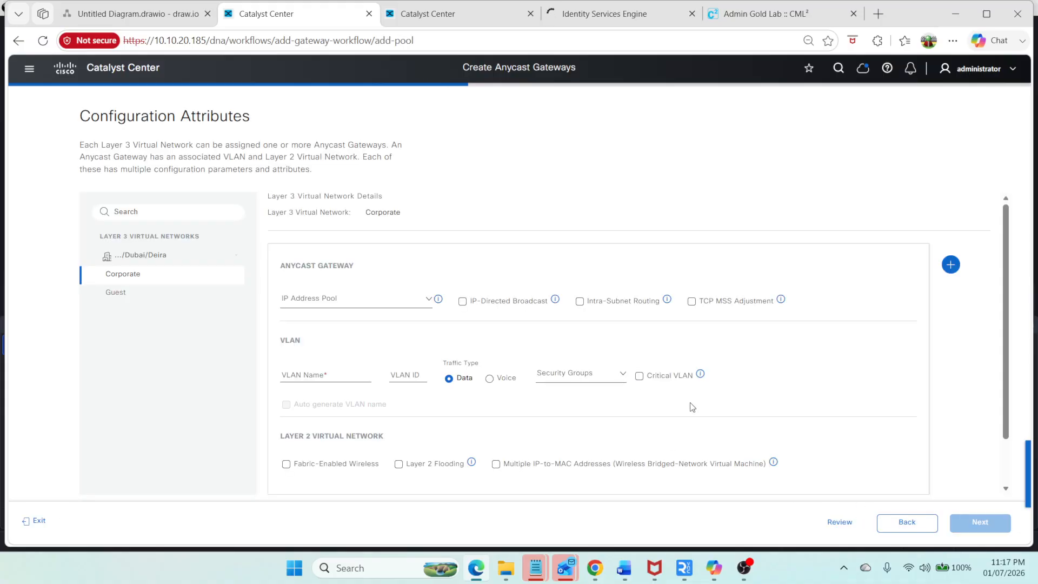
Step: Check the empty IP address pool list, then exit the anycast gateway workflow to Network Settings
click(374, 298)
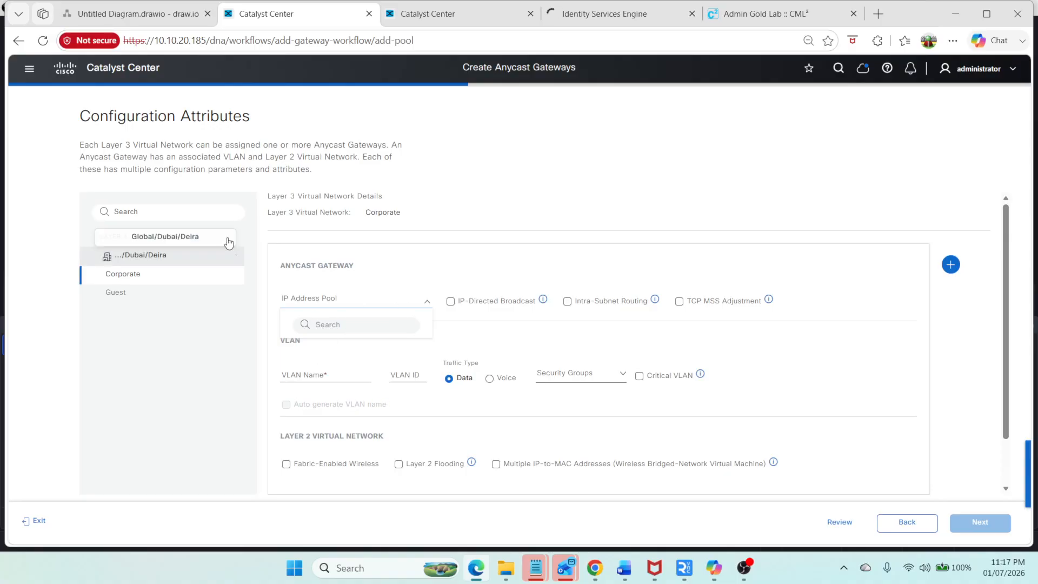
click(29, 68)
mouse_move(87, 117)
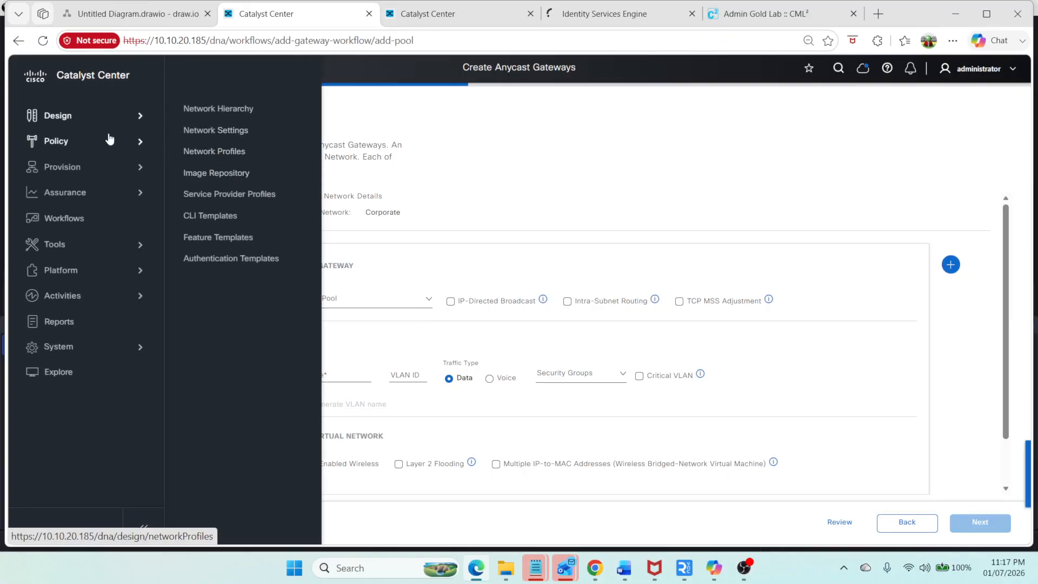
click(211, 131)
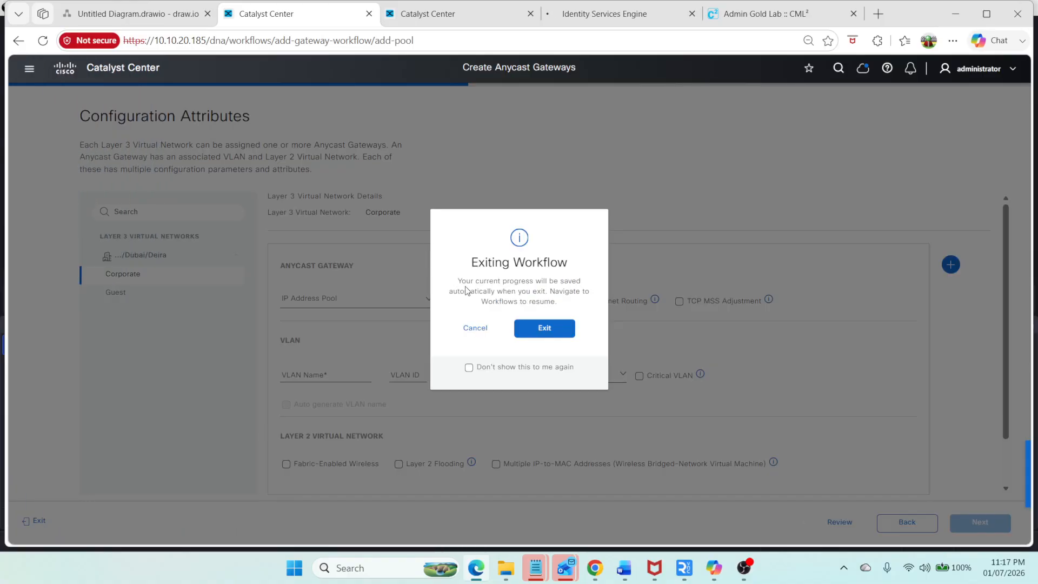
click(541, 331)
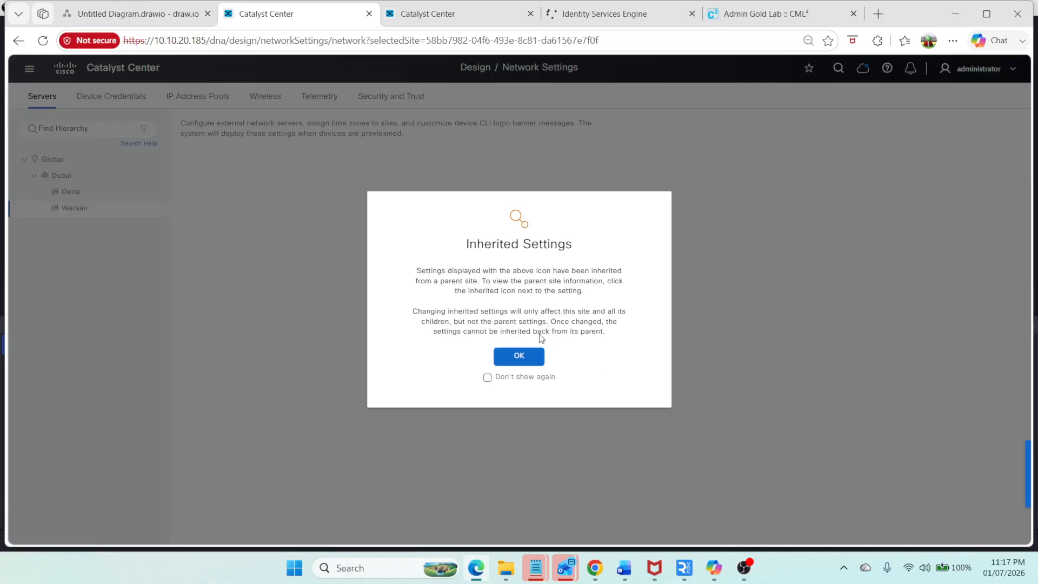
Step: Open the IP Address Pools settings for the Deira site
click(518, 356)
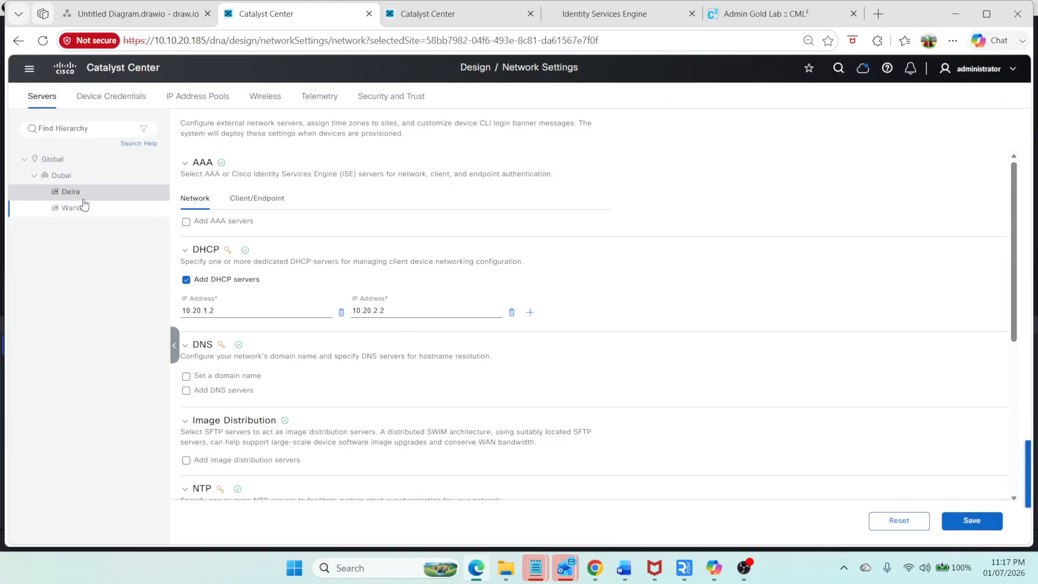
click(195, 96)
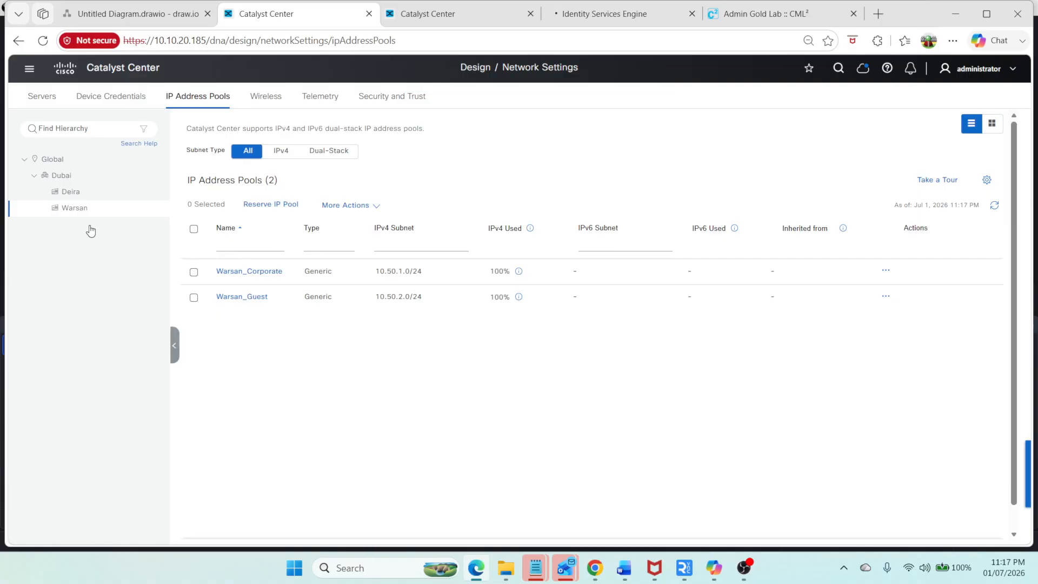
click(64, 192)
click(517, 356)
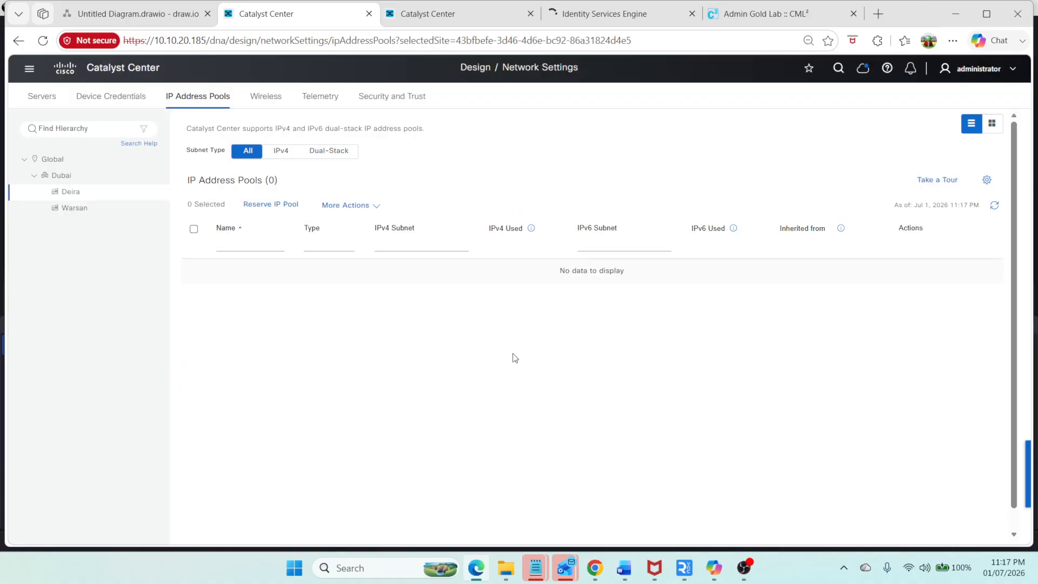
Step: Start reserving an IP pool for Deira named Diera_Corporate
click(273, 204)
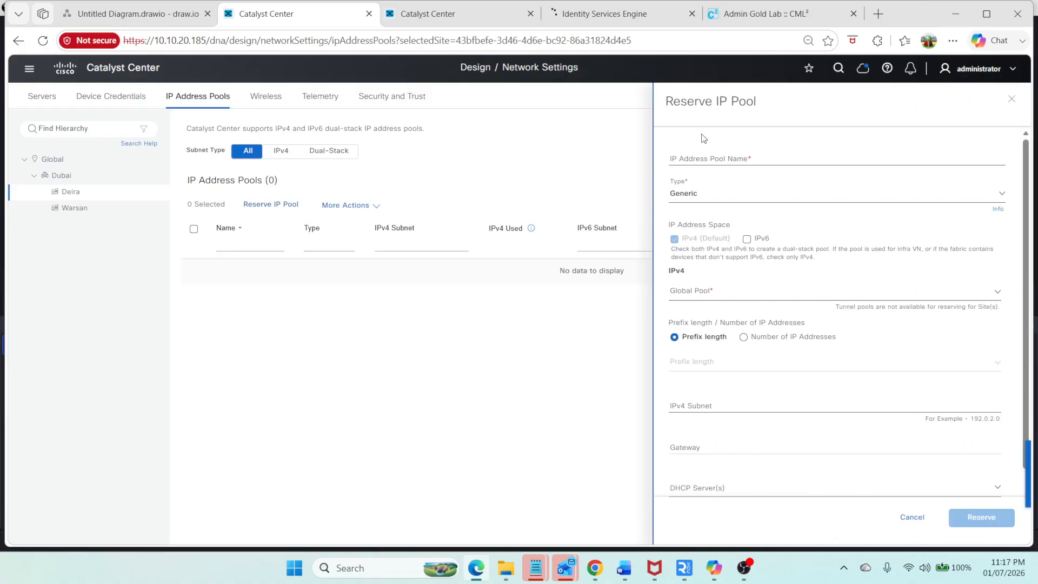
click(709, 156)
text(Diera_Corporate)
double_click(709, 156)
key(ctrl+c)
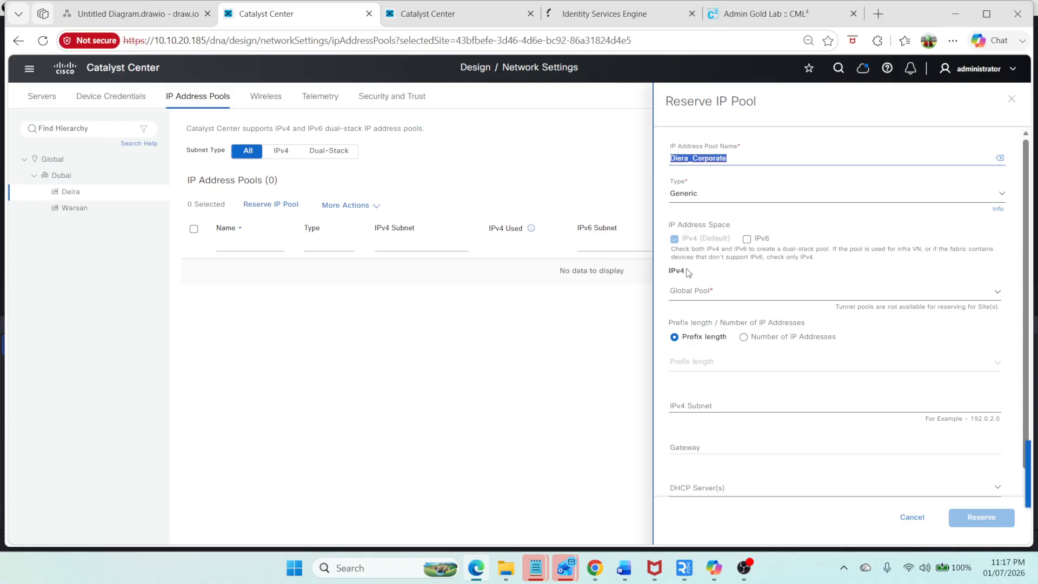
Step: Choose the 10.50.0.0/16 Global_Pool as the parent pool and a /24 prefix length for Diera_Corporate
click(694, 290)
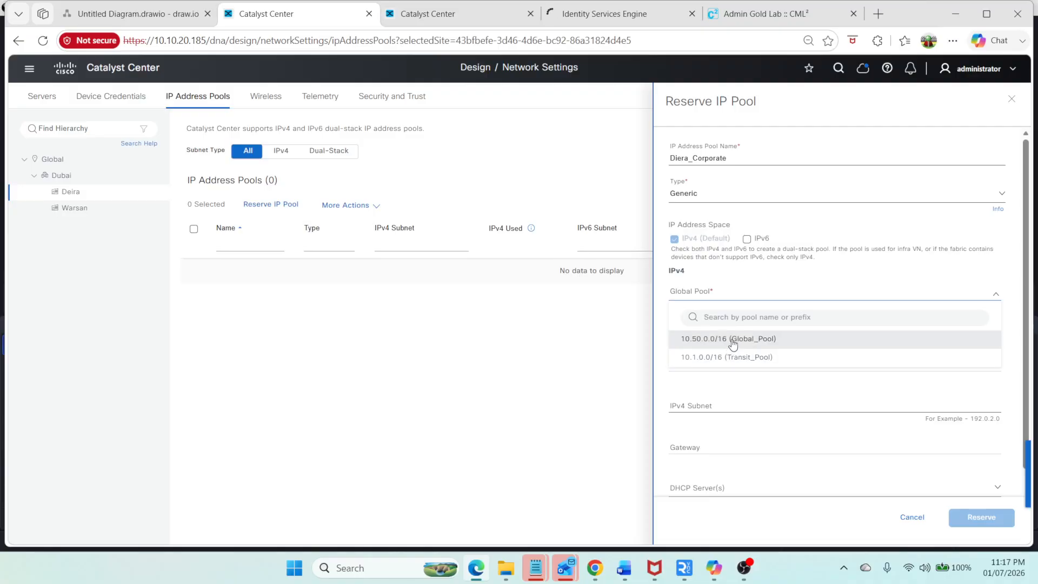
click(733, 340)
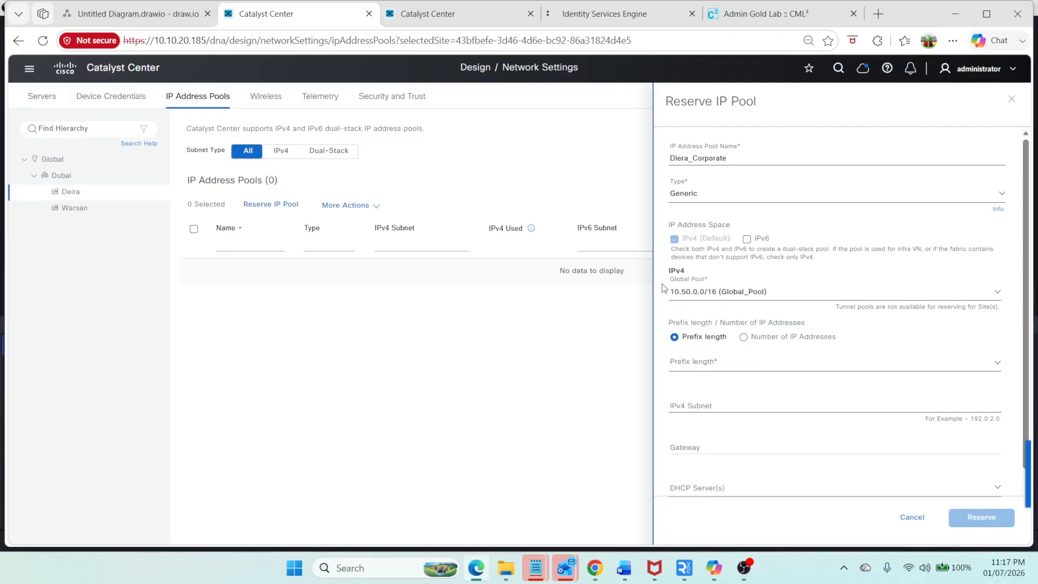
click(692, 373)
text(/)
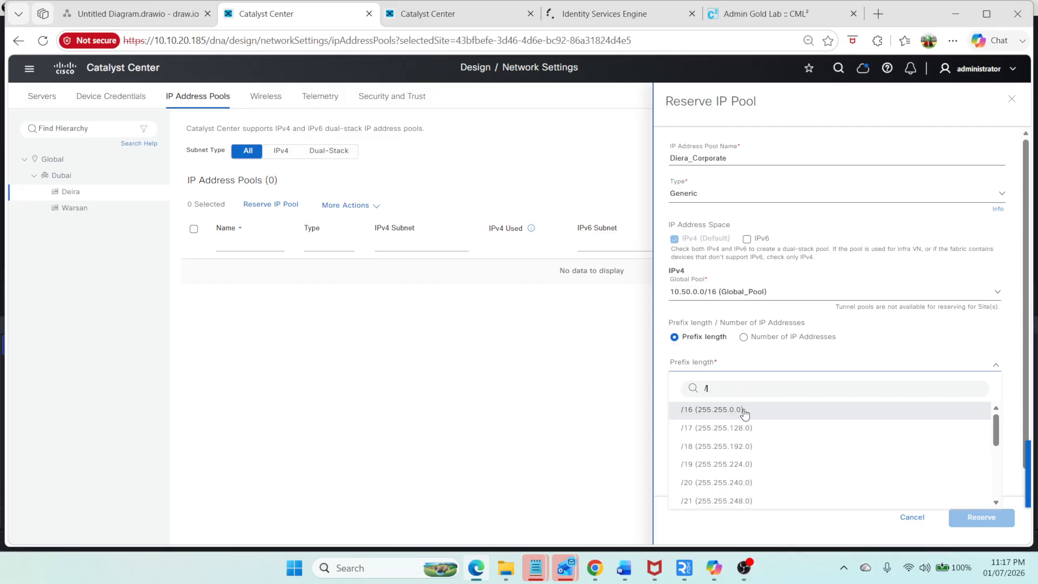
text(24)
click(690, 409)
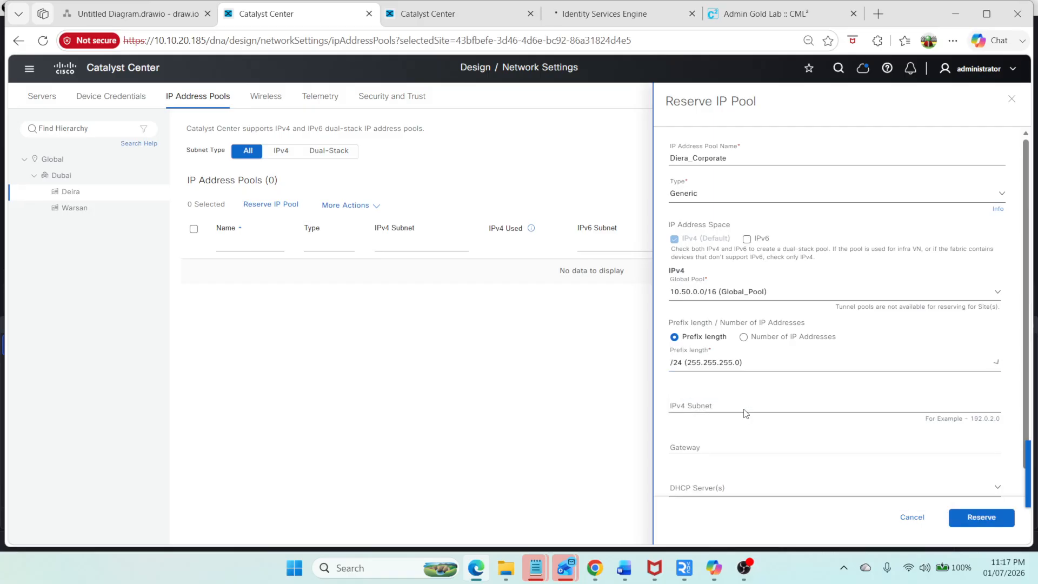
Step: Enter the IPv4 subnet 10.50.11.0 and the gateway 10.50.11.1
click(696, 406)
text(10.50.)
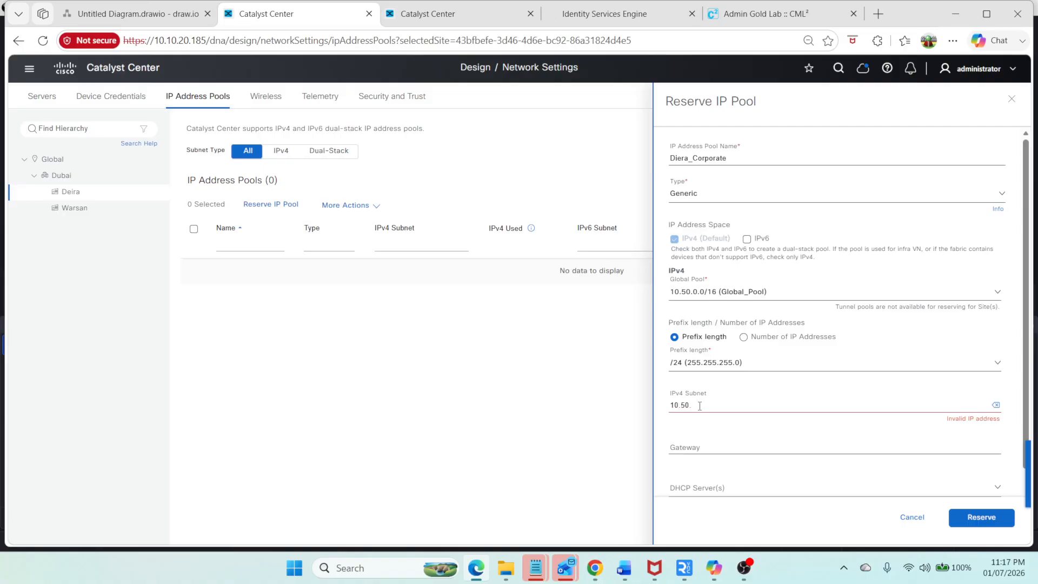
text(11.0)
click(732, 445)
text(10.50)
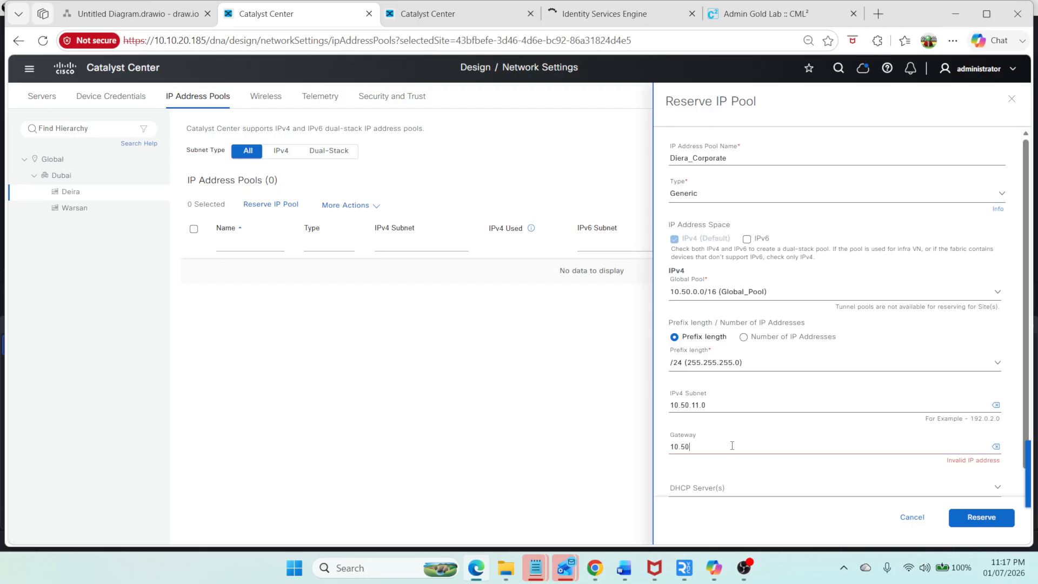
text(.11.1)
Step: Add 10.20.1.2 as the DHCP server and reserve the Diera_Corporate pool
scroll(703, 433, down, 1)
click(698, 423)
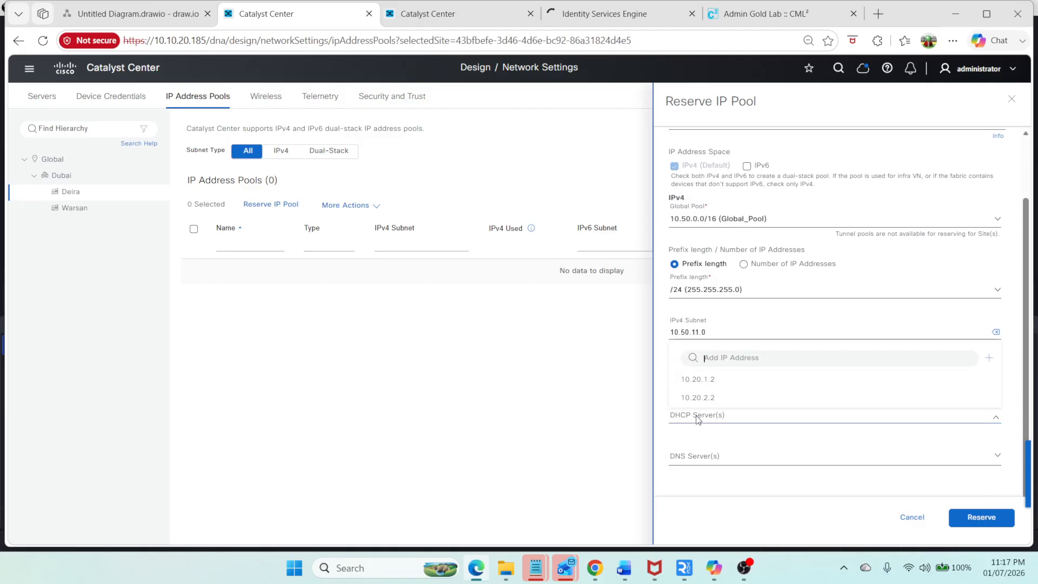
click(718, 383)
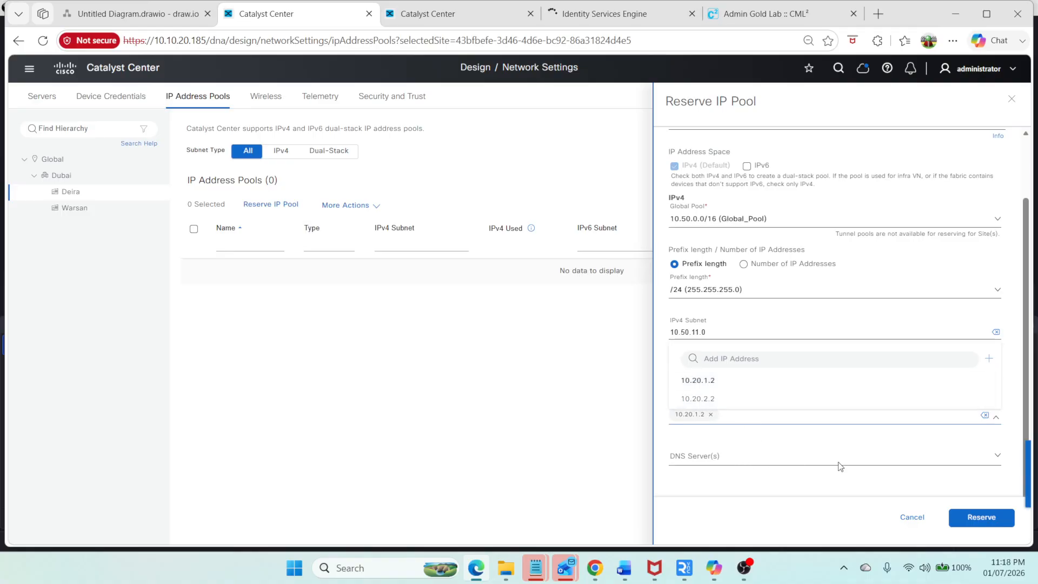
click(987, 518)
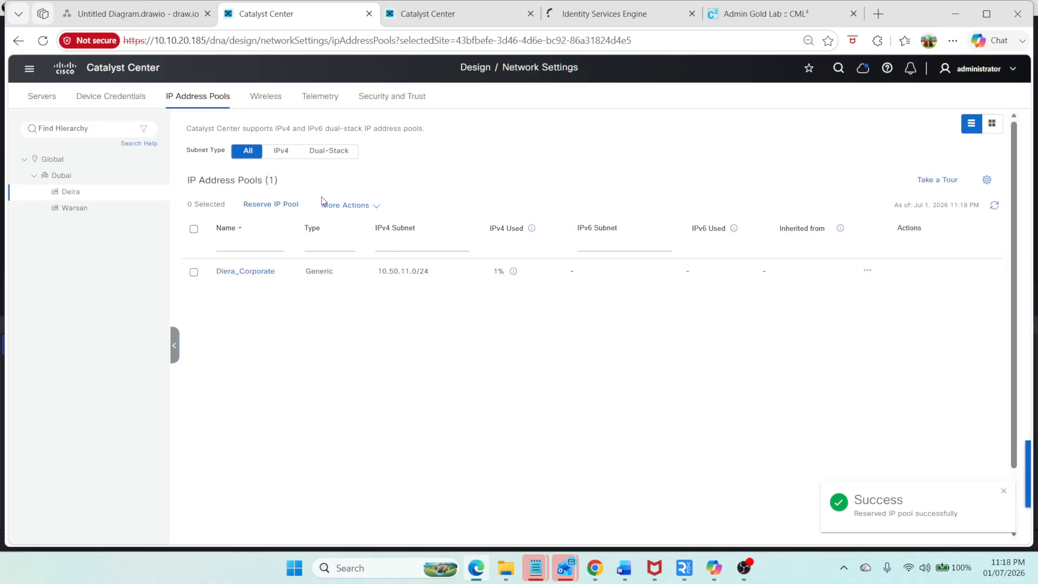
Step: Start reserving a second IP pool for Deira named Diera_Guest
click(285, 205)
click(722, 161)
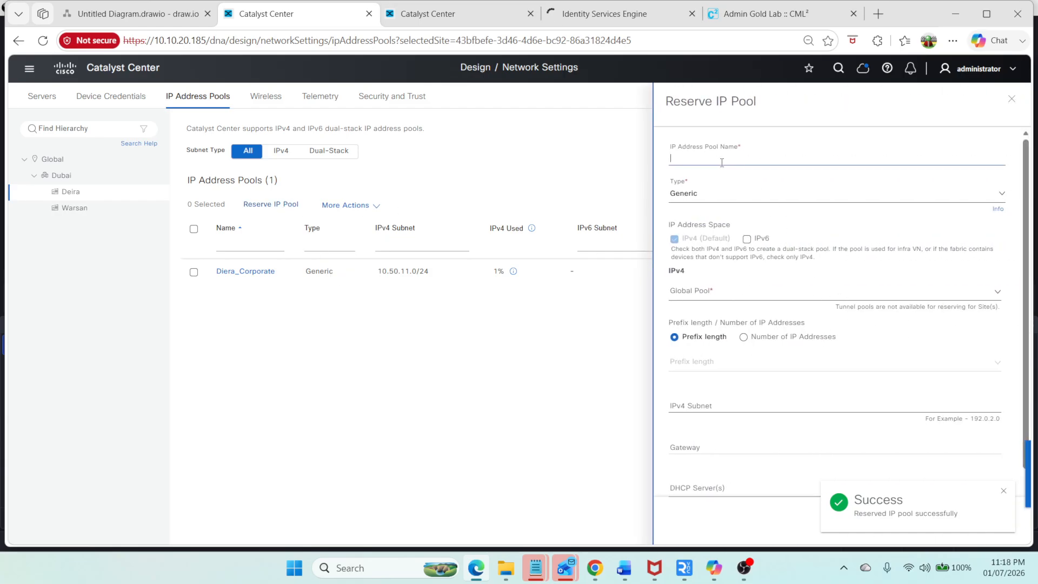
key(ctrl+v)
drag(740, 157, 696, 157)
text(G)
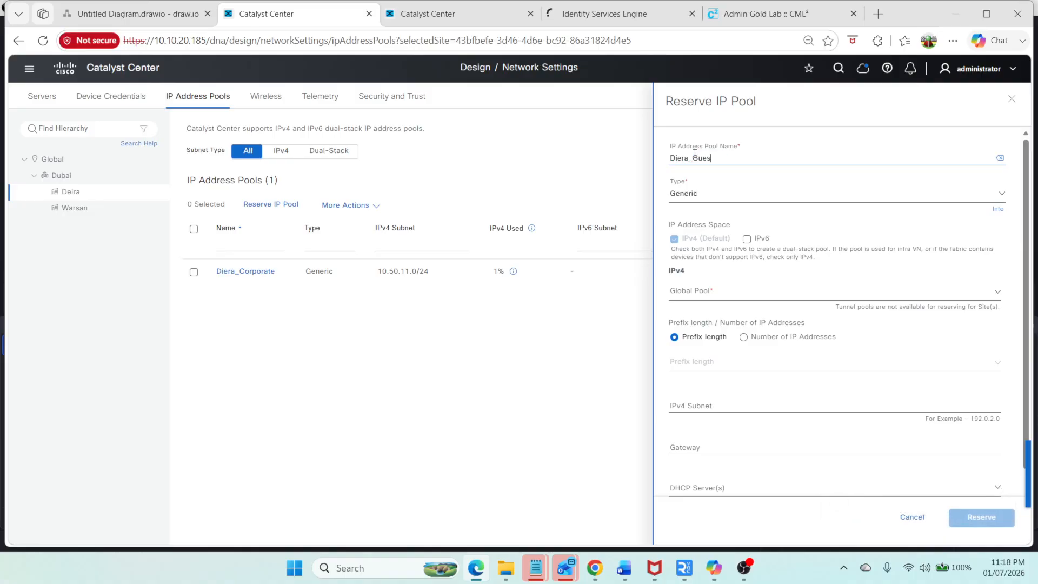
Step: Choose the 10.50.0.0/16 Global_Pool as parent and a /24 prefix length for Diera_Guest
click(690, 291)
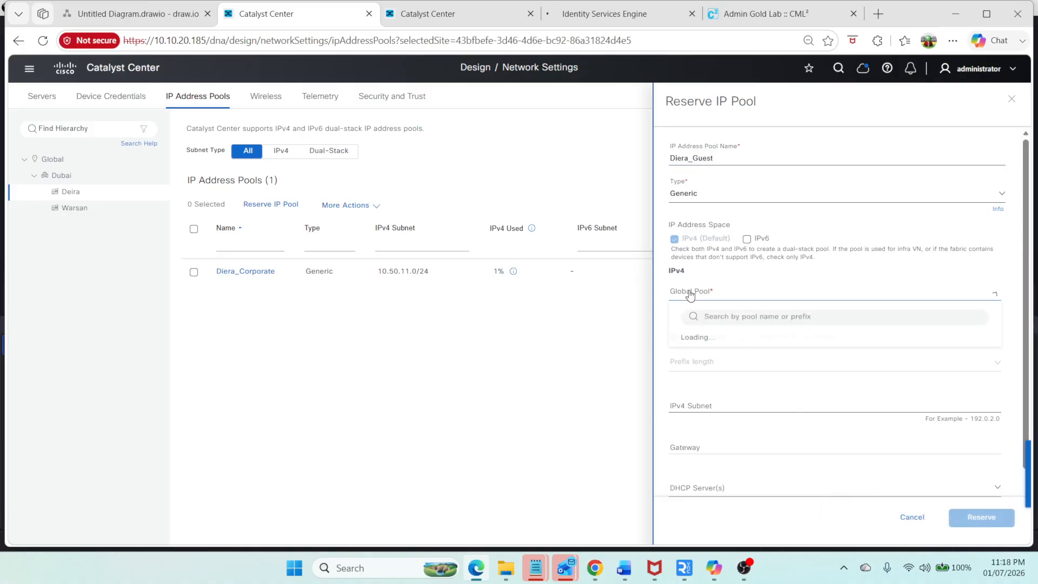
click(733, 339)
click(691, 364)
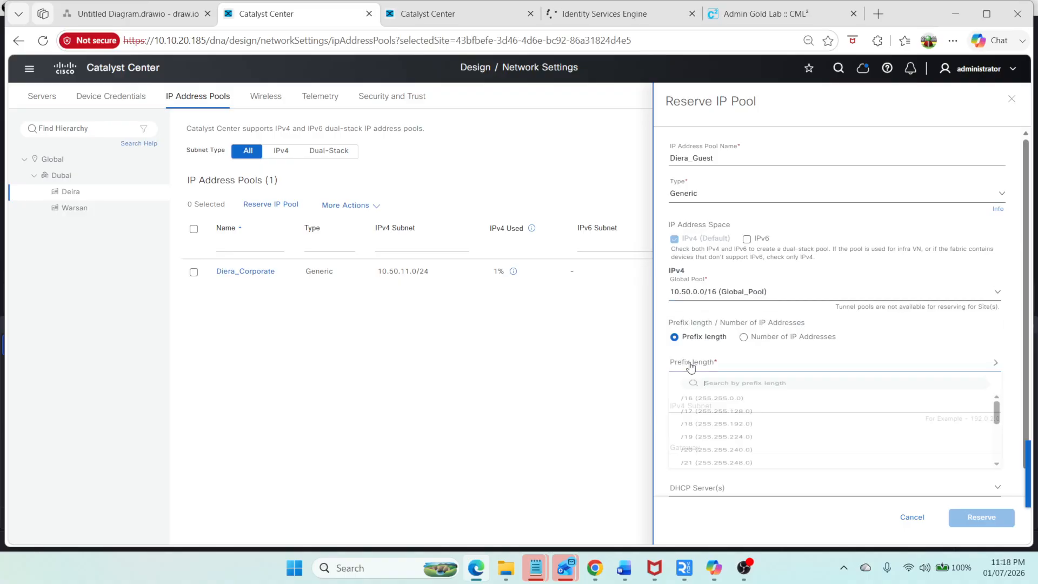
text(/24)
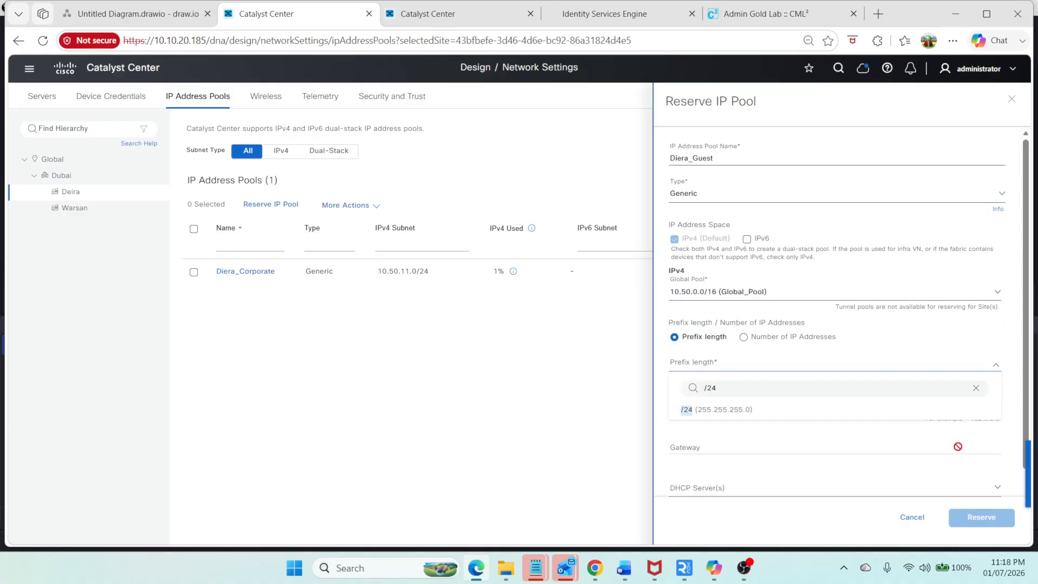
click(842, 410)
Step: Enter the IPv4 subnet 10.50.12.0 and the gateway 10.50.12.1
click(722, 400)
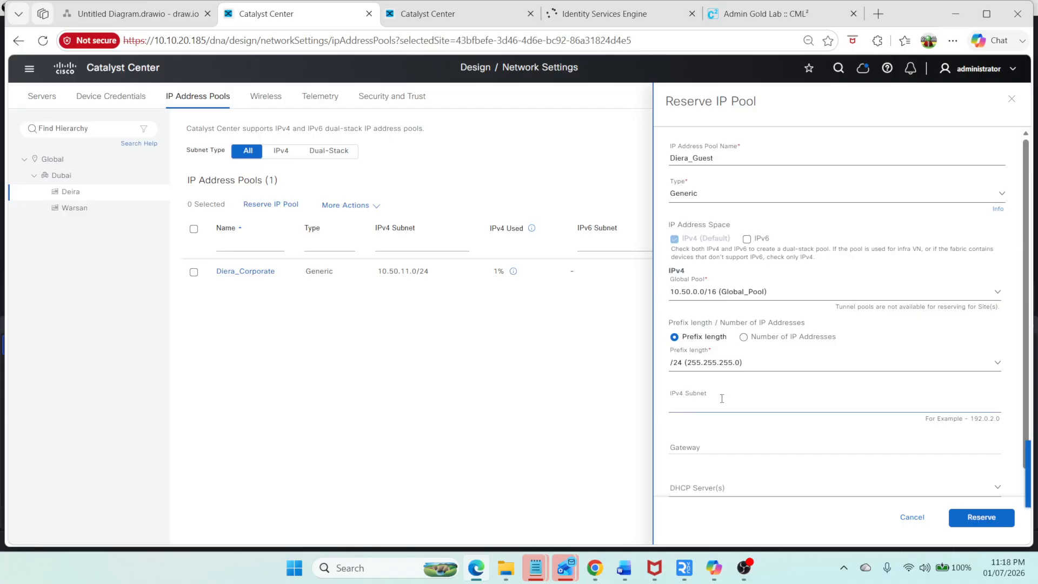
text(10.50.12.0)
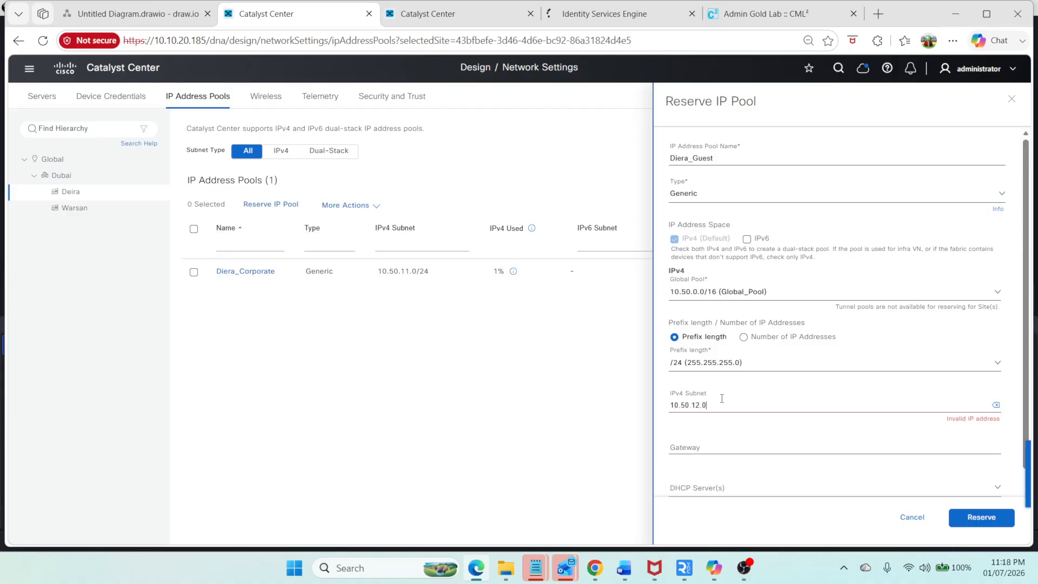
key(Tab)
click(686, 449)
text(10.50.1)
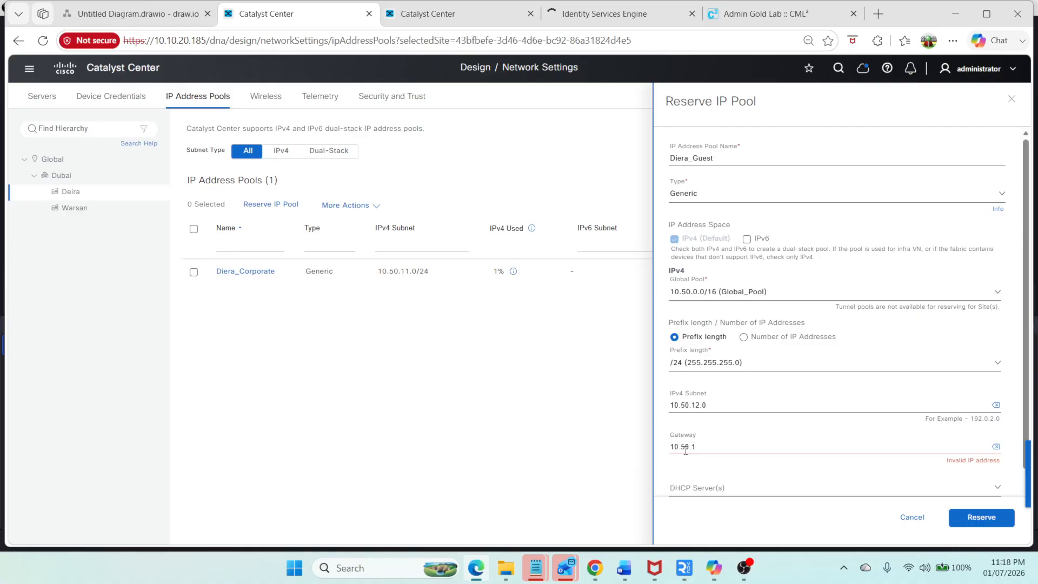
text(2.1)
key(Tab)
Step: Add 10.20.2.2 as the DHCP server and reserve the Diera_Guest pool
scroll(746, 391, down, 2)
click(704, 415)
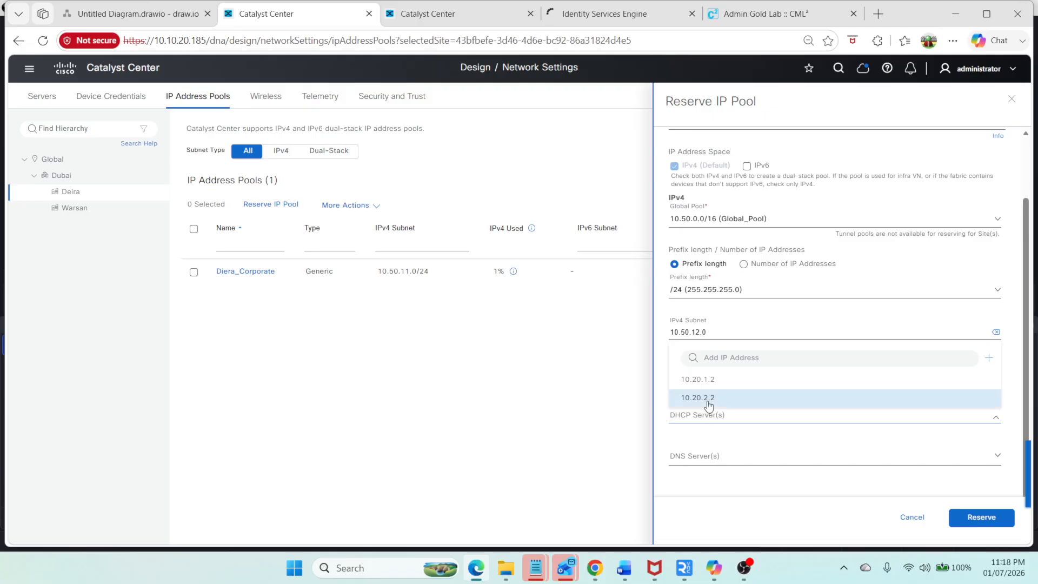
click(709, 399)
click(990, 522)
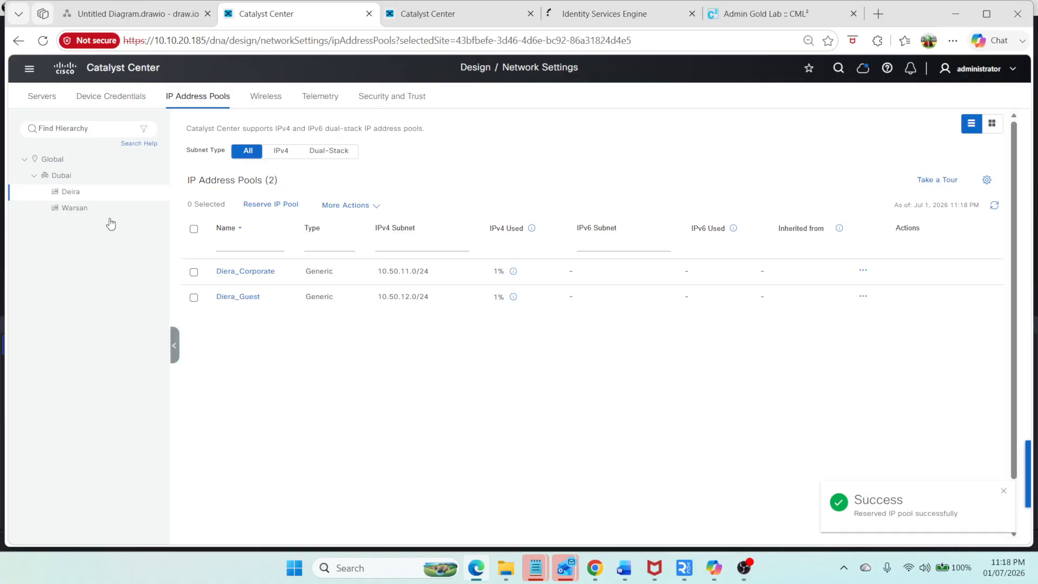
Step: Navigate to SD-Access Fabric Sites and open the Deira fabric site
click(30, 68)
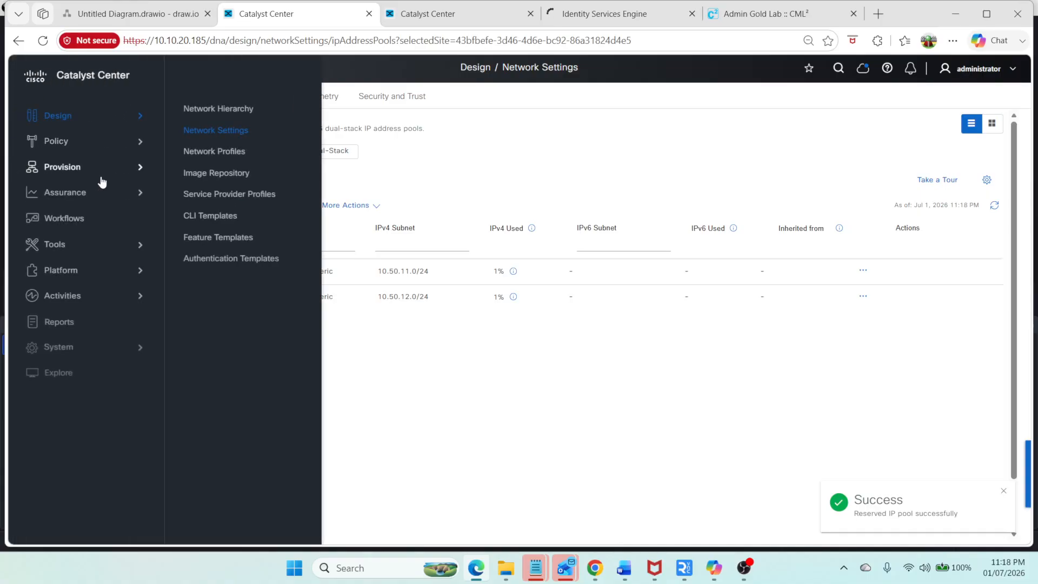
mouse_move(114, 184)
click(218, 232)
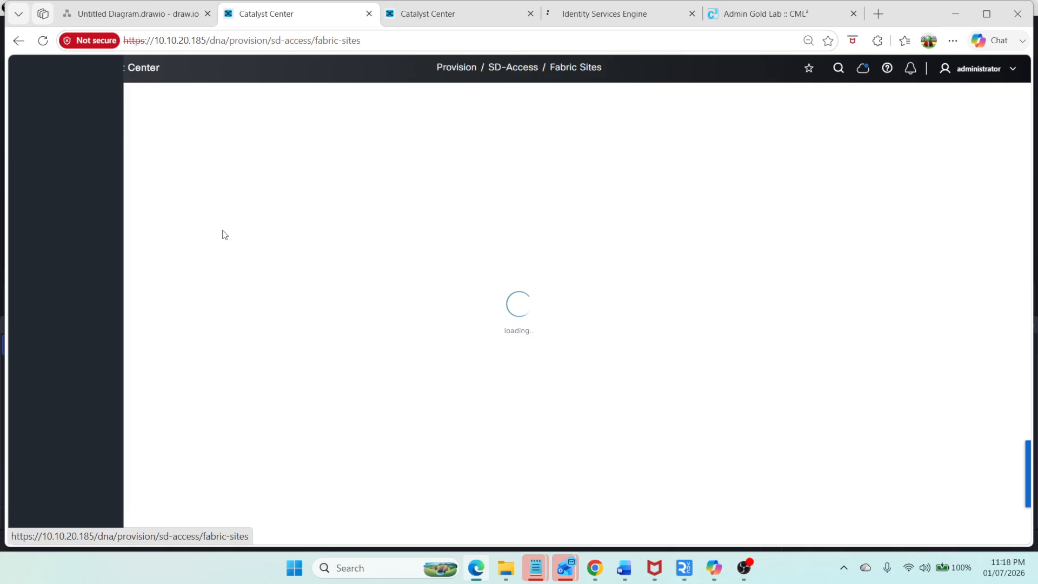
scroll(352, 273, down, 6)
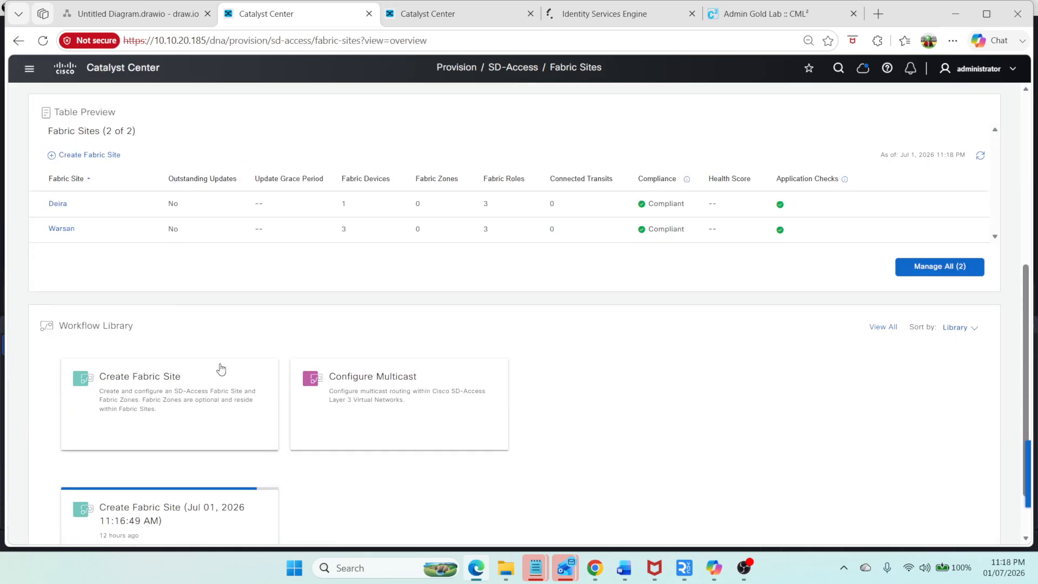
click(66, 204)
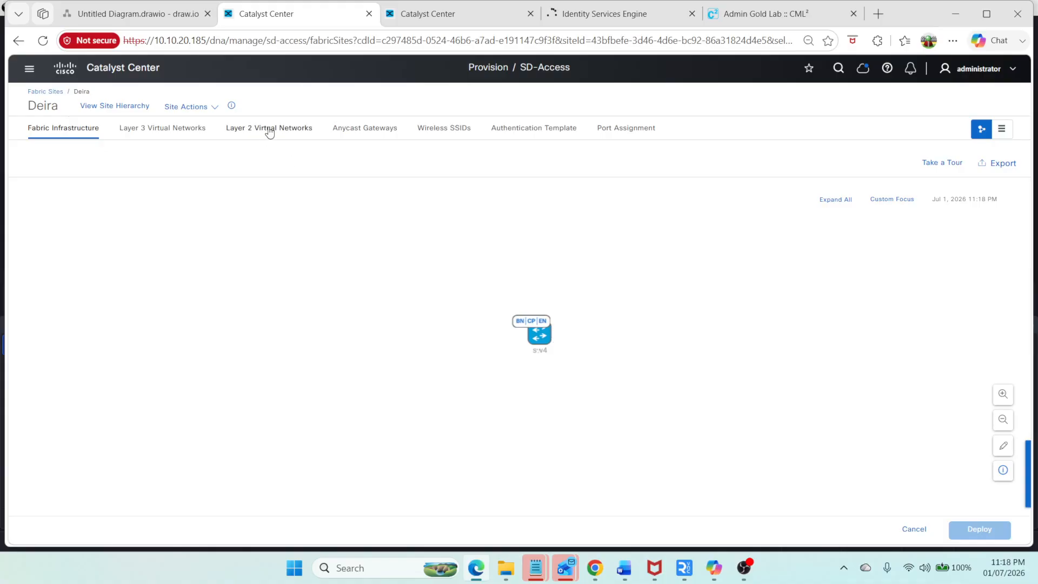
Step: Launch the anycast gateway workflow for Deira and continue with the Corporate and Guest virtual networks
click(358, 127)
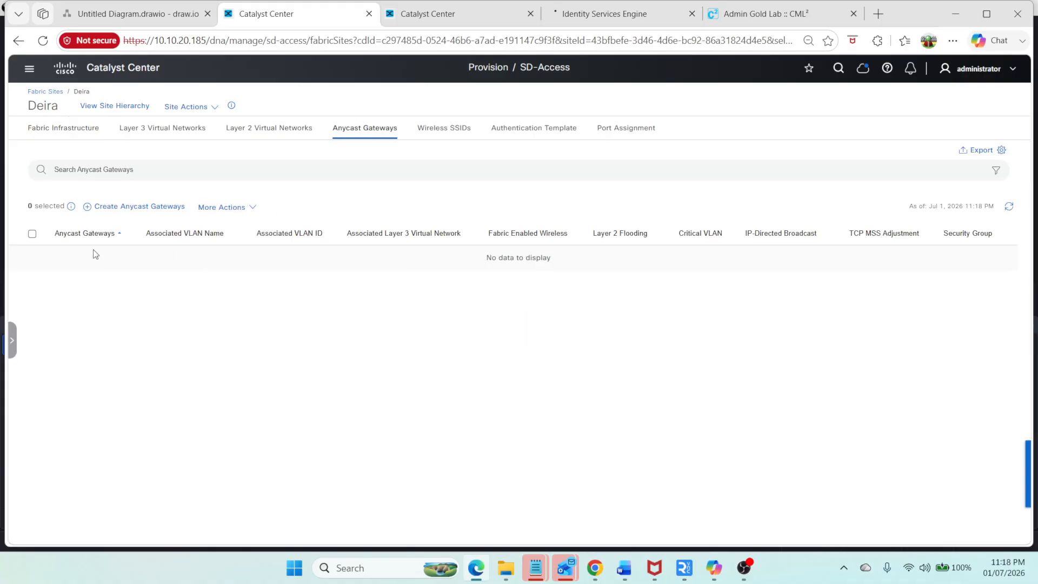
click(170, 207)
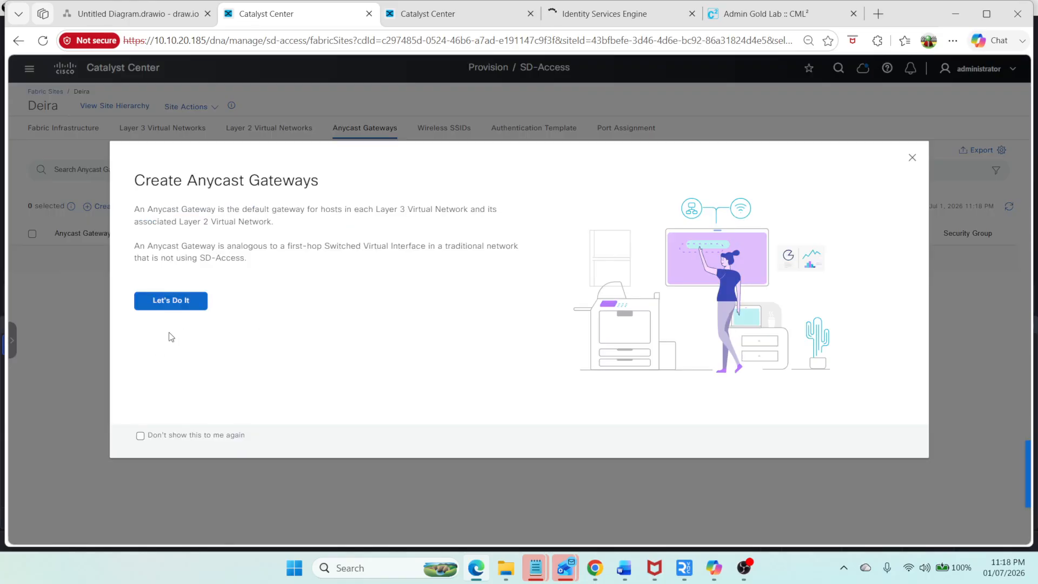
click(170, 301)
drag(121, 268, 334, 281)
drag(132, 271, 324, 295)
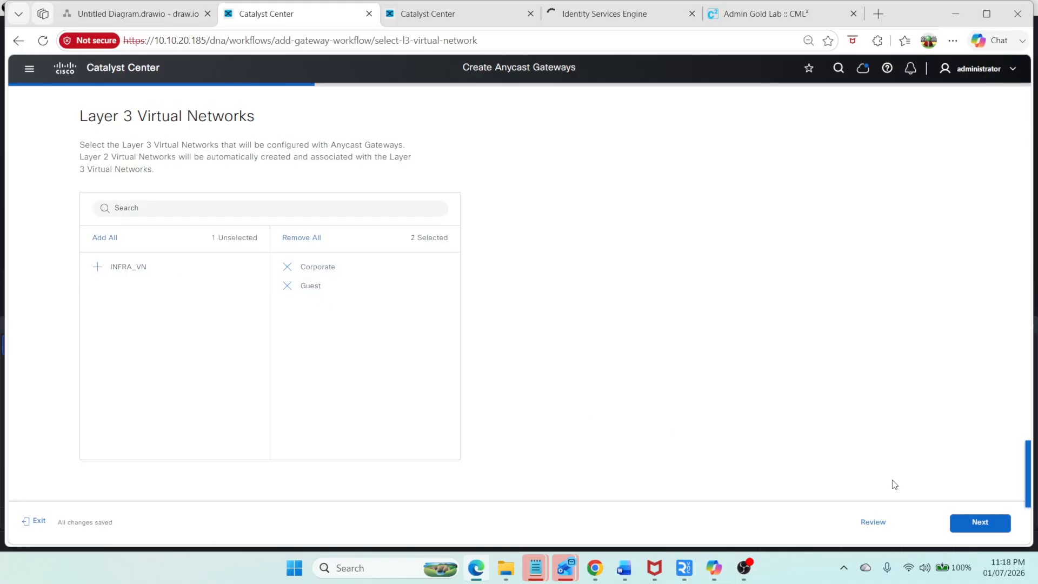
click(978, 522)
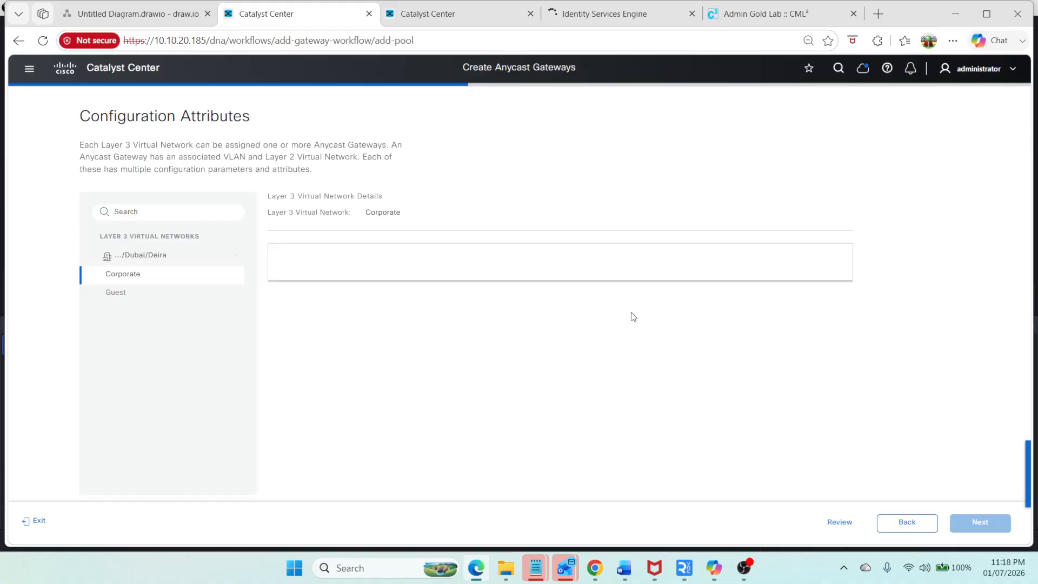
Step: Configure the Corporate gateway with the Diera_Corporate pool, VLAN name Corp and VLAN ID 1011
click(324, 298)
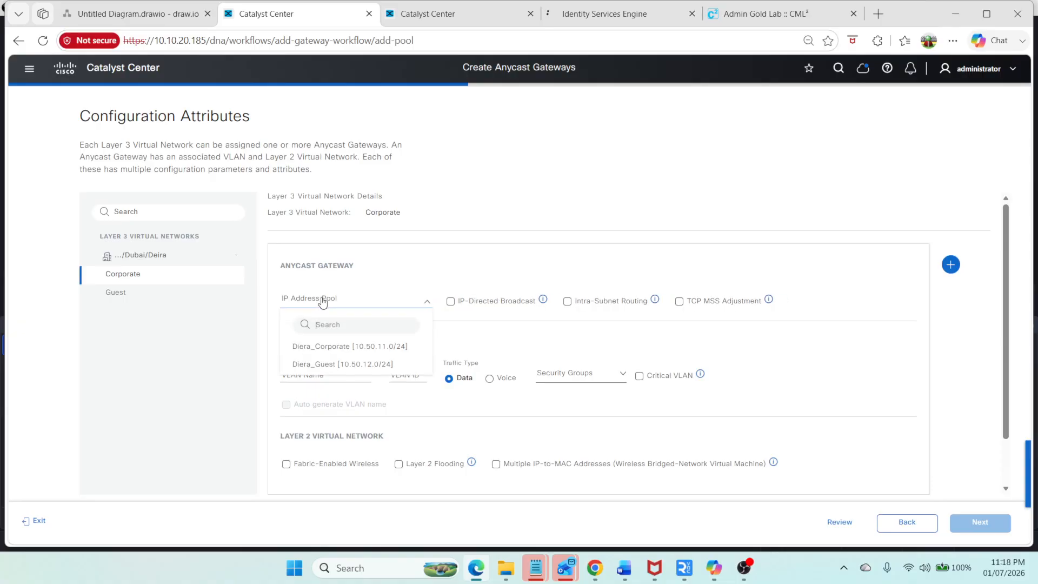
click(348, 347)
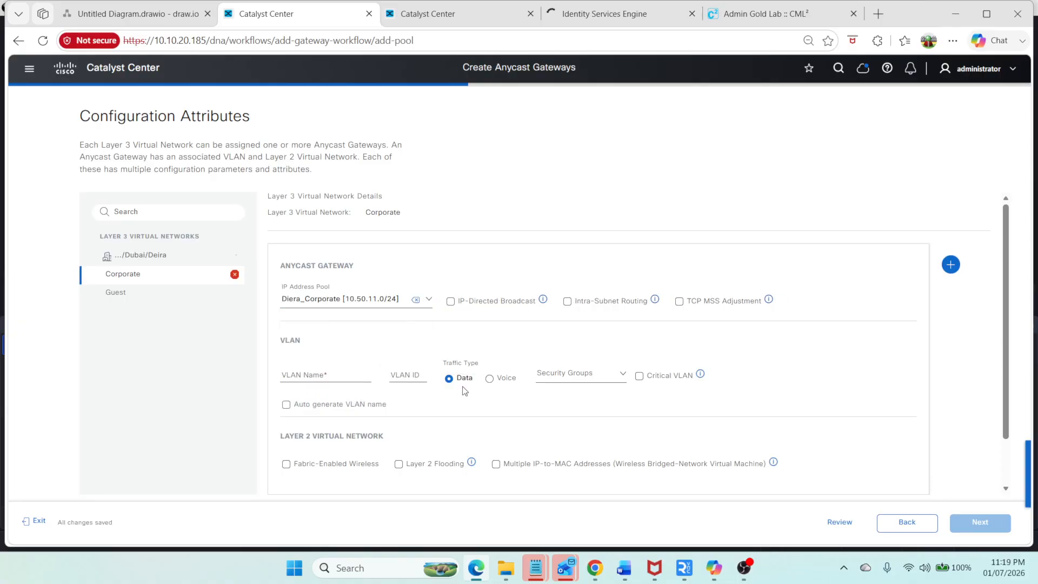
click(299, 373)
text(C)
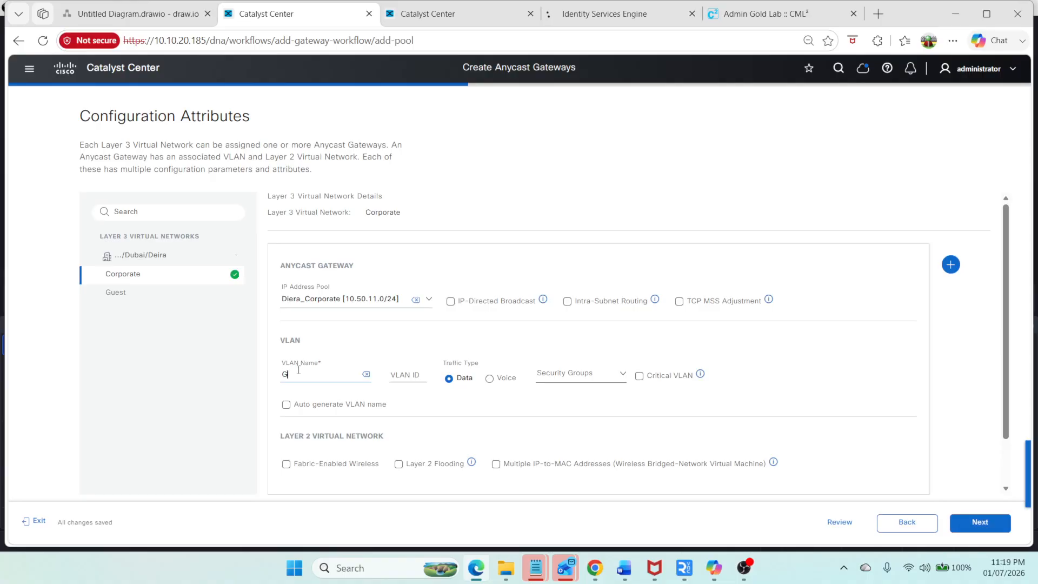
key(BackSpace)
text(Corp)
click(414, 377)
text(1)
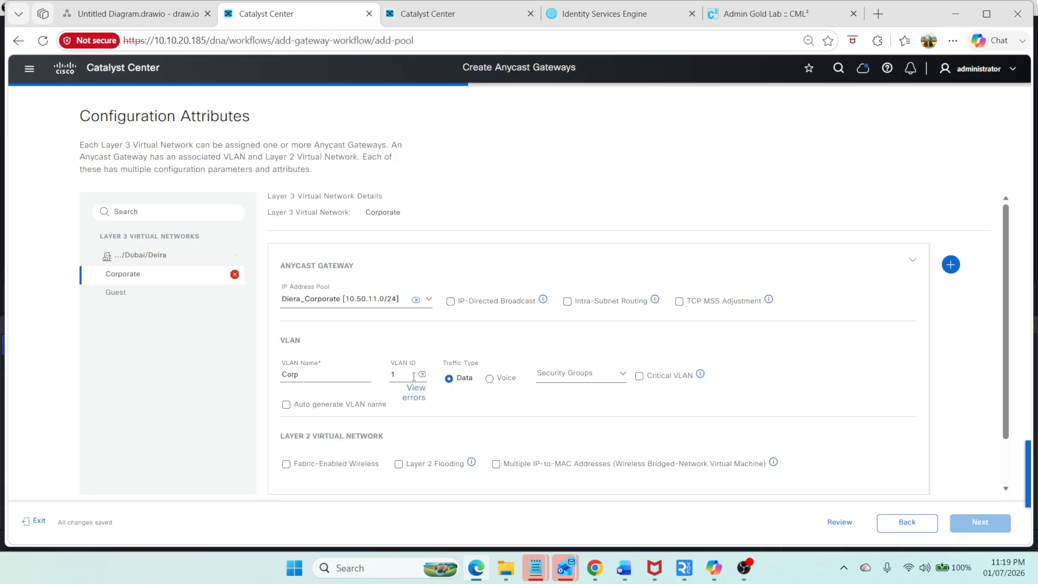
text(011)
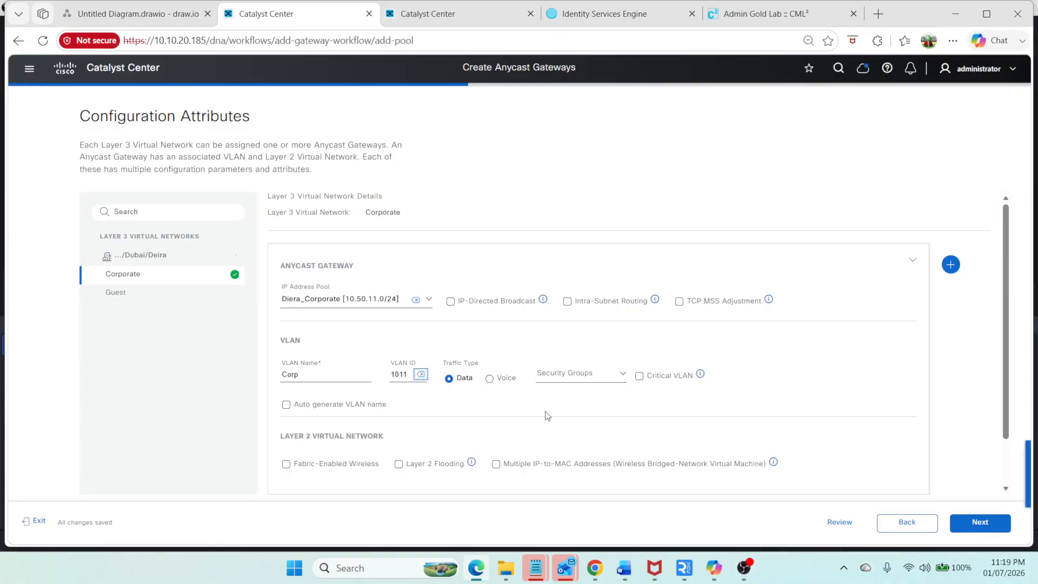
Step: Configure the Guest gateway with the Diera_Guest pool, VLAN name Guest and VLAN ID 1022, then continue
click(116, 292)
click(424, 297)
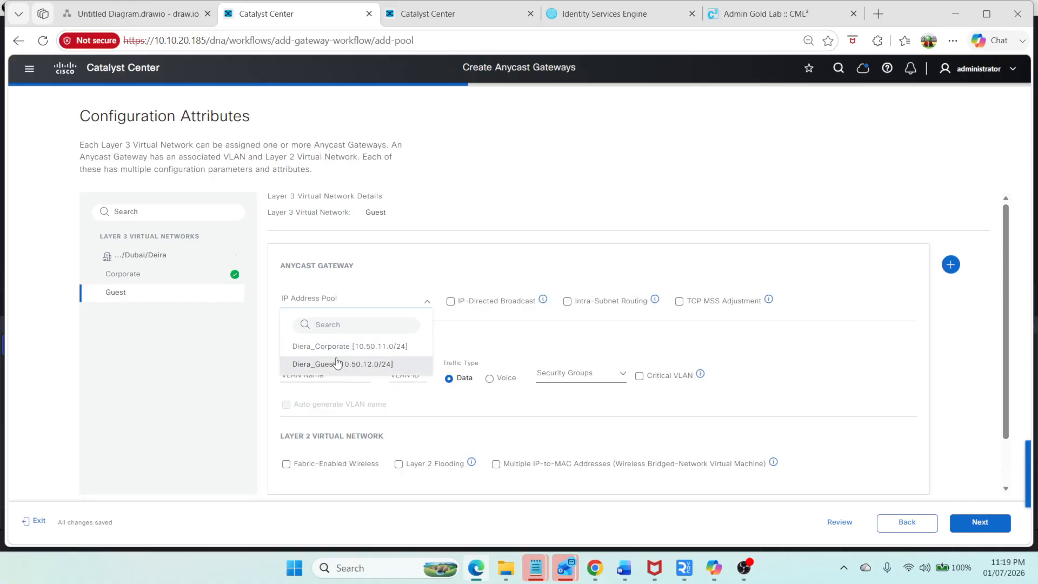
click(339, 363)
click(312, 373)
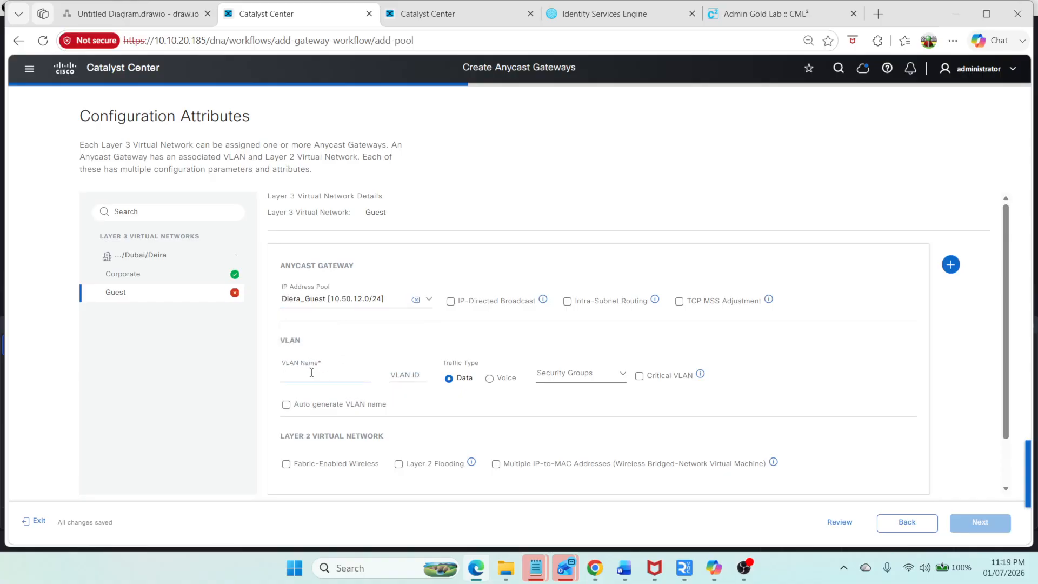
text(Gues)
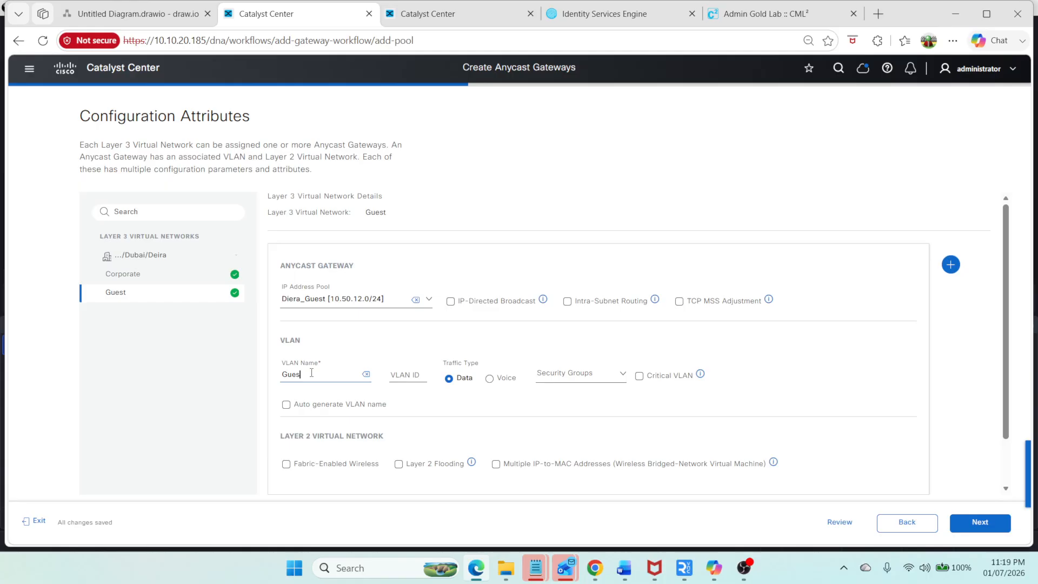
text(t)
click(406, 376)
text(1)
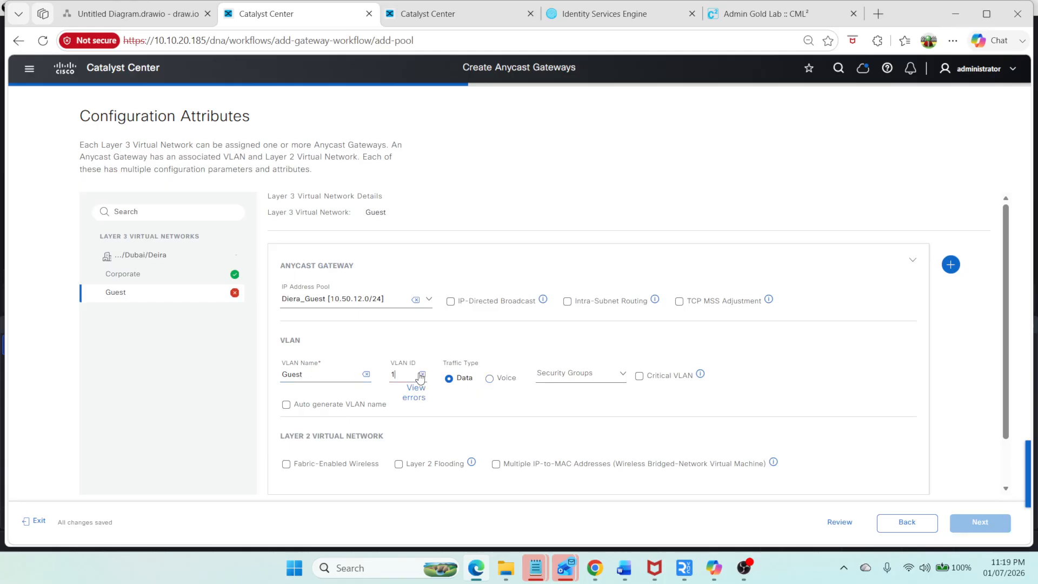
text(022)
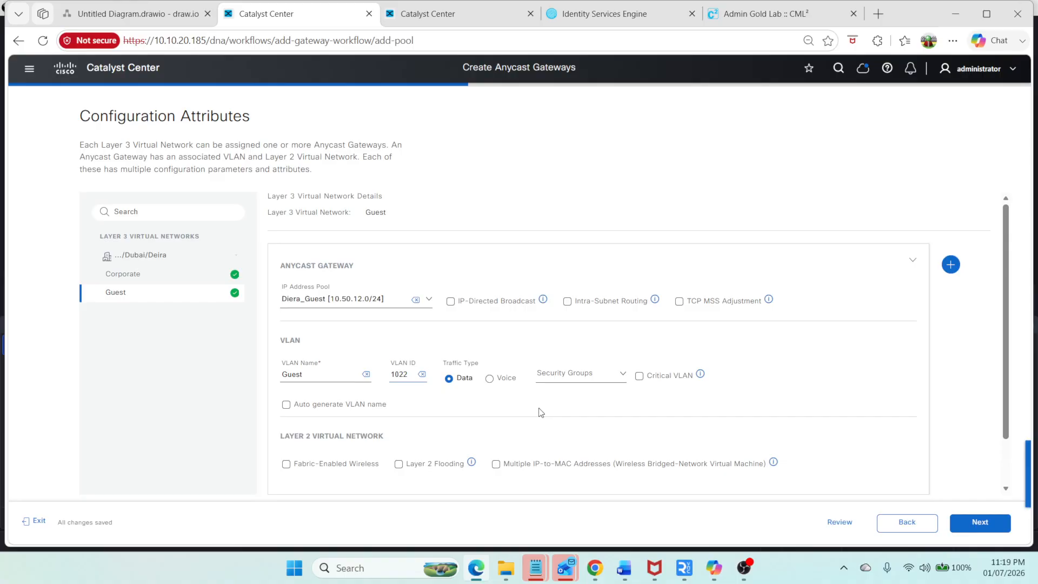
click(970, 534)
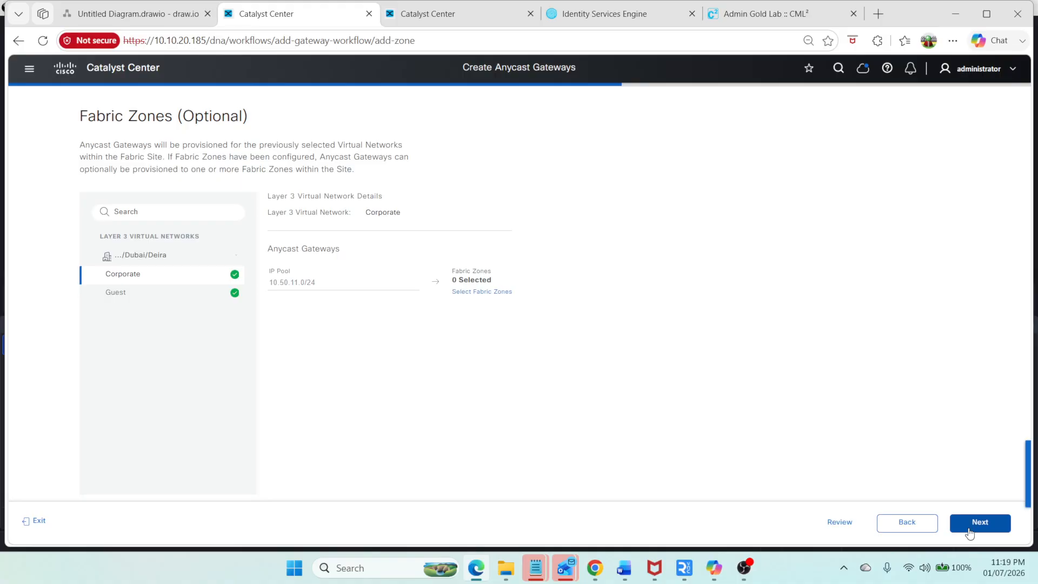
Step: Skip fabric zone assignment and proceed through the initial checks to deploy the anycast gateways
click(478, 293)
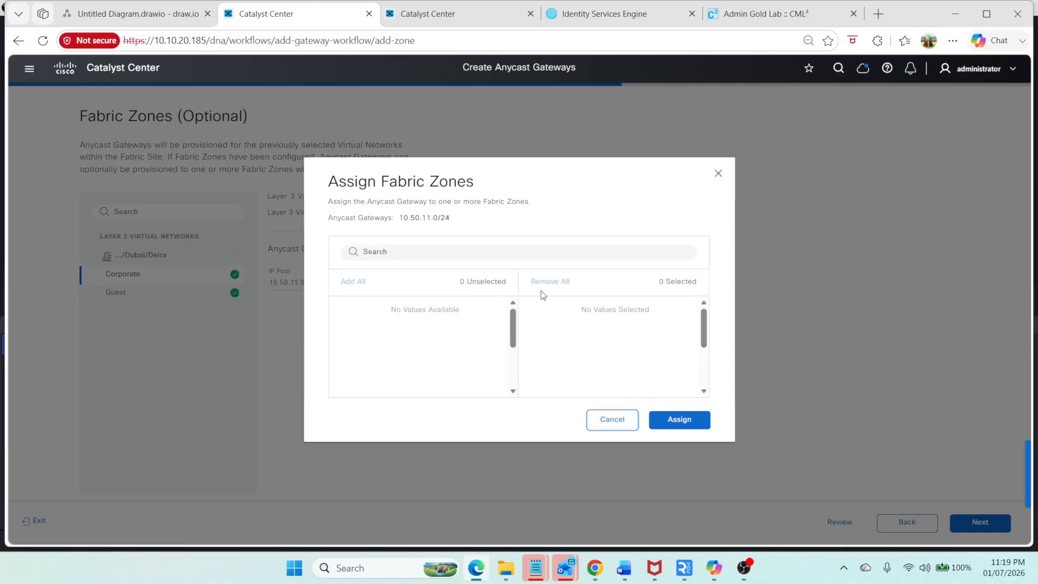
click(619, 426)
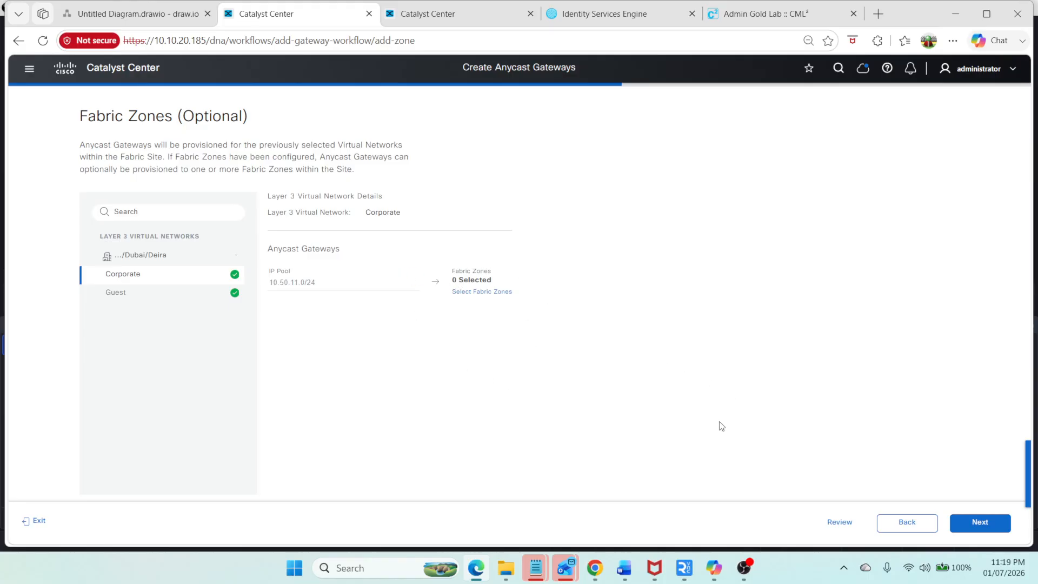
click(989, 529)
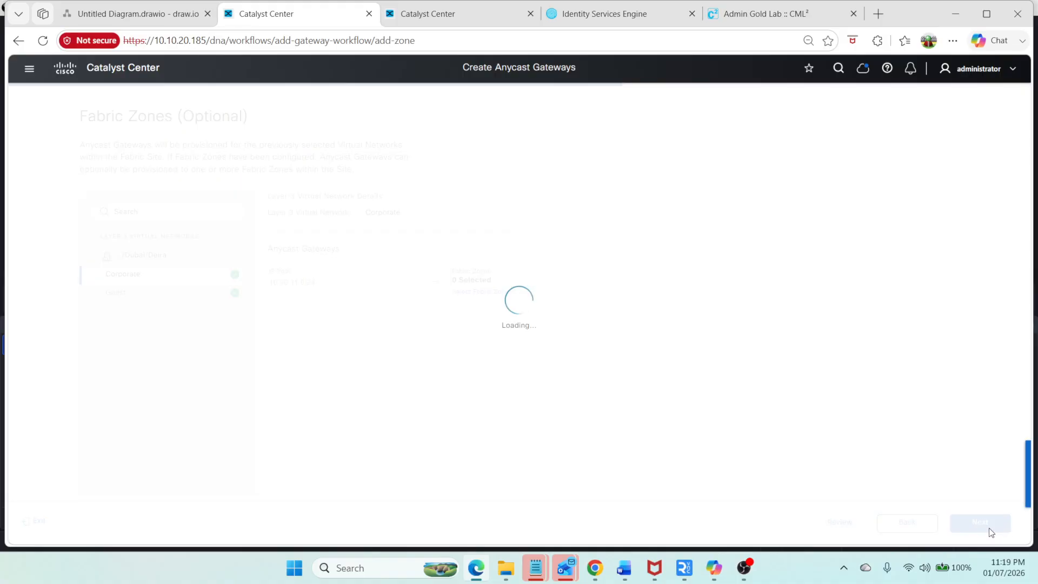
click(988, 529)
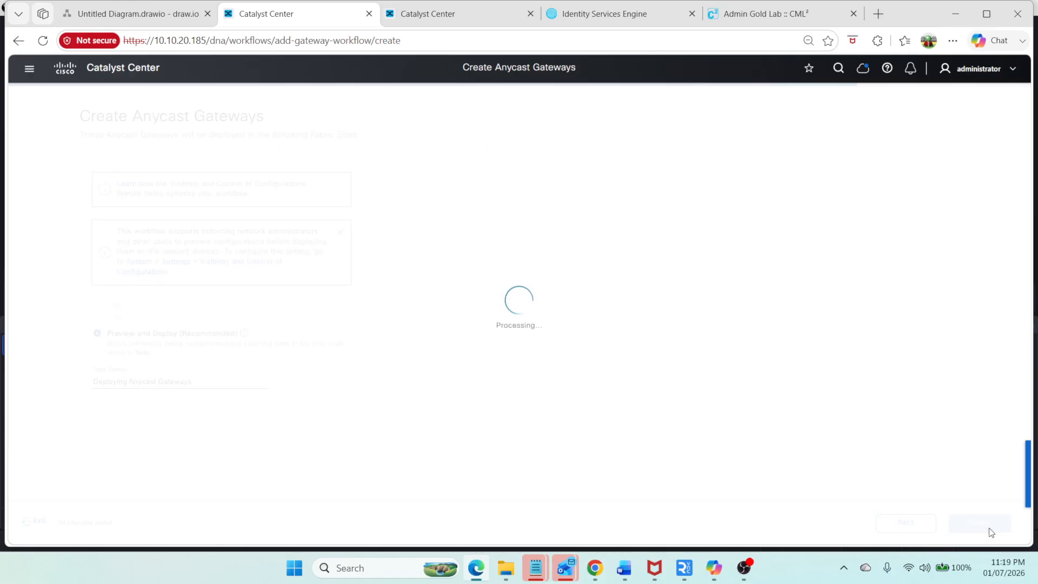
click(990, 528)
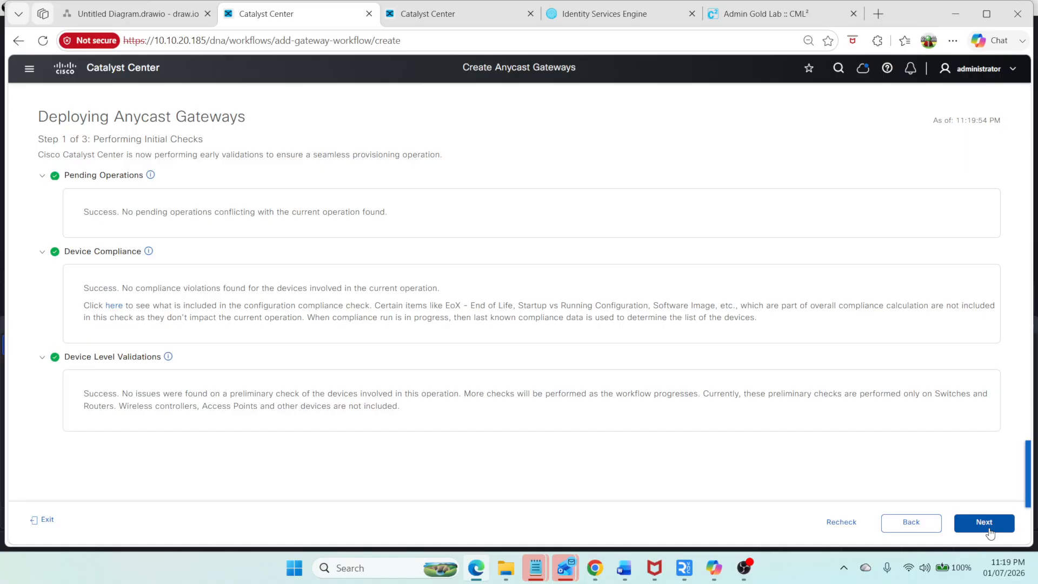
click(989, 530)
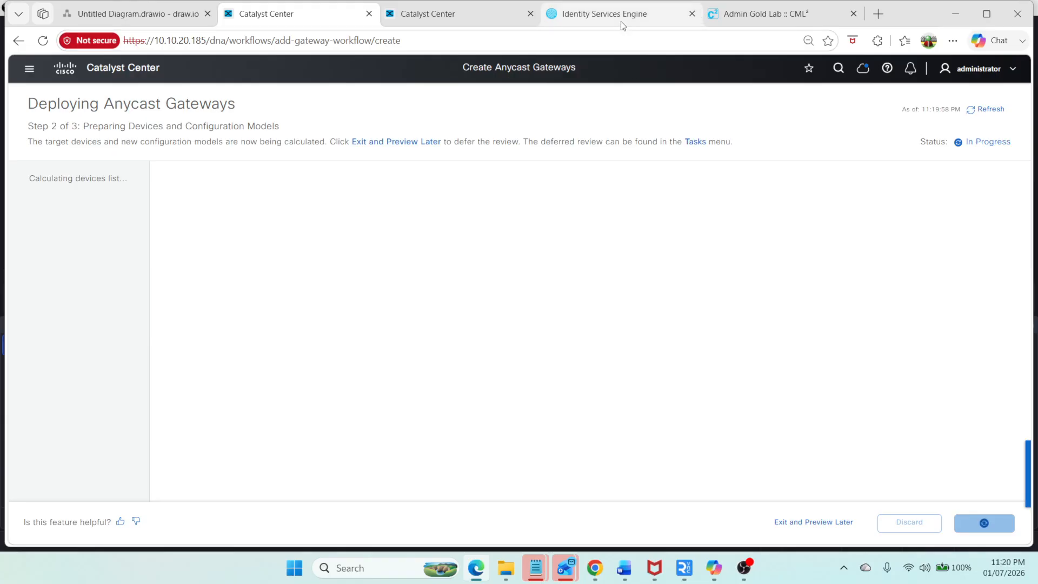
Step: Switch to the CML lab workbench and open the SW4 console
click(760, 20)
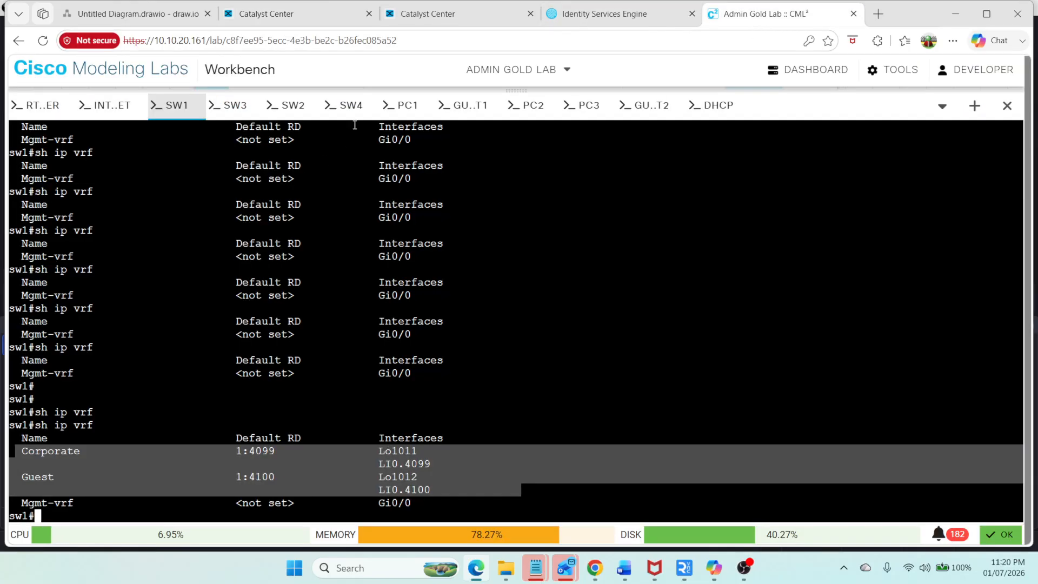
click(350, 106)
text(sh run)
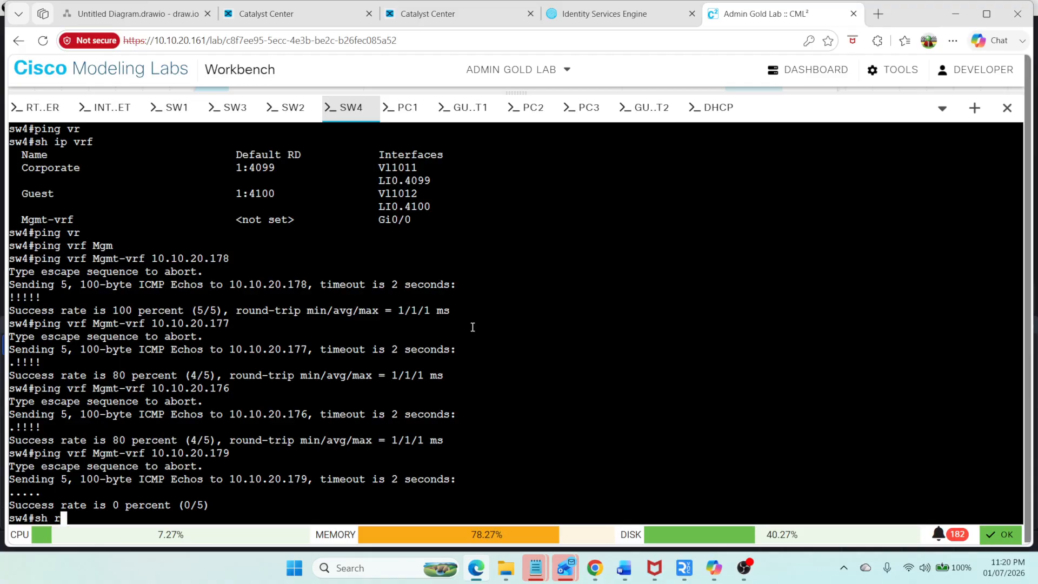
key(Tab)
text(| sec router)
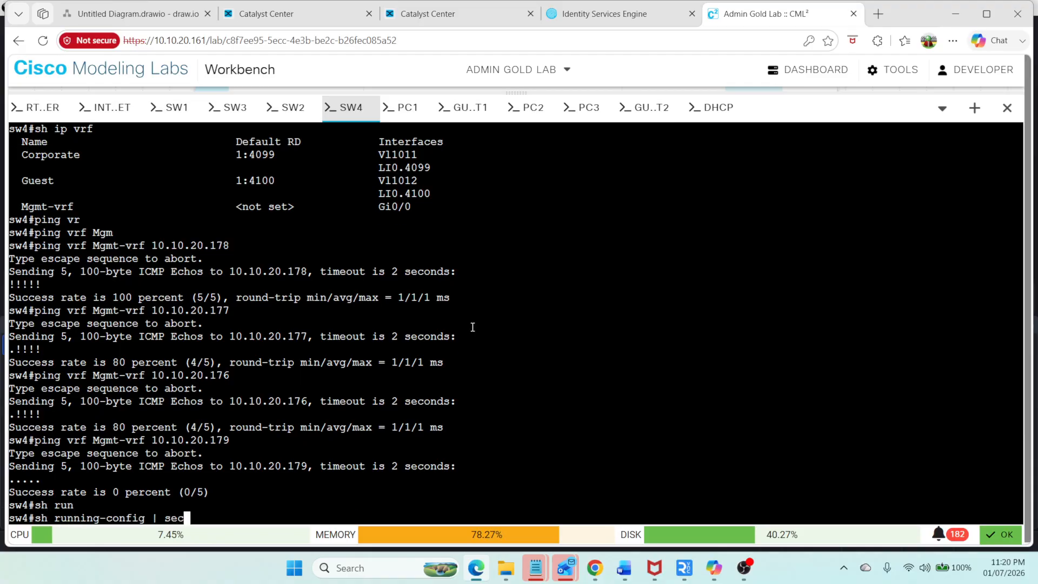
key(BackSpace)
key(BackSpace)
key(BackSpace)
key(BackSpace)
key(BackSpace)
key(BackSpace)
key(BackSpace)
key(BackSpace)
key(BackSpace)
key(BackSpace)
key(BackSpace)
key(BackSpace)
key(BackSpace)
key(BackSpace)
key(BackSpace)
key(BackSpace)
key(BackSpace)
key(BackSpace)
key(BackSpace)
key(BackSpace)
key(Return)
key(Return)
key(Return)
key(Return)
key(Return)
key(Return)
key(Return)
key(Return)
key(Return)
key(Return)
key(Return)
key(Return)
key(Return)
key(Return)
key(Return)
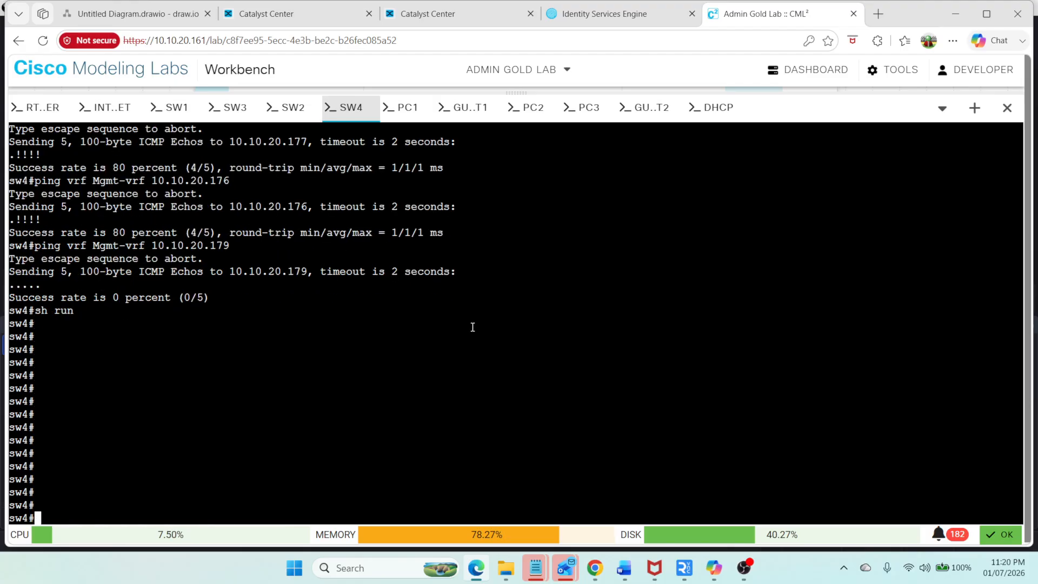
Step: On SW4, display the running-config section for router lisp and list the IP VRFs
text(sh run)
key(Tab)
text(| s)
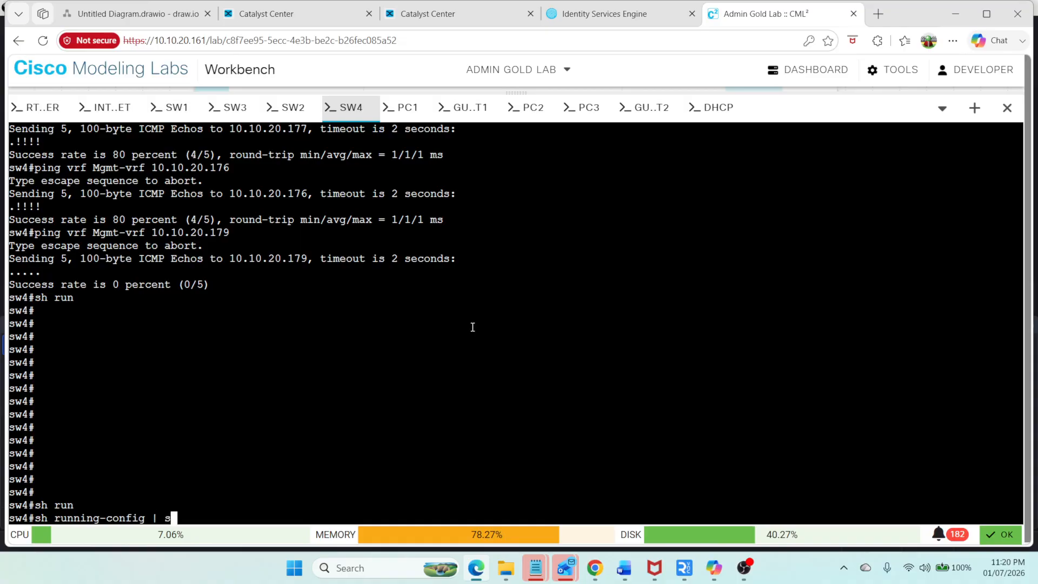
text(ec router lisp)
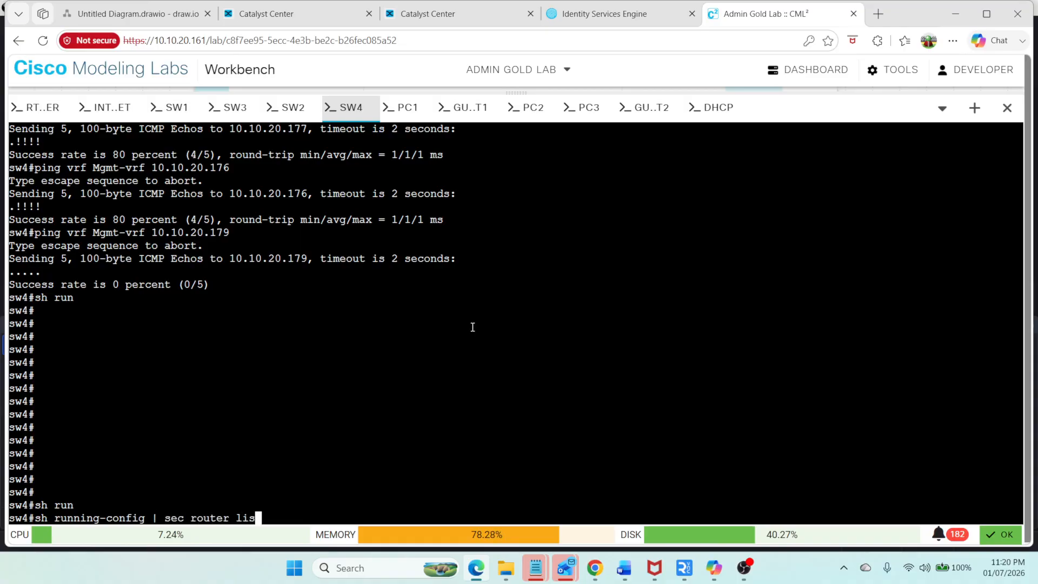
key(Return)
key(space)
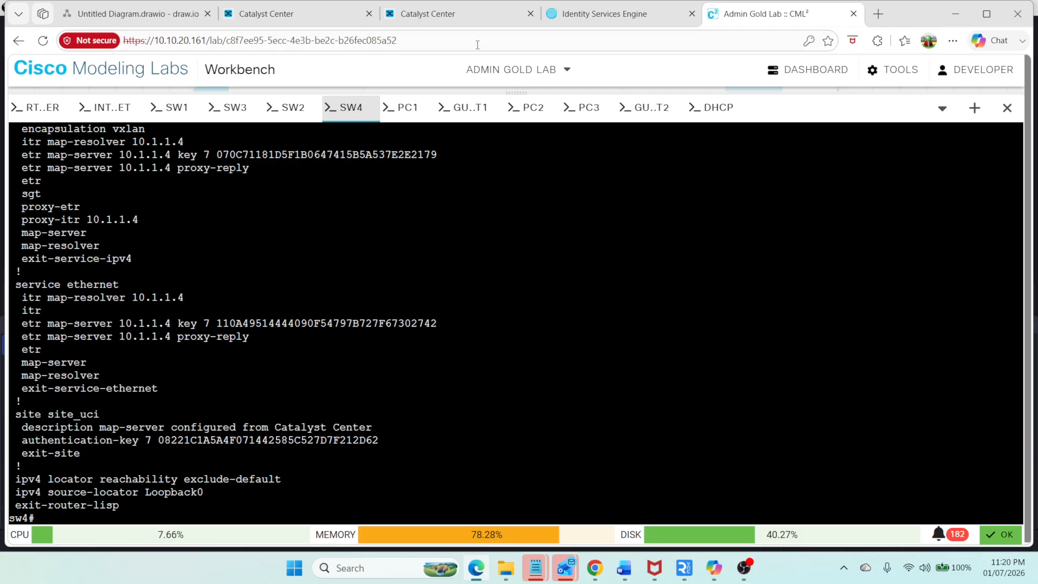
text(sh ip vrf)
key(Return)
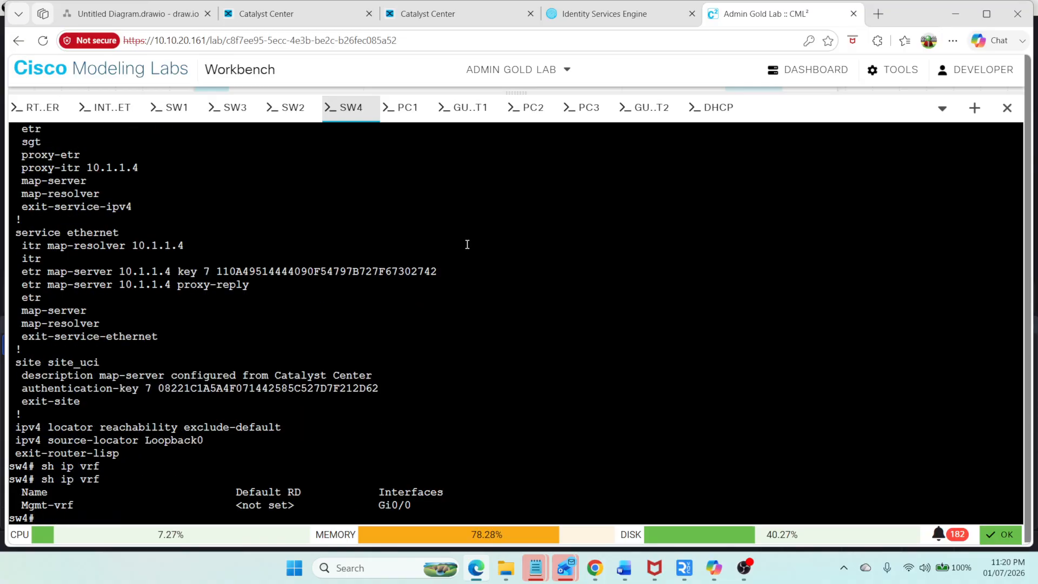
Step: Check the Deira fabric task in the other Catalyst Center tab and return to the gateway deployment
click(455, 20)
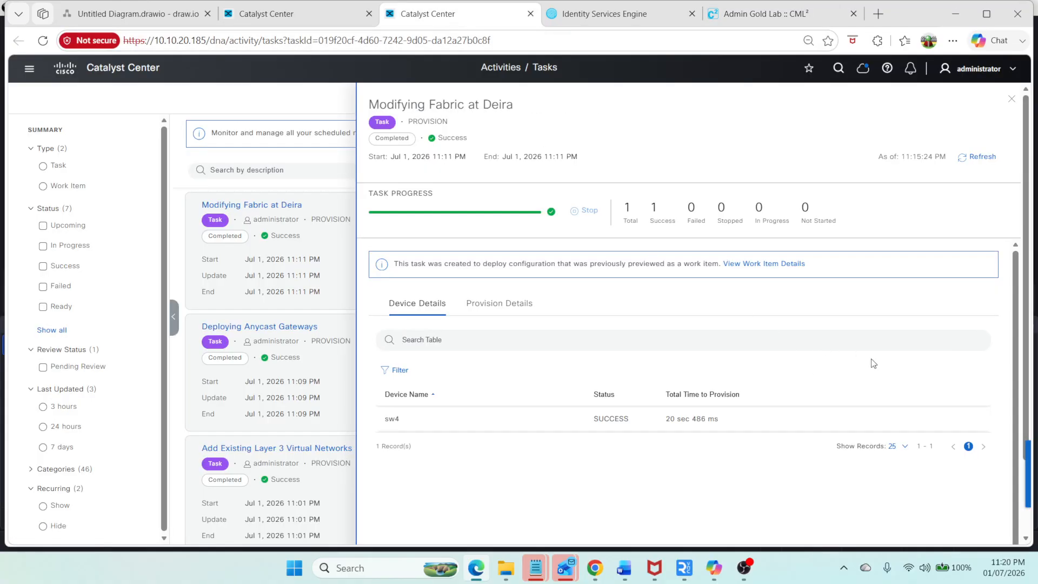
key(ctrl+shift+Tab)
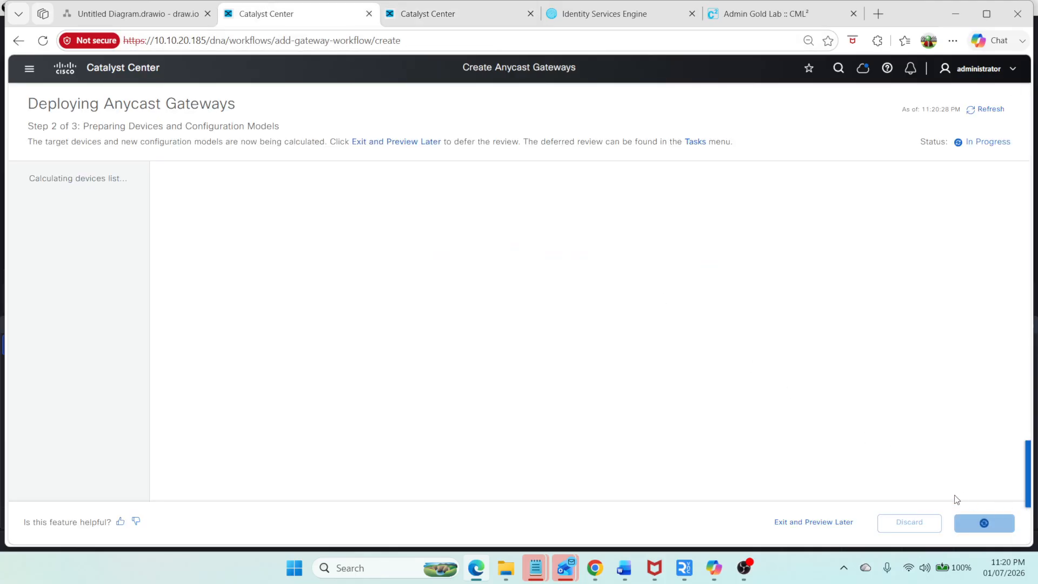
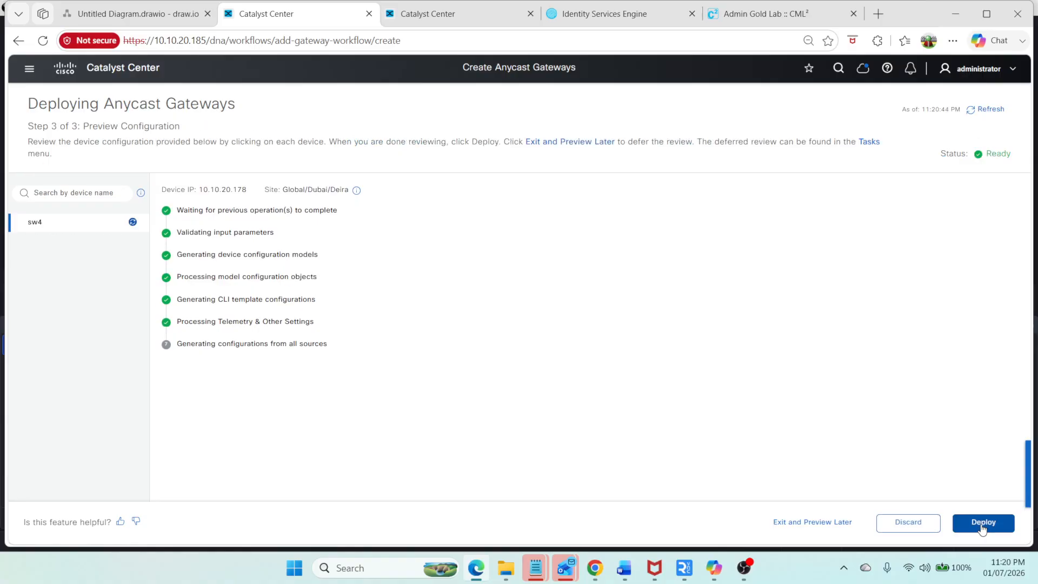
Step: Deploy the anycast gateways now under the default task name
click(983, 524)
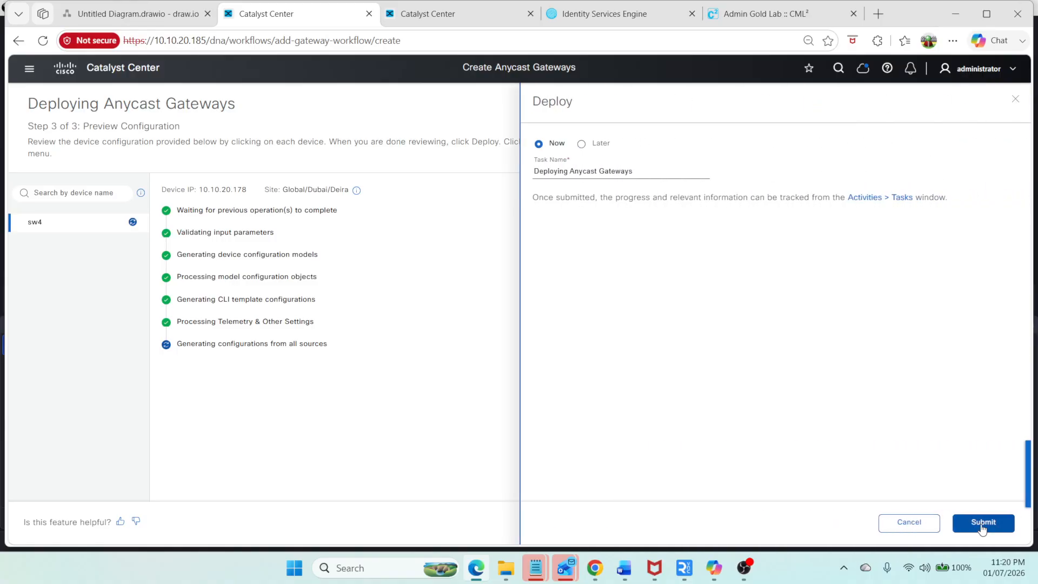
click(983, 522)
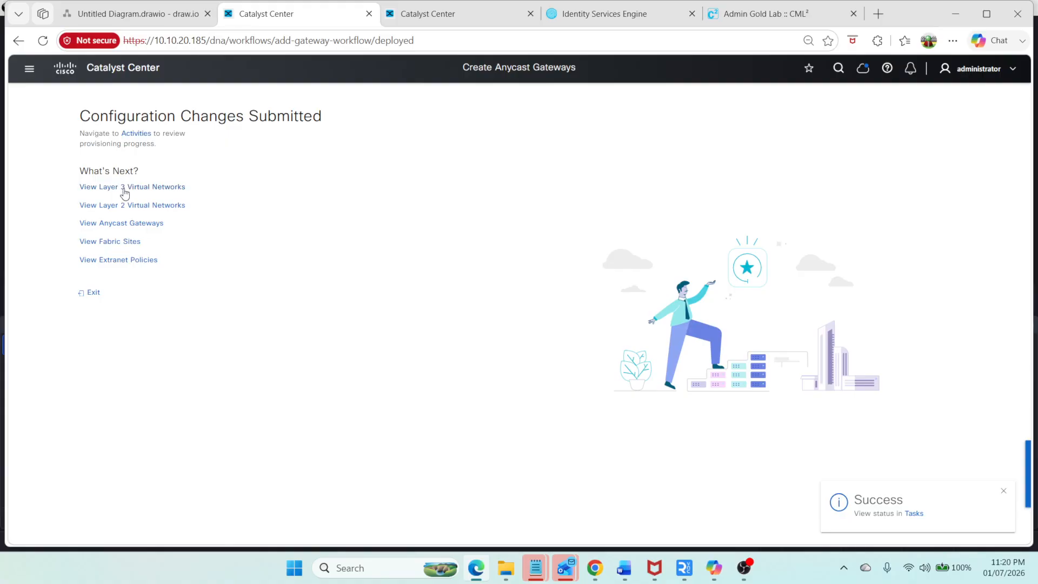
Step: Switch to the CML workbench and list the IP VRFs on SW4 again
click(762, 15)
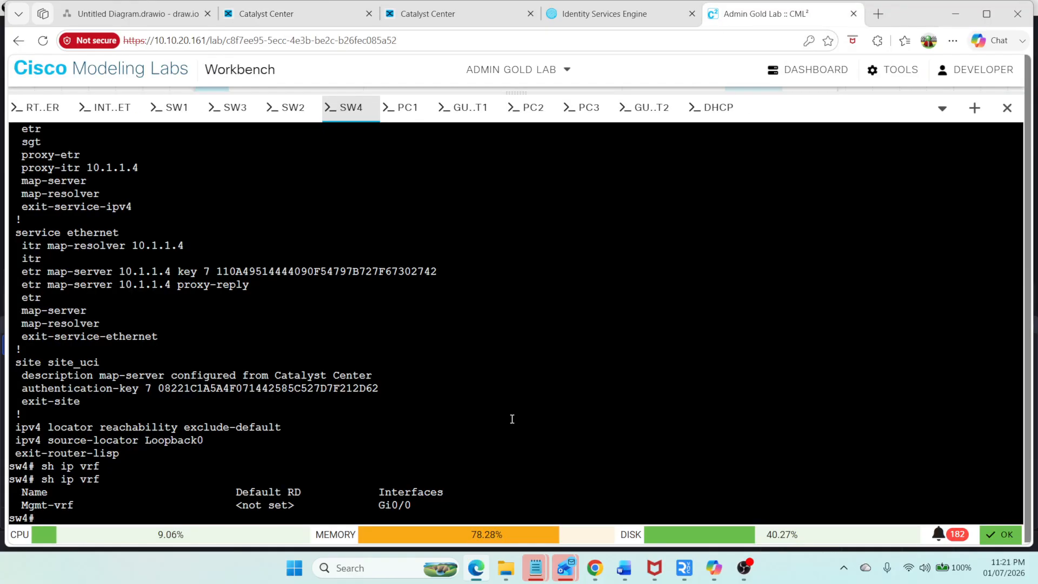
key(Up)
key(Return)
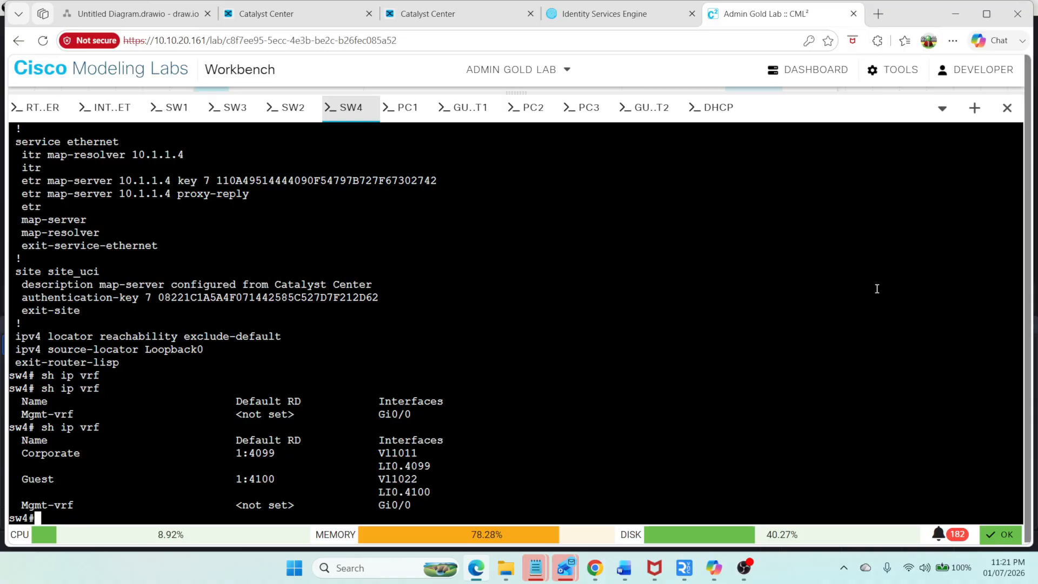
Step: Open the PC1 and PC2 consoles in the lab workbench, returning to PC1
click(411, 111)
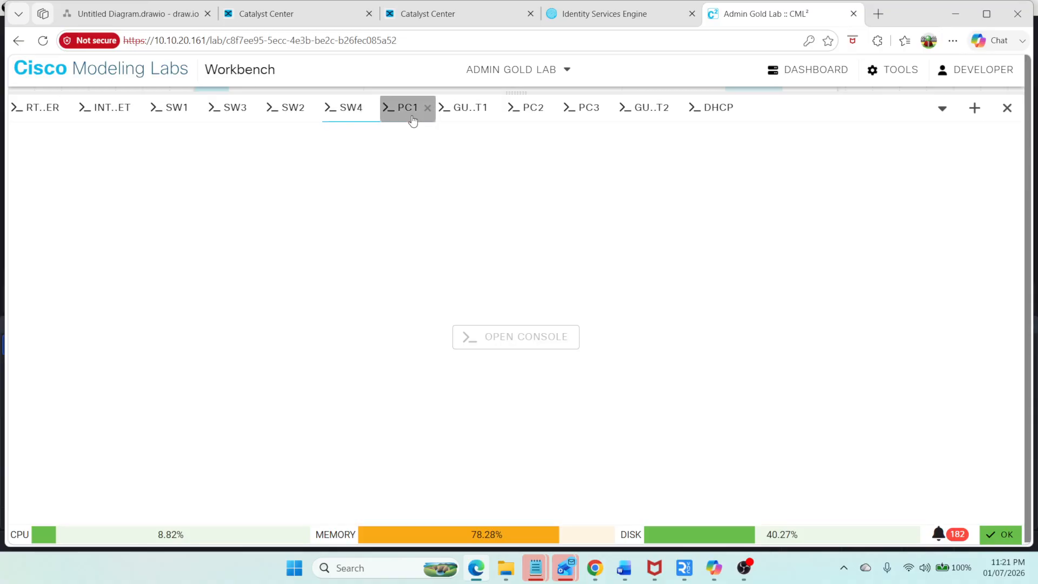
double_click(516, 339)
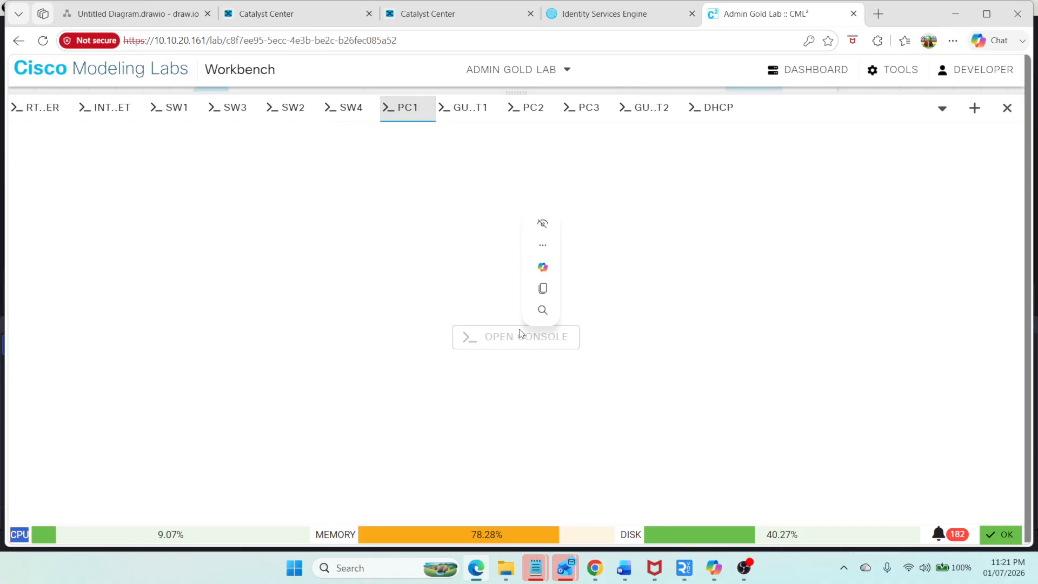
click(471, 186)
click(529, 111)
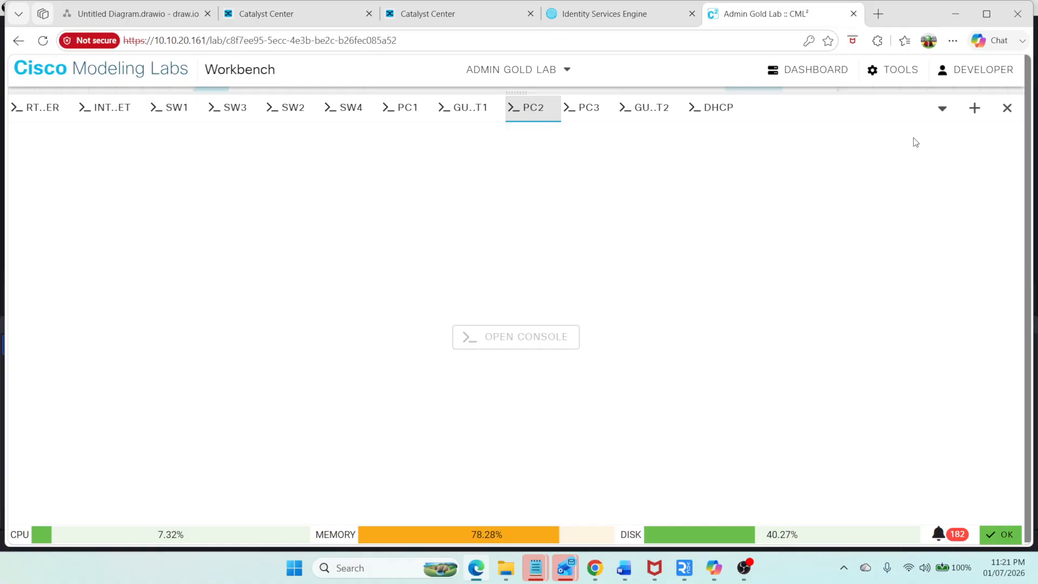
text(9)
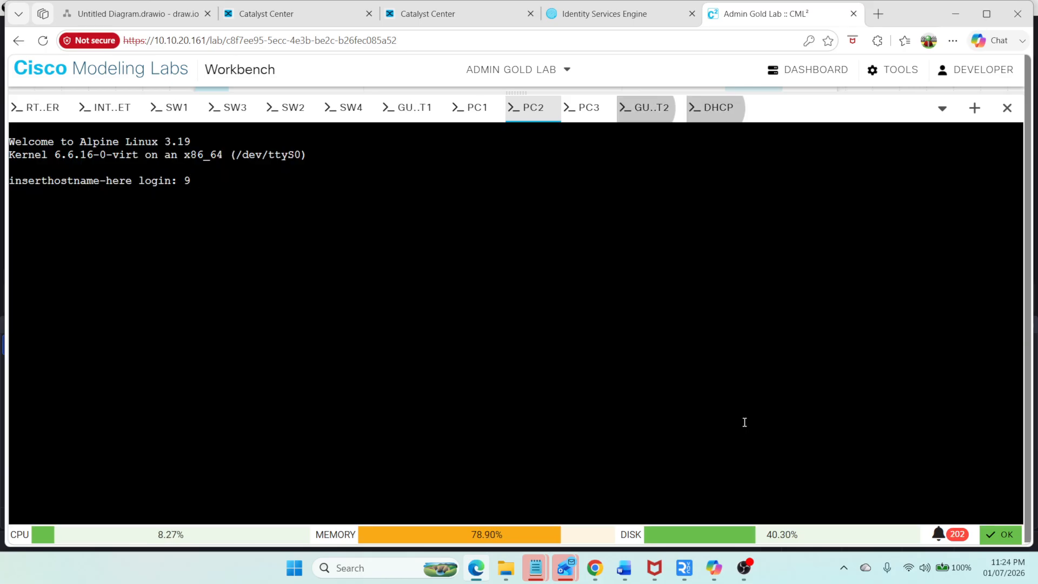
click(470, 113)
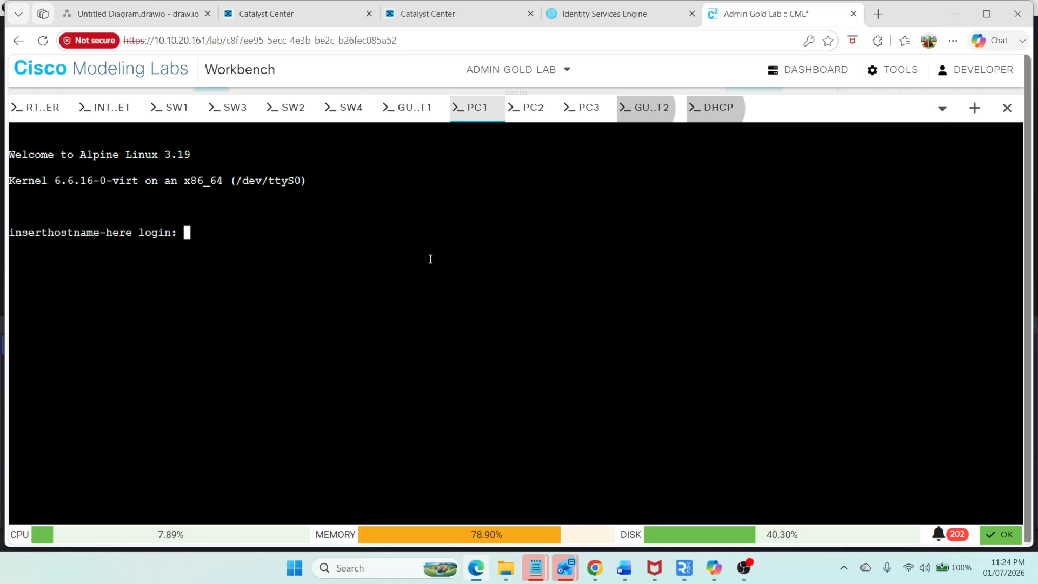
Step: Log in to PC1 with username cisco and the account password
text(c)
key(BackSpace)
text(cisco)
key(Return)
text(cisco)
key(Return)
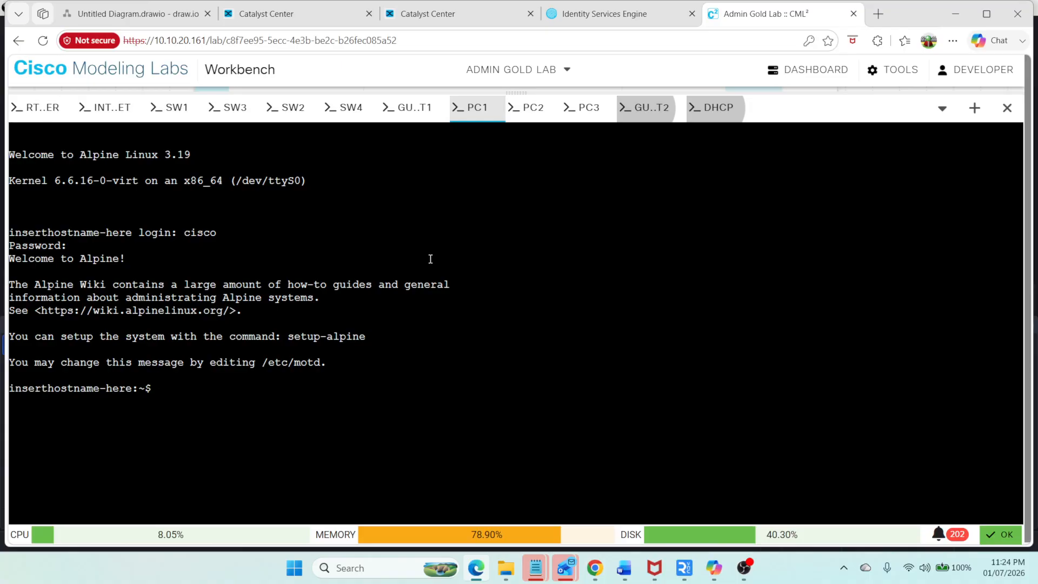
Step: List PC1's network interfaces and addresses
text(sud)
key(BackSpace)
key(BackSpace)
text(ip a)
key(Return)
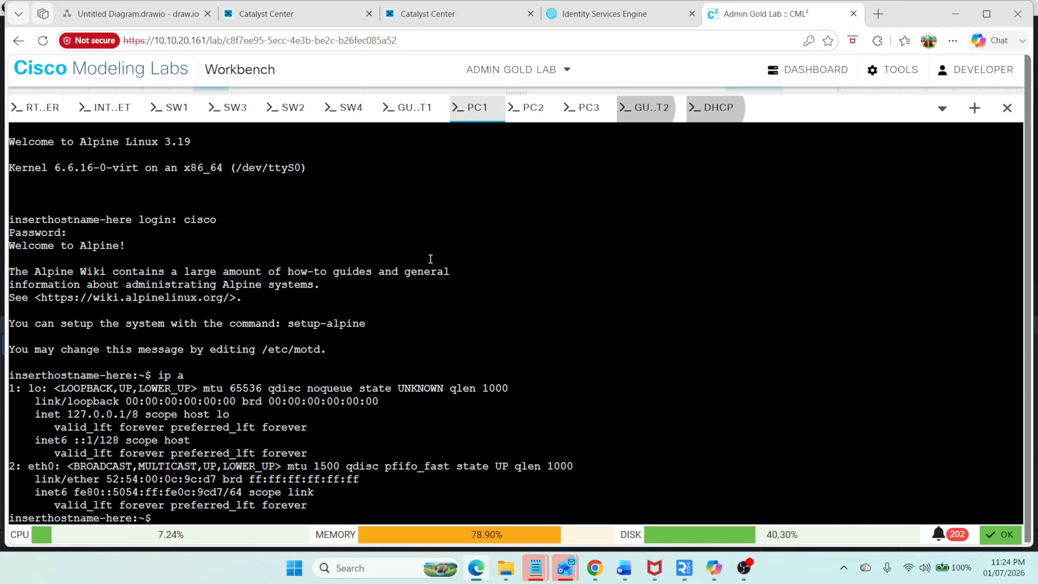
Step: Assign the address 10.50.1.11/24 to PC1's eth0 interface using sudo
text(sudo ip addr a)
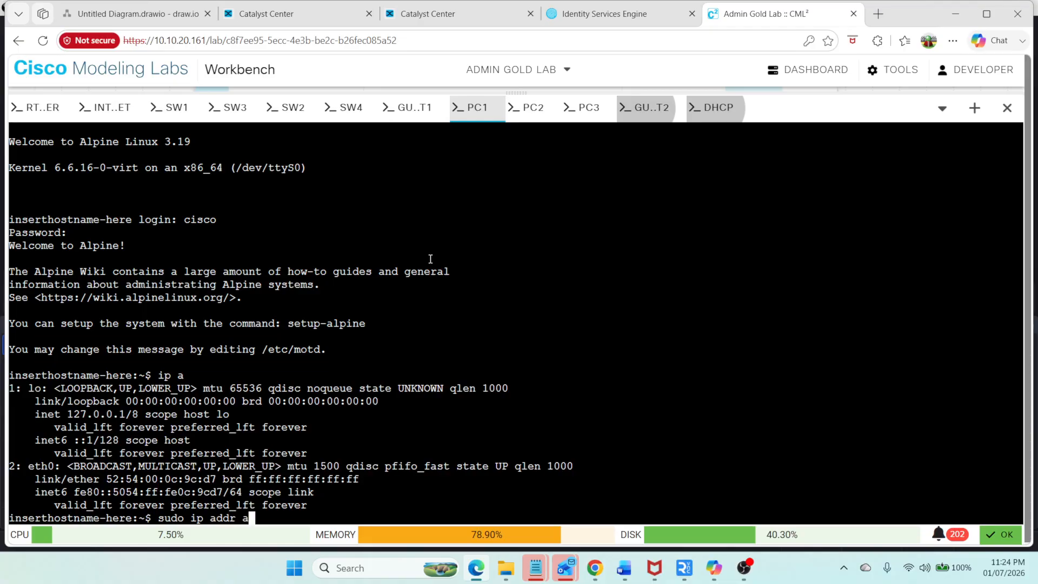
text(dd 10.50.)
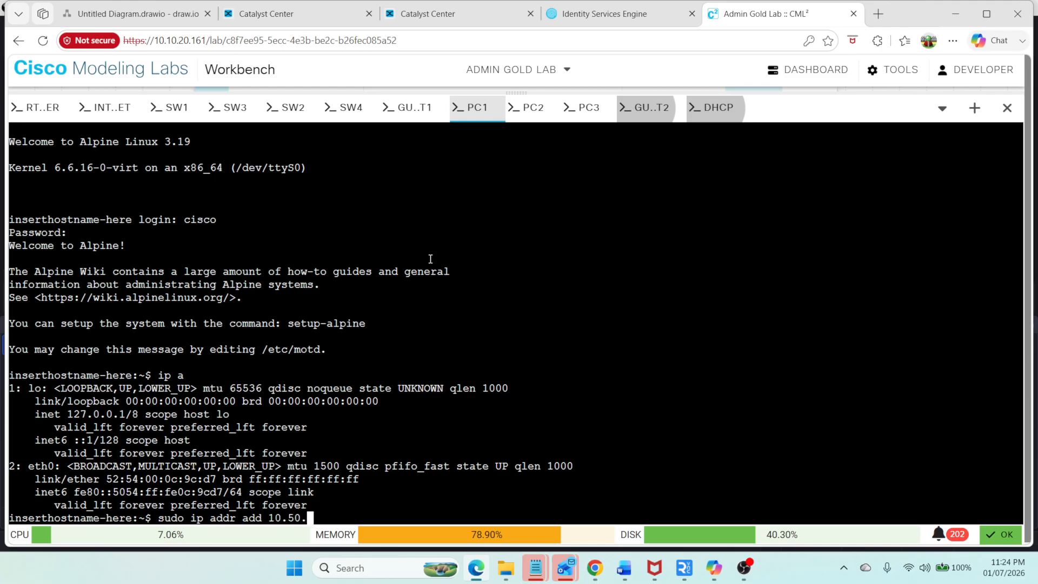
text(1.11/24 e)
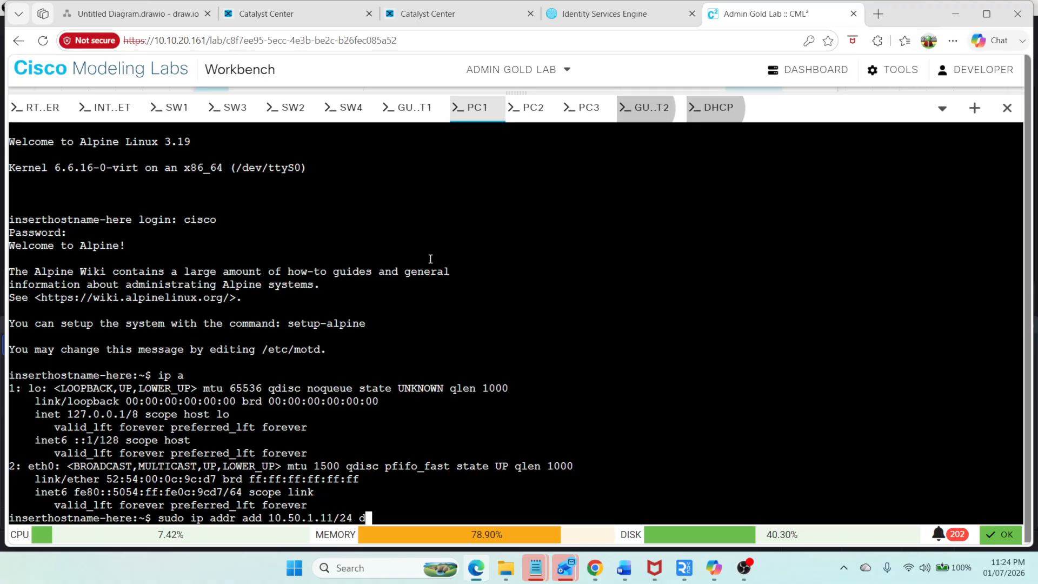
text(ev)
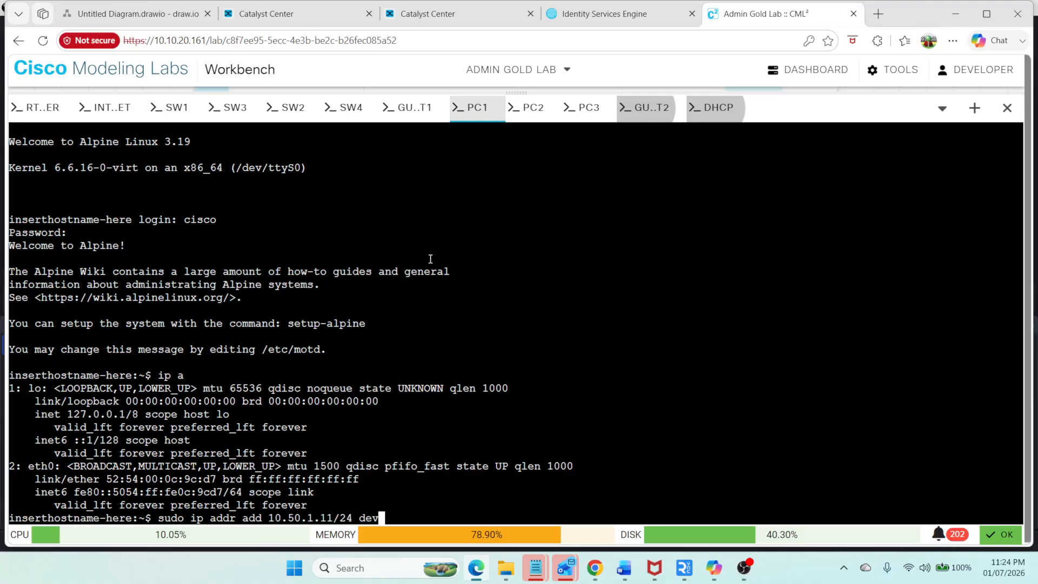
text( eth)
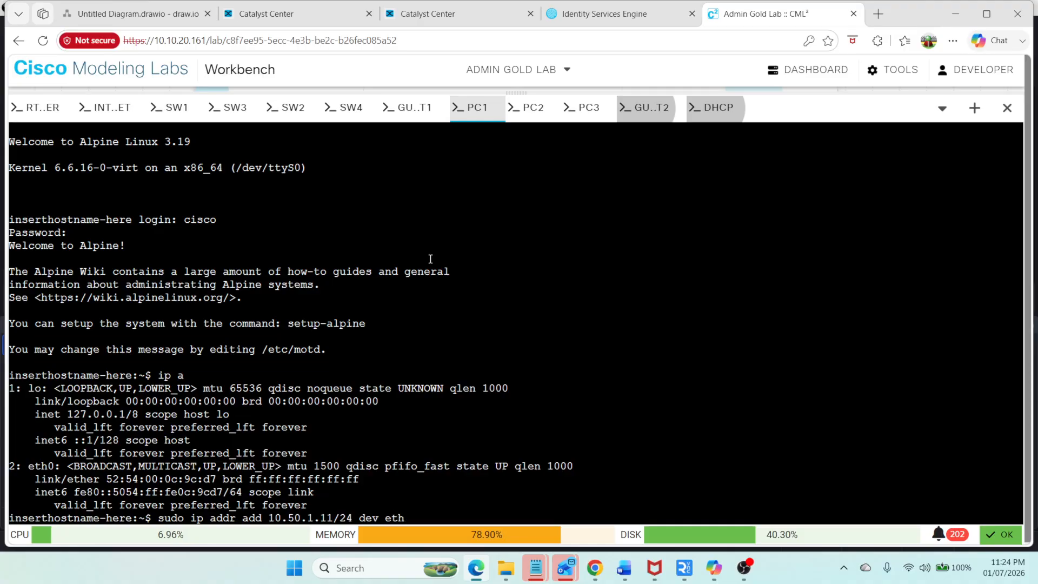
text(0)
key(Return)
Step: Check PC1's addresses, then ping 10.50.1.11 and the gateway 10.50.1.1
text(ip a)
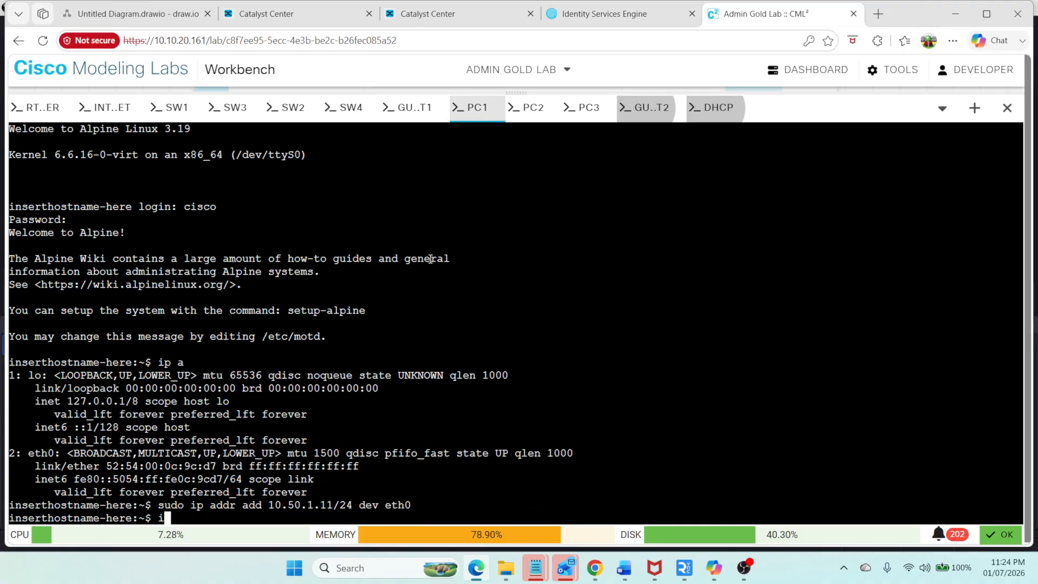
key(Return)
text(ping 10)
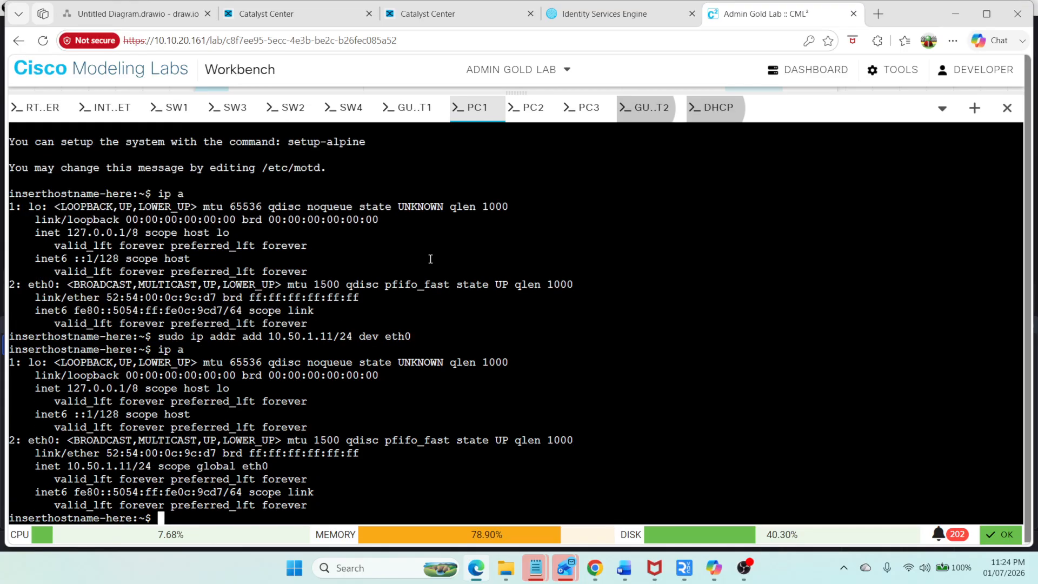
text(.50.1.11)
key(Return)
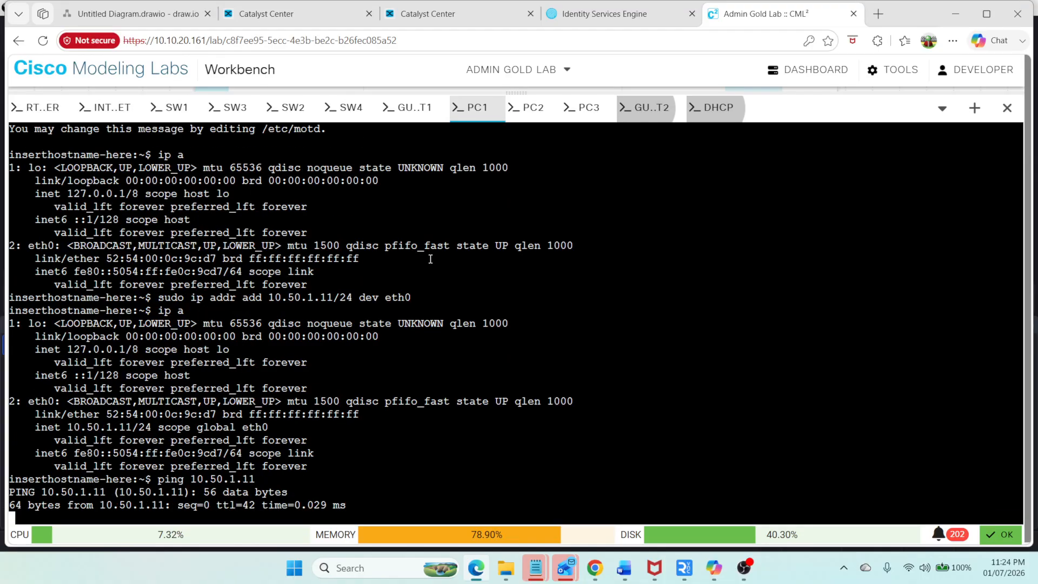
key(ctrl+c)
key(Up)
key(BackSpace)
key(Return)
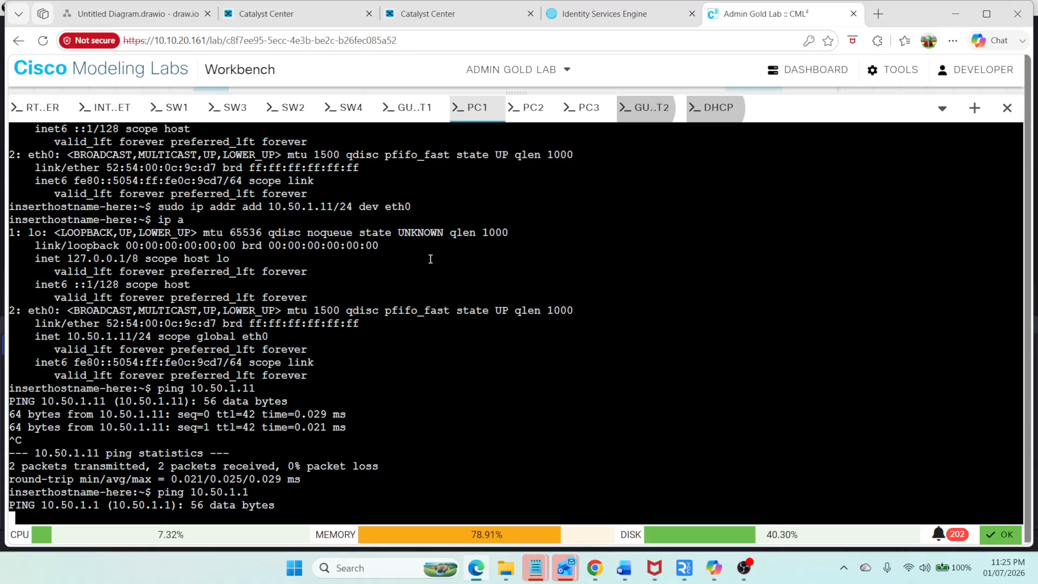
Step: Switch to the PC2 console and log in with username cisco and the account password
click(533, 111)
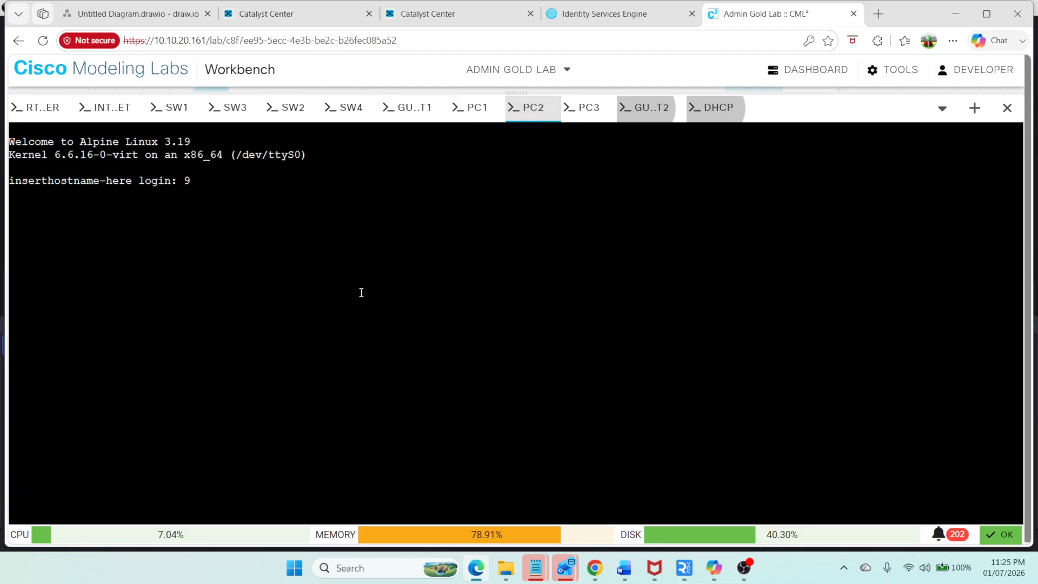
text(cisco)
key(Return)
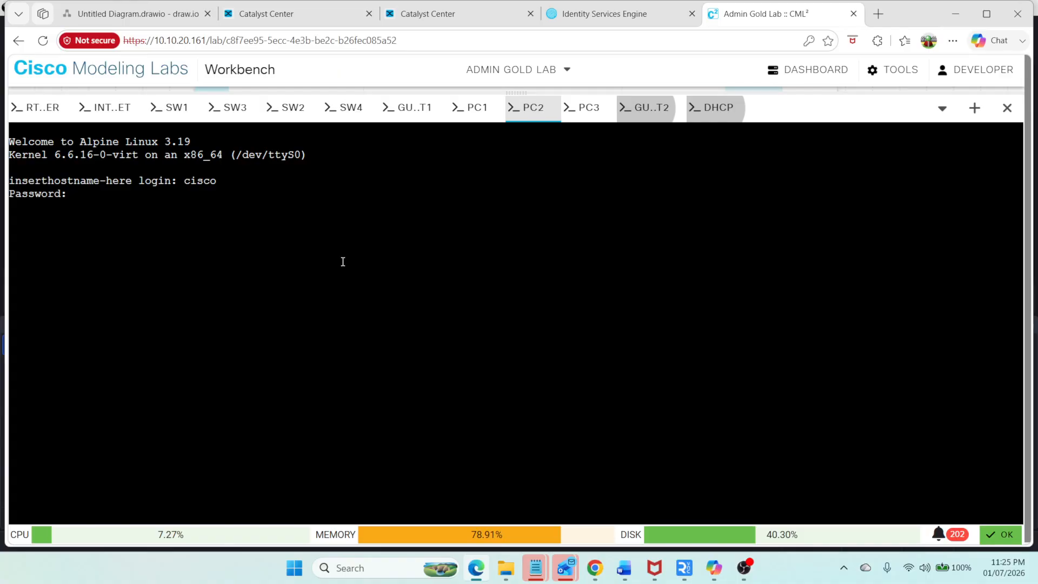
key(Return)
Step: List PC2's interfaces and assign the address 10.50.1.12/24 to eth0 using sudo
text(ip a)
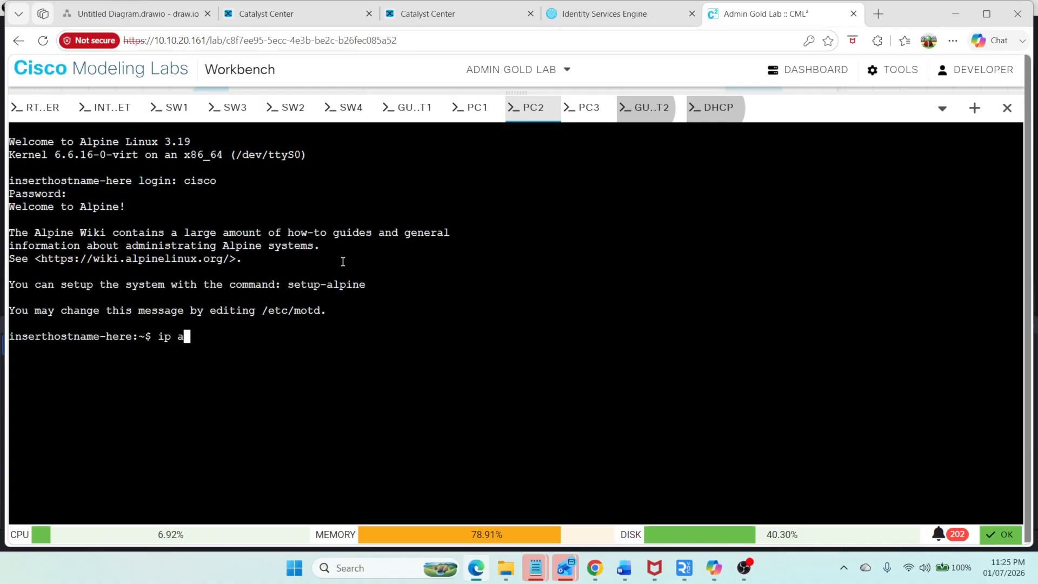
key(Return)
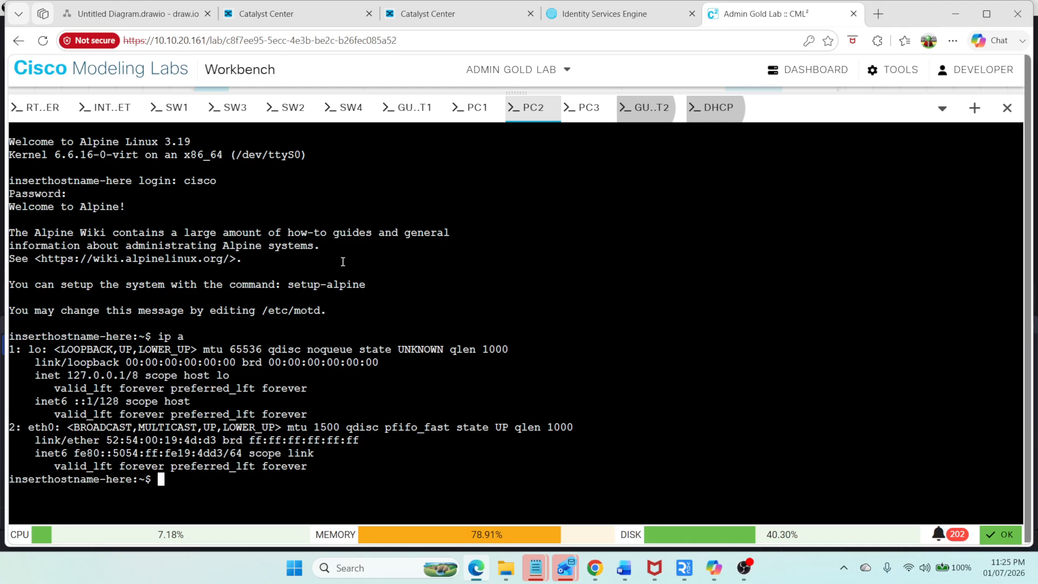
text(sudo ip add)
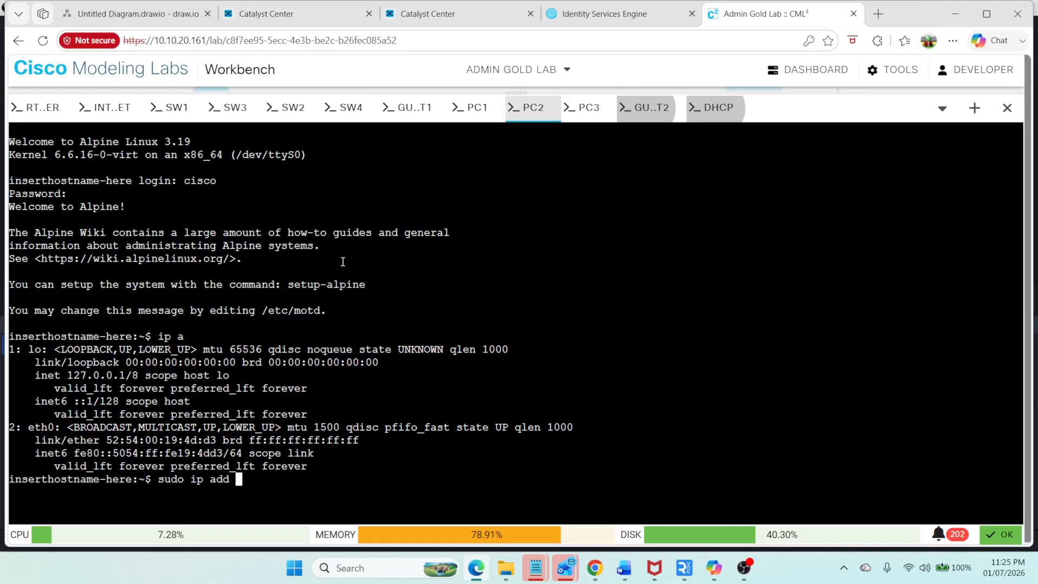
key(BackSpace)
text(r add 10)
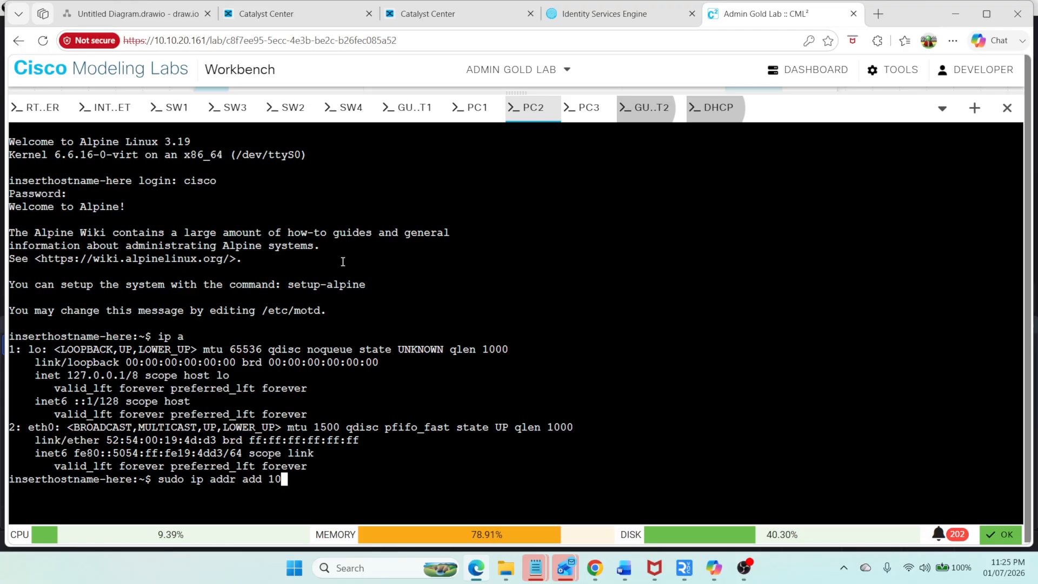
text(.50.1..)
text(2)
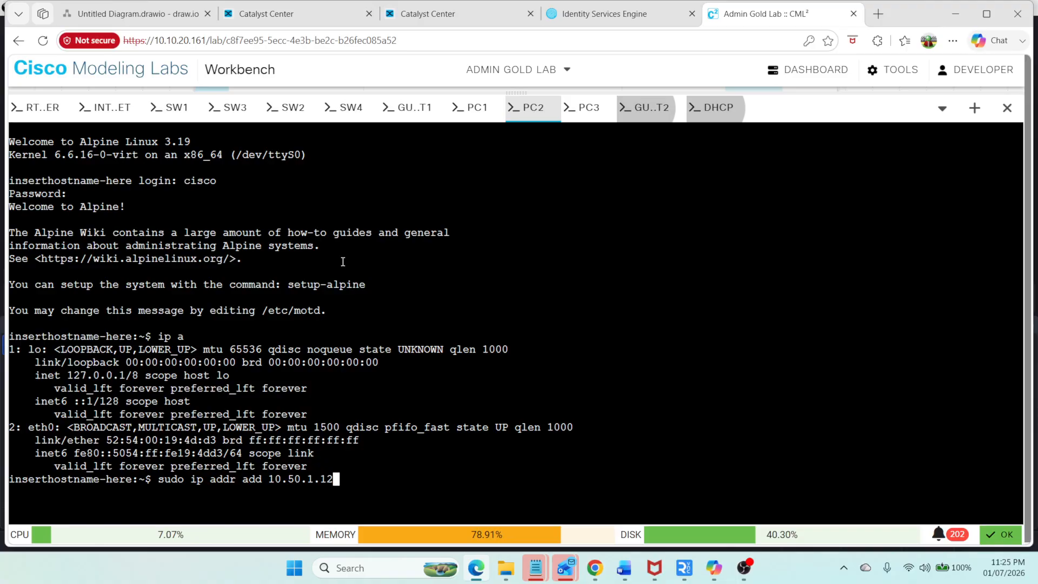
text(/24 dev eth0)
key(Return)
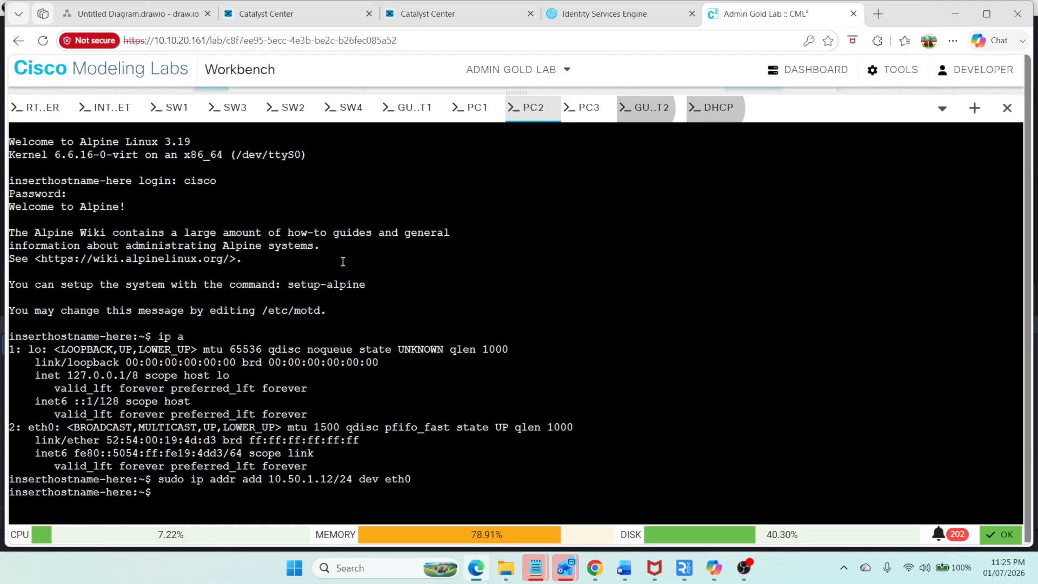
Step: Check PC2's addresses, then ping 10.50.1.12 and the gateway 10.50.1.1
text(ip a)
key(Return)
text(p)
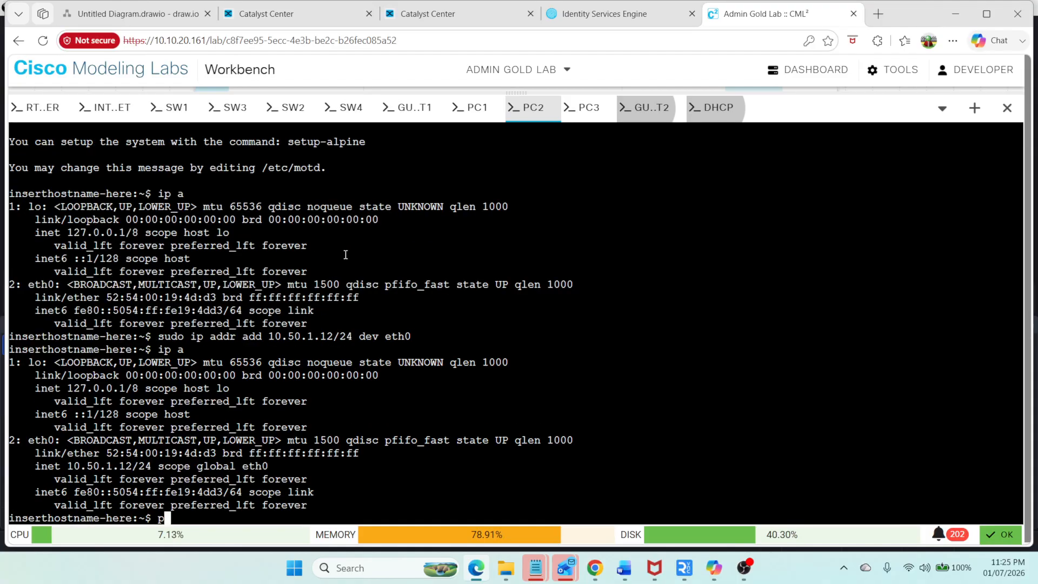
text(ing 10.50.1)
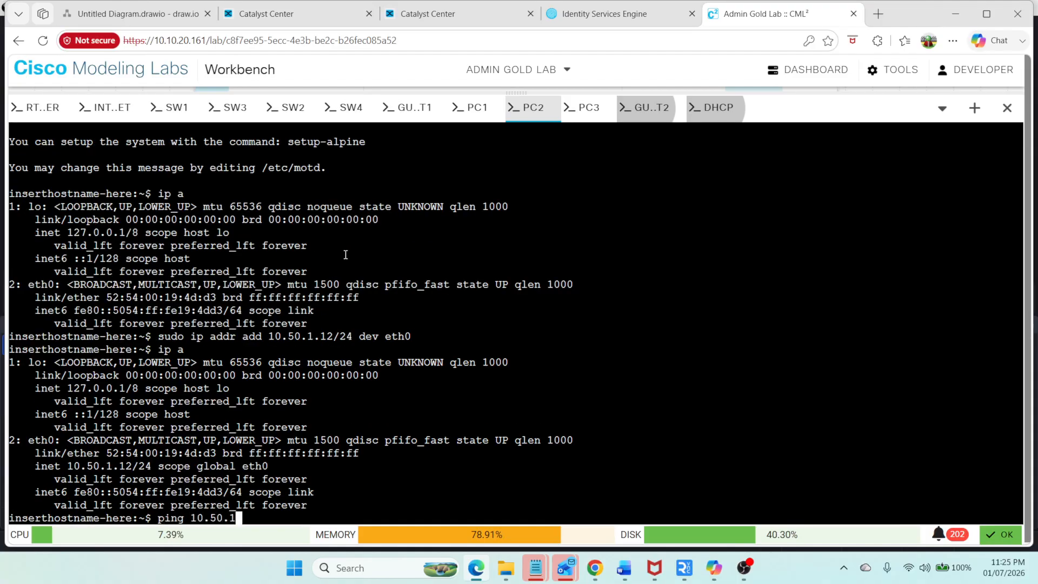
text(.12)
key(Return)
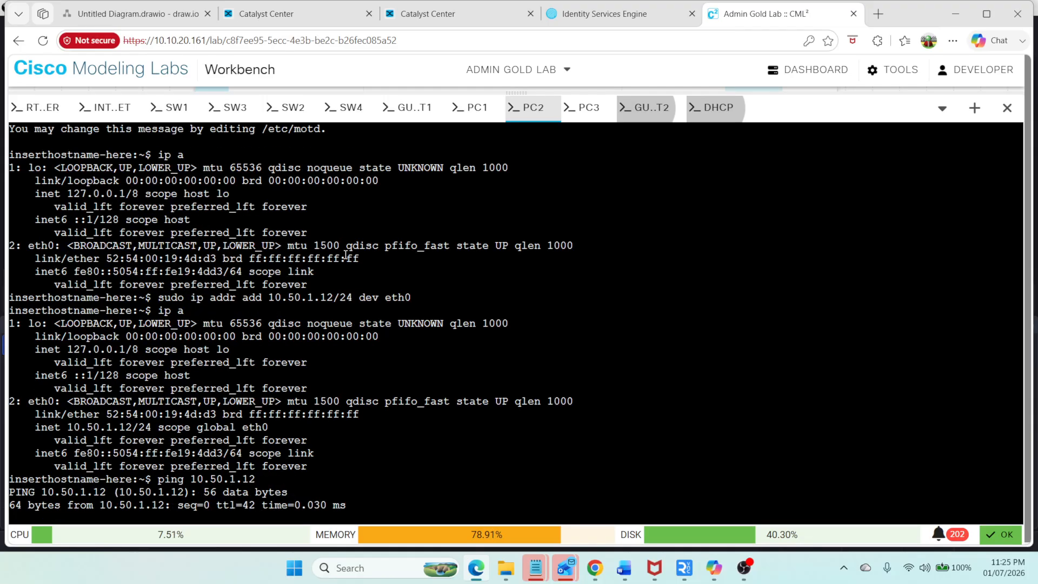
key(ctrl+c)
key(Up)
key(BackSpace)
key(Return)
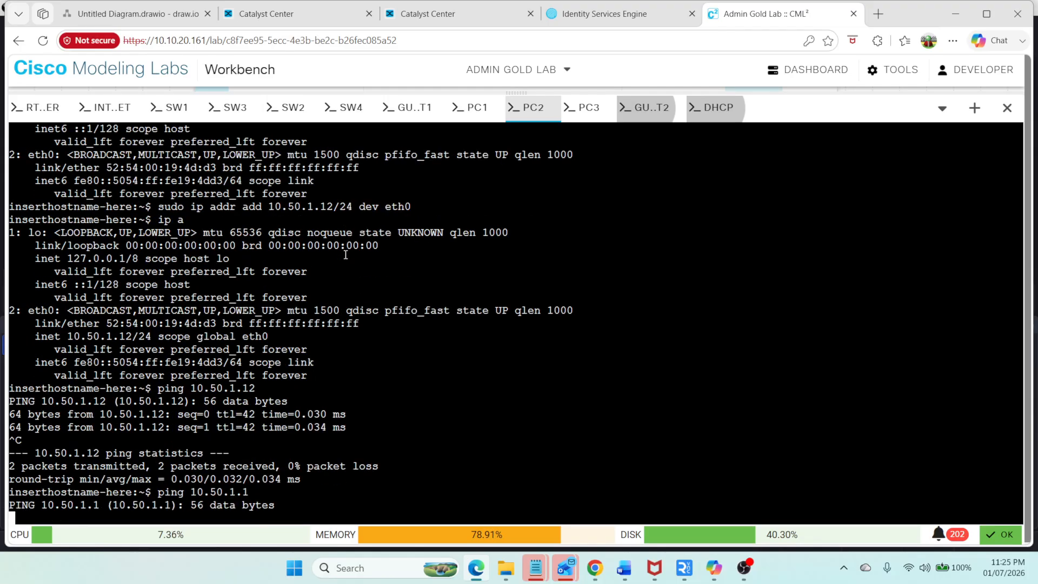
Step: Return to Catalyst Center and open the Fabric Sites overview to review the sites table
click(252, 17)
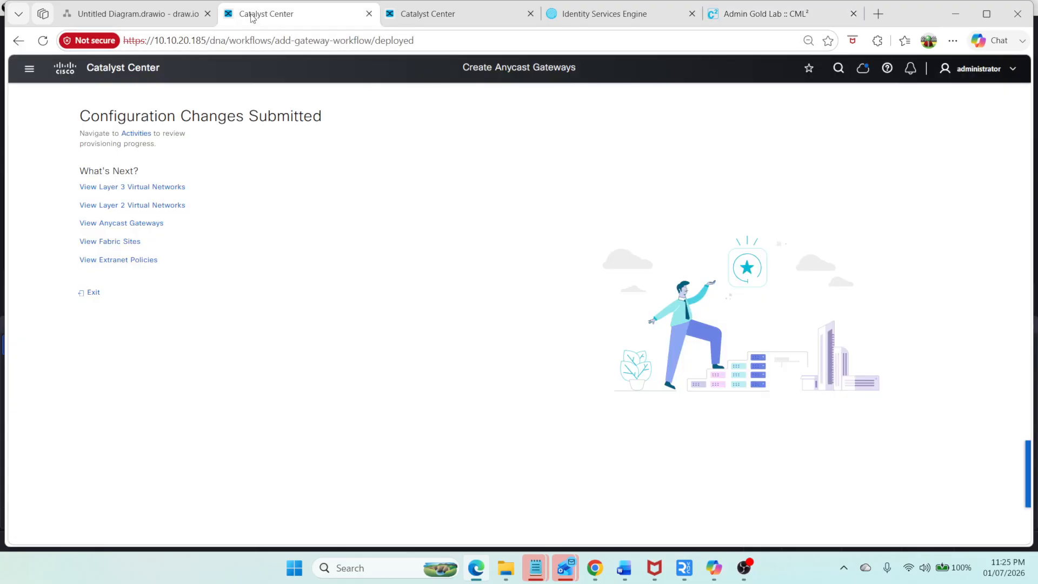
click(126, 242)
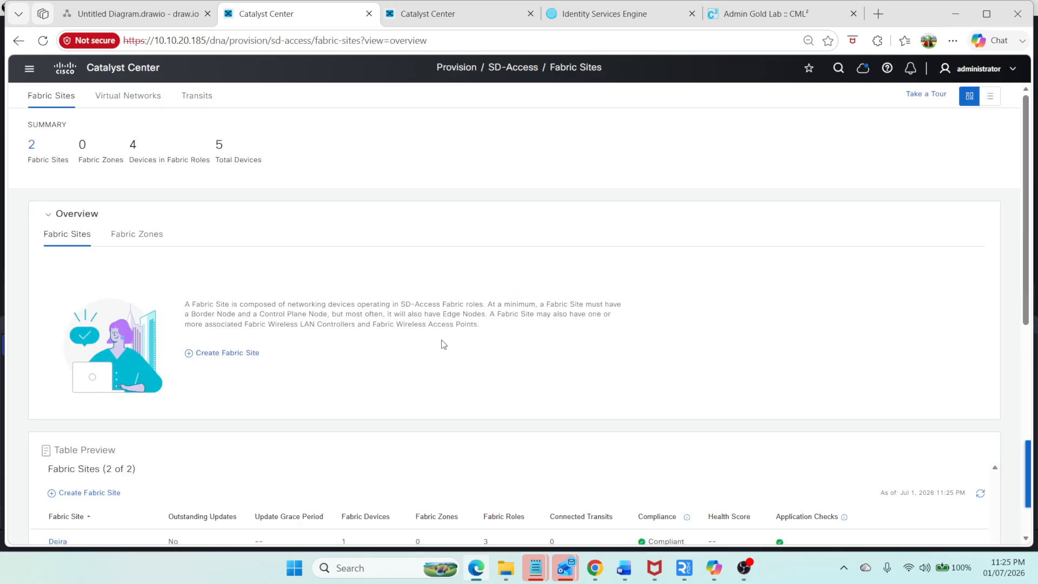
scroll(202, 443, down, 2)
scroll(202, 443, down, 2)
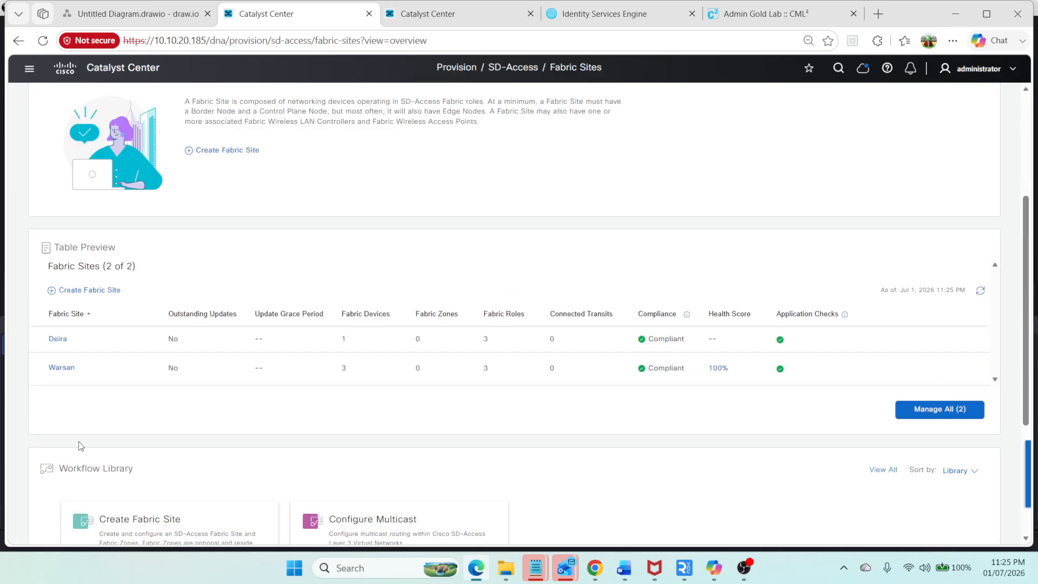
Step: Open Warsan's port assignments and set sw2 GigabitEthernet1/0/6 as a user device port in VLAN Corp with description PC1
click(57, 369)
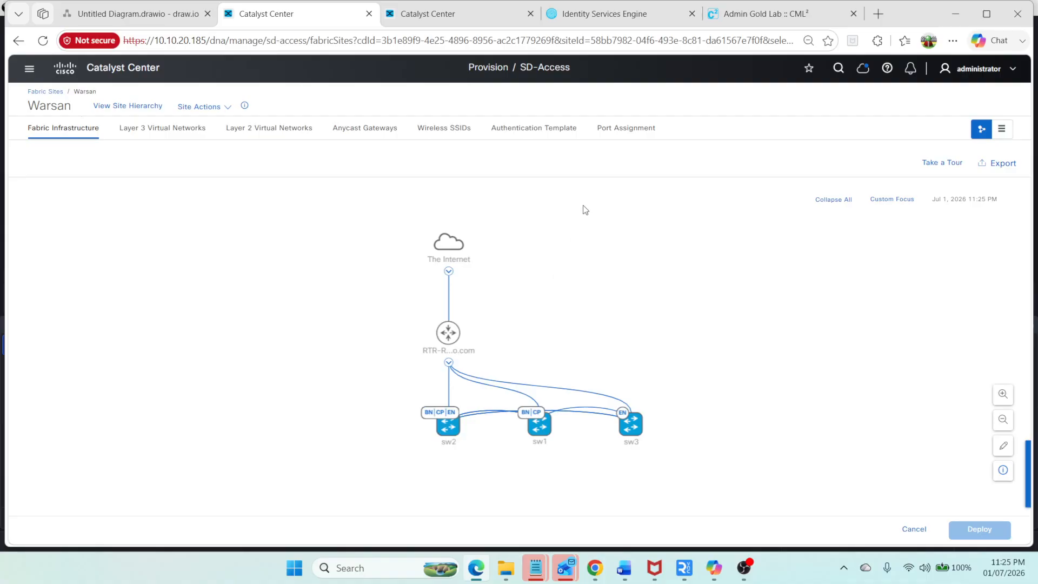
click(617, 139)
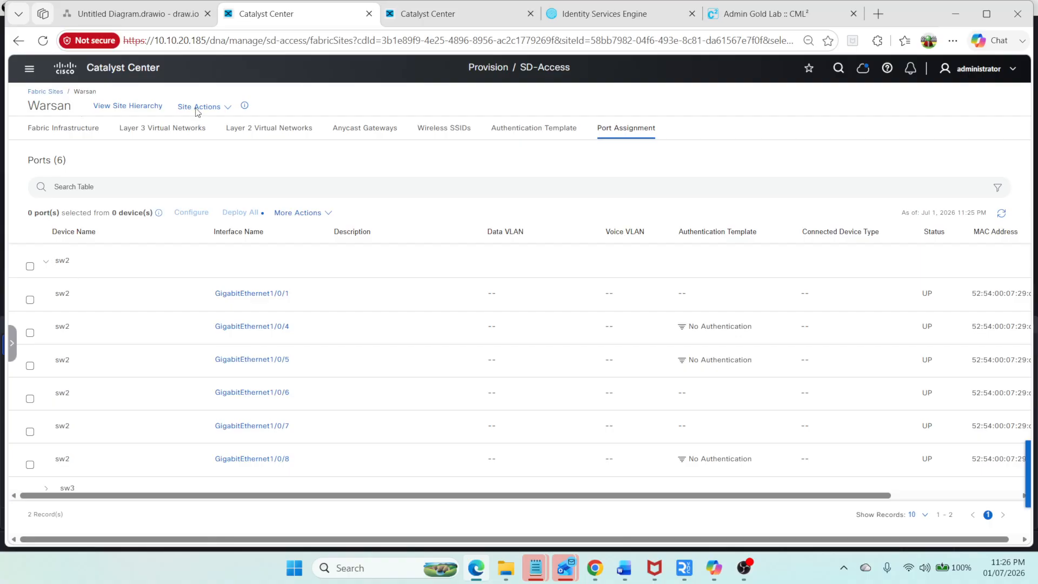
click(135, 13)
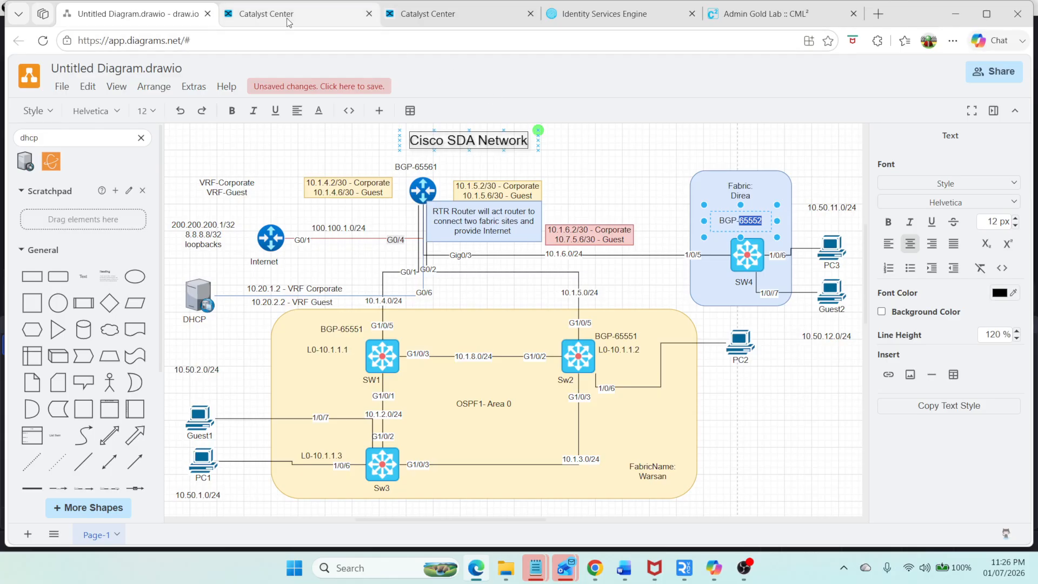
click(341, 24)
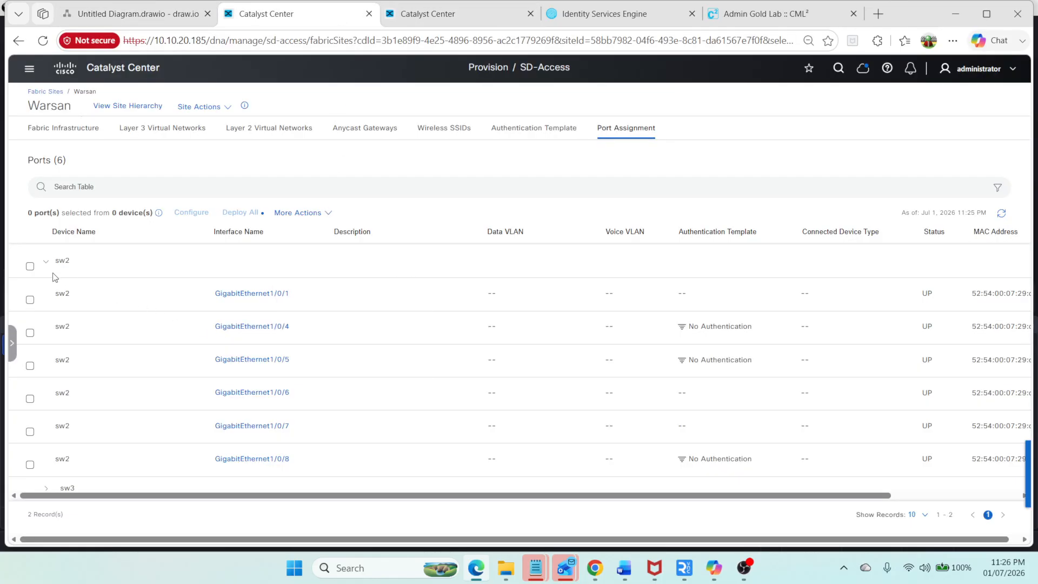
scroll(241, 393, down, 1)
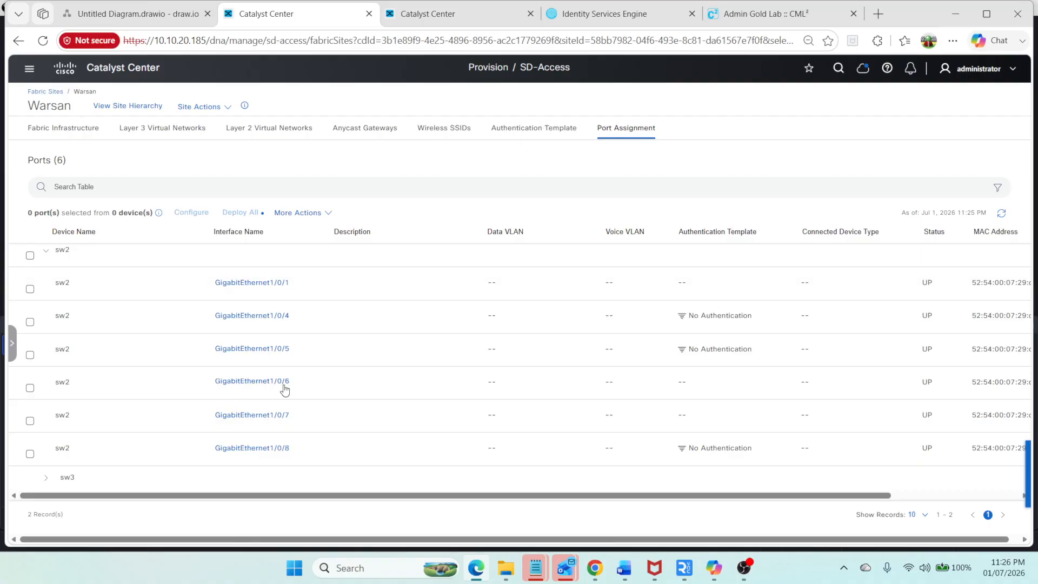
click(280, 382)
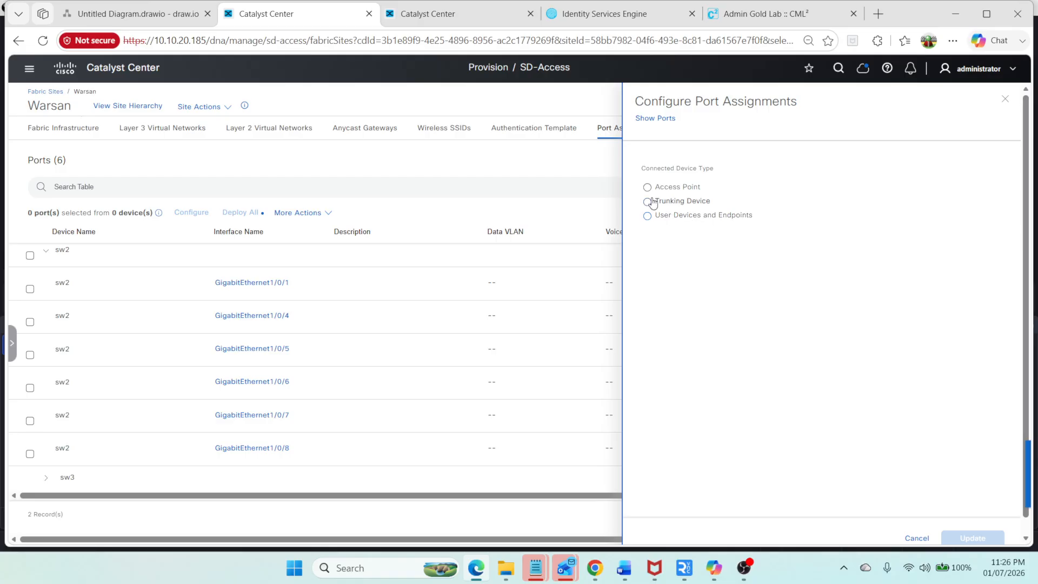
click(647, 216)
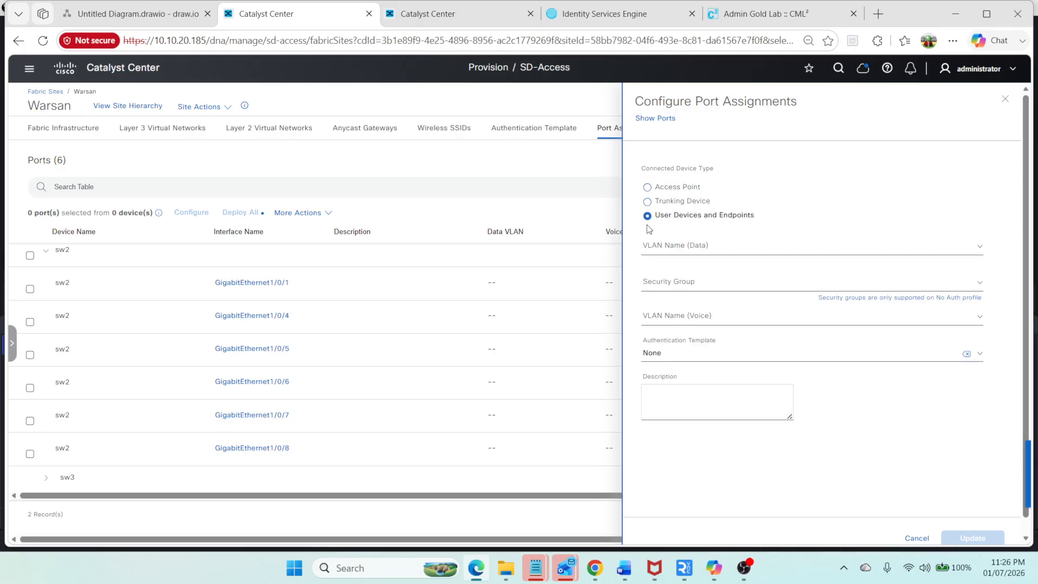
click(679, 248)
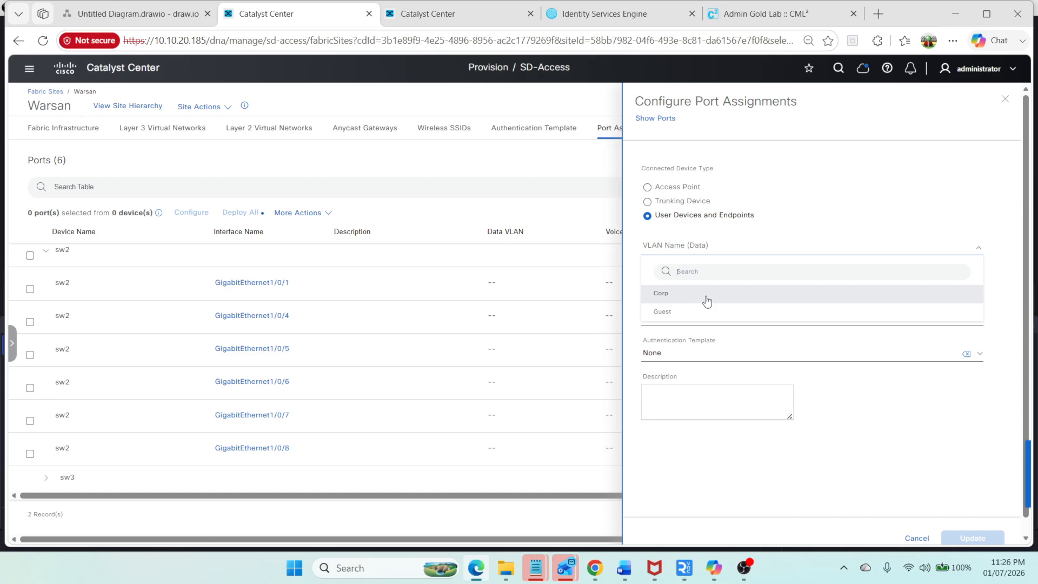
click(704, 303)
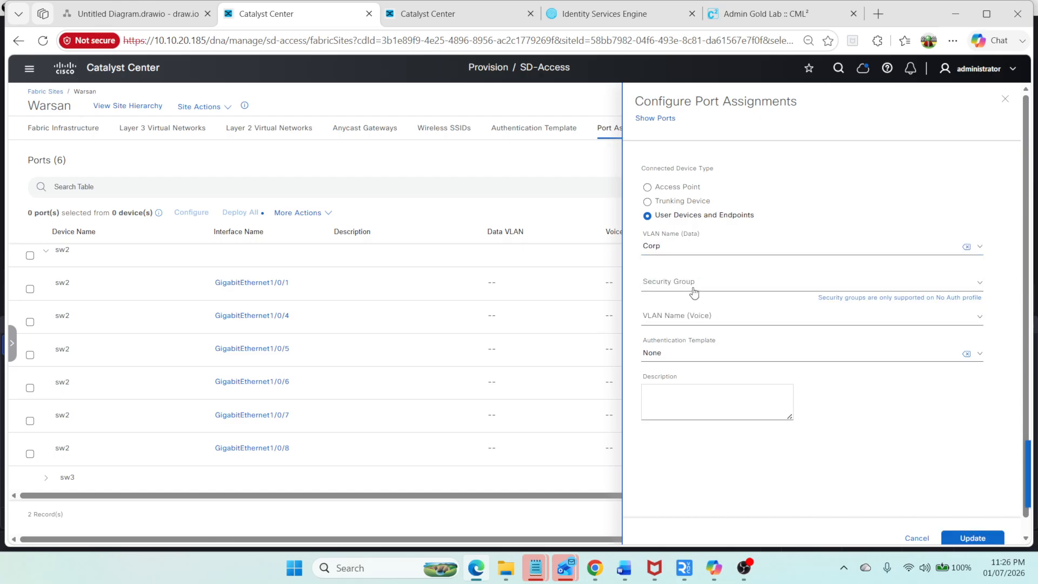
click(678, 403)
click(972, 538)
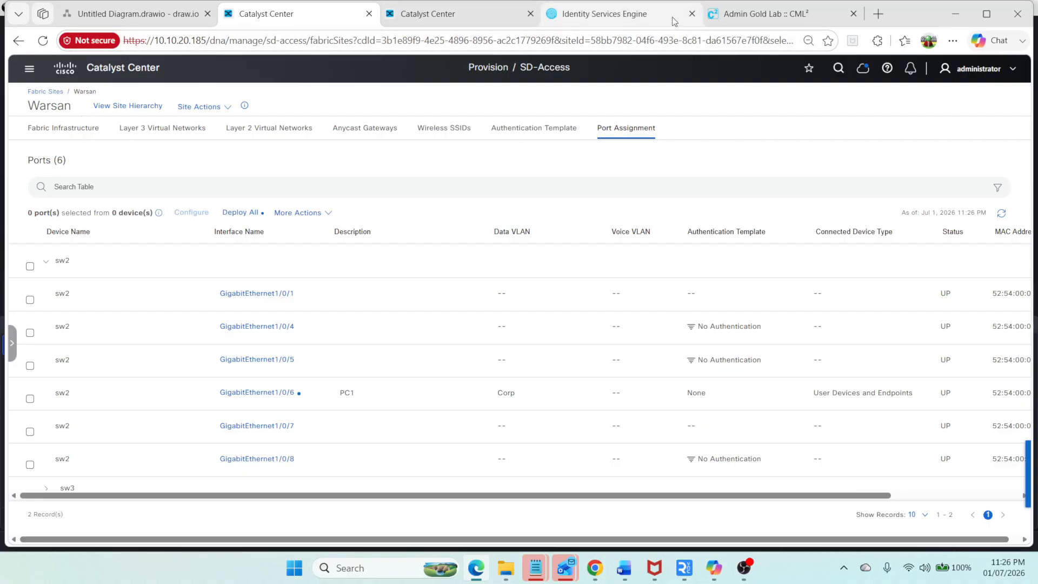
Step: On the SW2 console, show the running configuration of interface GigabitEthernet1/0/6
click(734, 18)
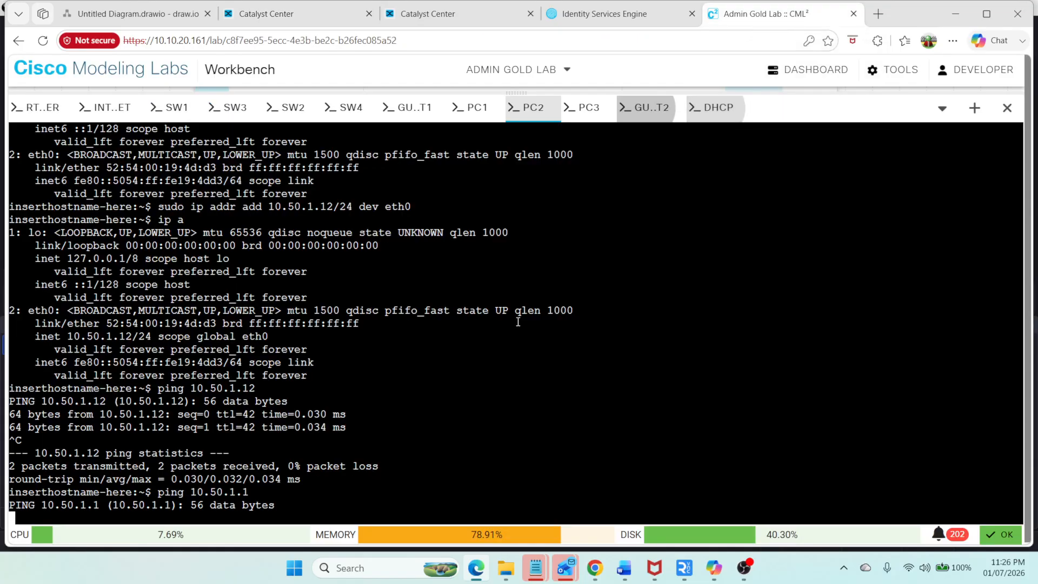
click(293, 107)
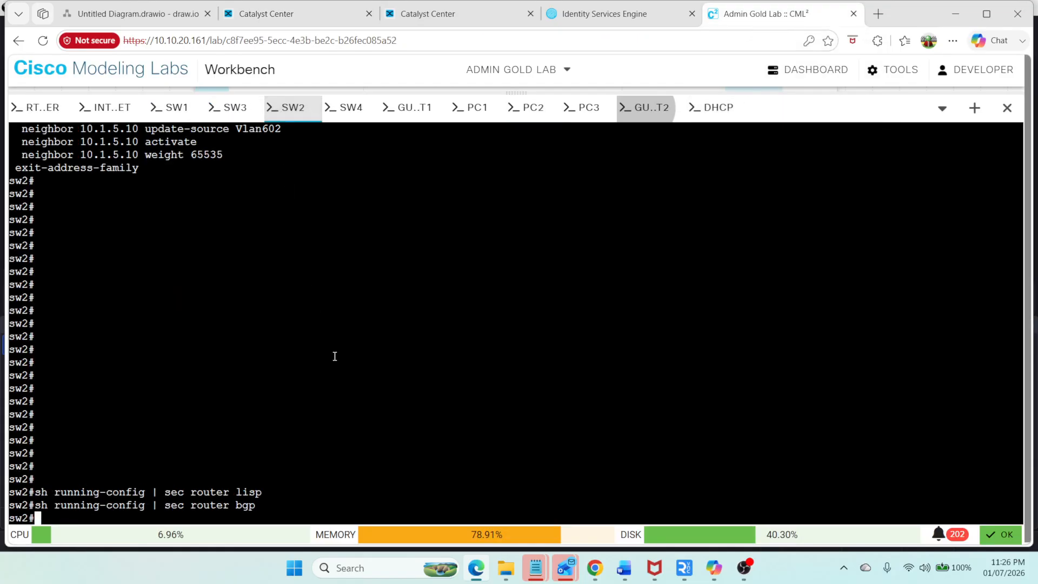
text(sh ru)
key(Tab)
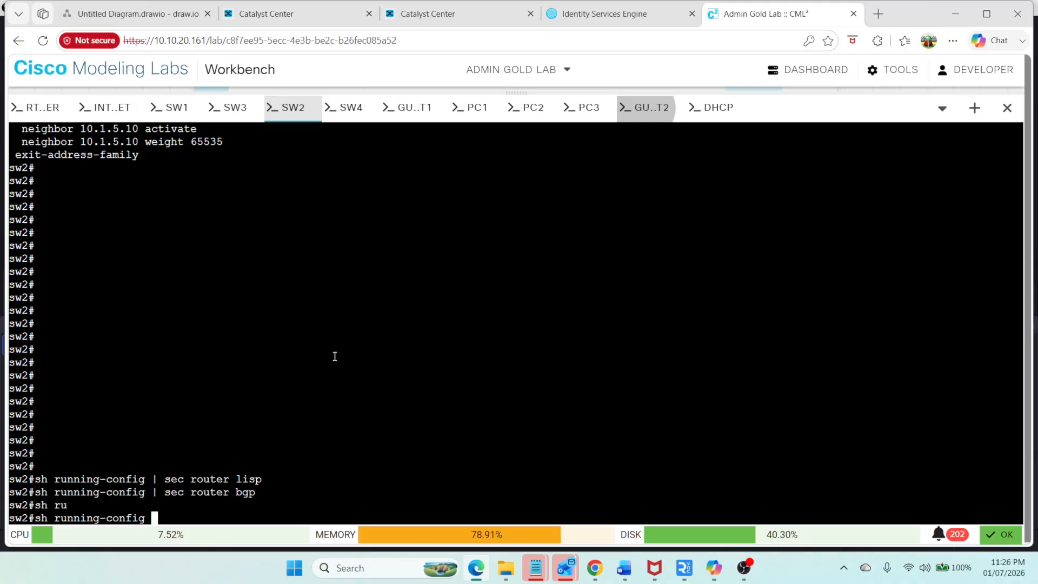
text(int)
key(Tab)
text(gi)
key(Tab)
text(1/)
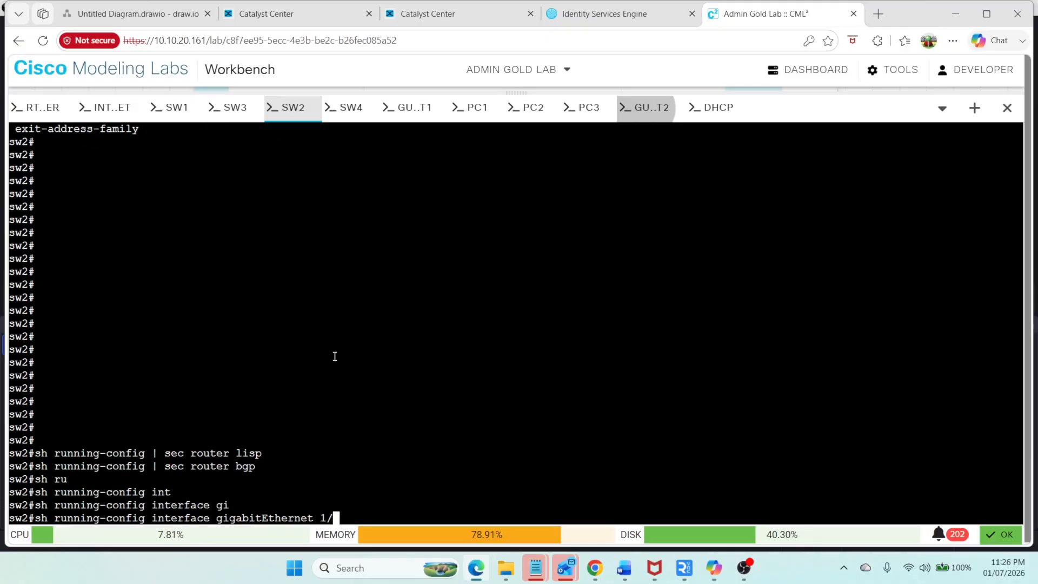
text(0/6)
key(Return)
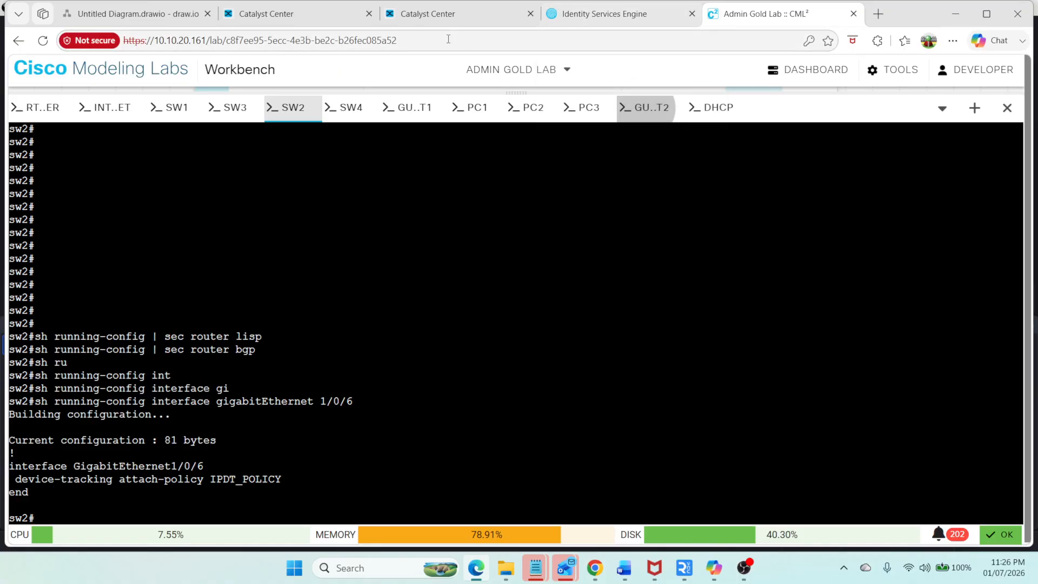
Step: Assign sw3 GigabitEthernet1/0/6 as a user device port in VLAN Corp with description PC2
click(277, 22)
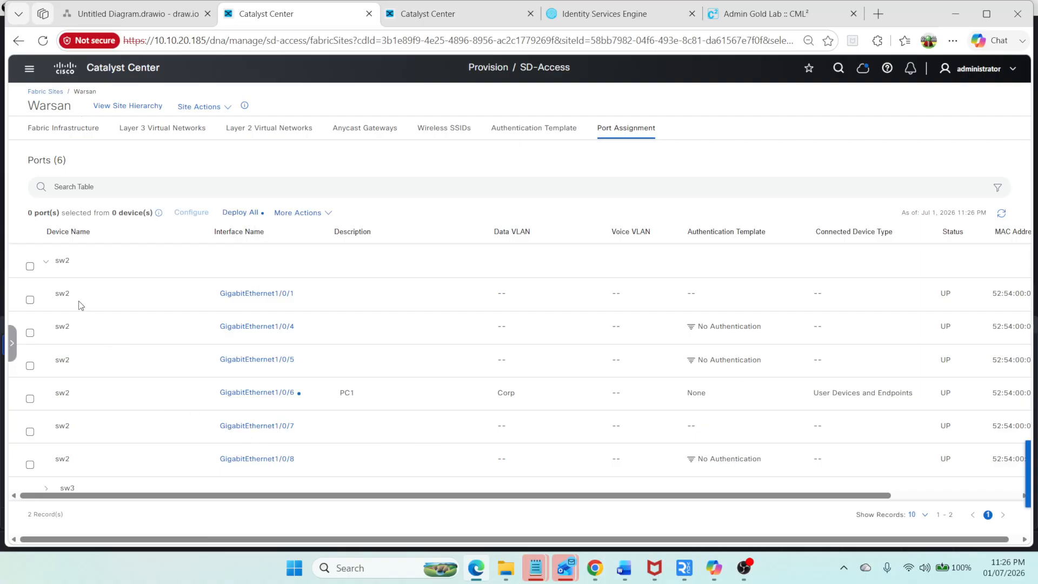
click(46, 264)
click(47, 281)
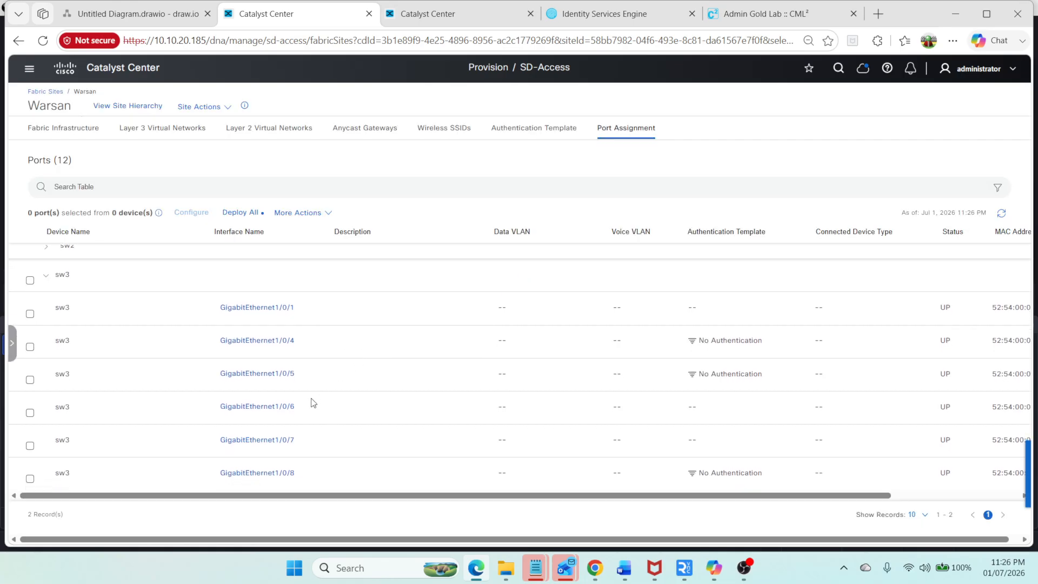
click(284, 409)
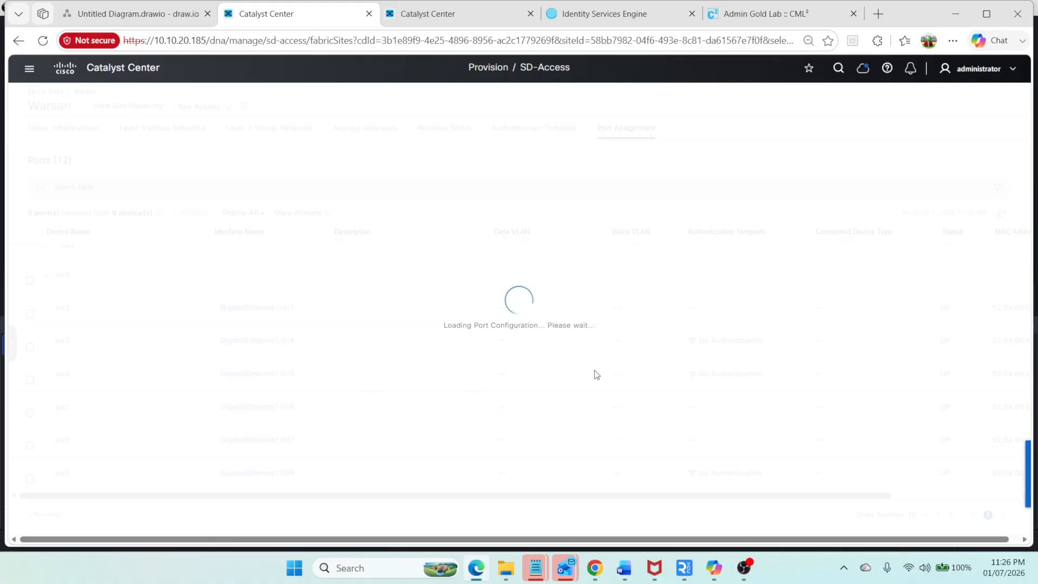
click(702, 215)
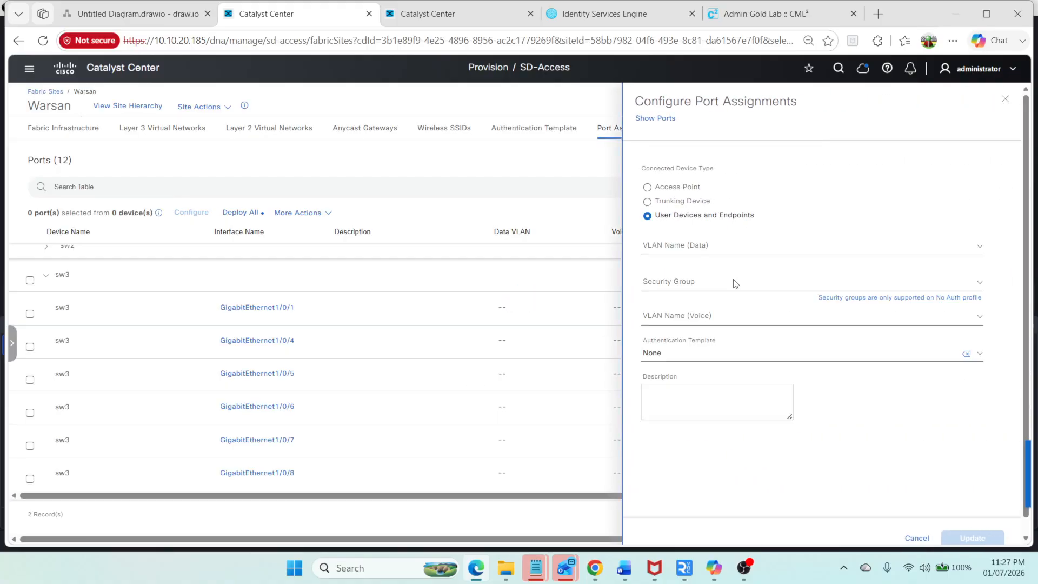
click(723, 258)
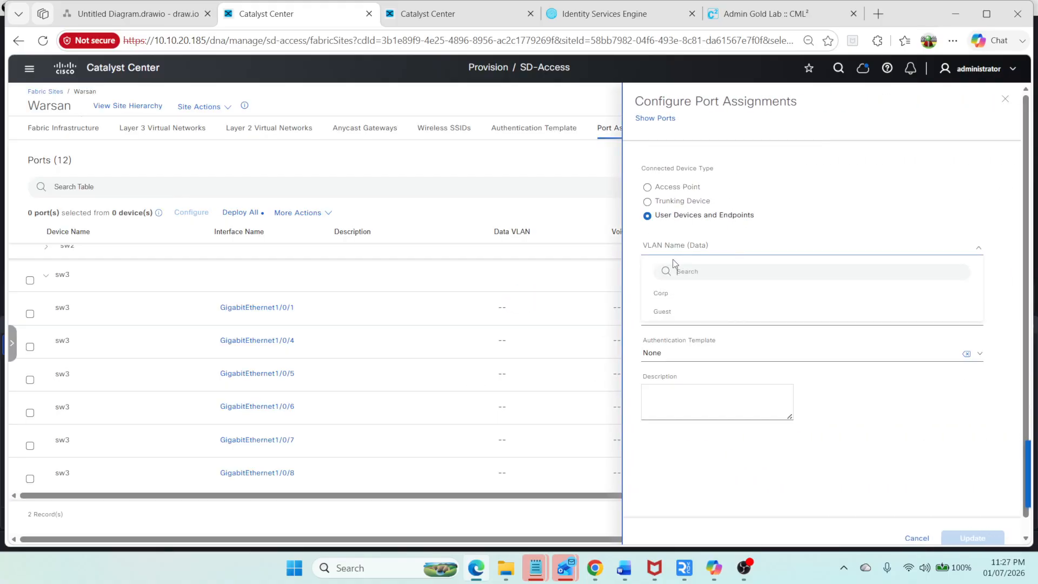
click(665, 297)
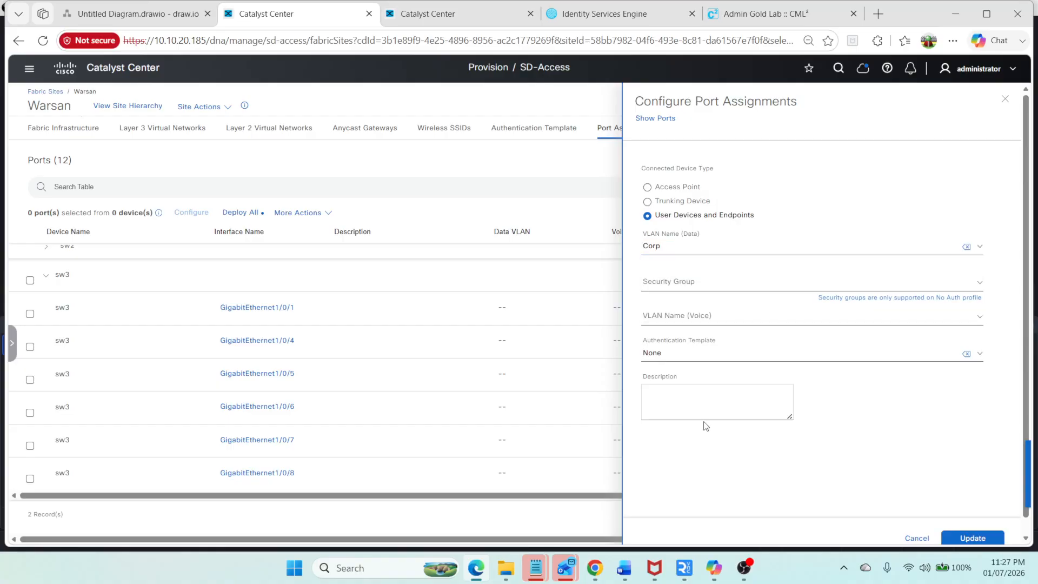
click(679, 399)
click(973, 538)
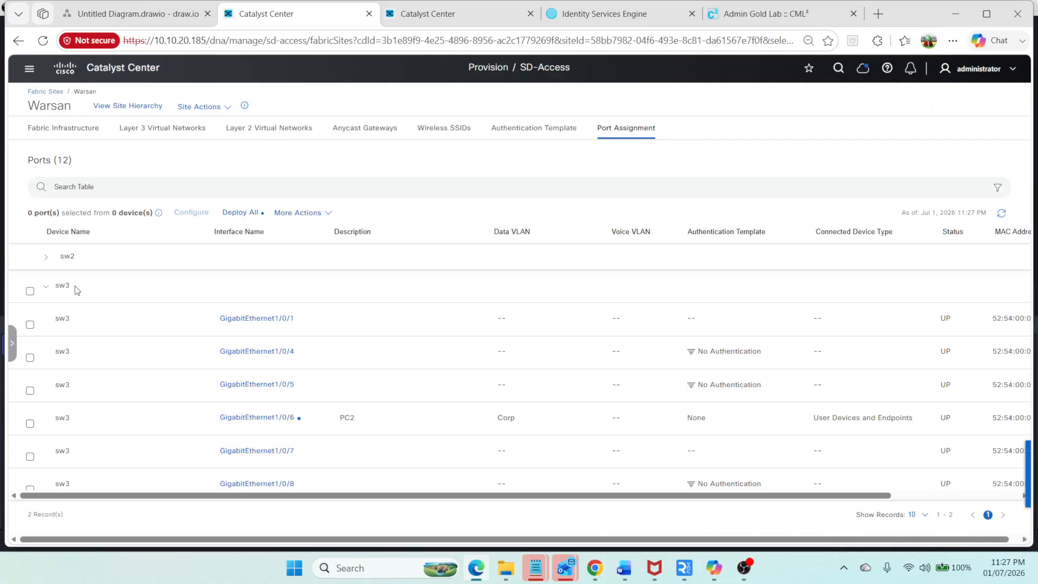
Step: Deploy all pending port assignments now, reviewing the preview configuration for sw2 and sw3 first
click(46, 291)
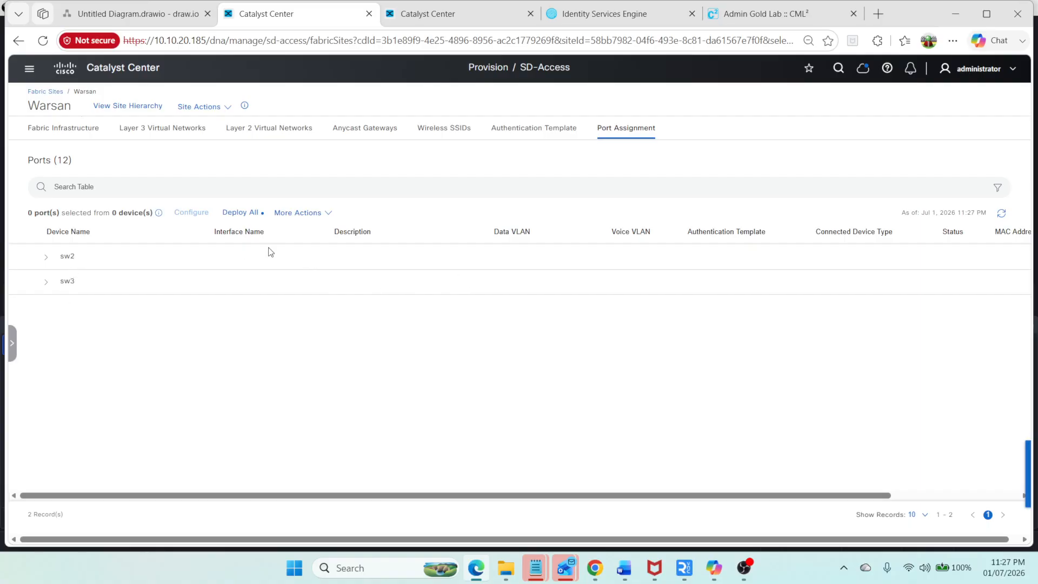
click(234, 211)
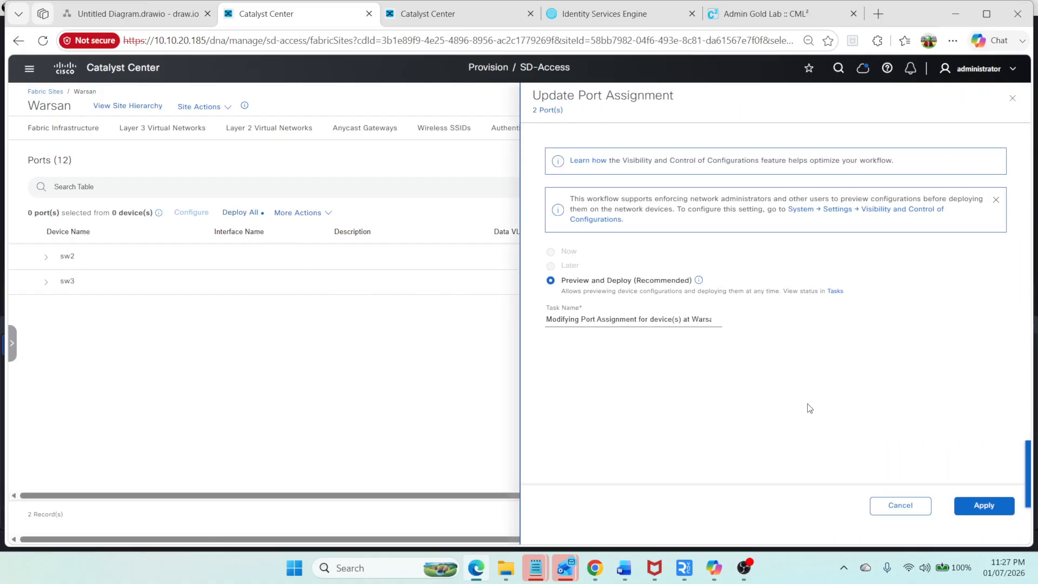
click(983, 506)
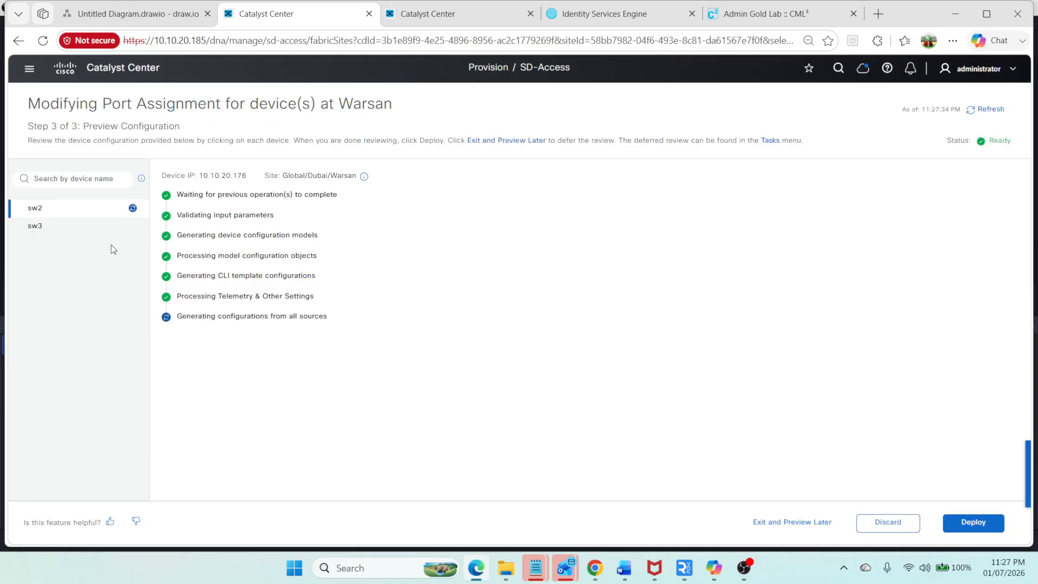
click(66, 236)
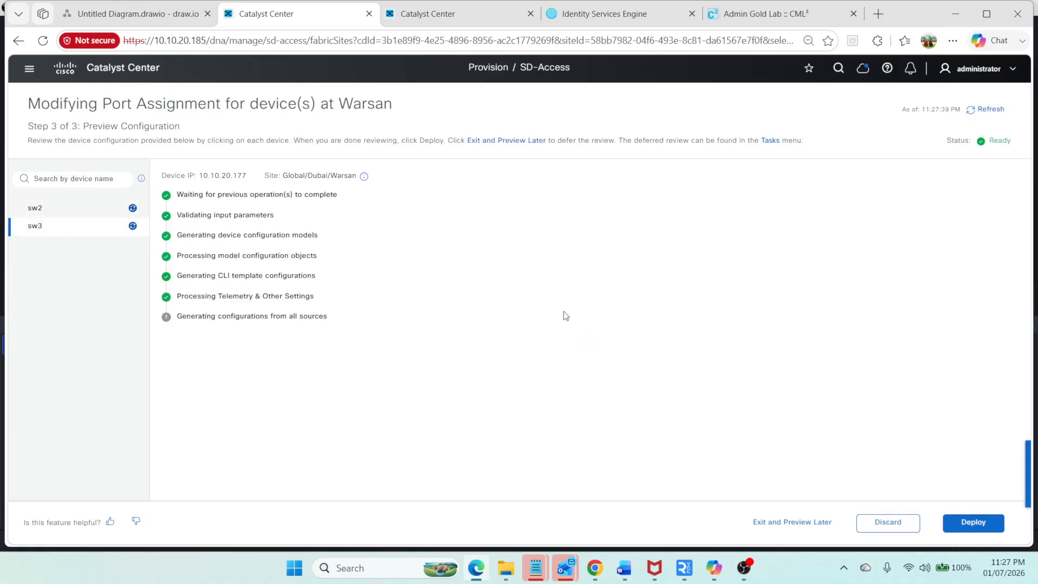
click(115, 212)
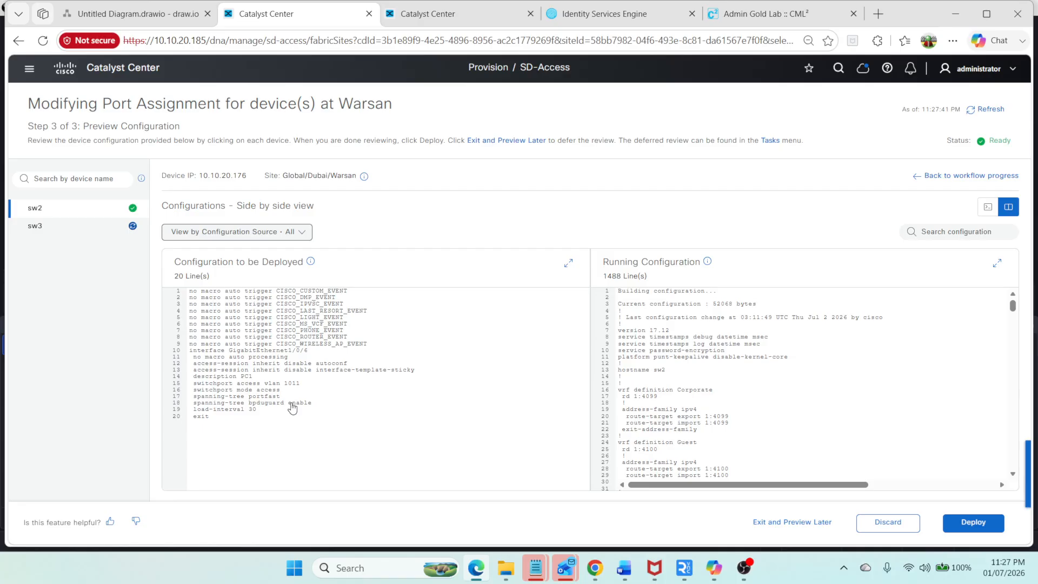
click(97, 227)
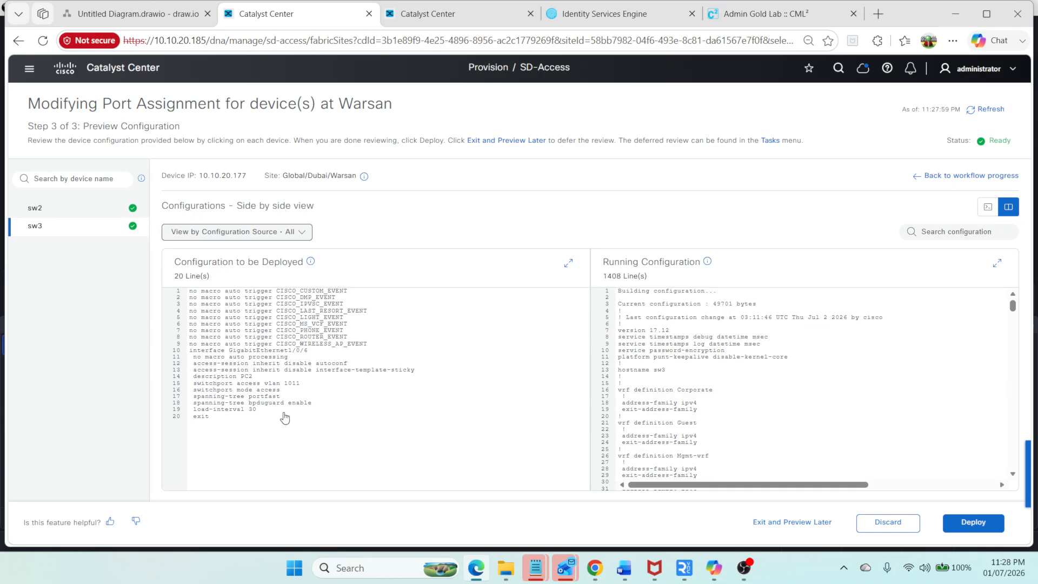
click(973, 522)
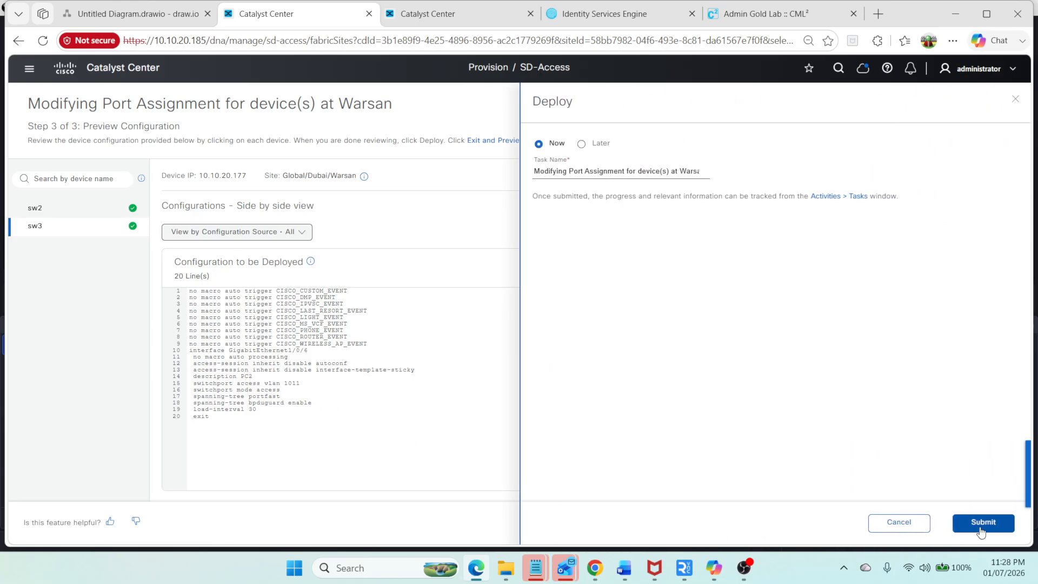
click(973, 523)
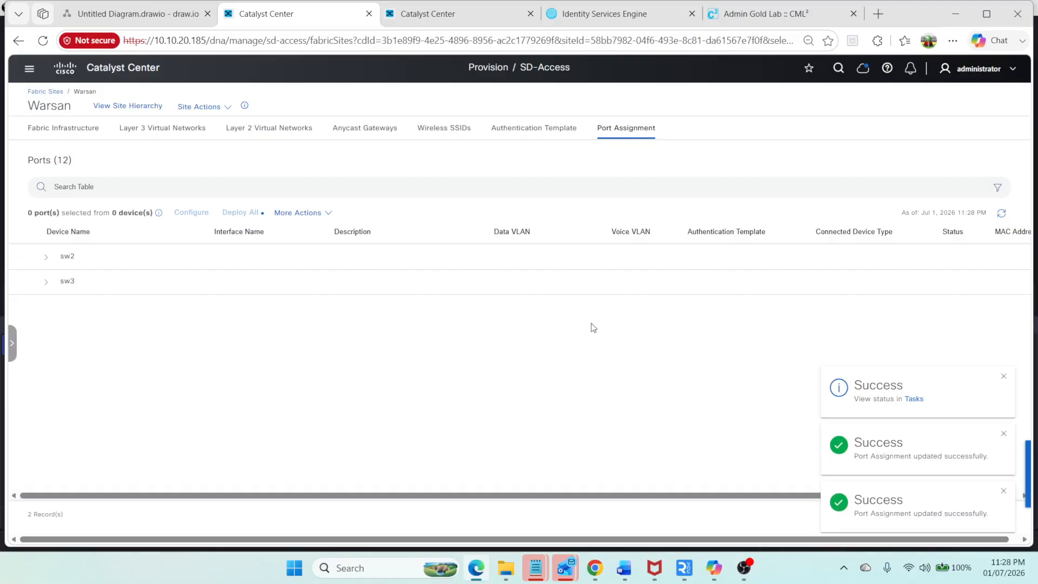
Step: On the PC1 console, stop the running ping and ping the gateway 10.50.1.1 again
click(773, 20)
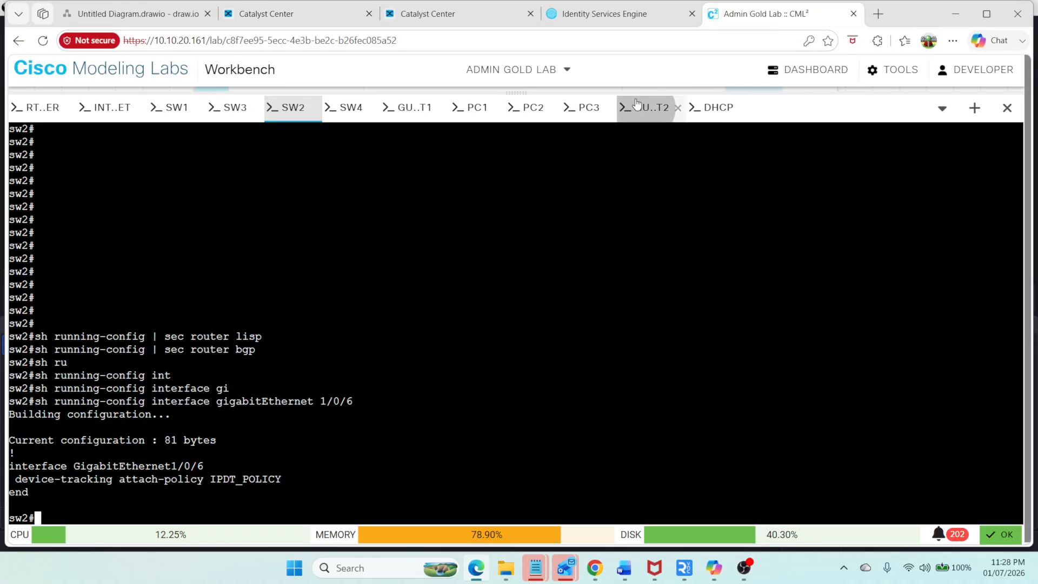
click(465, 109)
key(ctrl+c)
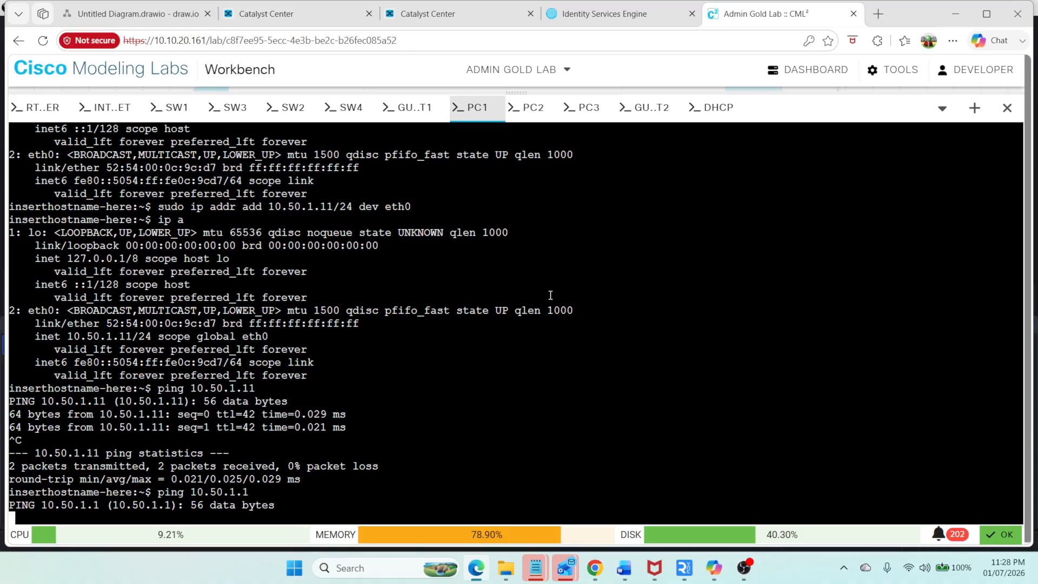
key(Up)
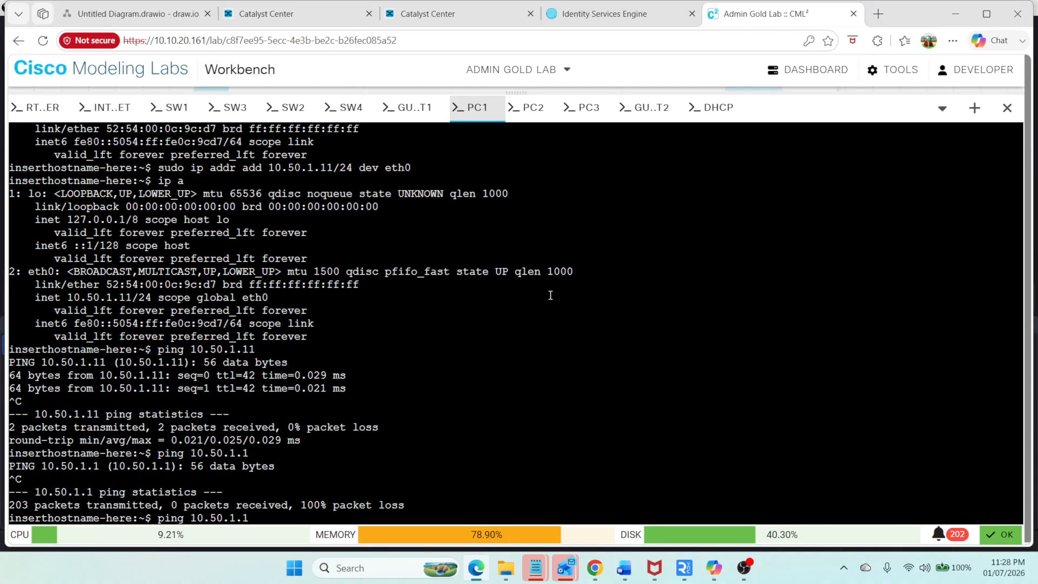
key(Return)
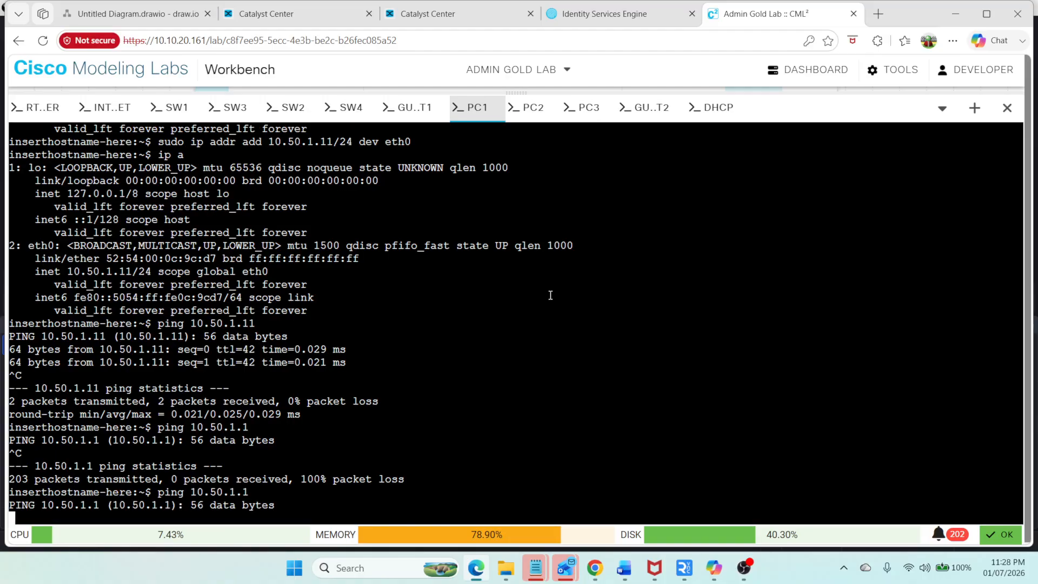
Step: On the SW1 console, show the brief IP interface summary
click(172, 107)
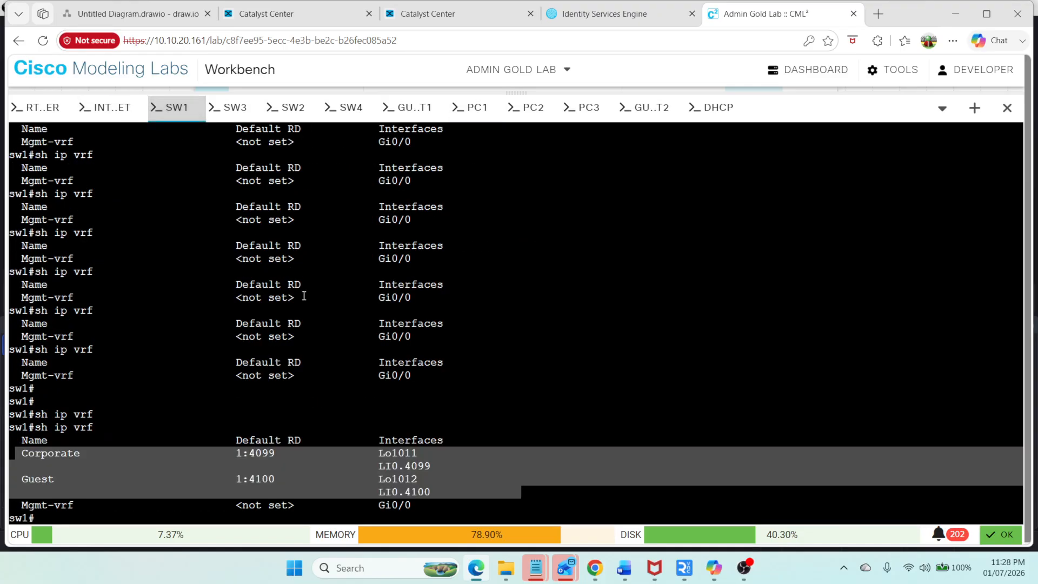
text(sh ip int br)
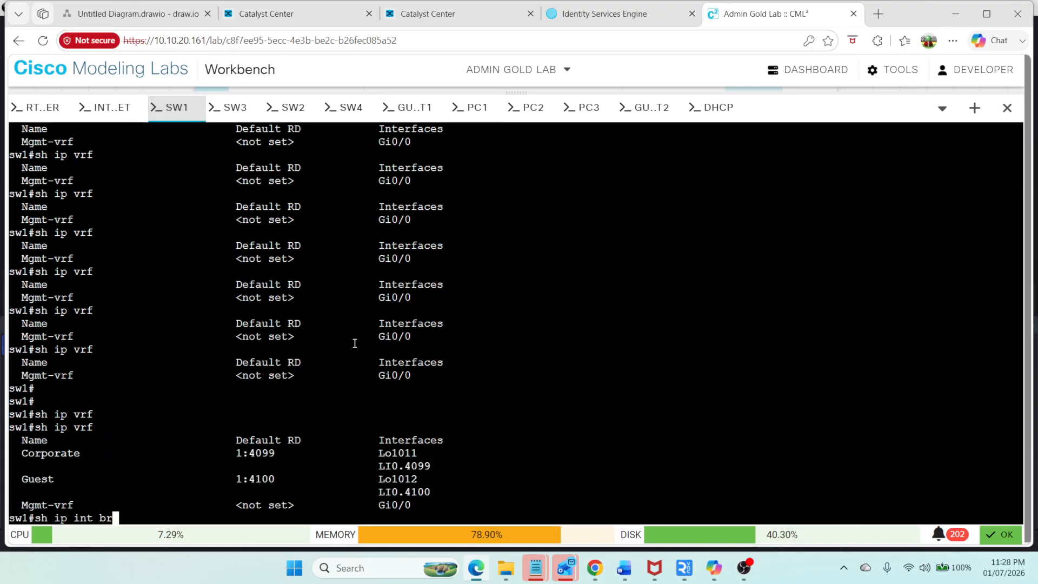
key(Return)
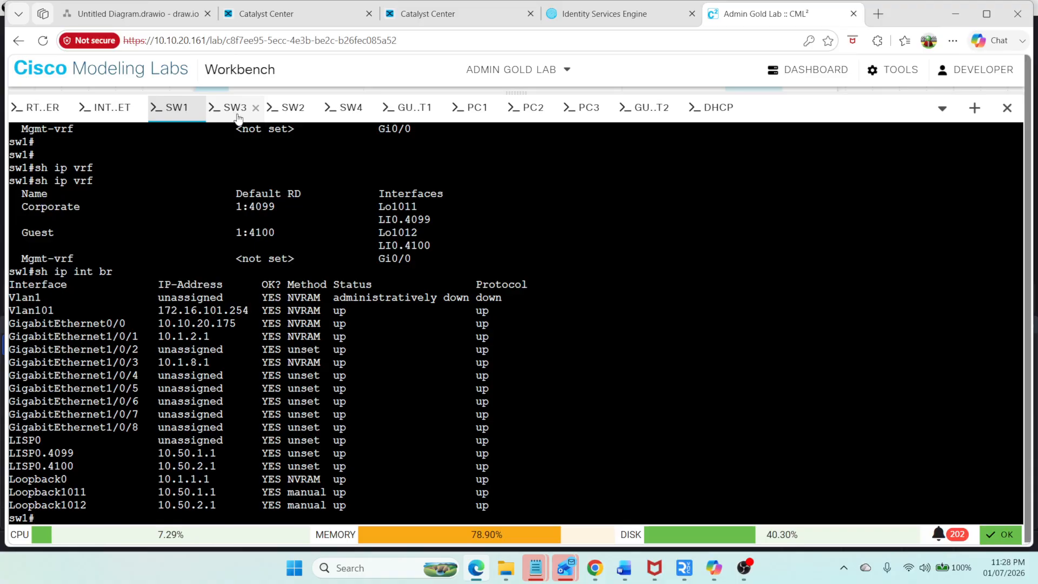
drag(118, 491, 282, 493)
click(151, 506)
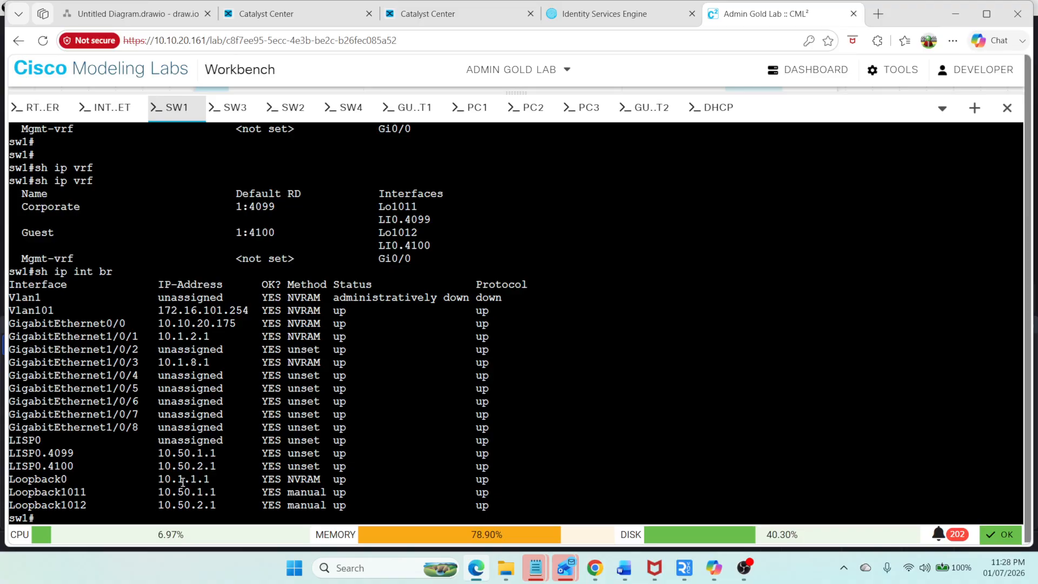
Step: On the SW3 console, show the brief IP interface summary excluding unassigned interfaces
click(232, 108)
text(s)
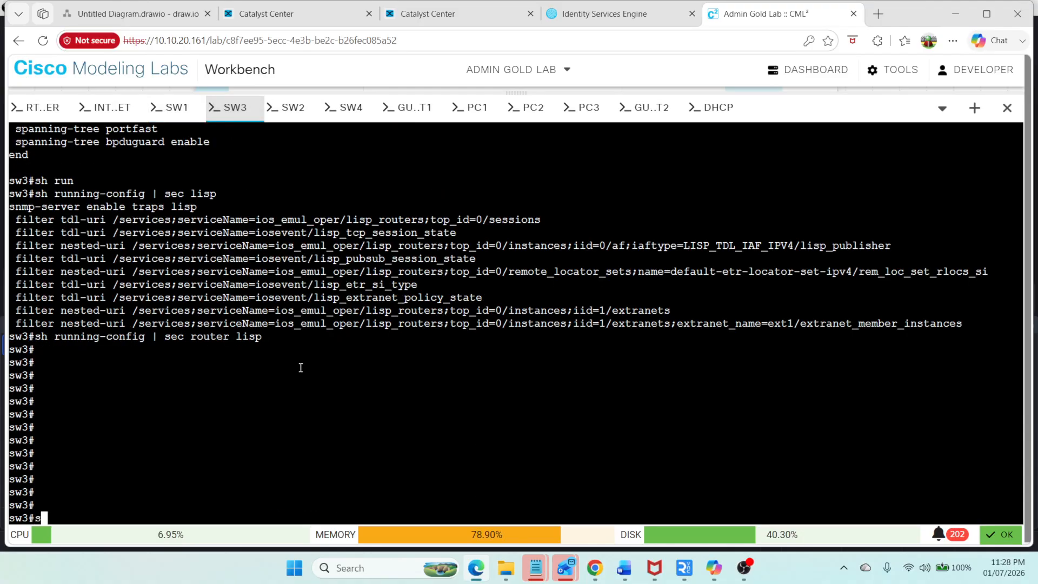
text(h ip int br | ex un)
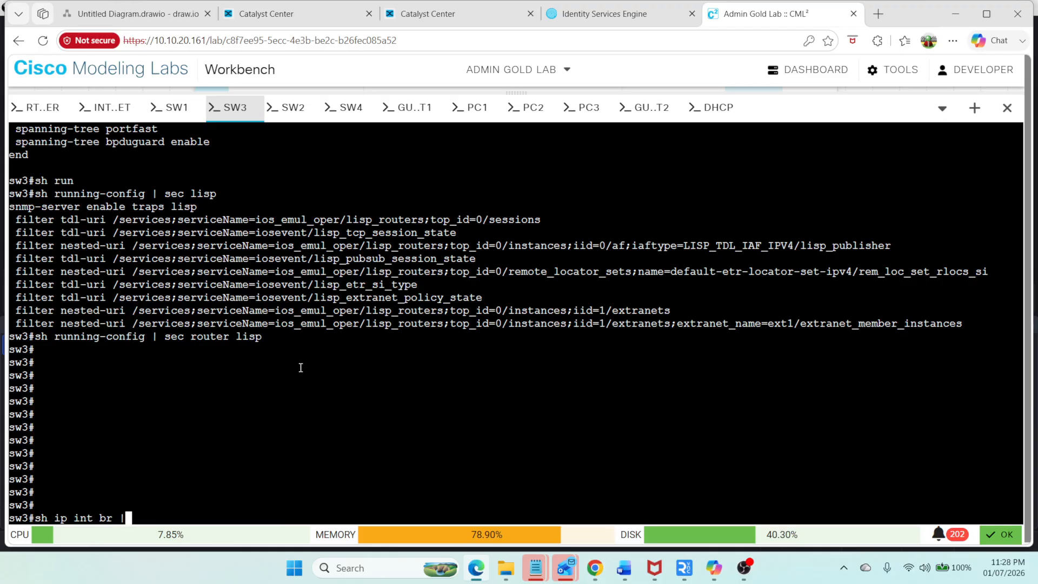
key(Return)
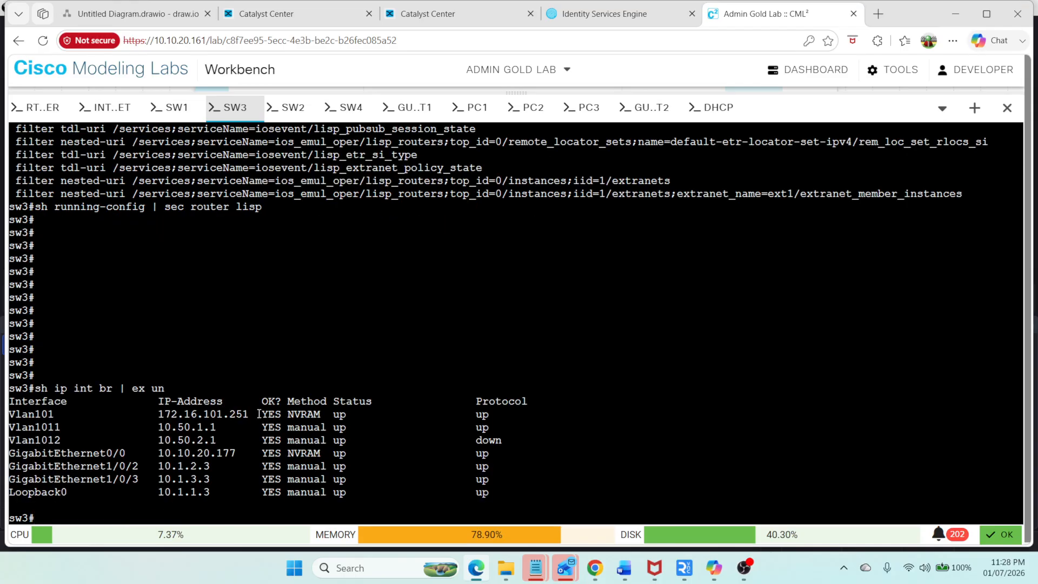
drag(15, 425, 203, 454)
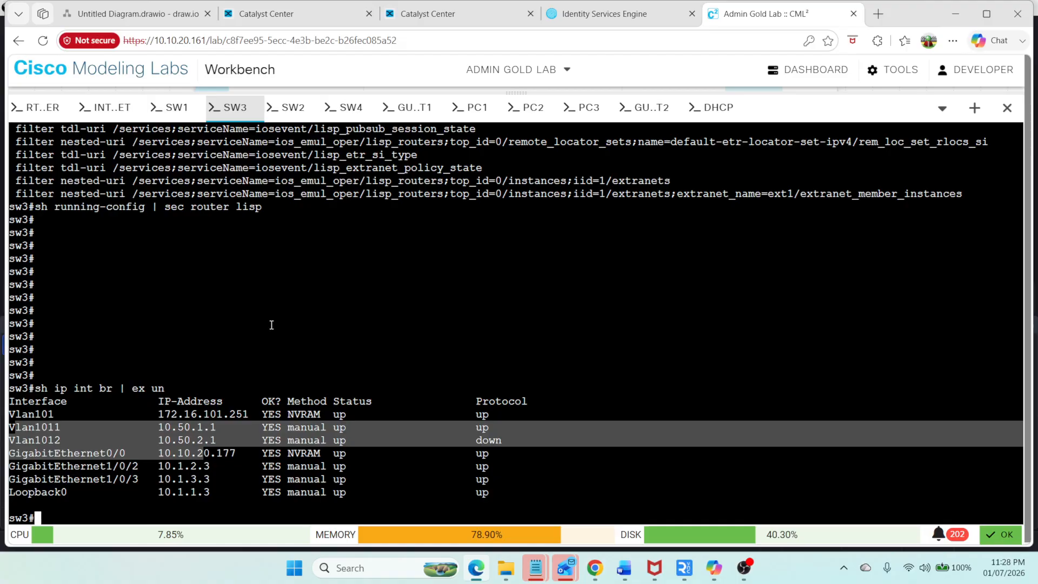
click(284, 113)
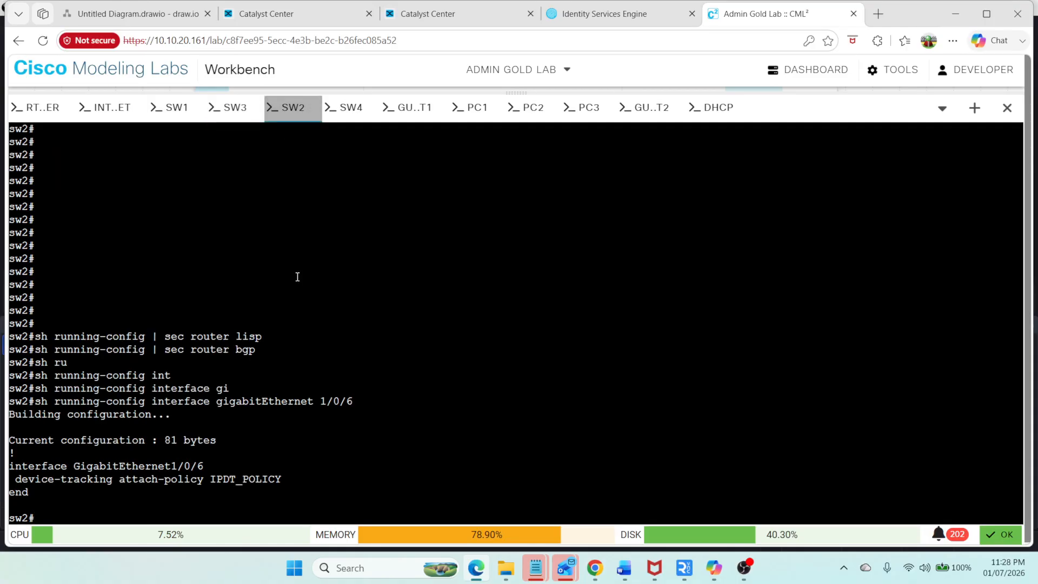
text(s)
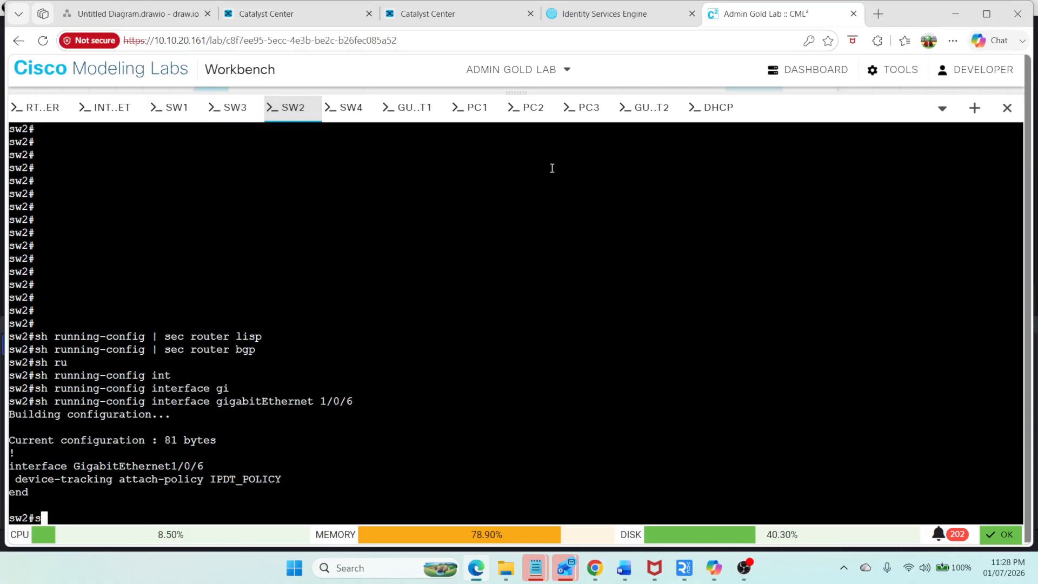
Step: On the PC1 console, stop the gateway ping, ping 10.50.1.12, and display the interface addresses
click(485, 111)
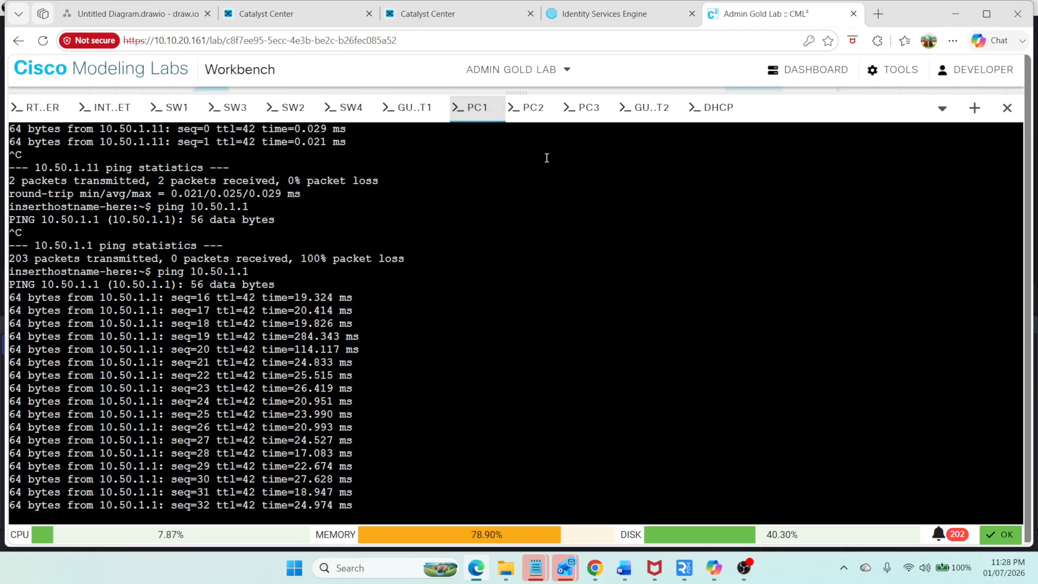
key(ctrl+c)
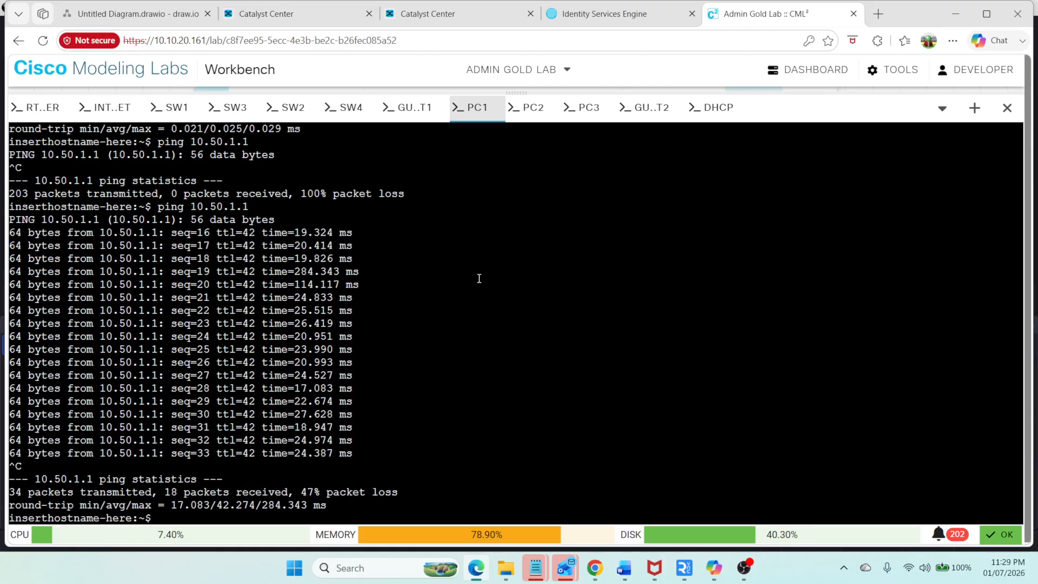
key(Up)
text(2)
key(Return)
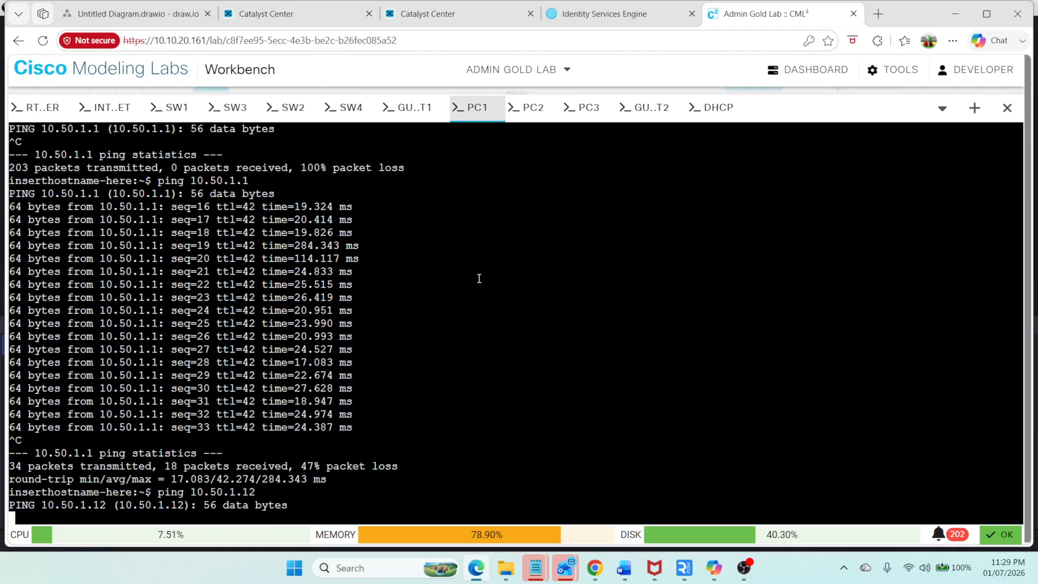
key(ctrl+c)
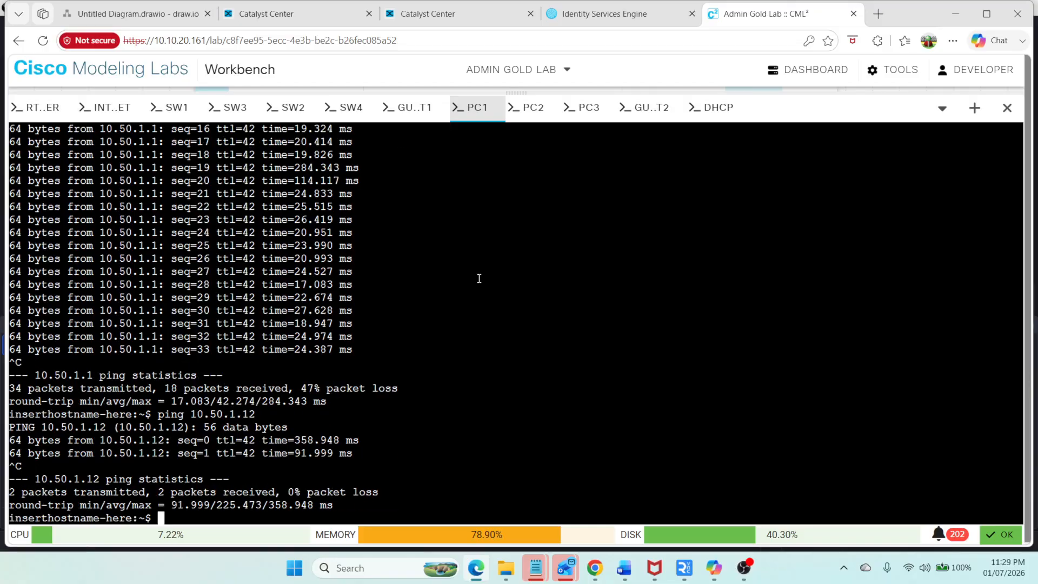
text(ip a)
key(Return)
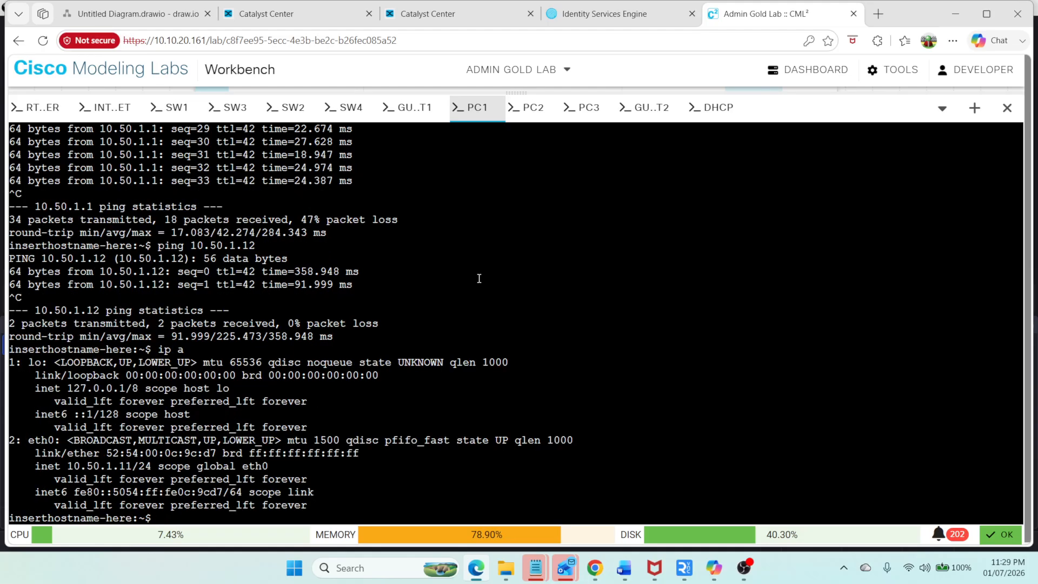
Step: On the PC2 console, stop the gateway ping and ping PC1 at 10.50.1.11
click(530, 108)
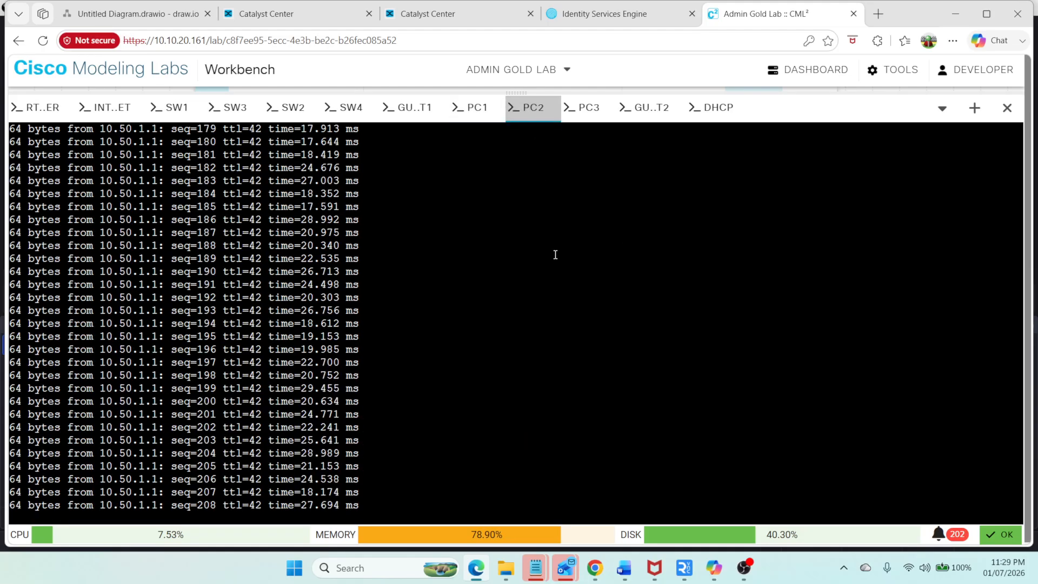
key(ctrl+c)
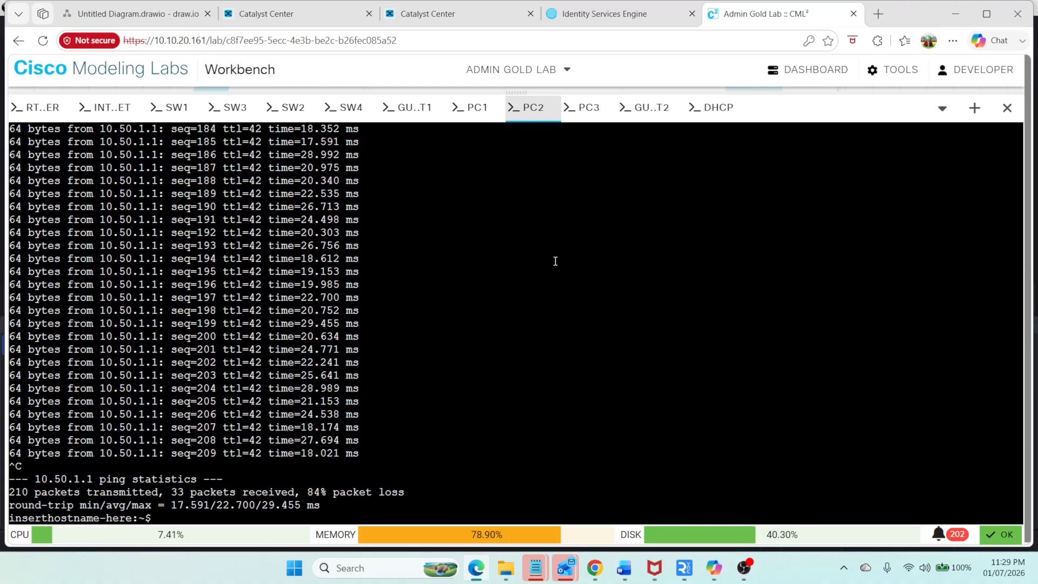
key(Up)
text(12)
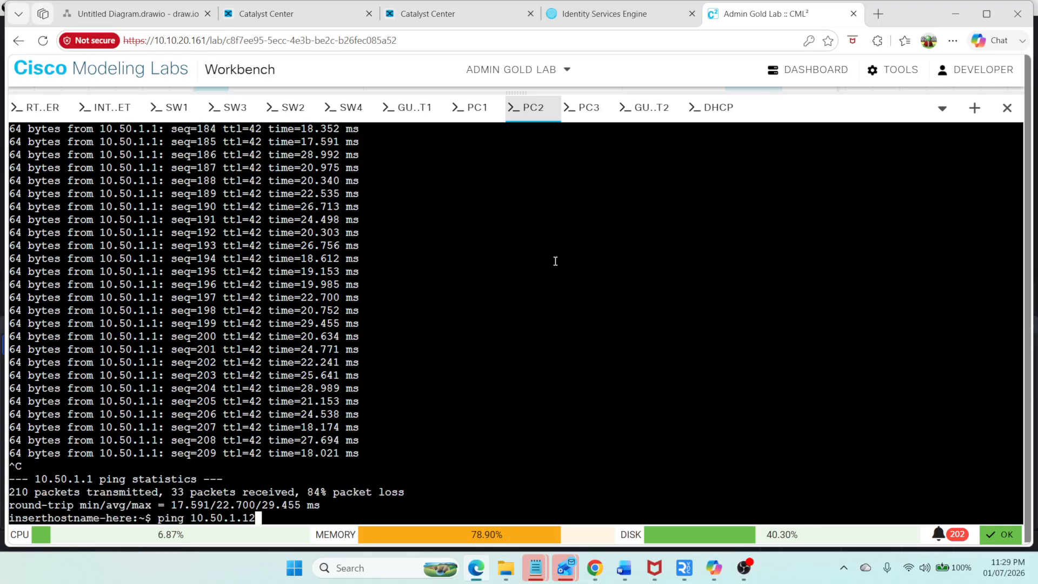
key(Return)
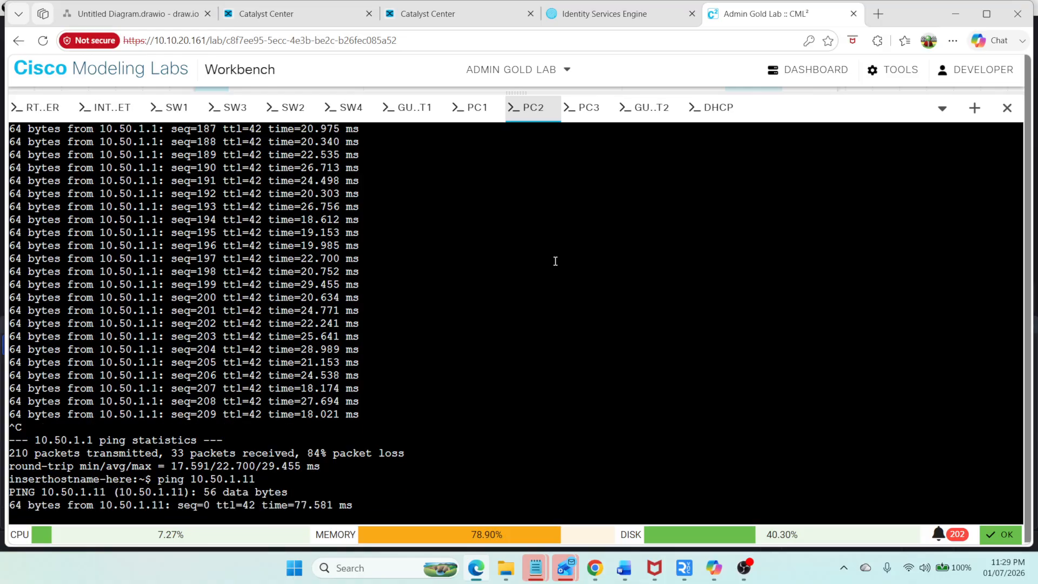
key(ctrl+c)
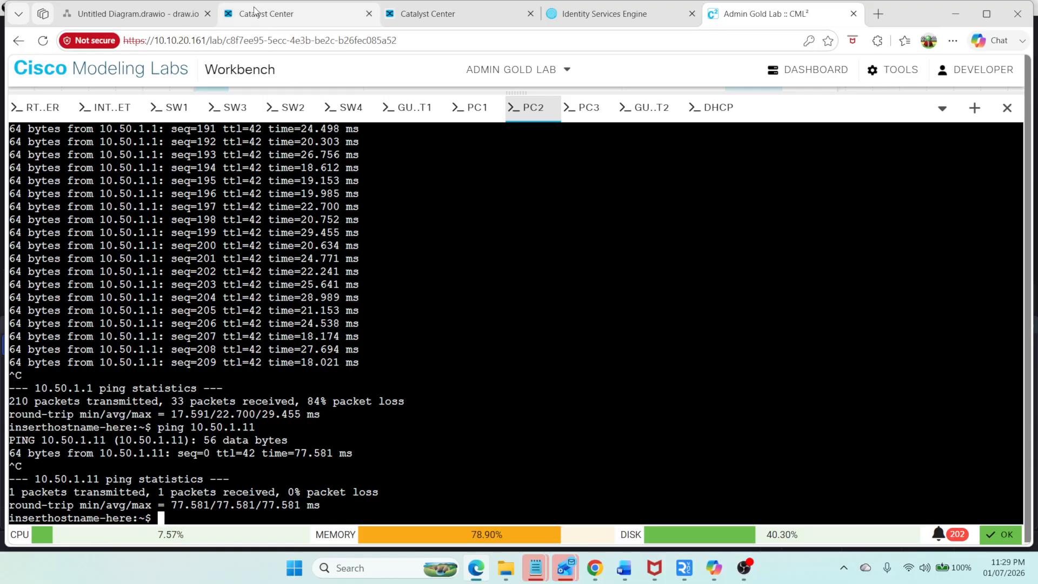
Step: Check the network diagram in draw.io and return to the Warsan port assignments
key(ctrl+2)
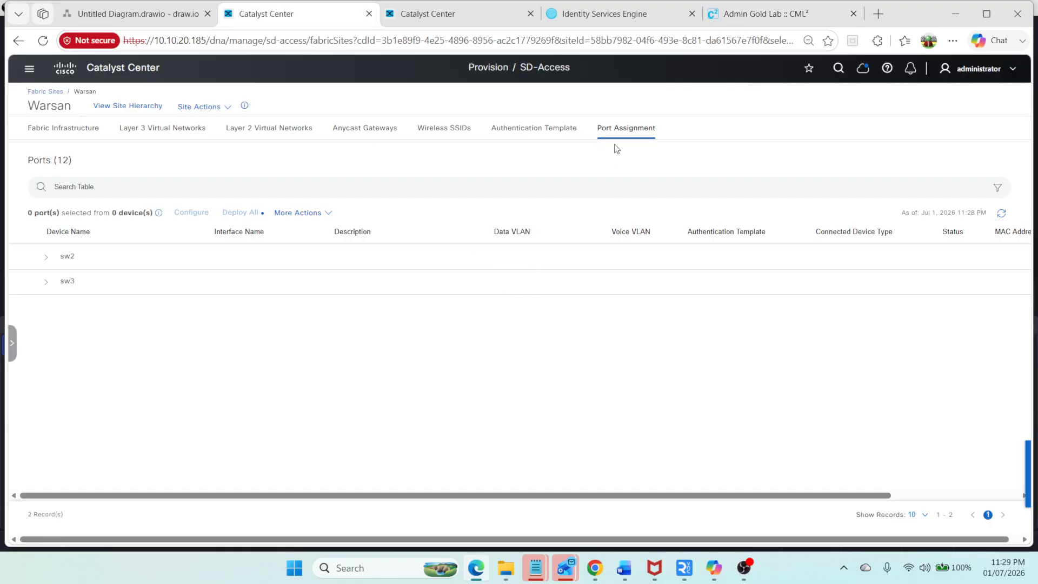
click(122, 15)
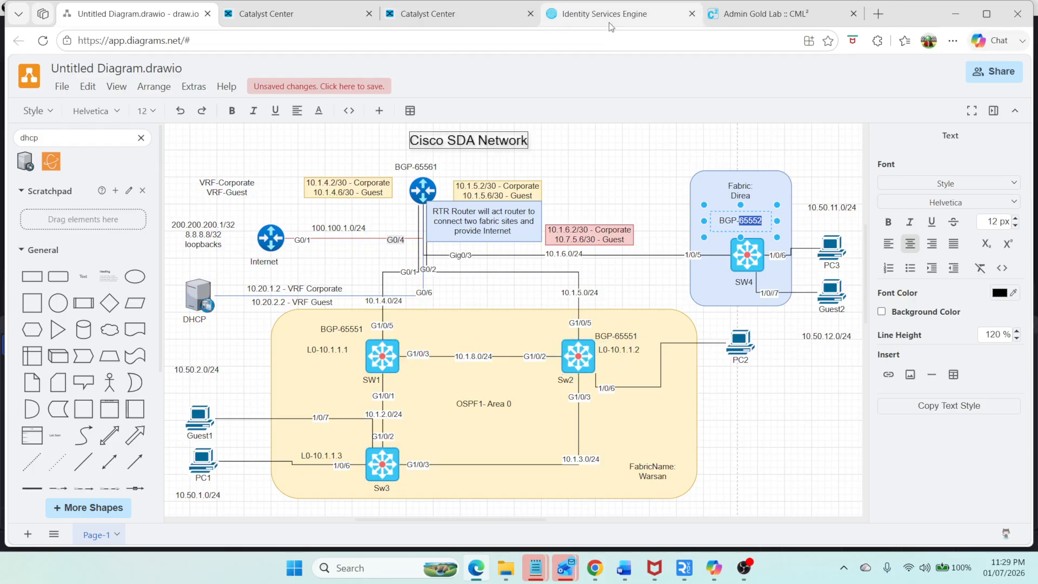
click(281, 18)
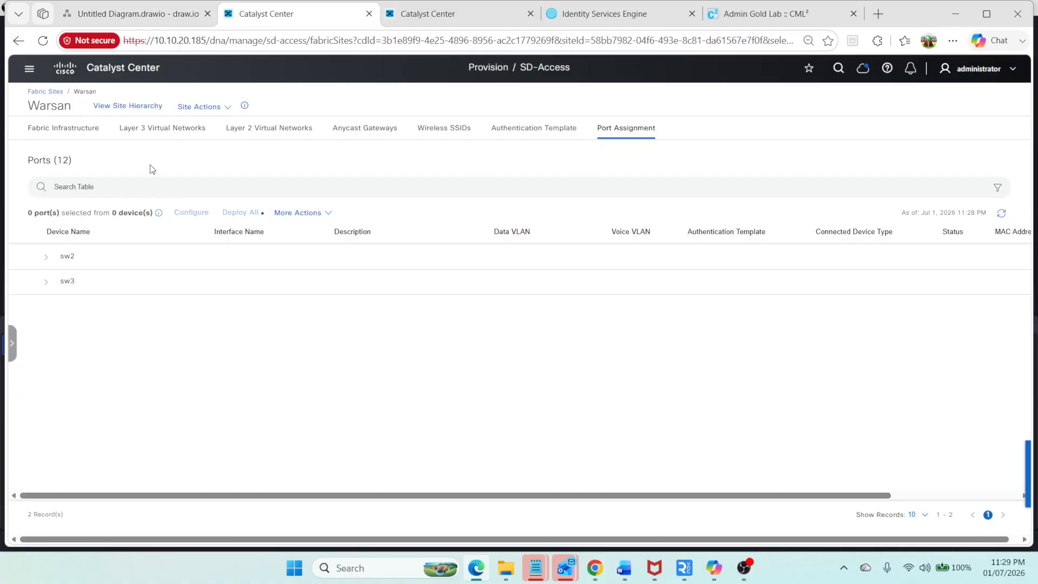
Step: Delete the IP-BASE-TRANSIT transit from the SD-Access Transits list
click(30, 69)
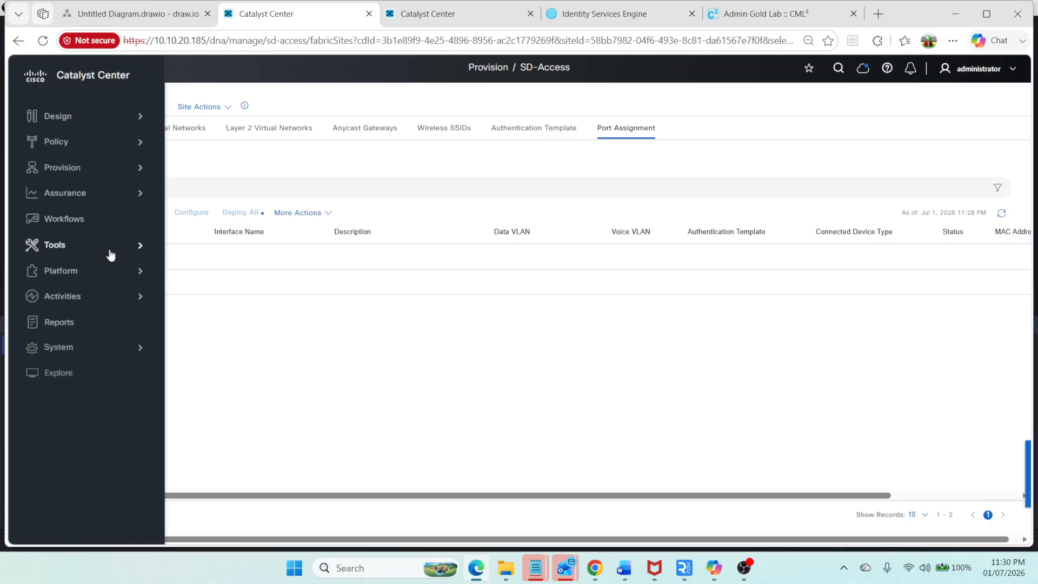
click(142, 172)
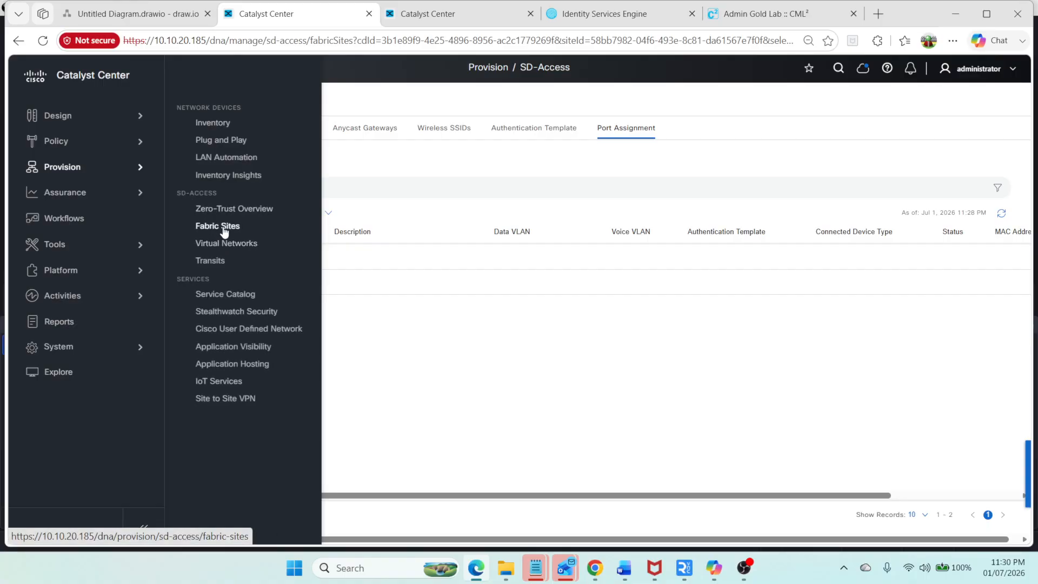
click(220, 227)
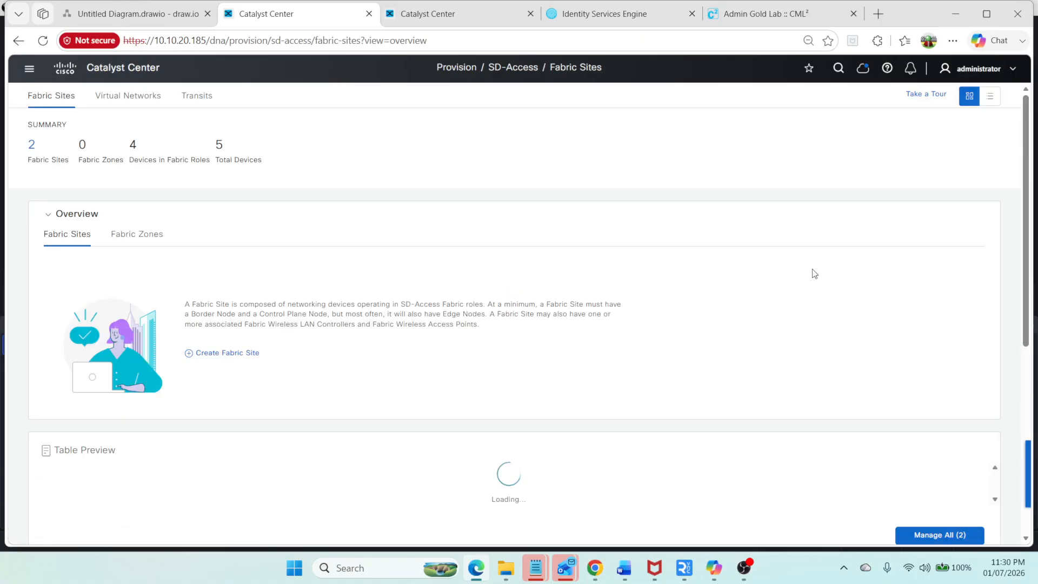
click(187, 99)
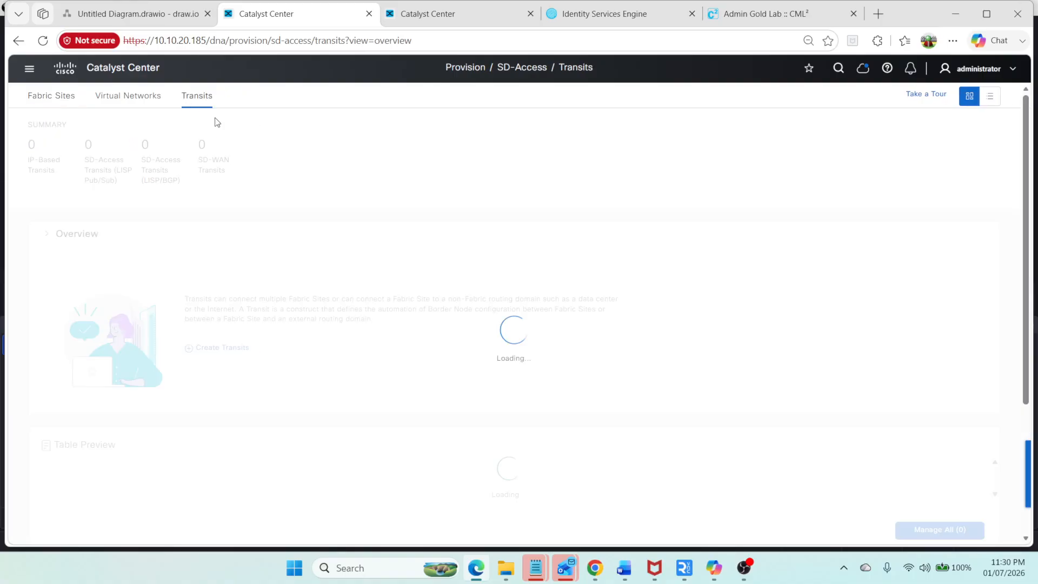
scroll(582, 335, down, 1)
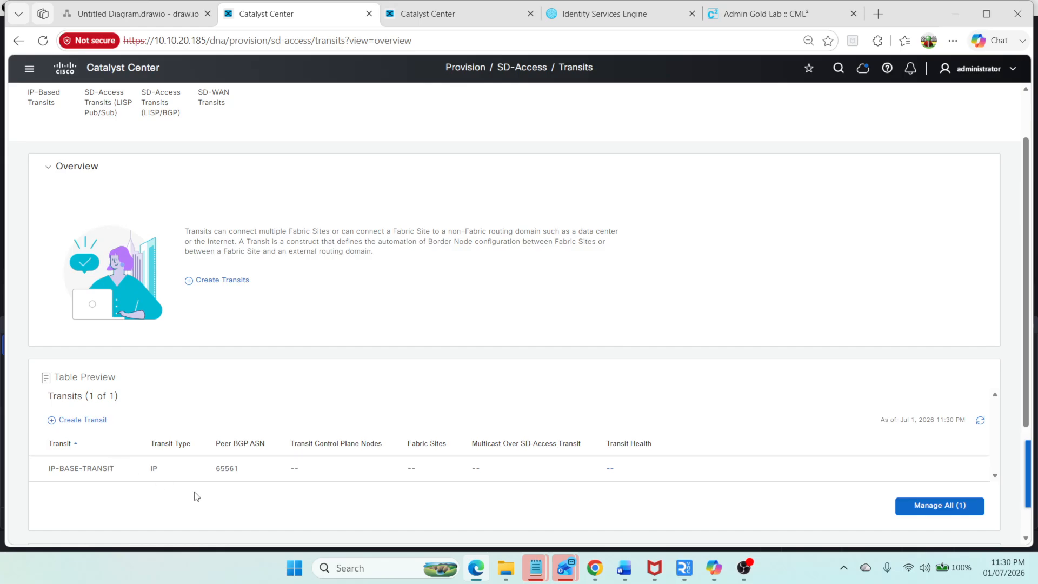
click(930, 508)
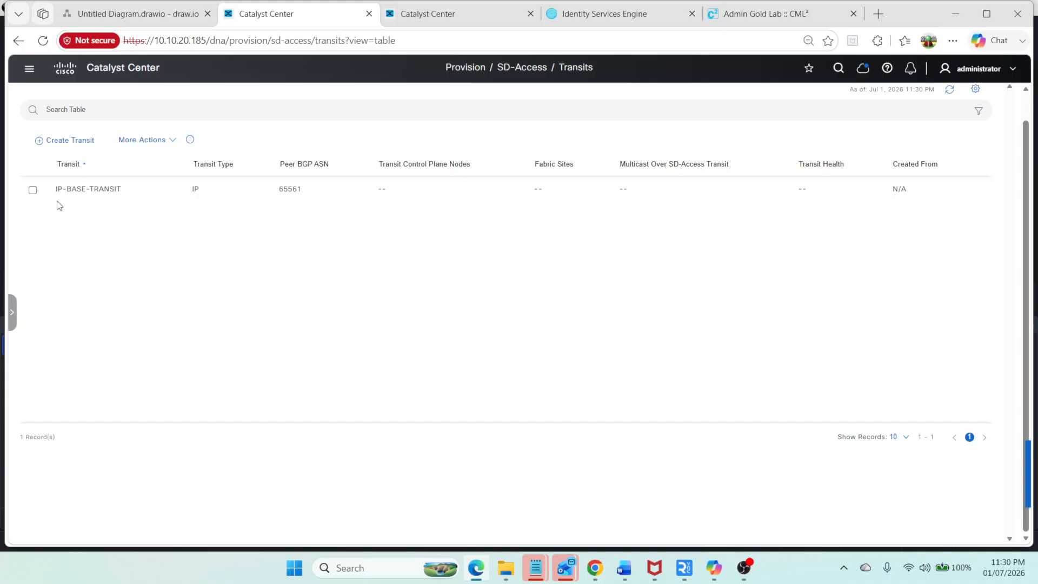
click(32, 190)
click(139, 140)
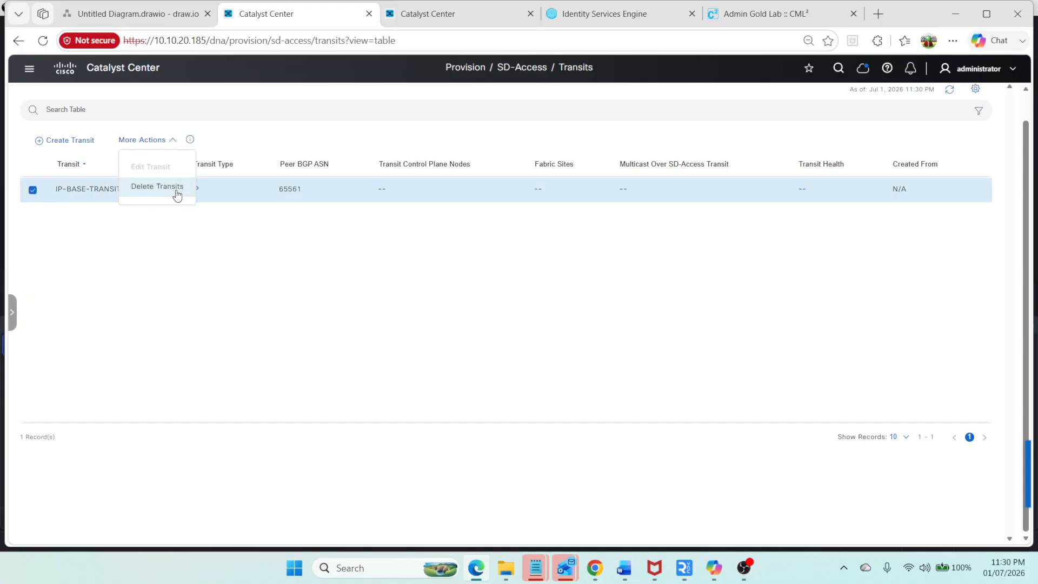
click(157, 186)
click(988, 504)
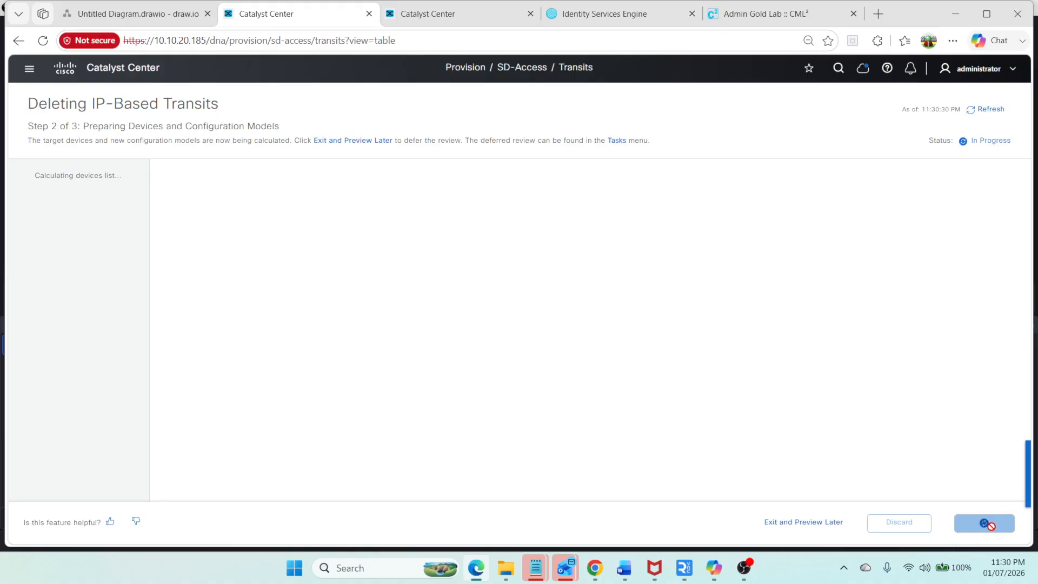
Step: Review the network diagram, the ISE dashboard and the task list in the other Catalyst Center tab
click(131, 38)
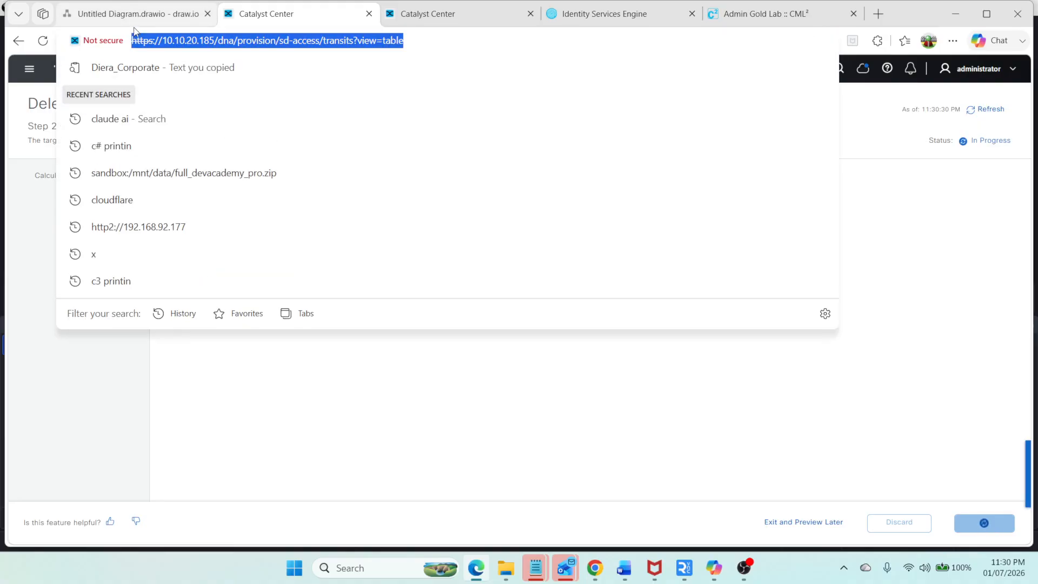
click(135, 20)
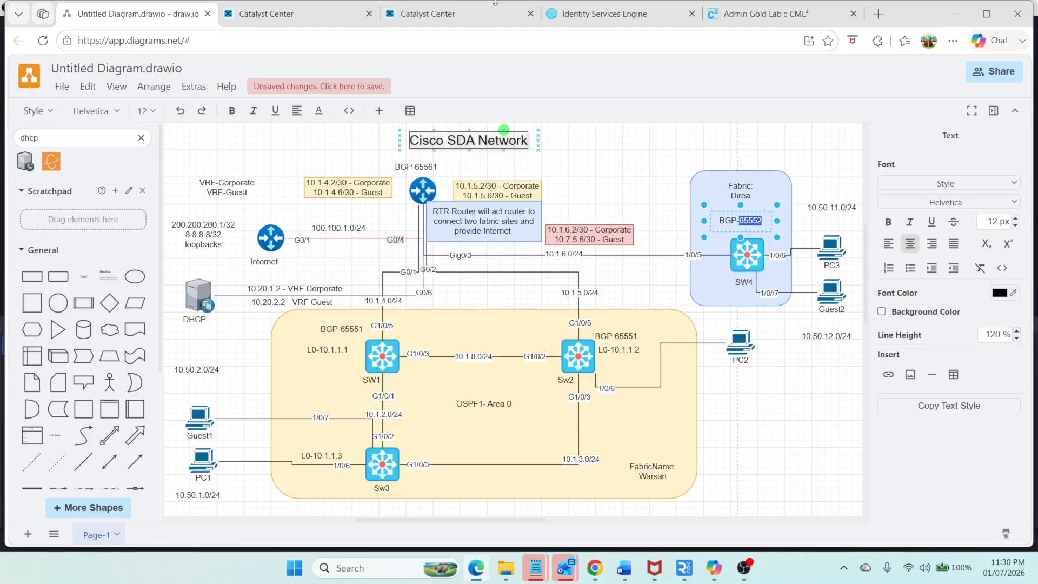
click(595, 20)
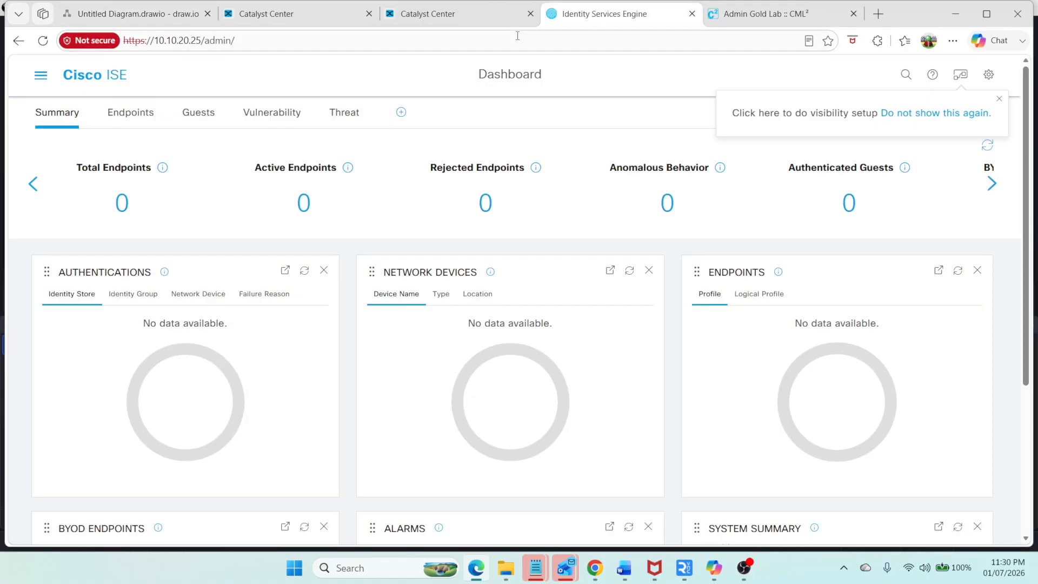
click(419, 14)
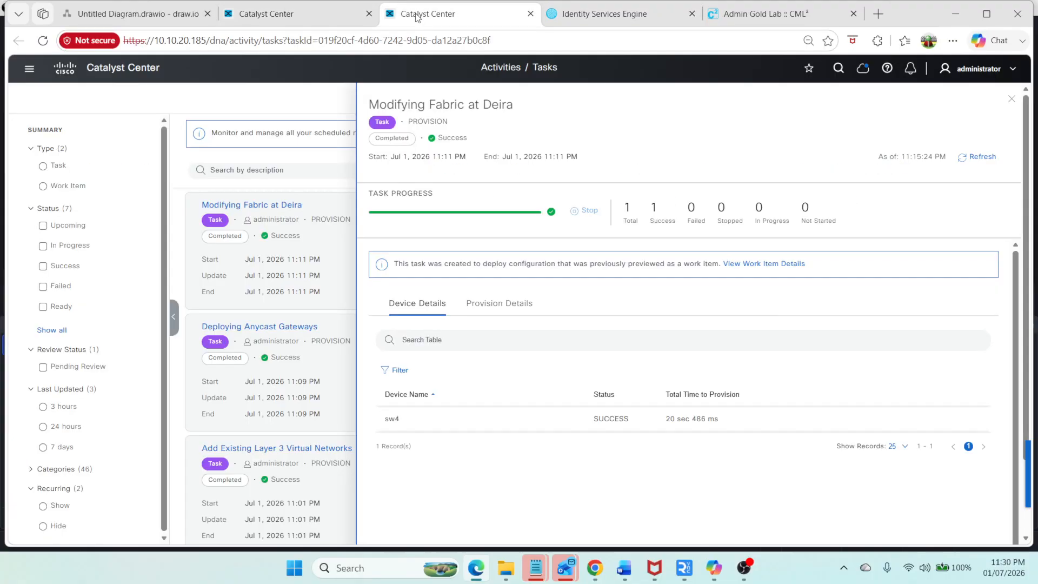
Step: Submit the saved intent for deleting the IP-based transit now
click(298, 14)
click(955, 521)
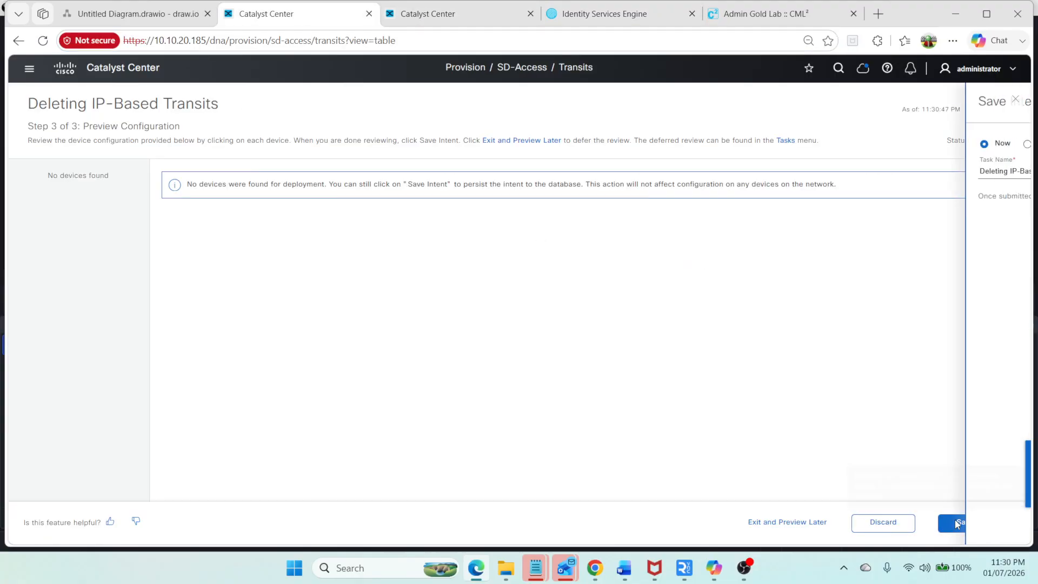
click(956, 522)
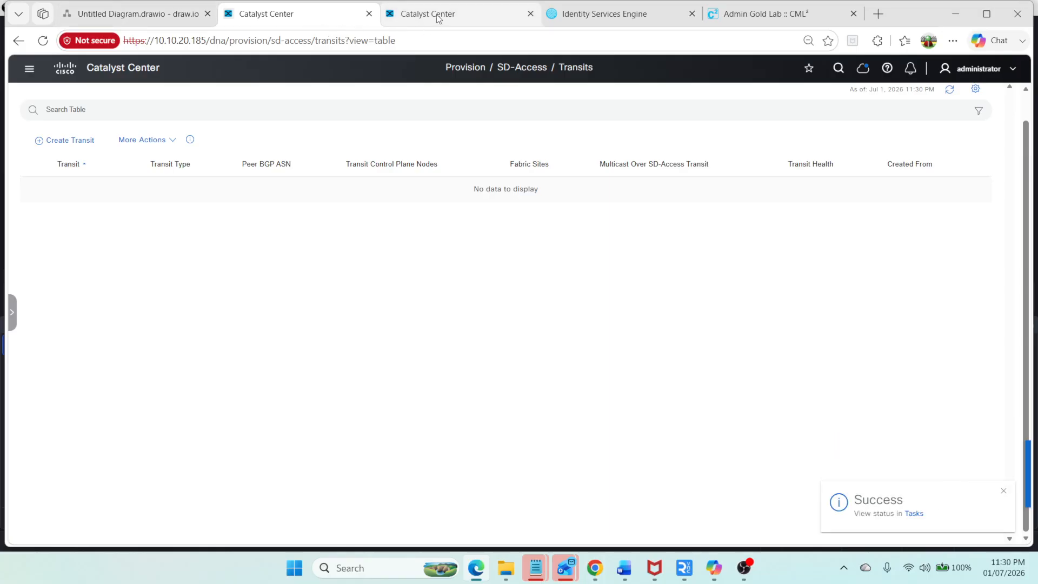
Step: Check the device inventory, then start a new IP-based transit named IP-Base-Transit from the Transits page
click(28, 70)
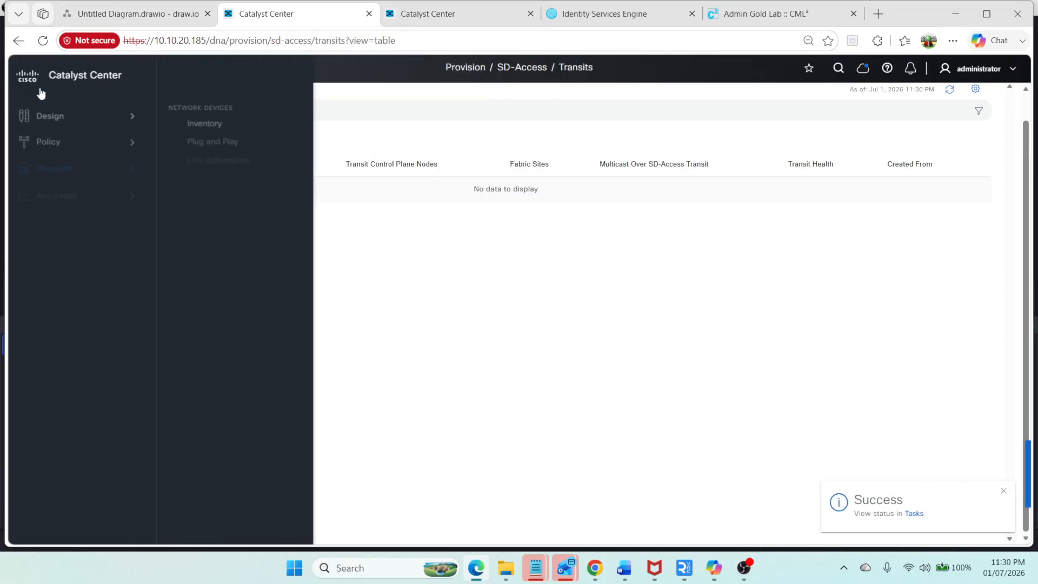
click(230, 127)
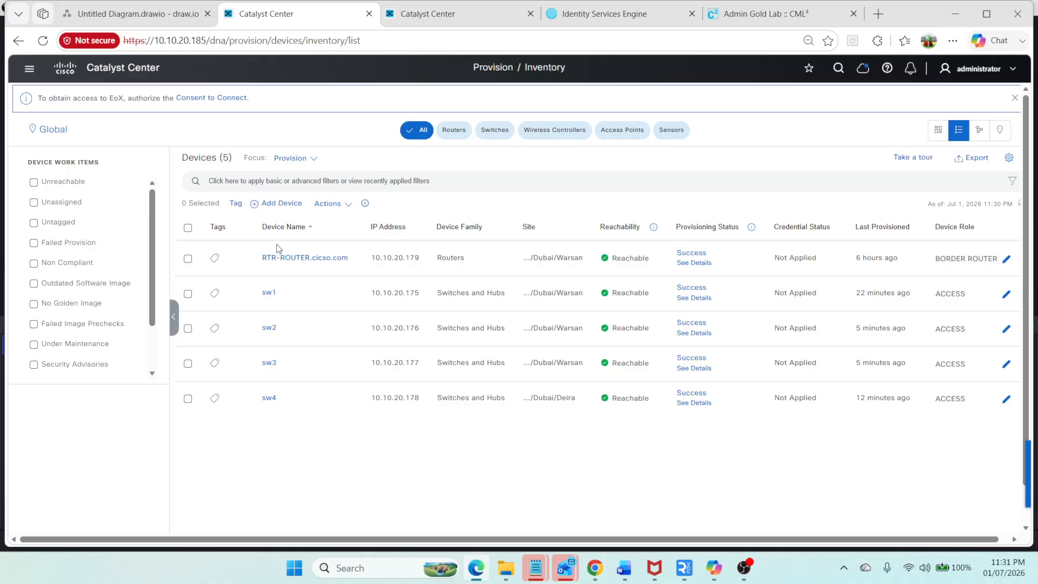
click(36, 73)
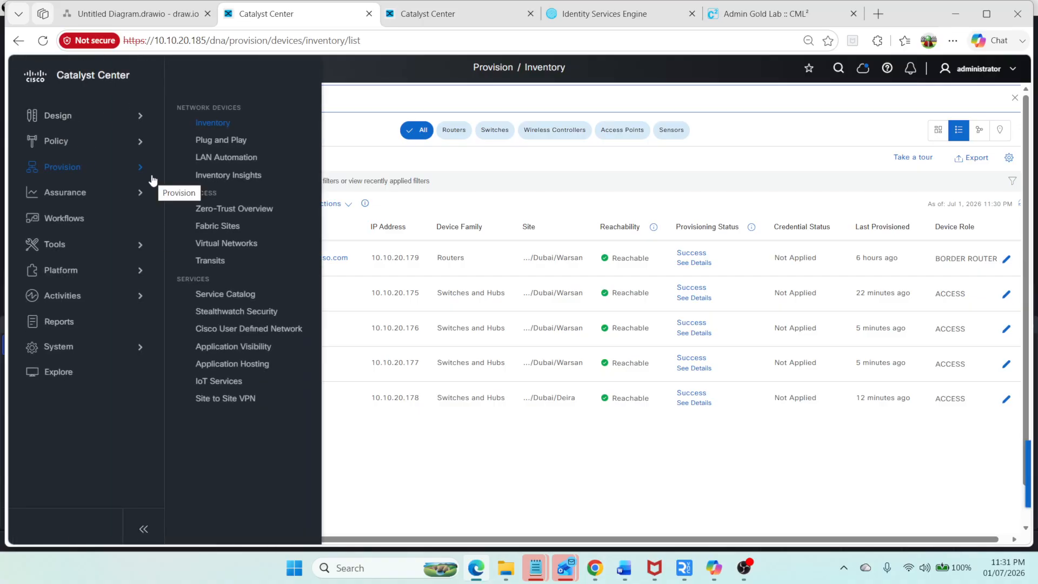
click(221, 225)
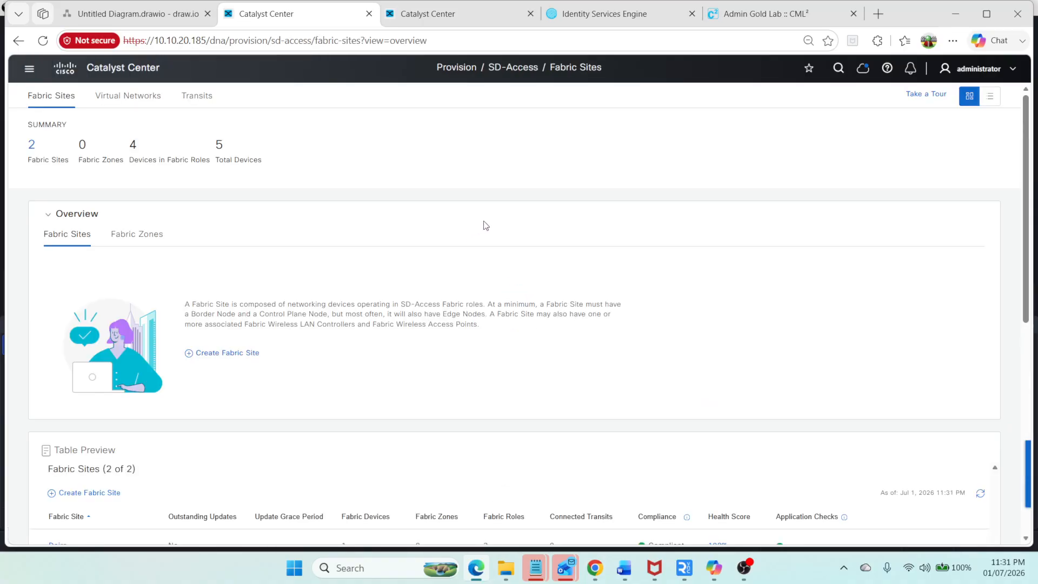
click(190, 97)
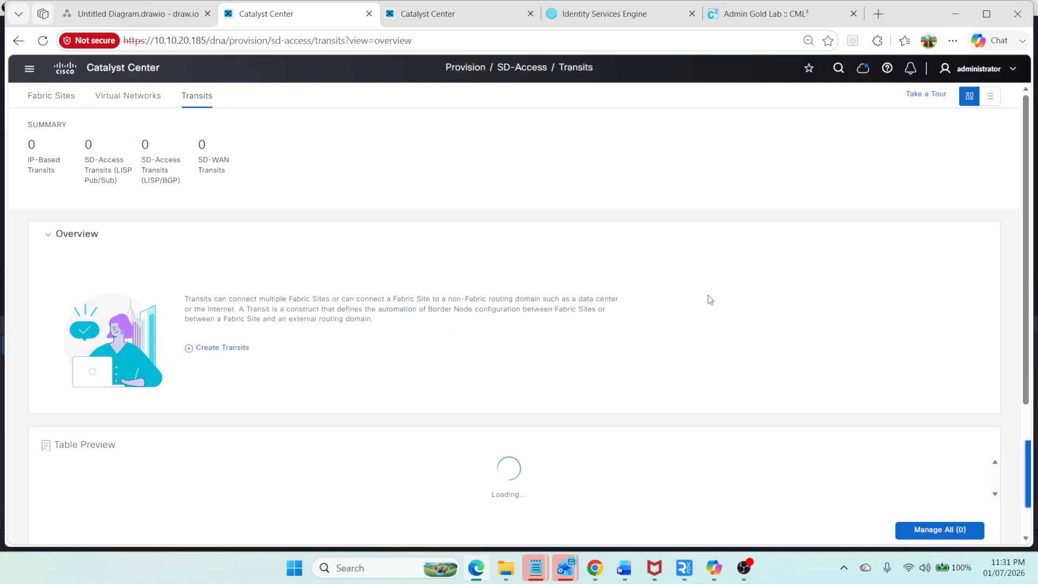
scroll(869, 244, down, 3)
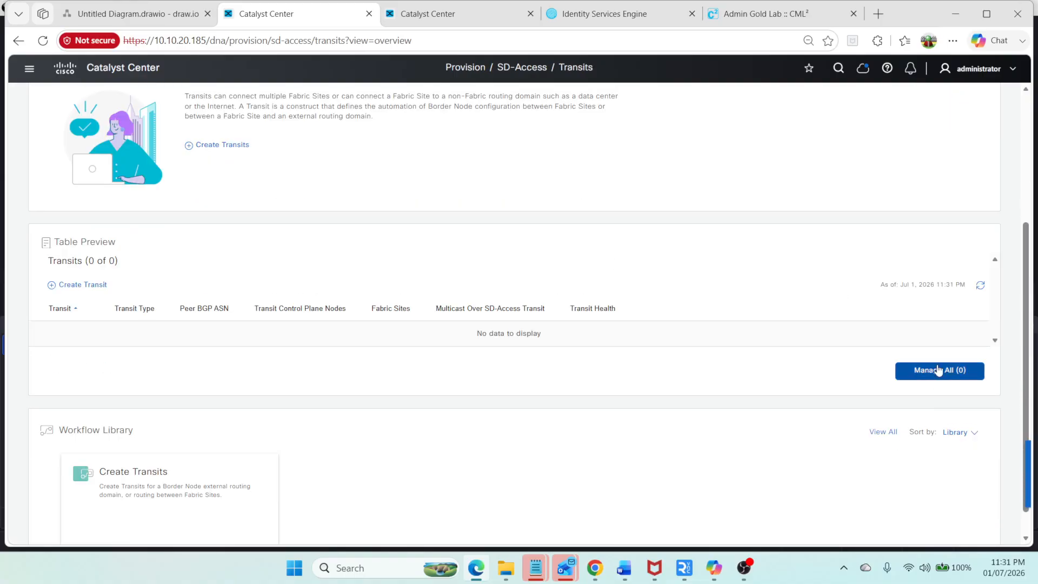
click(69, 286)
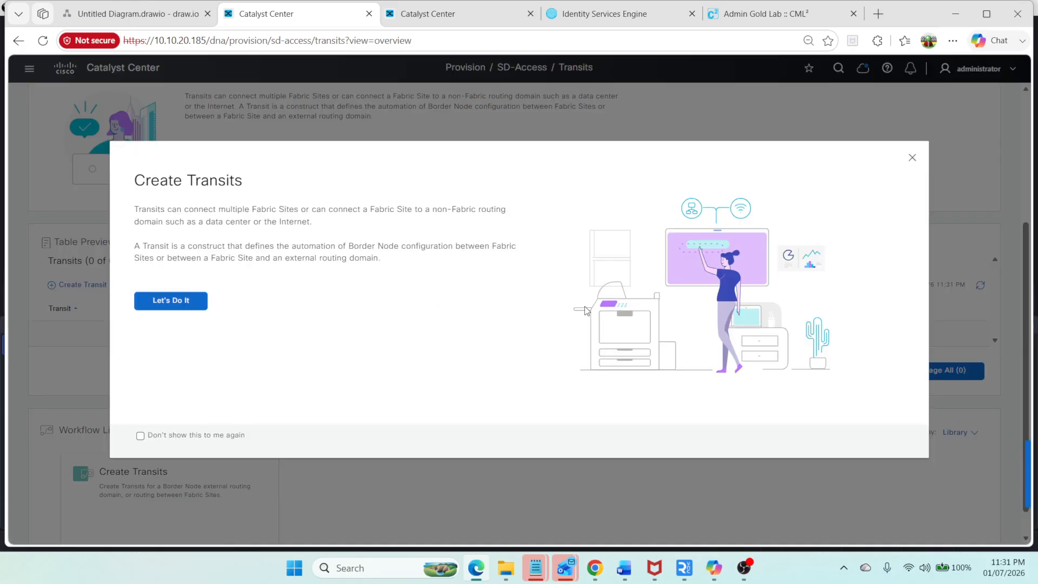
click(192, 309)
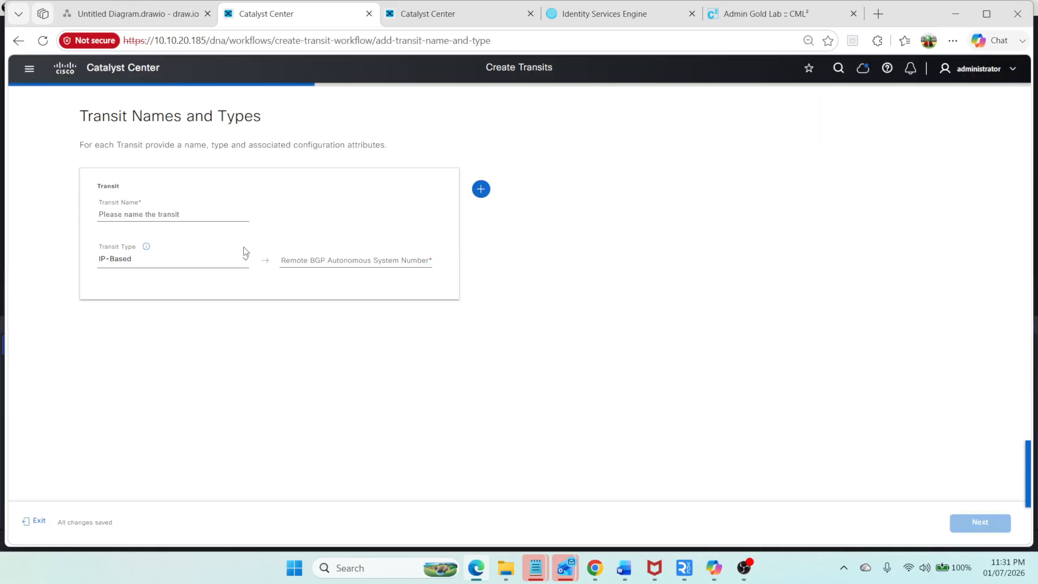
click(176, 214)
Step: Copy the router's BGP AS number 65561 from the diagram and use it as the remote BGP autonomous system number
click(345, 262)
click(96, 16)
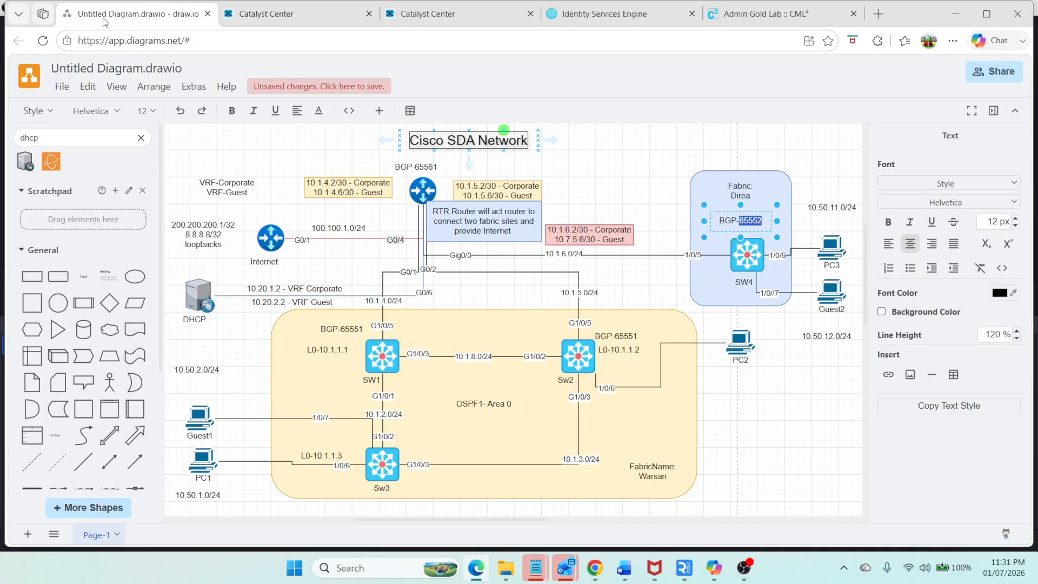
double_click(417, 165)
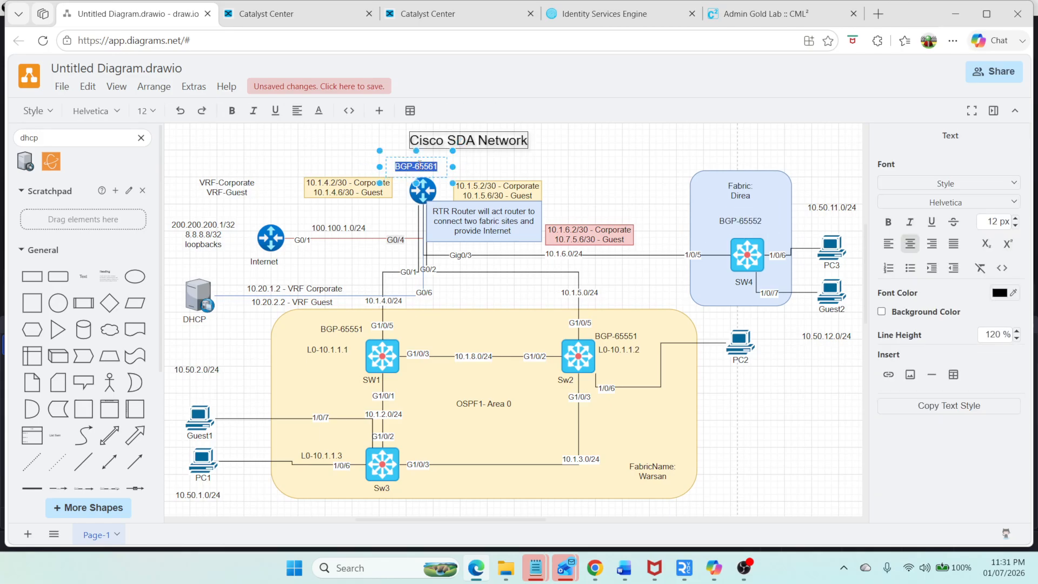
drag(415, 167, 450, 171)
key(ctrl+c)
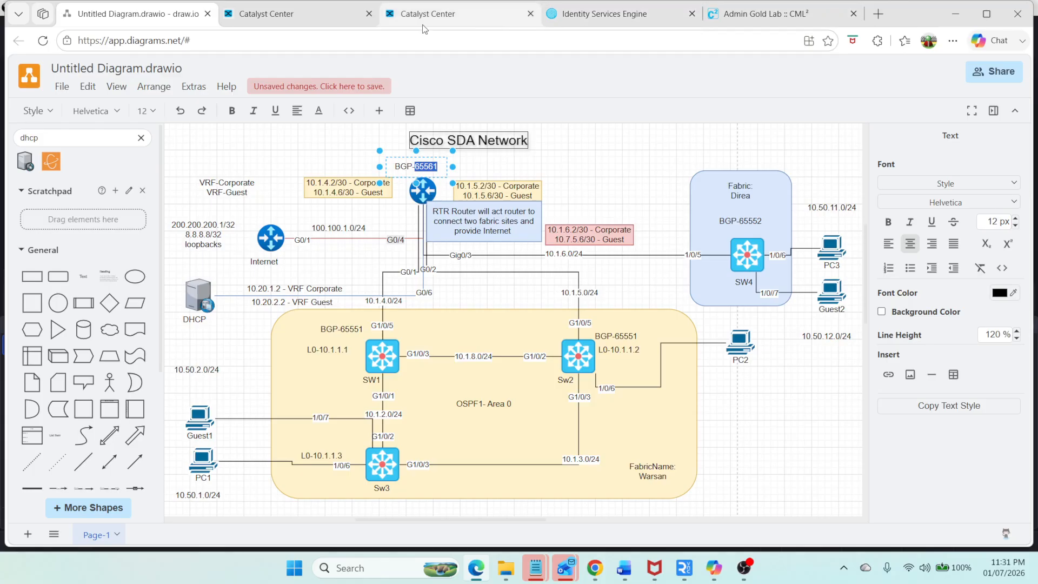
click(266, 14)
click(368, 279)
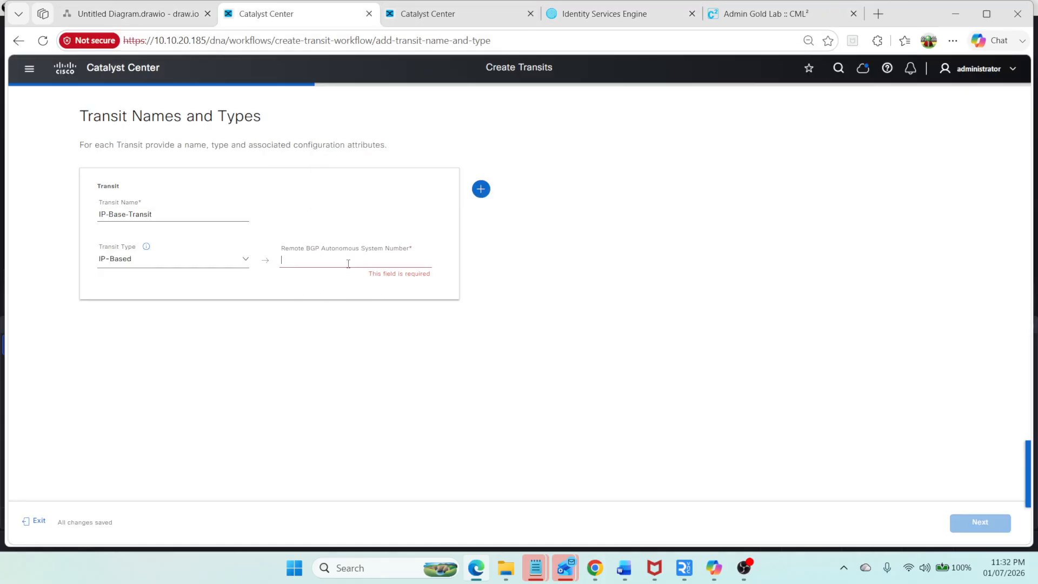
key(ctrl+v)
Step: Review the transit summary and deploy it, saving the Deploying Transits intent to run now
click(982, 520)
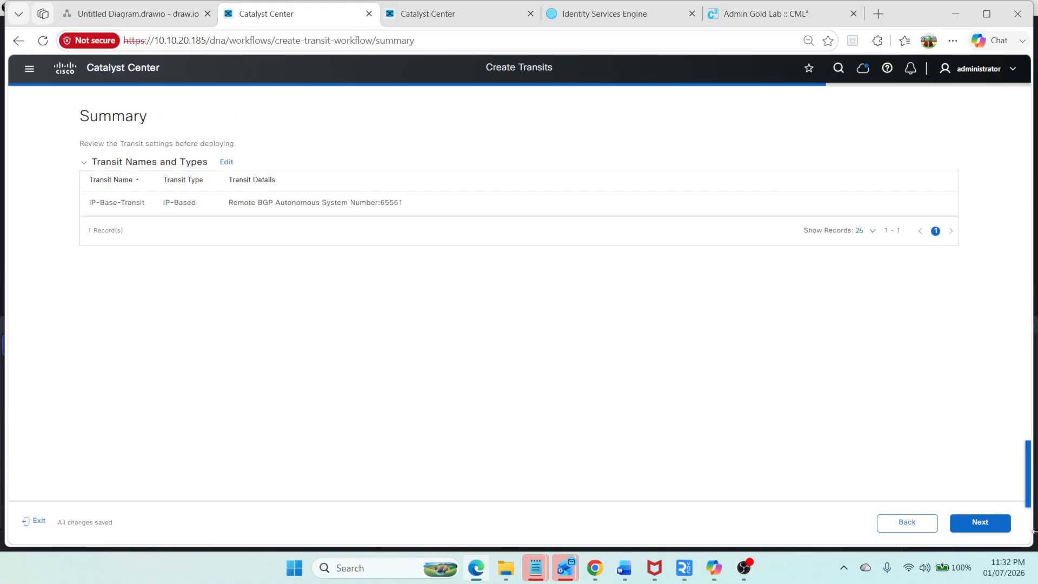
click(986, 524)
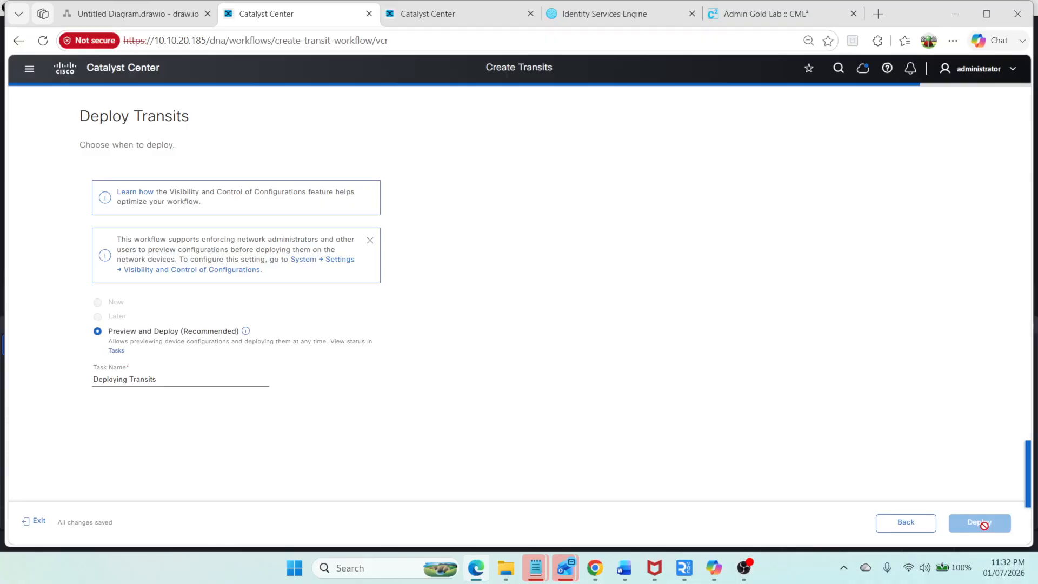
click(983, 524)
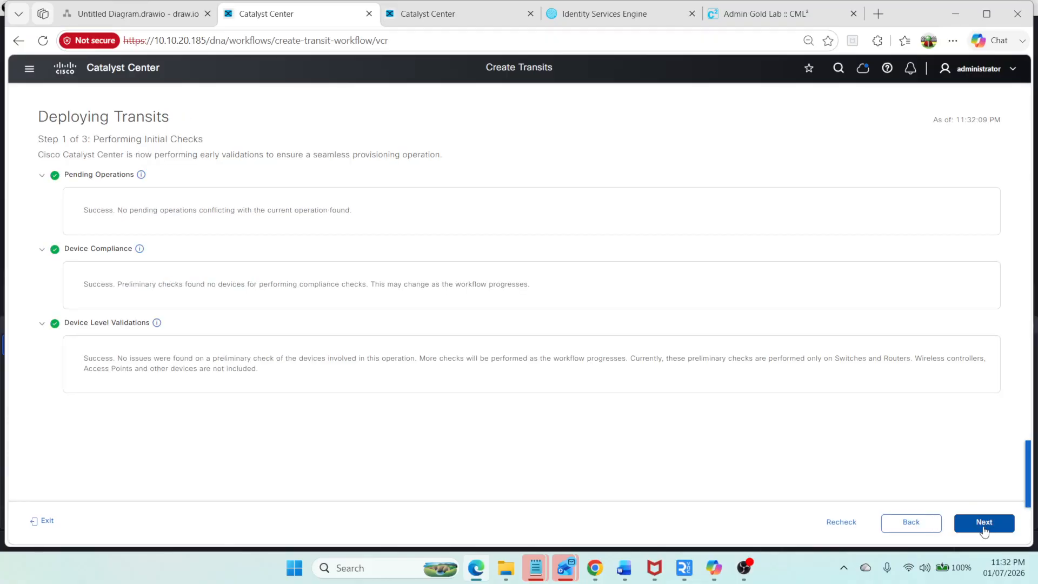
click(981, 525)
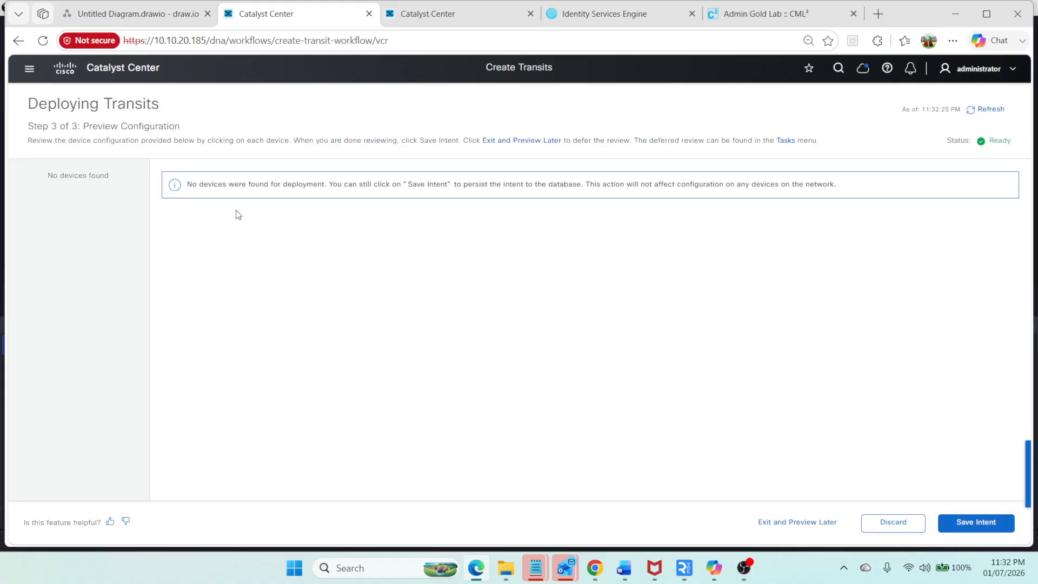
click(952, 523)
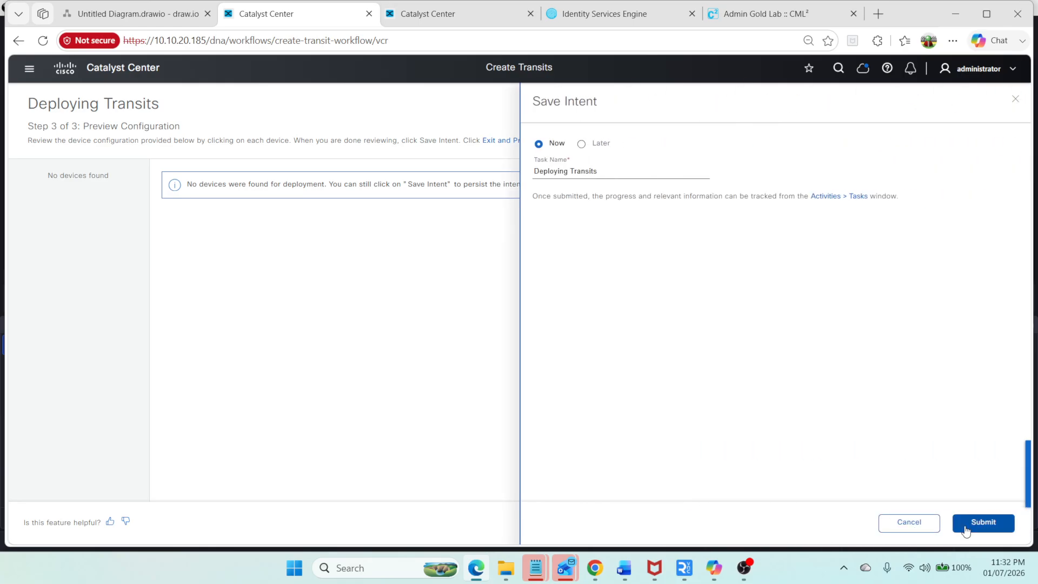
click(968, 522)
click(974, 522)
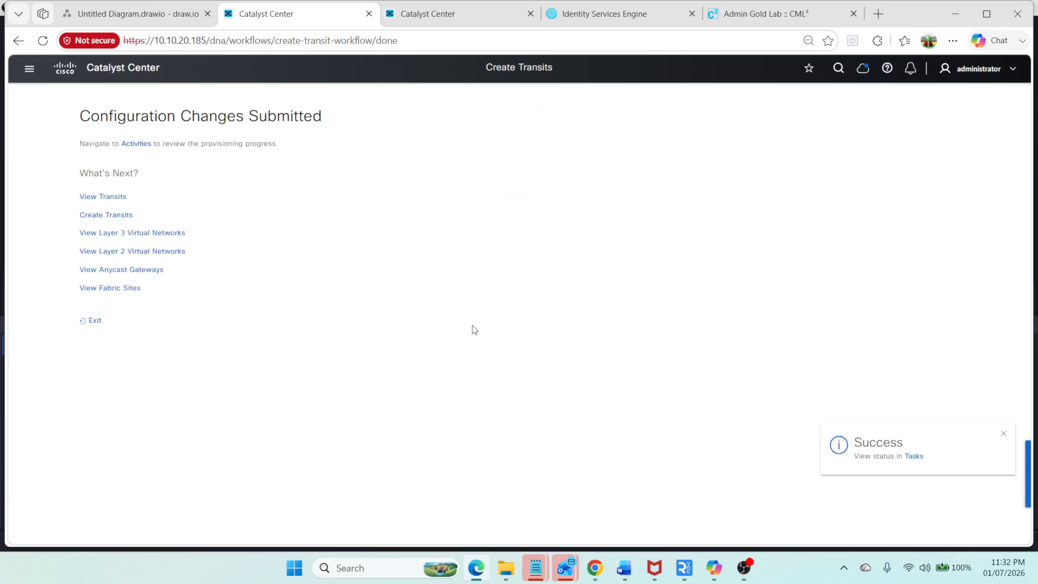
Step: Open the network hierarchy and view the Global site map
click(30, 74)
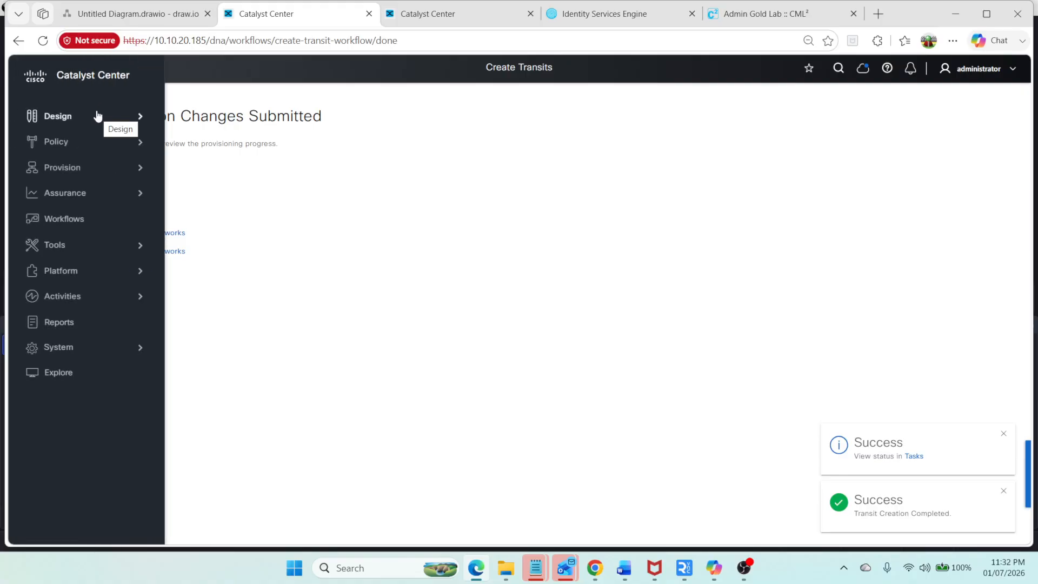
mouse_move(102, 115)
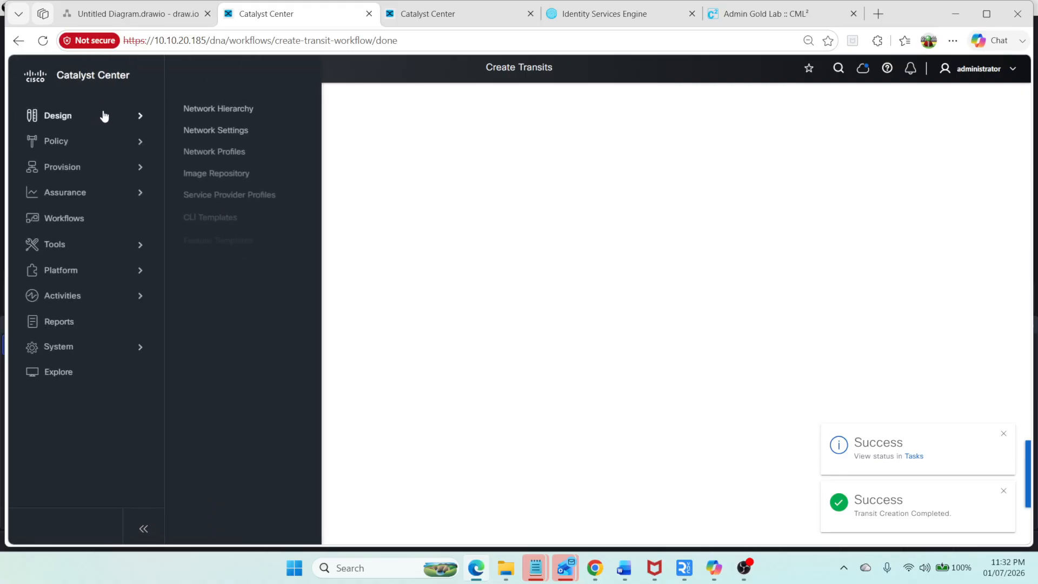
click(214, 115)
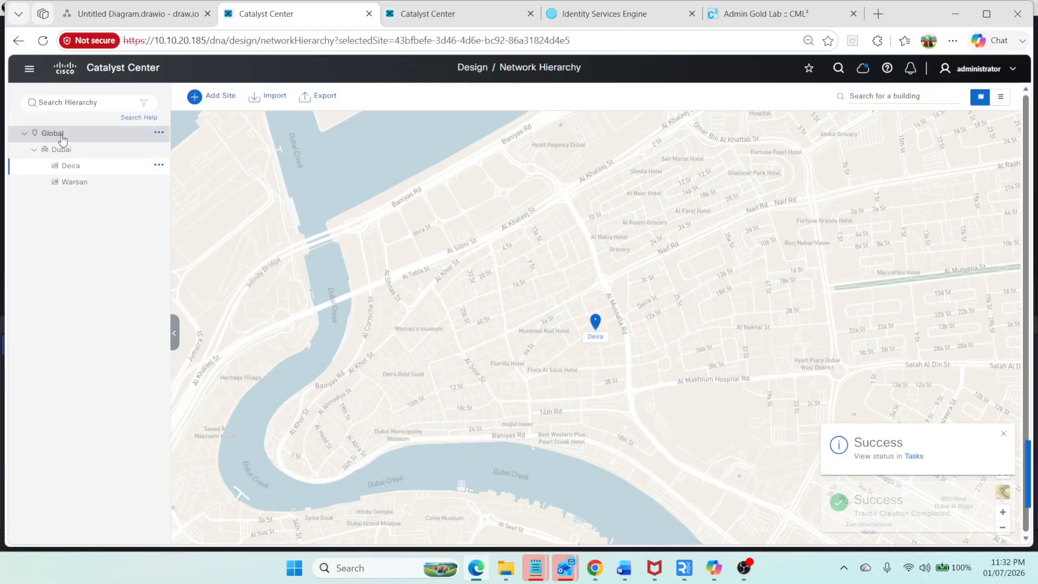
click(54, 135)
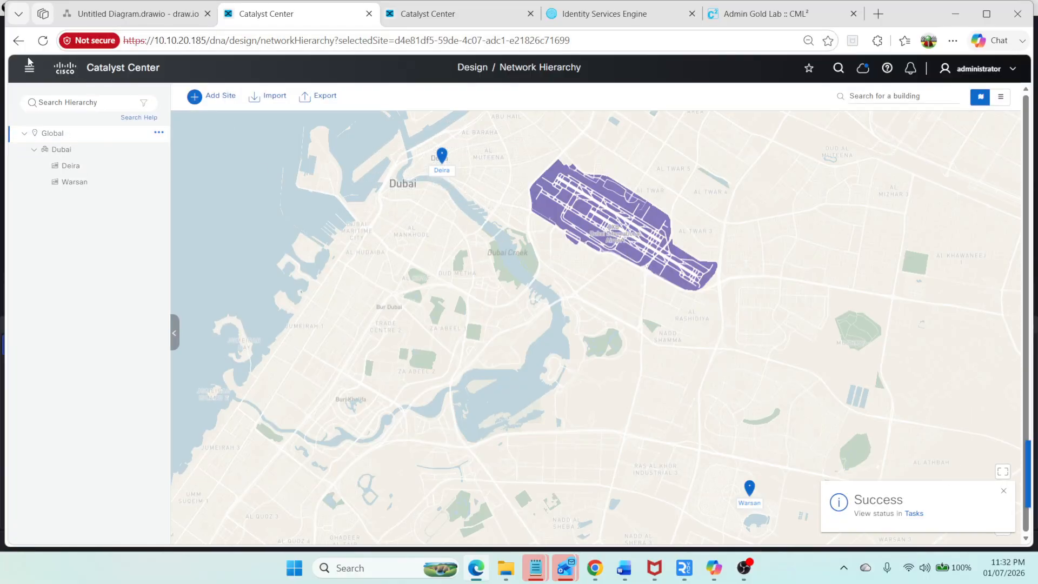
Step: Review the Global IP address pools and those reserved for the Warsan site
click(29, 67)
click(215, 129)
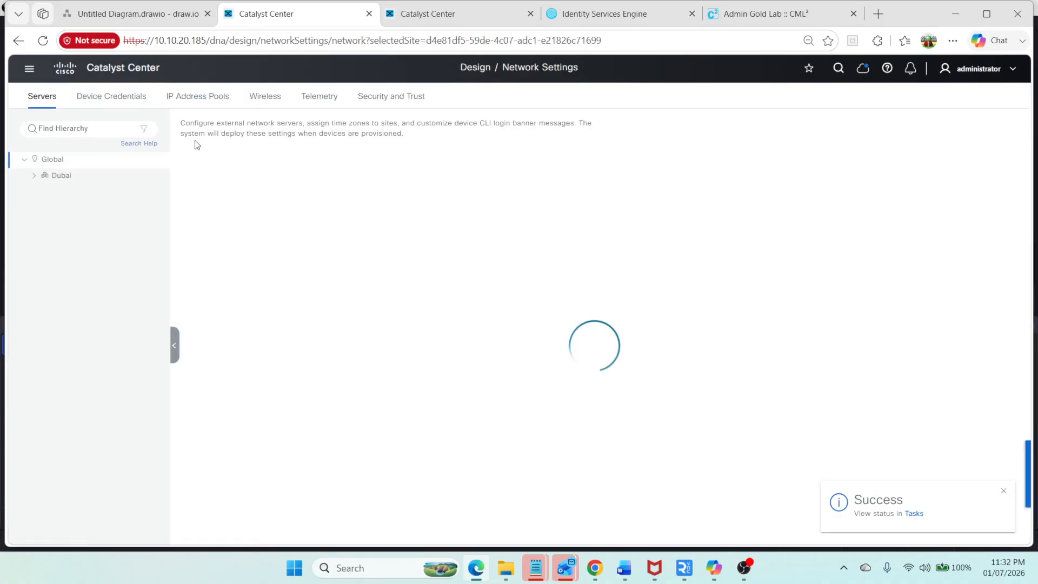
click(207, 101)
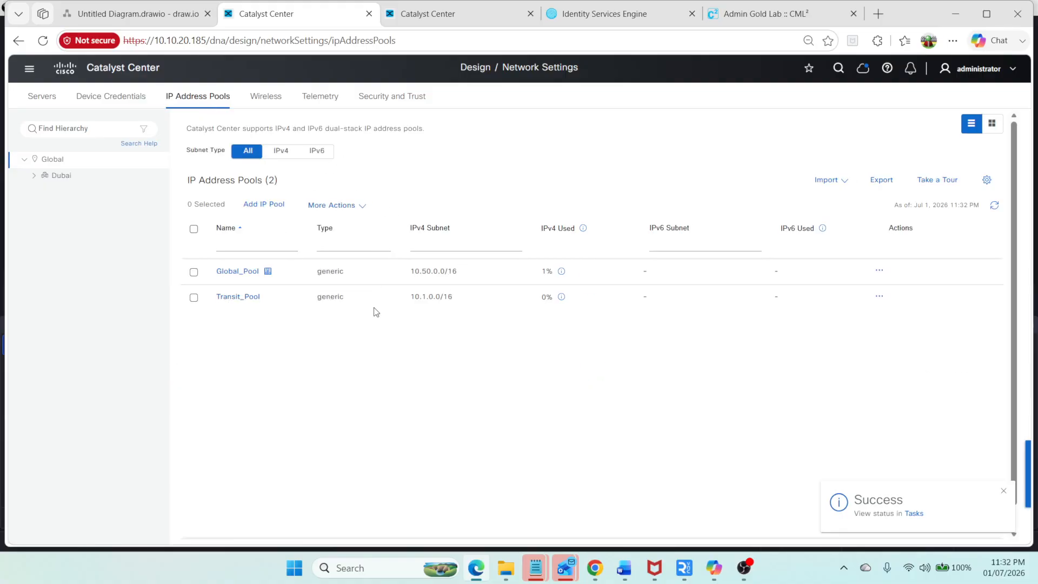
click(40, 183)
click(71, 208)
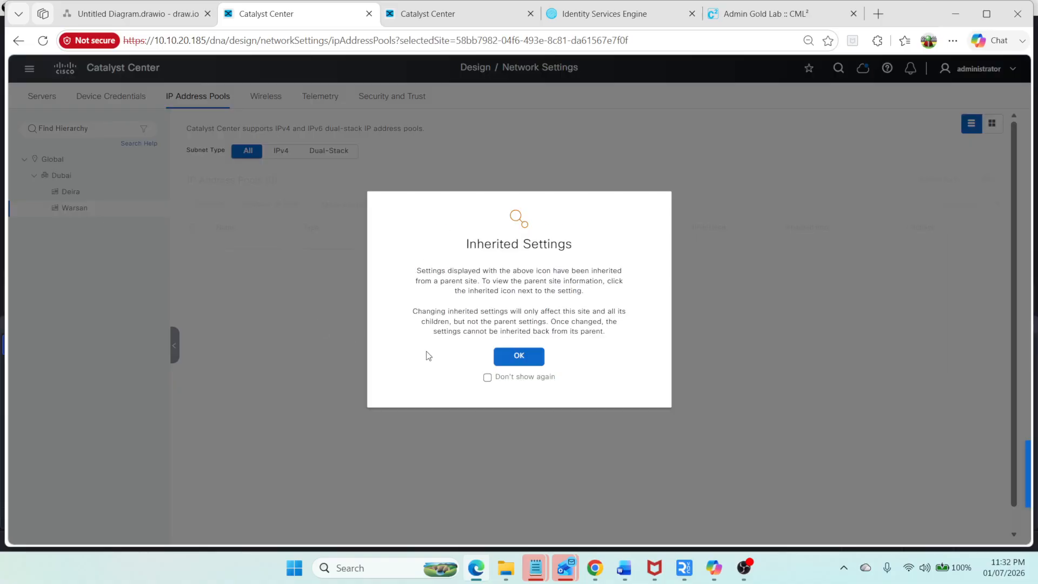
click(524, 363)
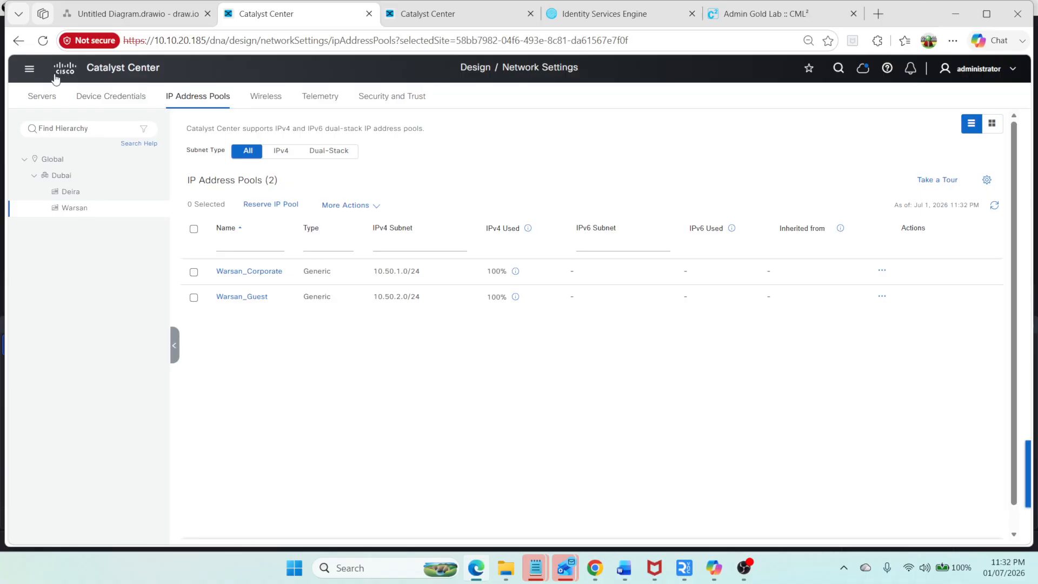
Step: Revisit the device inventory and the Warsan site's network settings and IP address pools
click(25, 69)
mouse_move(130, 173)
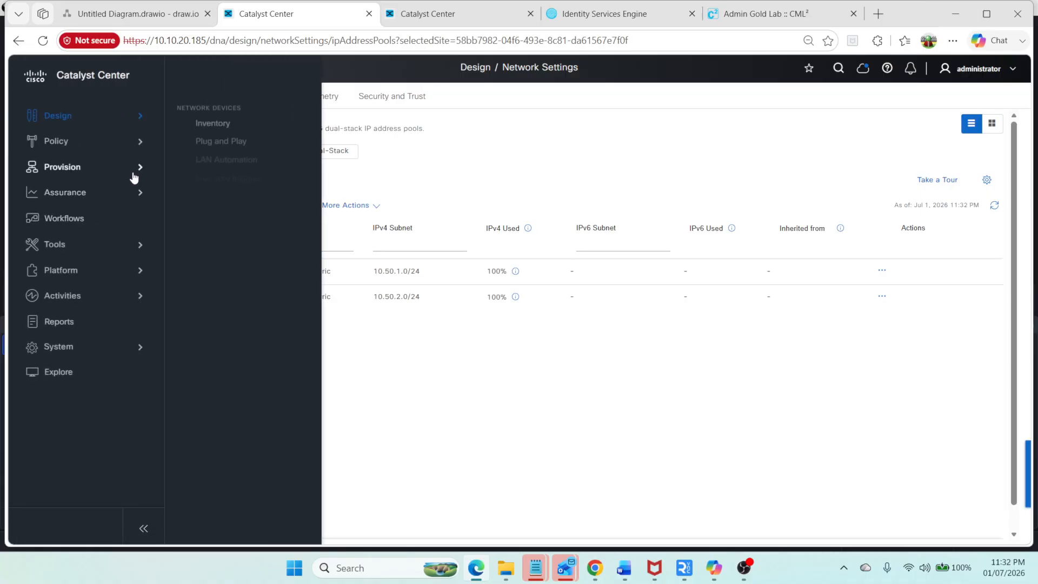
click(212, 123)
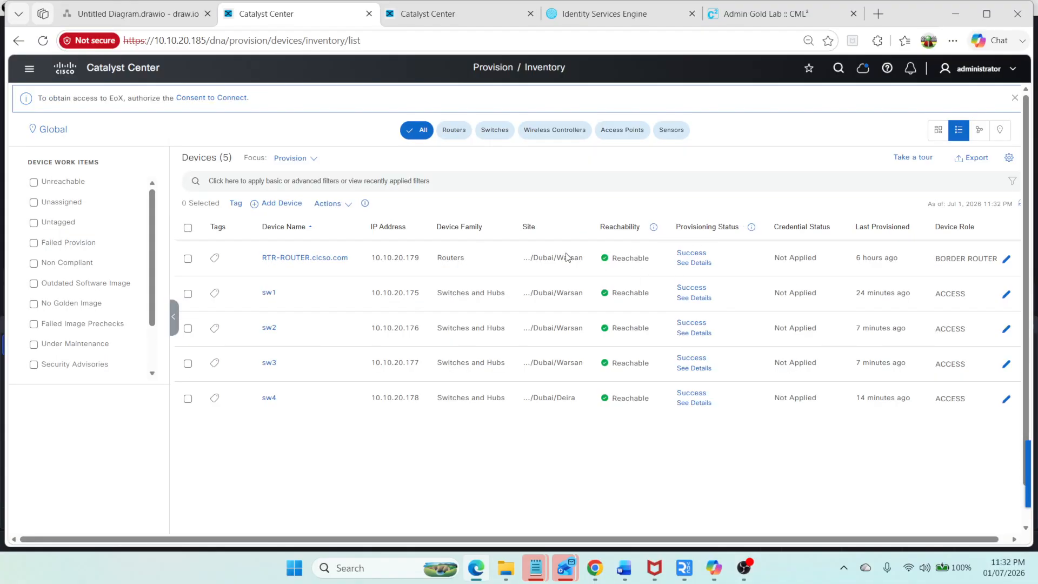
click(28, 69)
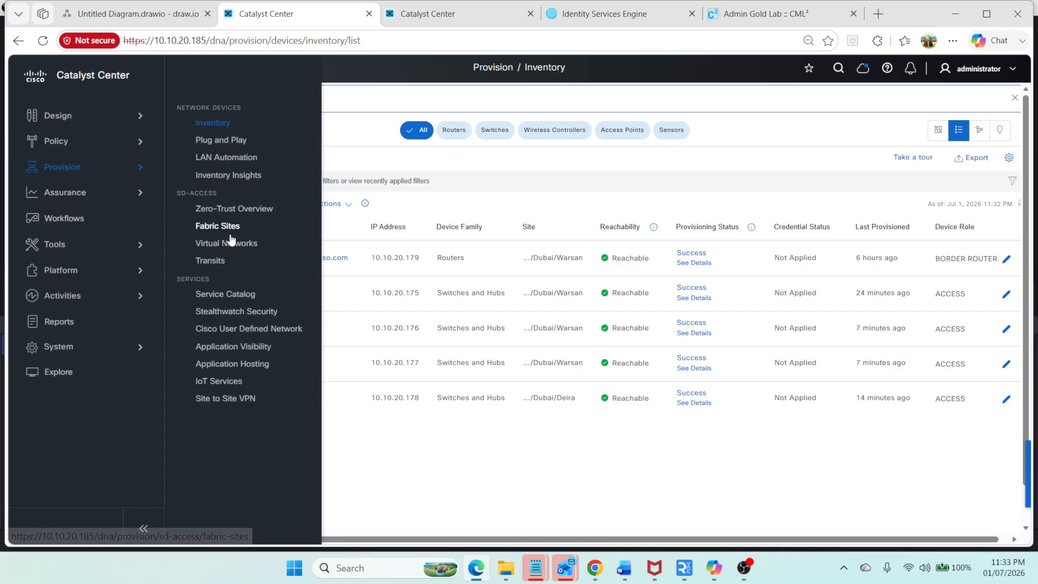
mouse_move(128, 118)
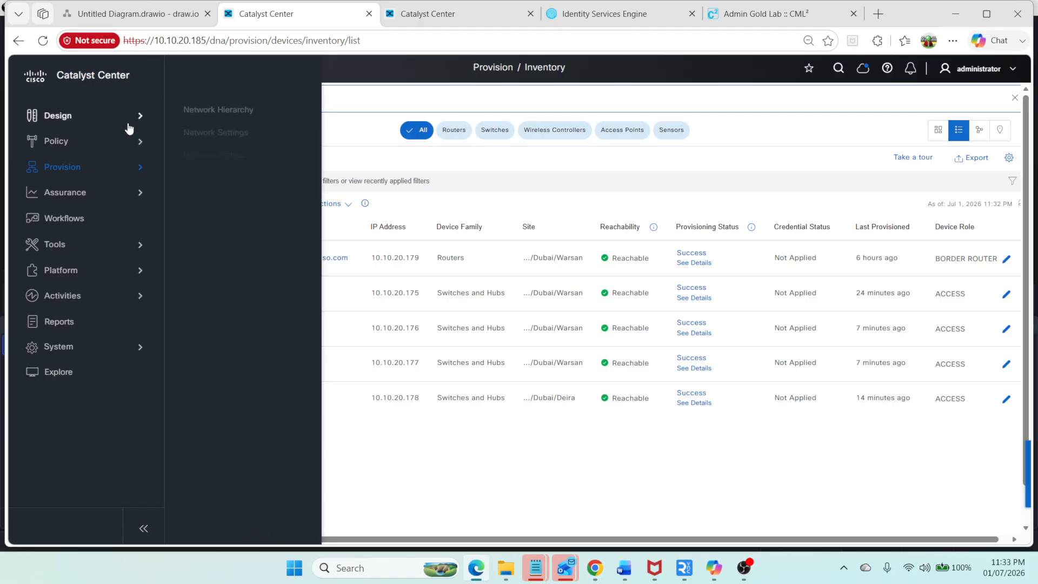
click(218, 132)
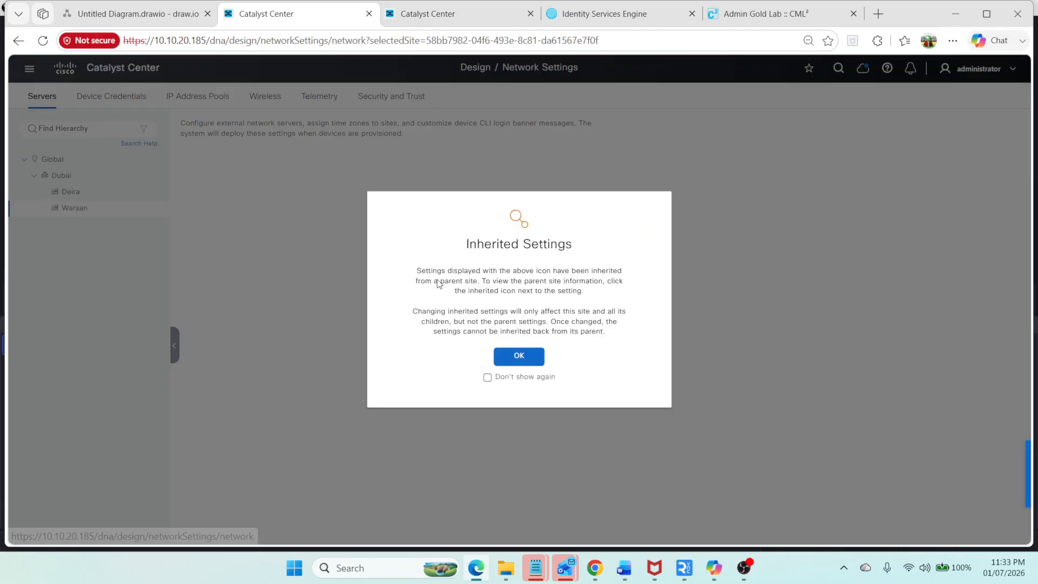
click(509, 354)
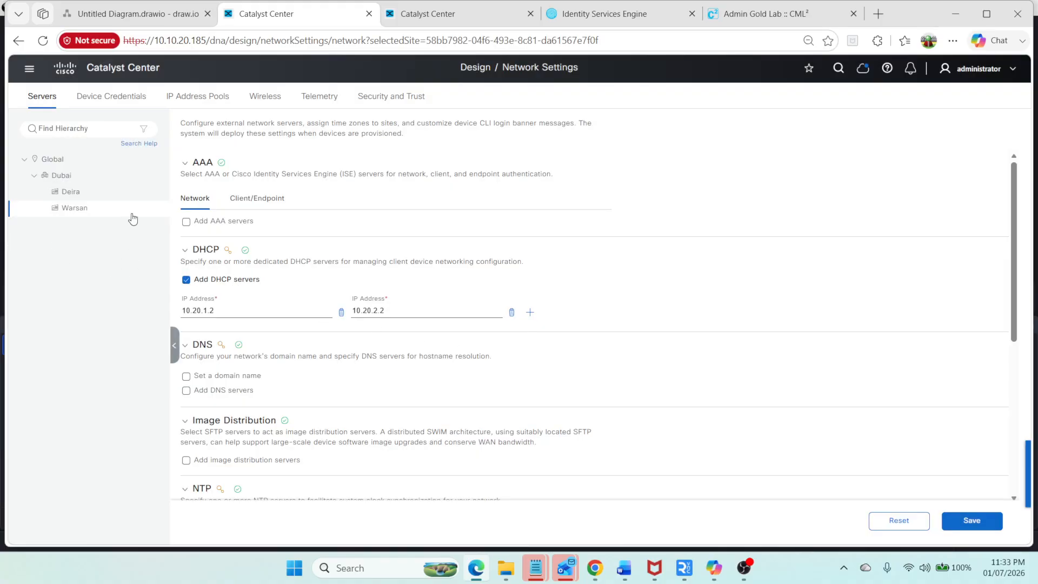
click(196, 101)
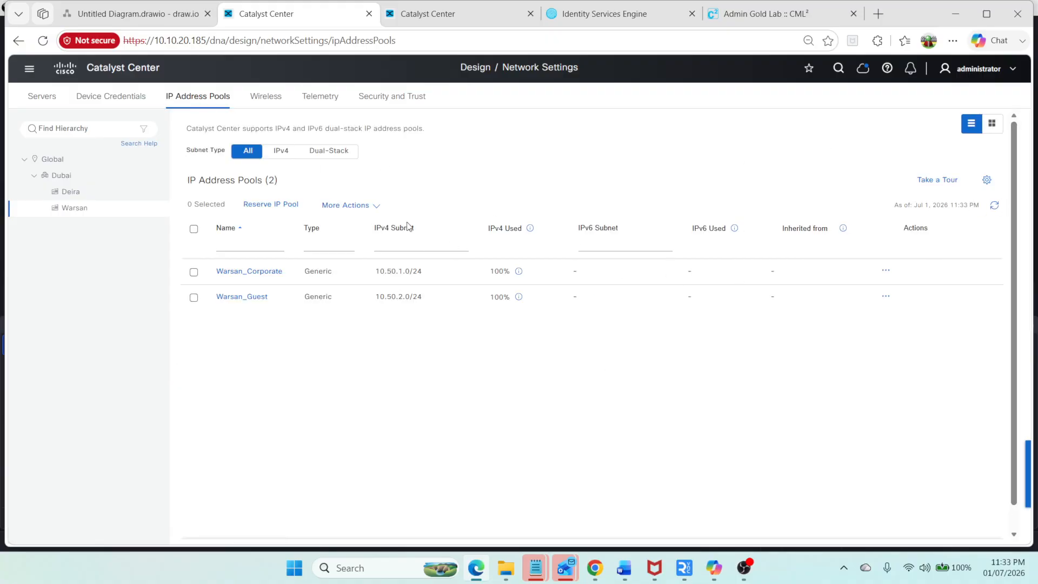
Step: Reserve an IP pool named Transit_Pool_SW1 for Warsan from the 10.1.0.0/16 Transit_Pool, with a /24 prefix and subnet 10.1.4.0
click(135, 13)
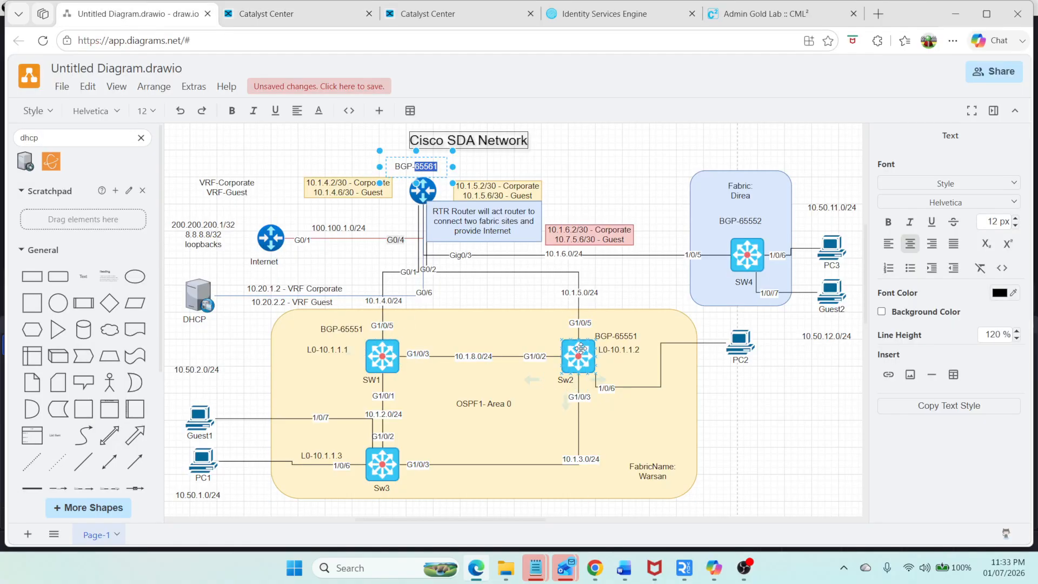
click(265, 20)
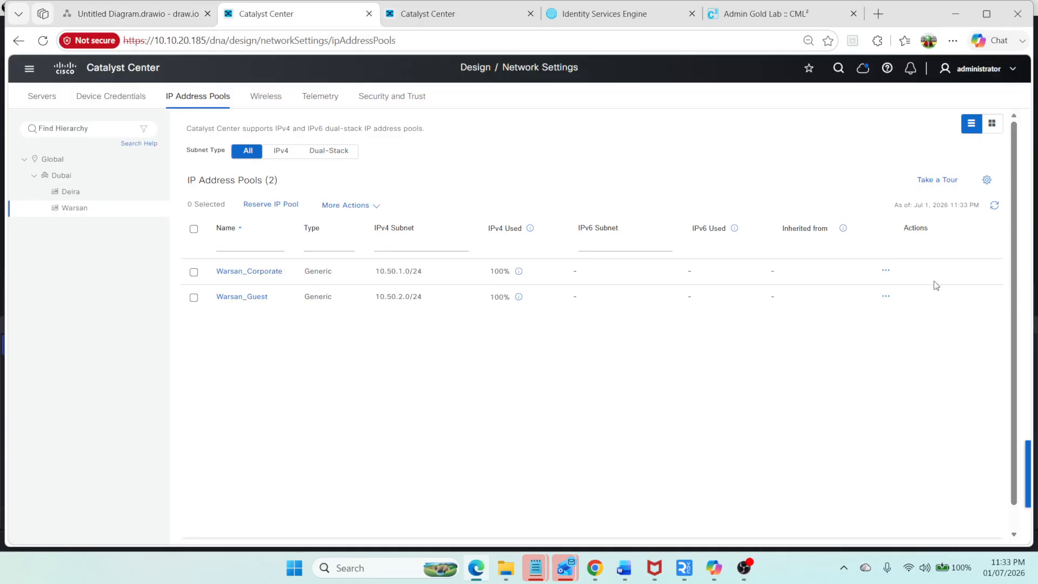
click(275, 209)
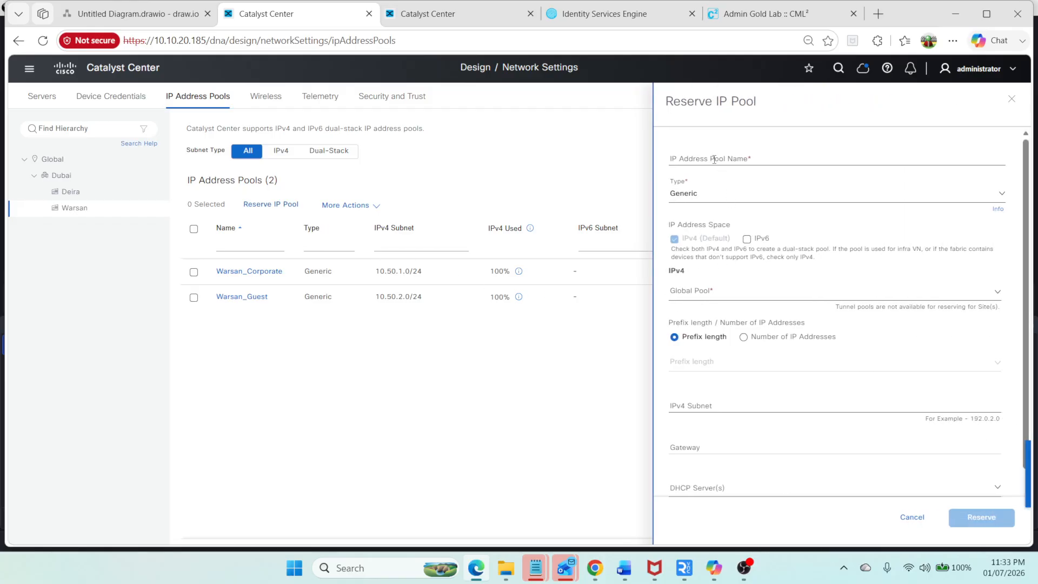
click(714, 158)
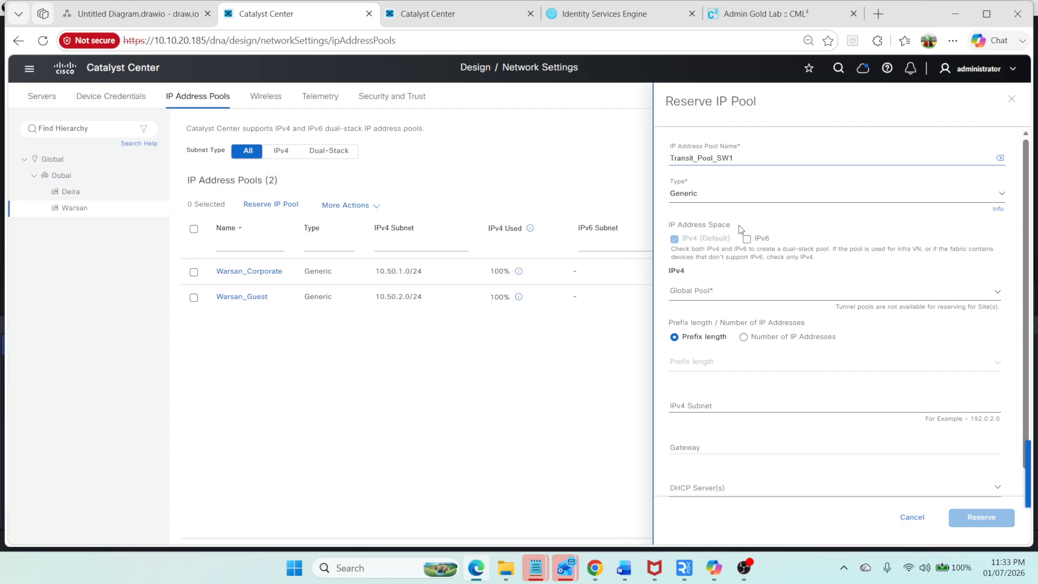
click(695, 292)
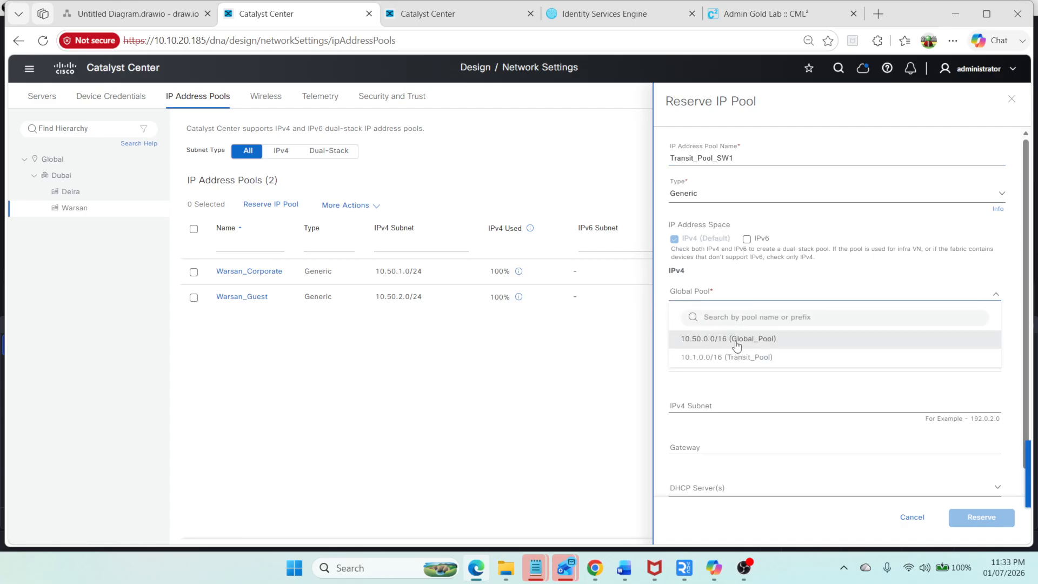
click(736, 355)
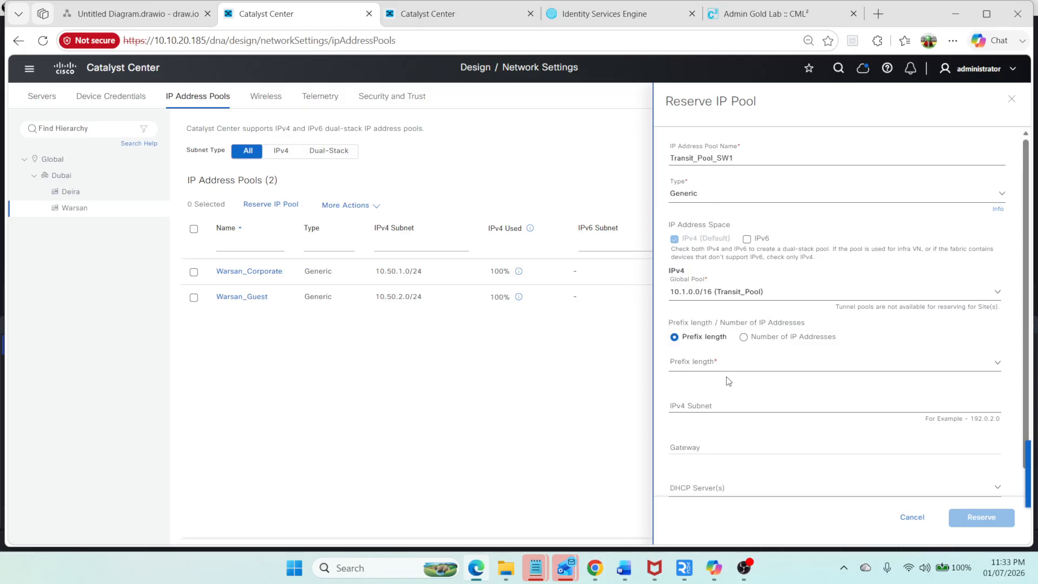
click(694, 368)
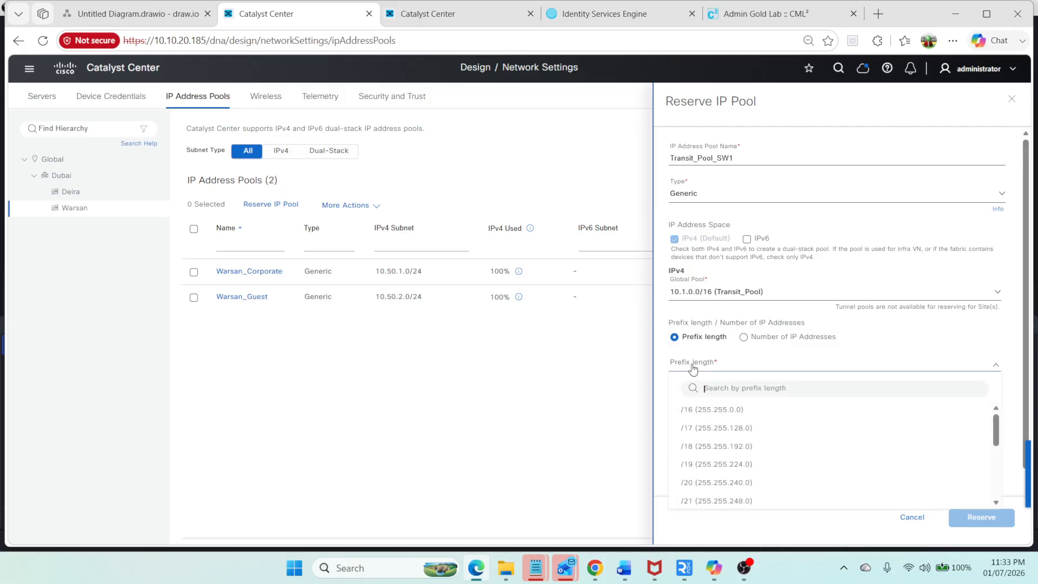
text(24)
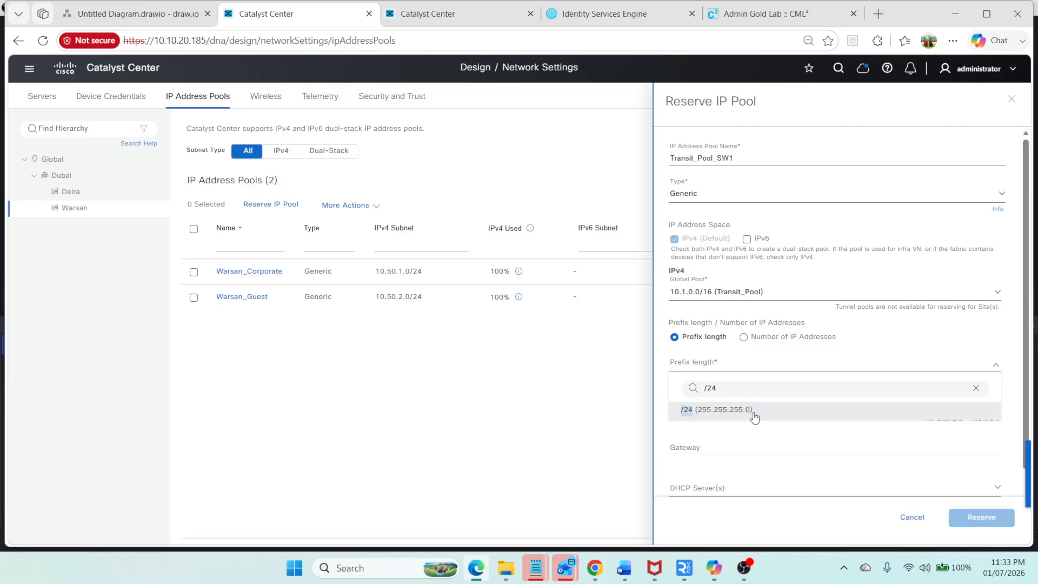
click(754, 414)
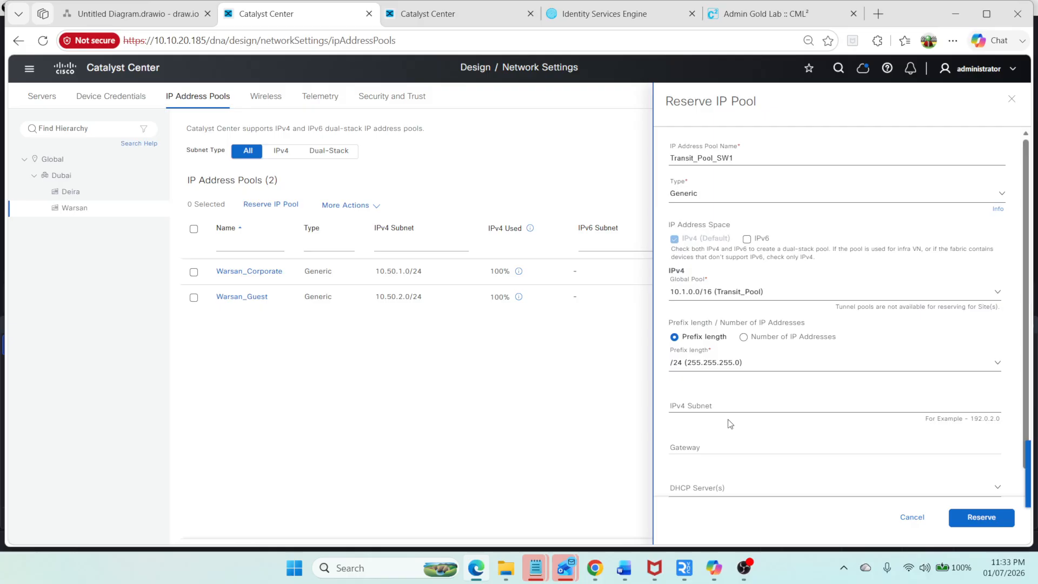
click(731, 405)
text(10.1.)
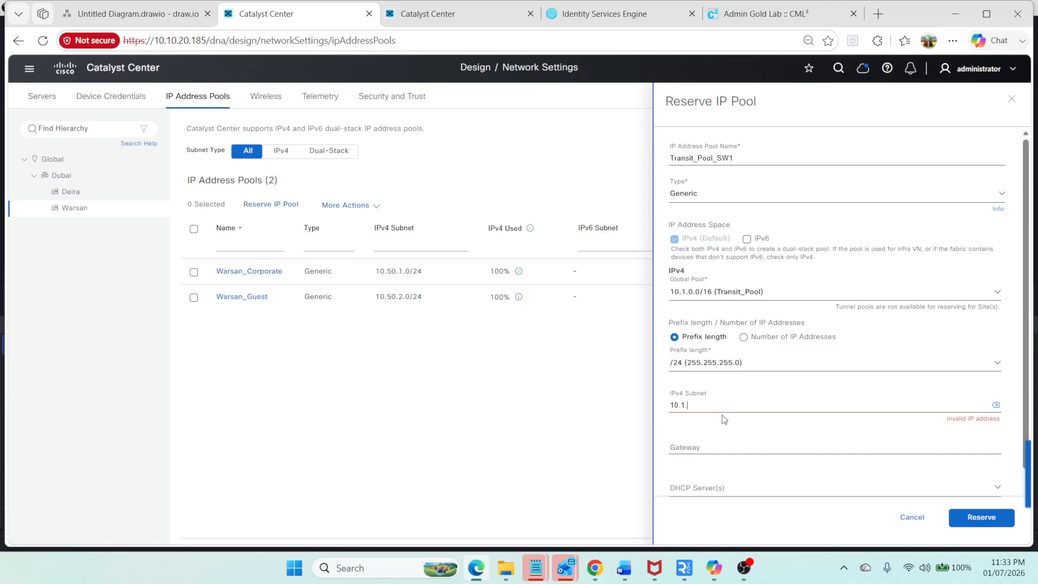
text(4.0)
click(992, 517)
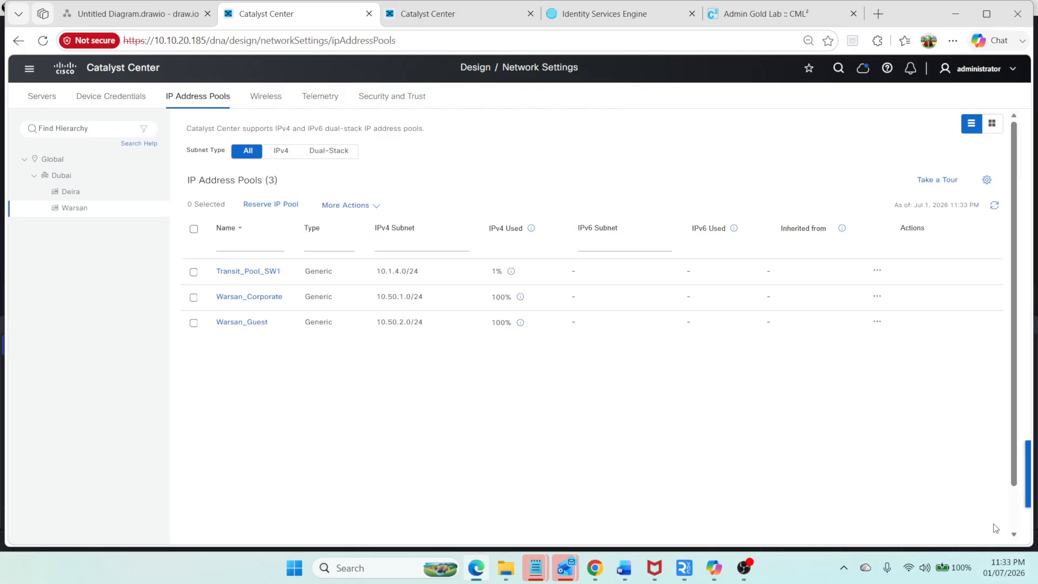
Step: Reserve a second IP pool named Transit_Pool_SW2 from the Transit_Pool, with a /24 prefix and subnet 10.1.5.0
click(270, 205)
click(695, 160)
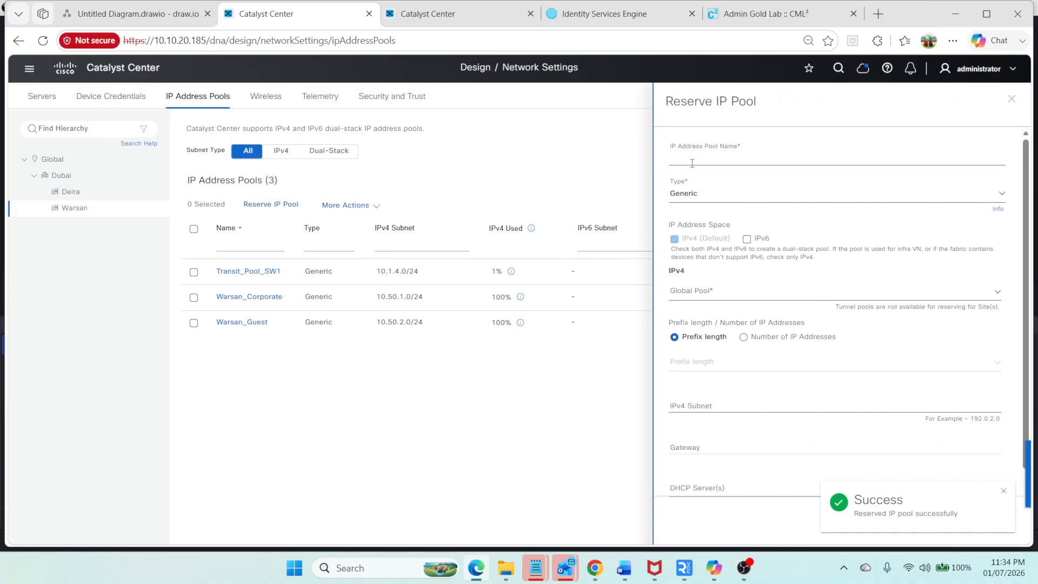
text(Transit_Pool_SW2)
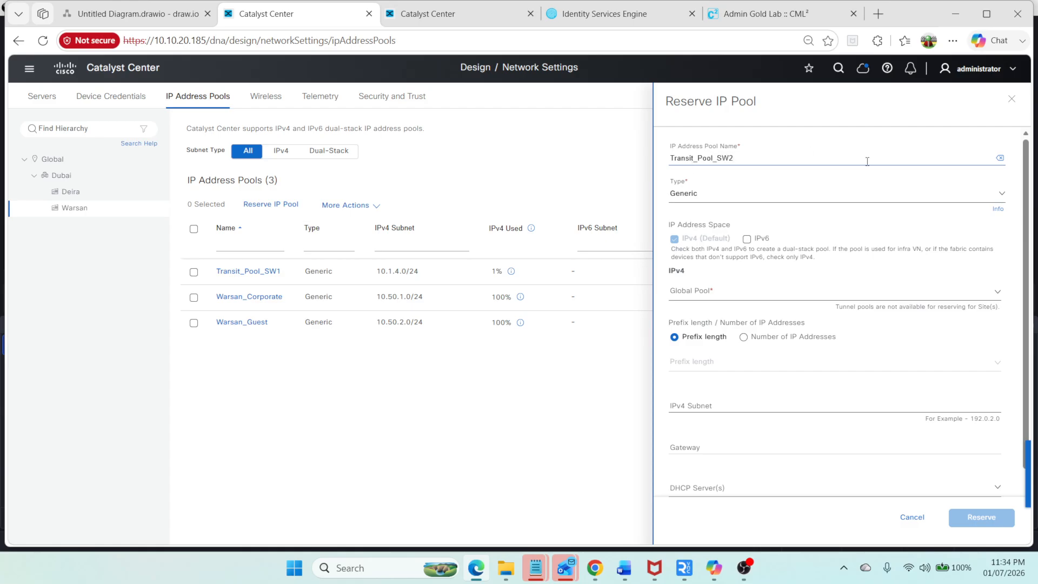
click(740, 292)
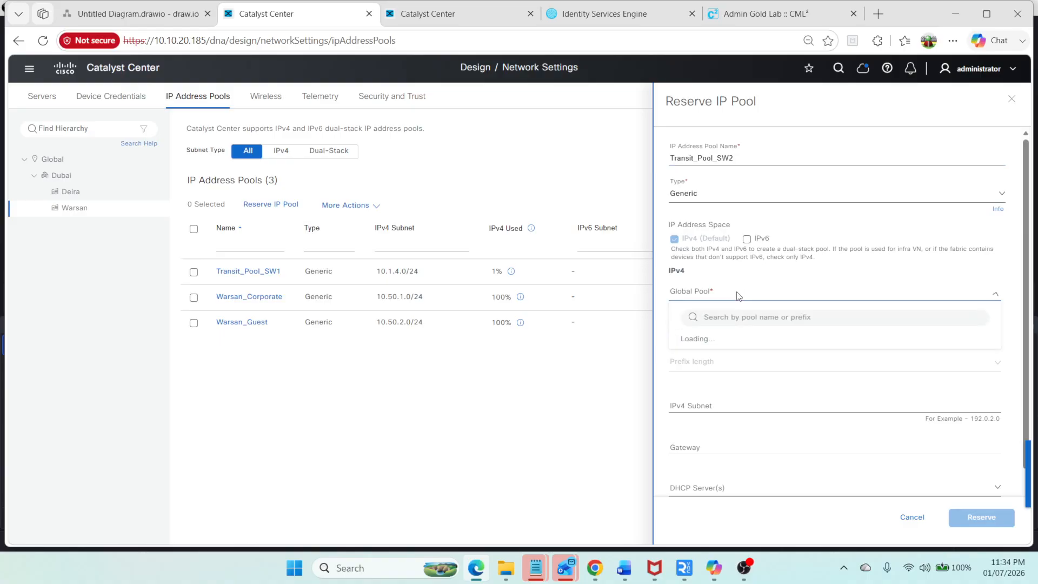
click(723, 359)
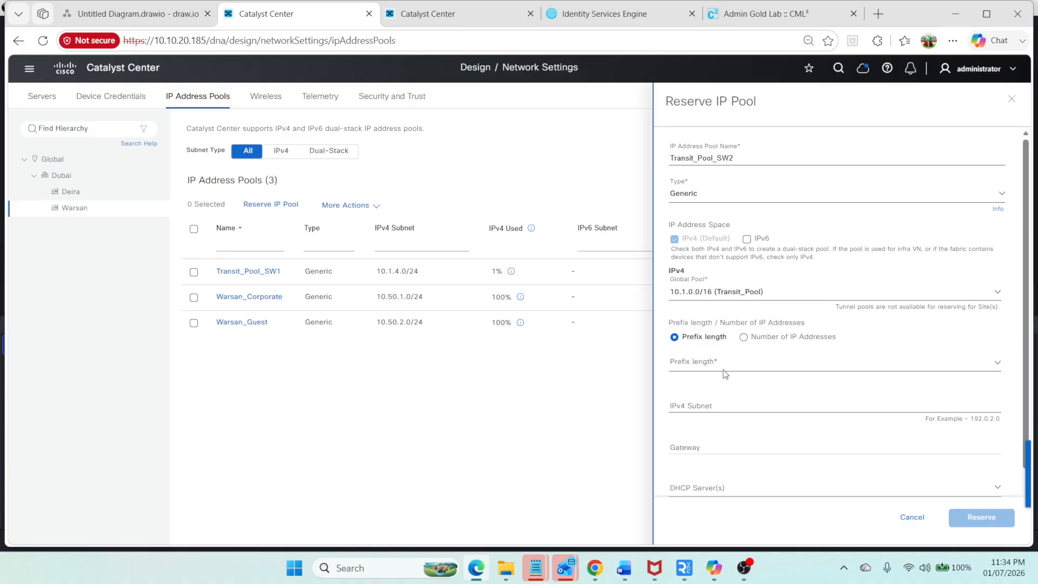
click(725, 373)
text(/24)
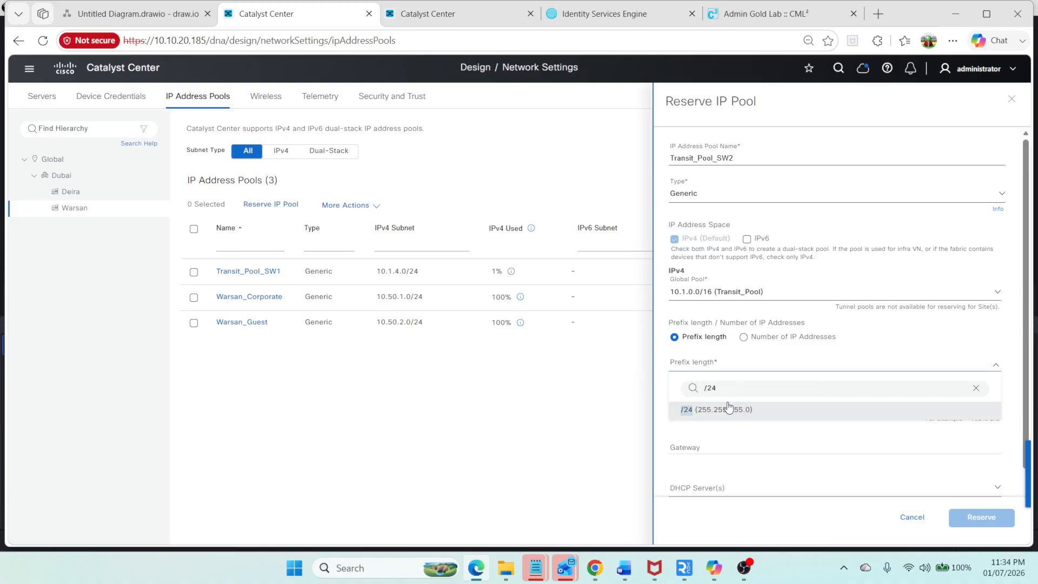
click(719, 410)
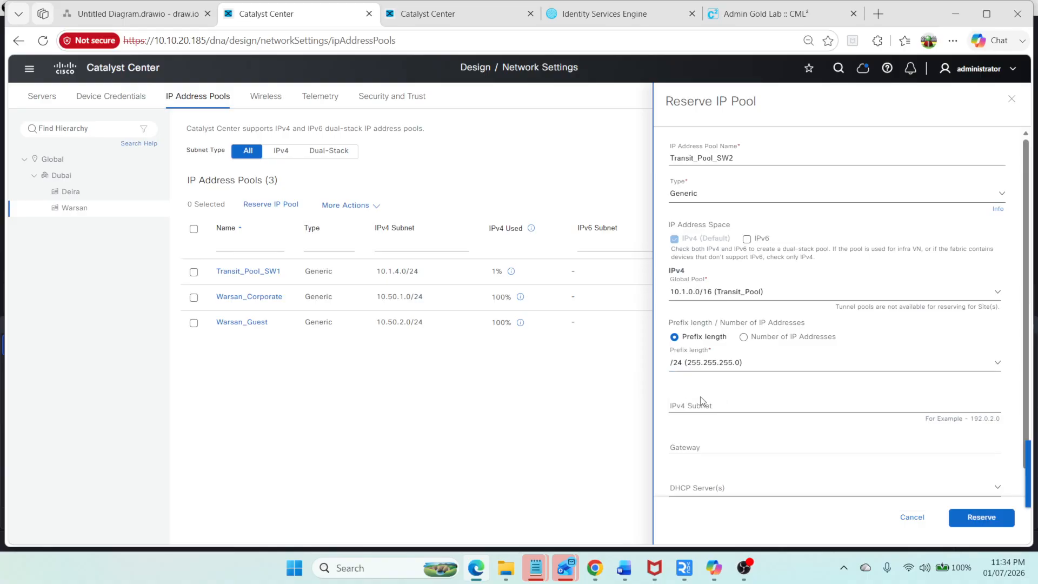
click(700, 406)
text(10)
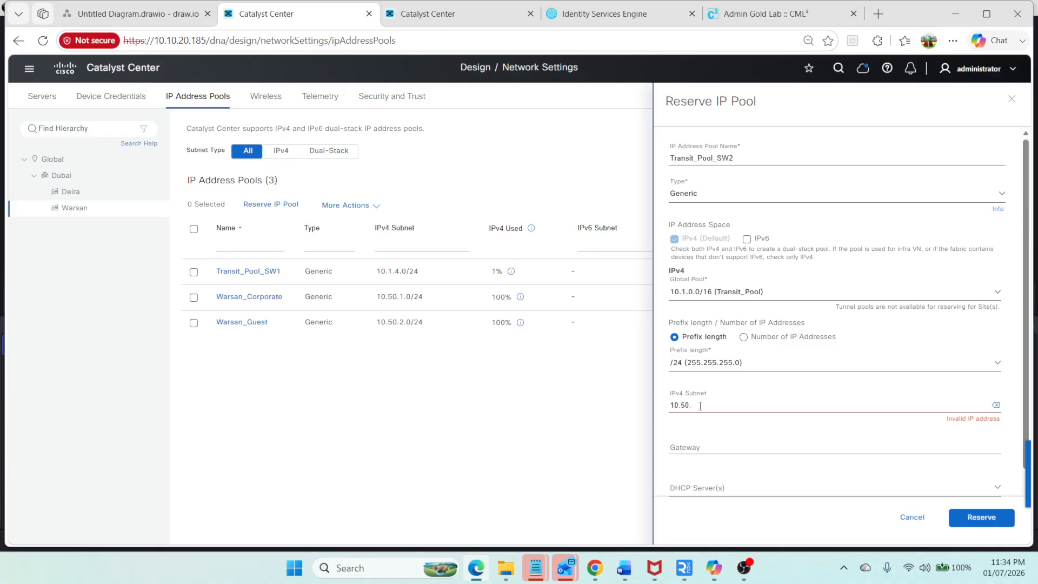
text(.1.5.0)
click(975, 516)
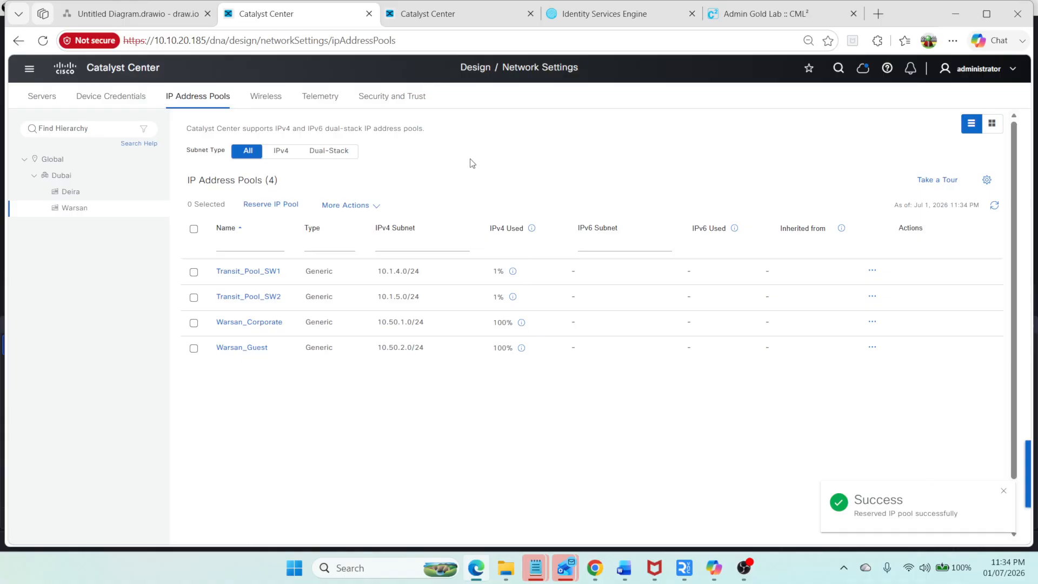
Step: In the router console, enter privileged mode and list the interface IP addresses, excluding unassigned ones
click(780, 21)
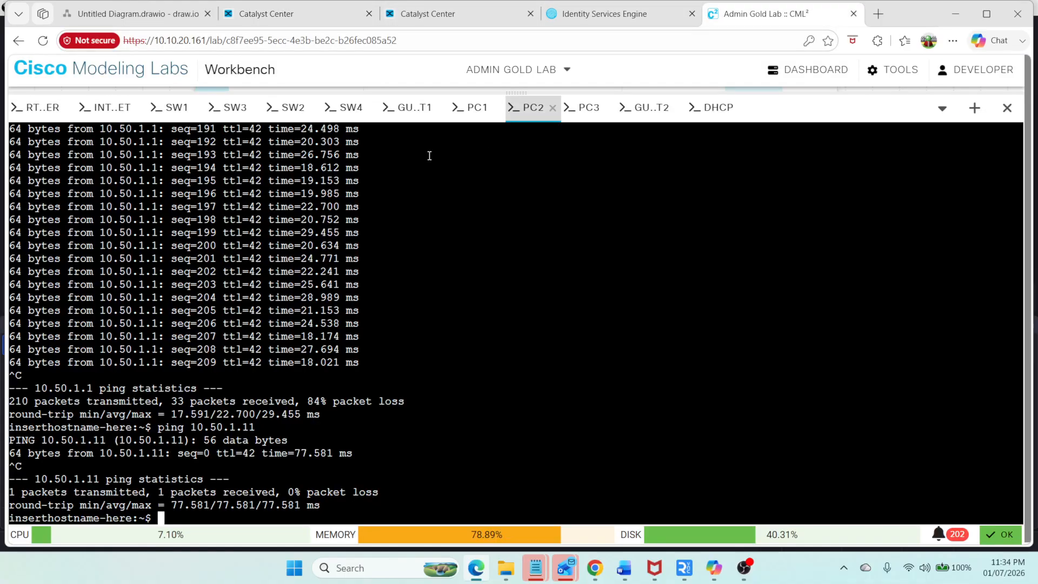
click(39, 107)
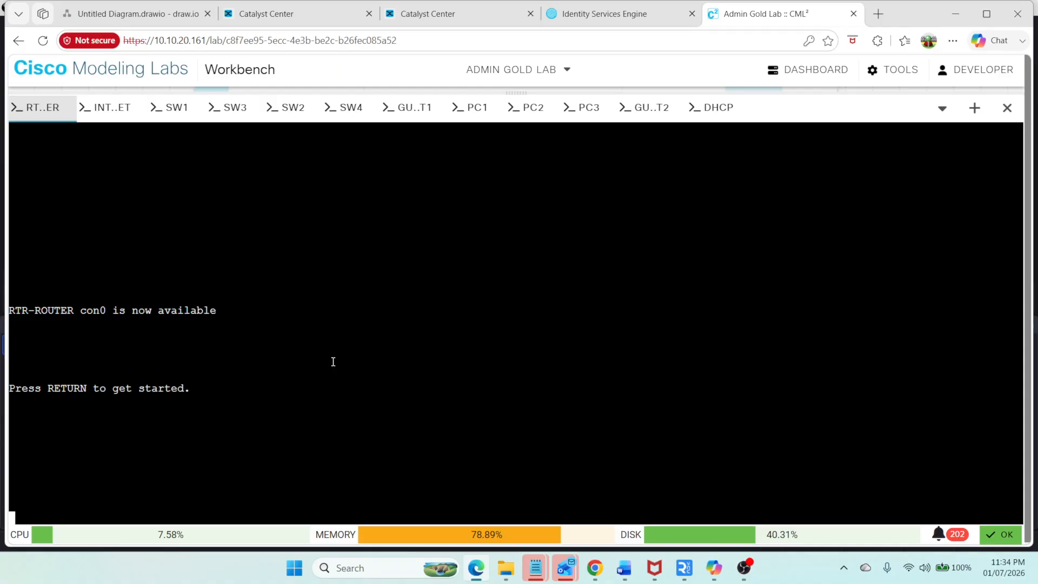
key(Return)
text(en)
key(Tab)
key(Return)
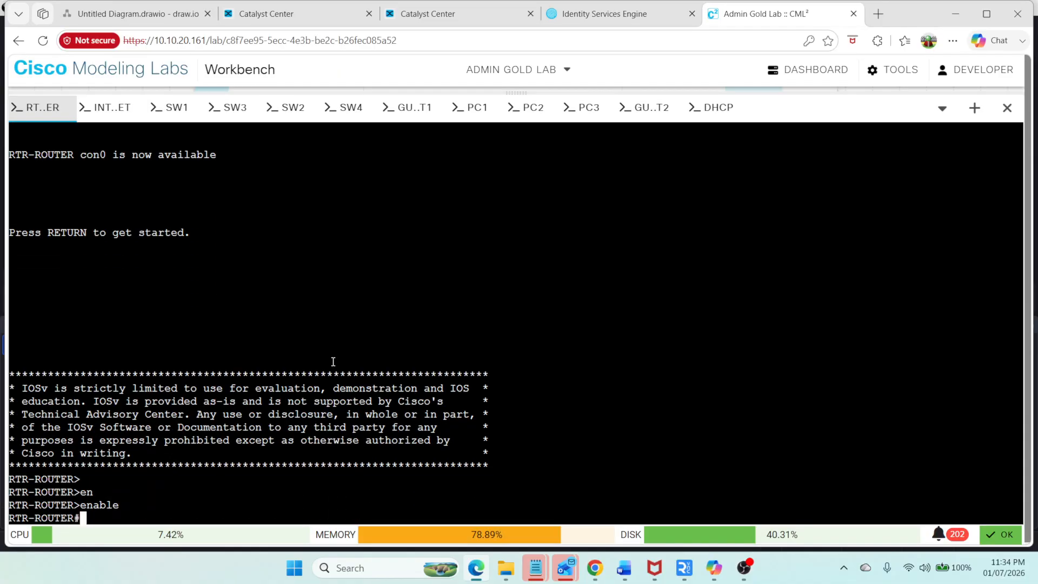
text(sh ip int br )
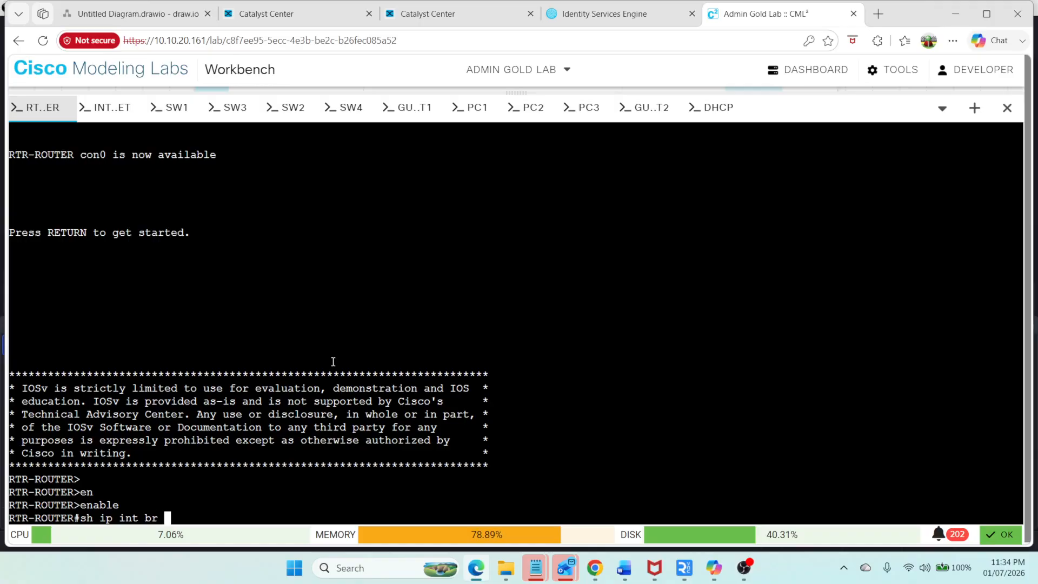
text(| ex un)
key(Return)
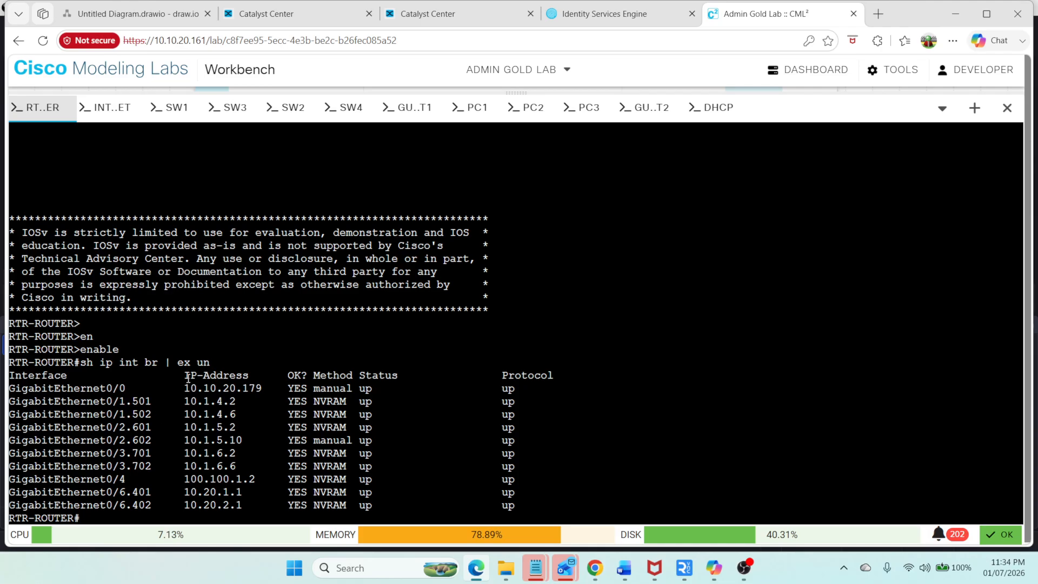
Step: Check the network diagram, then open the Warsan fabric site from the SD-Access fabric sites list
click(138, 14)
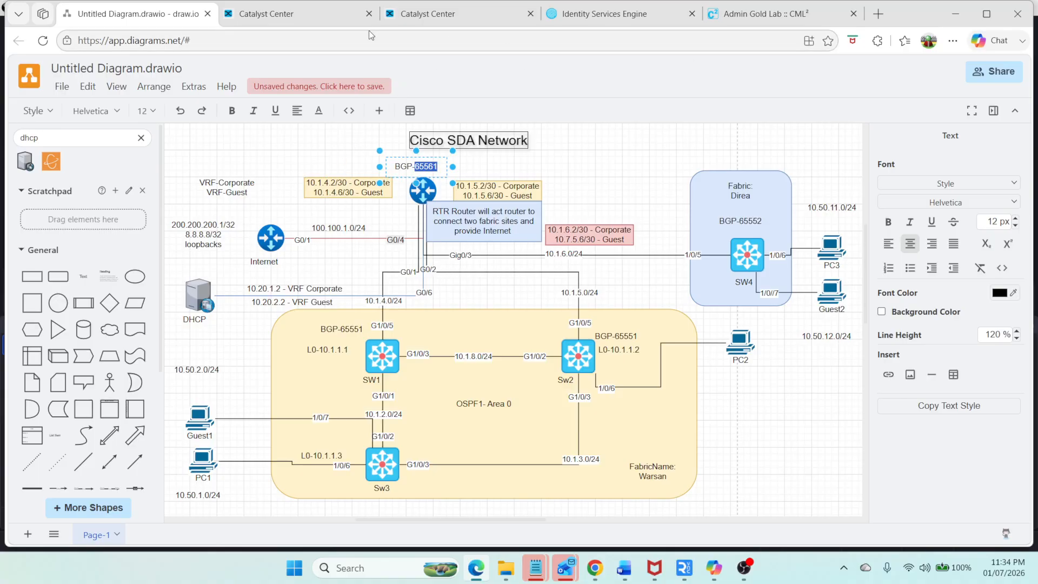
click(265, 21)
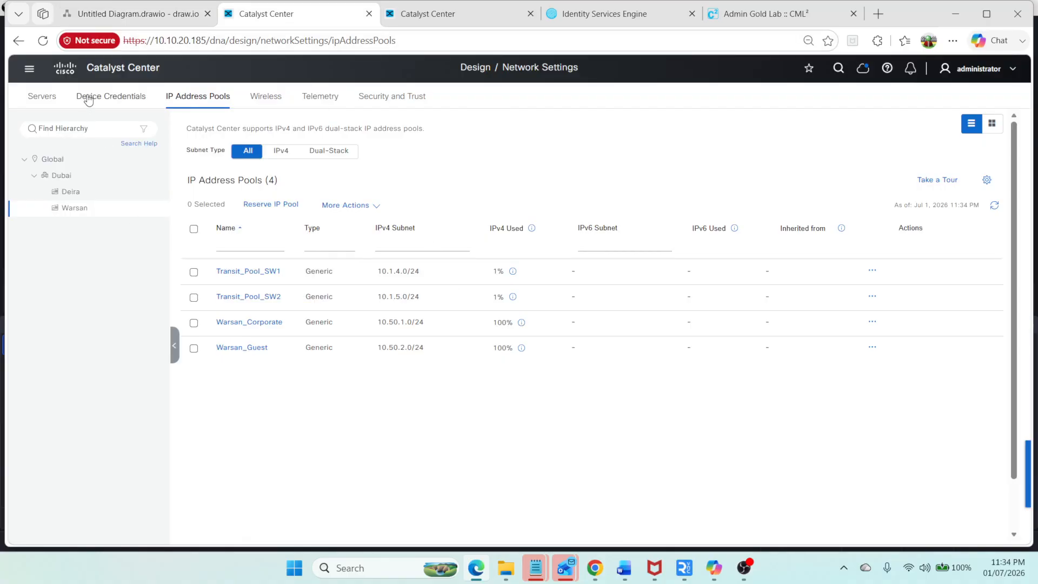
click(29, 69)
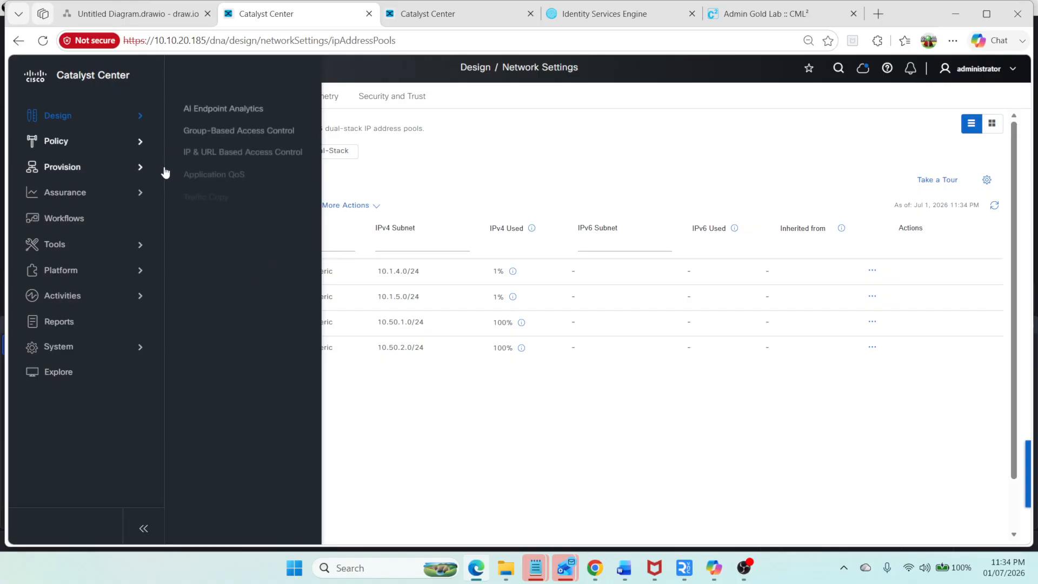
mouse_move(139, 176)
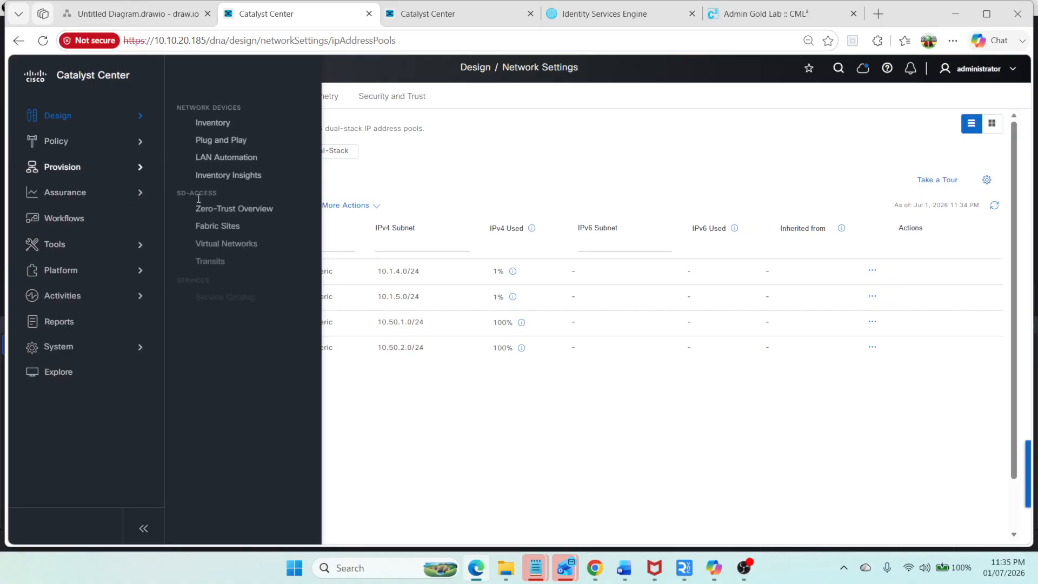
click(216, 225)
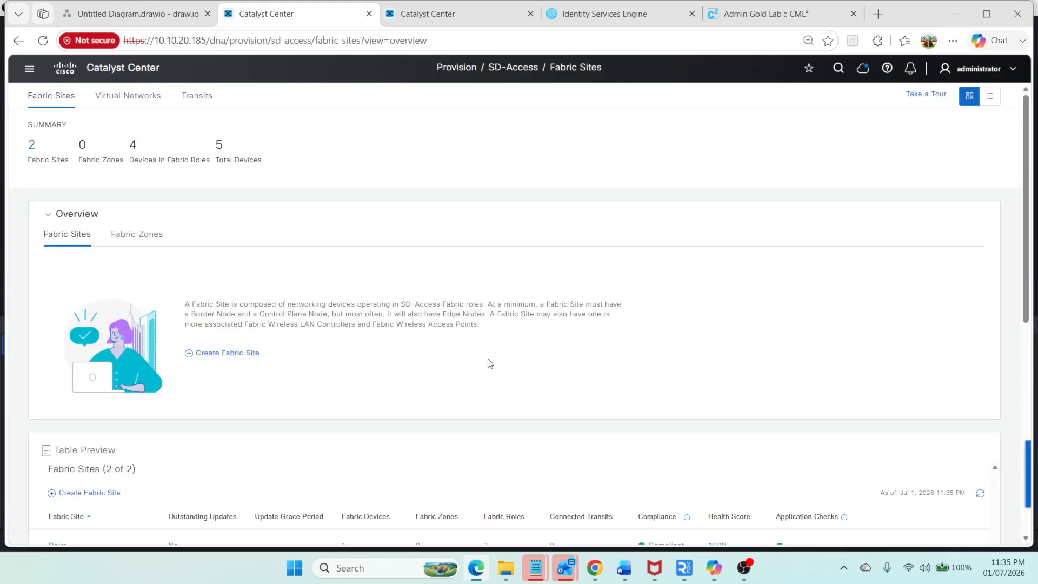
scroll(139, 482, down, 3)
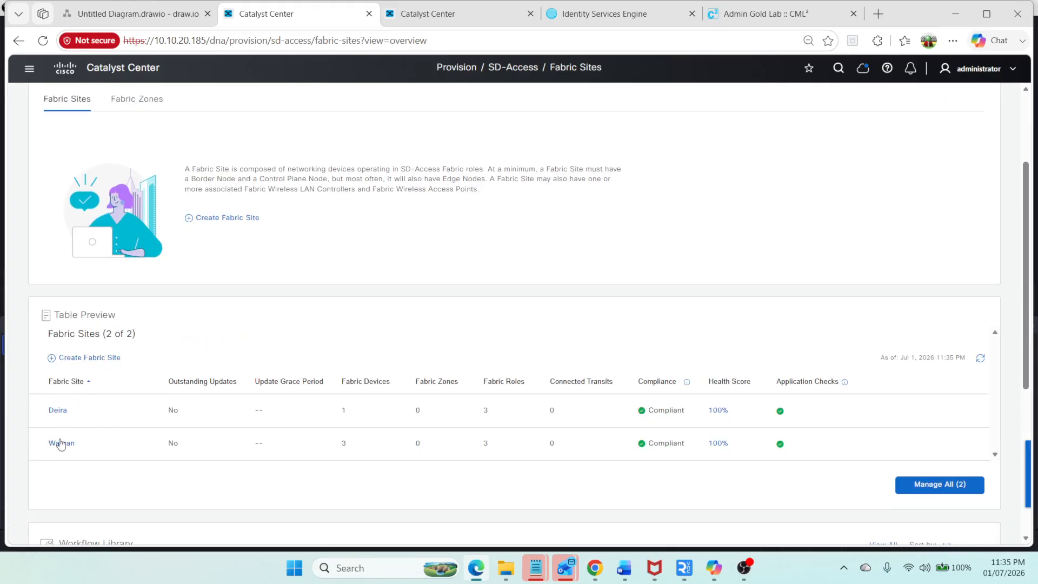
click(60, 445)
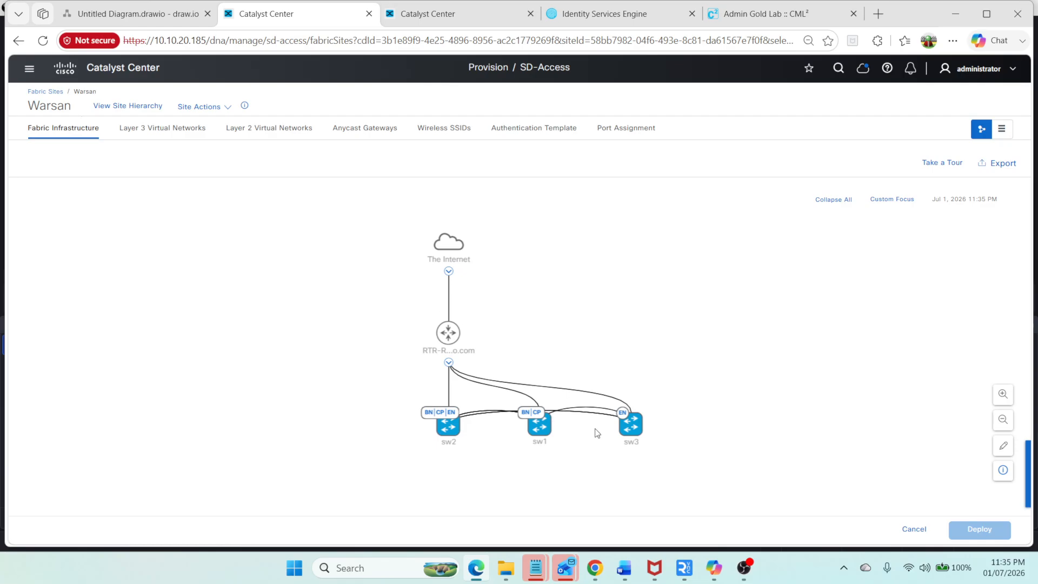
Step: Configure sw1's border node by adding the IP-Base-Transit and selecting the Transit_Pool_SW1 (10.1.4.0/24) IP pool
click(535, 426)
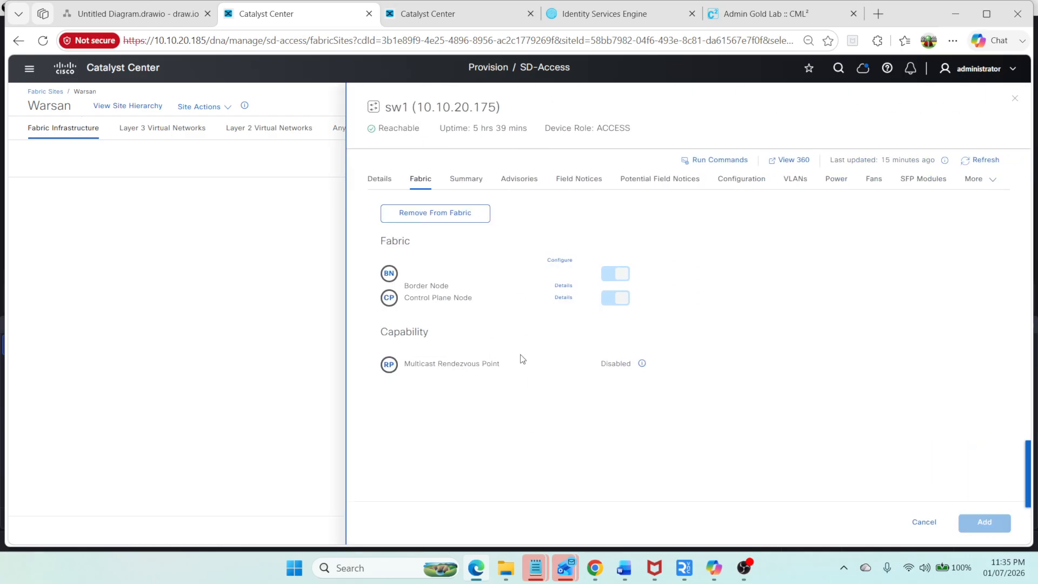
click(560, 260)
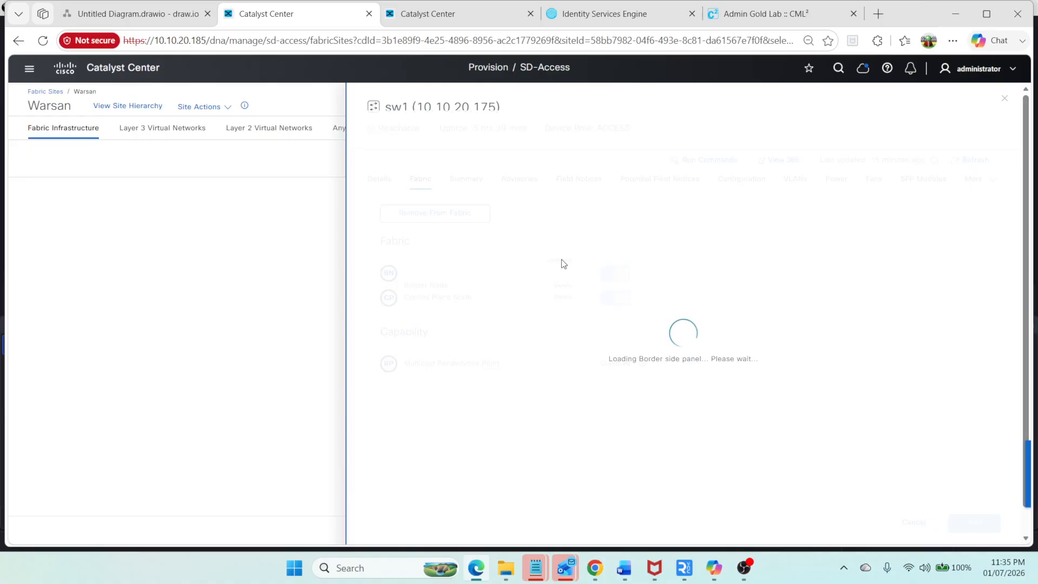
click(372, 356)
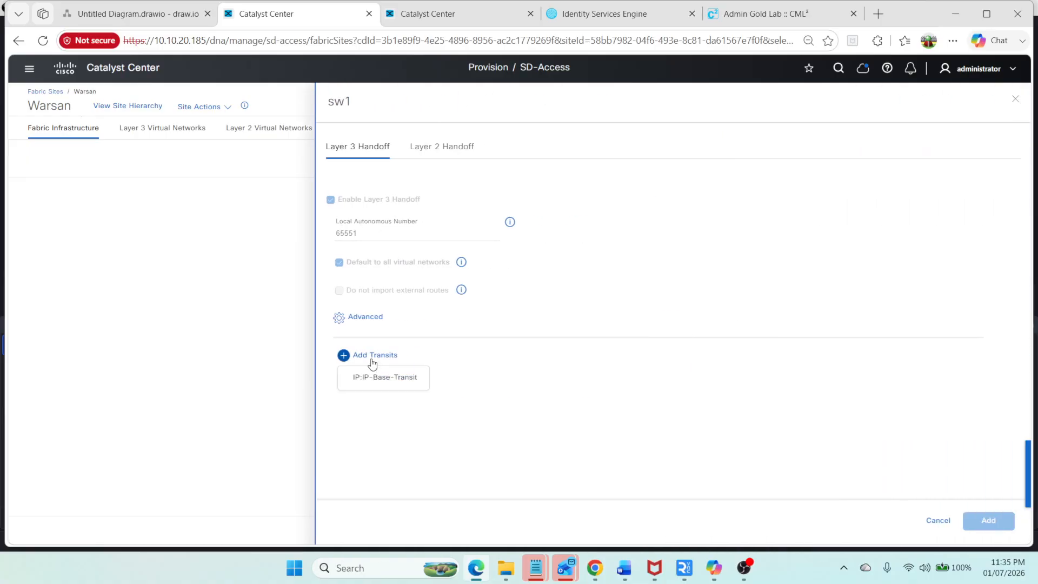
click(375, 379)
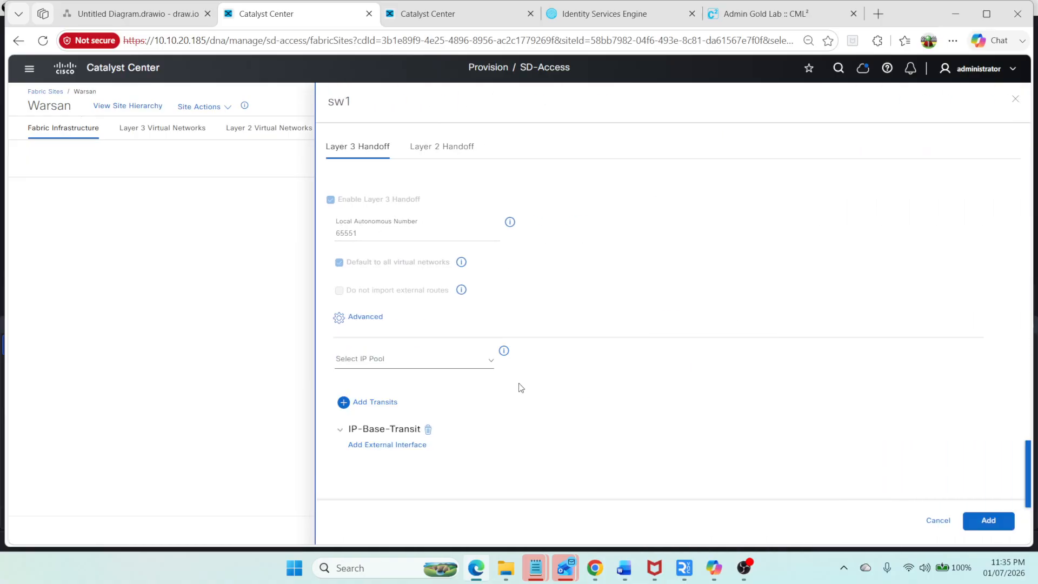
click(470, 368)
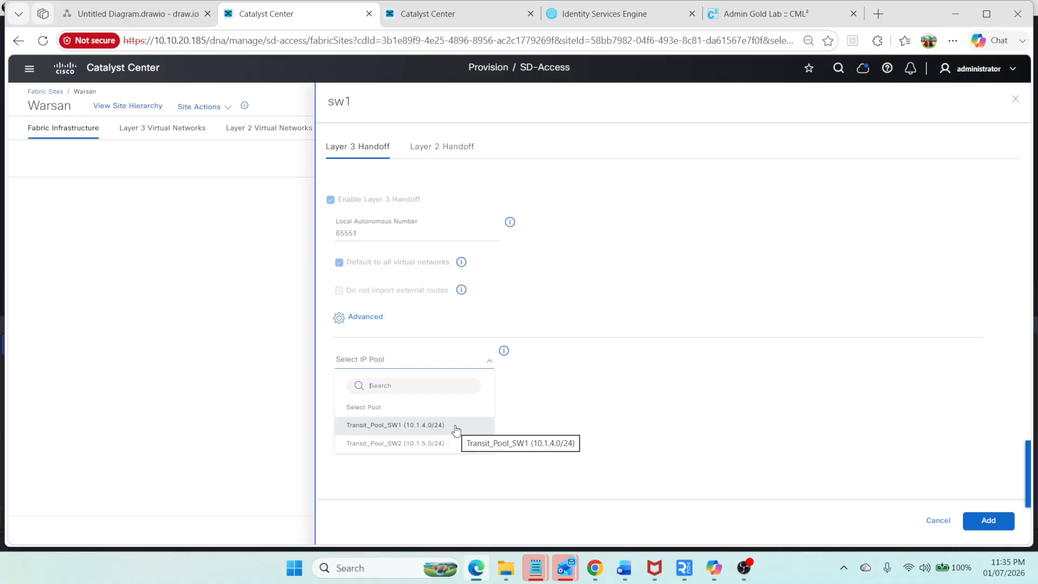
click(455, 426)
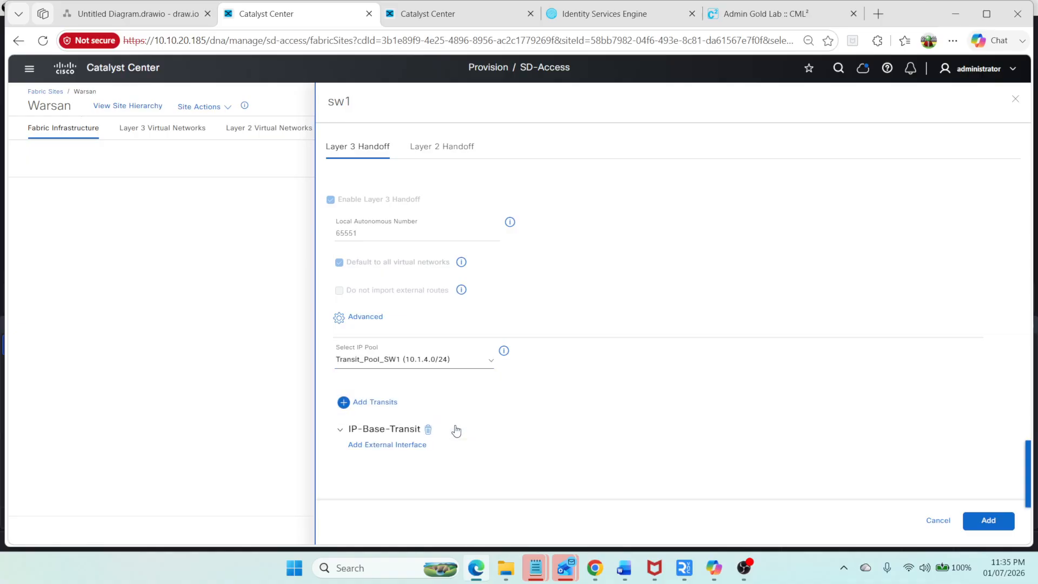
Step: Add external interface GigabitEthernet1/0/5 to the transit with the description Uplink-RTR
click(417, 447)
click(437, 152)
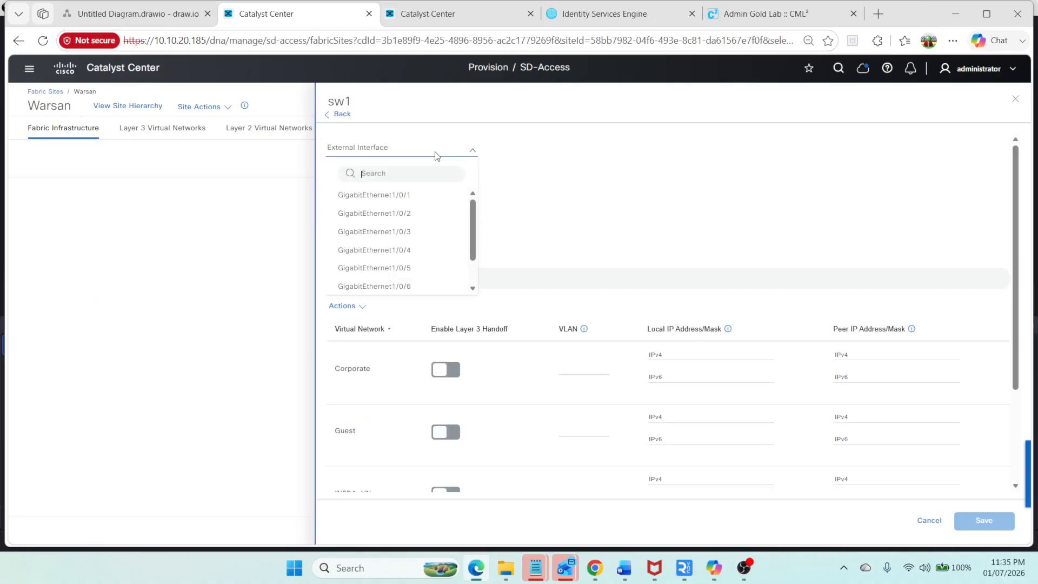
click(106, 15)
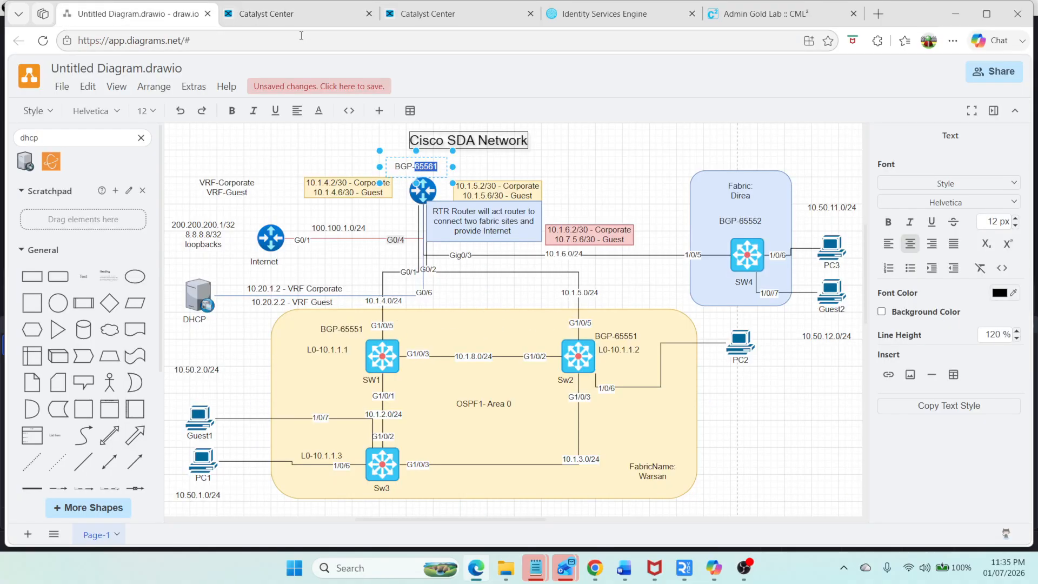
click(306, 17)
click(414, 272)
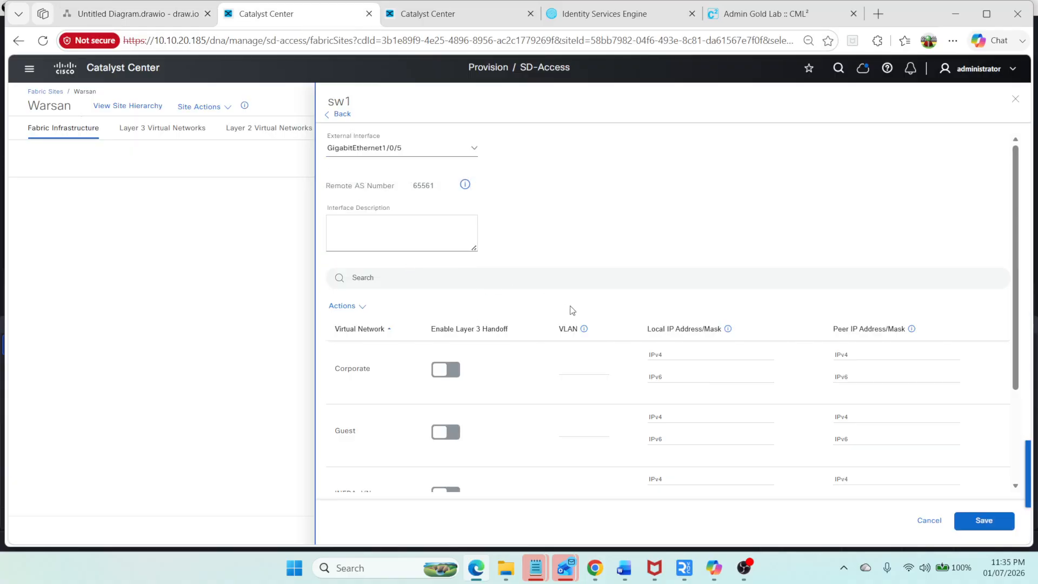
click(375, 228)
Step: Enable Layer 3 handoff for the Corporate and Guest virtual networks, then save and add the sw1 border settings
click(454, 372)
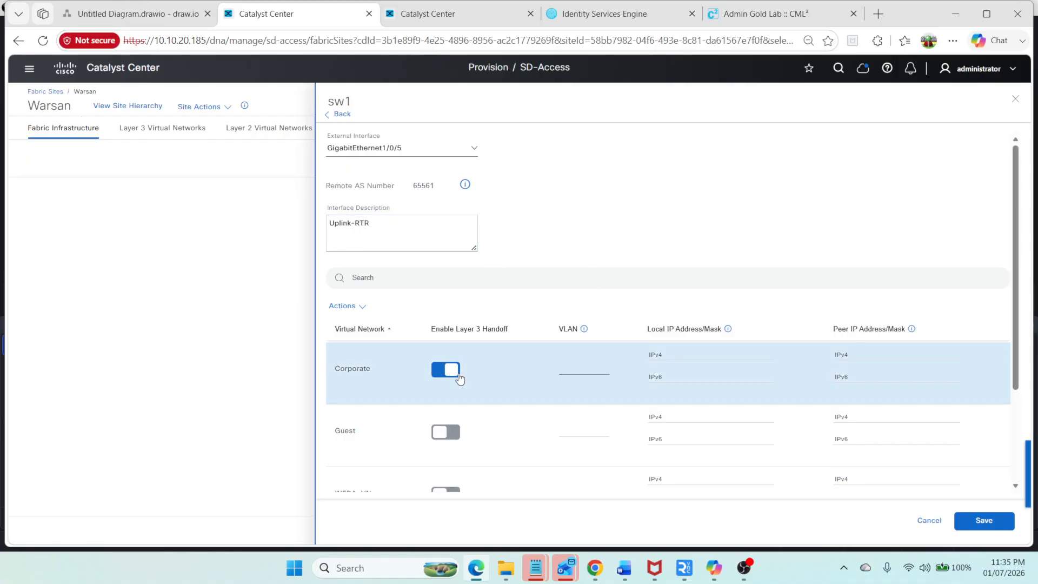
click(456, 431)
scroll(439, 393, down, 2)
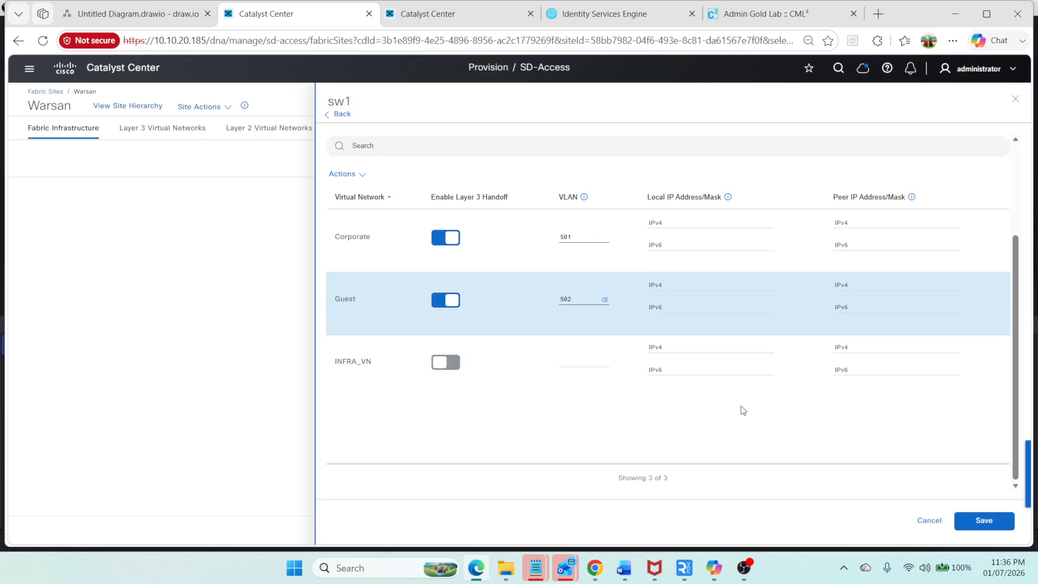
click(982, 521)
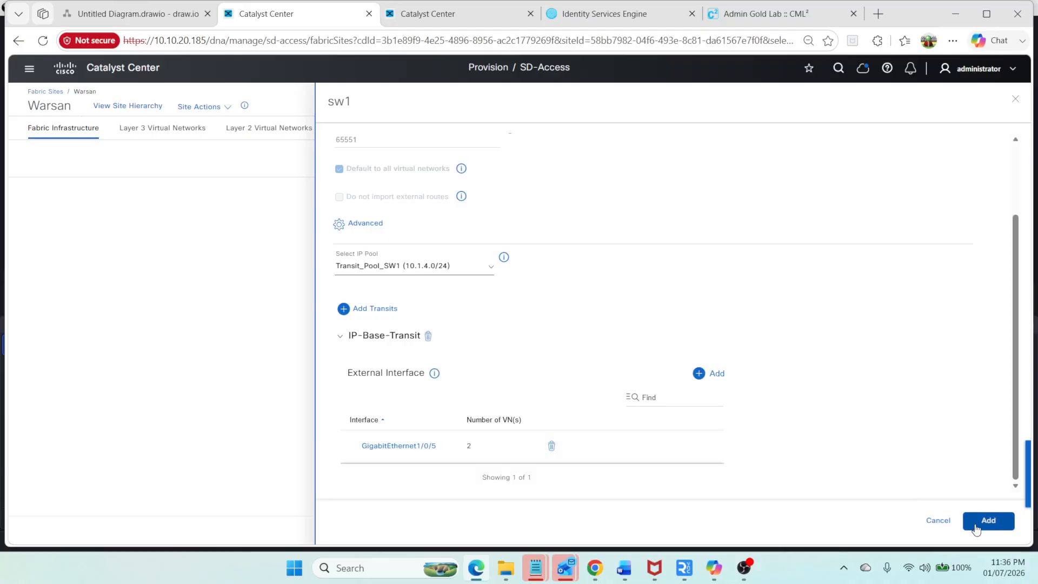
click(984, 521)
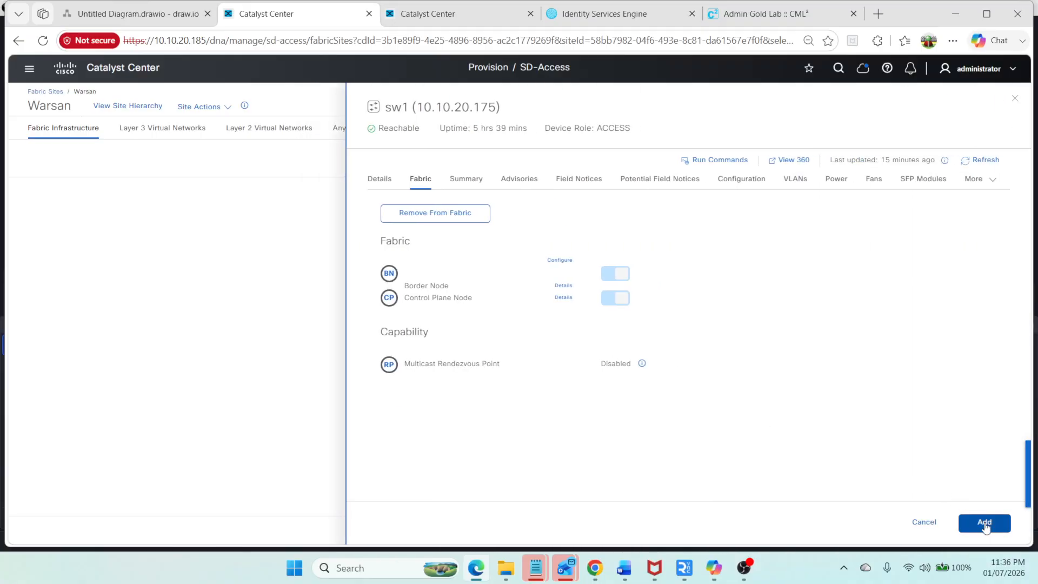
click(983, 521)
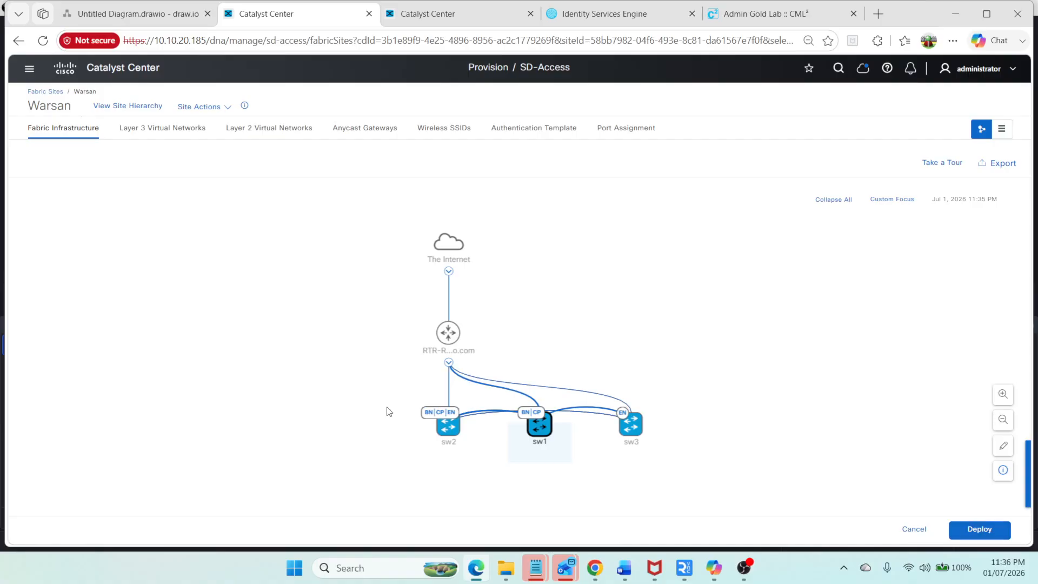
Step: Deploy the Warsan fabric modifications using the Preview and Deploy option
click(453, 427)
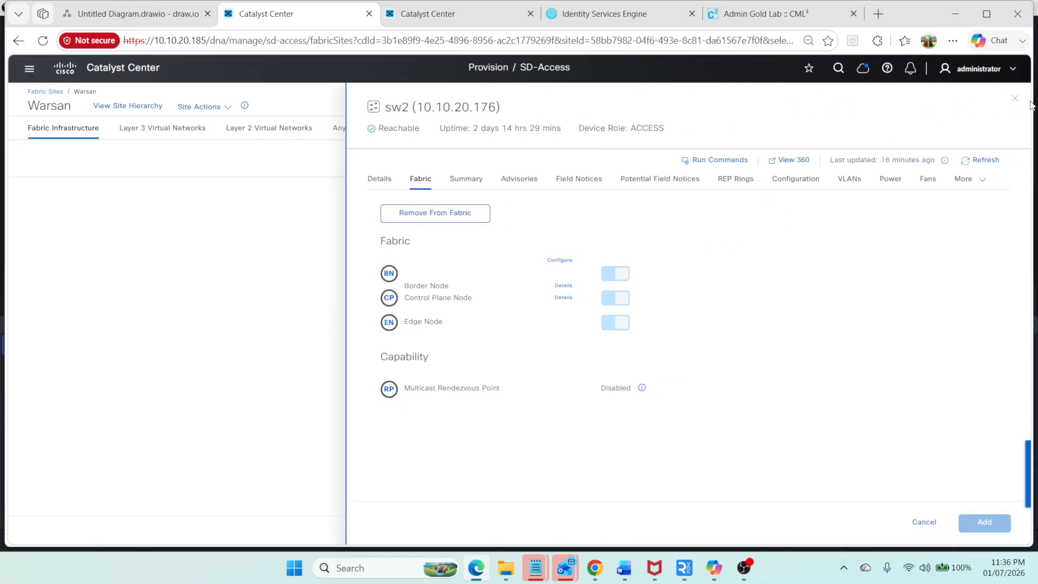
click(1016, 102)
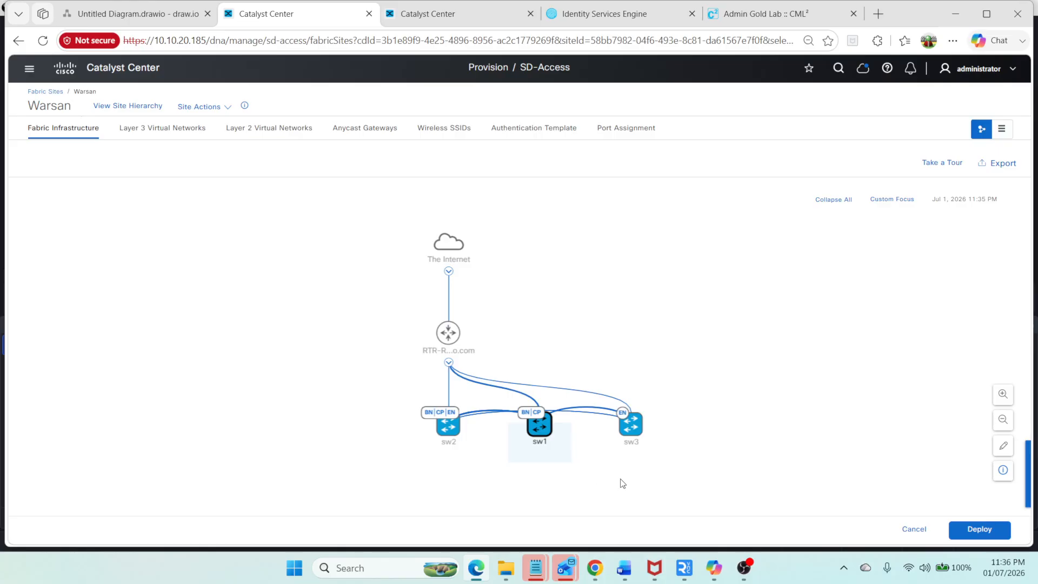
click(979, 530)
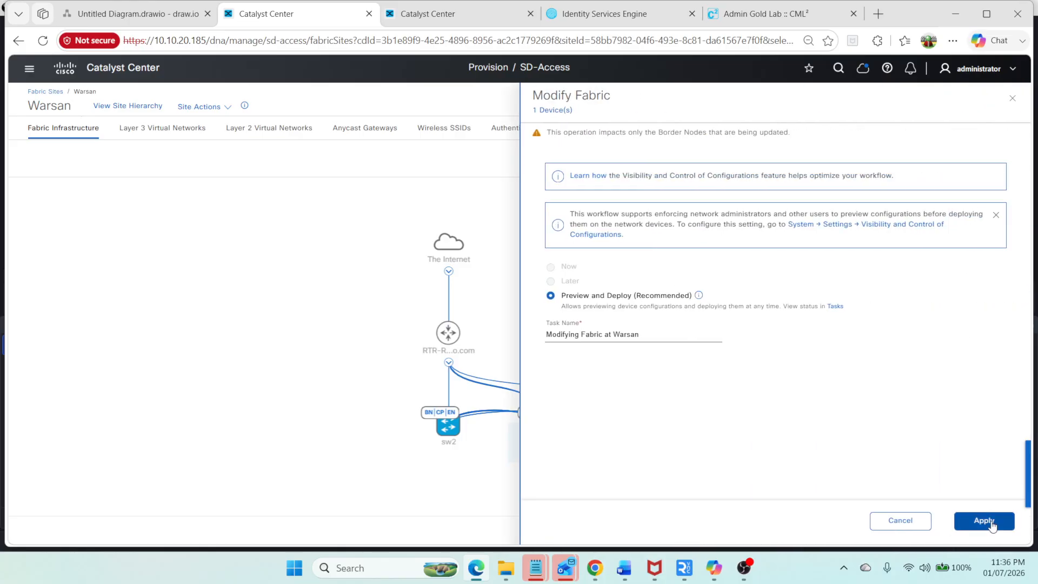
click(988, 522)
Step: Review the generated configuration for sw1 and sw2 against the router's interface IPs, then deploy it now
click(991, 525)
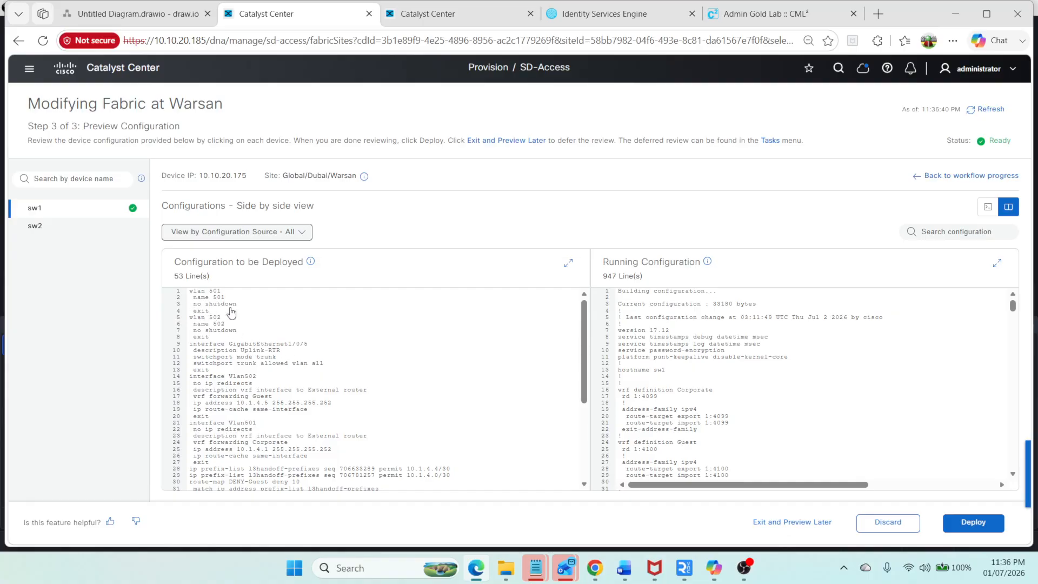
scroll(233, 357, down, 1)
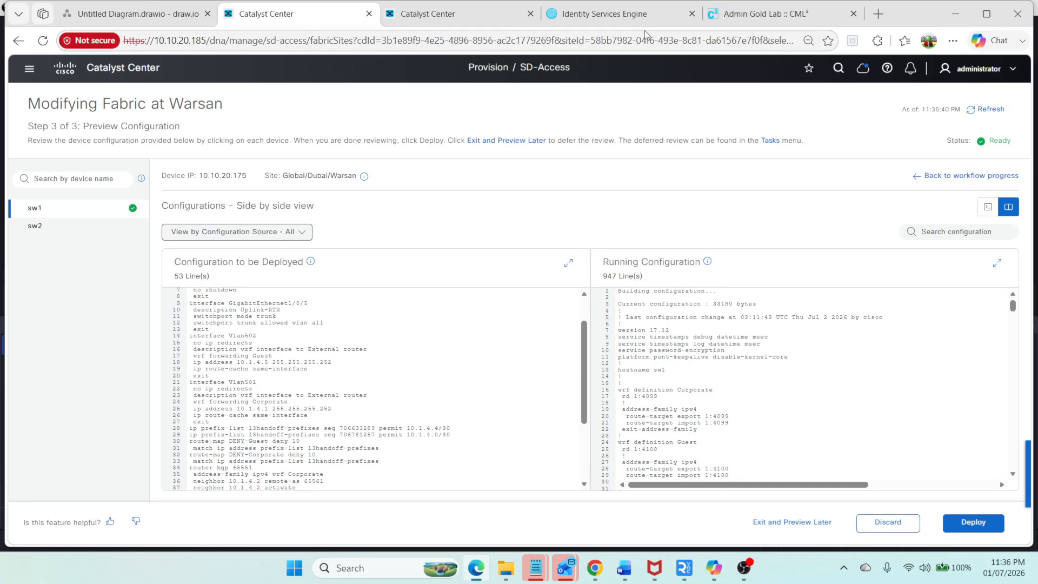
click(762, 13)
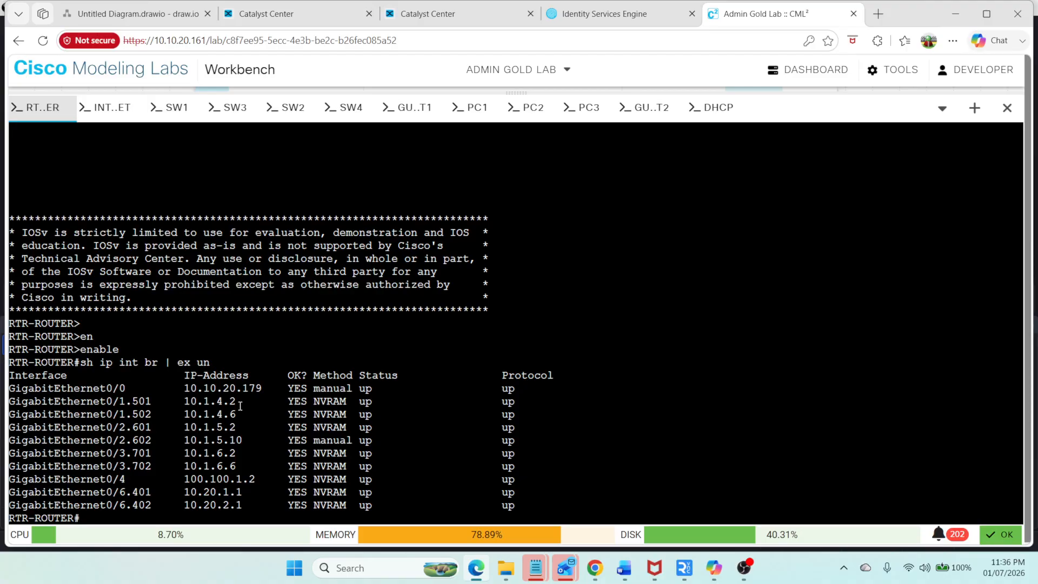
drag(238, 403, 184, 414)
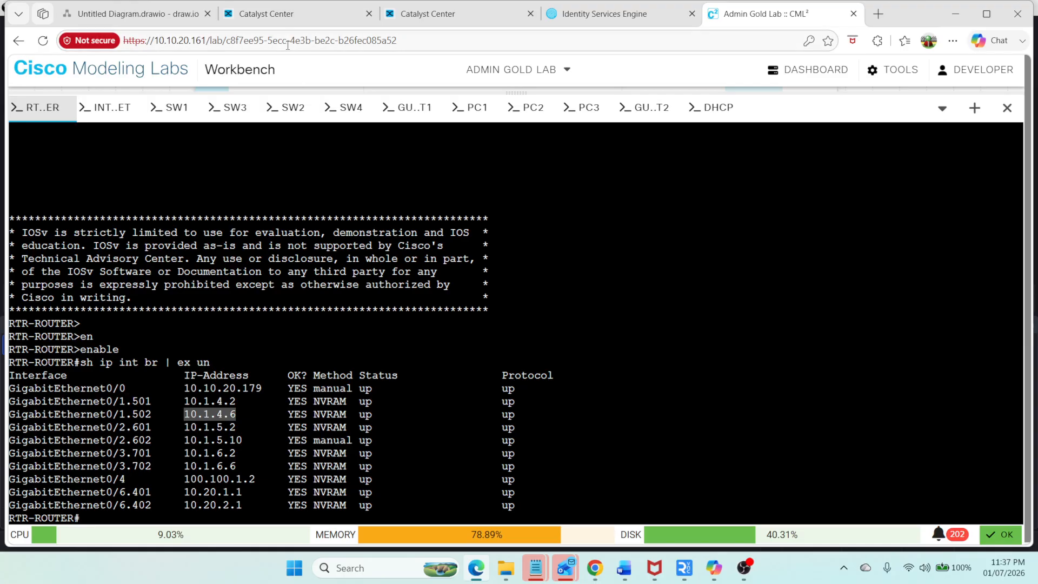
click(277, 16)
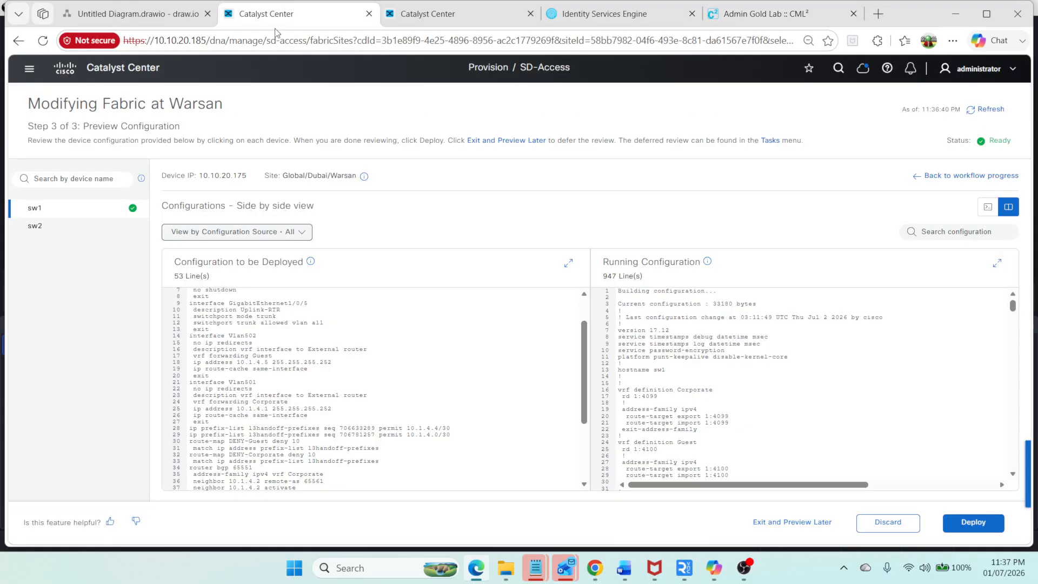
click(332, 368)
scroll(357, 431, down, 2)
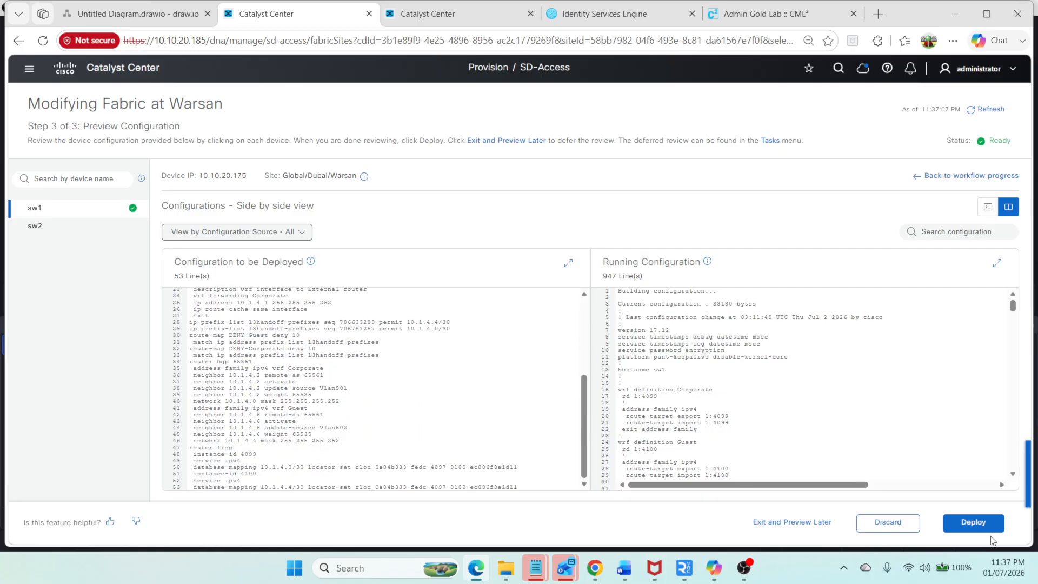
click(70, 226)
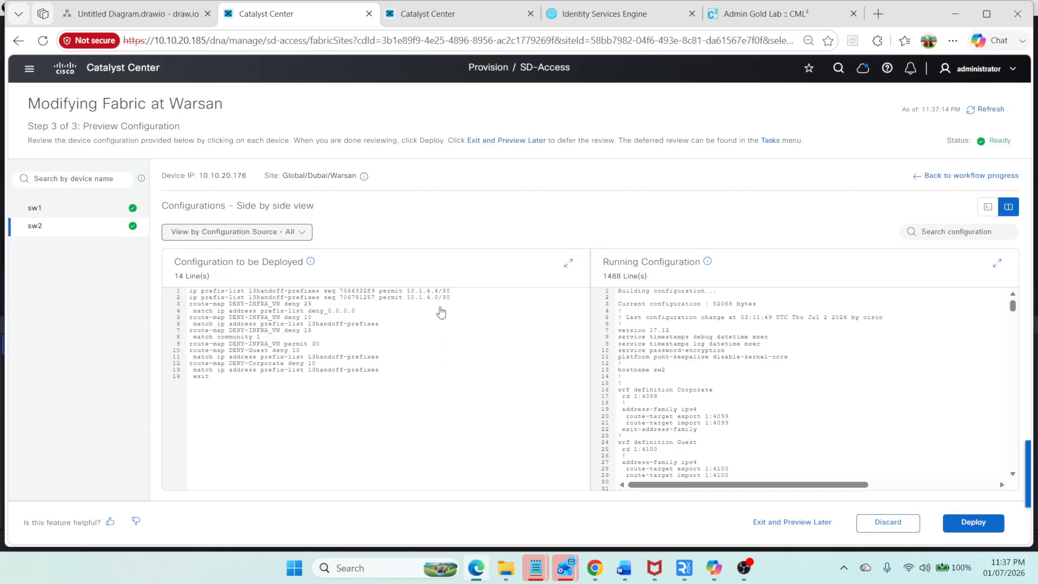
click(973, 523)
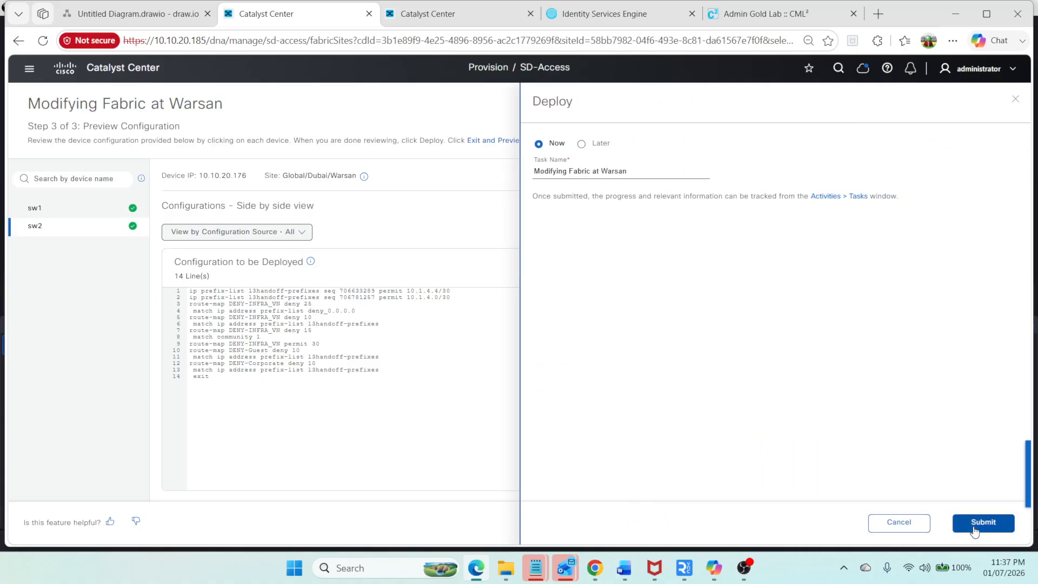
click(974, 527)
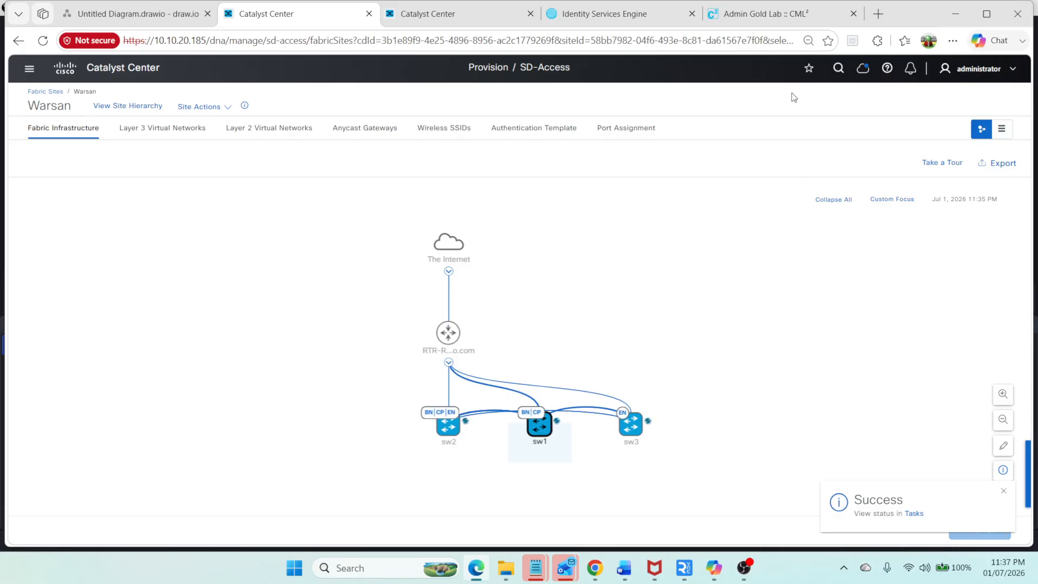
Step: In the SW1 console, display the BGP section of the running configuration and page through it
click(749, 26)
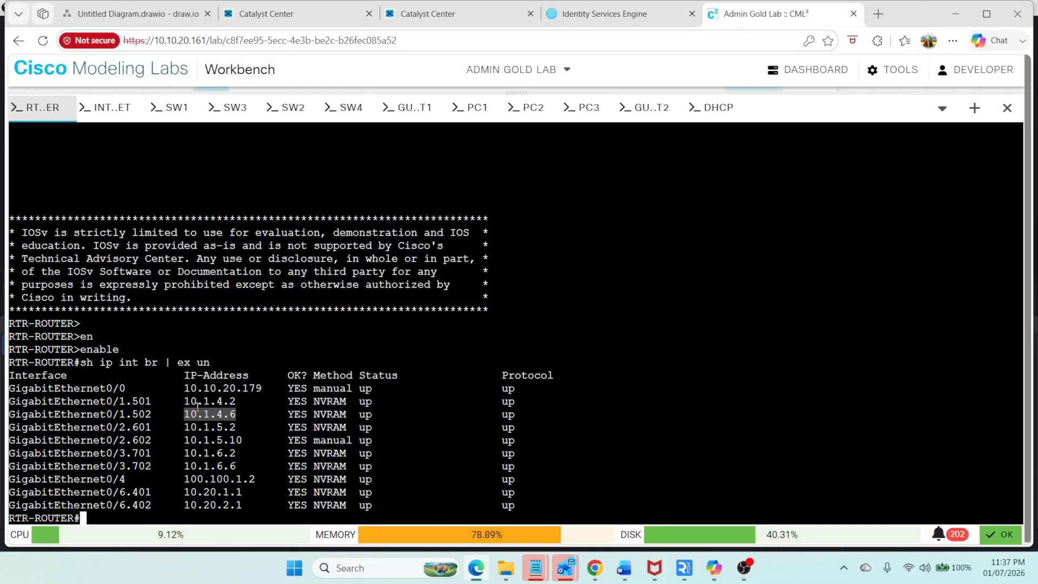
click(176, 108)
text(sh run)
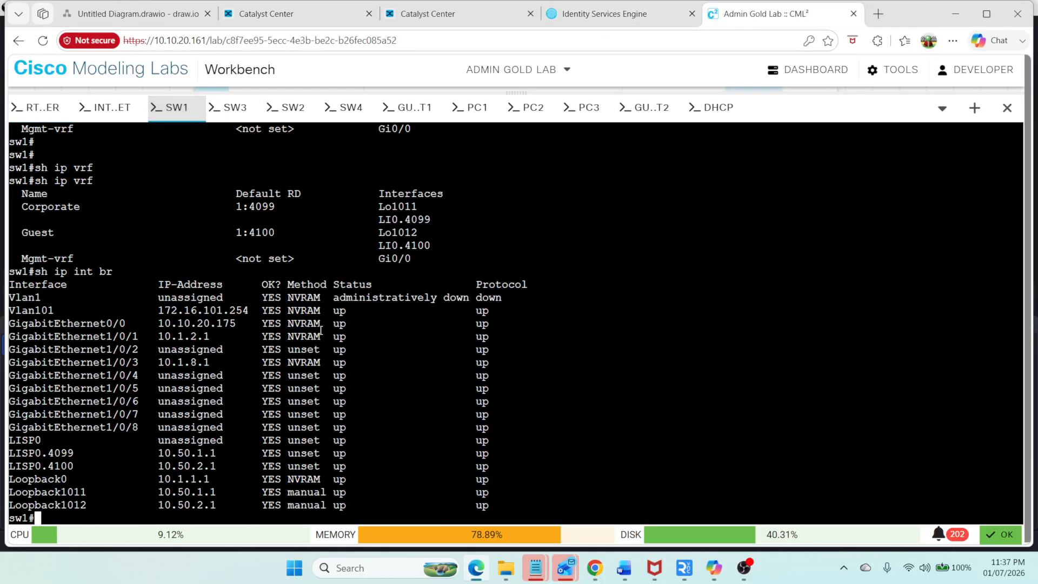
key(Tab)
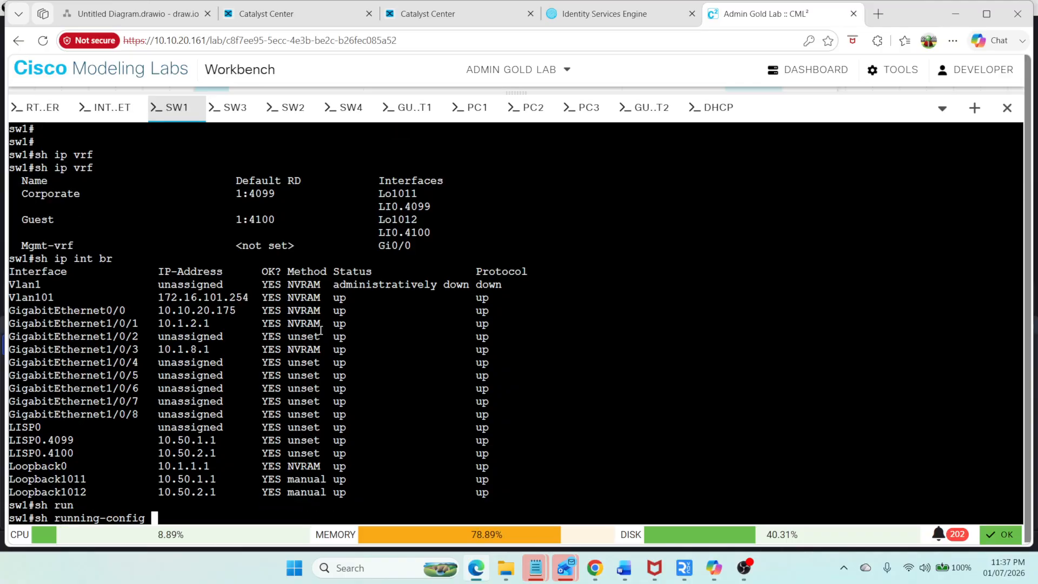
text(| sec router bg)
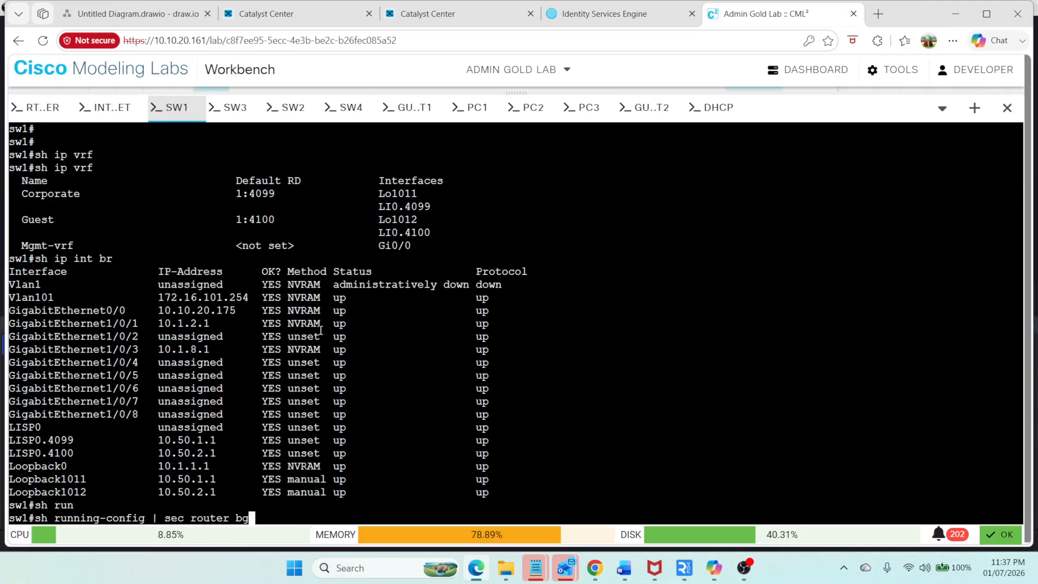
text(p)
key(Return)
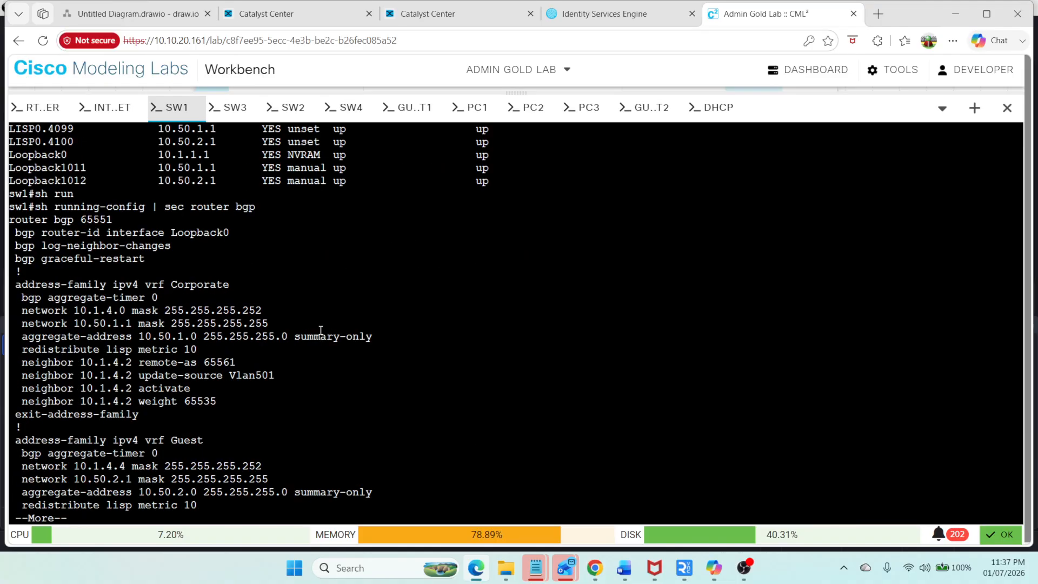
key(Return)
key(Return)
key(Return)
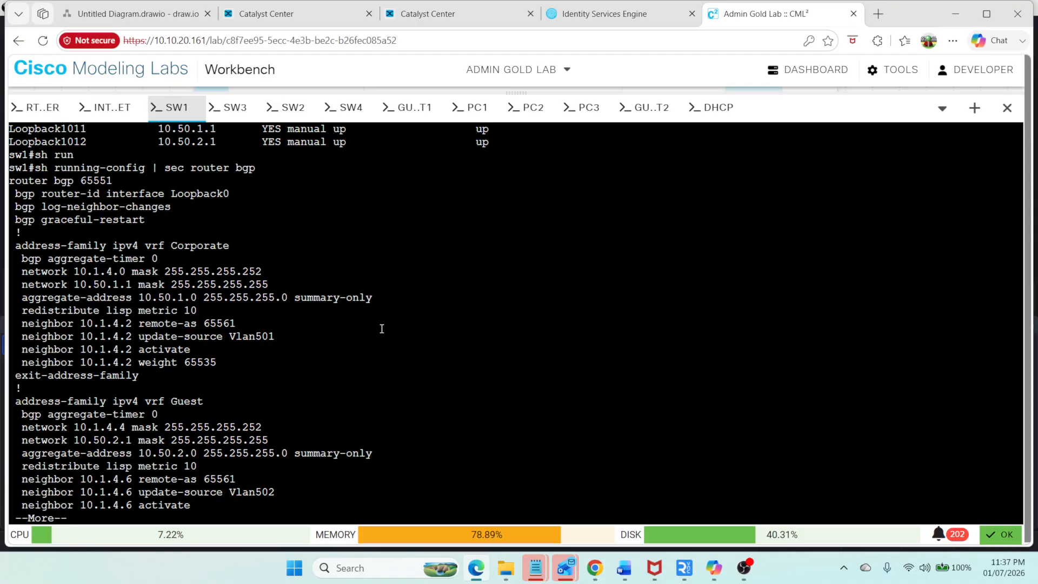
key(Return)
key(Return)
key(Return)
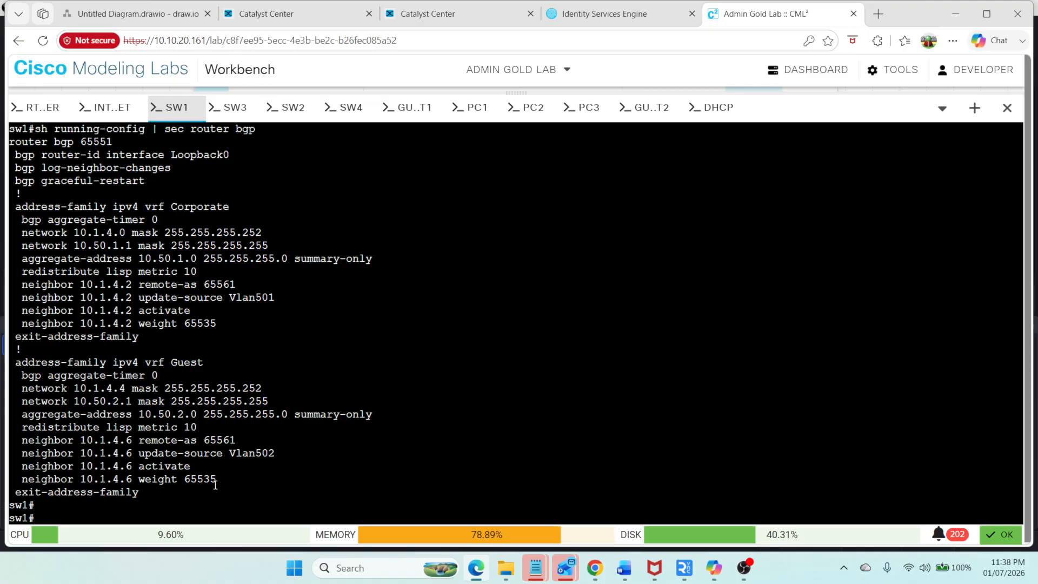
Step: Switch to the router console and list its VRFs after trying a BGP VRF show command
drag(225, 479, 15, 400)
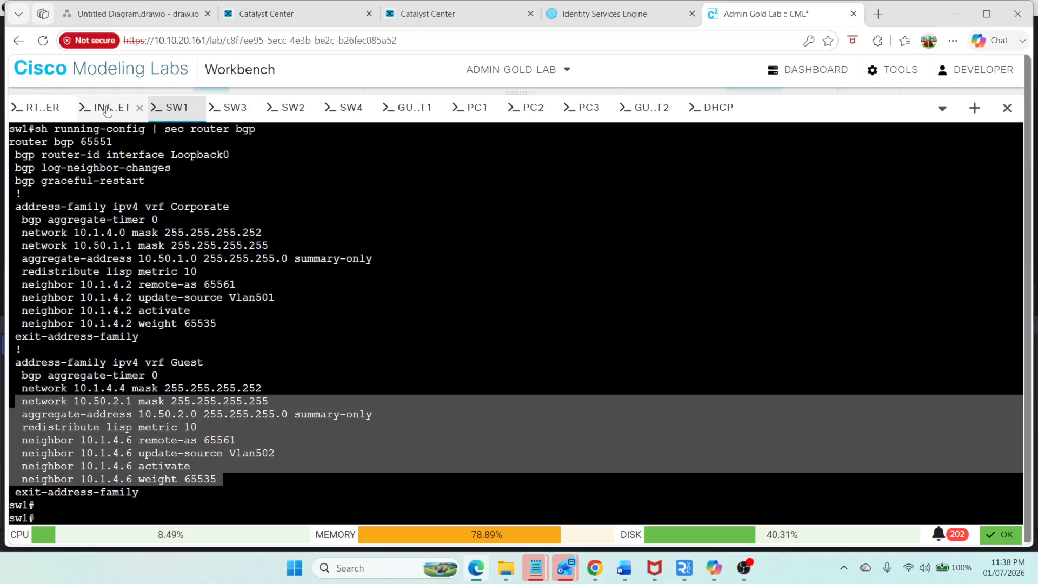
click(35, 108)
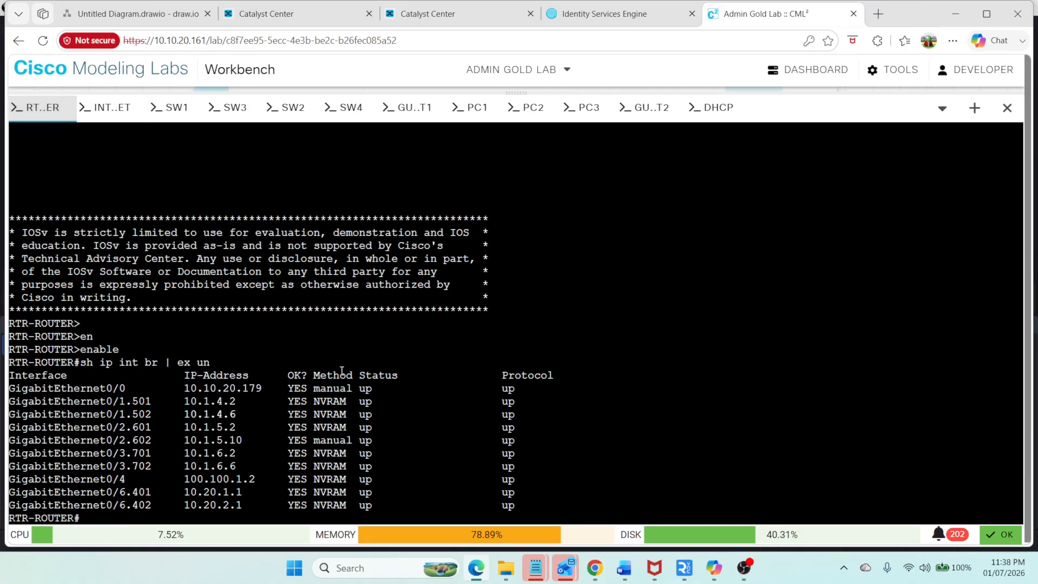
text(sh bg)
key(Tab)
text(vr)
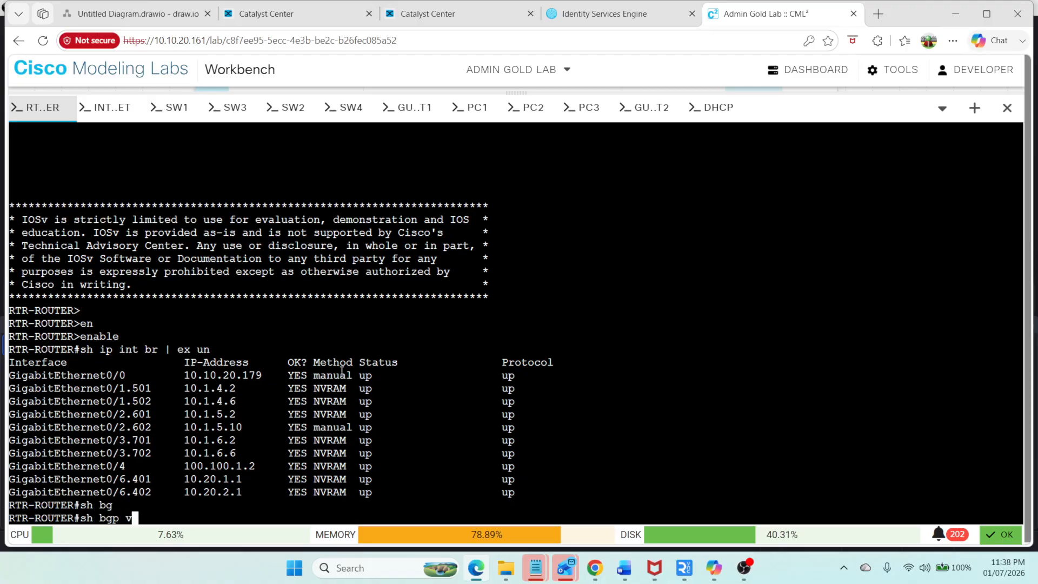
key(Tab)
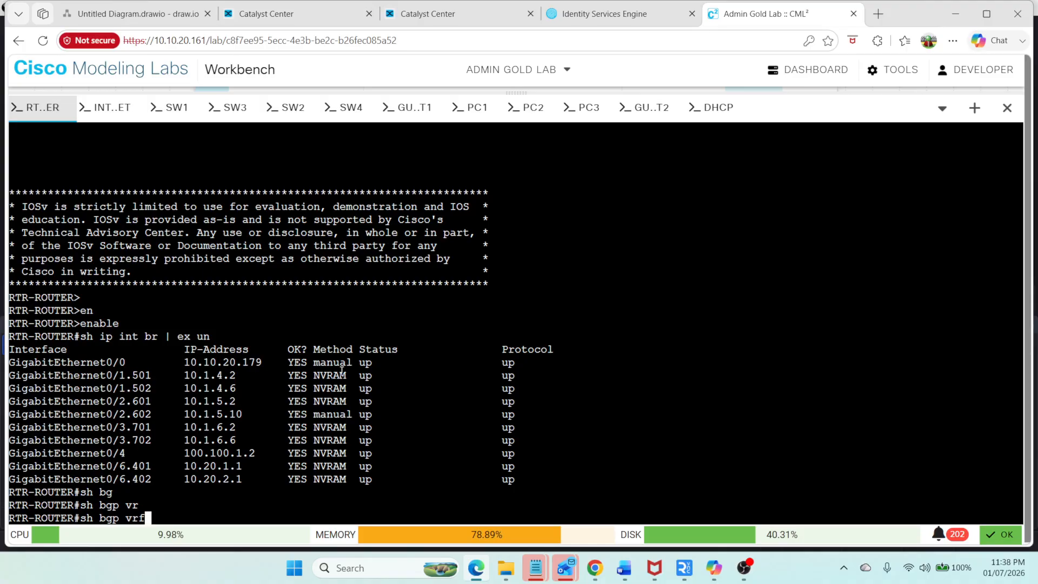
key(BackSpace)
key(BackSpace)
key(BackSpace)
key(BackSpace)
key(BackSpace)
key(BackSpace)
key(BackSpace)
key(BackSpace)
key(BackSpace)
key(BackSpace)
text(sh ip)
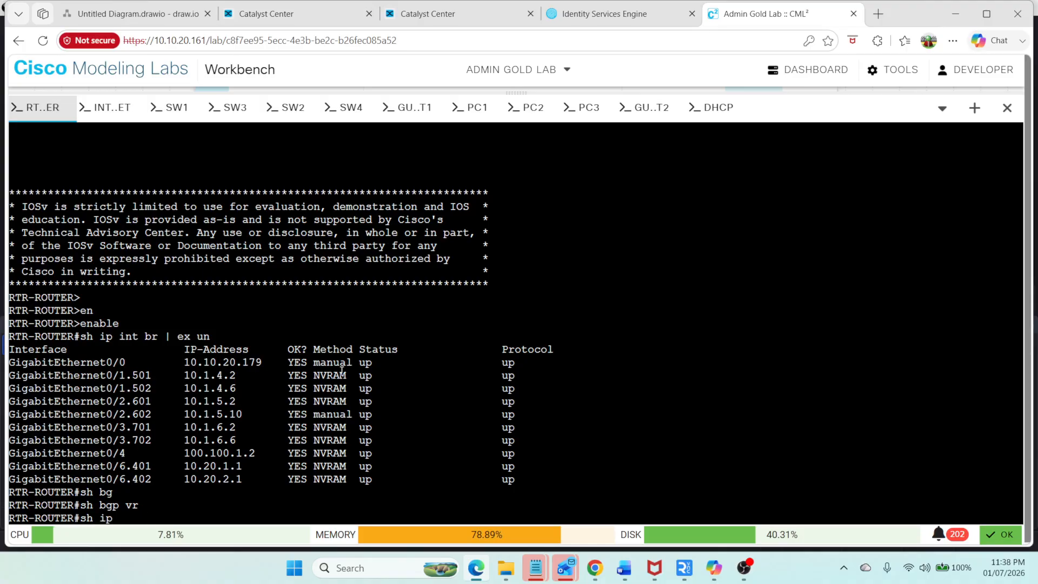
key(BackSpace)
key(BackSpace)
key(BackSpace)
key(BackSpace)
key(BackSpace)
key(BackSpace)
text(sh ip vrf)
key(Return)
Step: Show the BGP summary for all address families of VRF Corporate-Cust1001, copying the VRF name from the list
text(s)
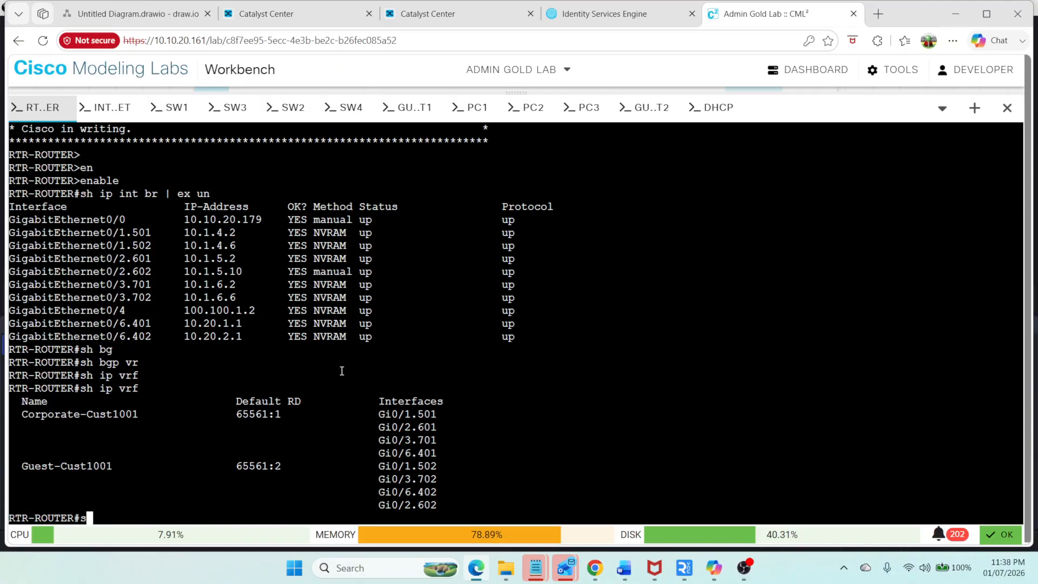
text(h bg)
key(Return)
text(sh bgp )
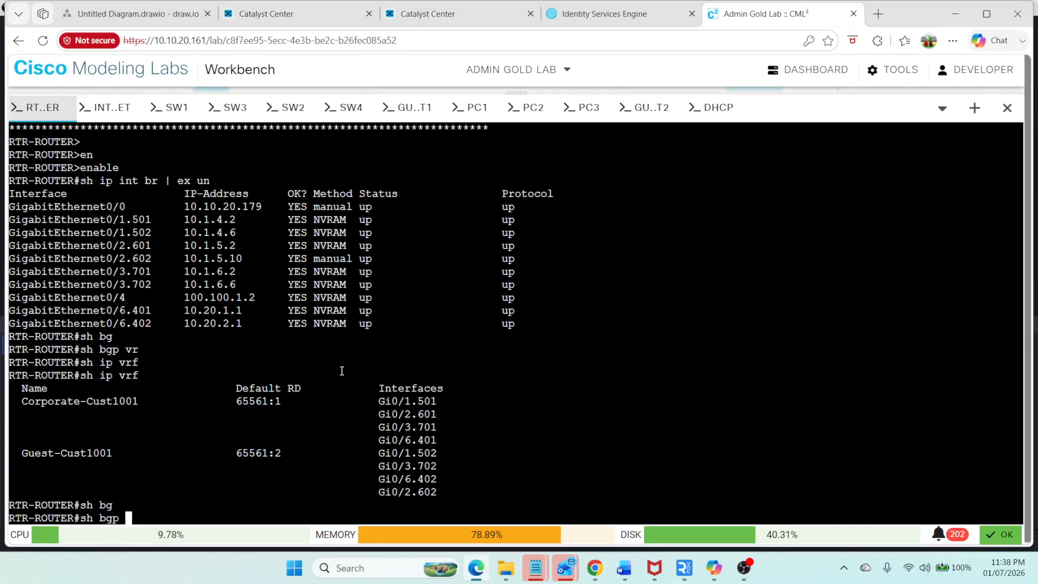
text(vr)
key(Tab)
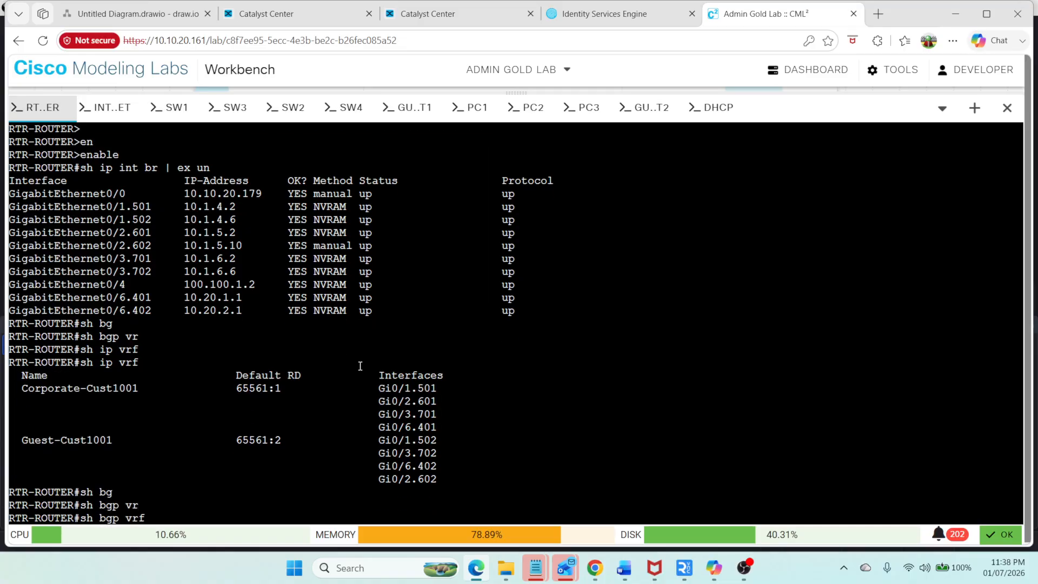
double_click(89, 388)
right_click(89, 389)
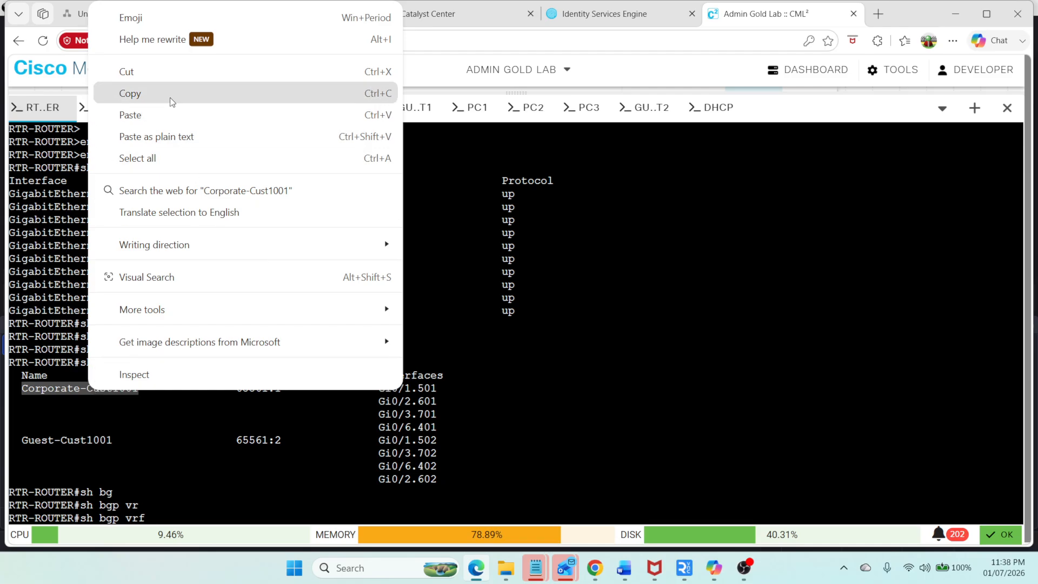
click(130, 93)
right_click(409, 270)
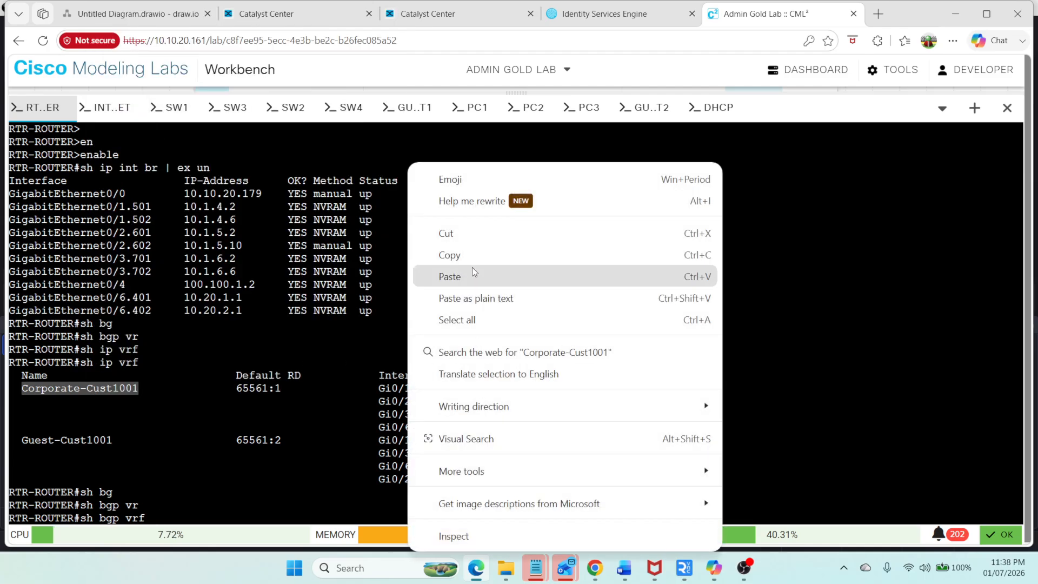
click(474, 274)
text(?)
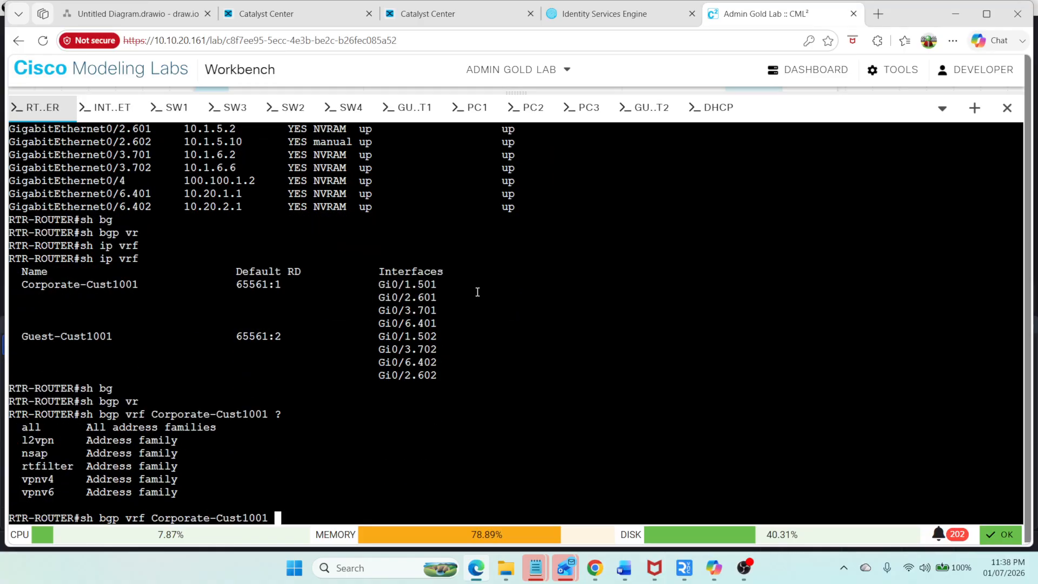
text(all)
key(Tab)
text(su)
key(Tab)
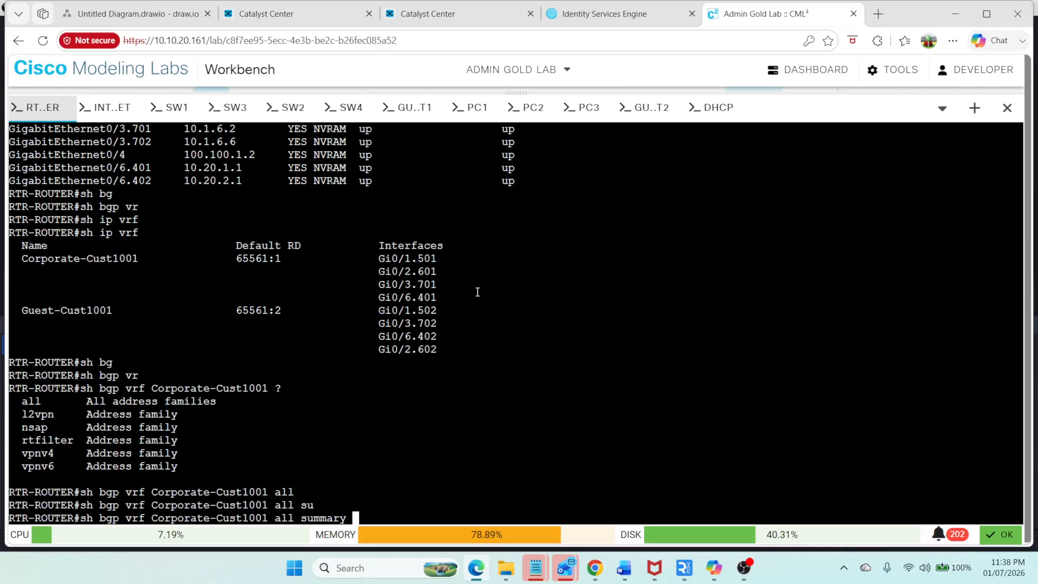
key(Return)
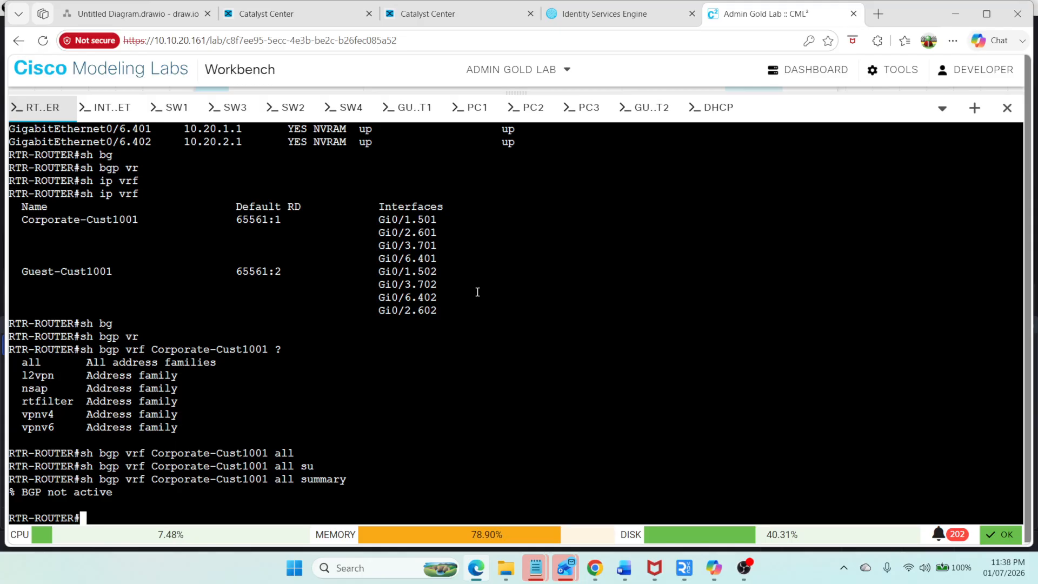
Step: Display the router's global BGP summary and the router bgp section of its running configuration
text(sh ip bg)
key(Tab)
text(s)
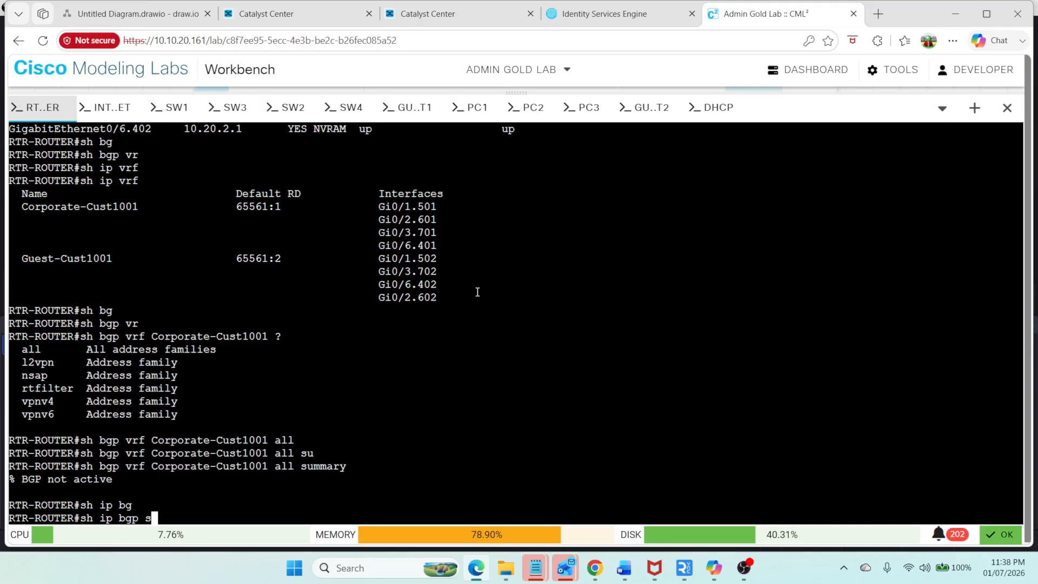
text(u)
key(Tab)
key(Return)
text(sh run)
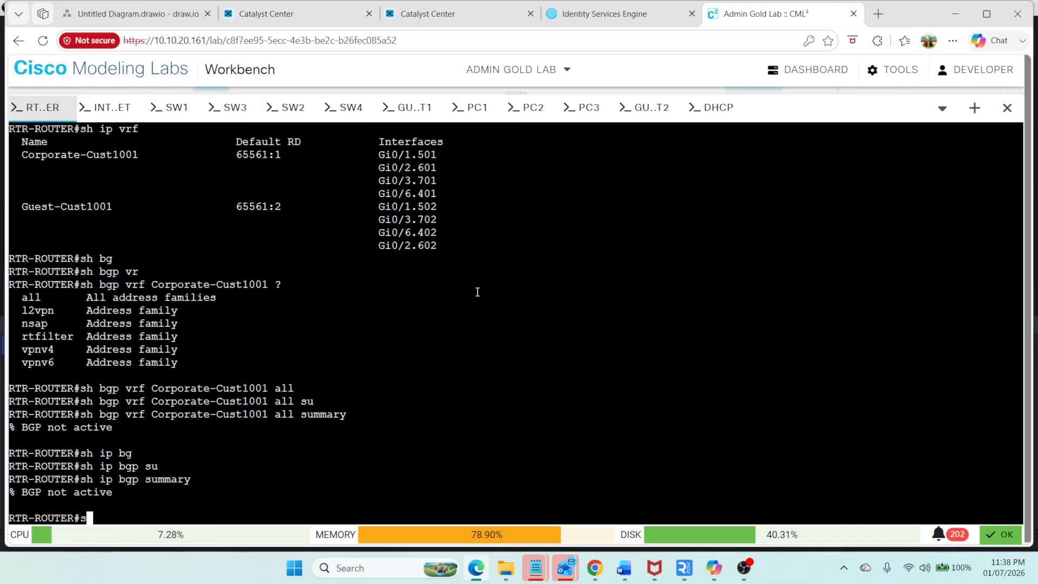
key(Tab)
text(| sec fr)
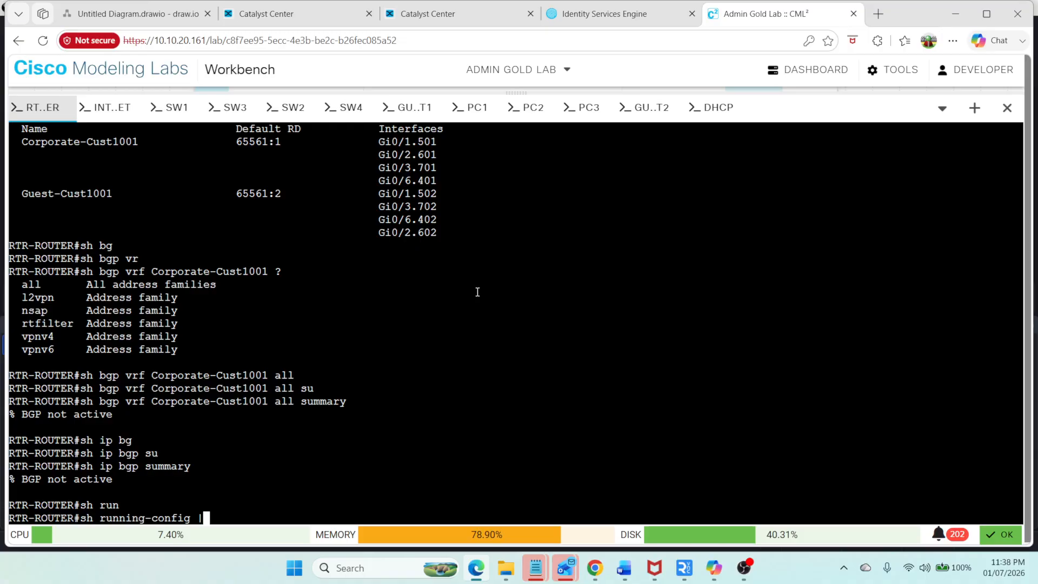
key(BackSpace)
key(BackSpace)
text(rotterbgp)
key(BackSpace)
key(BackSpace)
key(BackSpace)
text(bgp)
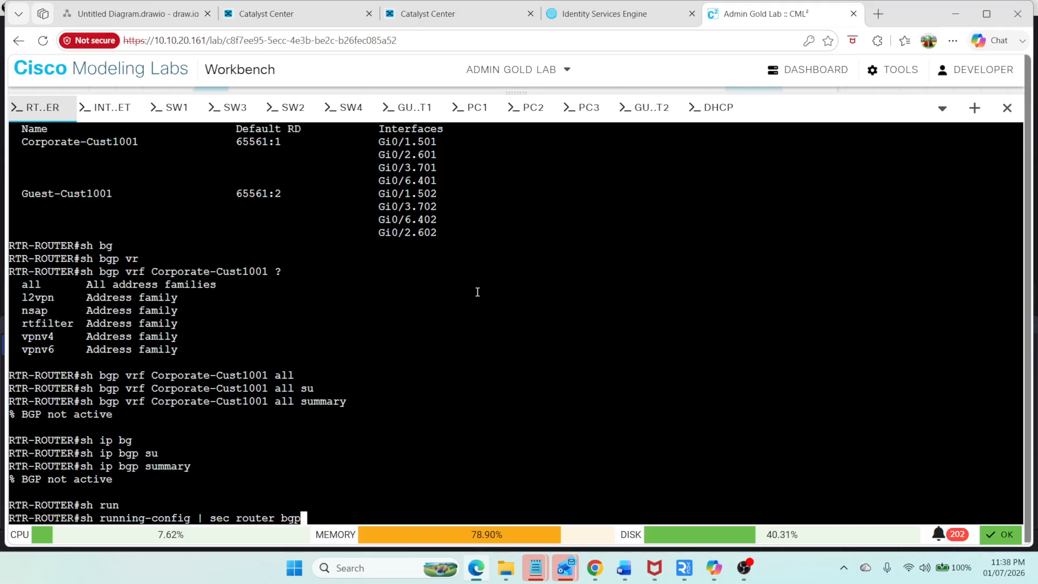
key(Return)
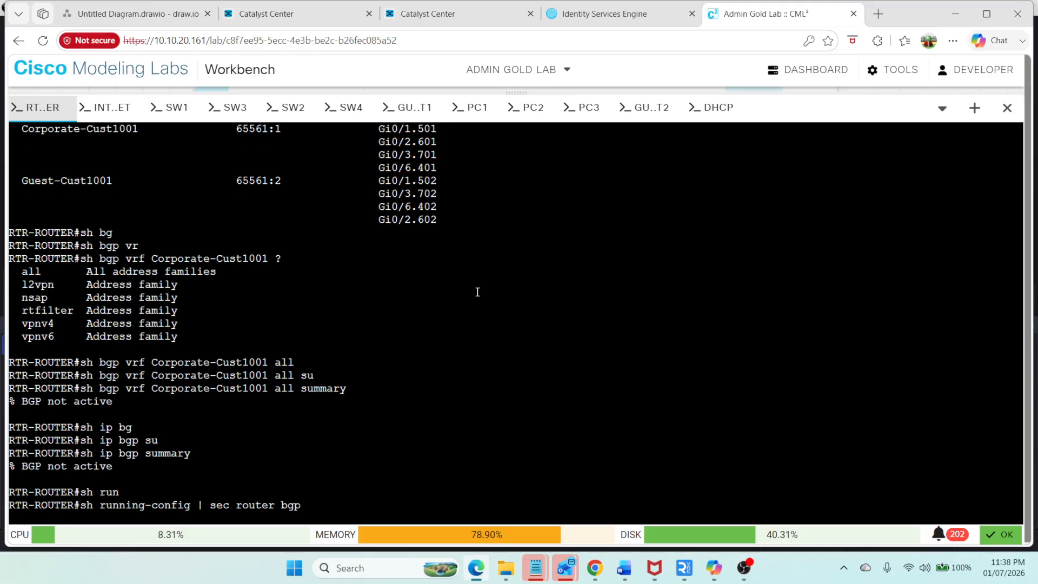
Step: Enter configuration mode and paste the prepared router bgp 65561 block up to the Corporate-Cust1001 address family from the notes
text(config t)
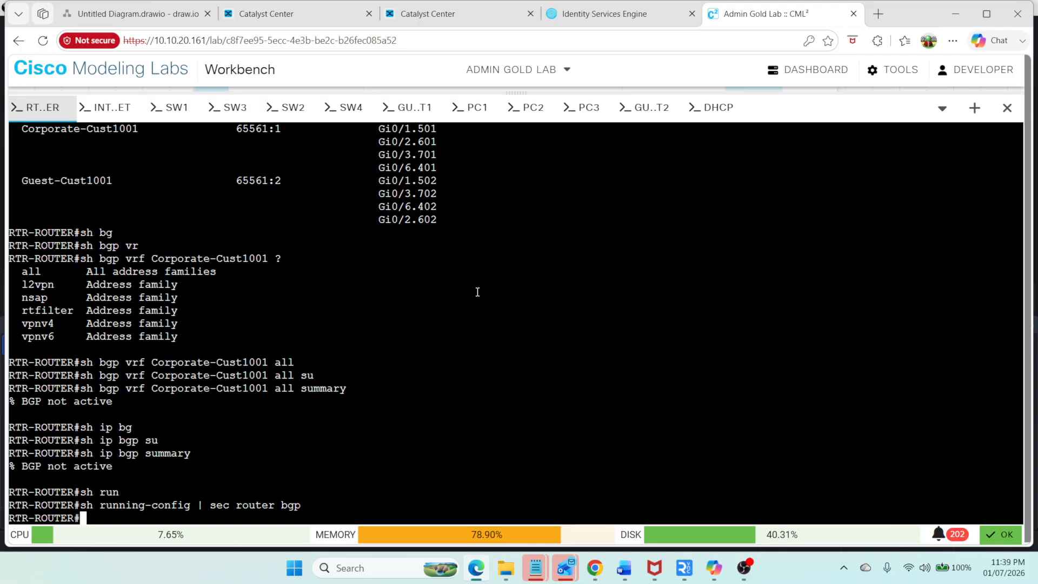
key(Return)
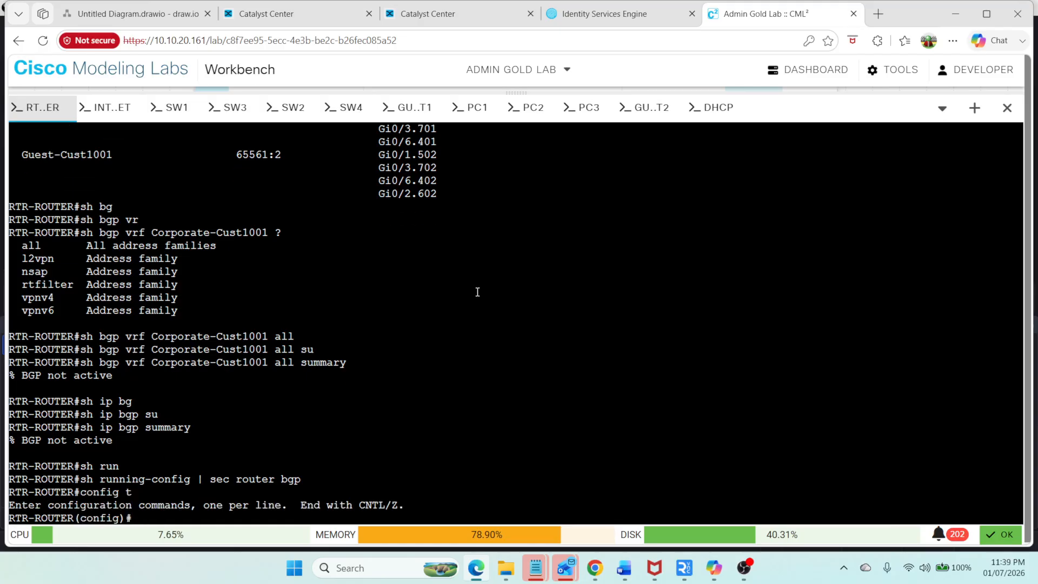
mouse_move(532, 557)
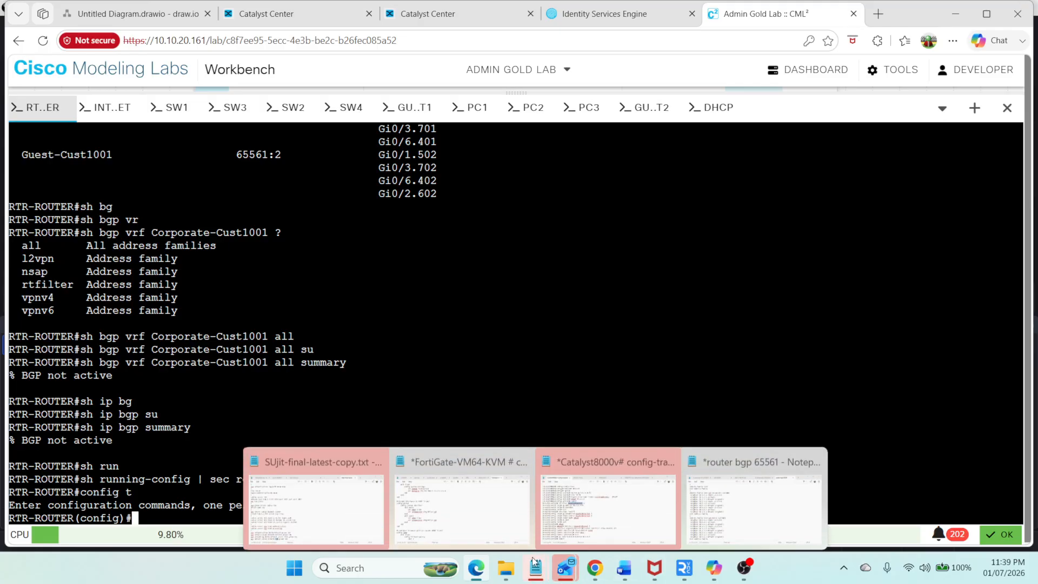
click(738, 475)
scroll(420, 180, up, 1)
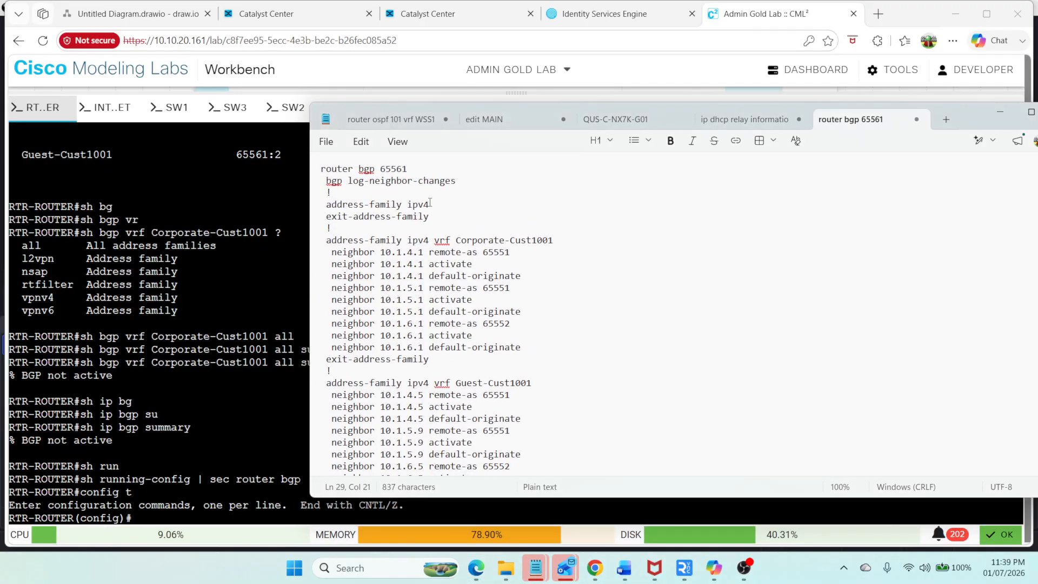
drag(323, 169, 579, 236)
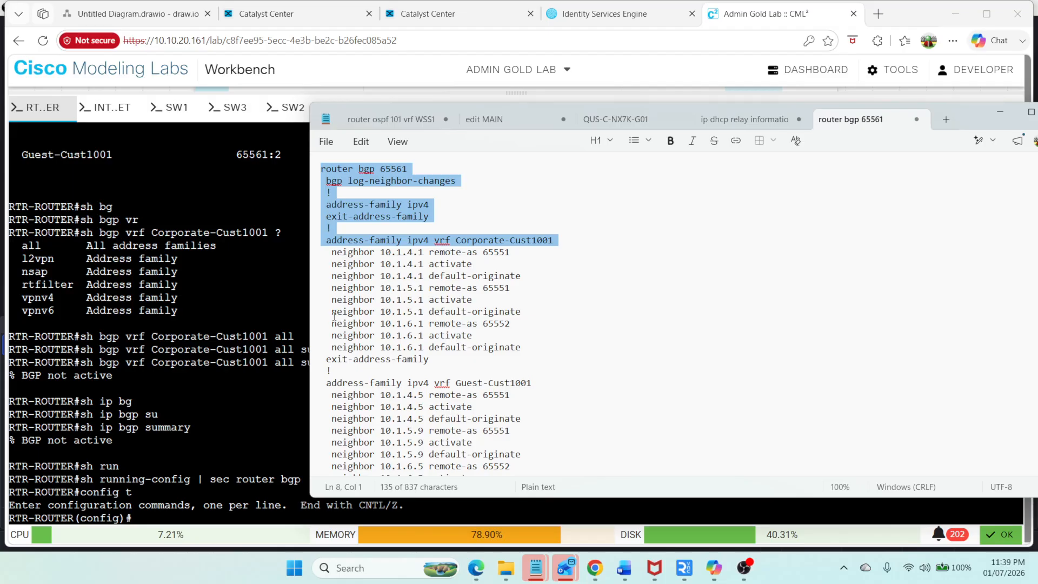
right_click(288, 269)
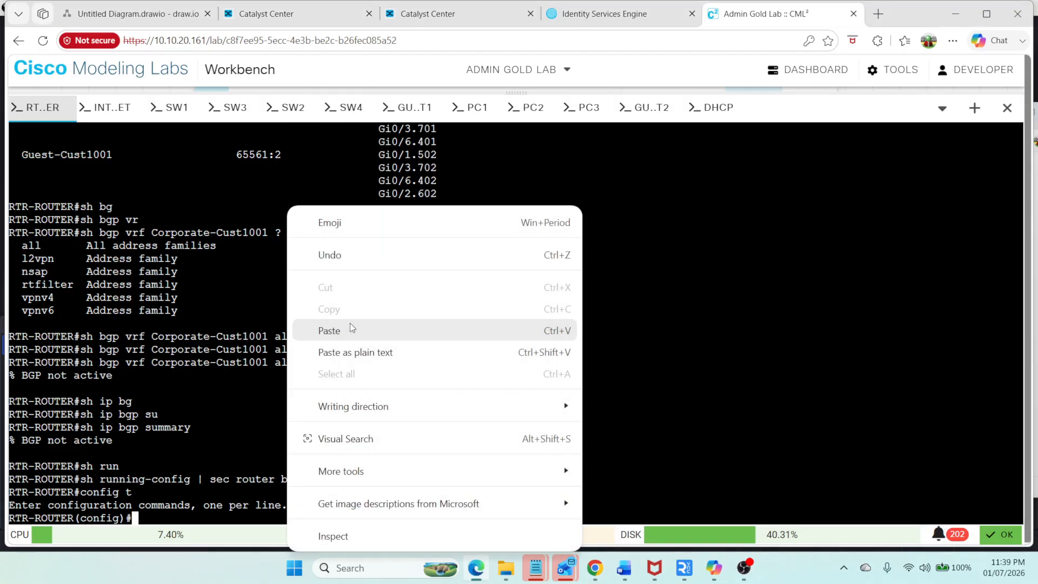
click(349, 324)
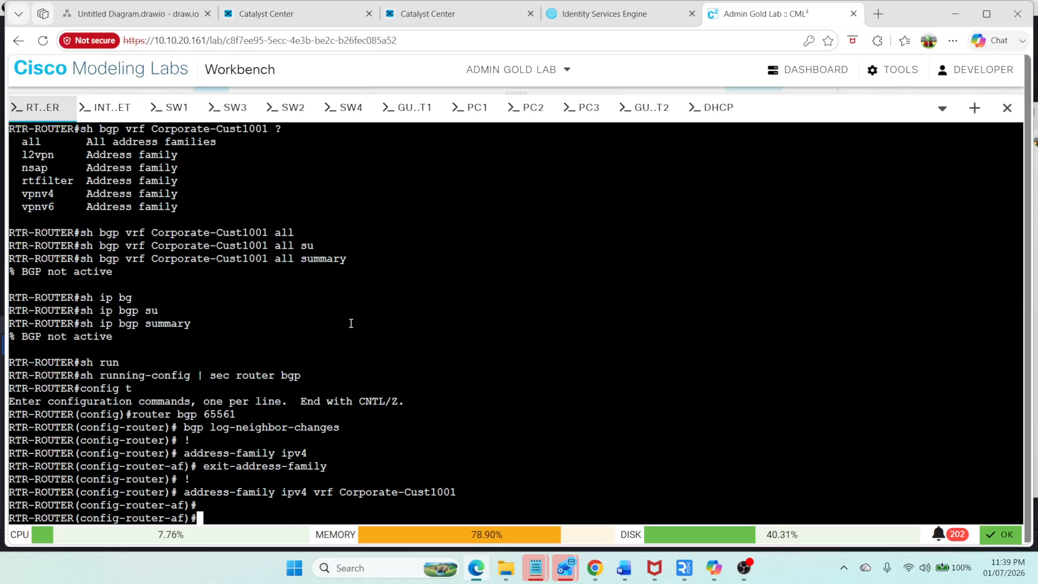
Step: Paste the Corporate-Cust1001 neighbor 10.1.4.1 remote-as 65551 and activate commands into the router
key(alt+Tab)
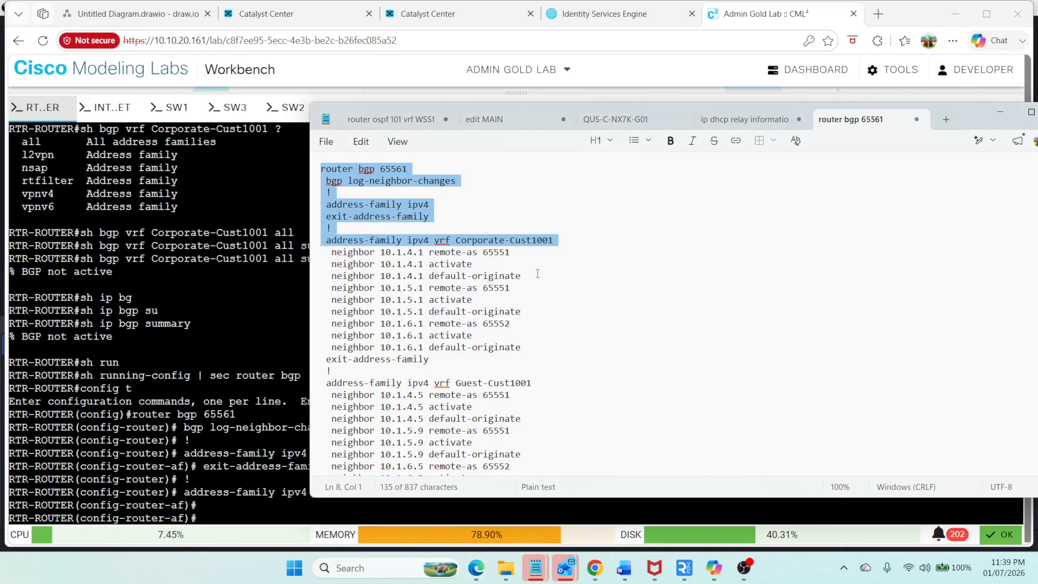
click(537, 273)
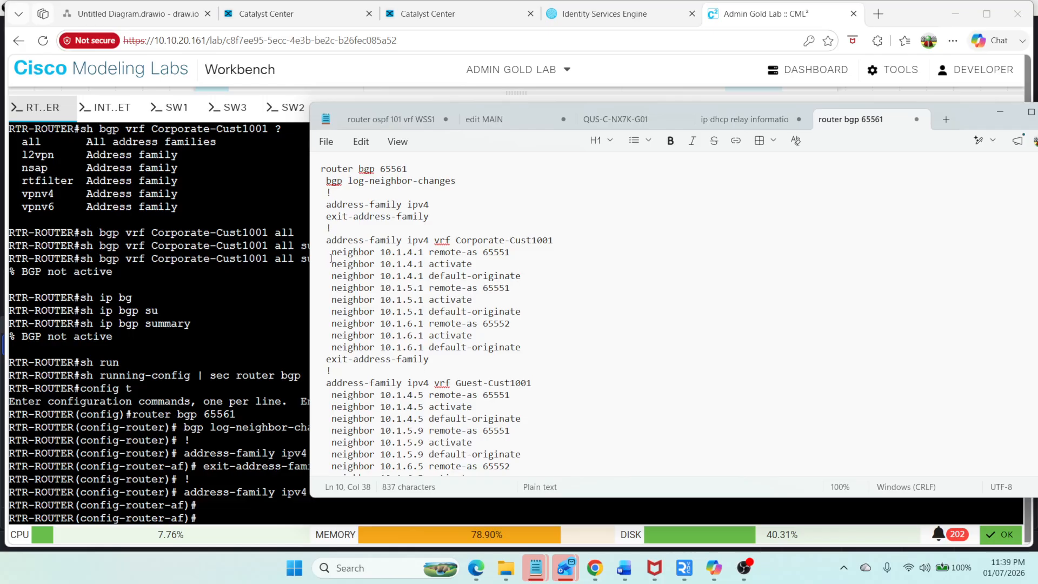
drag(332, 253, 490, 264)
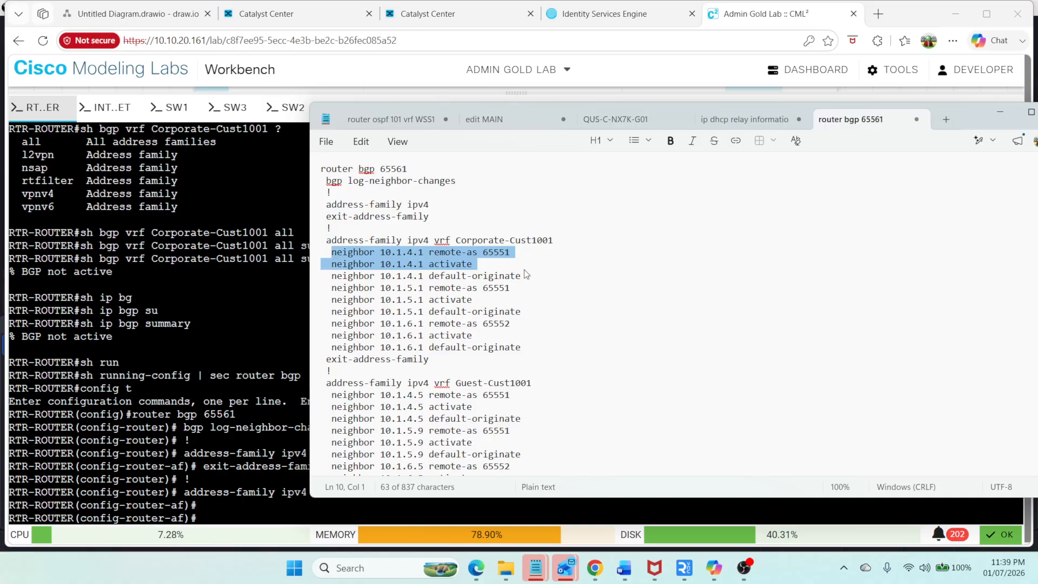
right_click(211, 308)
click(302, 327)
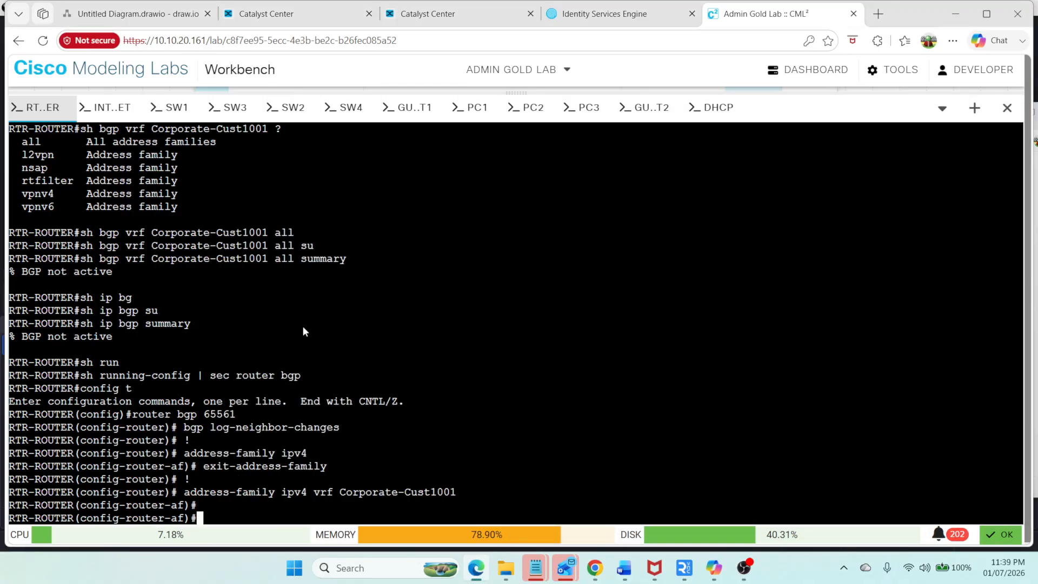
Step: Add the Guest-Cust1001 address family with neighbor 10.1.4.5 remote-as 65551 and activate from the notes
key(alt+Tab)
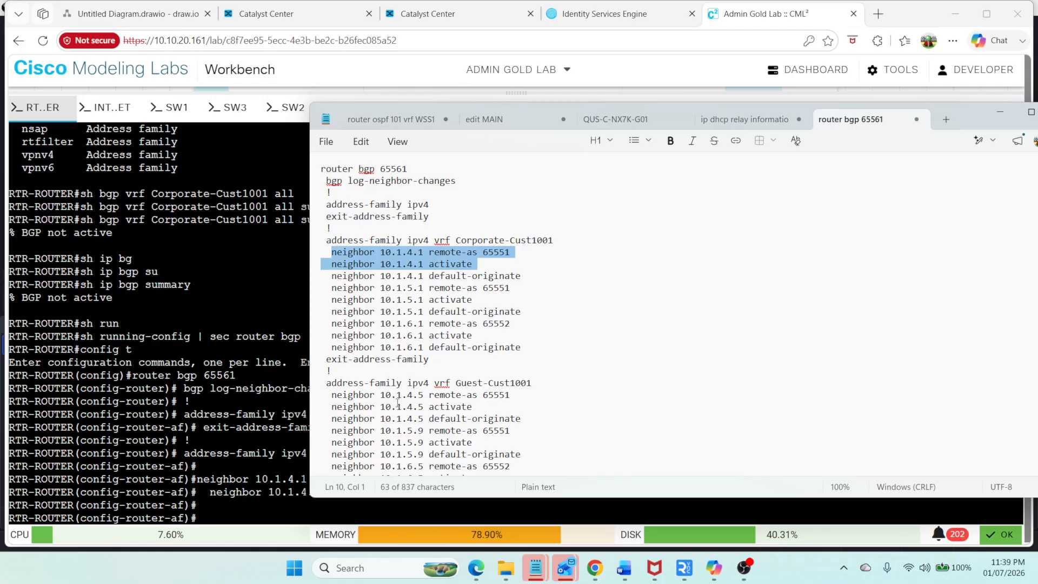
drag(480, 407, 299, 378)
click(300, 380)
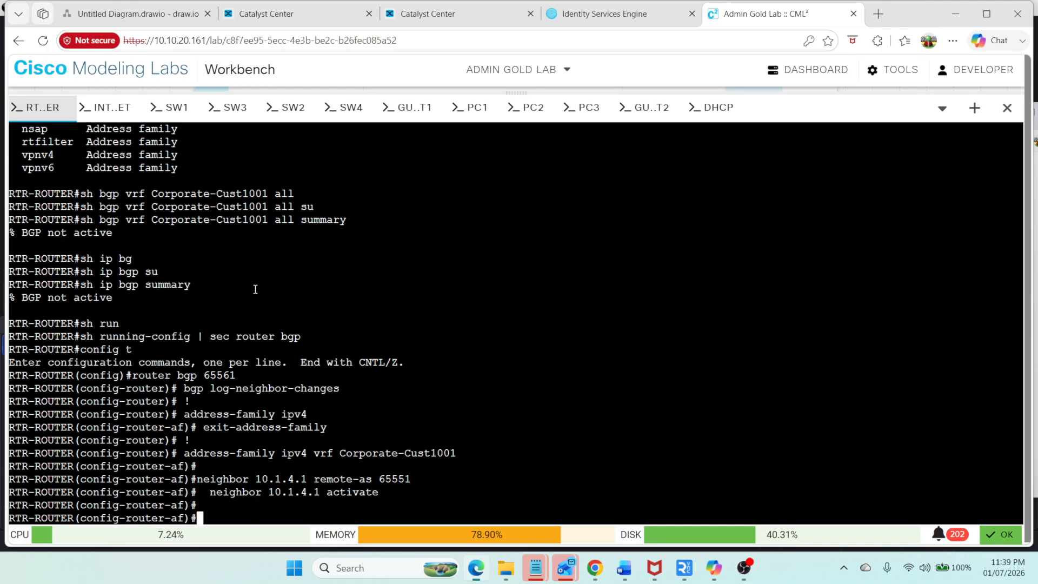
right_click(254, 303)
click(329, 327)
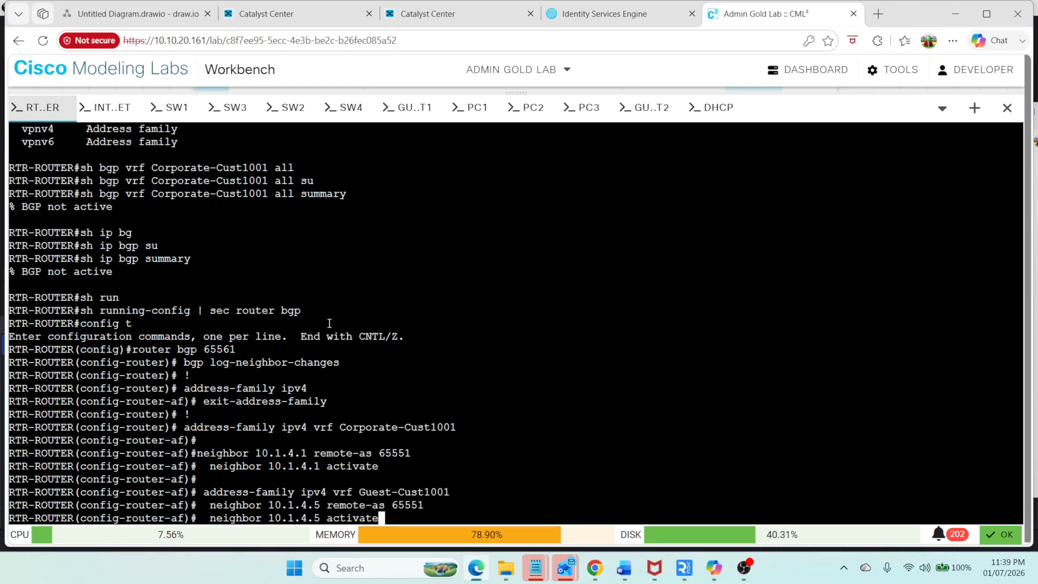
Step: Leave configuration mode and rerun the BGP summary for VRF Corporate-Cust1001 all address families
key(ctrl+z)
text(s)
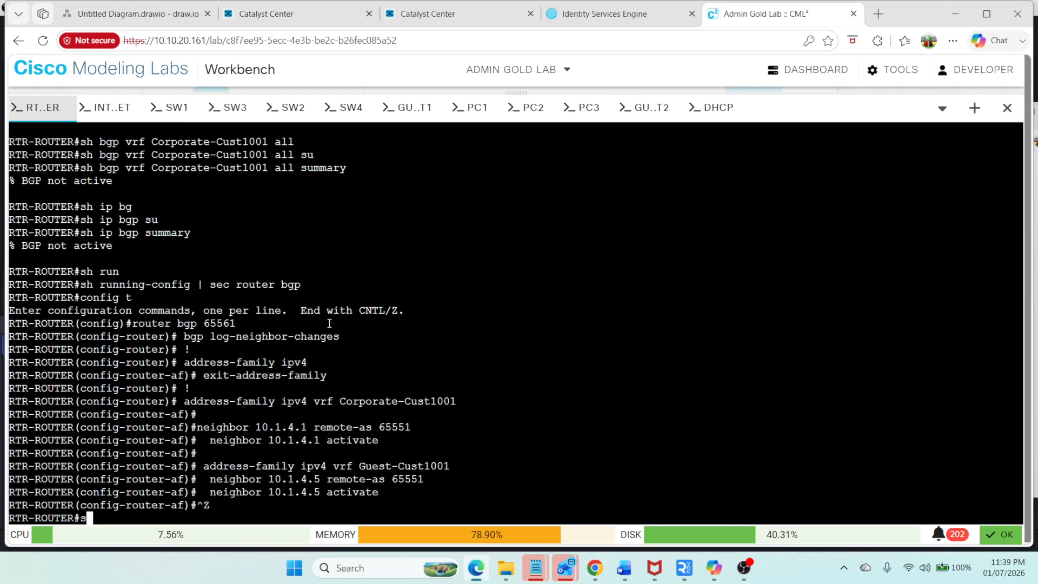
key(Up)
key(Up)
key(Up)
key(Up)
key(Up)
key(Up)
key(Up)
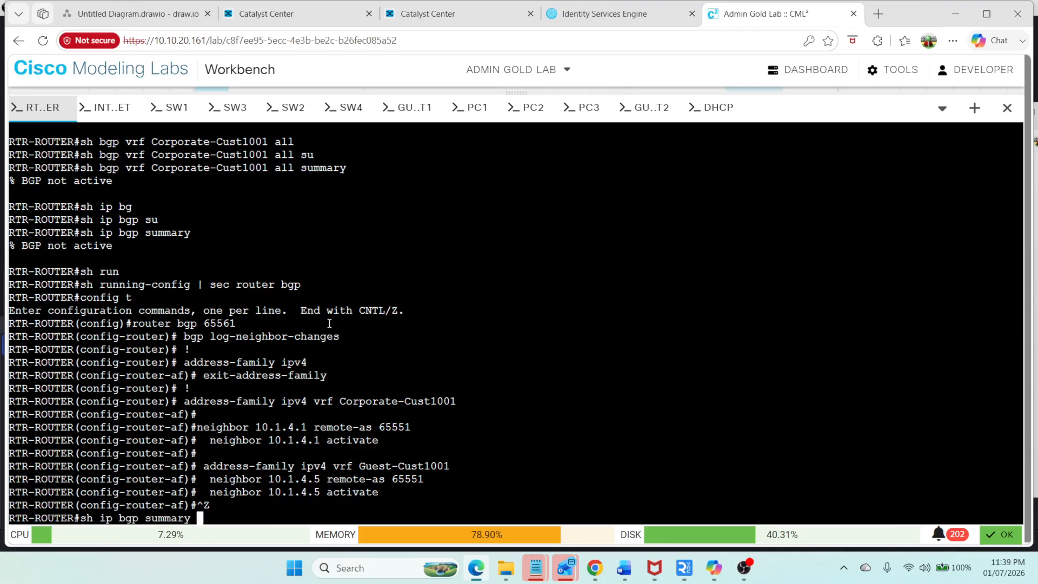
key(Return)
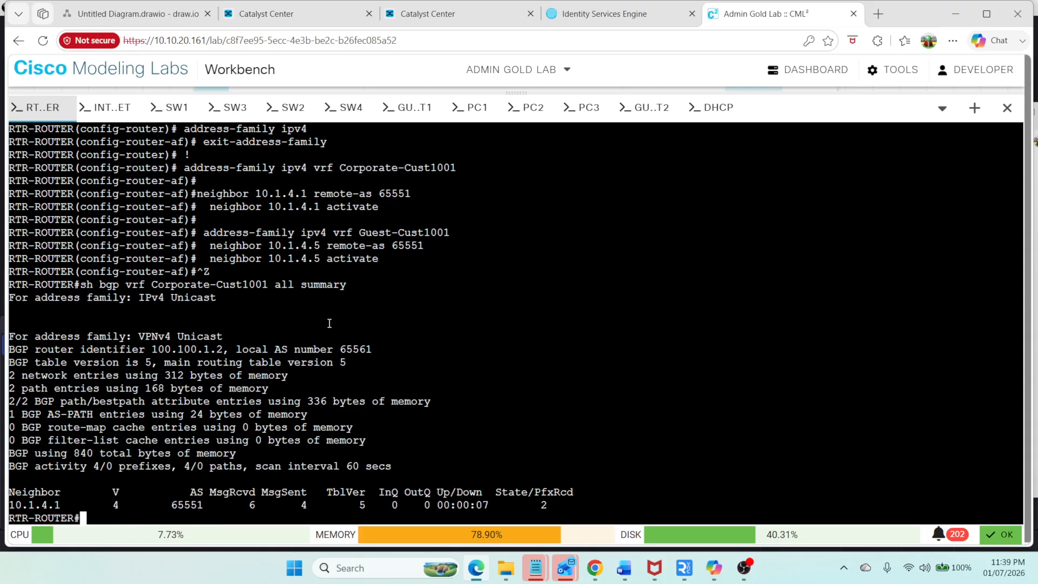
Step: Display the BGP table for VRF Corporate-Cust1001 across all address families
text(sh ip)
key(BackSpace)
key(BackSpace)
key(Up)
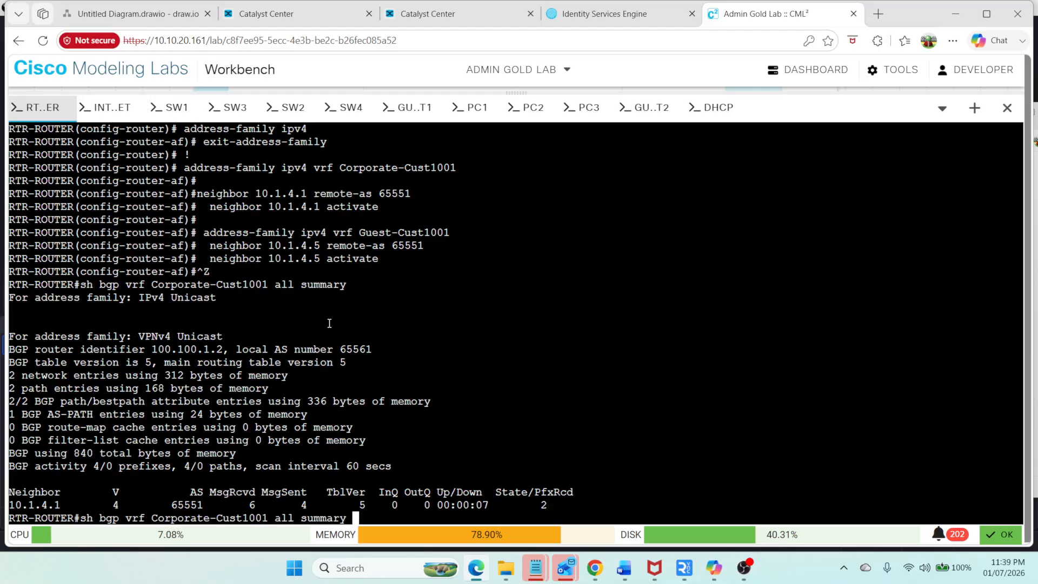
key(BackSpace)
key(BackSpace)
key(BackSpace)
key(BackSpace)
key(BackSpace)
key(BackSpace)
key(BackSpace)
key(BackSpace)
key(Return)
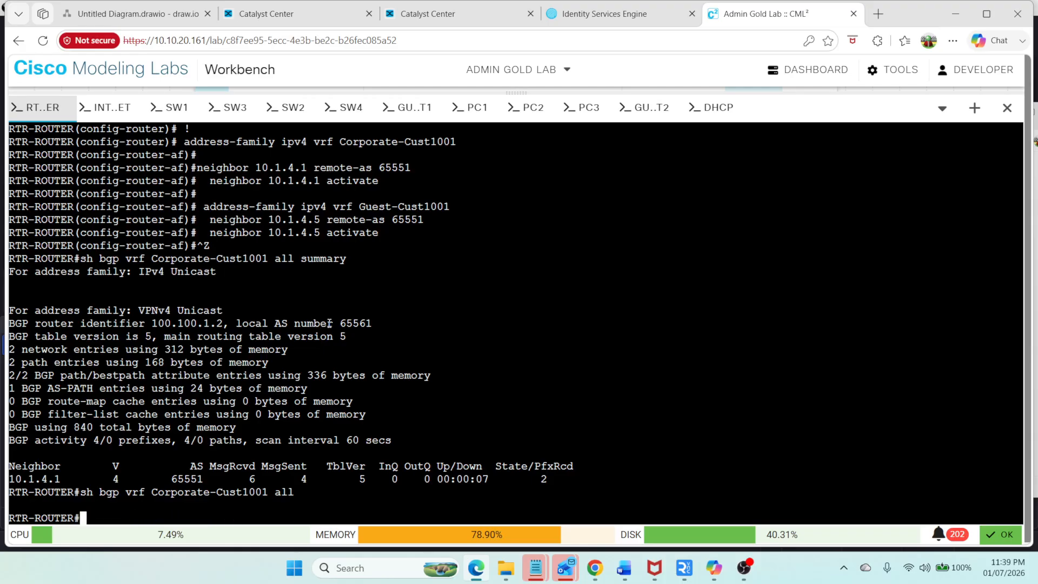
key(Up)
key(BackSpace)
key(BackSpace)
key(BackSpace)
key(BackSpace)
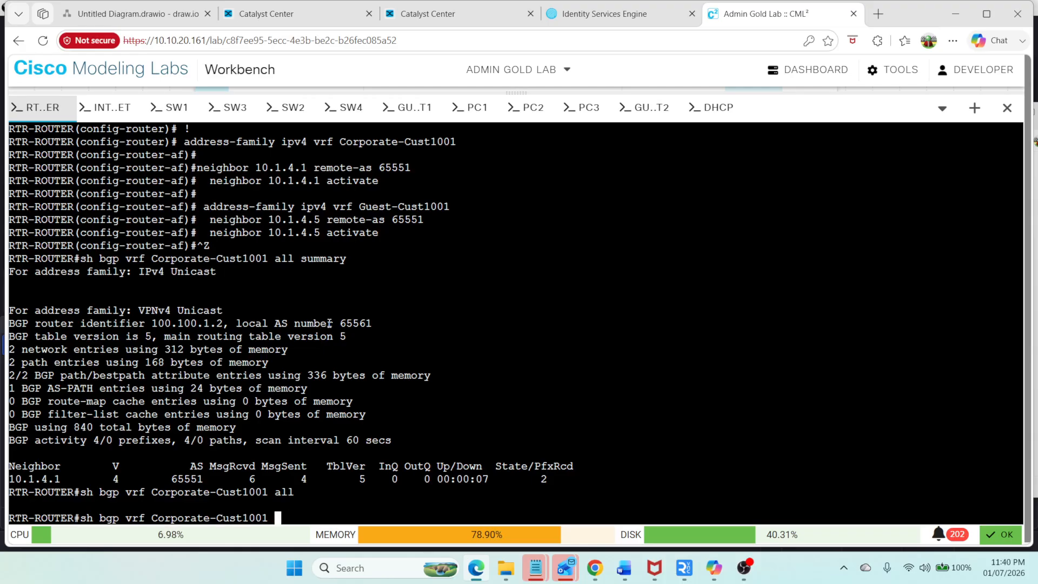
key(Return)
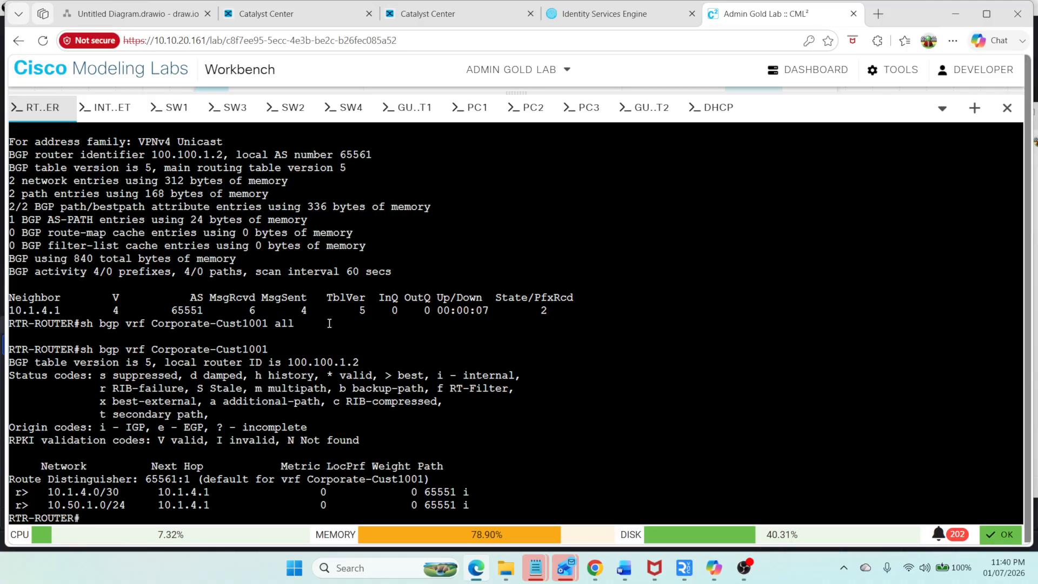
Step: Display the routing table for VRF Corporate-Cust1001 and select its static 10.50.1.0/24 route line
text(sh ip rou)
key(Tab)
text(vr)
key(Tab)
text(C)
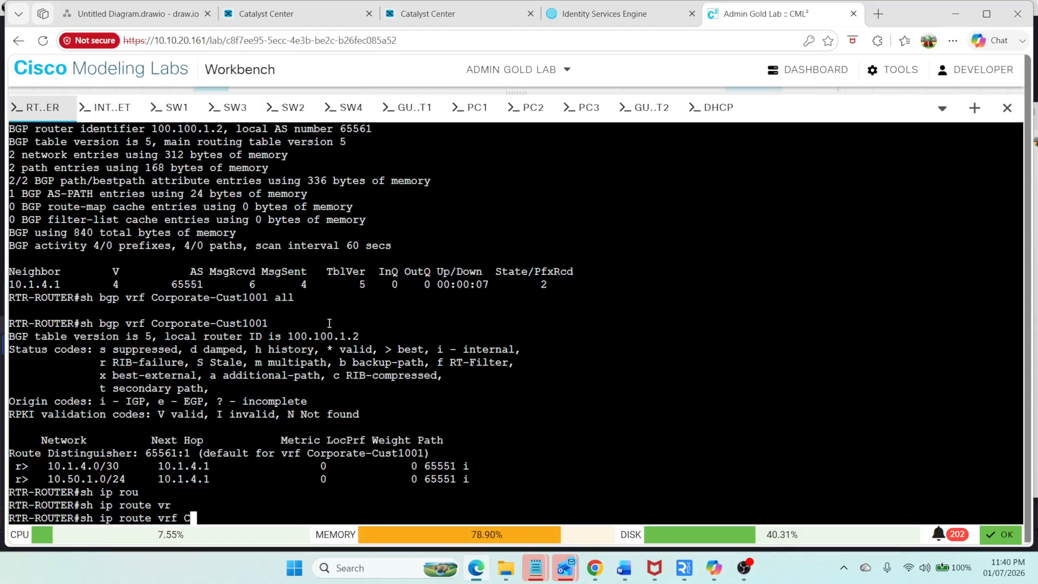
text(orporate-Cust100)
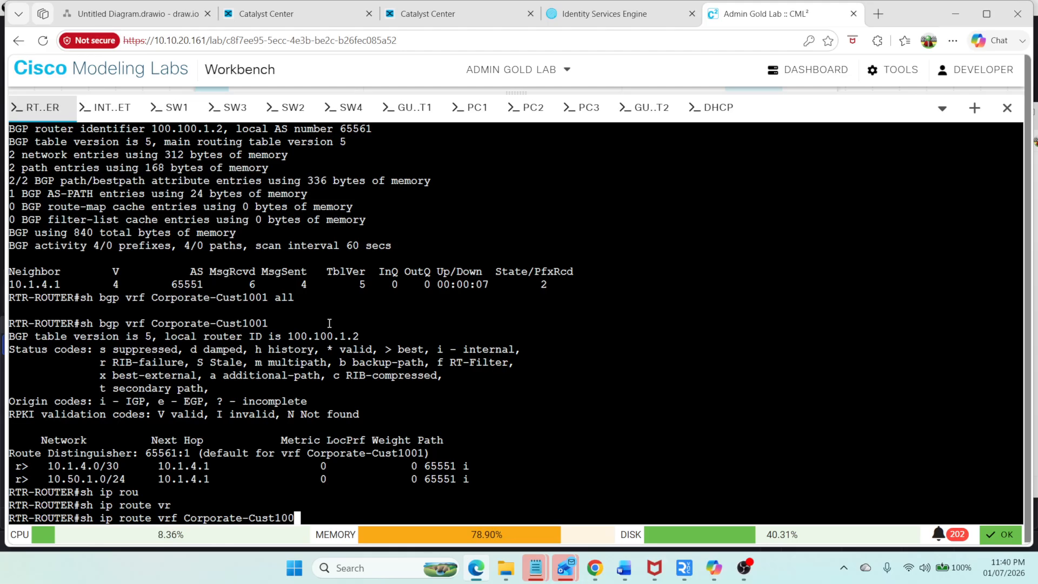
text(1)
key(Return)
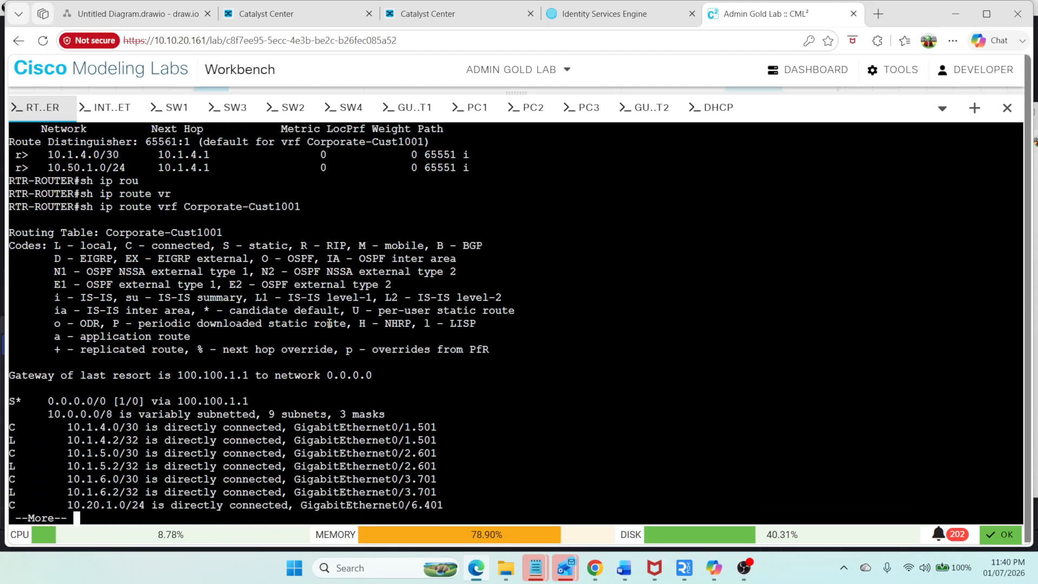
key(space)
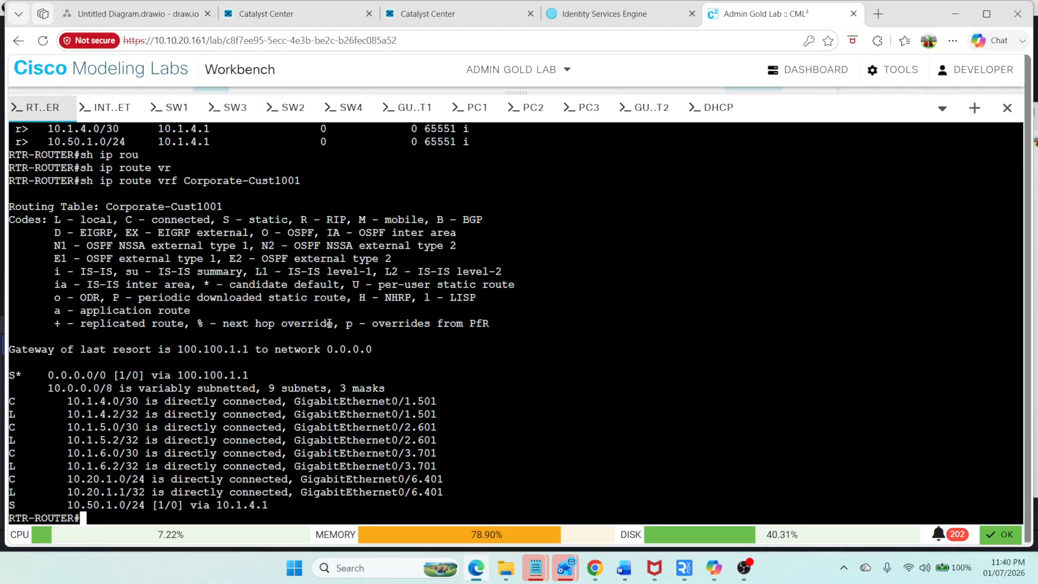
key(Up)
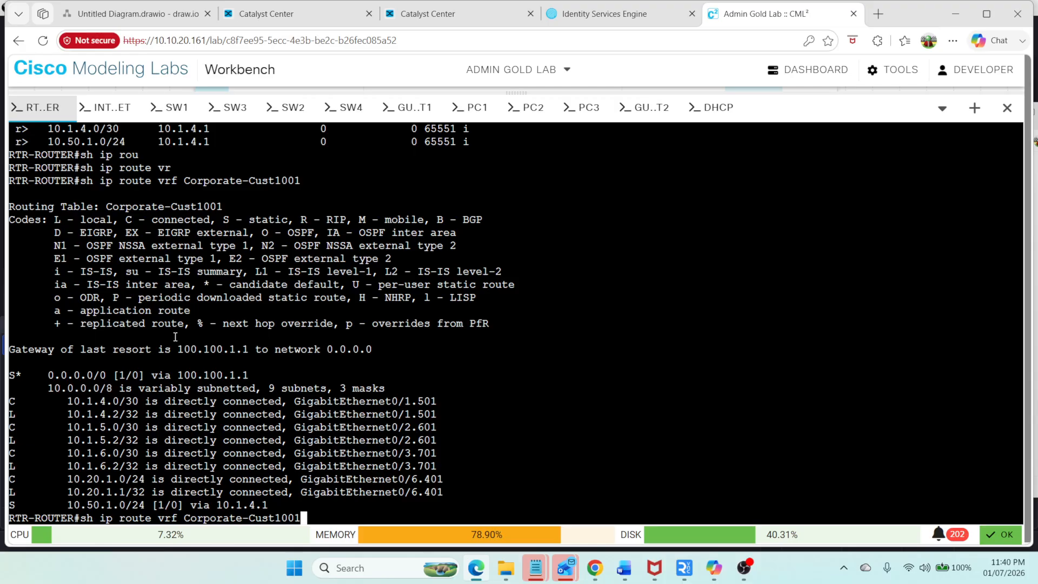
drag(268, 506, 9, 505)
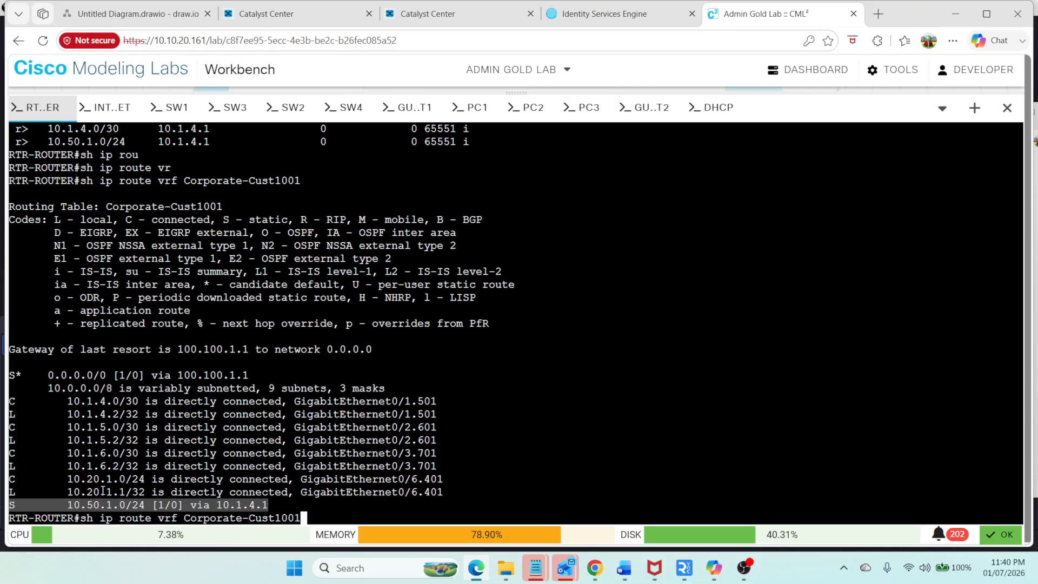
click(484, 469)
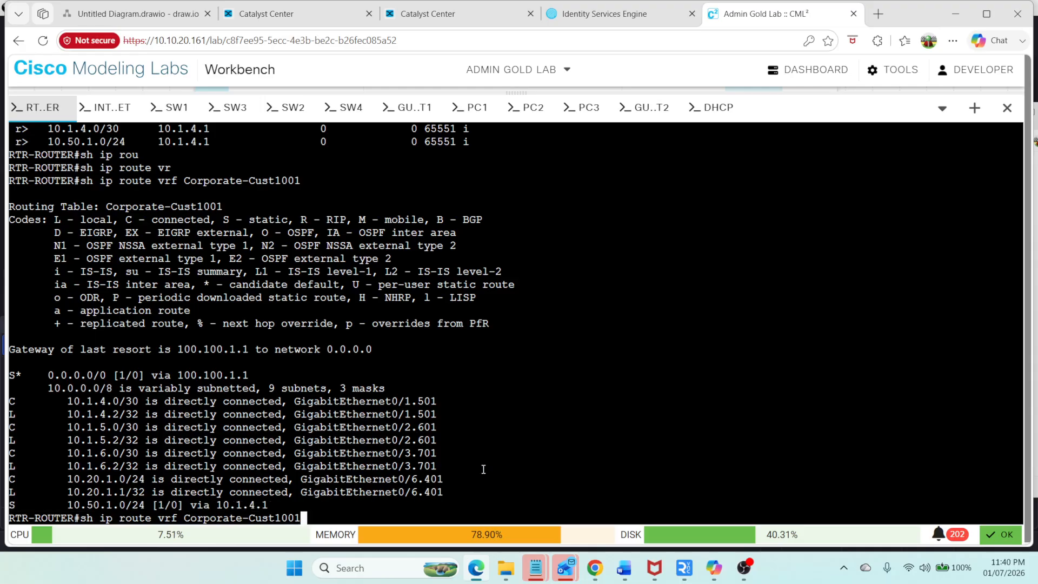
key(Return)
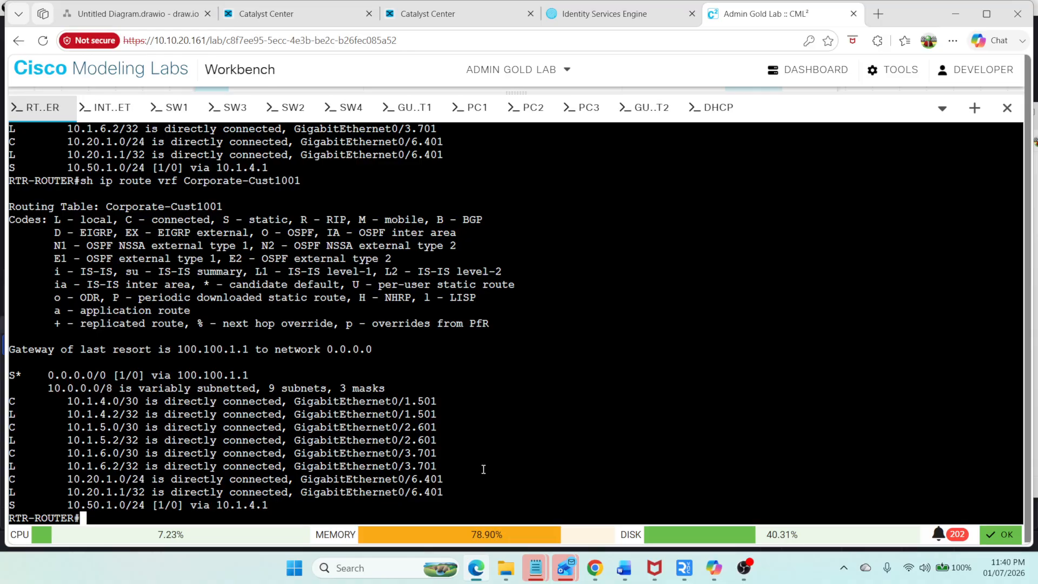
Step: Filter the running configuration for ip route lines and remove the Corporate-Cust1001 static route 10.50.1.0 255.255.255.0 via 10.1.4.1
text(sh run)
key(Tab)
text(| i ip route)
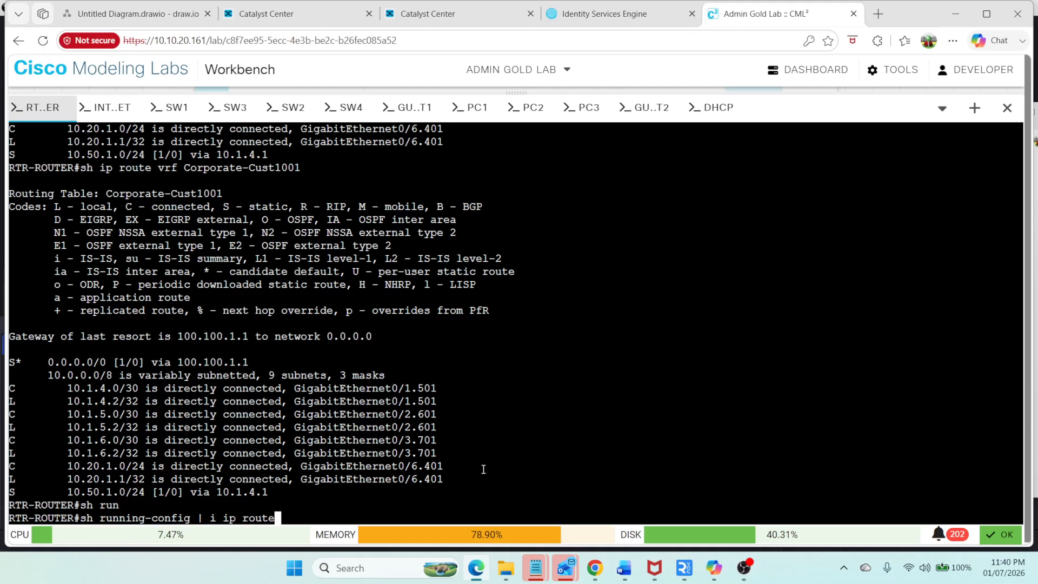
key(Return)
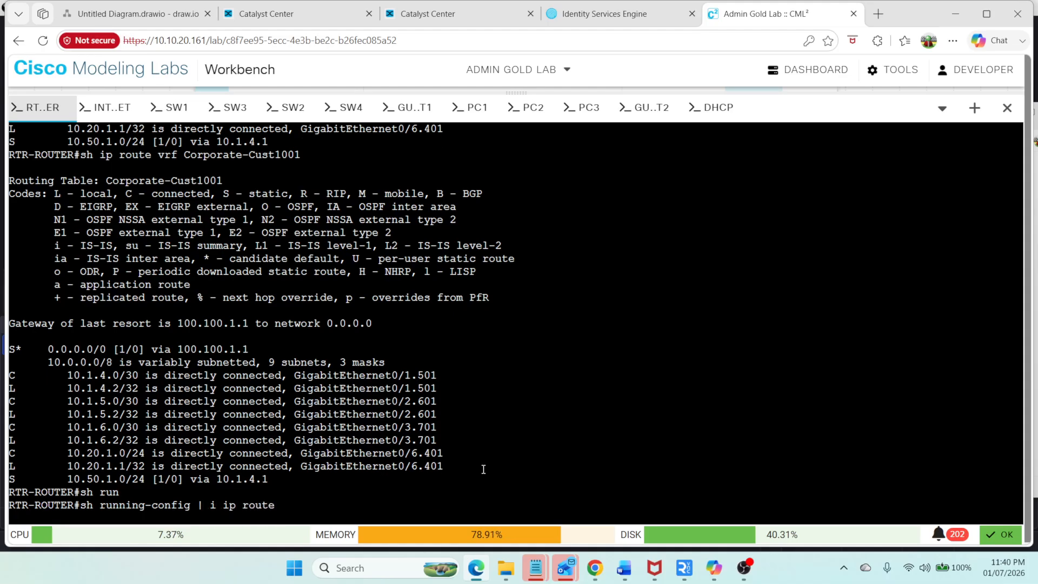
text(config )
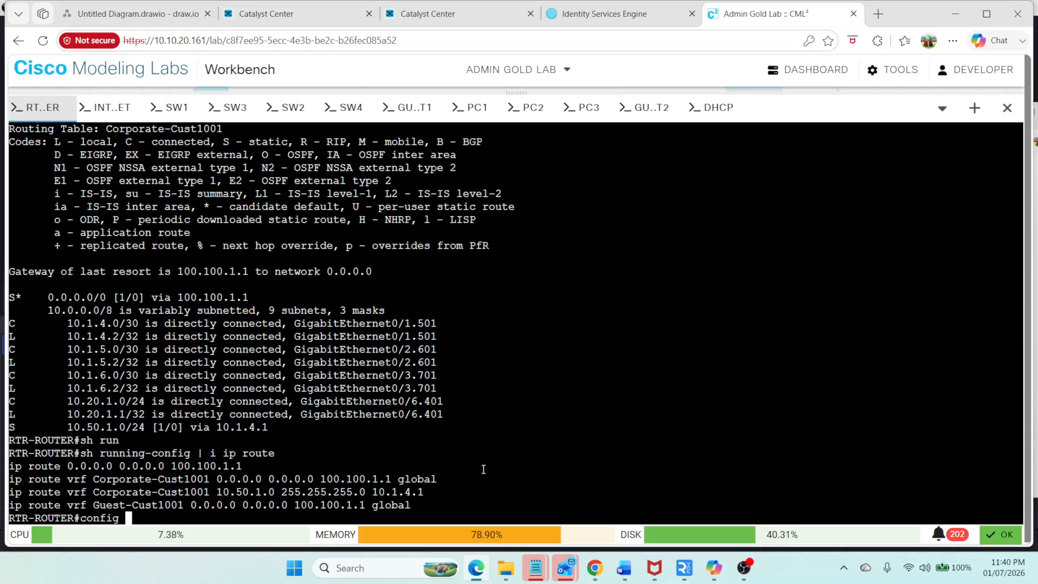
text(t)
key(Return)
text(no)
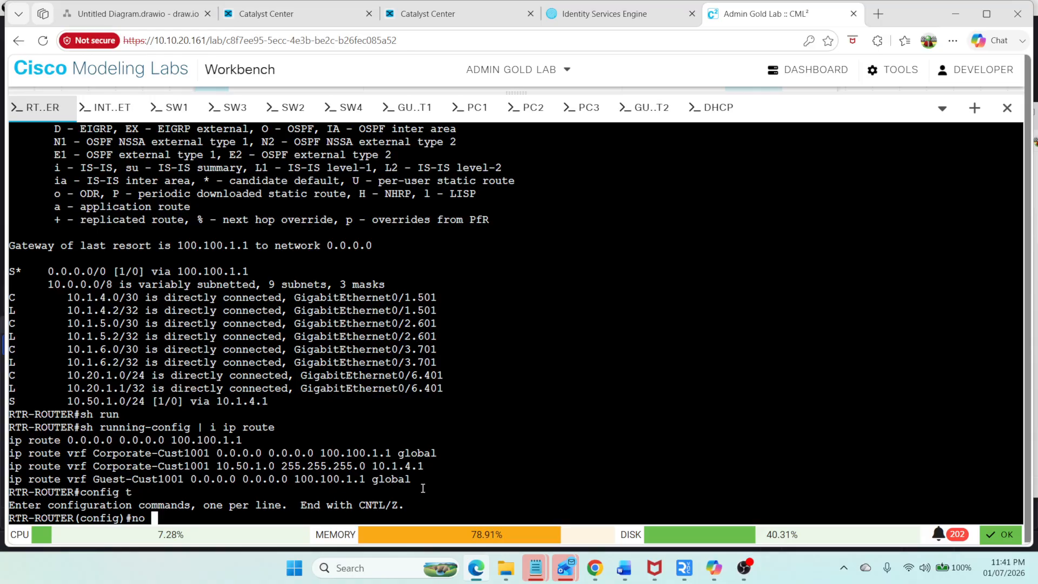
drag(433, 467, 8, 471)
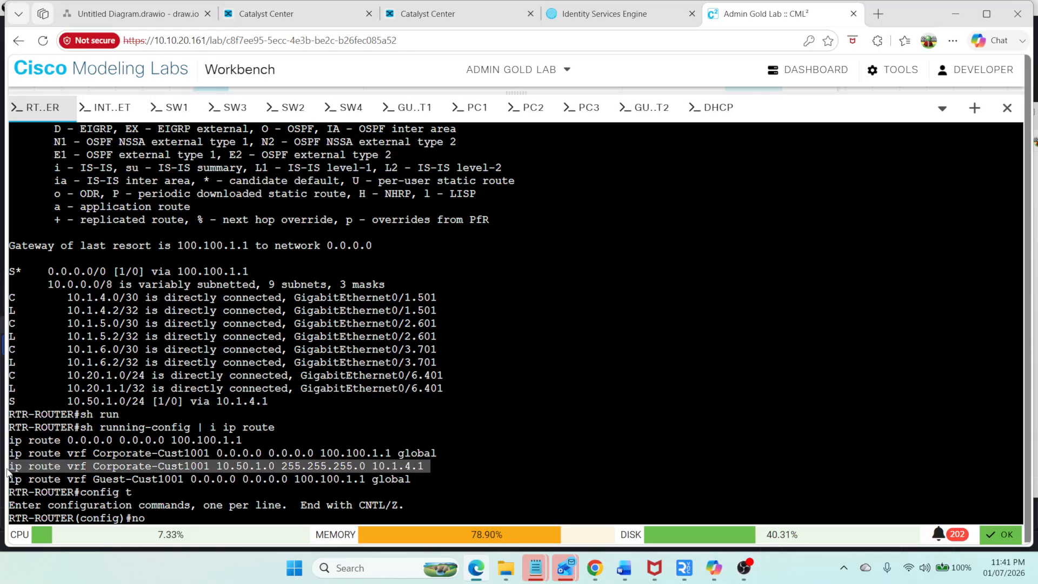
right_click(76, 466)
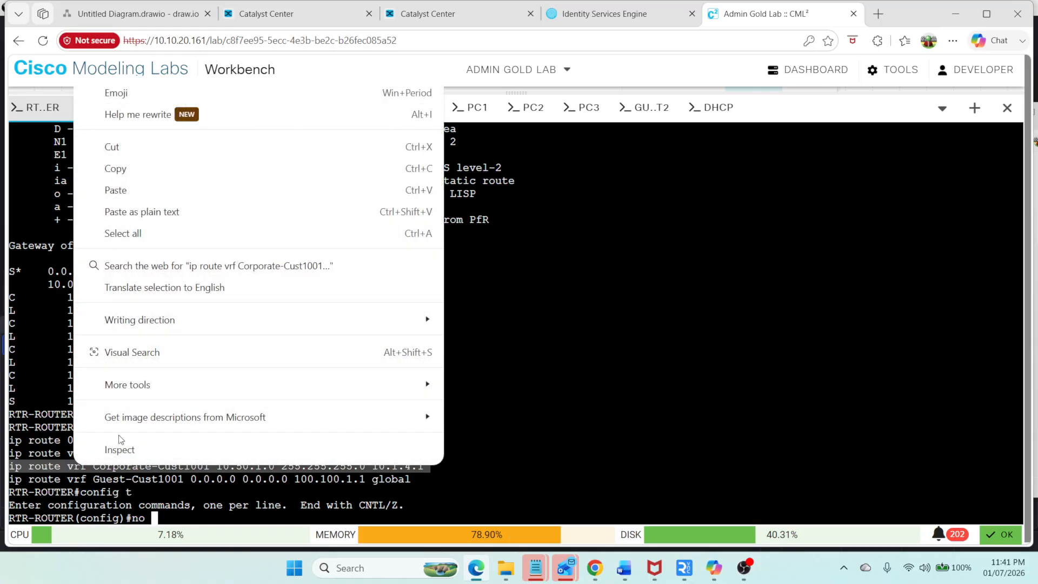
click(186, 171)
right_click(713, 301)
click(540, 276)
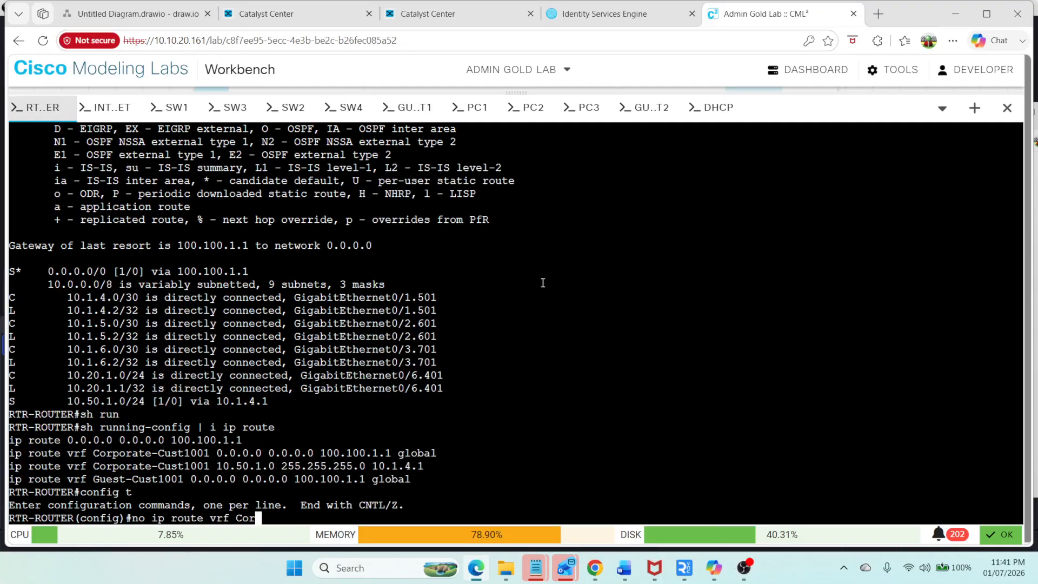
key(Return)
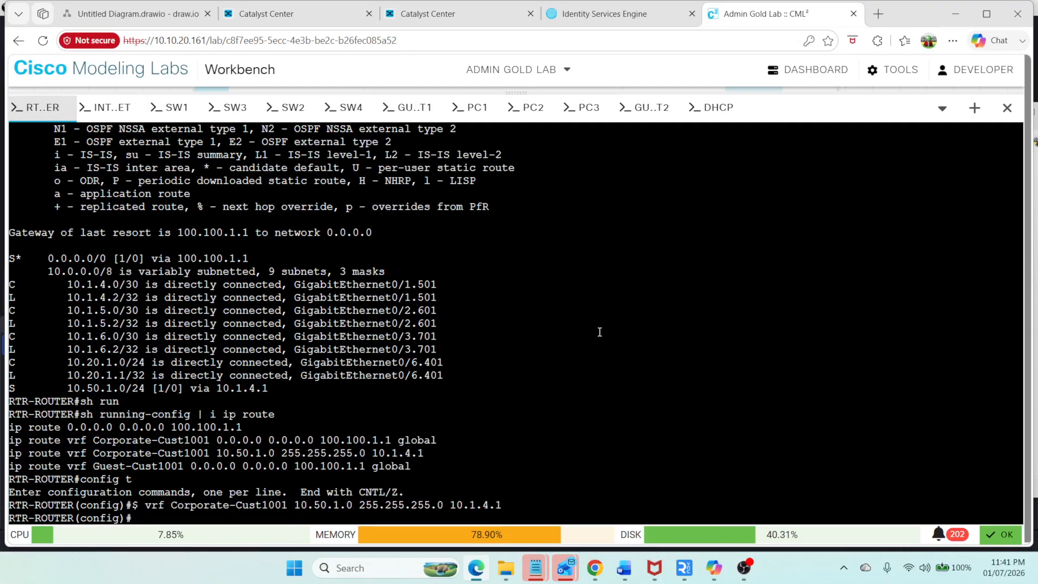
key(ctrl+z)
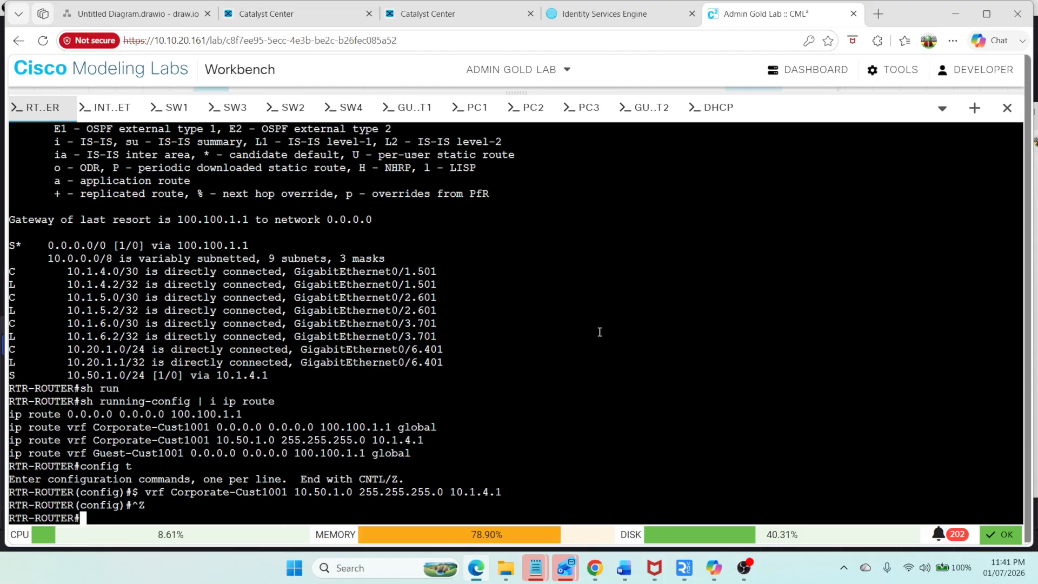
Step: Redisplay the routing table for VRF Corporate-Cust1001
key(Return)
key(Return)
text(config t)
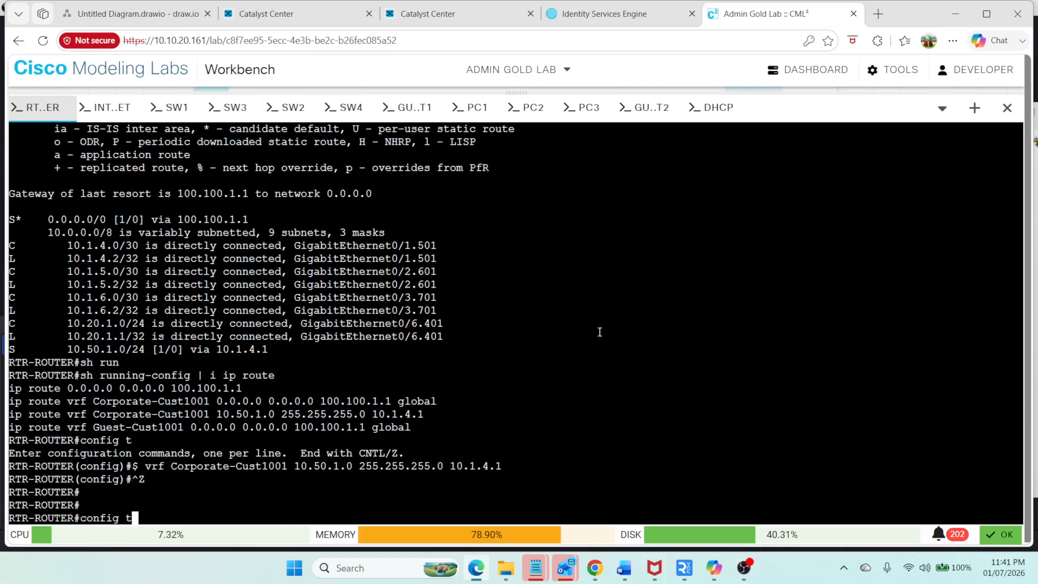
key(Up)
key(Up)
key(Up)
key(Up)
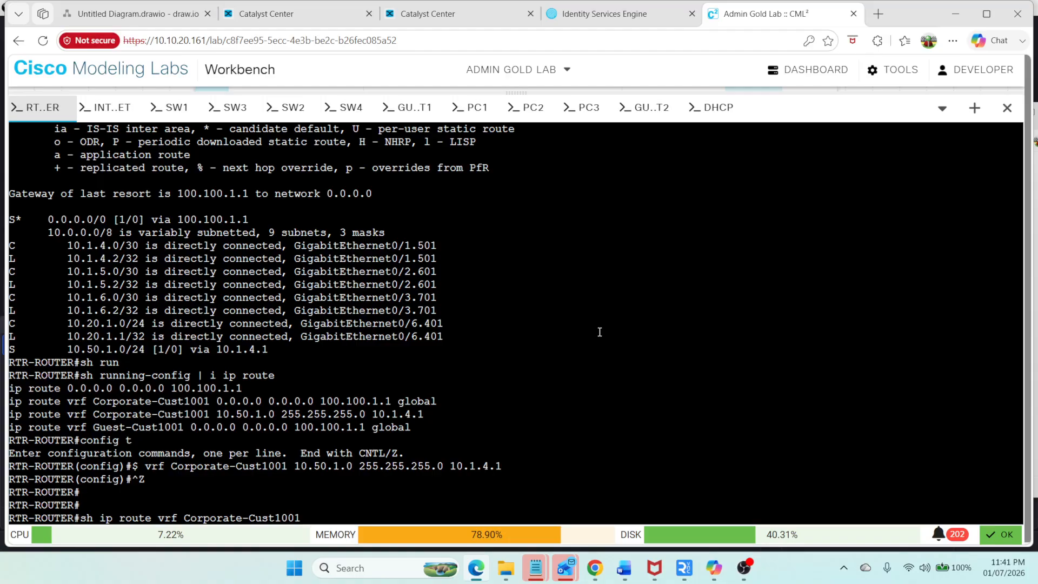
key(Return)
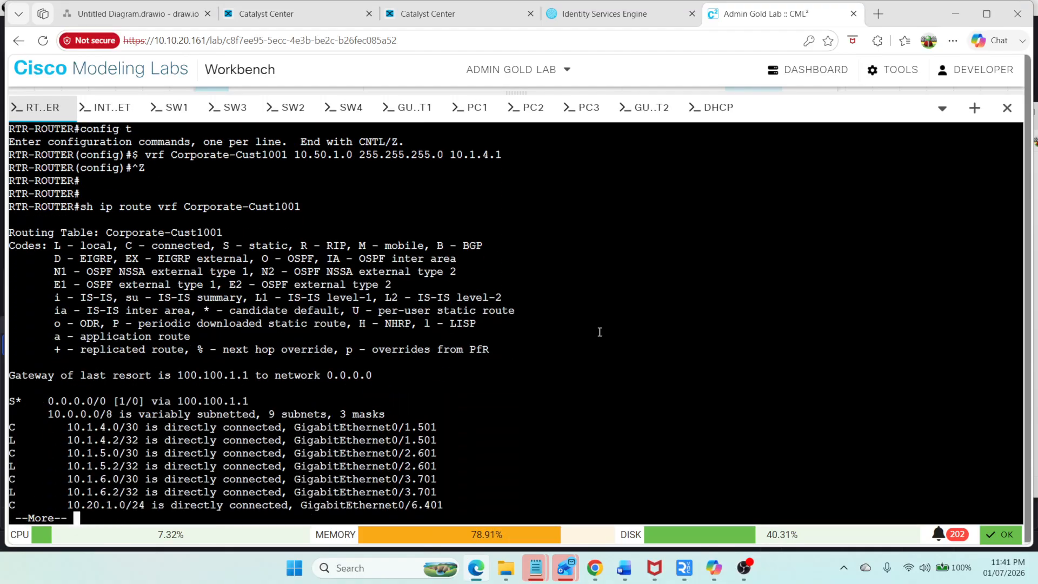
key(space)
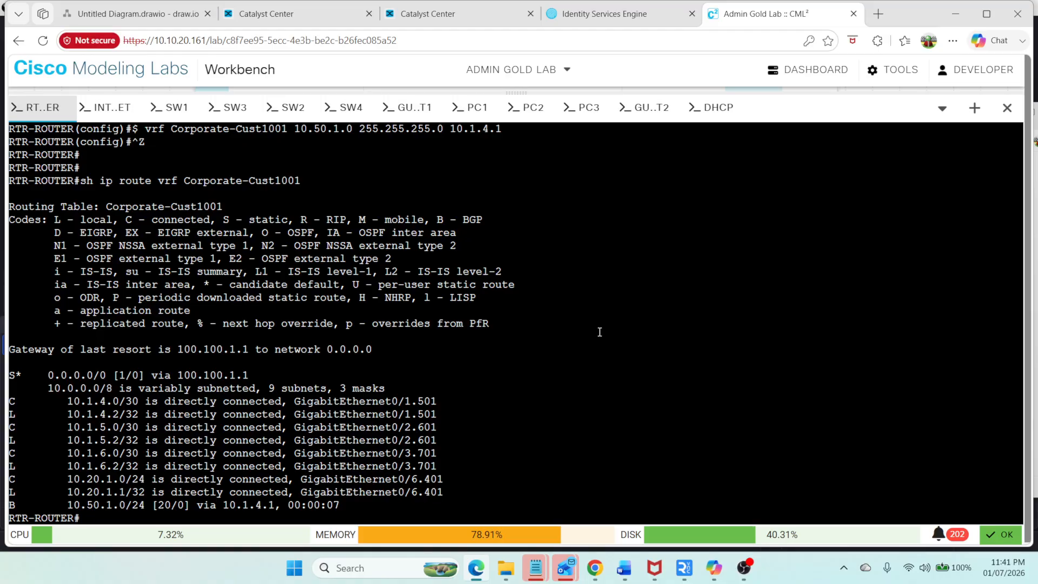
Step: Save the running configuration to startup with write
key(Return)
key(Return)
text(wr)
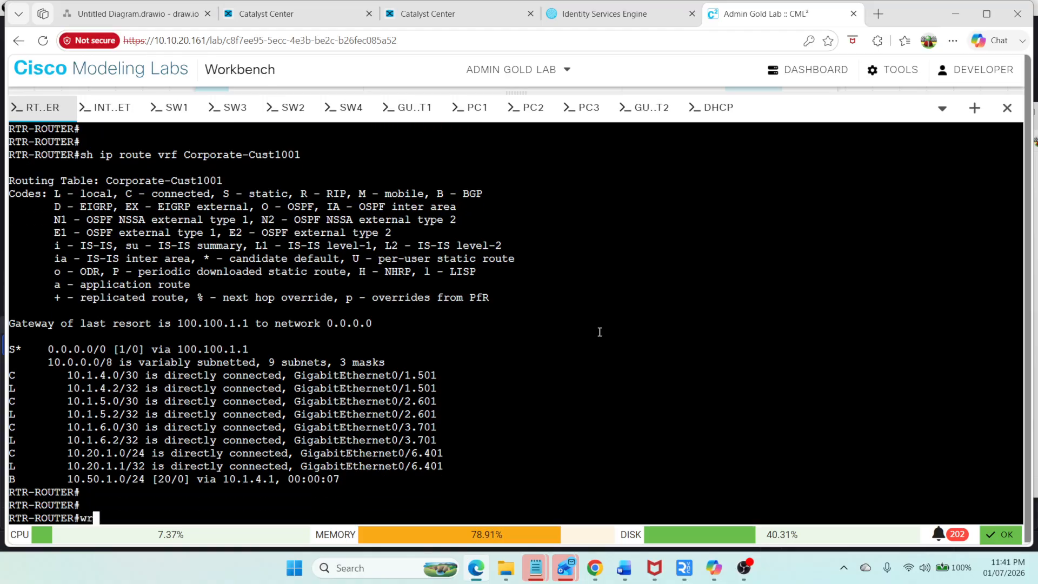
key(Return)
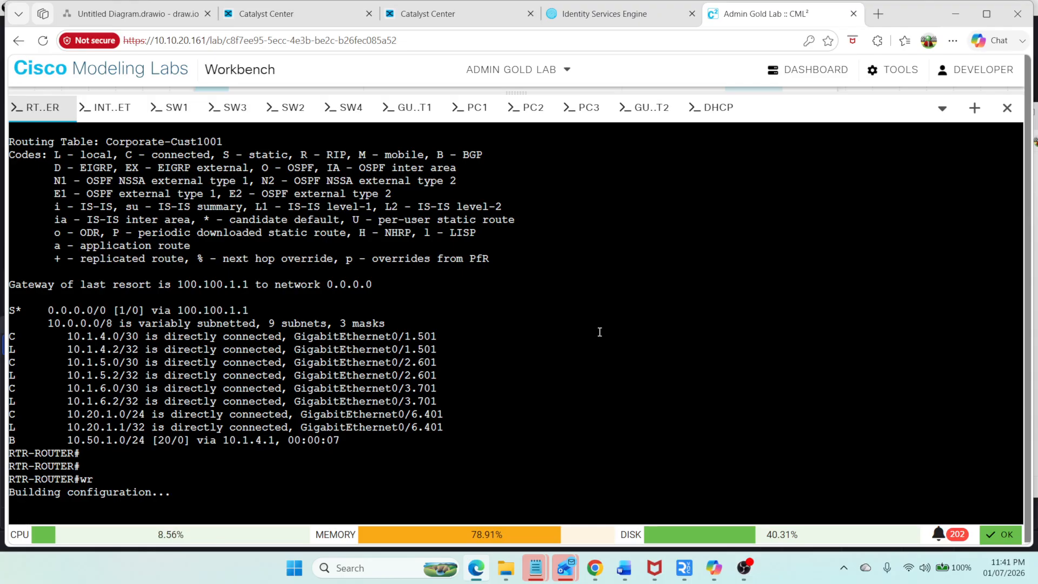
Step: List the router's VRFs and display the routing table for VRF Guest-Cust1001
text(sh ip vrf)
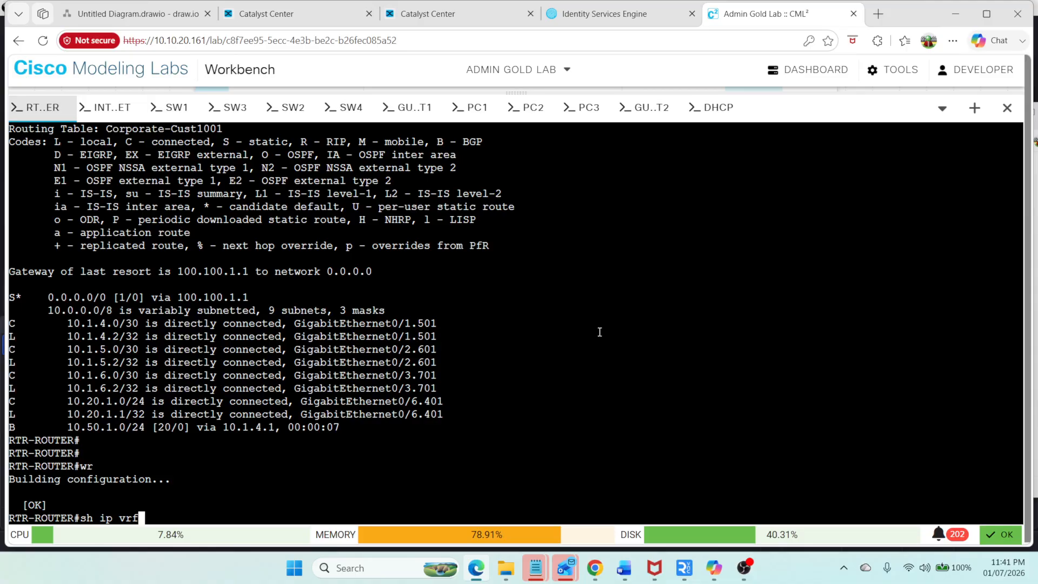
key(Return)
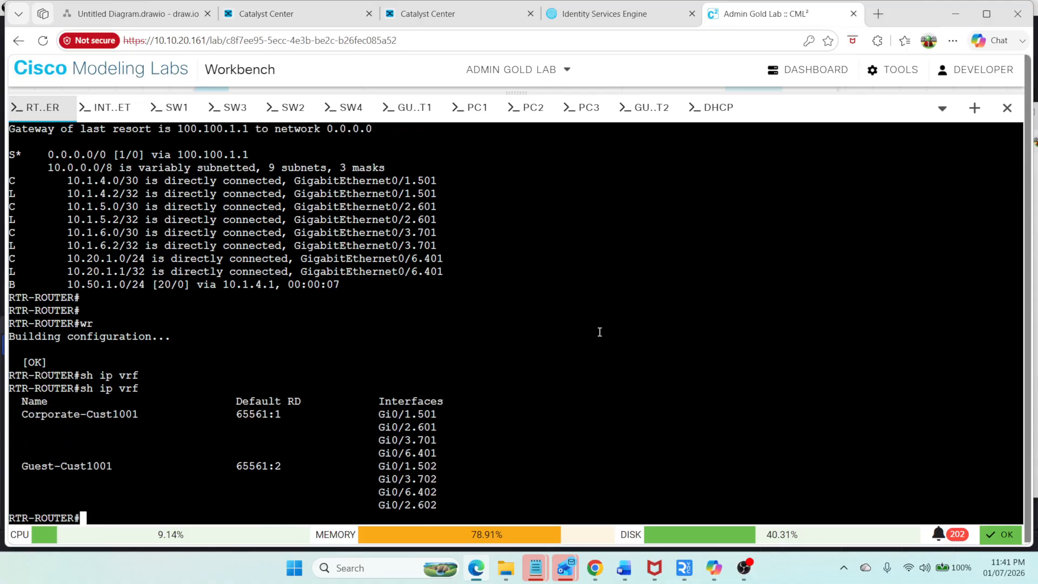
text(sh ip rou)
key(Tab)
text(vr)
key(Tab)
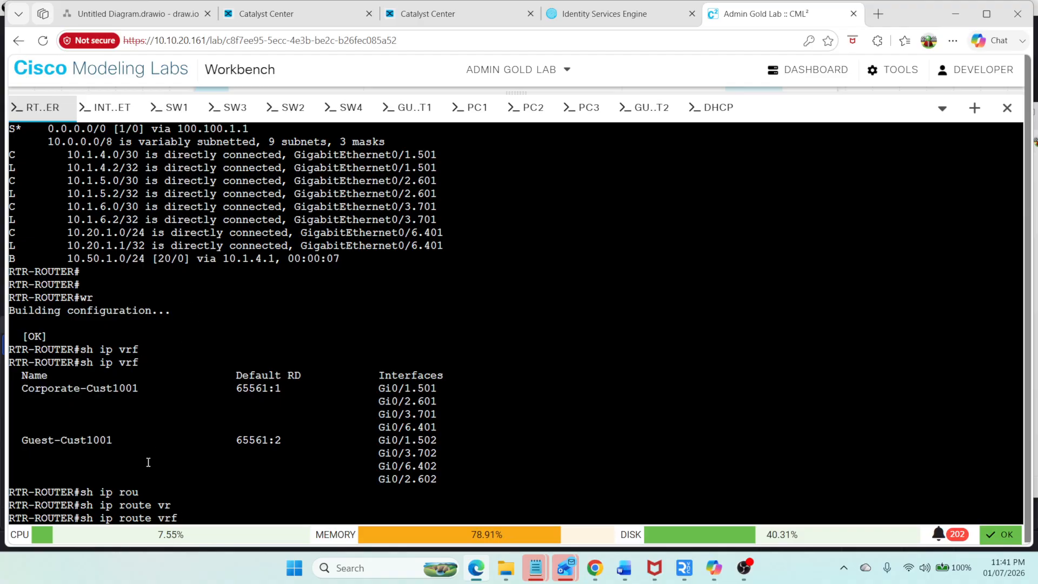
drag(114, 440, 21, 441)
right_click(22, 441)
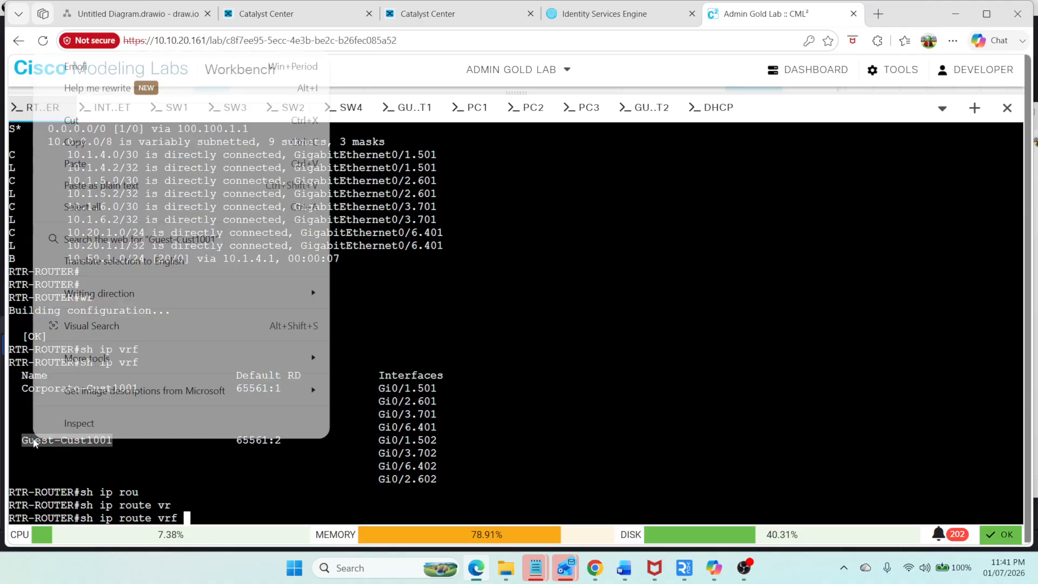
click(82, 141)
right_click(585, 320)
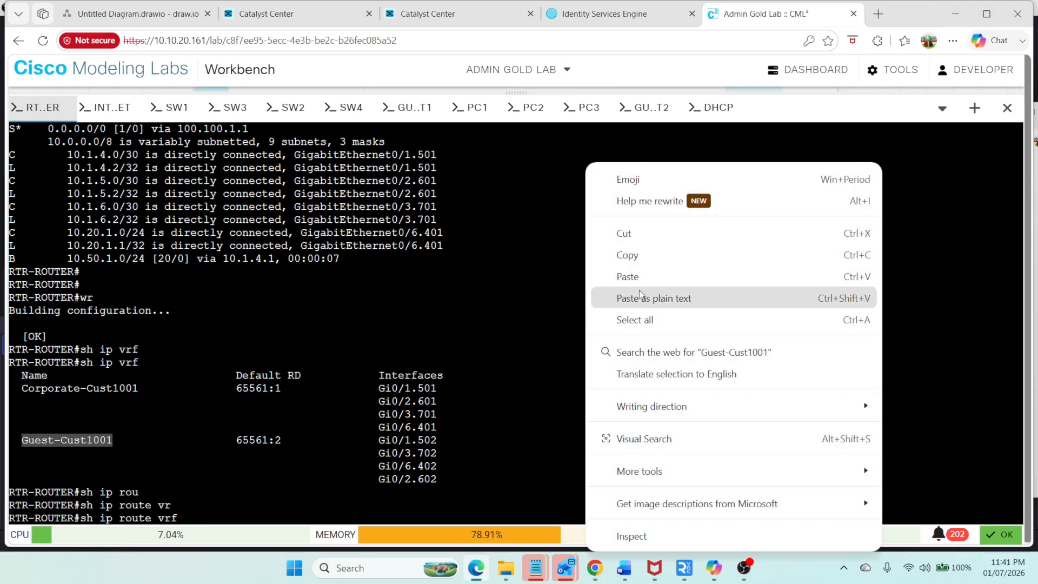
click(645, 275)
key(Return)
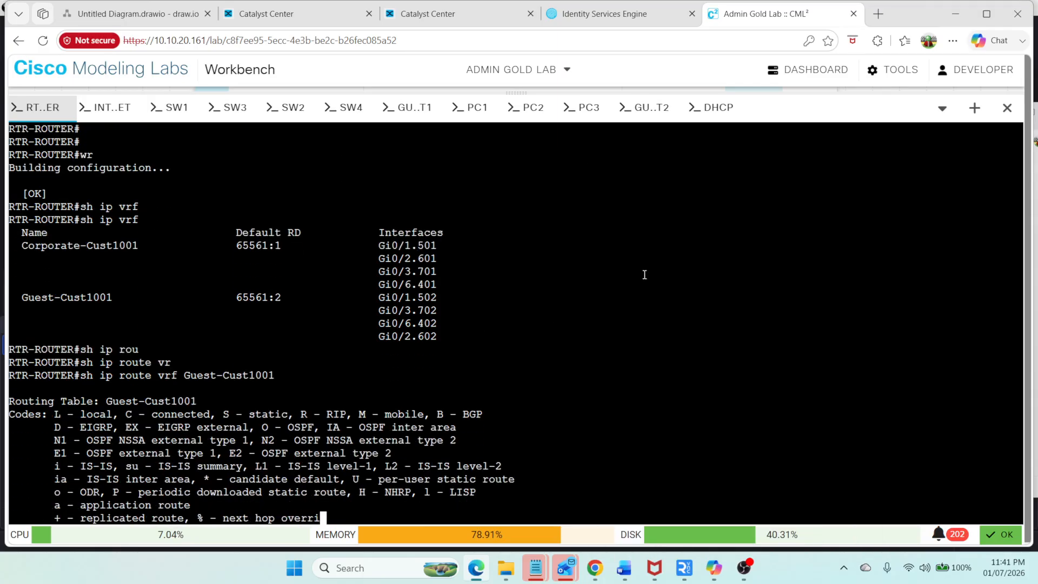
key(space)
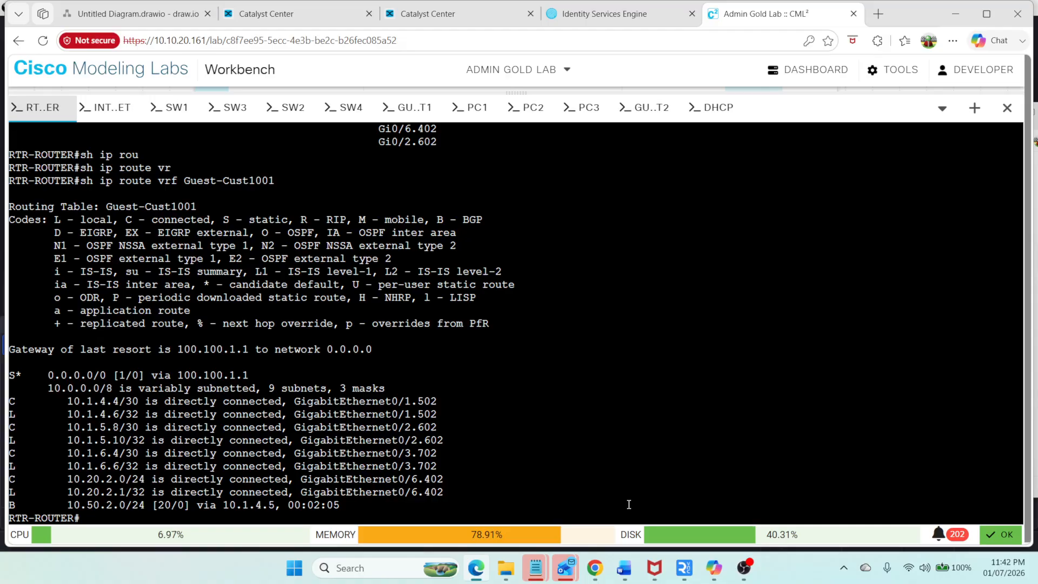
mouse_move(535, 568)
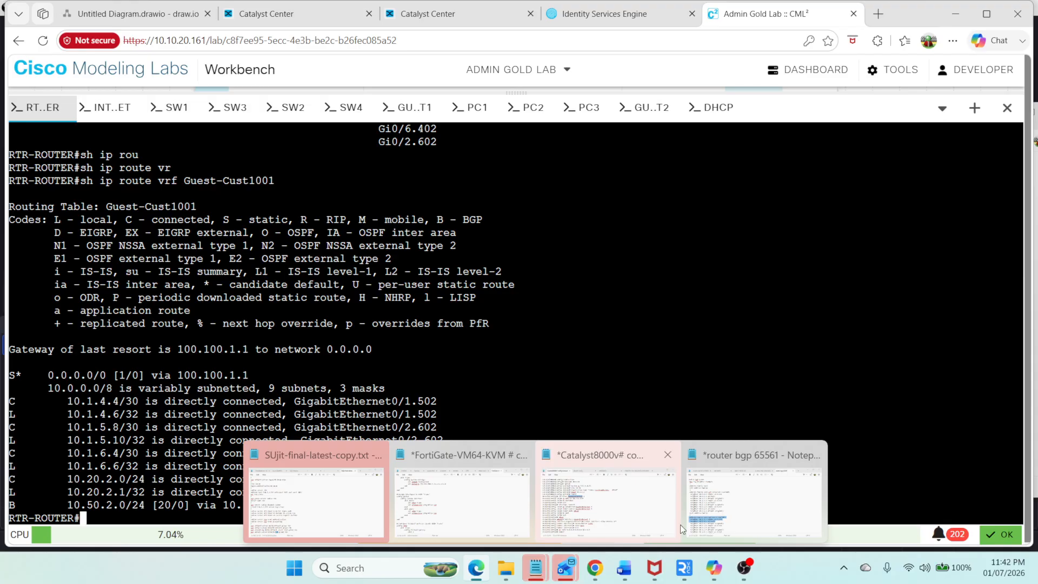
Step: Enter global configuration mode on the fusion router RTR-ROUTER
click(732, 522)
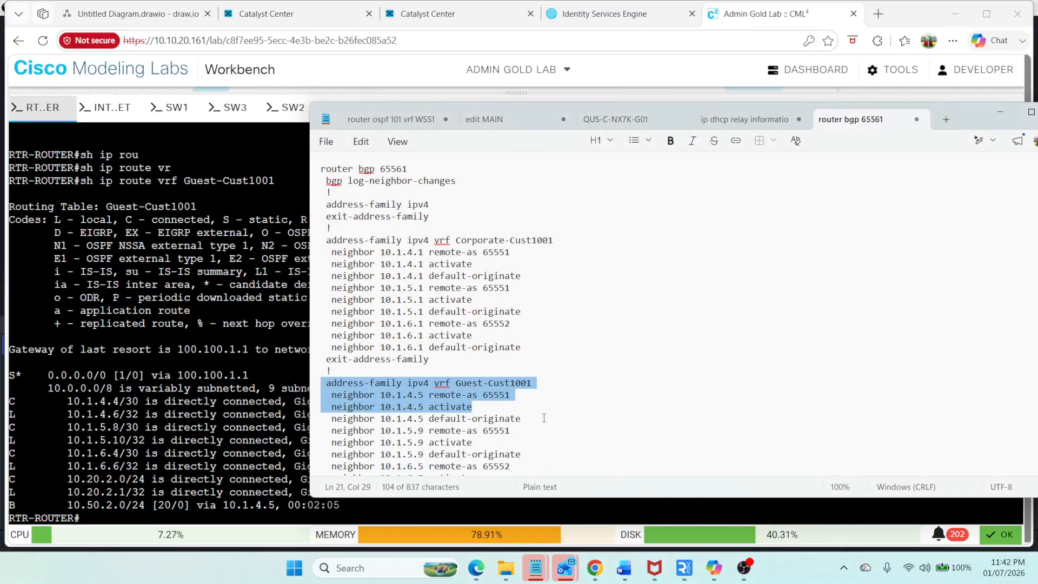
click(167, 411)
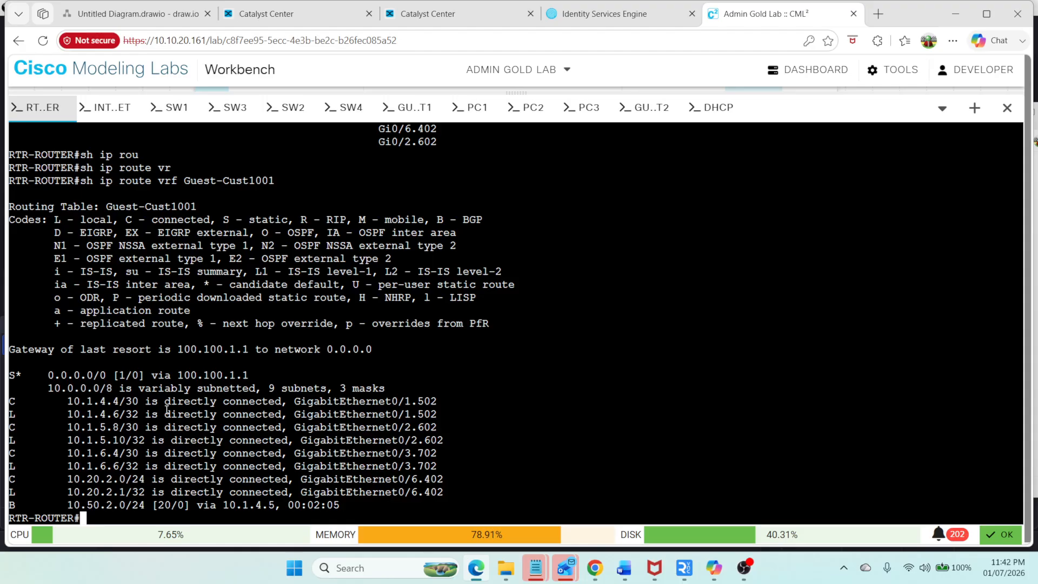
text(config t)
key(Return)
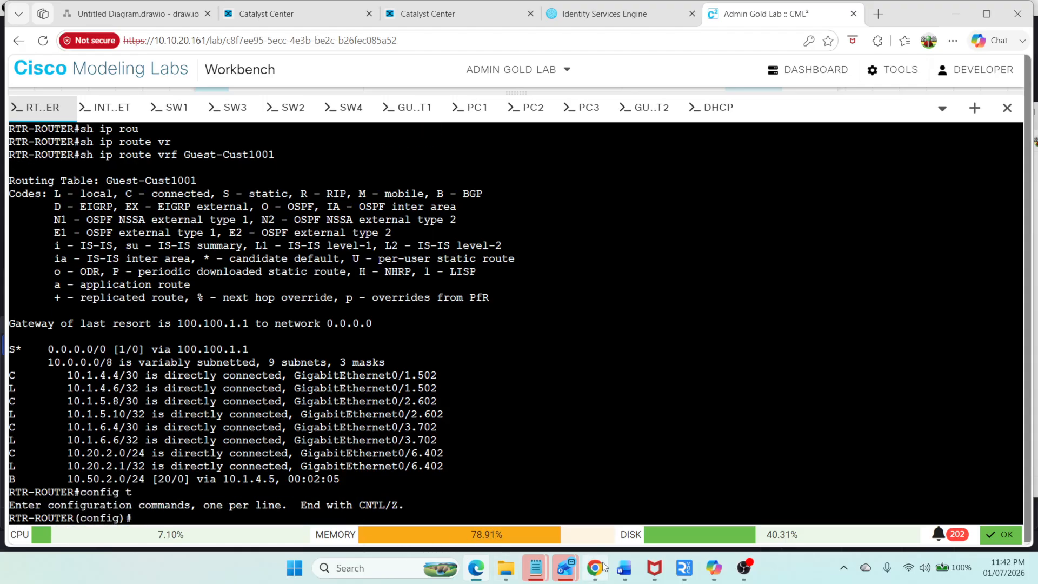
Step: Paste the router bgp 65561 block with the Corporate-Cust1001 address family and neighbor 10.1.4.1 remote-as 65551, activate and default-originate
mouse_move(606, 567)
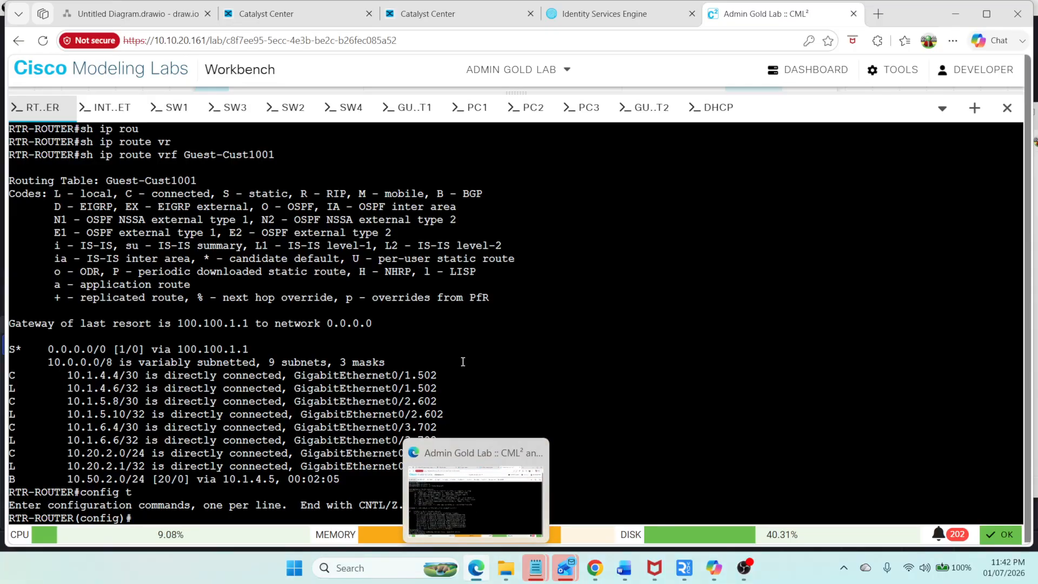
mouse_move(536, 569)
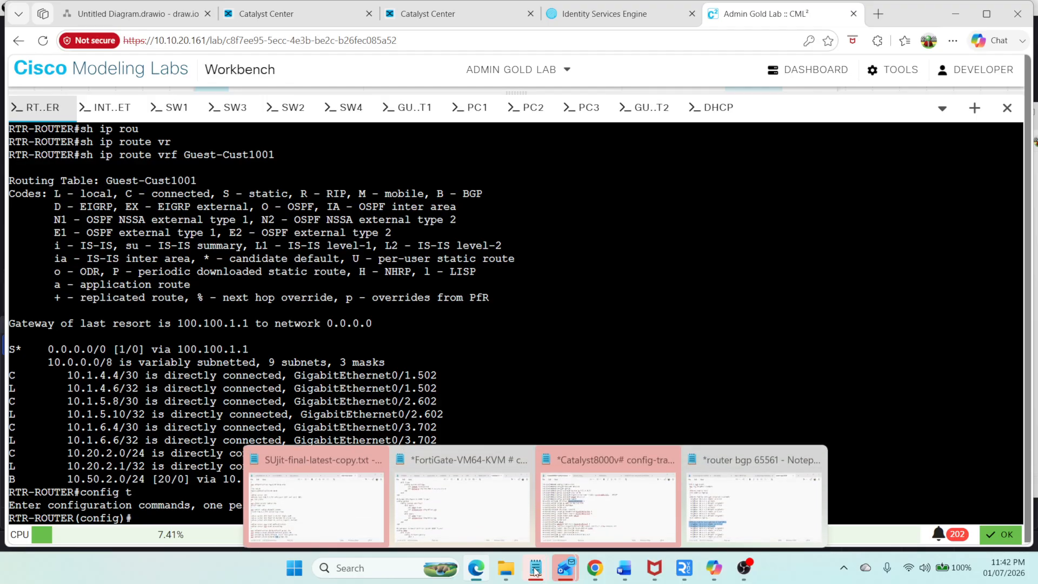
click(731, 522)
drag(543, 274, 306, 170)
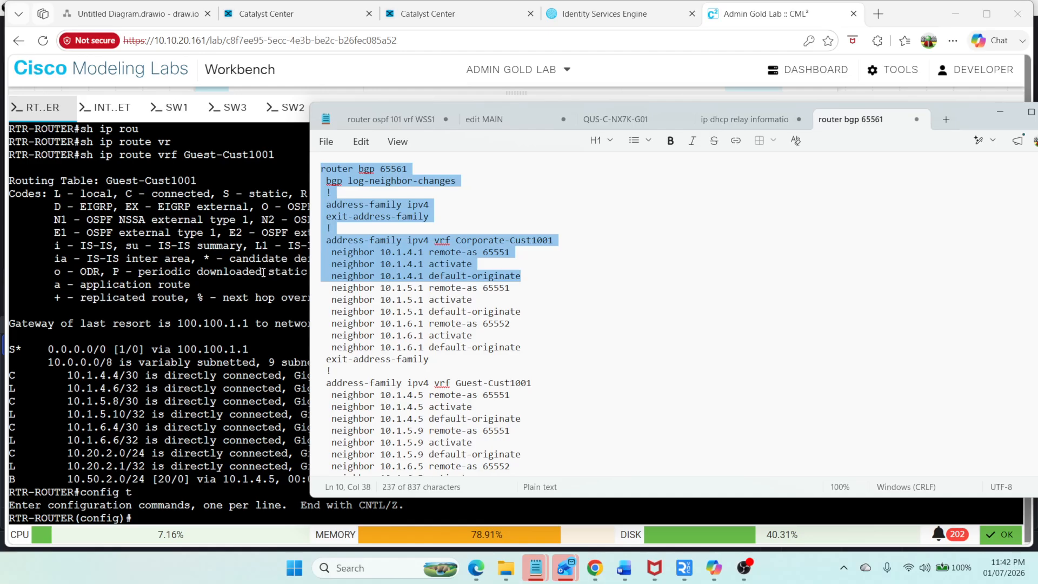
key(ctrl+c)
click(246, 258)
right_click(246, 258)
click(318, 325)
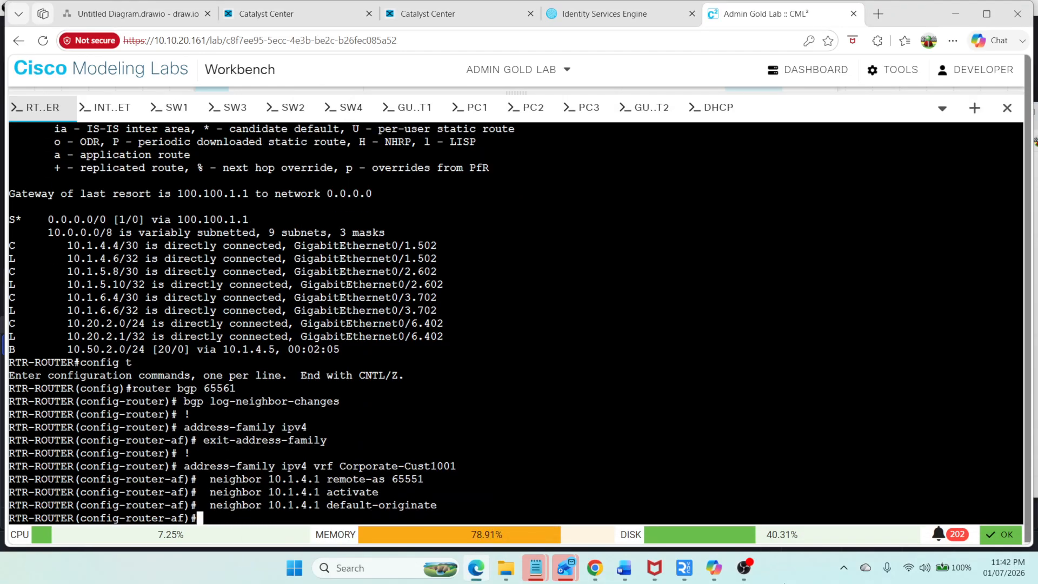
Step: Paste the Guest-Cust1001 address family with neighbor 10.1.4.5 remote-as 65551, activate and default-originate, then exit configuration mode
mouse_move(535, 568)
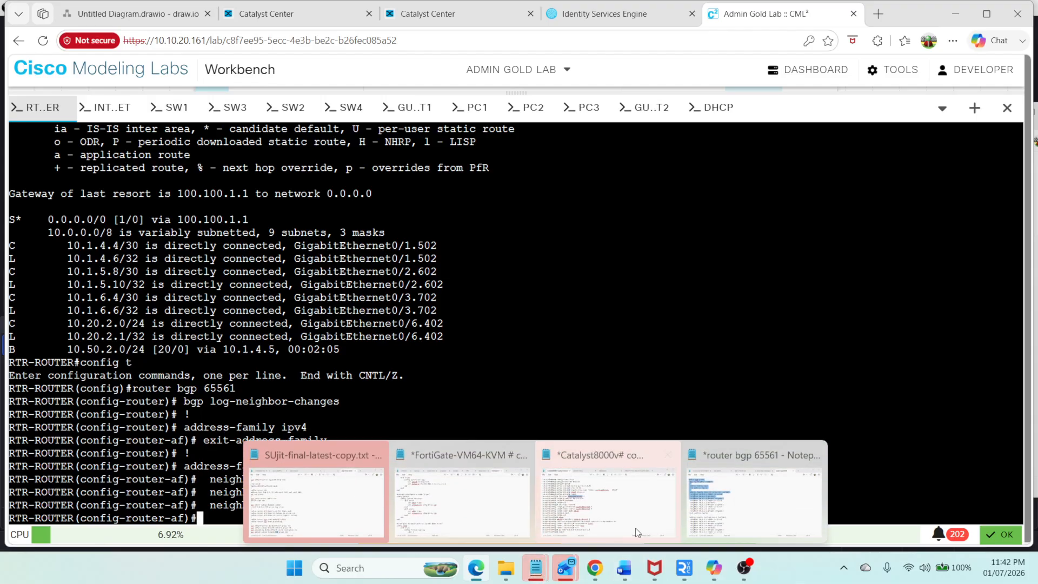
click(721, 513)
drag(532, 419, 313, 379)
right_click(278, 387)
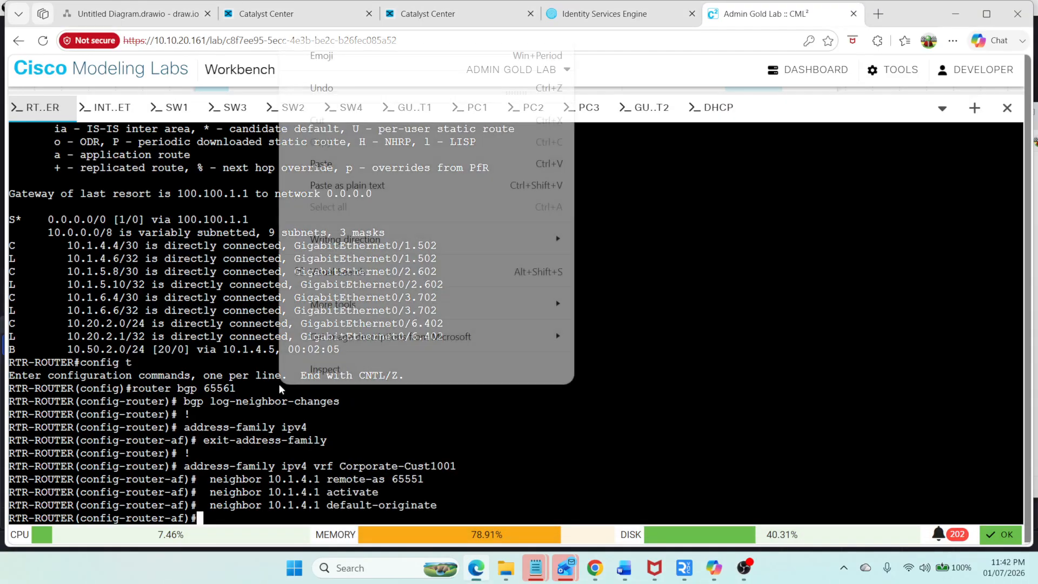
click(370, 163)
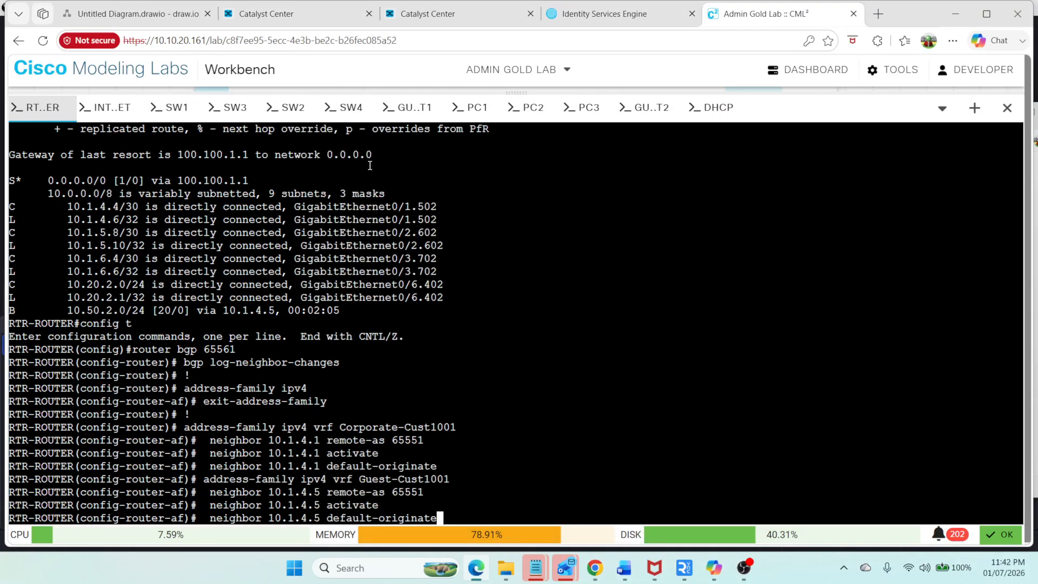
key(Return)
key(Return)
key(ctrl+z)
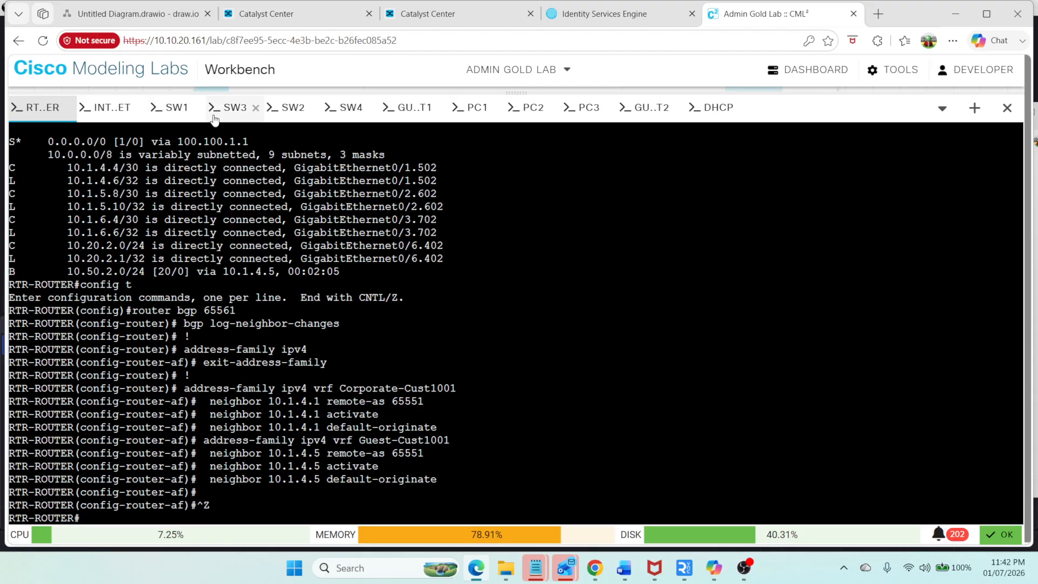
Step: Switch to the SW1 console and list its VRFs with show ip vrf
click(170, 107)
click(361, 260)
text(sh i)
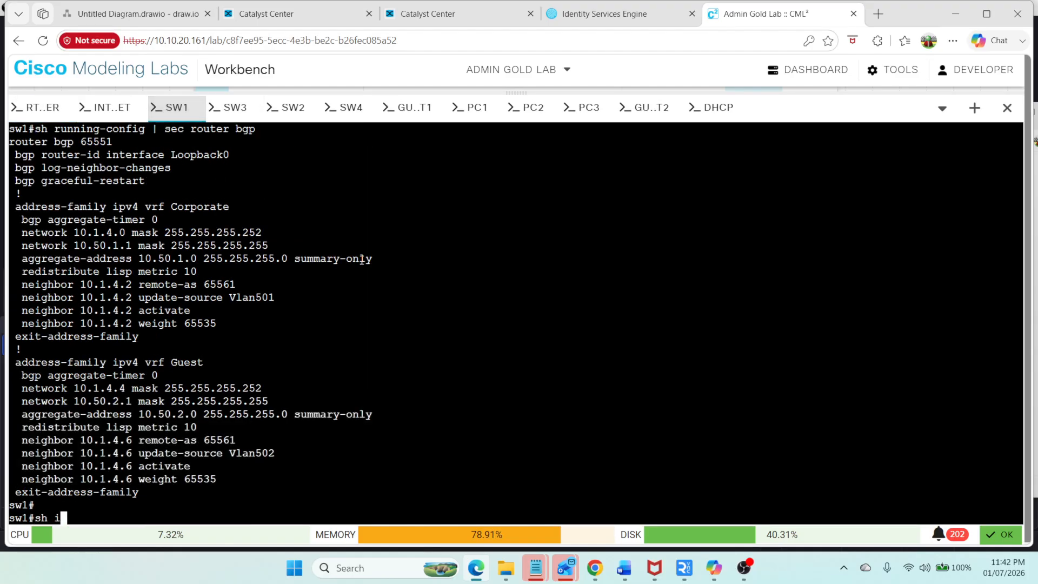
text(p)
key(BackSpace)
key(BackSpace)
text(b)
key(BackSpace)
text(ip vrf)
key(Tab)
key(BackSpace)
key(Return)
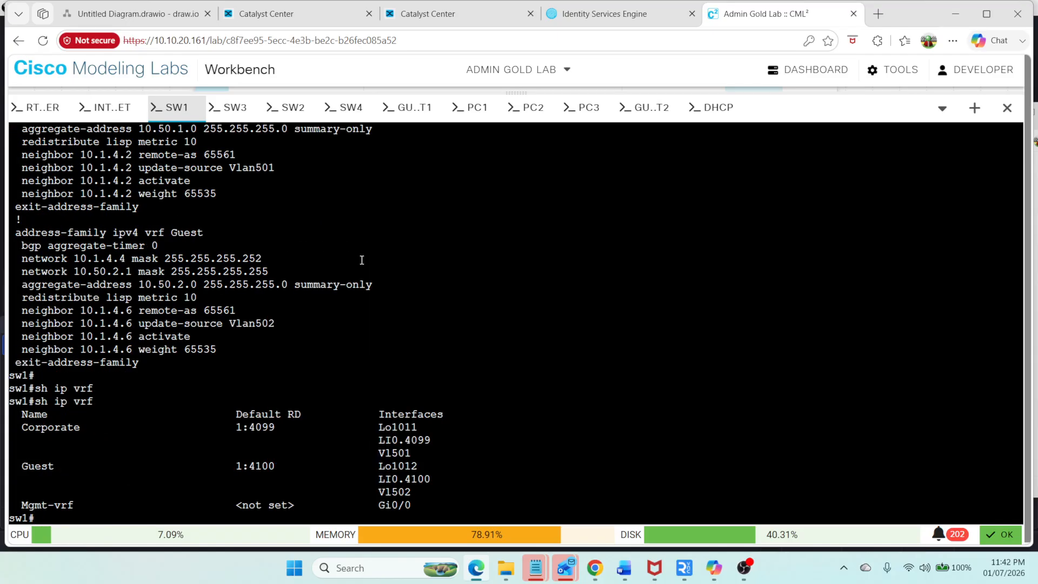
Step: Display the BGP table for all address families of VRF Corporate on SW1
text(sh bg)
key(Tab)
text(vr)
key(Tab)
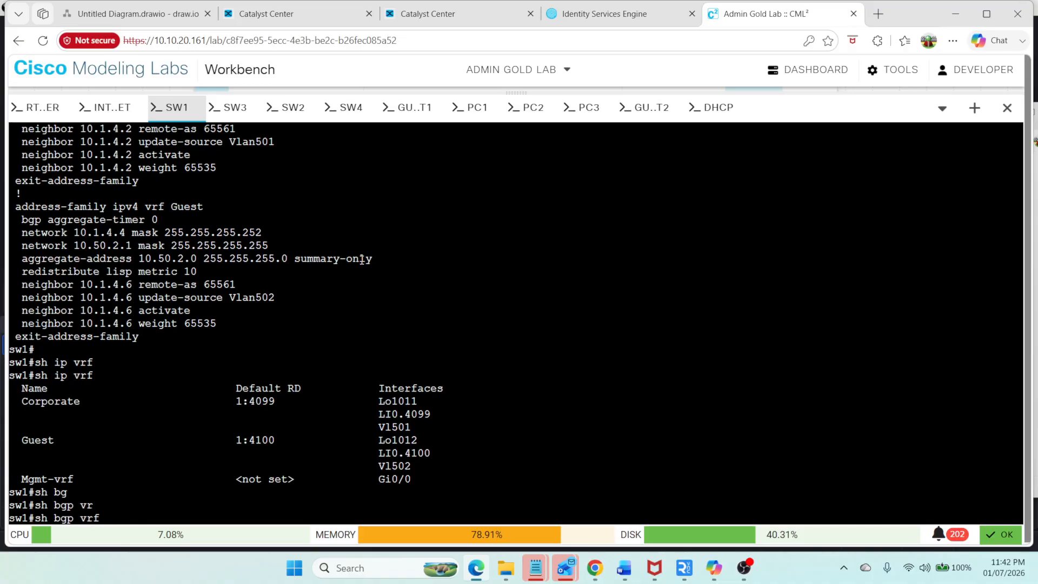
text(Corporate al)
key(Tab)
key(Return)
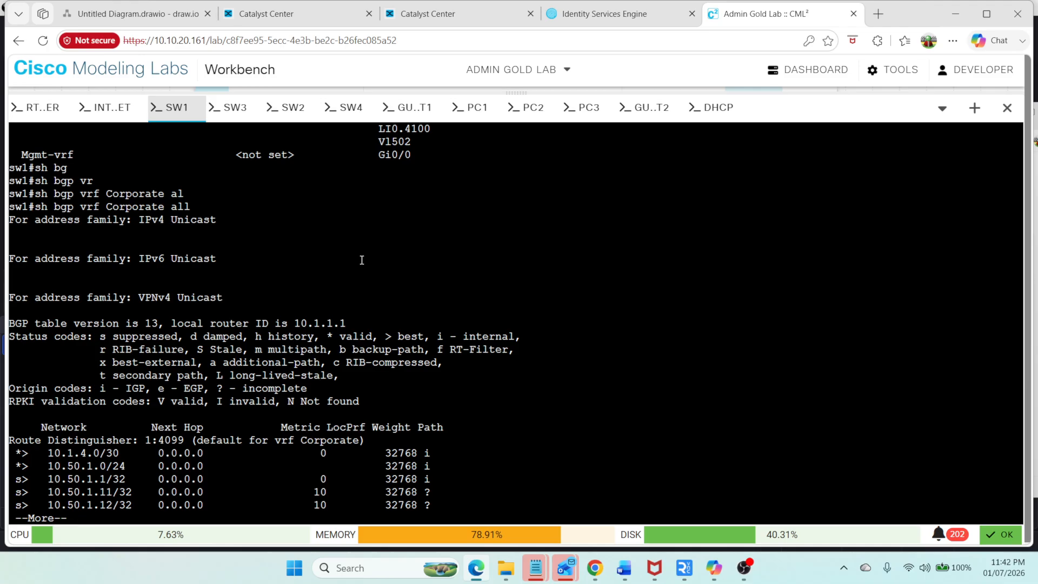
key(space)
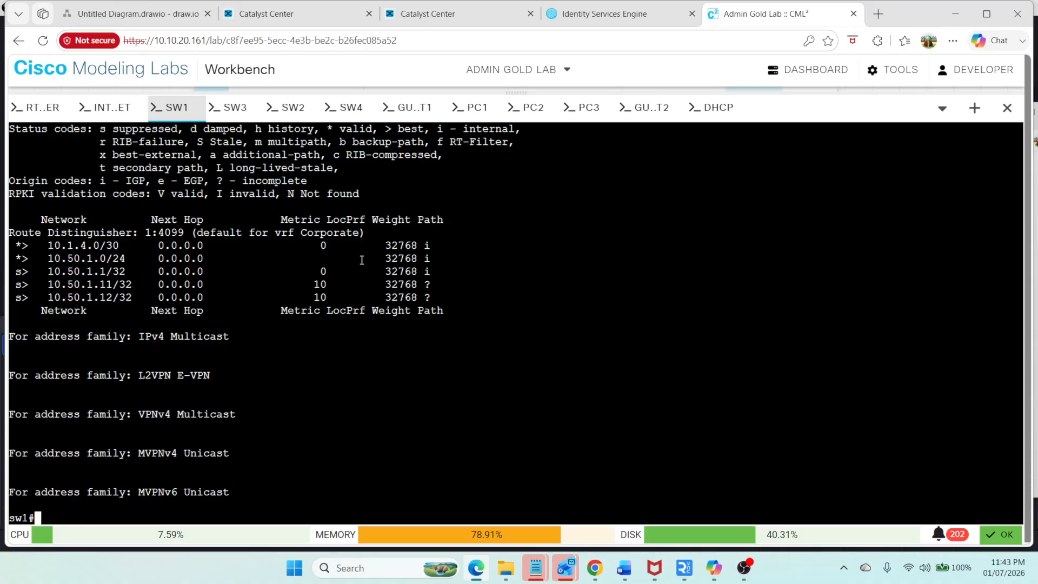
Step: Display the BGP neighbor summary for VRF Corporate on SW1
key(Up)
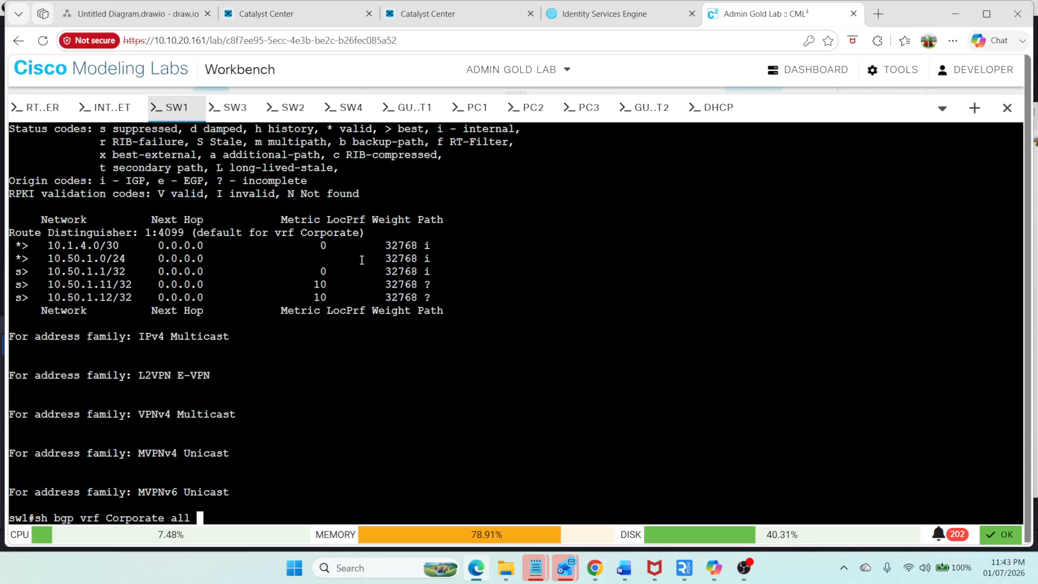
text(nu)
key(Tab)
key(Return)
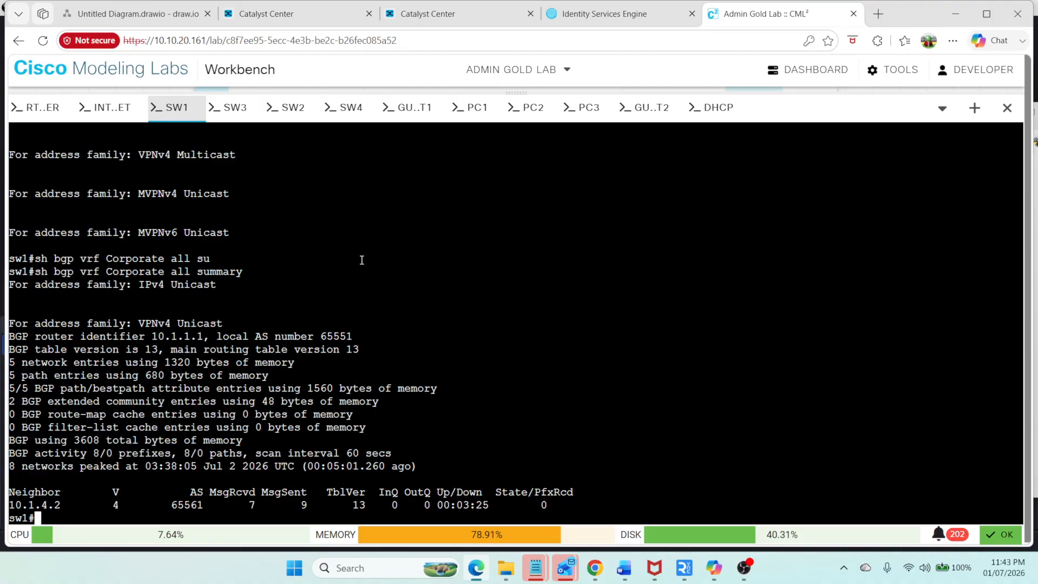
Step: Display the IPv4 BGP table for VRF Corporate and highlight the default route entry
key(Up)
key(BackSpace)
key(BackSpace)
key(BackSpace)
key(BackSpace)
key(BackSpace)
key(BackSpace)
key(BackSpace)
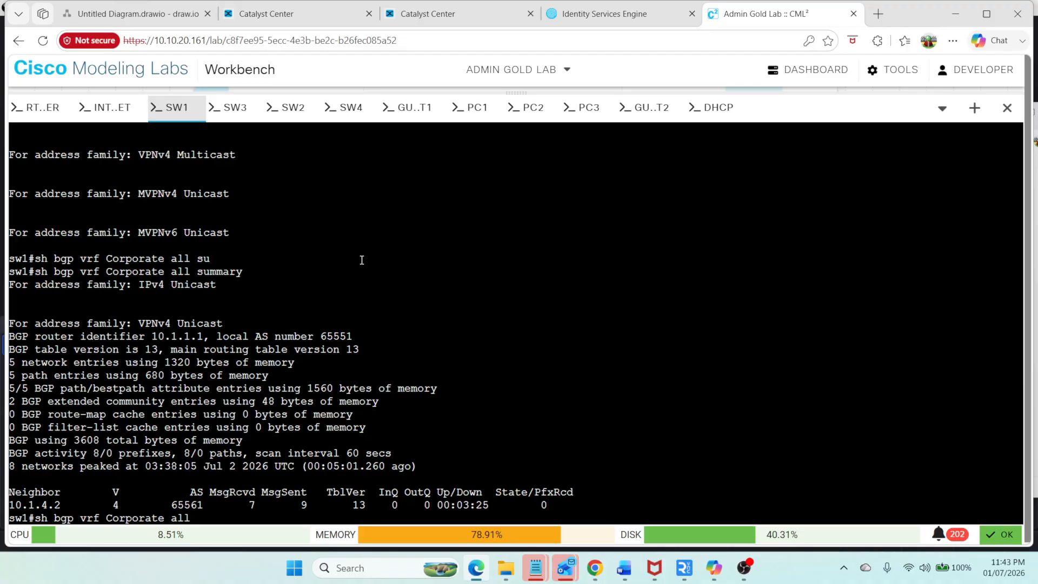
key(BackSpace)
key(BackSpace)
key(BackSpace)
key(BackSpace)
key(Return)
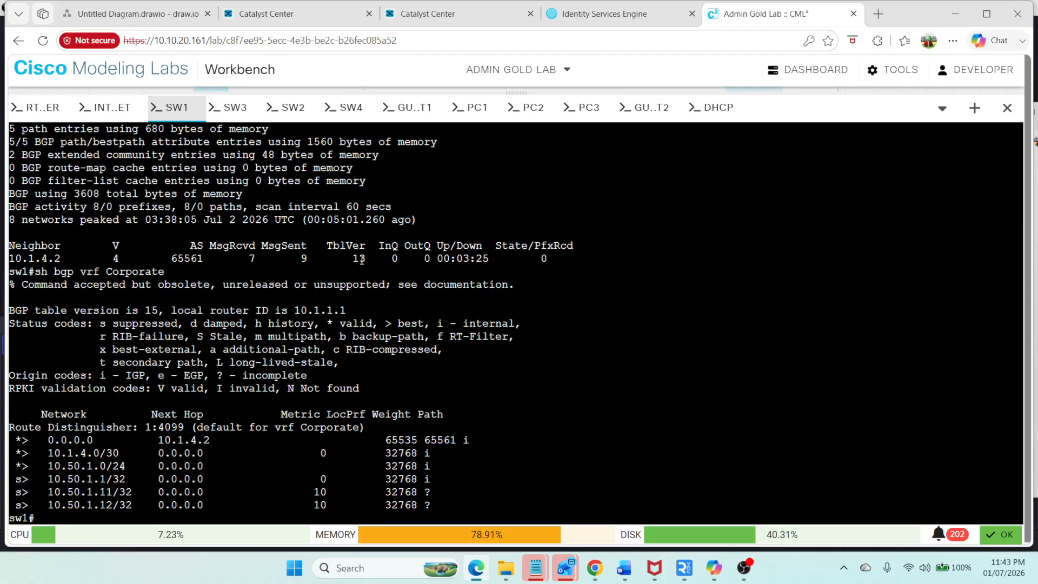
drag(483, 440, 28, 435)
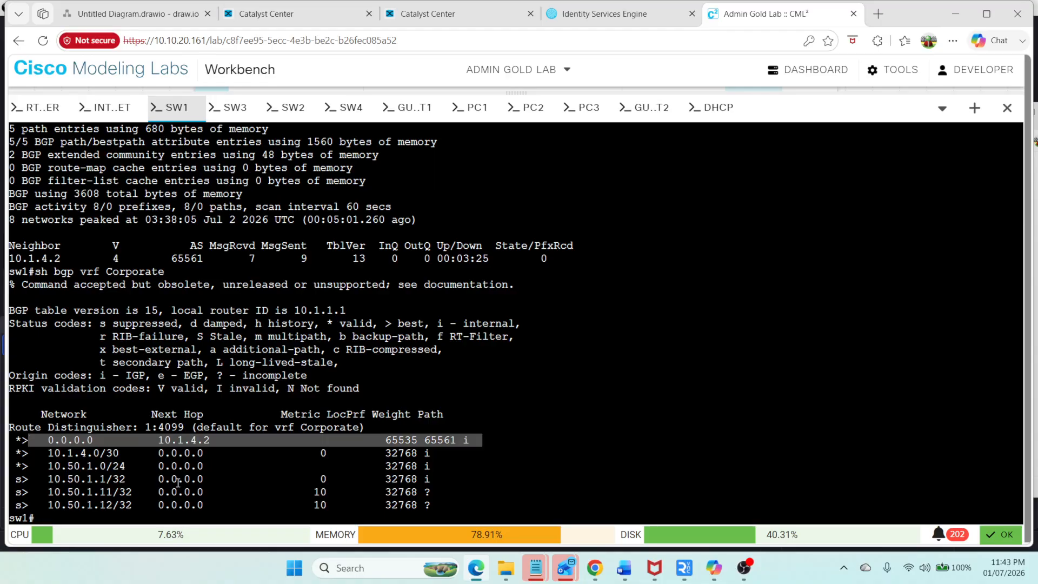
click(117, 15)
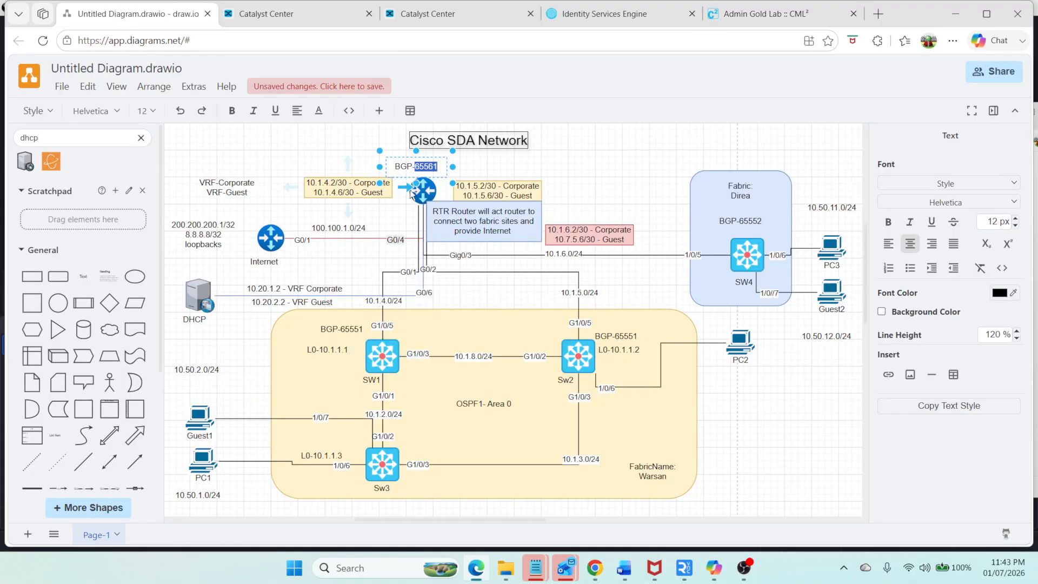
click(300, 18)
click(638, 14)
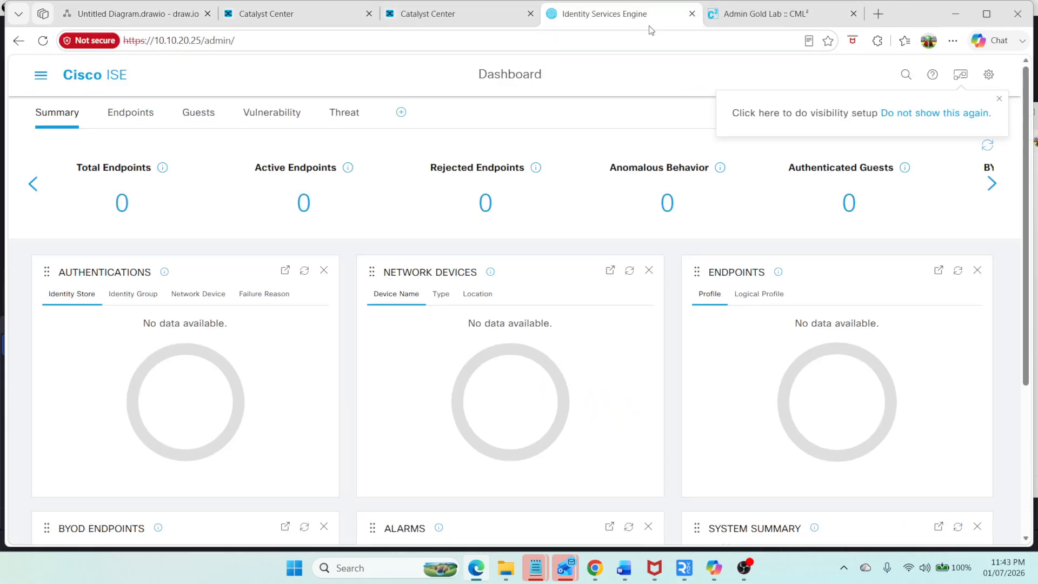
click(721, 17)
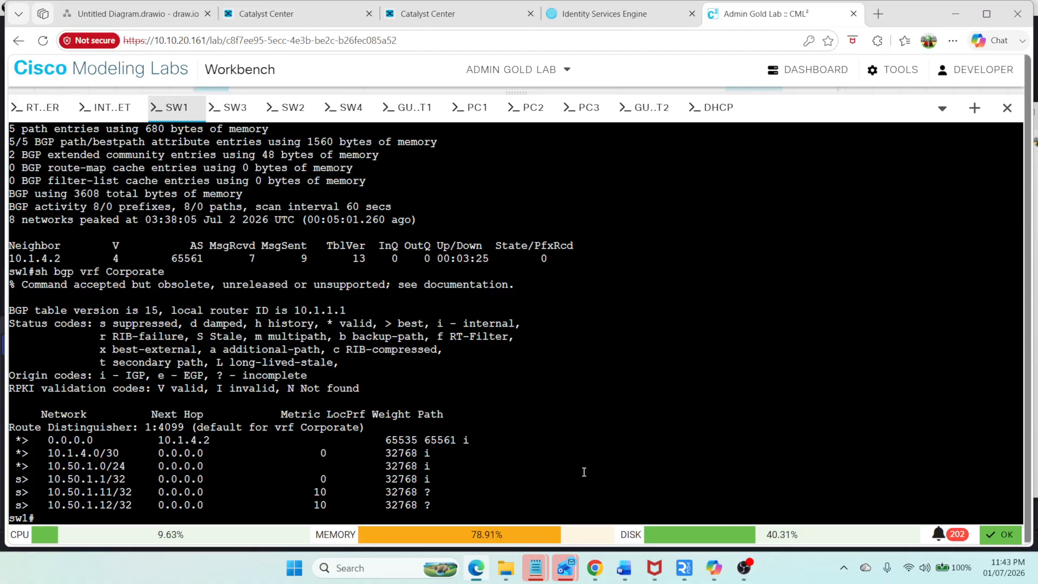
Step: Display SW1's routing table for VRF Corporate
drag(28, 452, 437, 480)
click(445, 508)
text(s)
key(Up)
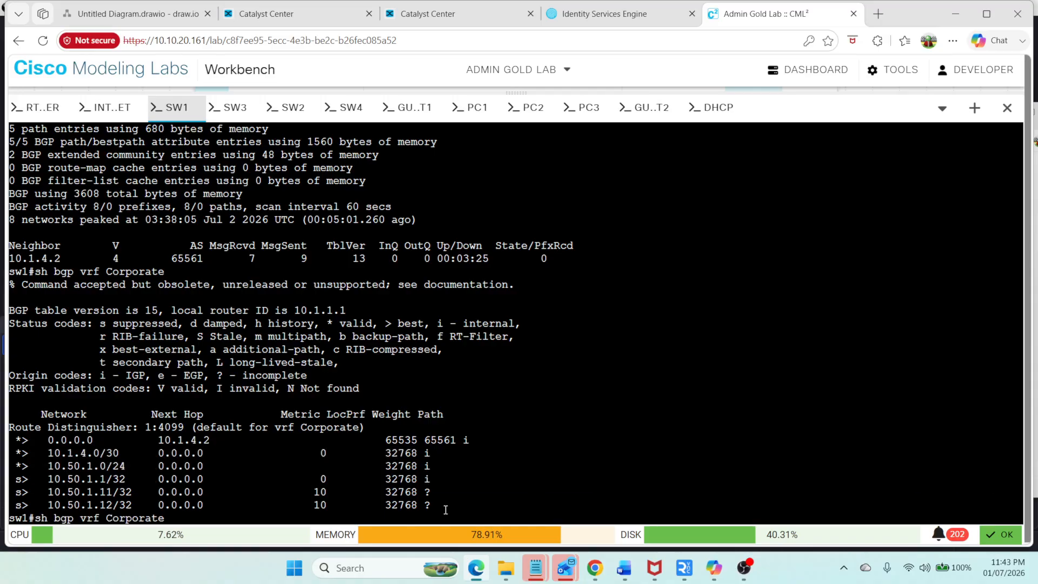
key(Up)
key(Down)
key(Left)
key(Left)
key(Left)
key(Left)
key(Left)
key(Left)
key(Left)
key(Left)
key(Left)
key(Left)
key(Left)
key(Left)
key(Left)
key(Left)
key(Left)
key(BackSpace)
key(BackSpace)
key(BackSpace)
text(ip route)
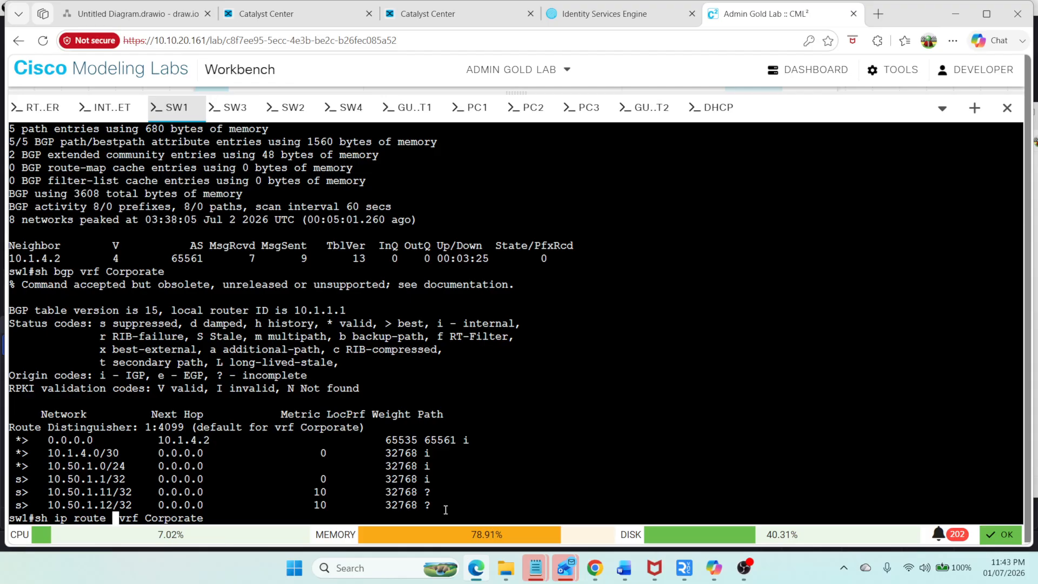
key(Return)
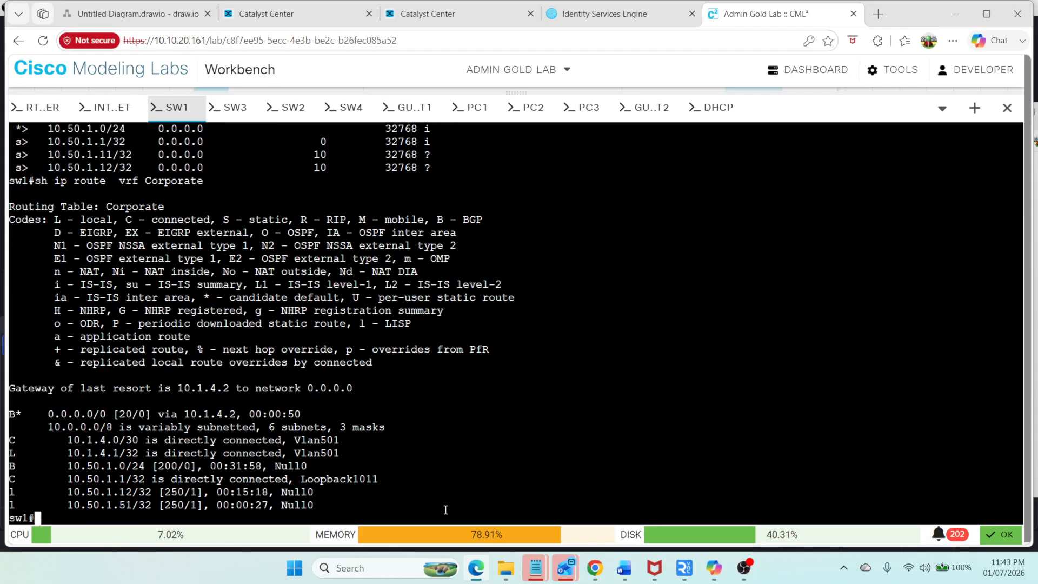
Step: Display SW1's routing table for VRF Guest
key(Up)
key(BackSpace)
key(BackSpace)
key(BackSpace)
key(BackSpace)
key(BackSpace)
key(BackSpace)
key(BackSpace)
key(BackSpace)
key(BackSpace)
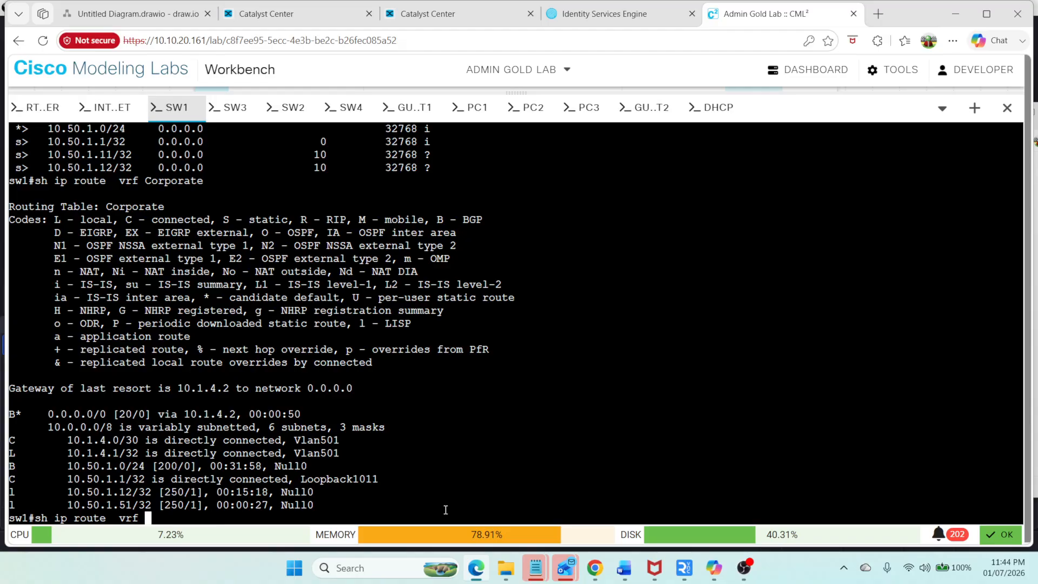
text(Guest)
key(Return)
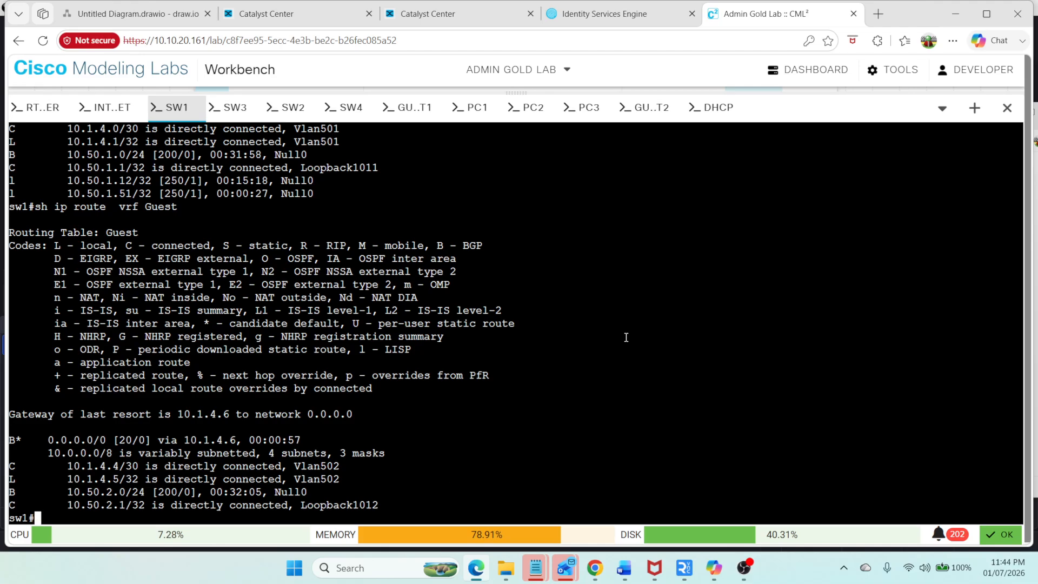
Step: Add IP-Base-Transit to sw2's border Layer 3 handoff using IP pool Transit_Pool_SW2 (10.1.5.0/24)
click(265, 20)
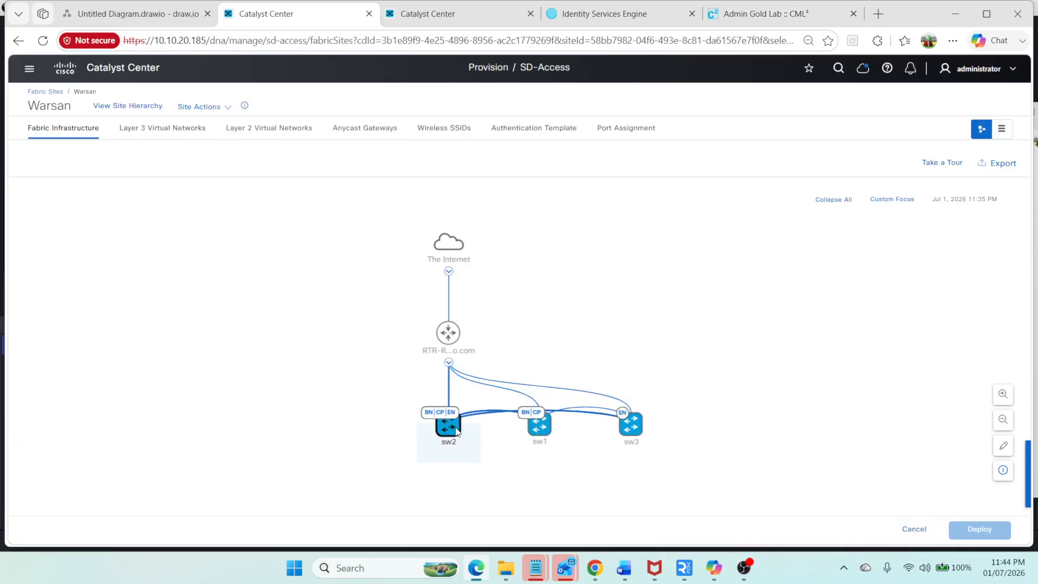
click(448, 426)
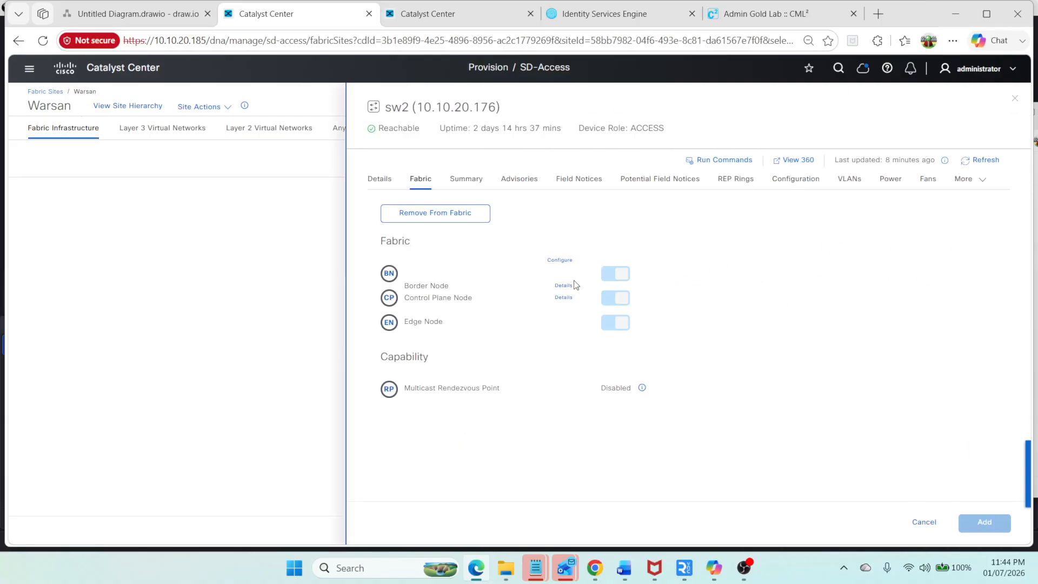
click(561, 260)
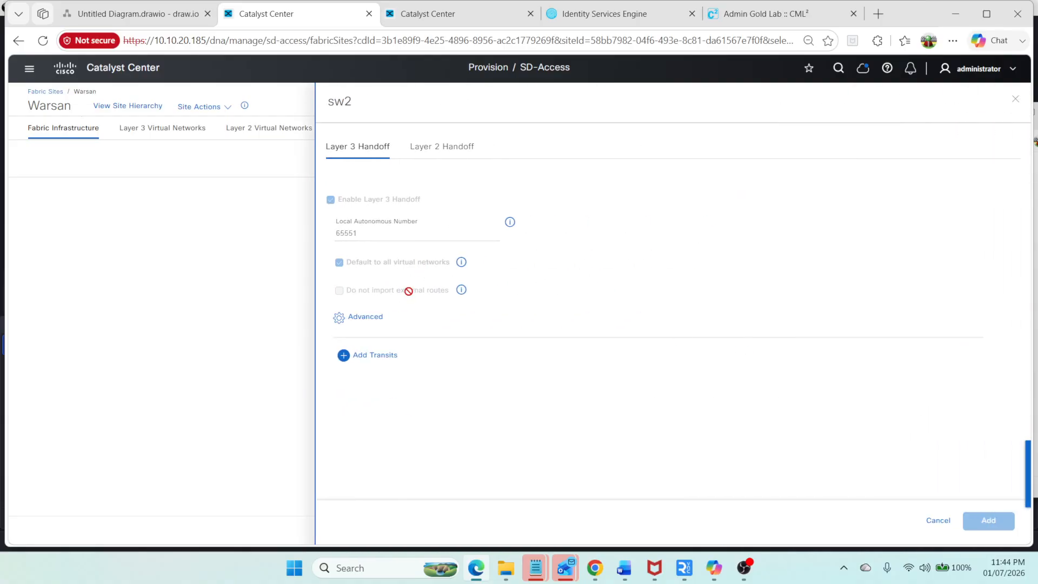
click(359, 355)
click(378, 381)
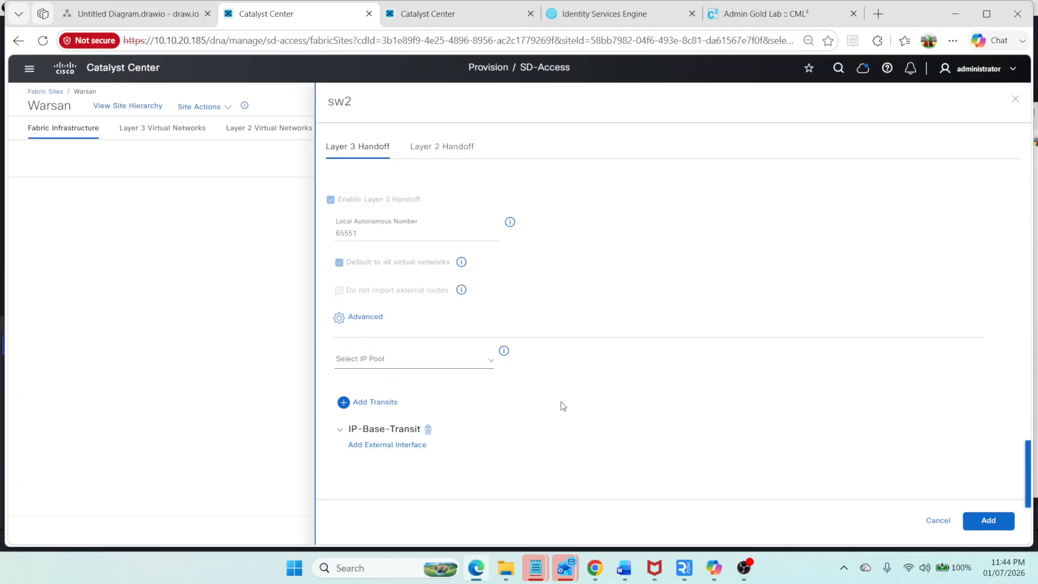
click(446, 361)
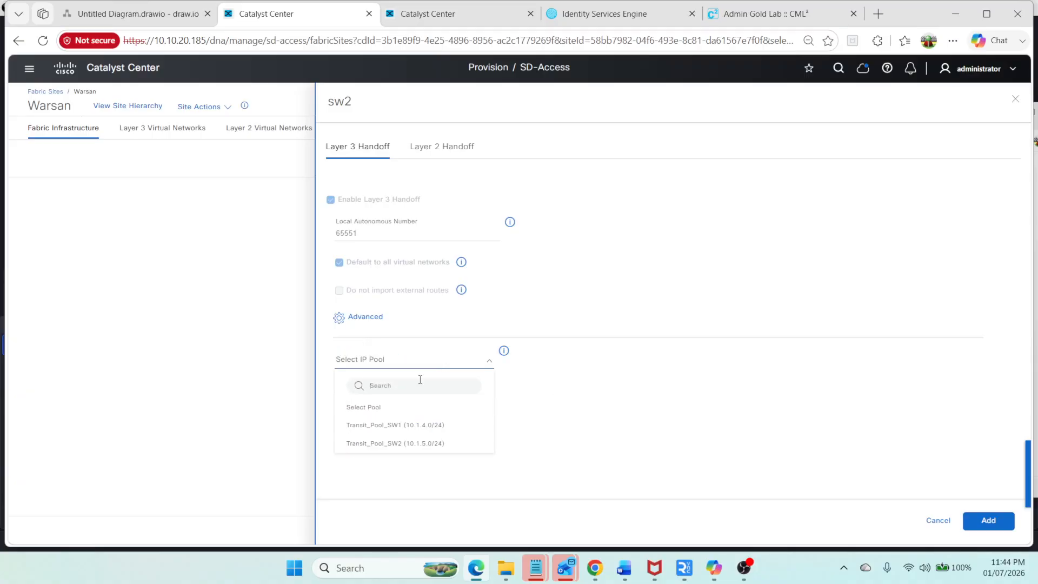
click(392, 444)
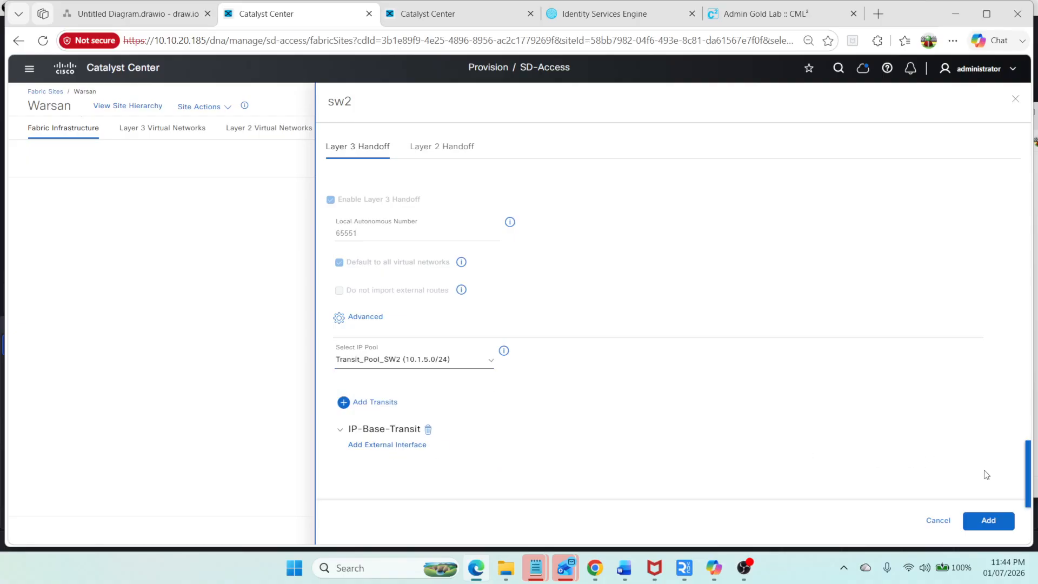
click(992, 521)
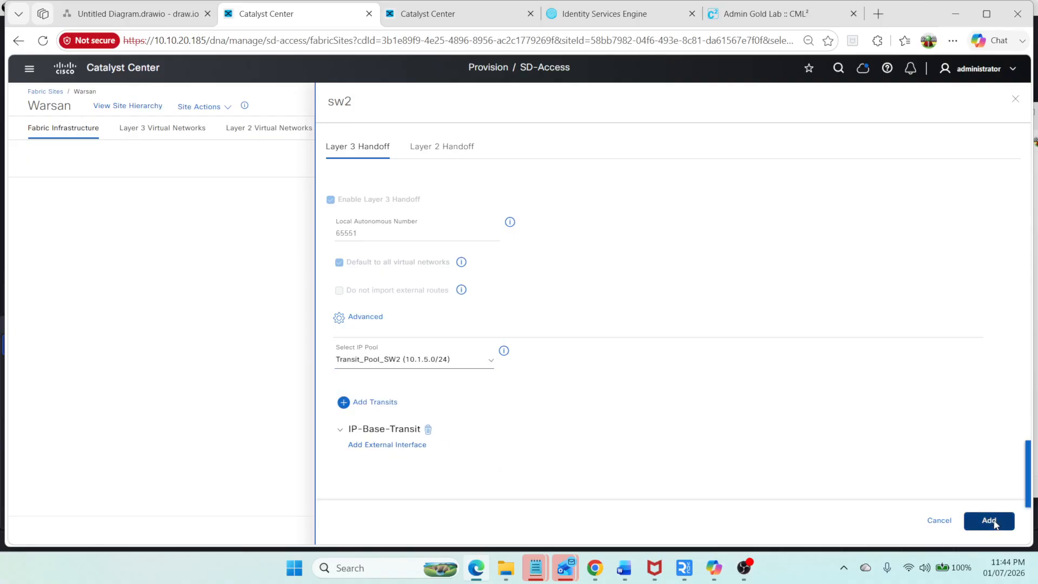
click(519, 341)
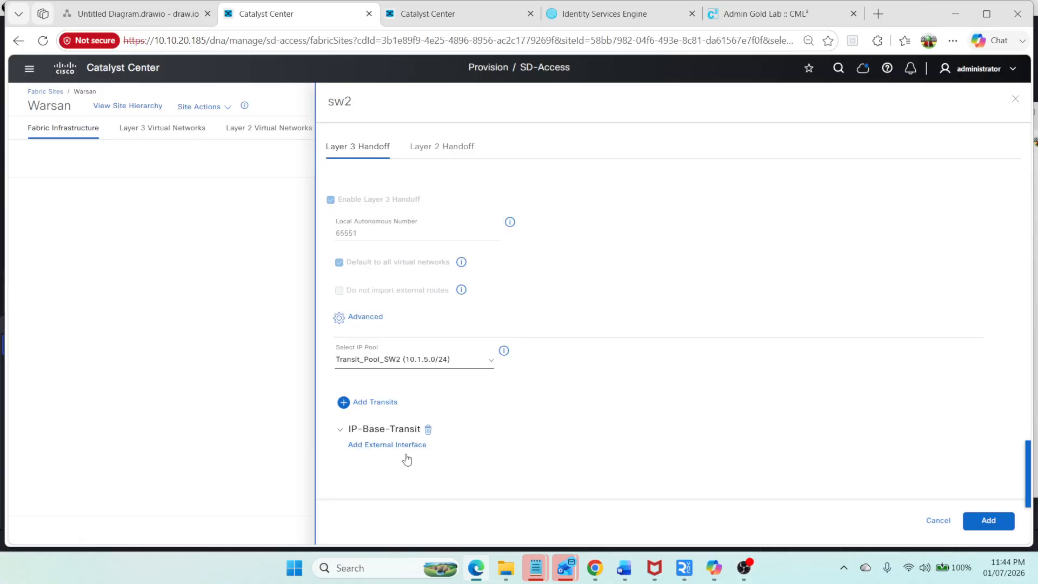
Step: Add external interface GigabitEthernet1/0/5 on the transit, enabling Layer 3 handoff for the Corporate and Guest virtual networks
click(396, 446)
click(423, 150)
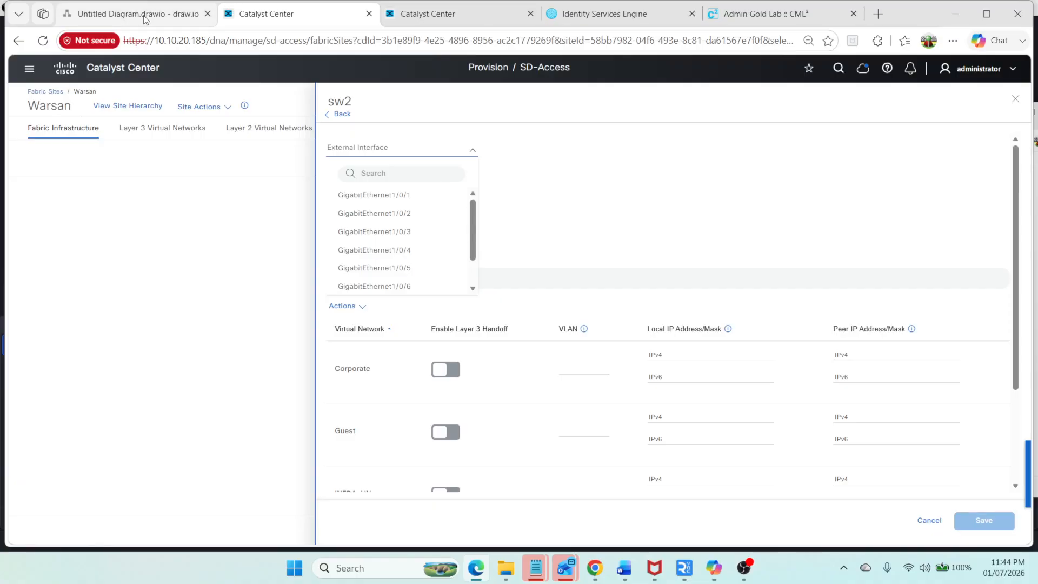
click(213, 7)
click(303, 17)
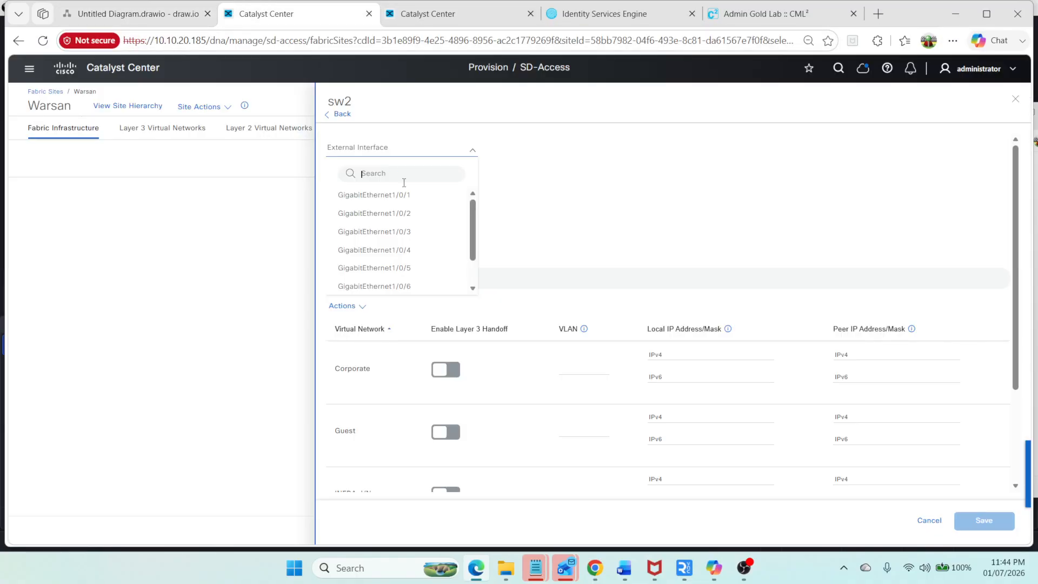
click(429, 265)
click(453, 371)
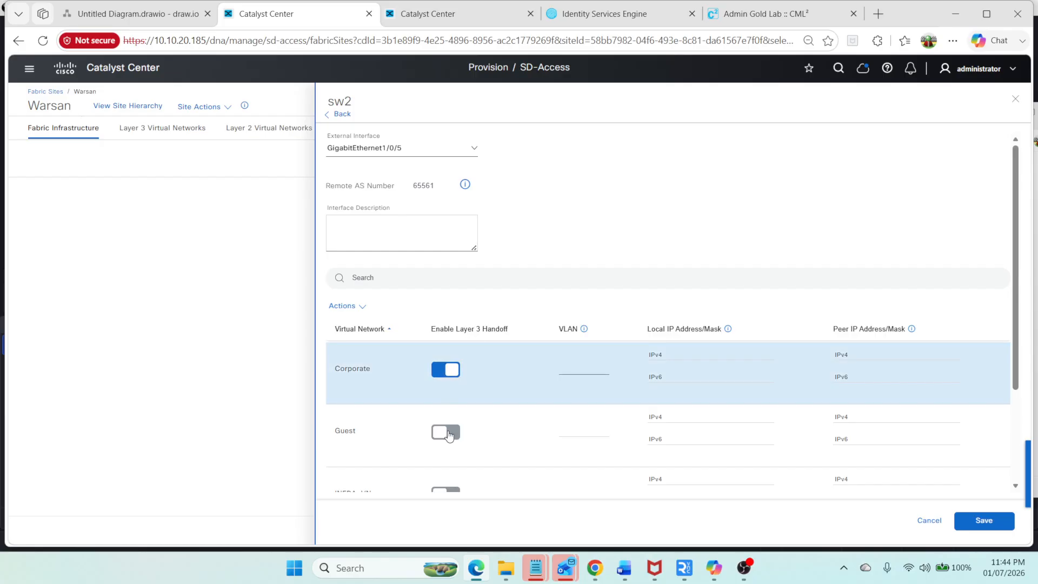
click(448, 433)
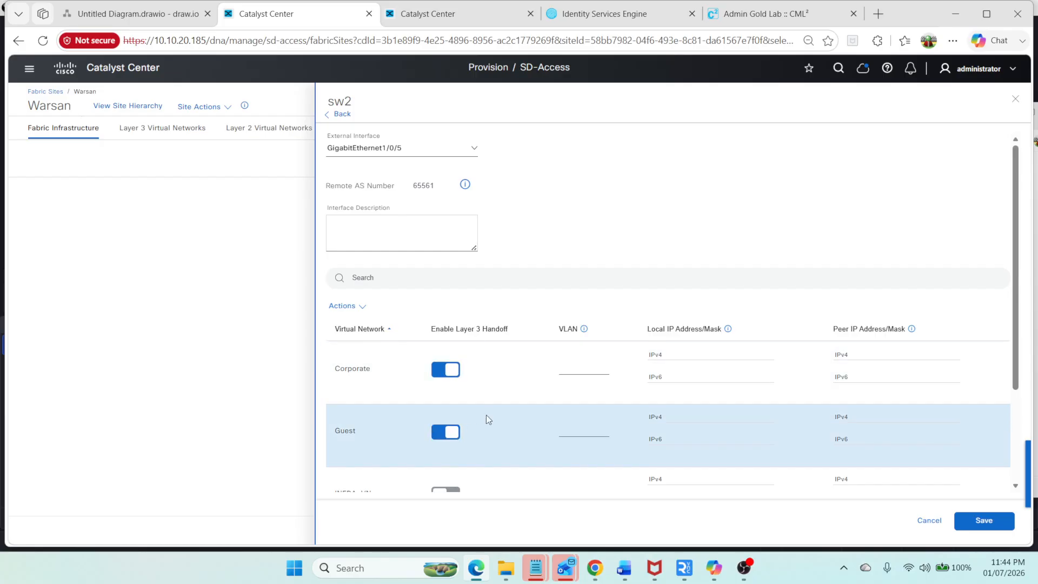
Step: Display SW1's brief IP interface summary
click(754, 16)
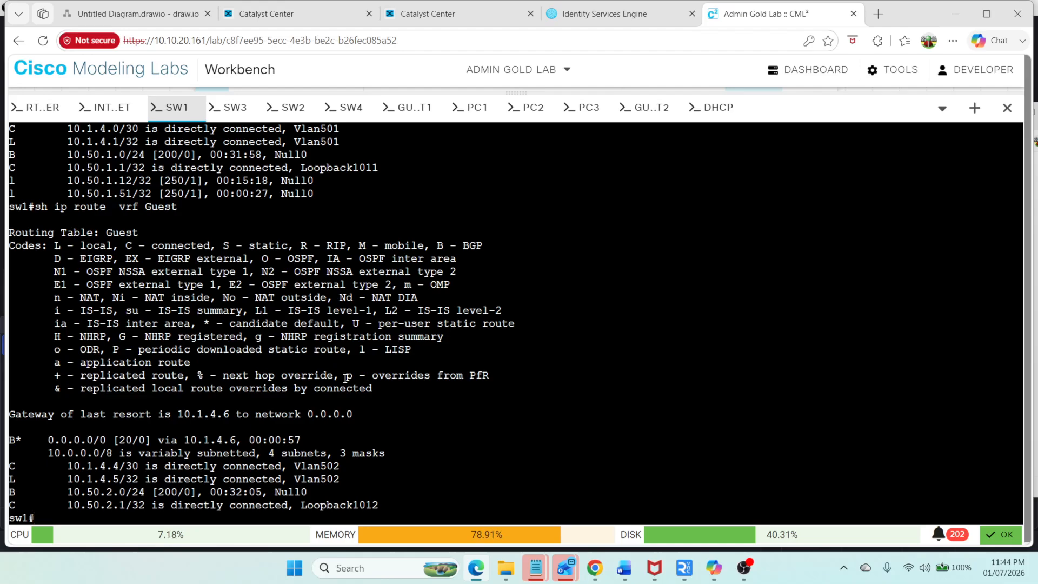
text(sh ip int br)
key(Return)
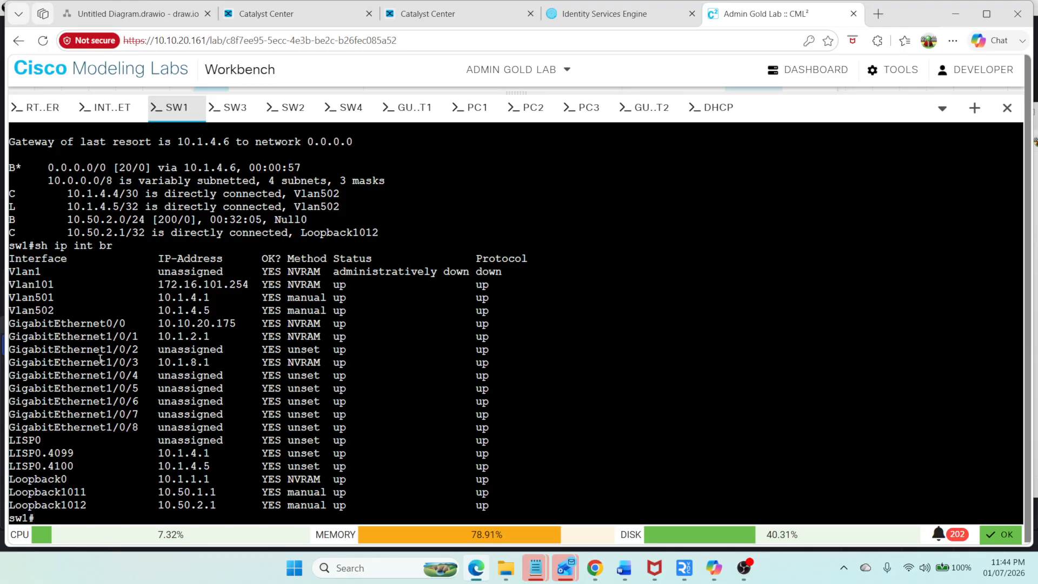
Step: Display the fusion router's brief IP interface summary and highlight the GigabitEthernet0/2 subinterfaces
click(40, 107)
text(sh ip int br)
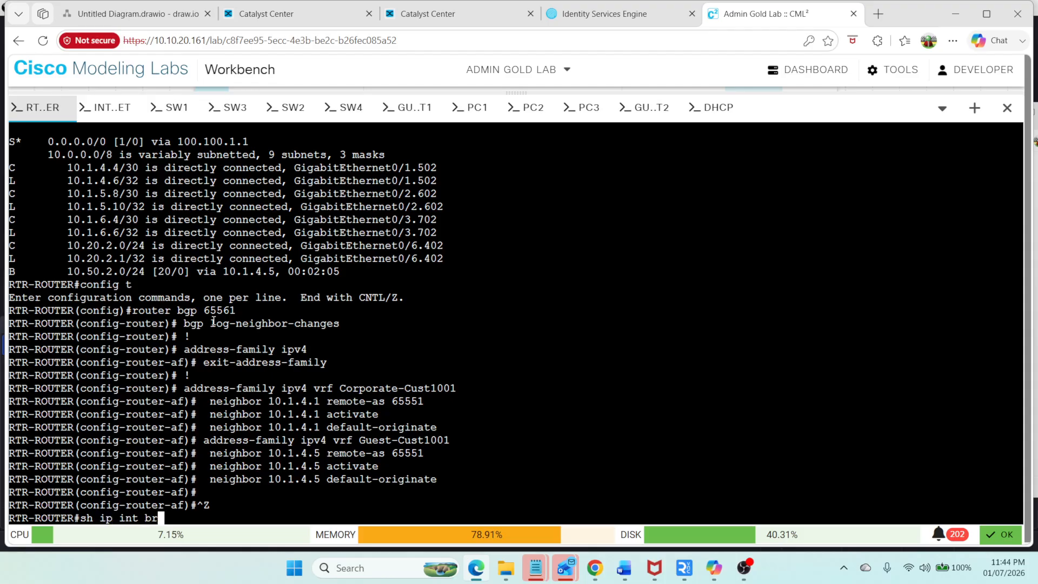
key(Return)
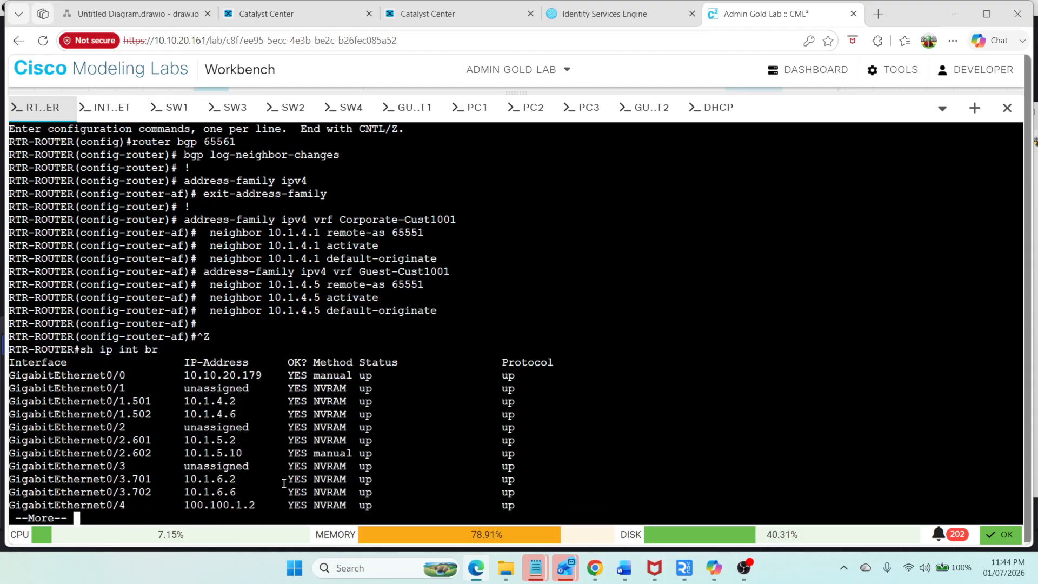
drag(11, 439, 254, 463)
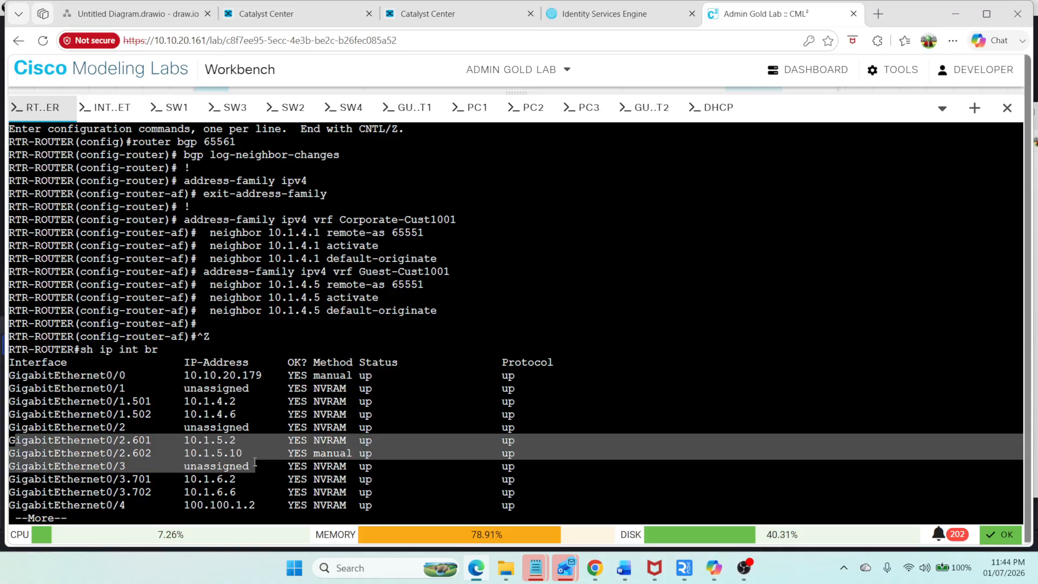
Step: Compare against the network diagram, adjust the Corporate and Guest VLAN fields, and save the external interface handoff
click(111, 15)
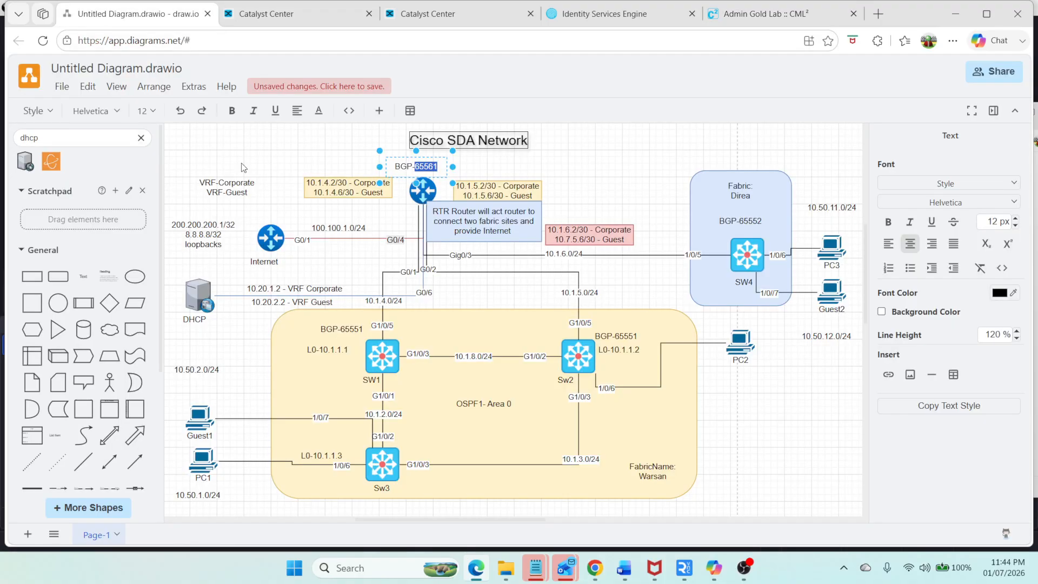
click(288, 15)
click(578, 369)
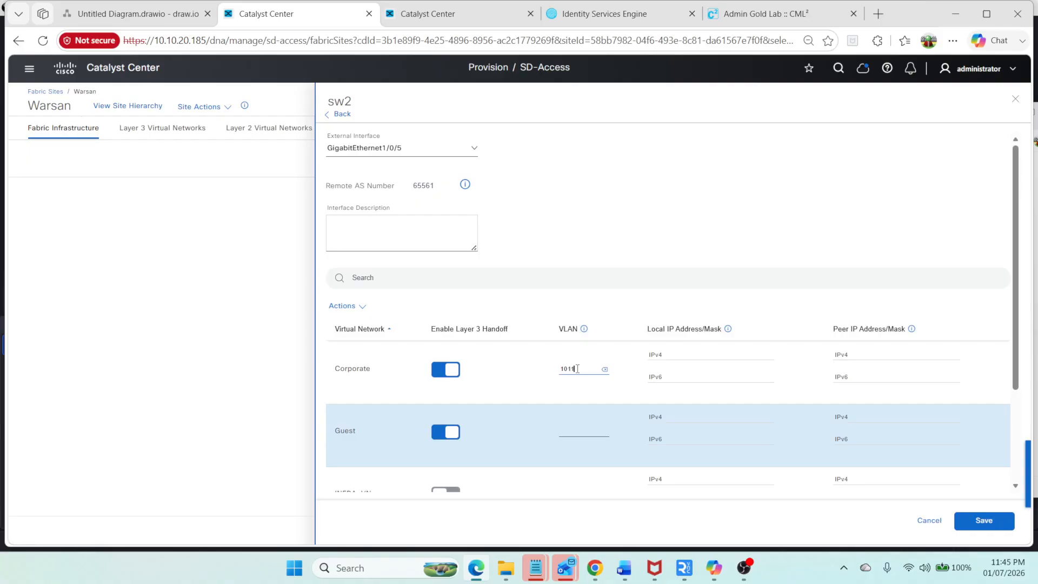
key(BackSpace)
click(577, 432)
click(989, 529)
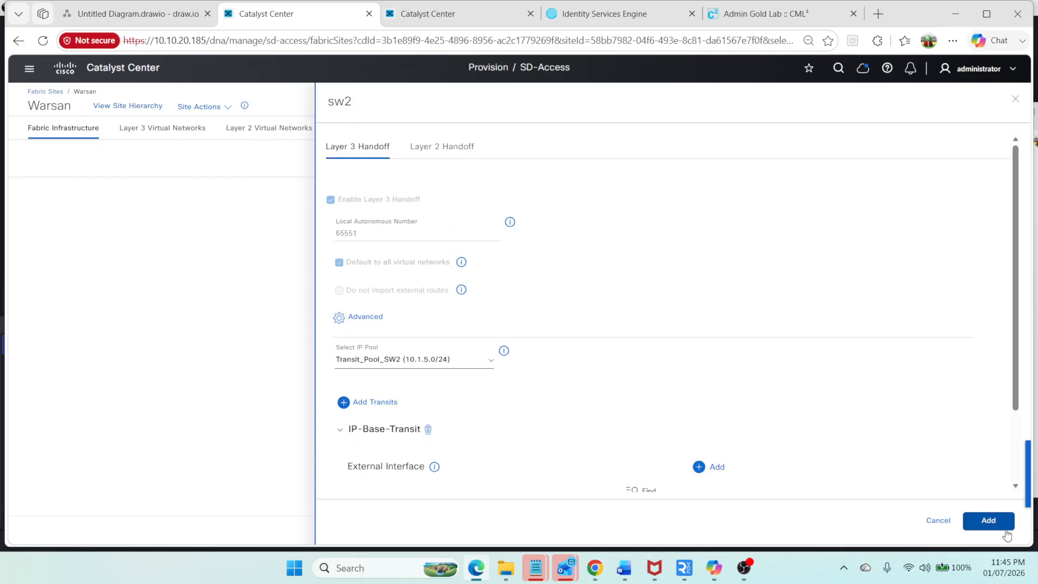
Step: Add sw2's Layer 3 handoff configuration to the fabric
scroll(379, 424, down, 2)
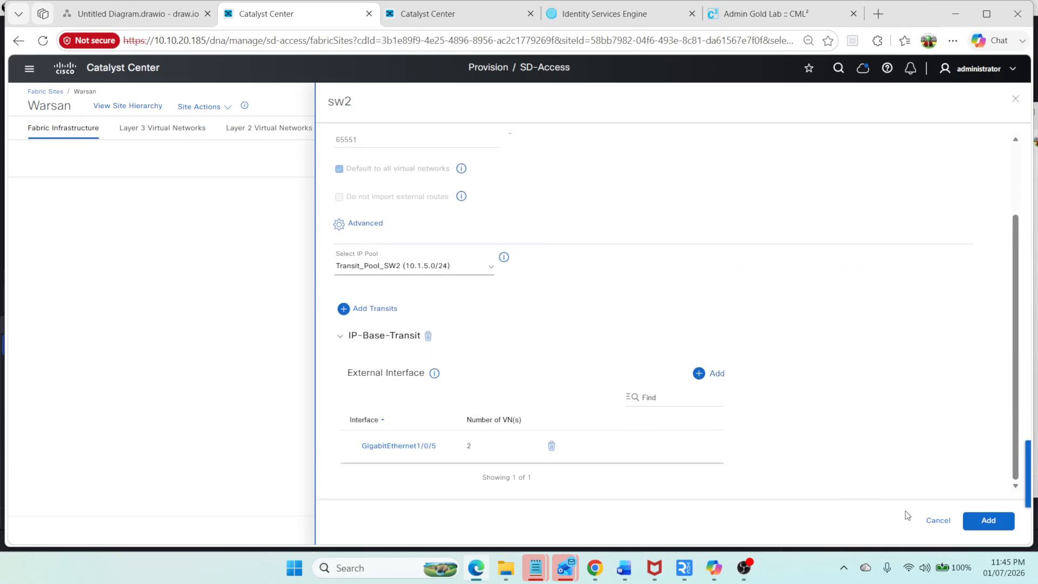
click(988, 520)
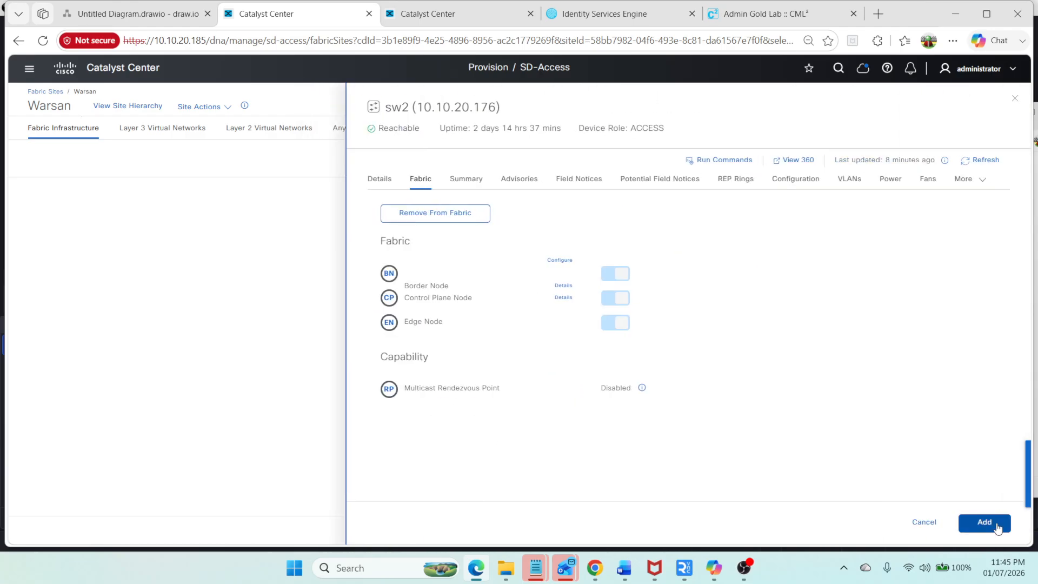
click(1003, 524)
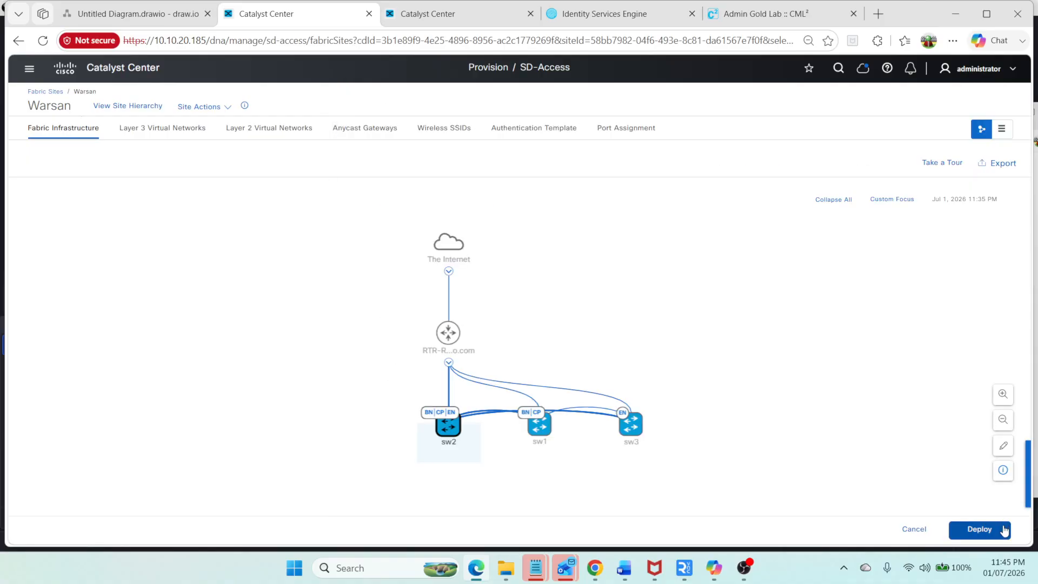
Step: Deploy the fabric modification with Preview and Deploy, reviewing sw2's configuration to be deployed before deploying
click(1004, 530)
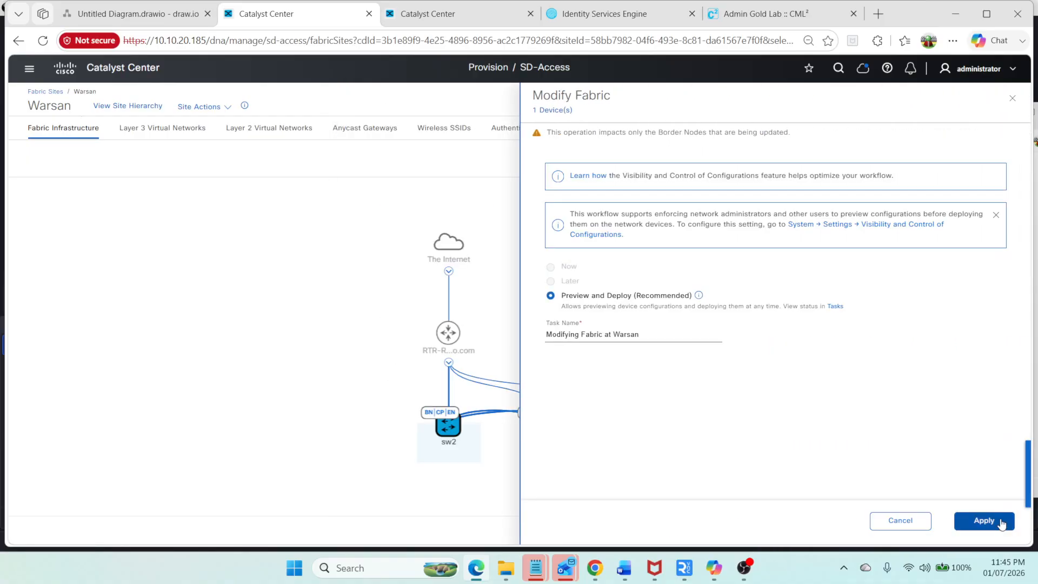
click(984, 520)
click(1001, 523)
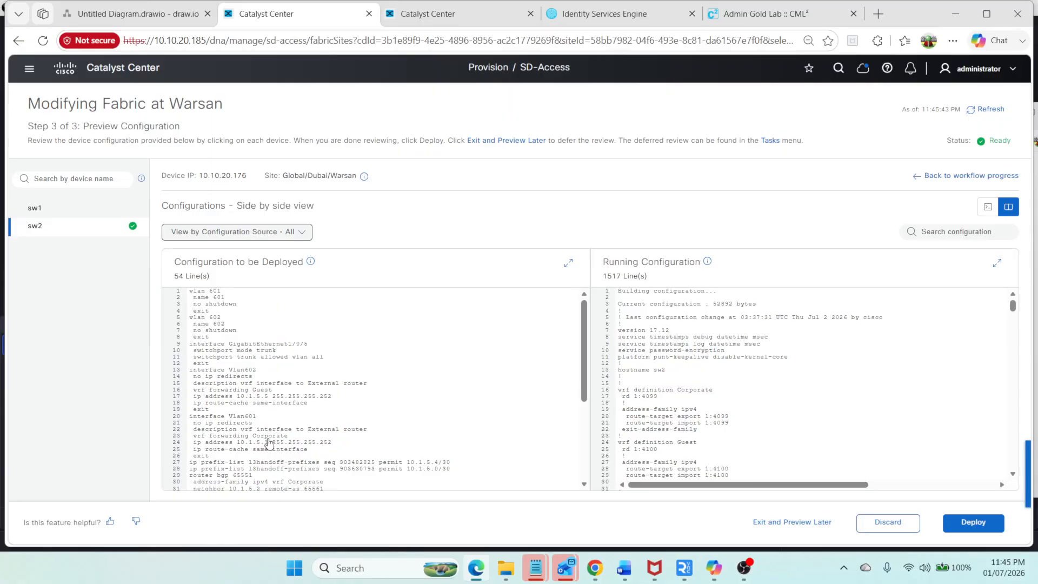
drag(269, 398, 196, 400)
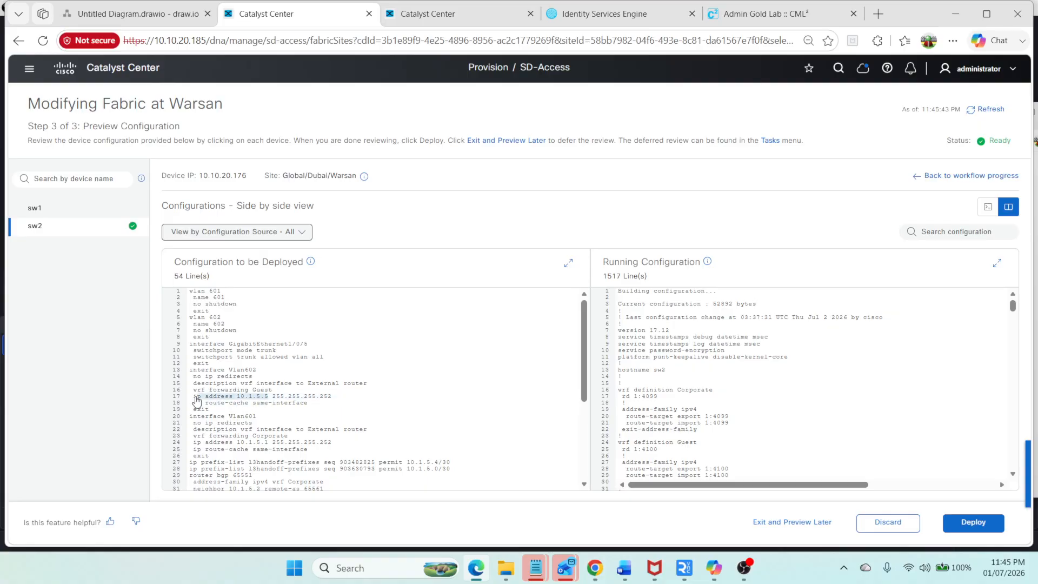
click(277, 458)
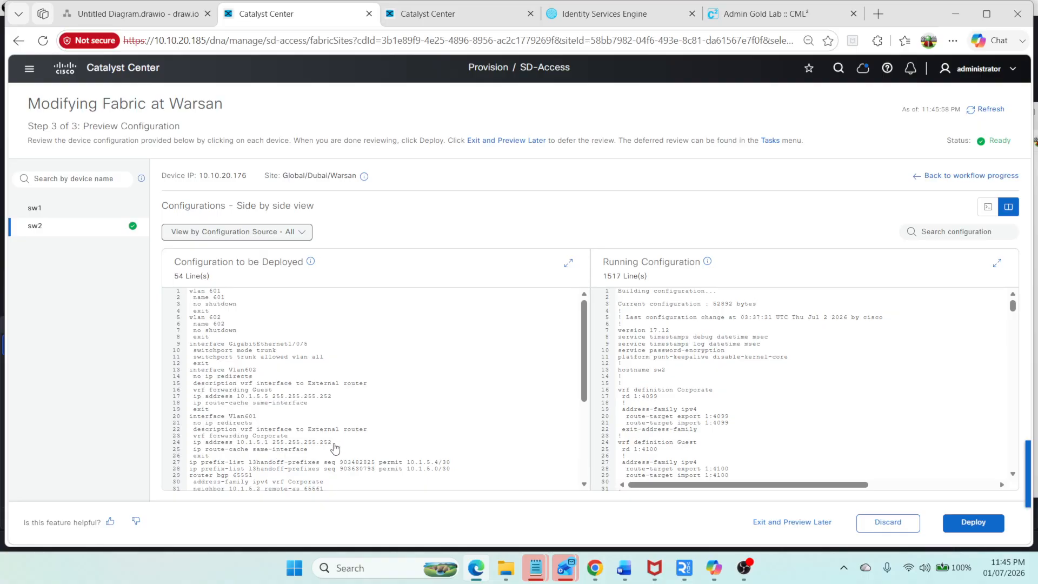
drag(331, 443, 189, 366)
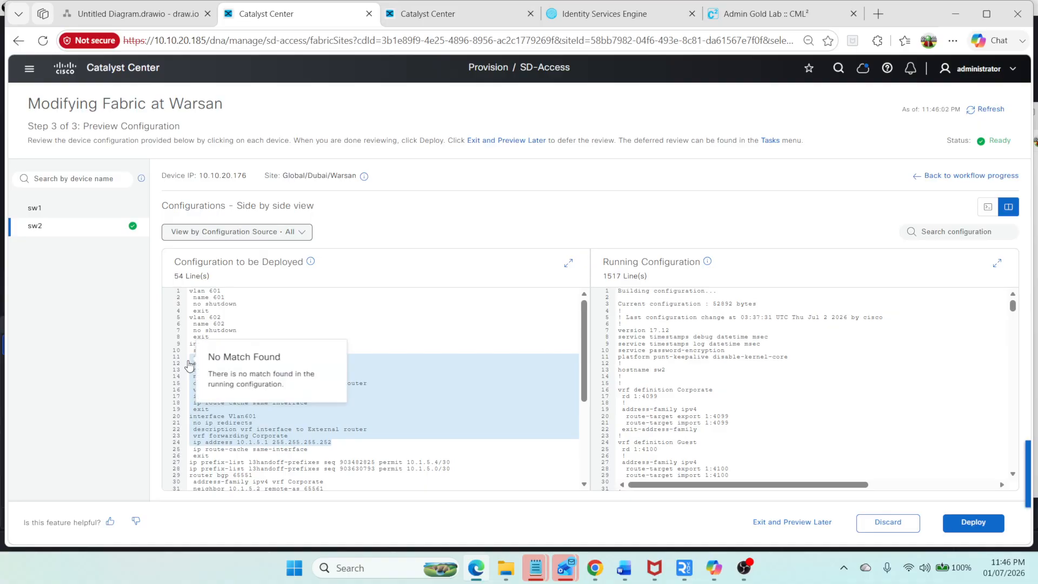
click(319, 446)
scroll(401, 452, down, 5)
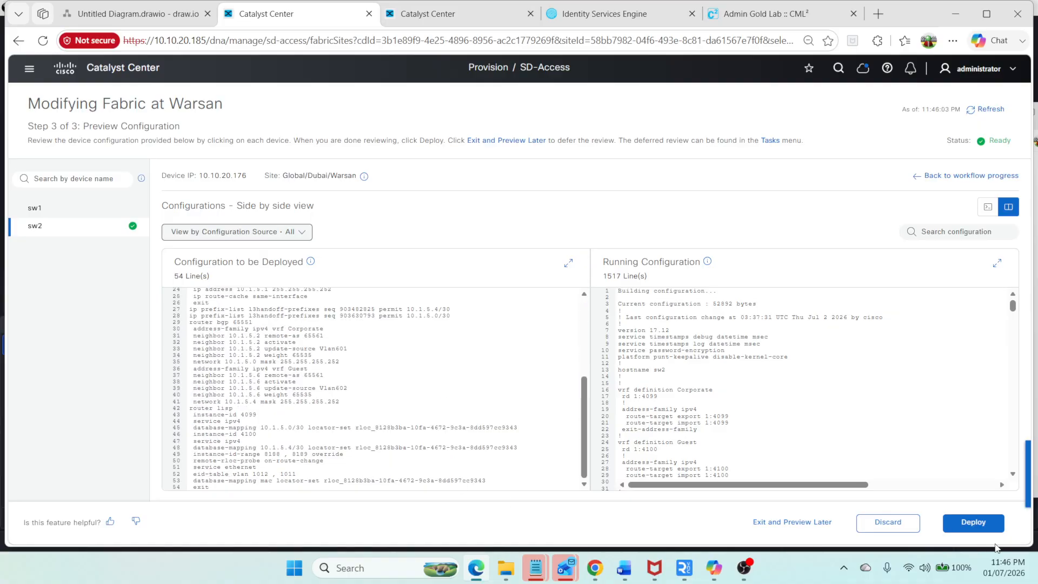
click(973, 522)
click(988, 522)
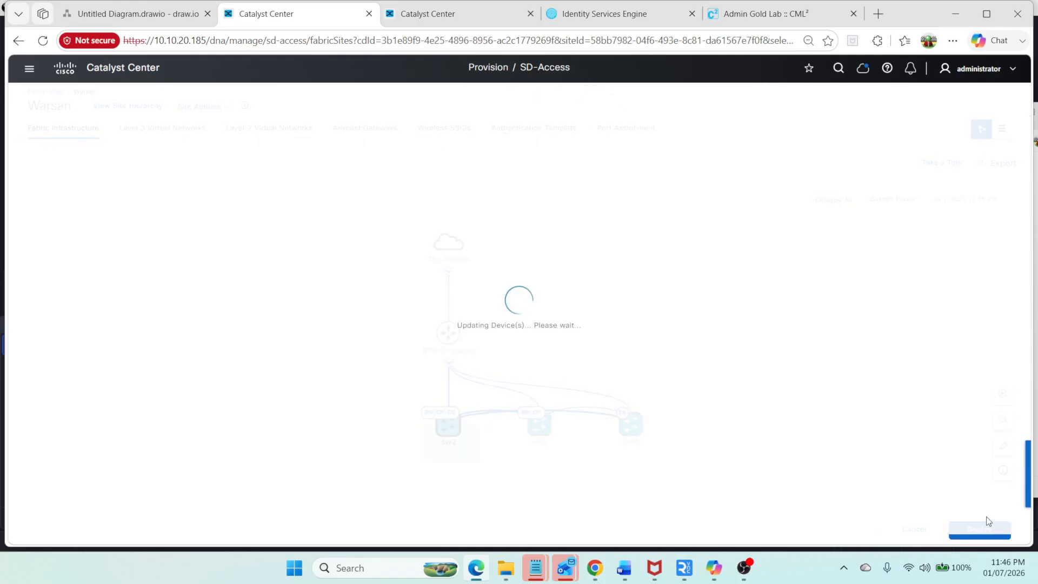
Step: Enter configuration mode on the fusion router and remove the IP address from subinterface GigabitEthernet0/2.602
click(786, 15)
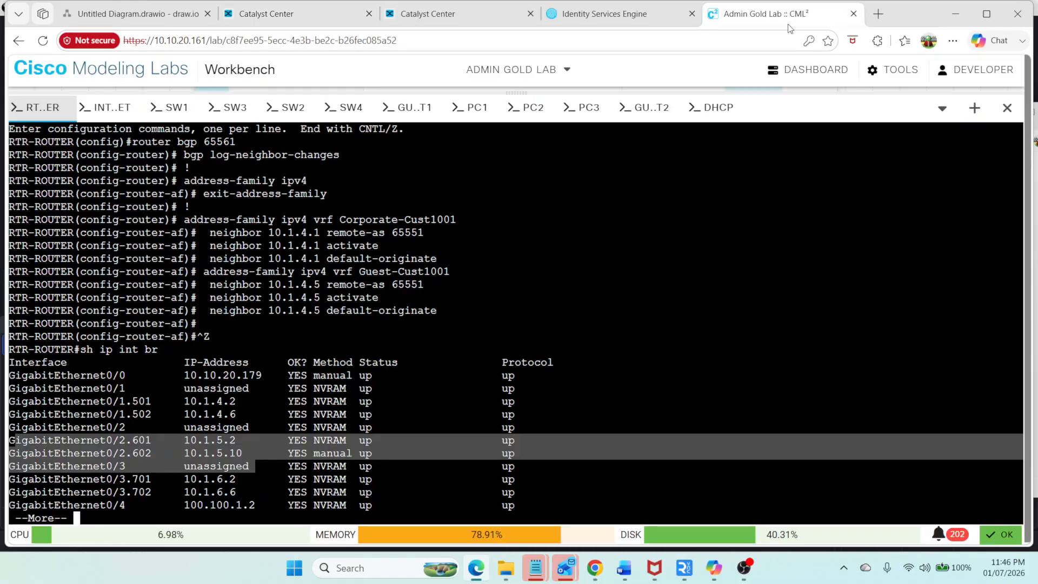
click(372, 366)
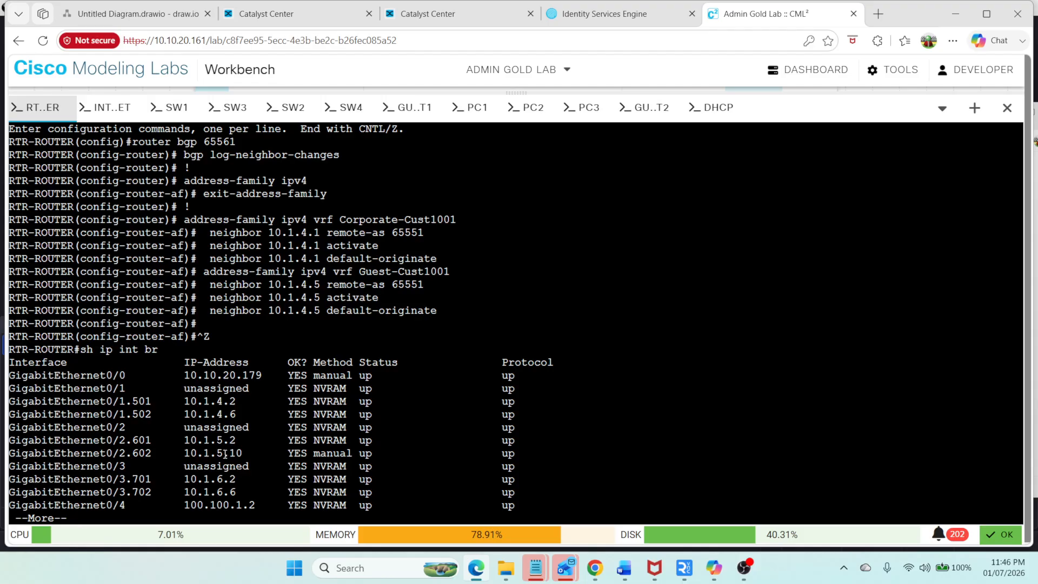
drag(239, 453, 188, 454)
key(space)
text(con)
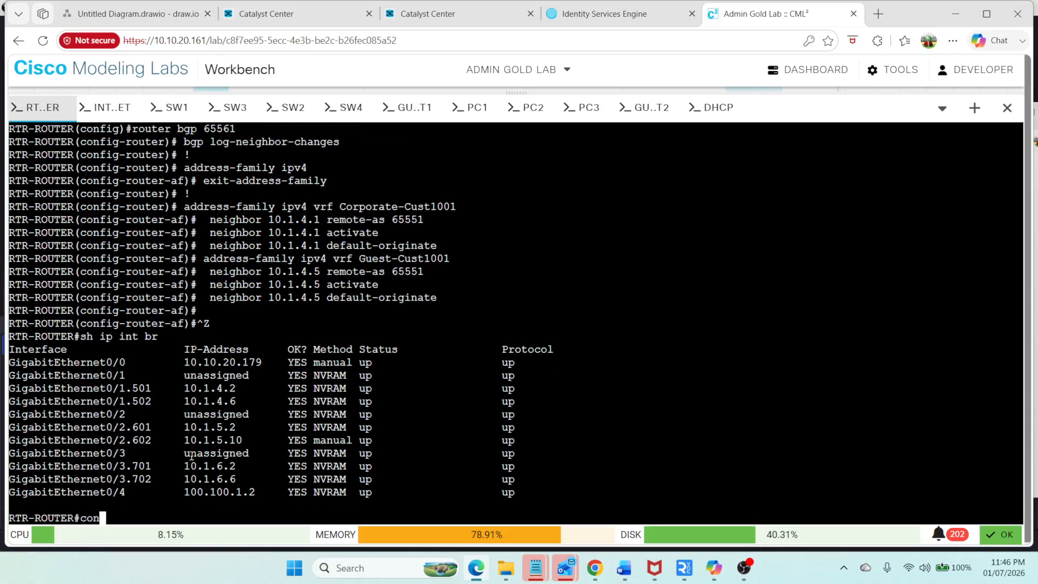
text(fi t)
key(Return)
text(int)
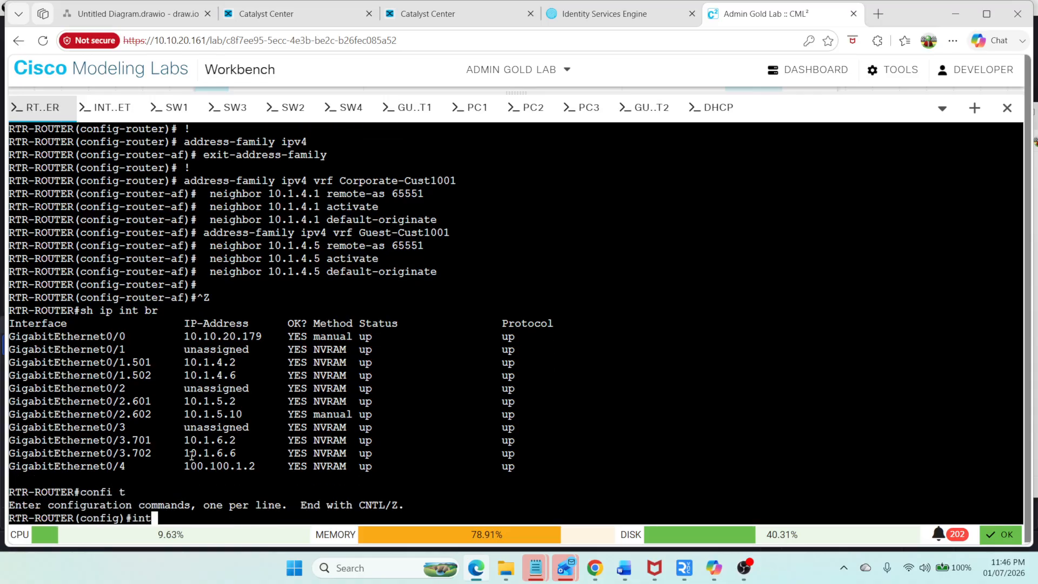
key(Tab)
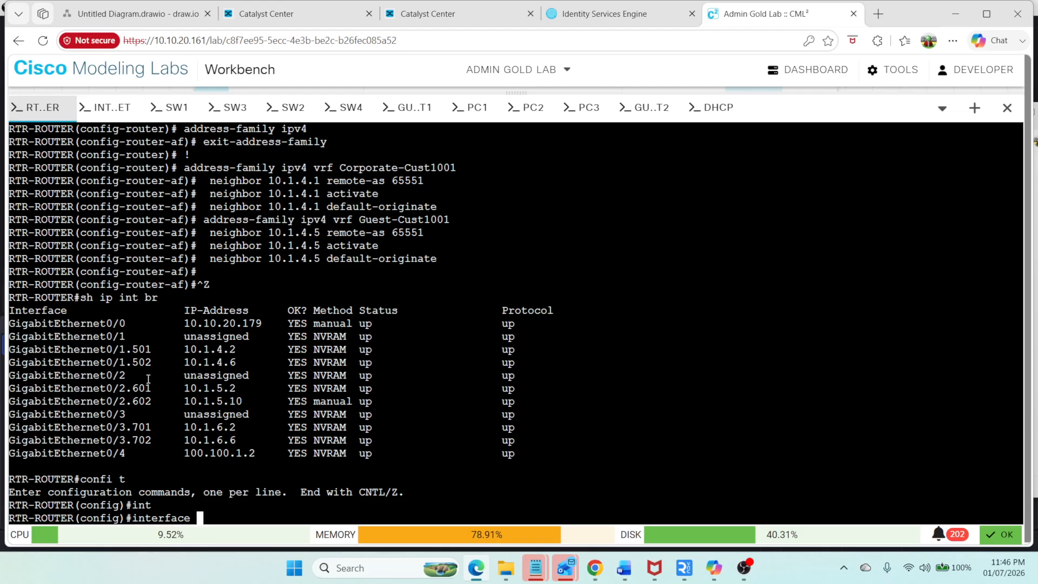
drag(152, 398, 2, 403)
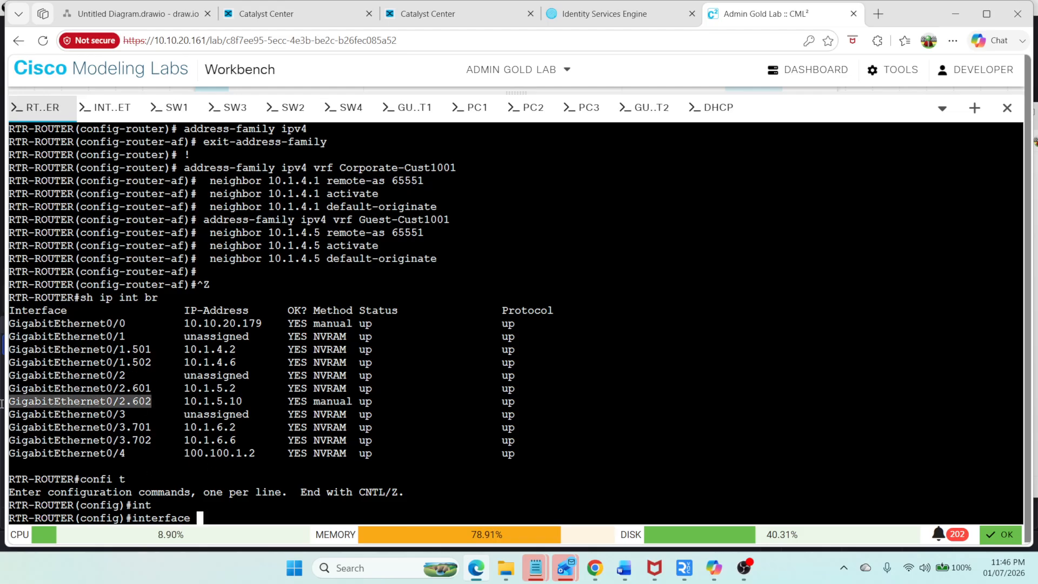
right_click(32, 402)
click(70, 104)
right_click(636, 263)
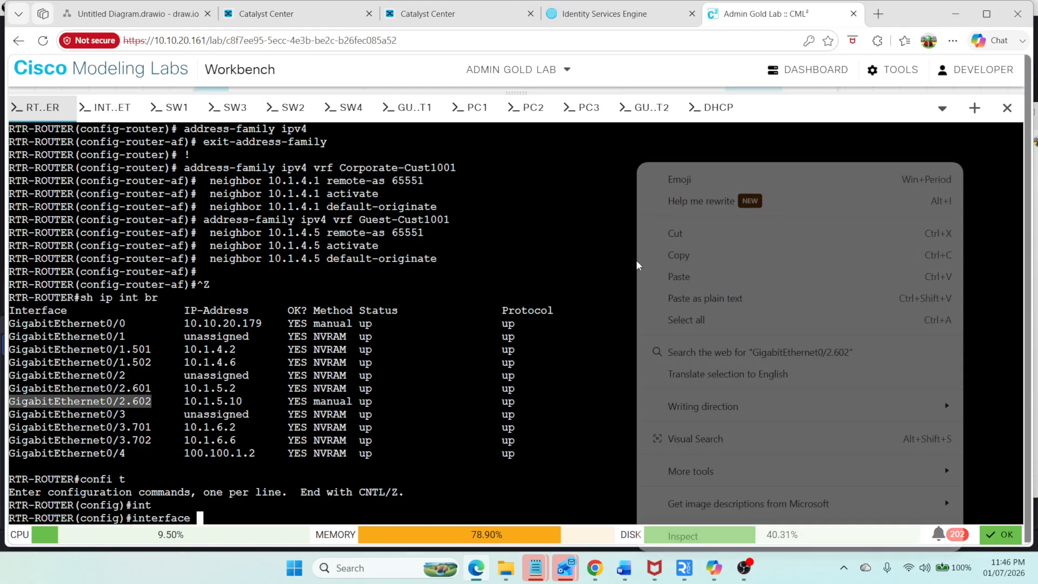
click(683, 278)
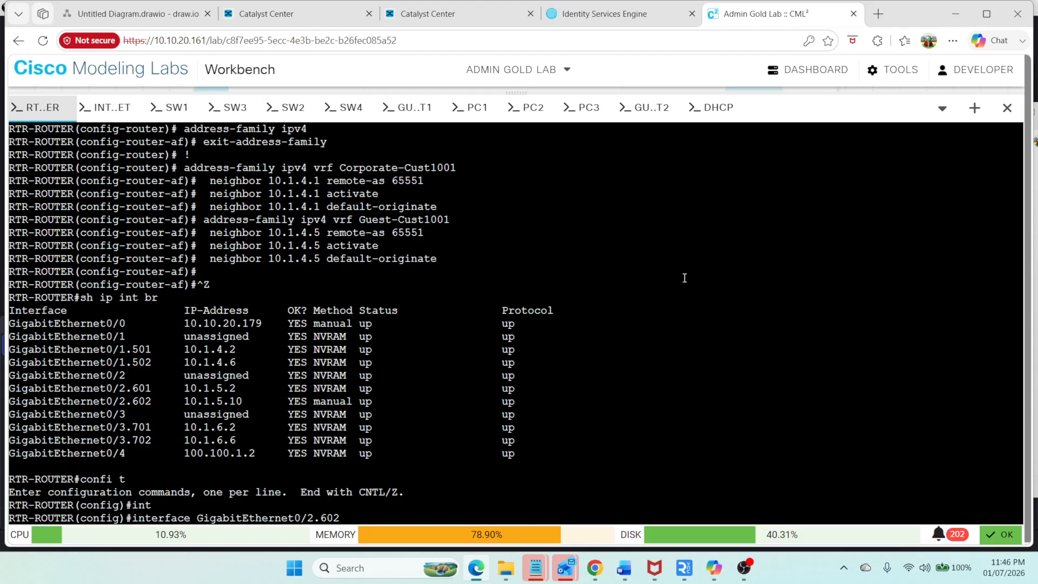
key(Return)
text(no ip ad)
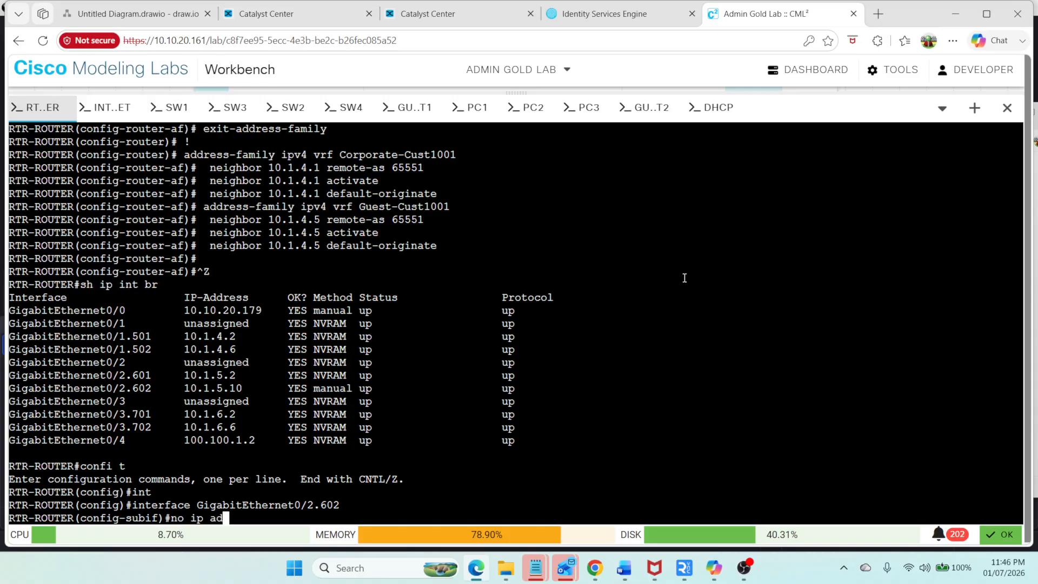
text(d)
key(Tab)
key(Return)
Step: Assign 10.1.5.6 255.255.255.252 to the subinterface, enable it with no shutdown, and leave configuration mode
text(ip add )
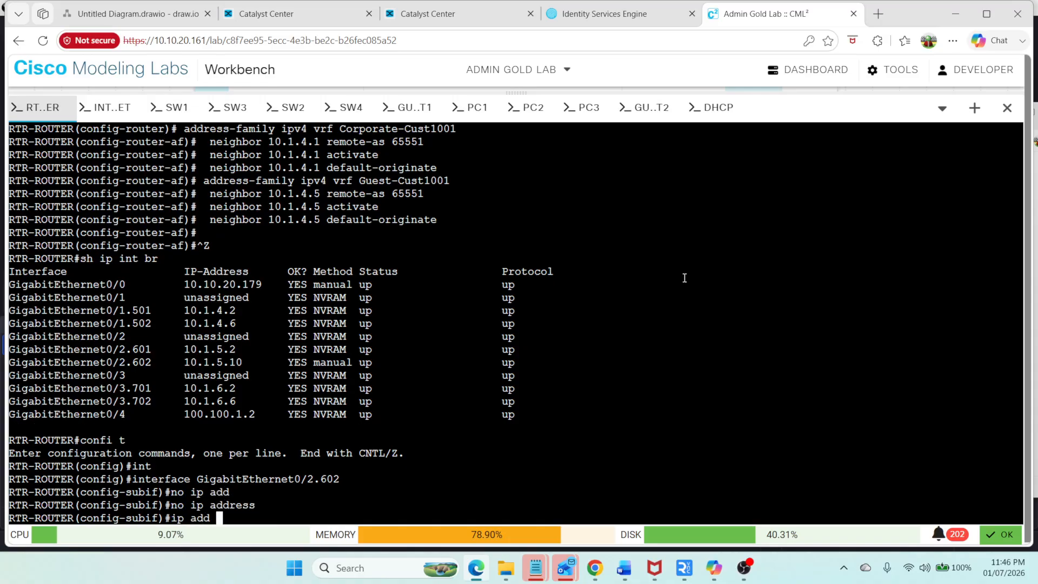
text(10.1.5.6 255.255.255.252)
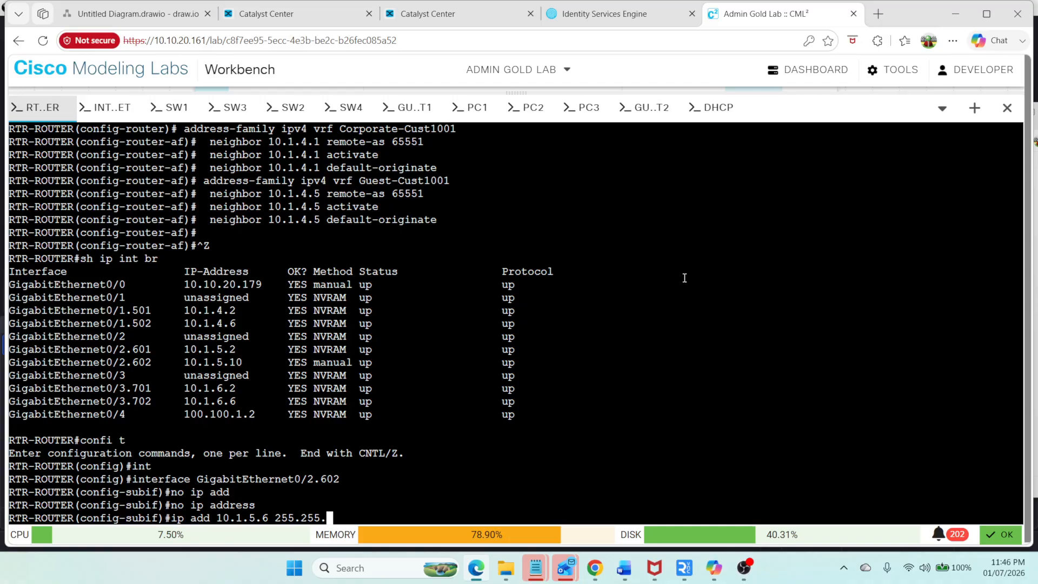
key(Return)
text(no sh)
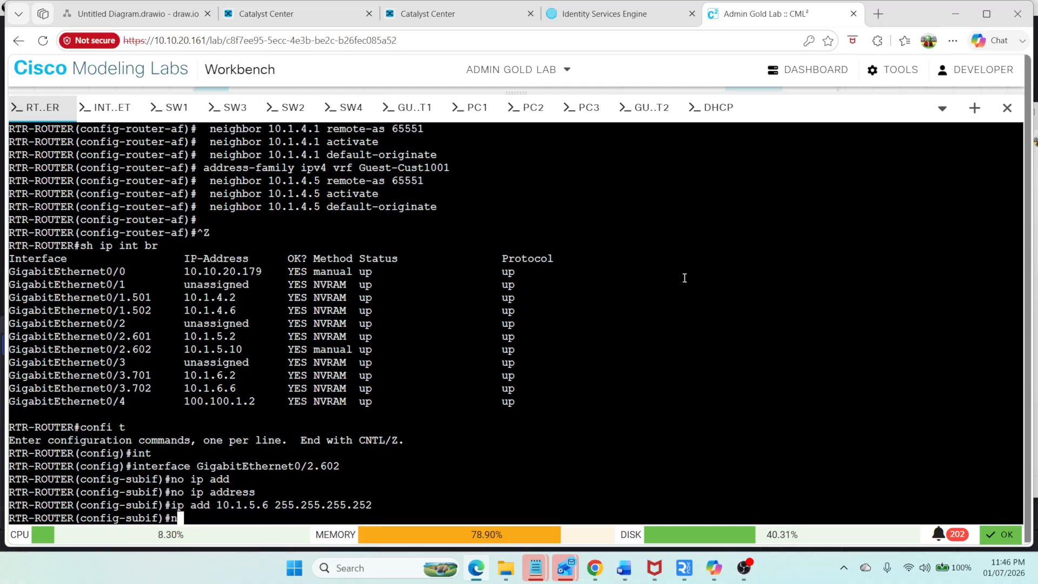
key(Tab)
key(Return)
key(ctrl+z)
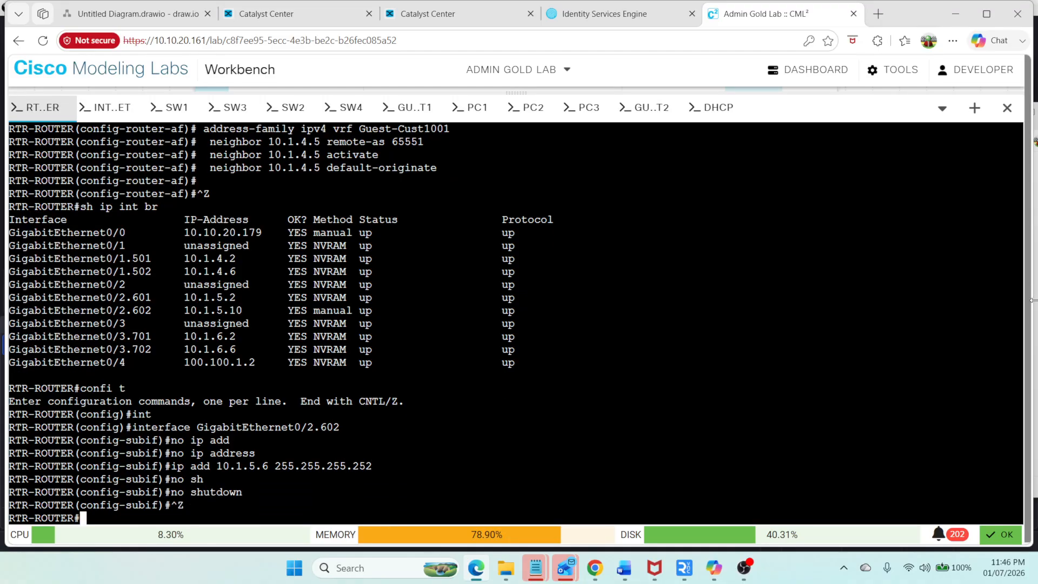
Step: In the BGP notes, edit the Guest-Cust1001 neighbor 10.1.5.9 lines, replacing the final digit with 5
mouse_move(625, 573)
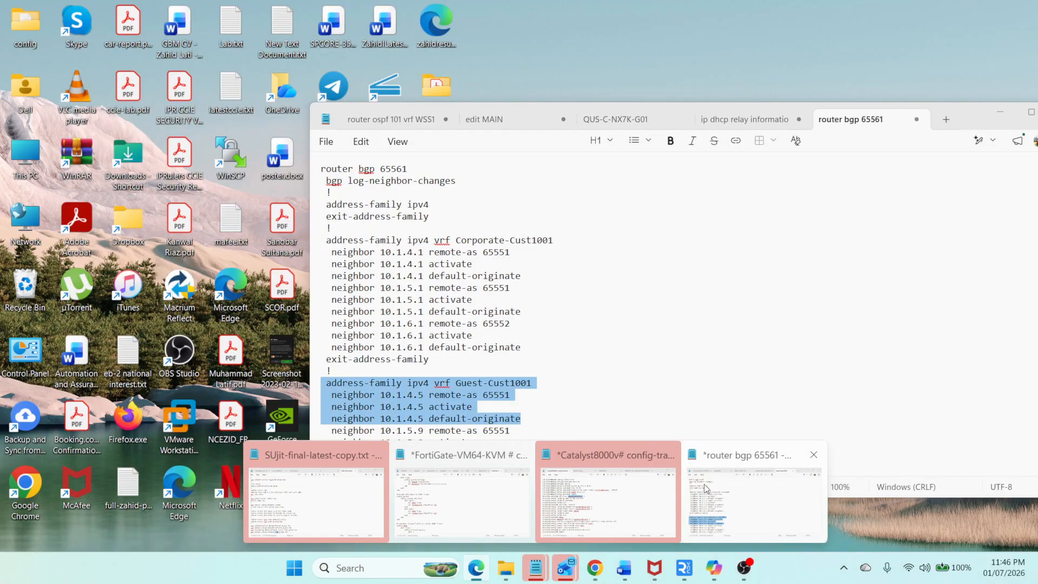
click(704, 484)
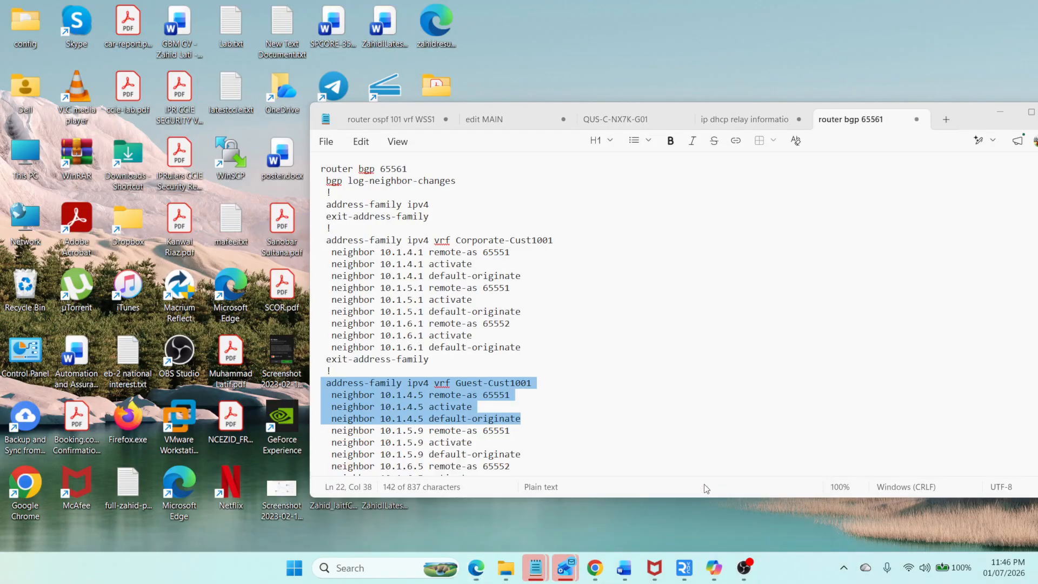
scroll(458, 355, down, 1)
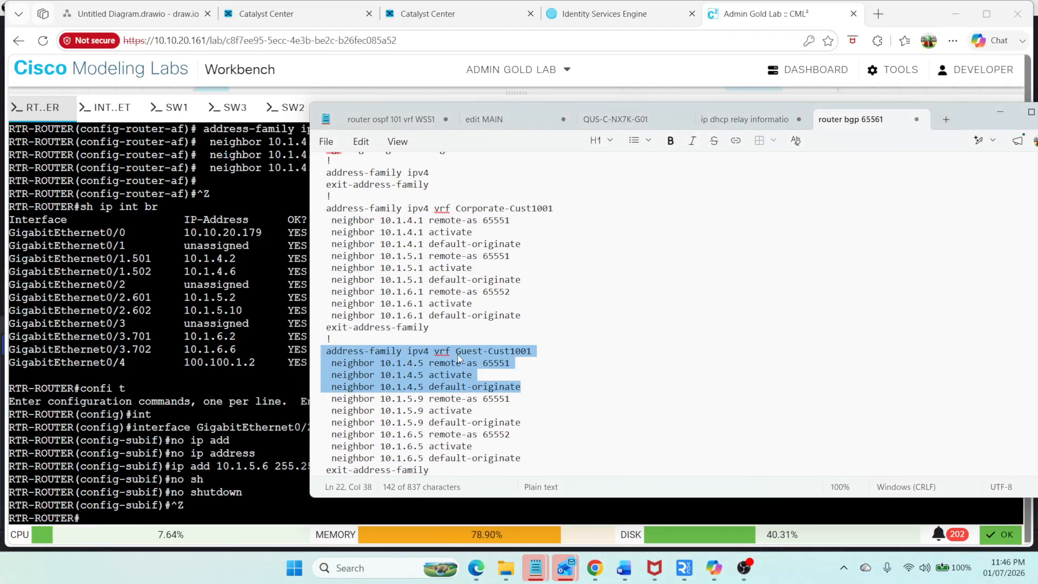
click(435, 400)
key(Left)
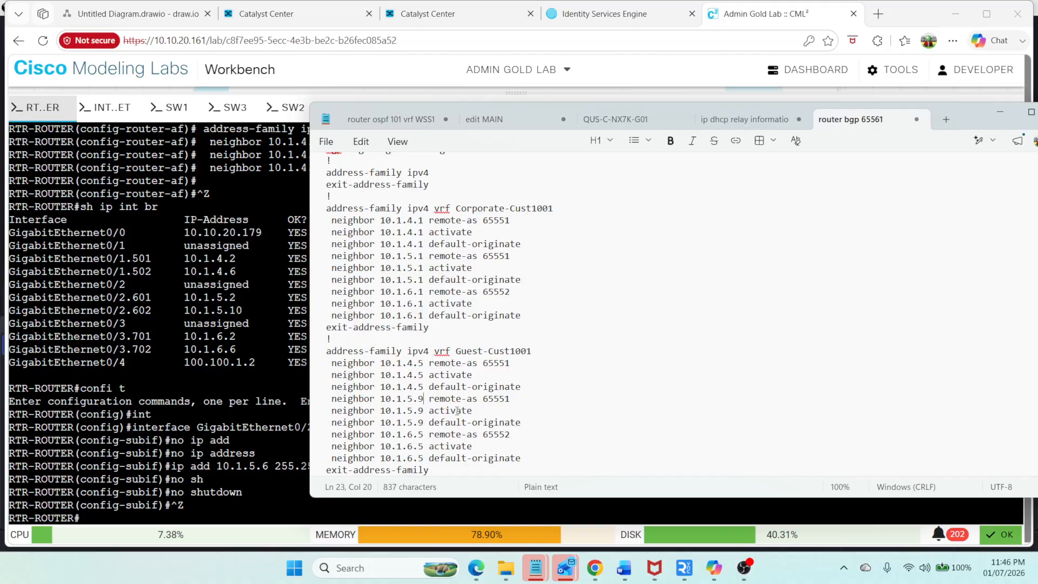
key(BackSpace)
text(5)
key(Down)
key(BackSpace)
text(5)
Step: Try pinging 10.1.5.6 in VRF Corproate-Cust1001, then list the router's VRFs
click(206, 480)
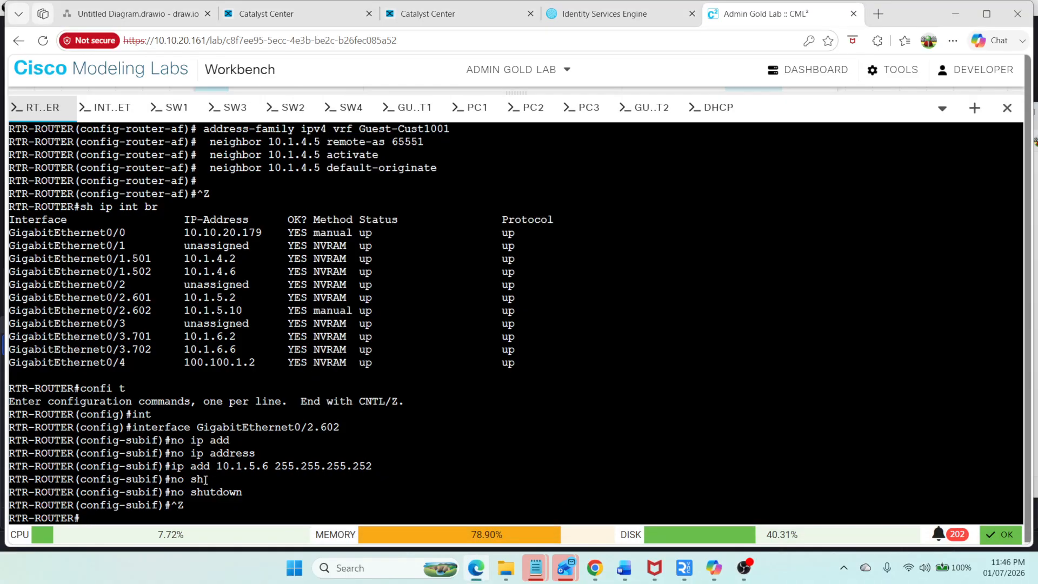
text(ping vr)
key(Tab)
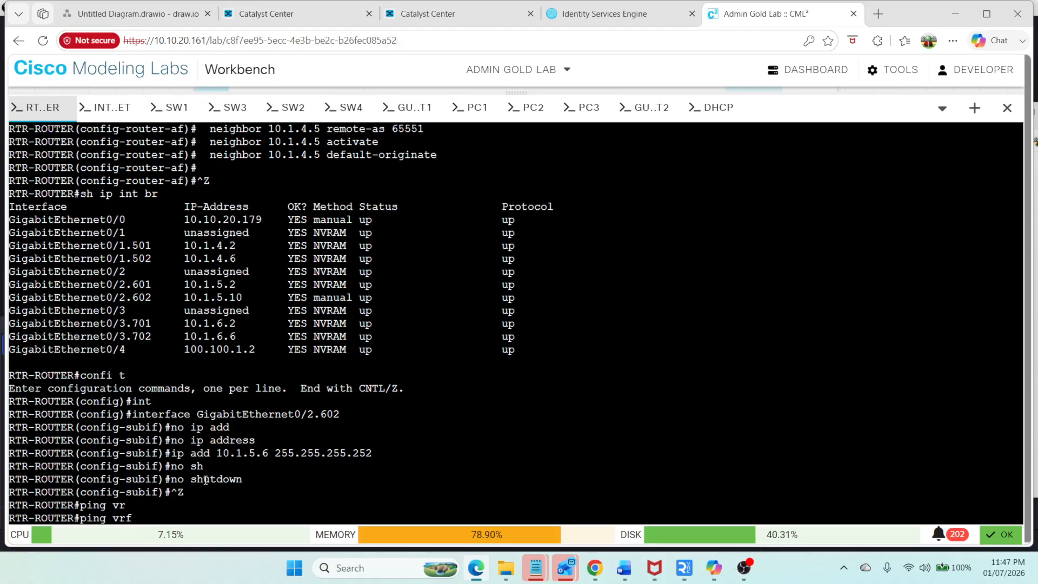
text(Corproate-Cust1)
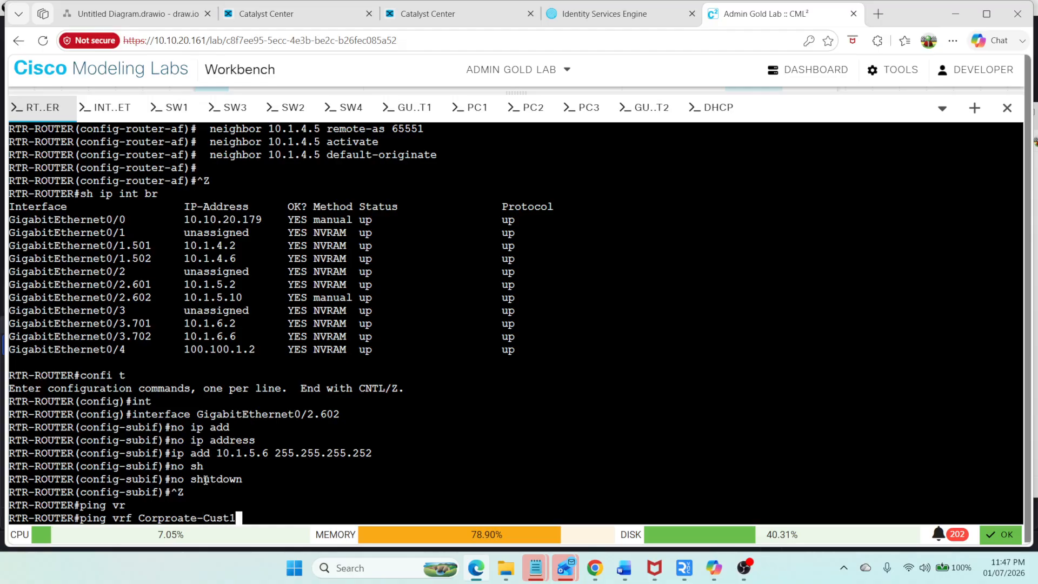
text(001 10.1.5.6)
key(Return)
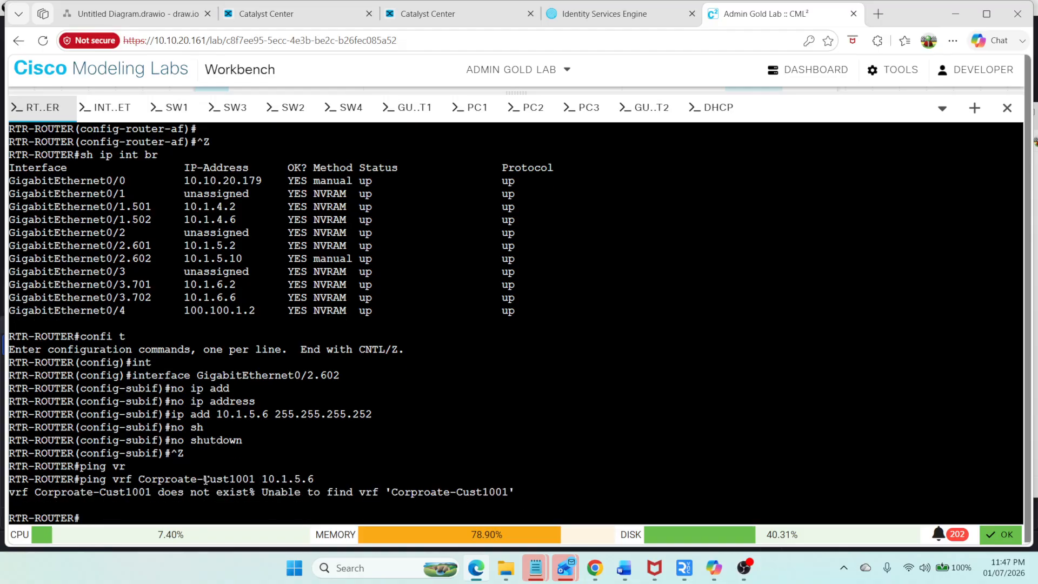
text(sh ip vrf)
key(Return)
Step: Correct the VRF name to Corporate-Cust1001 in the recalled ping to 10.1.5.6 and run it twice
key(Up)
key(Up)
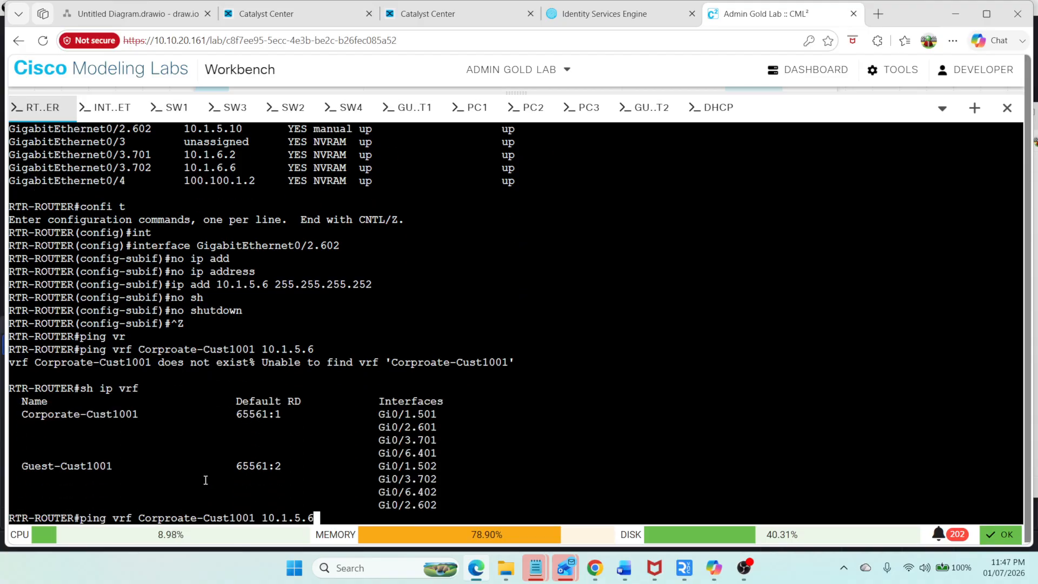
key(Left)
key(Left)
key(Left)
key(Left)
key(Left)
key(Left)
key(Left)
key(Left)
key(Left)
key(Left)
key(Left)
key(Left)
key(Left)
key(Left)
key(Left)
key(Left)
key(Left)
key(Left)
key(Left)
key(Left)
key(BackSpace)
key(BackSpace)
text(or)
key(Return)
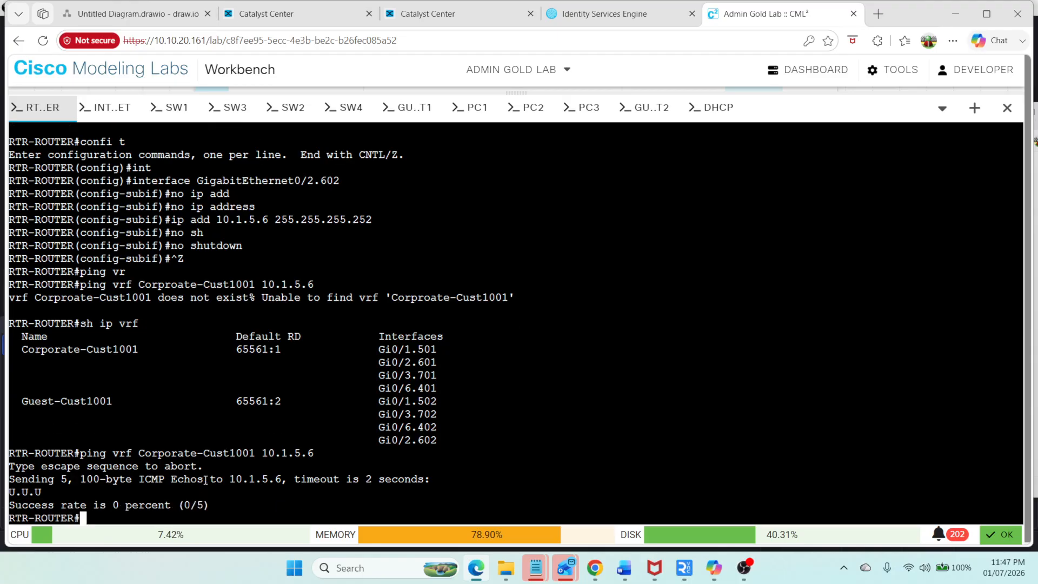
key(Up)
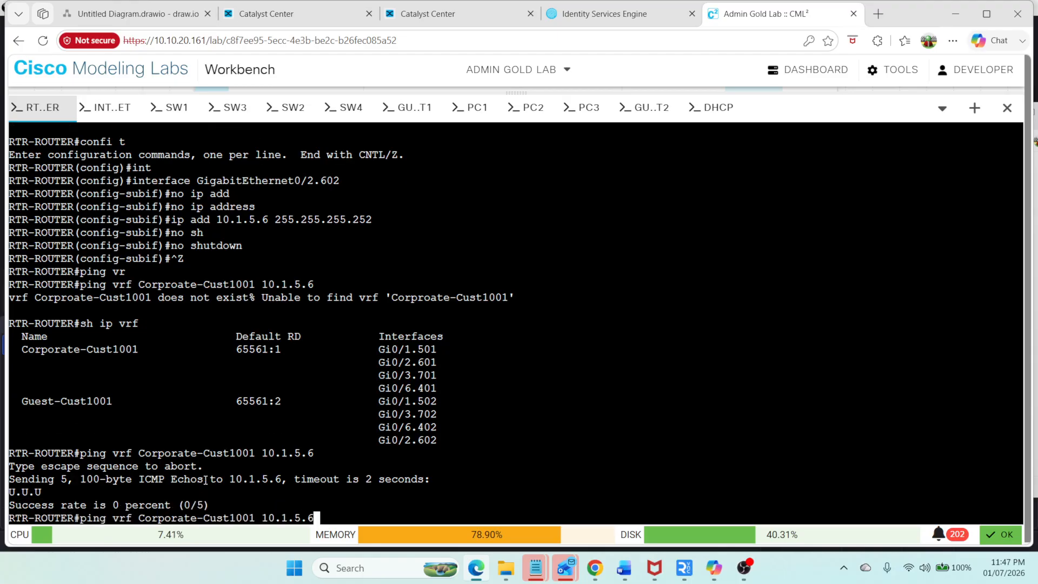
key(Return)
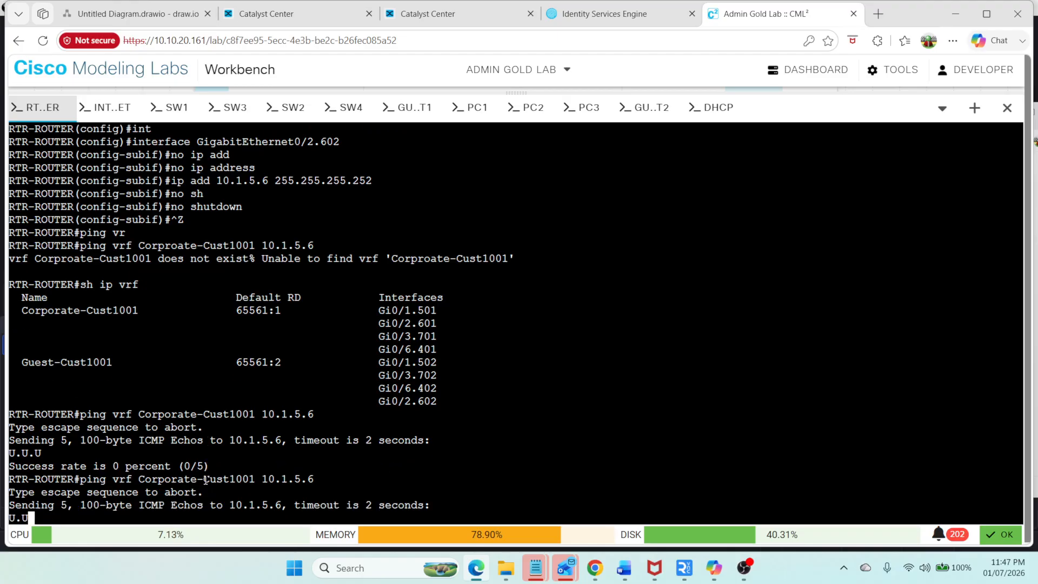
Step: Show the brief interface summary excluding unassigned interfaces, then repeat the Corporate-Cust1001 ping to 10.1.5.6
text(sh ip int )
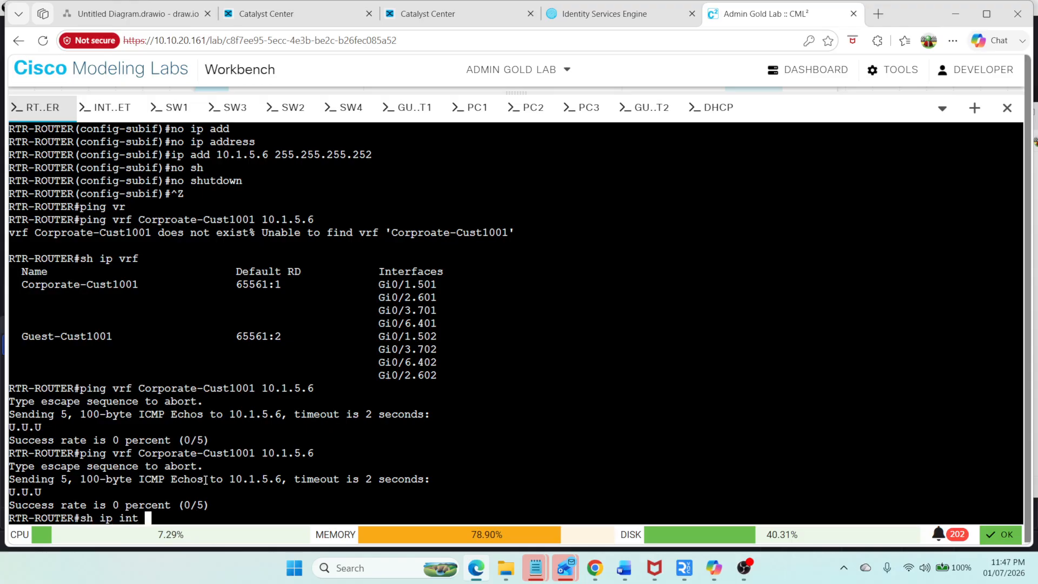
text(br | ex un)
key(Return)
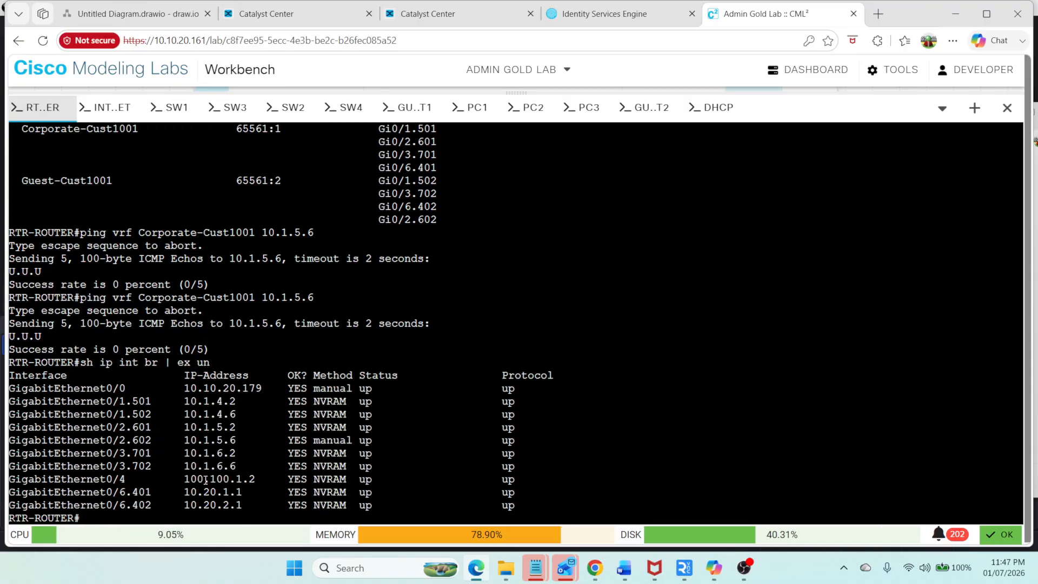
key(Up)
key(Up)
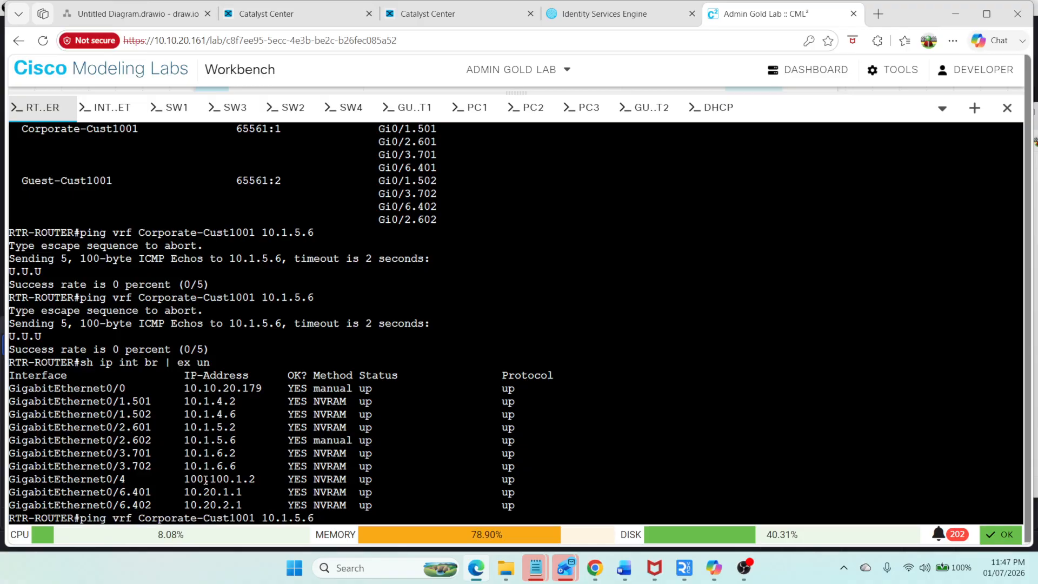
key(Return)
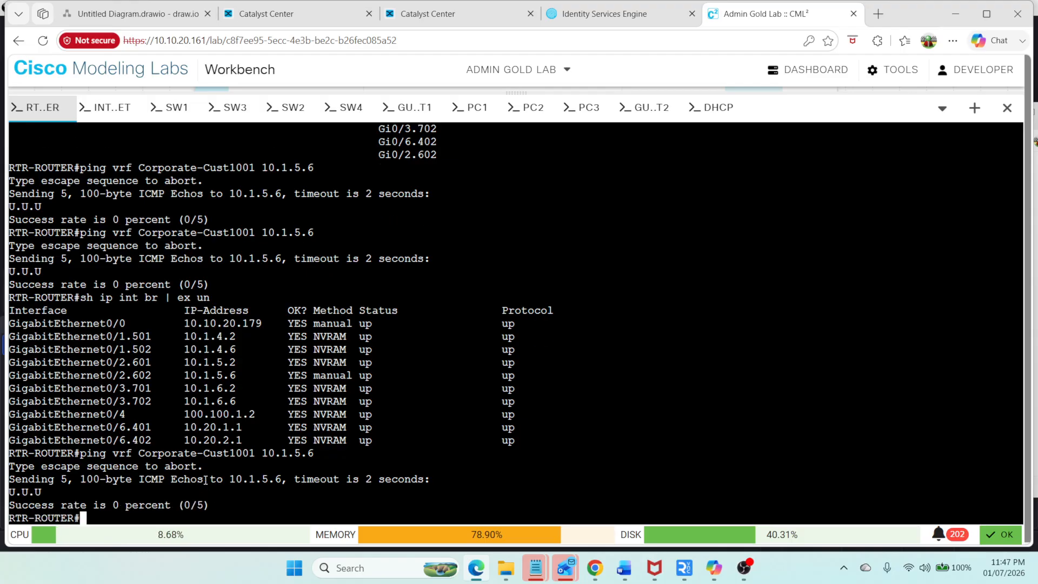
Step: Ping 10.1.5.2 in the Corporate-Cust1001 VRF
key(Up)
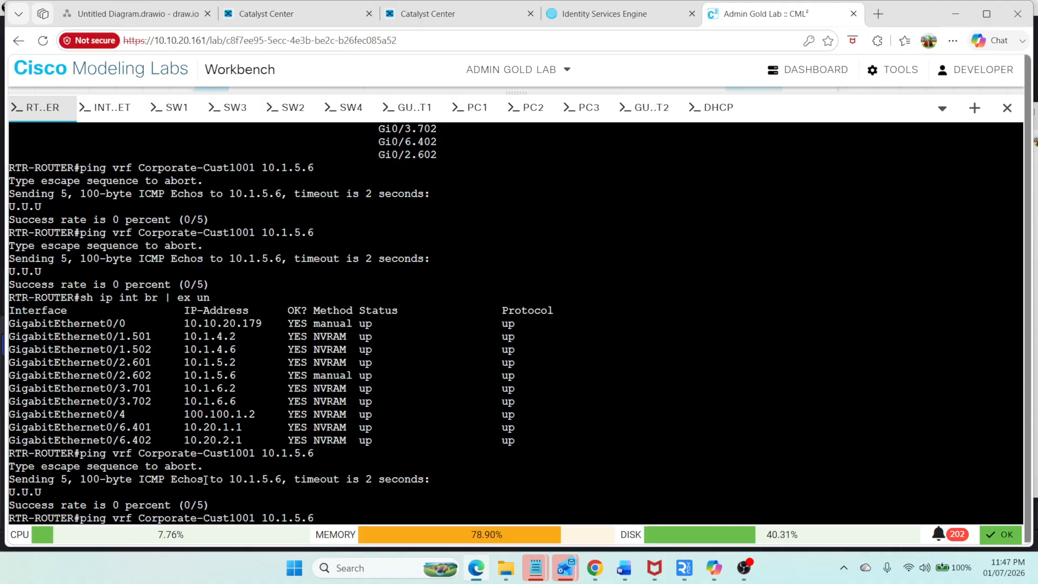
key(BackSpace)
text(2)
key(Return)
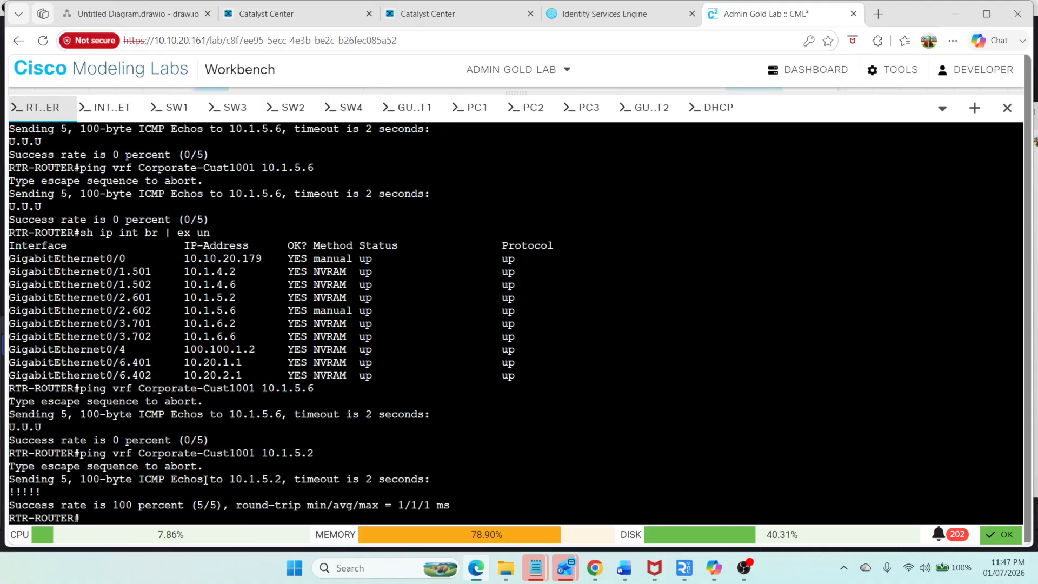
Step: Ping 10.1.5.2 in the Guest-Cust1001 VRF
key(Up)
key(Left)
key(Left)
key(Left)
key(Left)
key(Left)
key(Left)
key(Left)
key(Left)
key(Left)
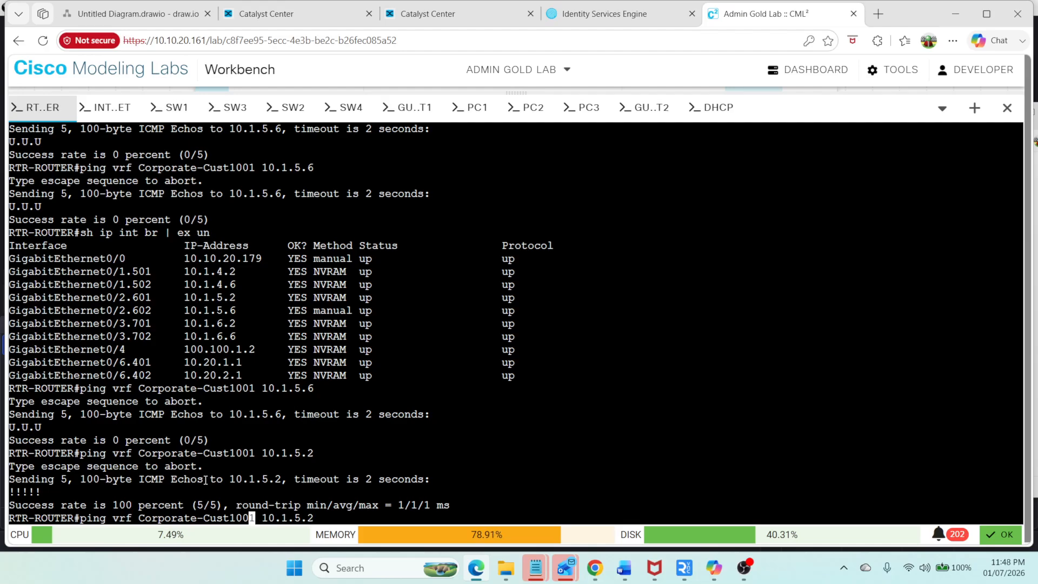
key(Left)
key(Left)
key(Left)
key(Left)
key(Left)
key(Left)
key(Left)
key(Left)
key(Left)
key(Left)
key(BackSpace)
key(BackSpace)
key(BackSpace)
key(BackSpace)
key(BackSpace)
key(BackSpace)
key(BackSpace)
key(BackSpace)
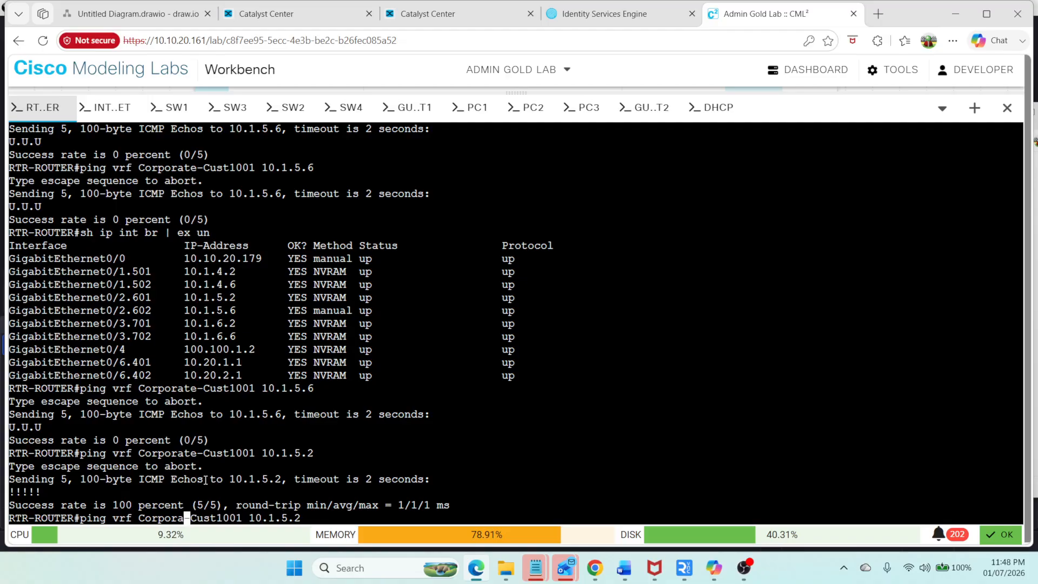
key(BackSpace)
text(Guest)
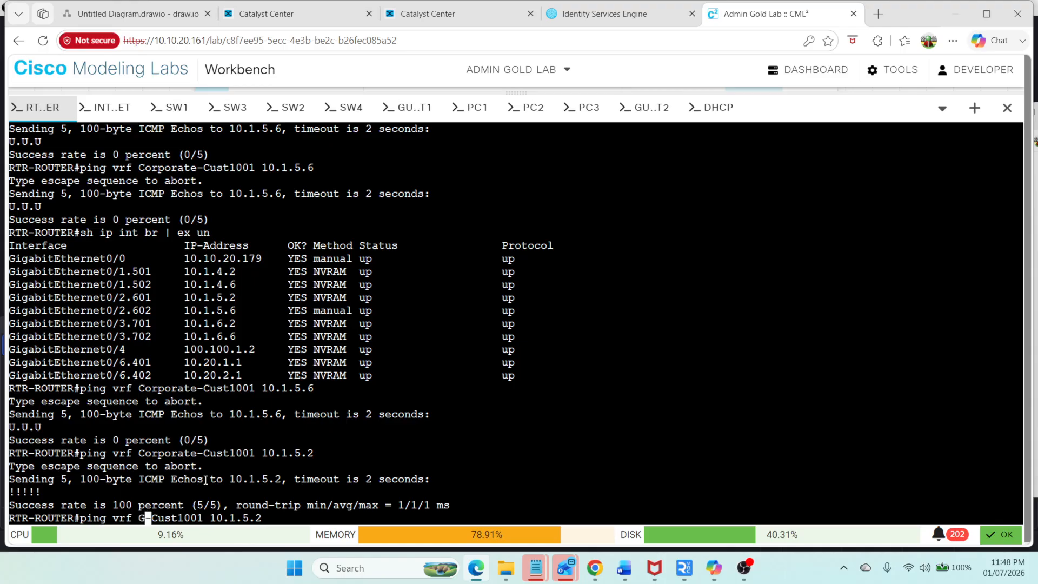
key(Return)
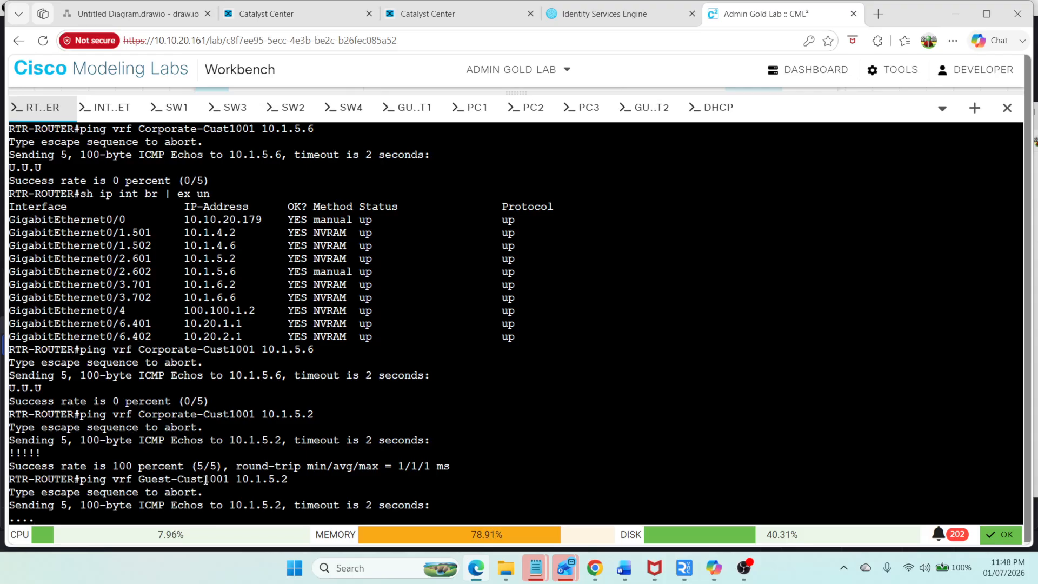
Step: Show the VRFs configured on the fusion router
text(sh ip )
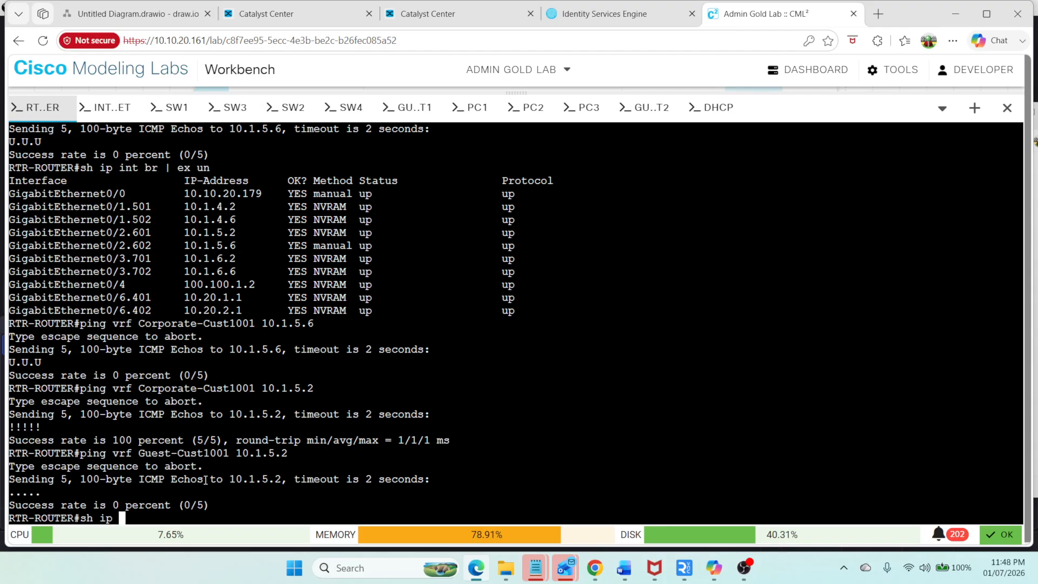
text(vrf)
key(Return)
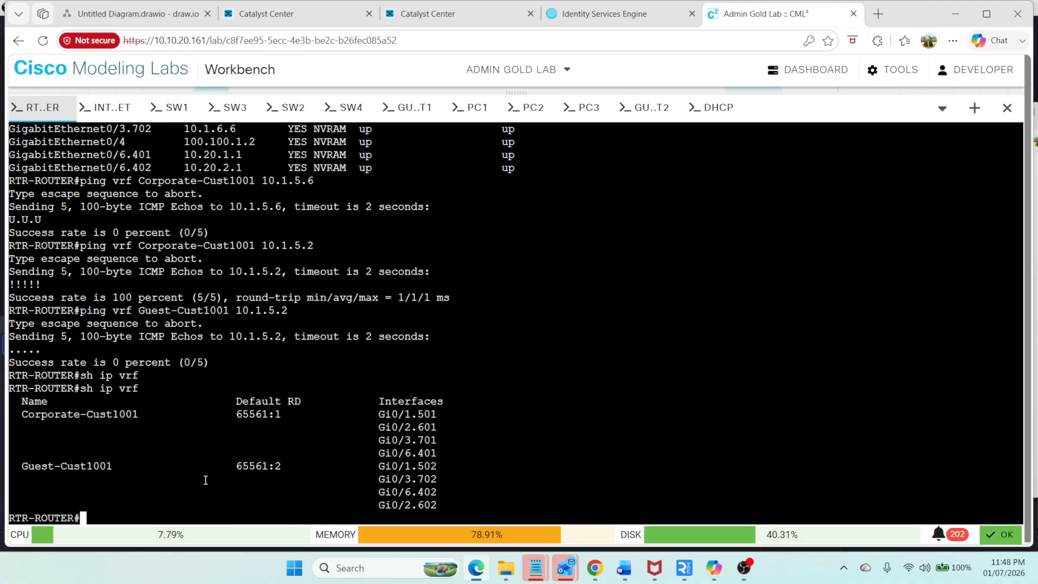
Step: Recall the Guest-Cust1001 ping and change the target to 10.1.5.1, then run it
key(Up)
key(Up)
key(Up)
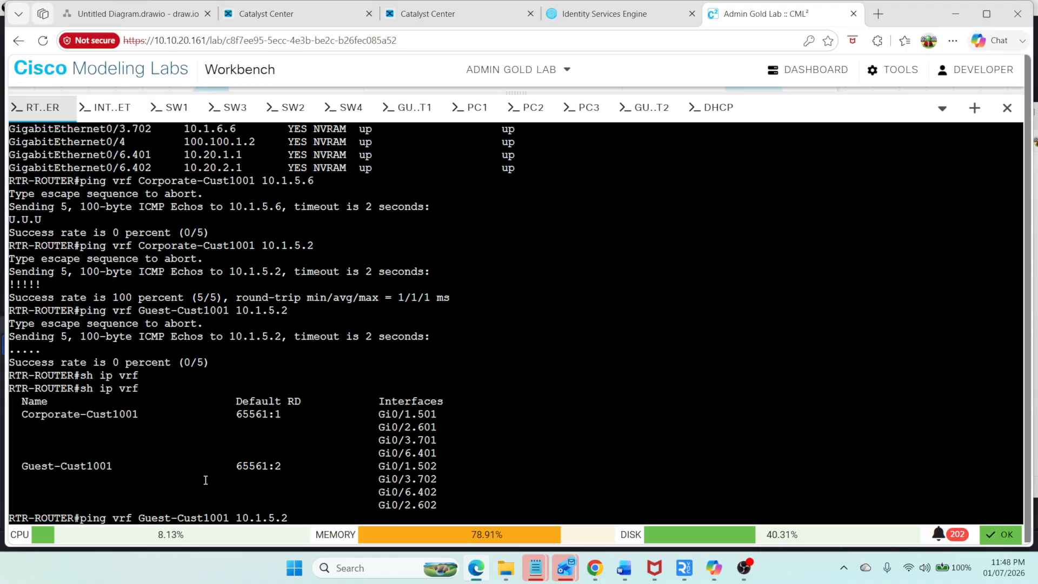
key(Left)
key(Left)
key(Left)
key(Left)
key(Left)
key(Left)
key(Left)
key(Left)
key(Left)
key(Left)
key(Left)
key(Left)
key(Right)
key(Right)
key(Right)
key(Right)
key(Right)
key(Right)
key(Right)
key(Right)
key(Right)
key(Right)
key(Right)
key(Right)
text(1)
key(Return)
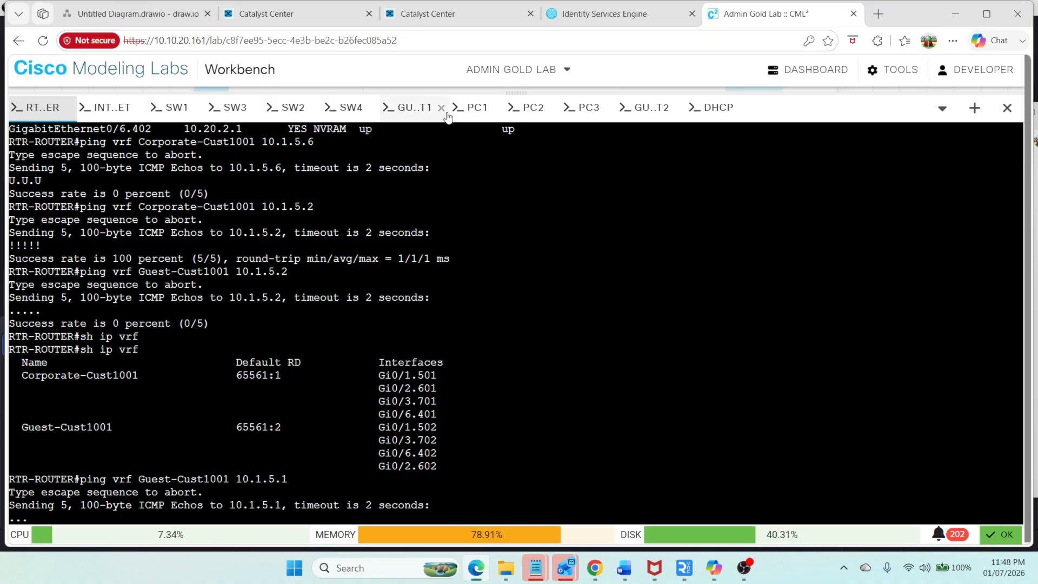
Step: Review sw2's border node transit and external interface settings in Catalyst Center without saving changes
click(287, 22)
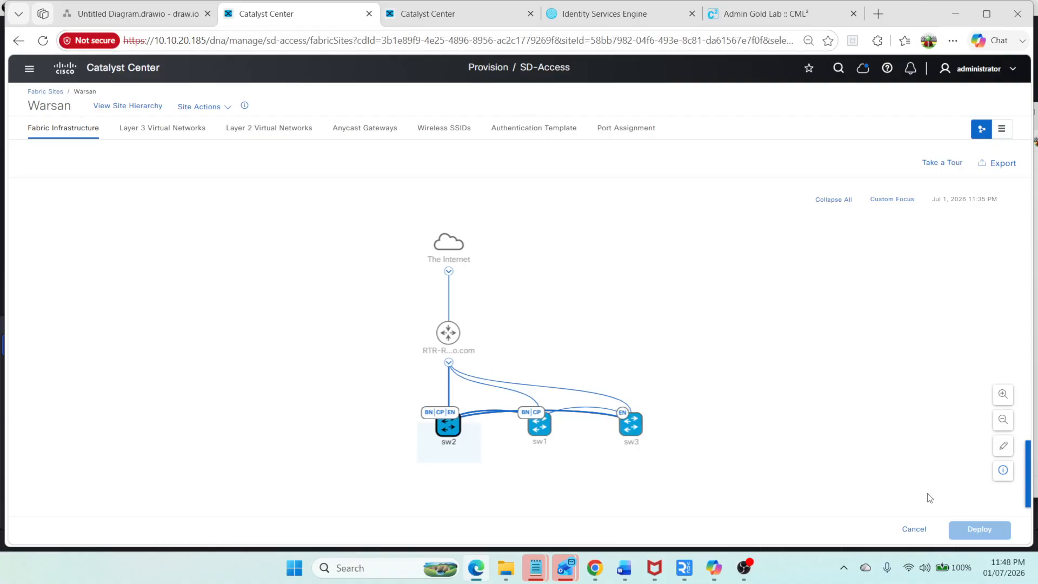
click(450, 420)
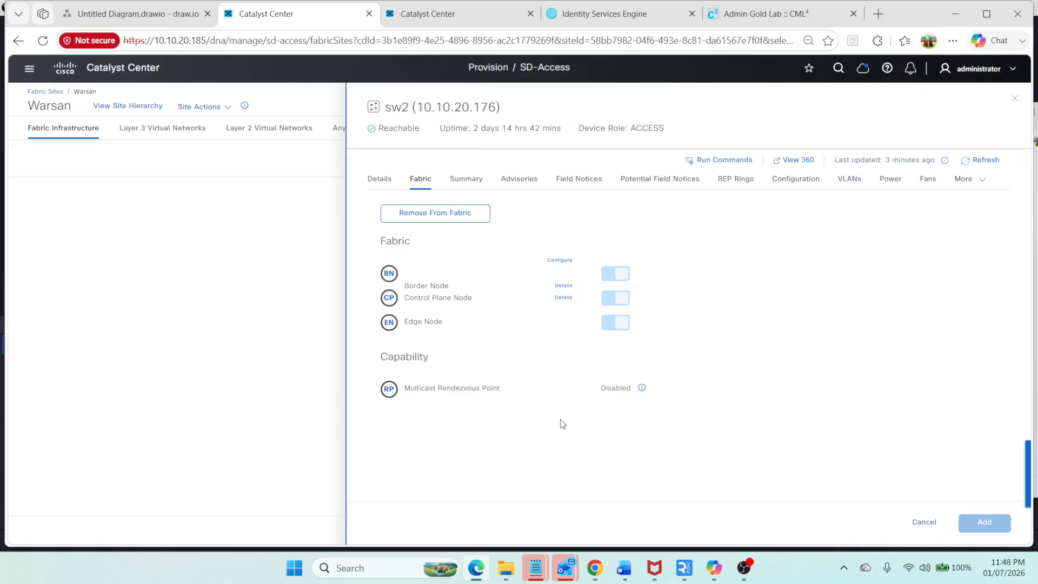
click(556, 262)
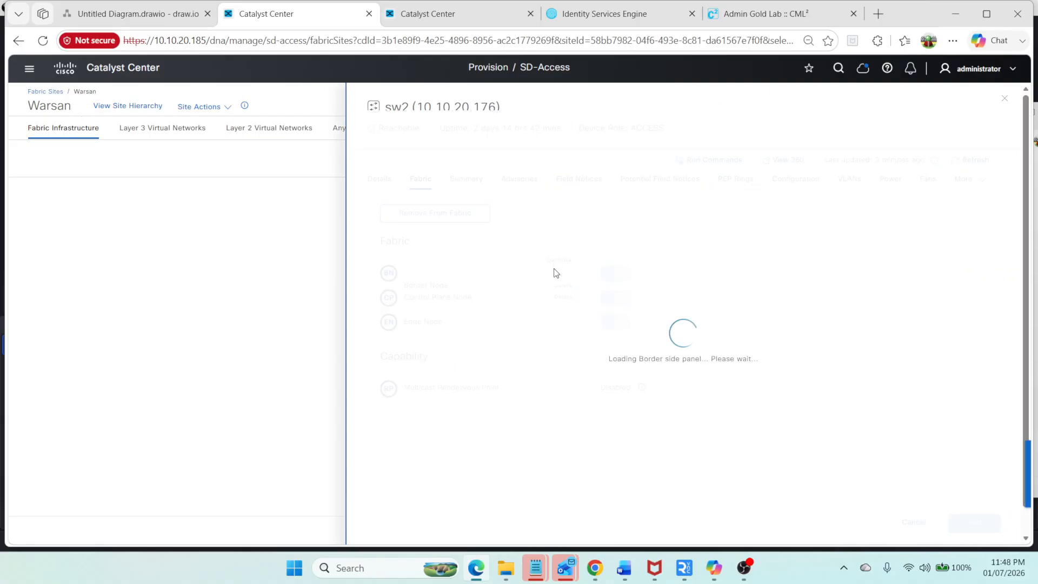
scroll(468, 459, down, 2)
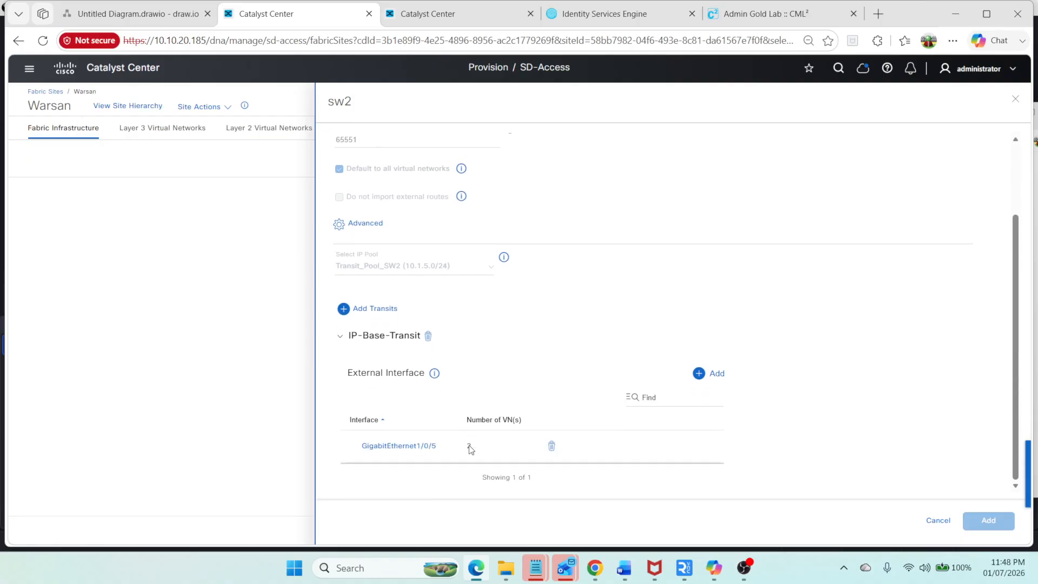
click(941, 521)
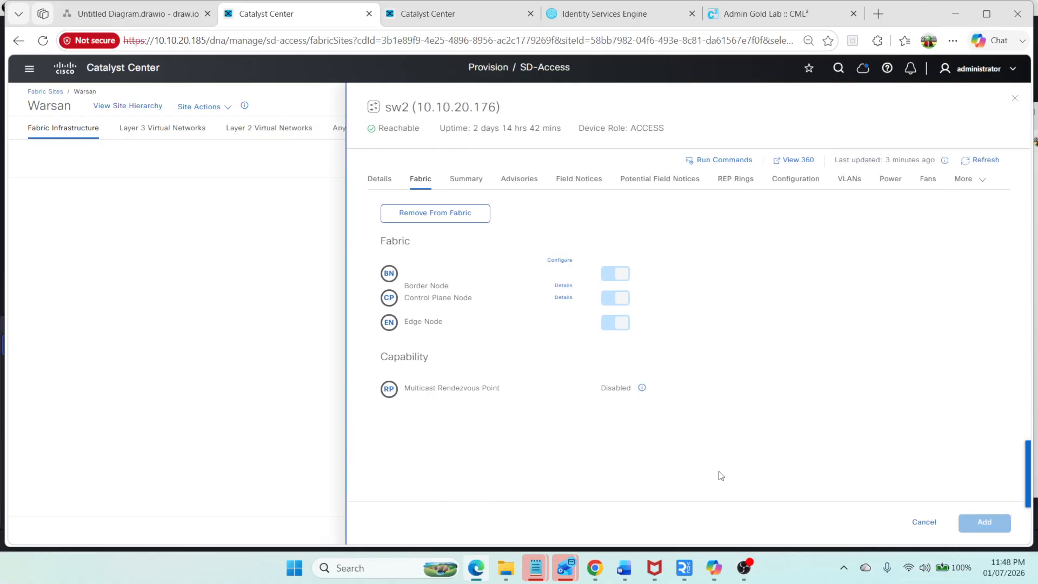
click(499, 16)
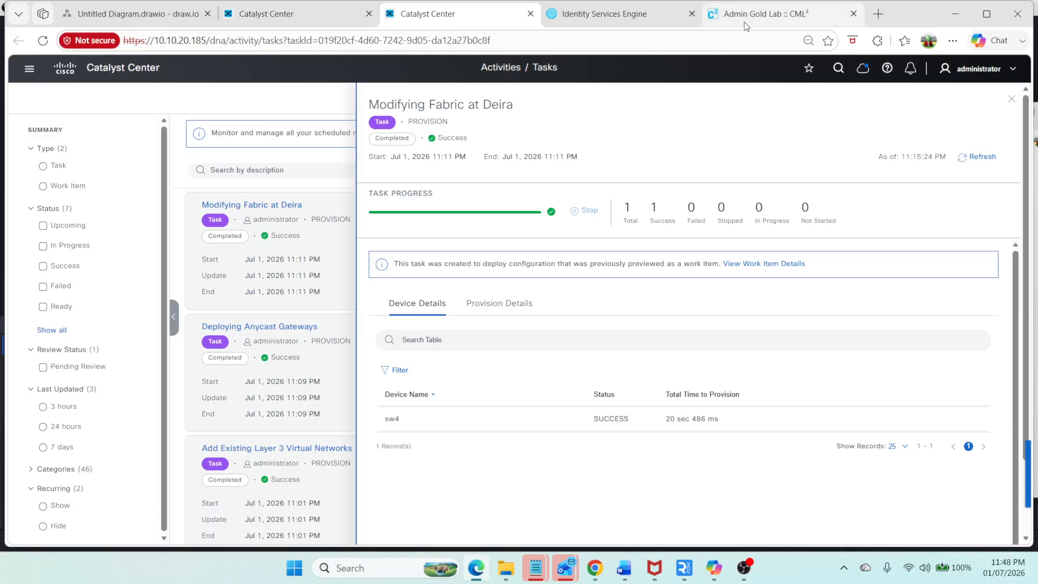
click(768, 14)
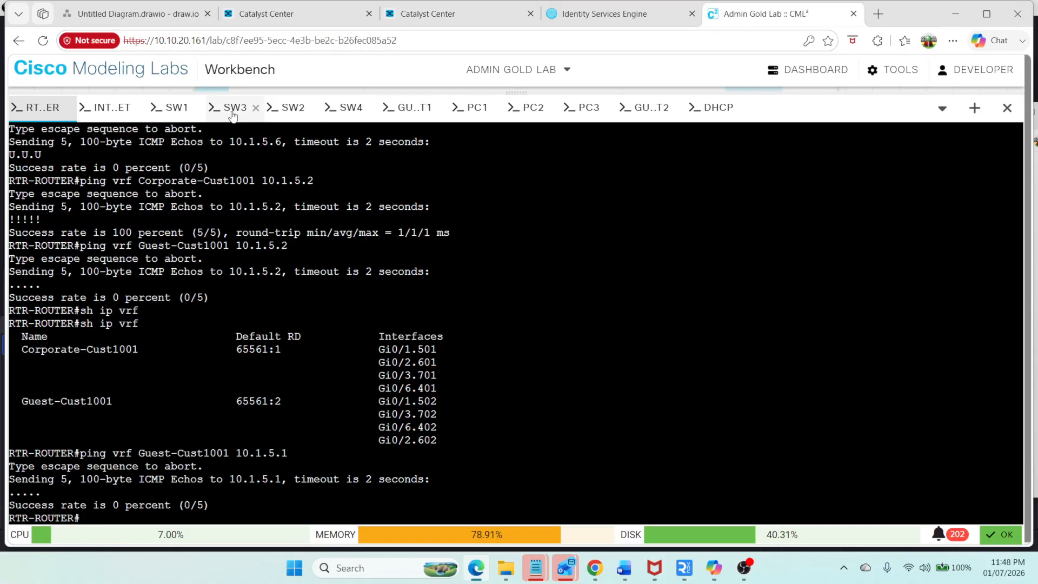
Step: Show the brief IP interface summary on the sw2 console
click(293, 108)
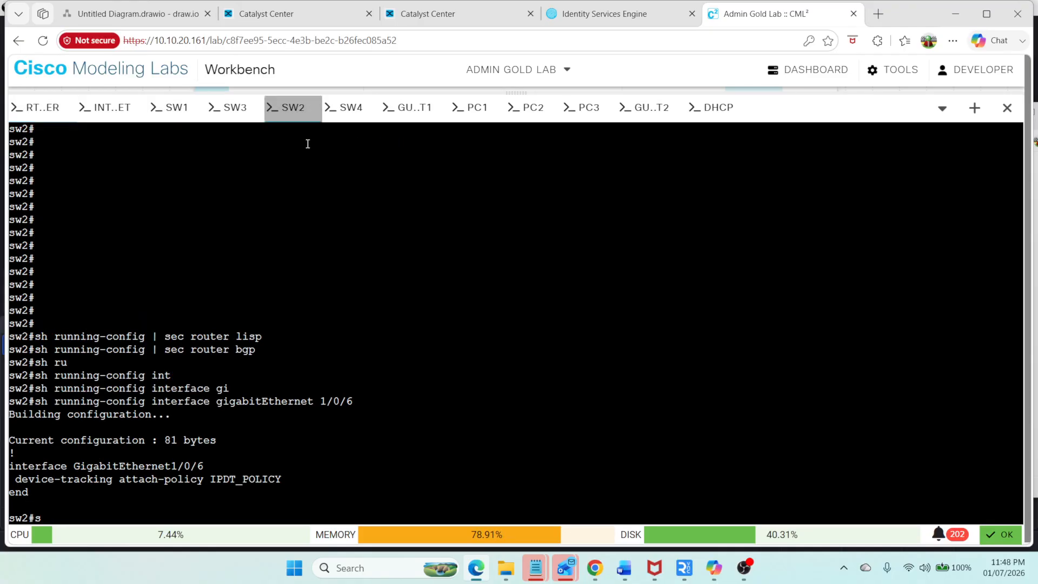
text(sh )
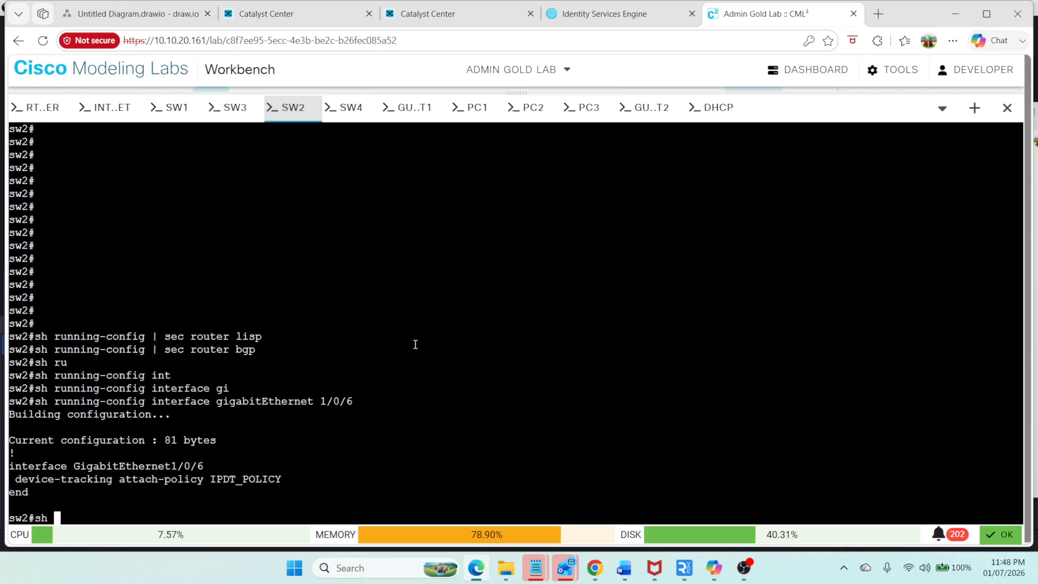
text(ip int br)
key(Return)
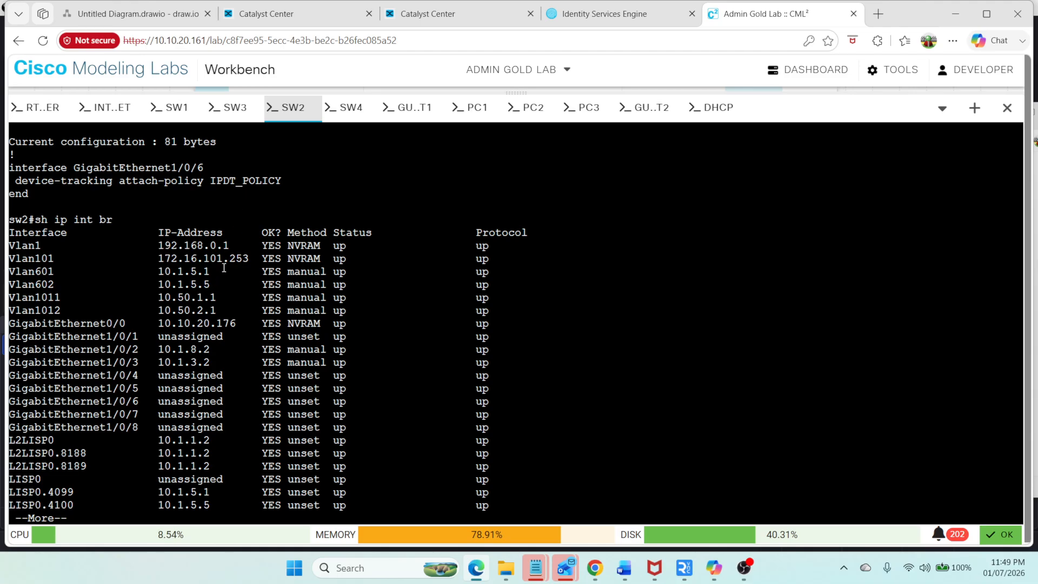
Step: Ping 10.1.5.5 in the Guest-Cust1001 VRF from the fusion router
click(44, 112)
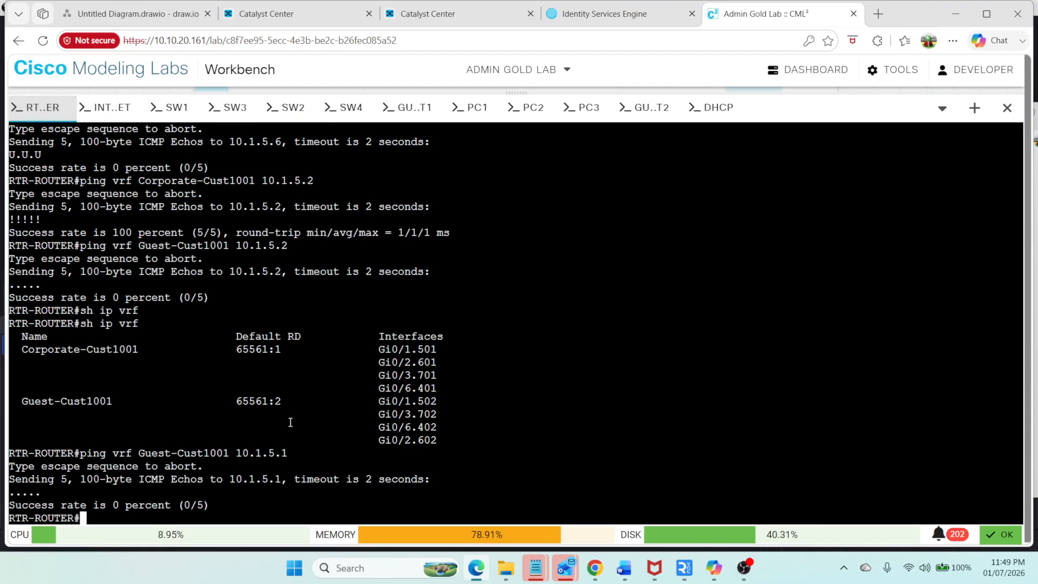
key(Up)
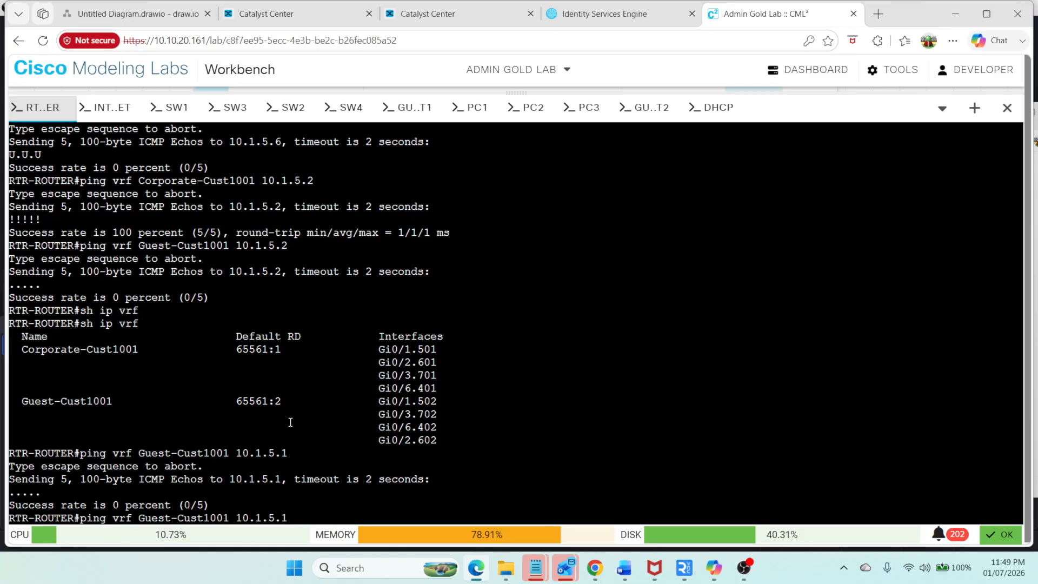
key(BackSpace)
text(5)
key(Return)
Step: Ping 10.1.5.6 in the Guest-Cust1001 VRF, running it twice
key(Up)
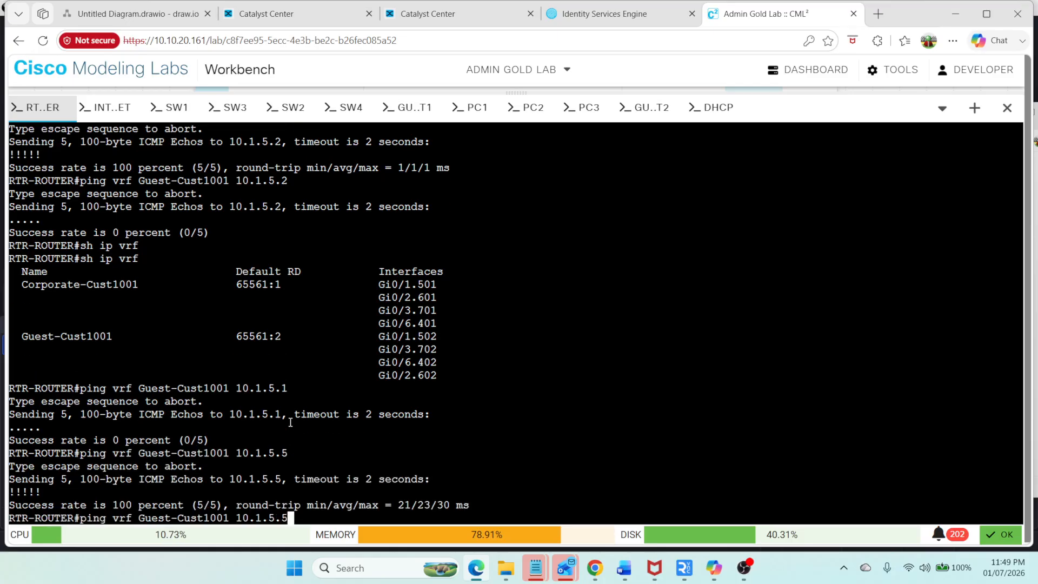
key(BackSpace)
text(4)
key(BackSpace)
text(6)
key(Return)
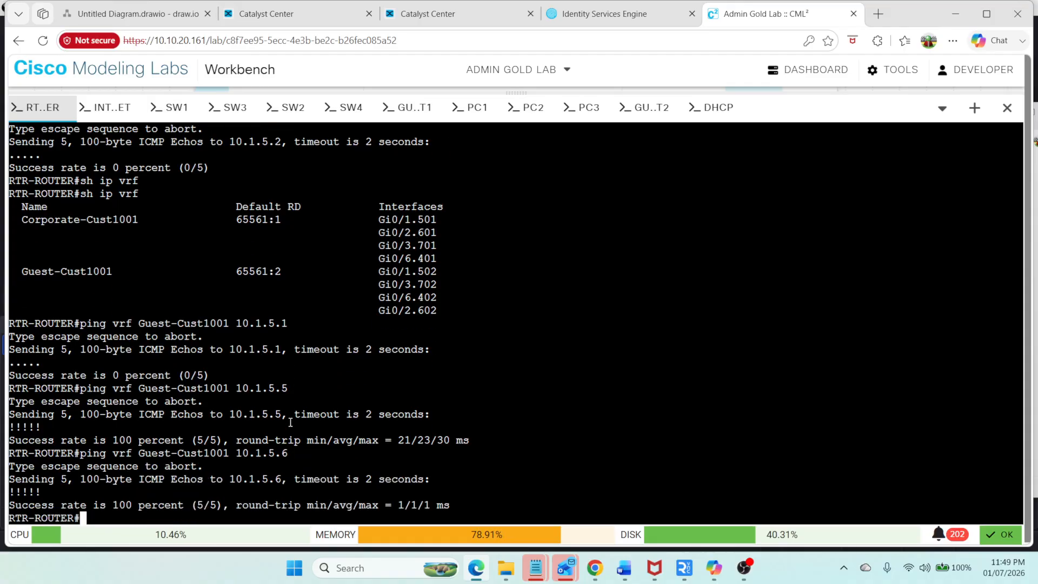
key(Up)
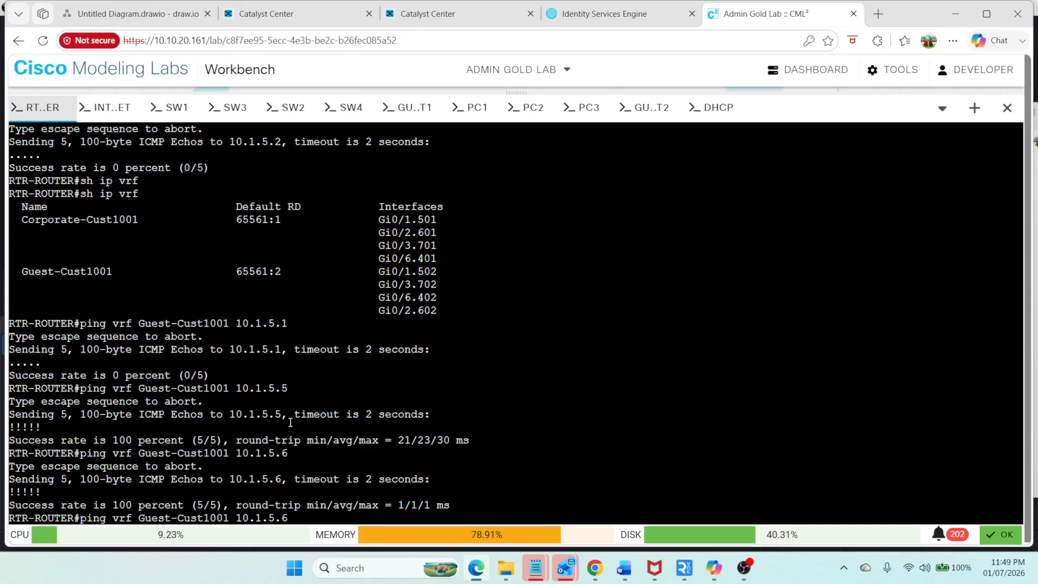
key(Return)
key(Return)
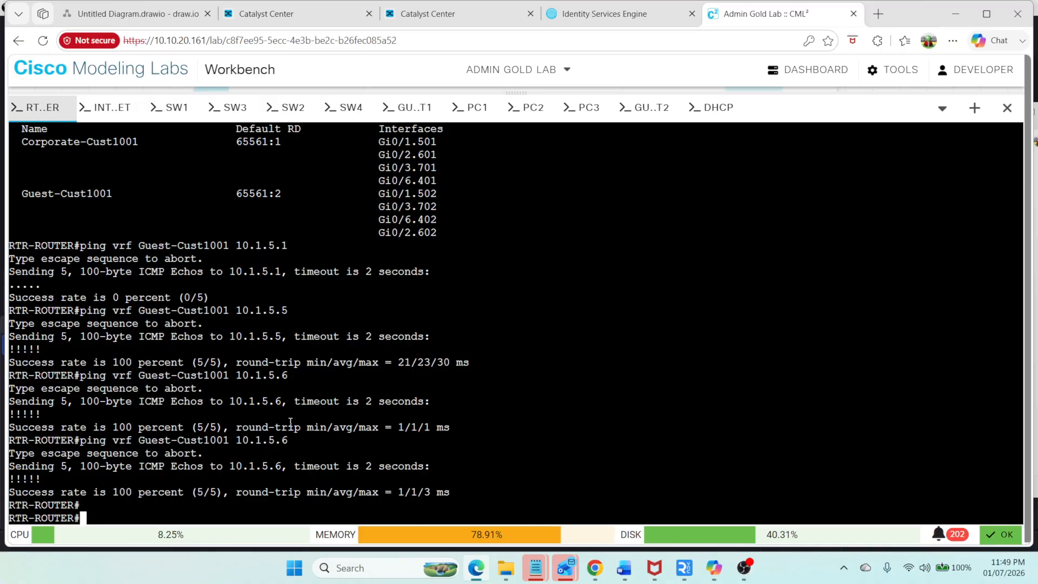
Step: Enter global configuration mode and paste router bgp 65561 from the notes file into the router
text(config t)
key(Return)
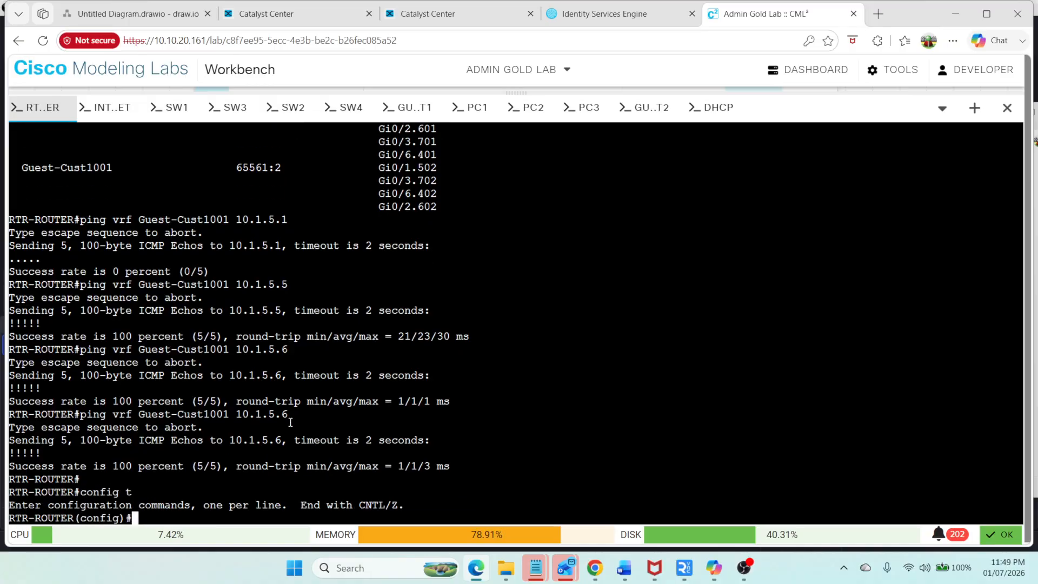
mouse_move(536, 568)
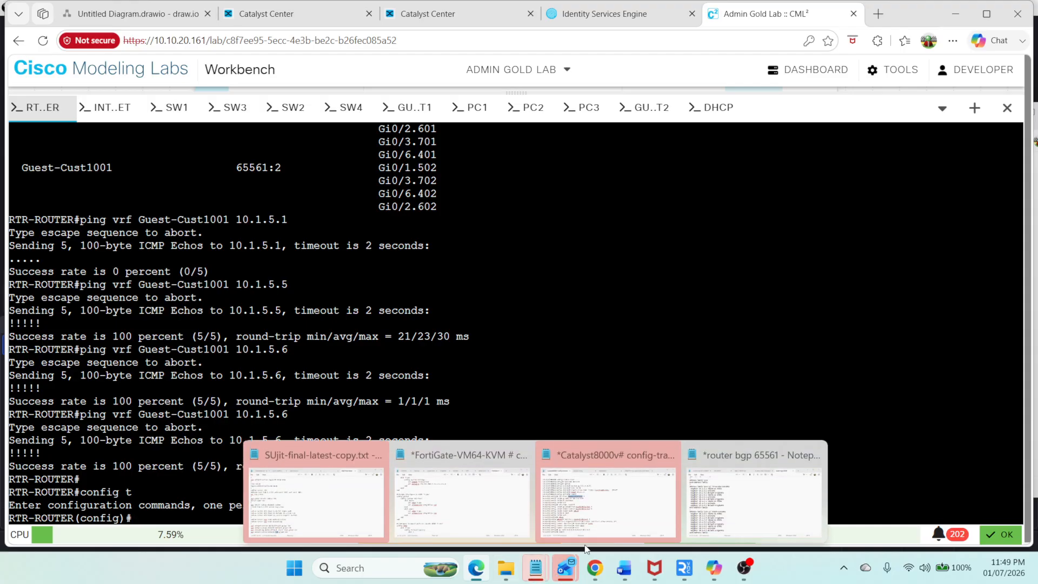
click(812, 500)
scroll(460, 169, up, 2)
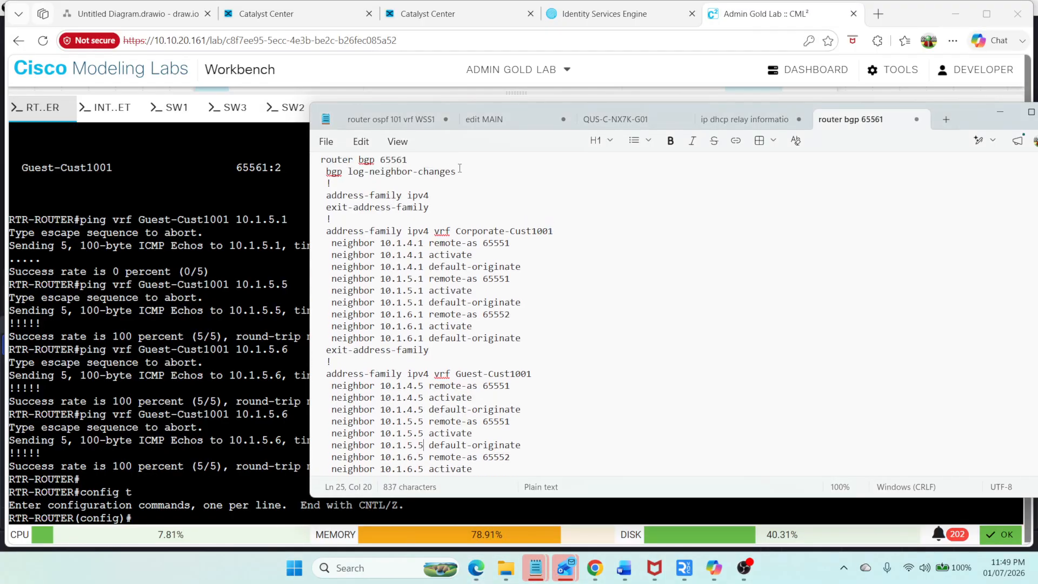
drag(438, 161, 305, 156)
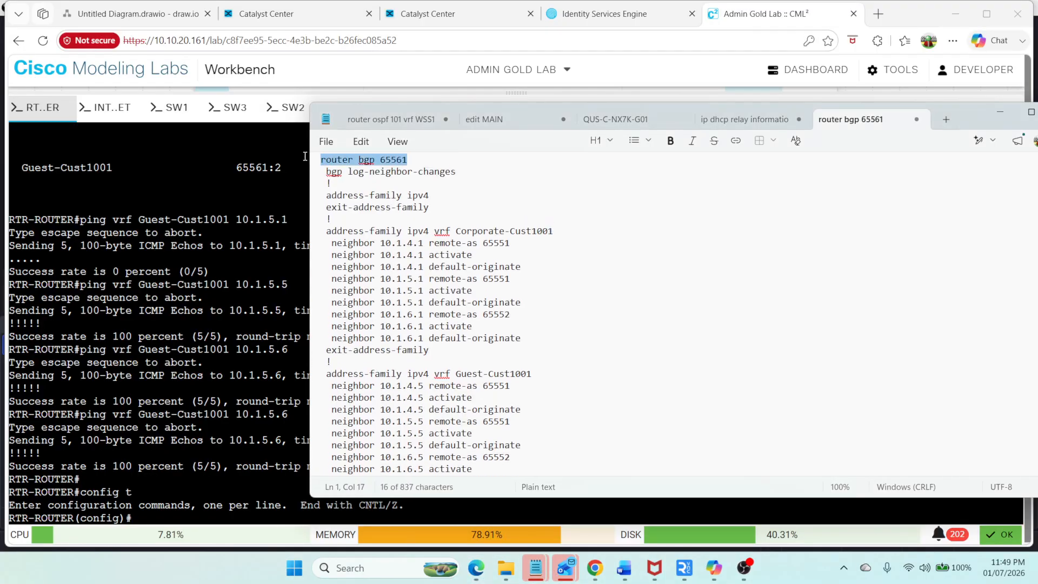
right_click(380, 161)
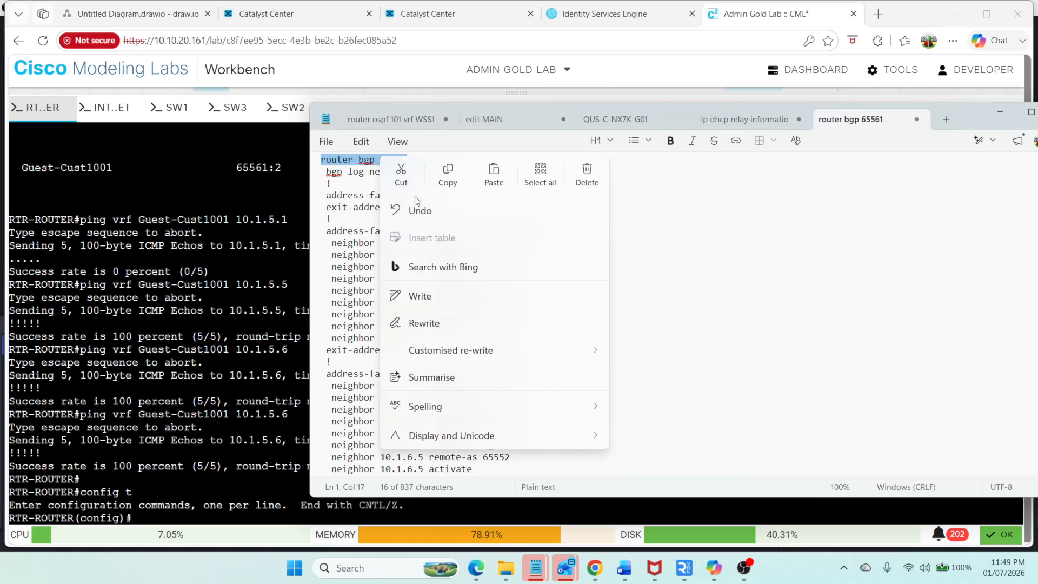
click(447, 186)
right_click(218, 205)
click(289, 333)
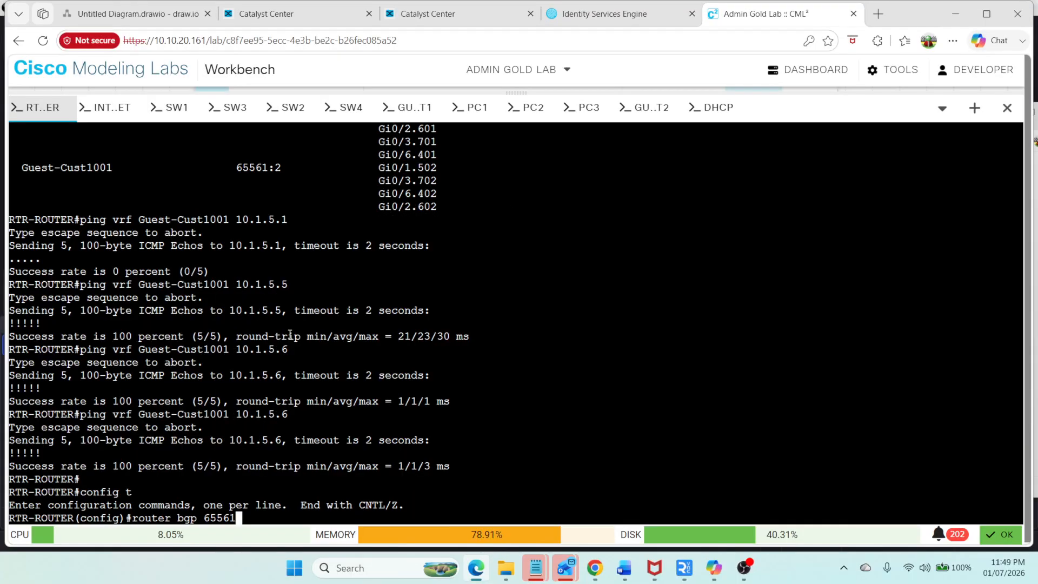
key(Return)
Step: Copy and enter address-family ipv4 vrf Corporate-Cust1001 under the BGP process
key(alt+Tab)
drag(554, 231, 324, 230)
key(ctrl+c)
key(alt+Tab)
right_click(241, 301)
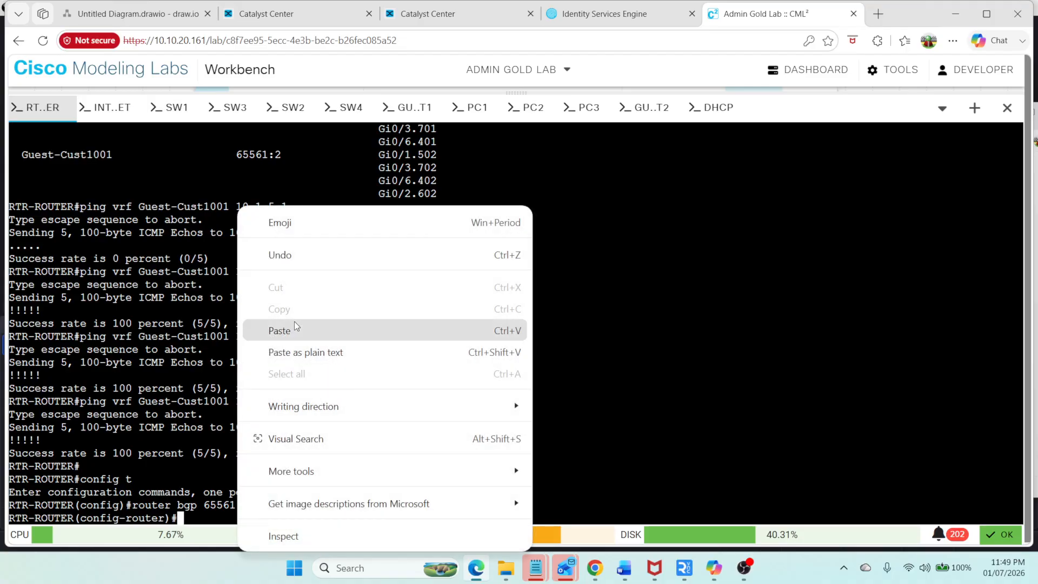
click(297, 330)
key(Return)
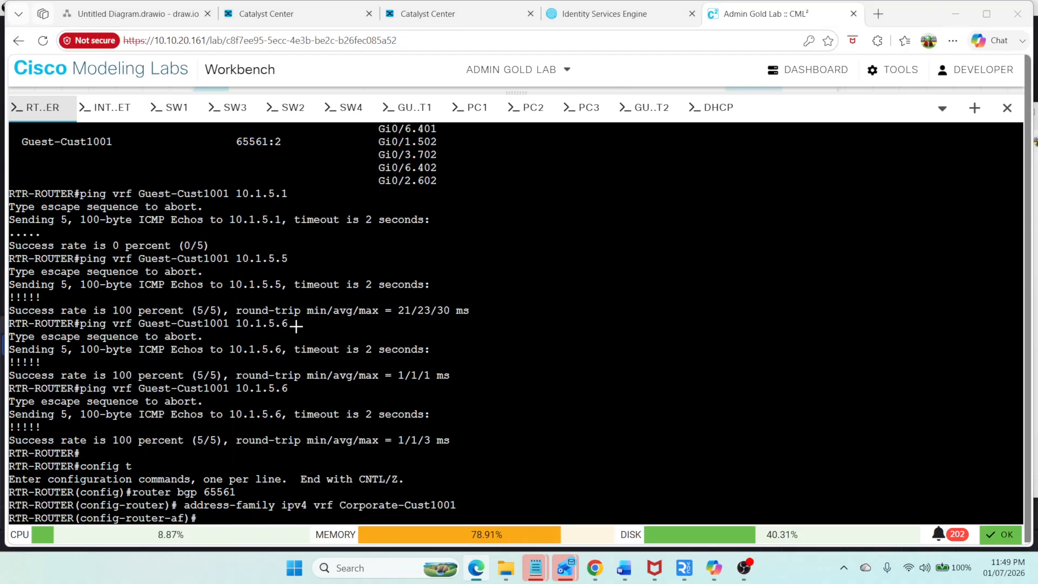
Step: Add neighbor 10.1.5.1 with remote-as 65551, activate and default-originate in the Corporate-Cust1001 address family
key(alt+Tab)
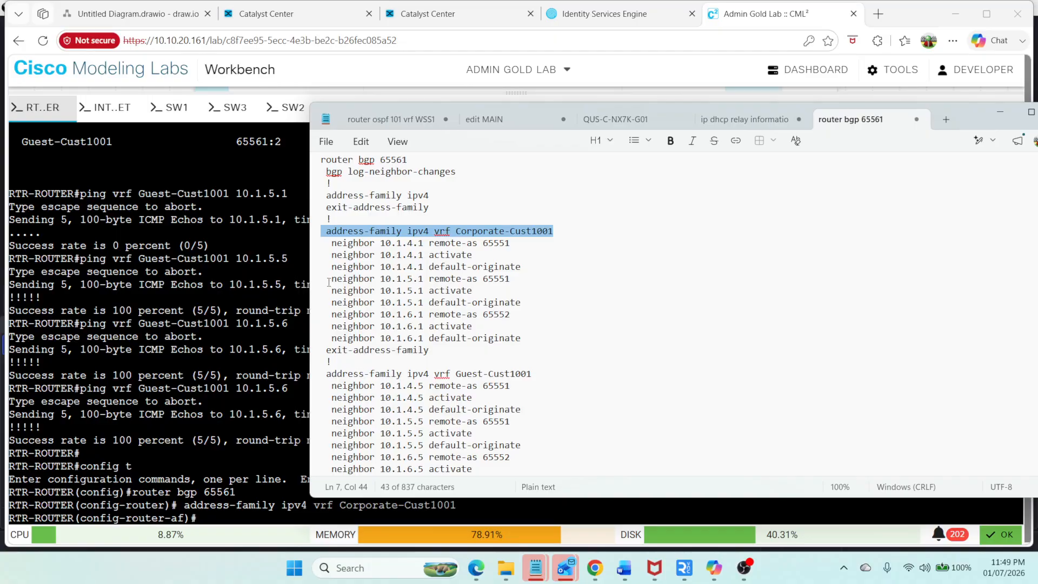
drag(329, 281, 548, 304)
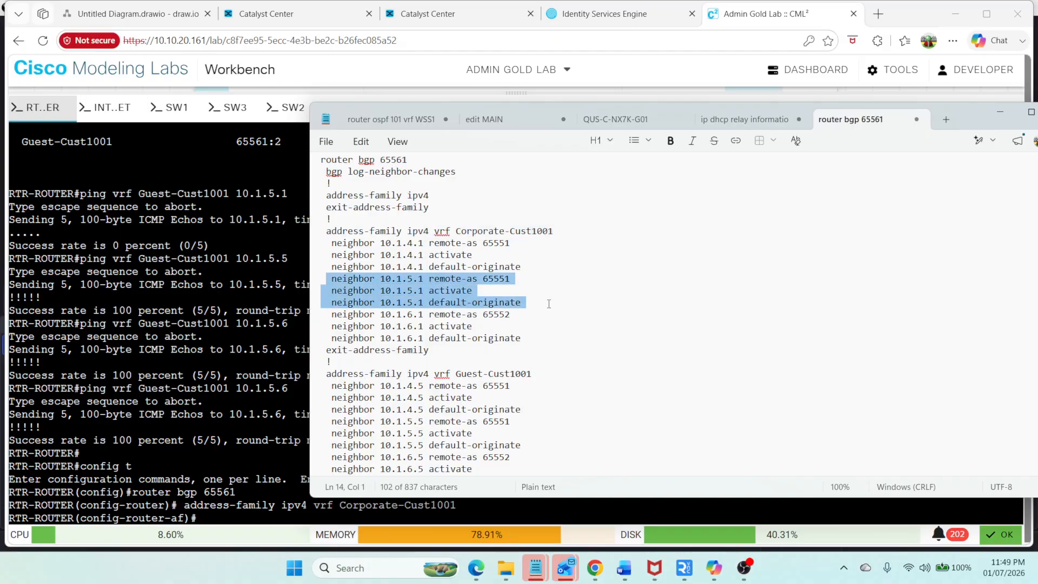
key(ctrl+c)
key(alt+Tab)
right_click(269, 295)
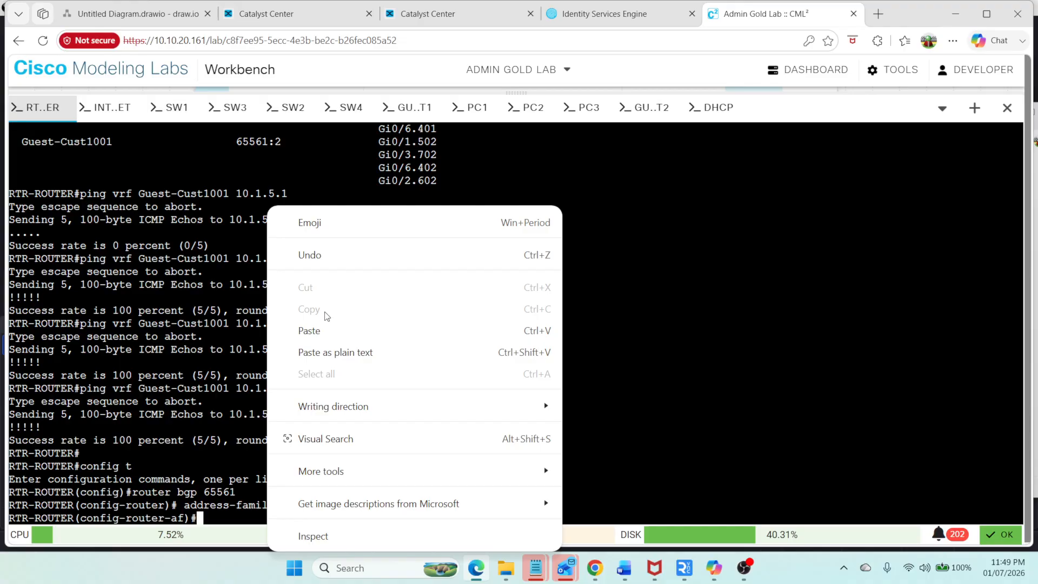
click(328, 330)
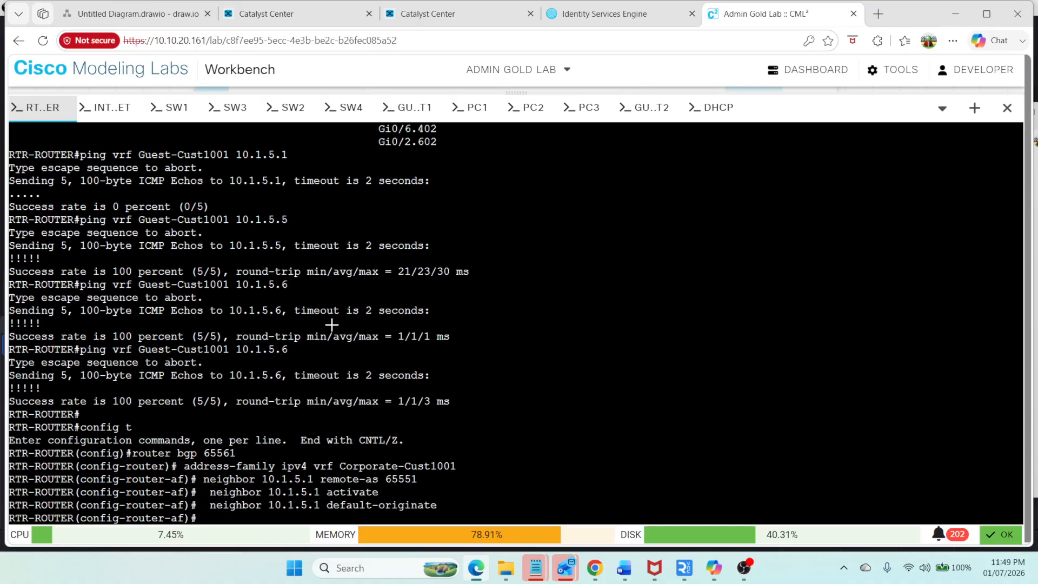
Step: Copy and enter address-family ipv4 vrf Guest-Cust1001 under the BGP process
key(alt+Tab)
drag(534, 380, 321, 376)
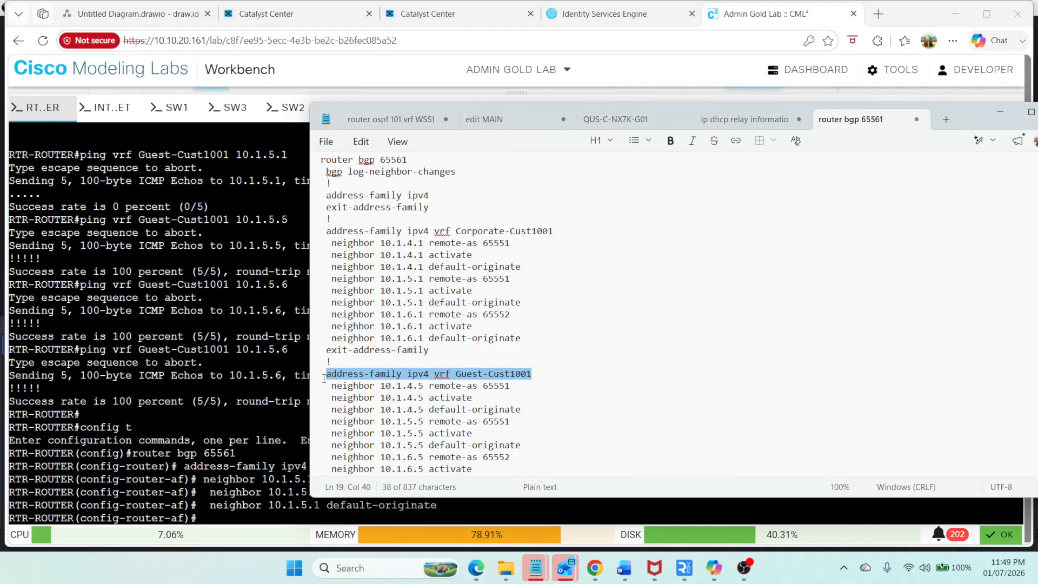
key(ctrl+c)
key(alt+Tab)
right_click(249, 349)
click(288, 327)
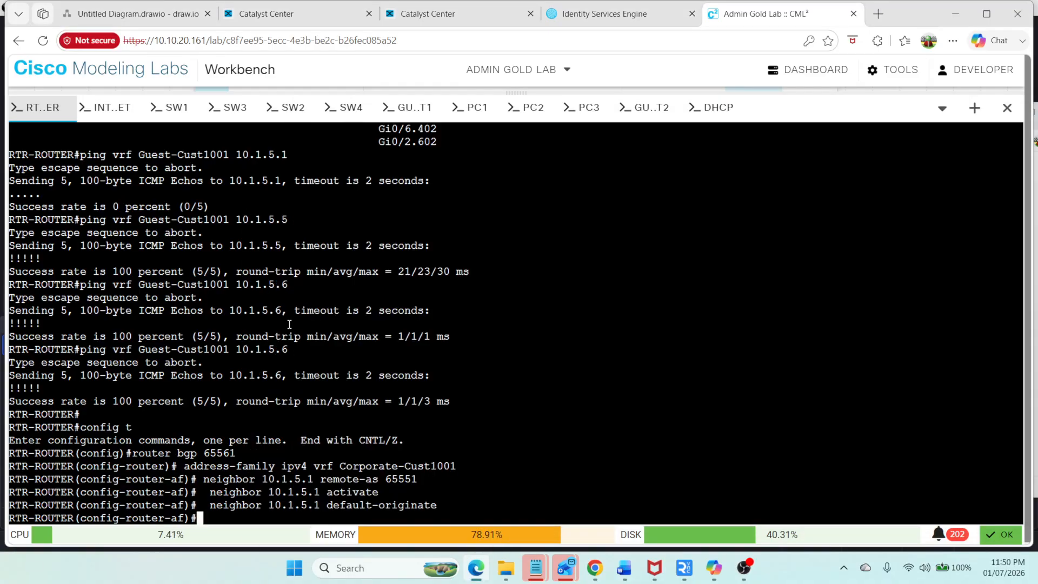
key(alt+Tab)
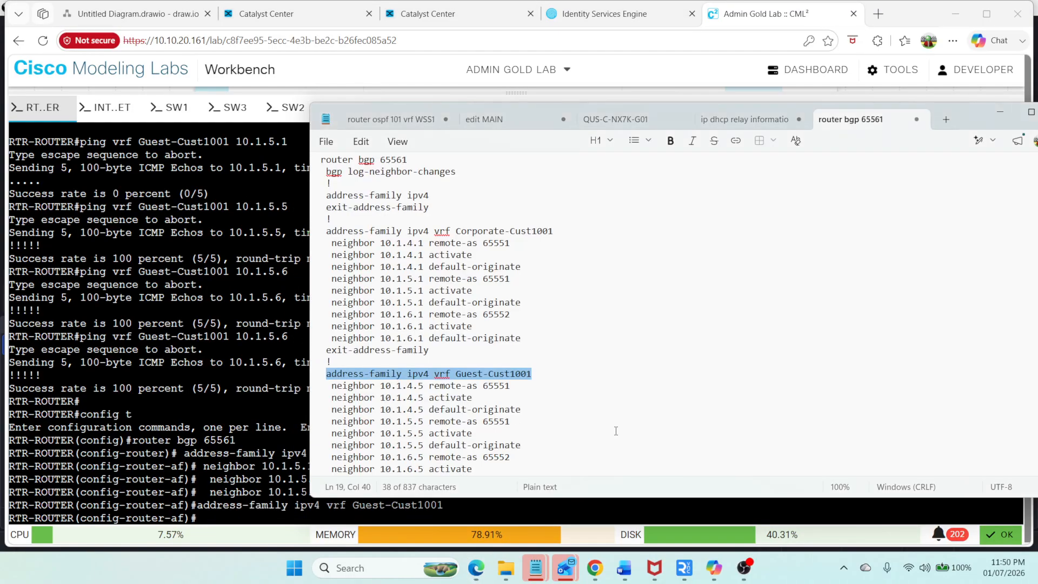
Step: Copy and paste the neighbor 10.1.5.5 remote-as 65551, activate and default-originate lines into the Guest-Cust1001 address family, then exit configuration
click(515, 425)
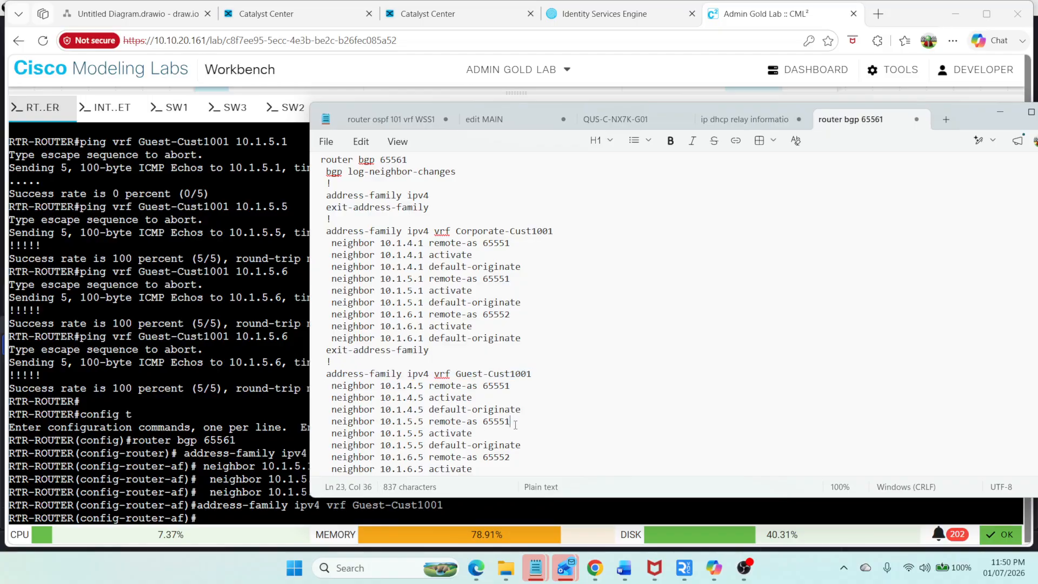
drag(524, 446, 307, 424)
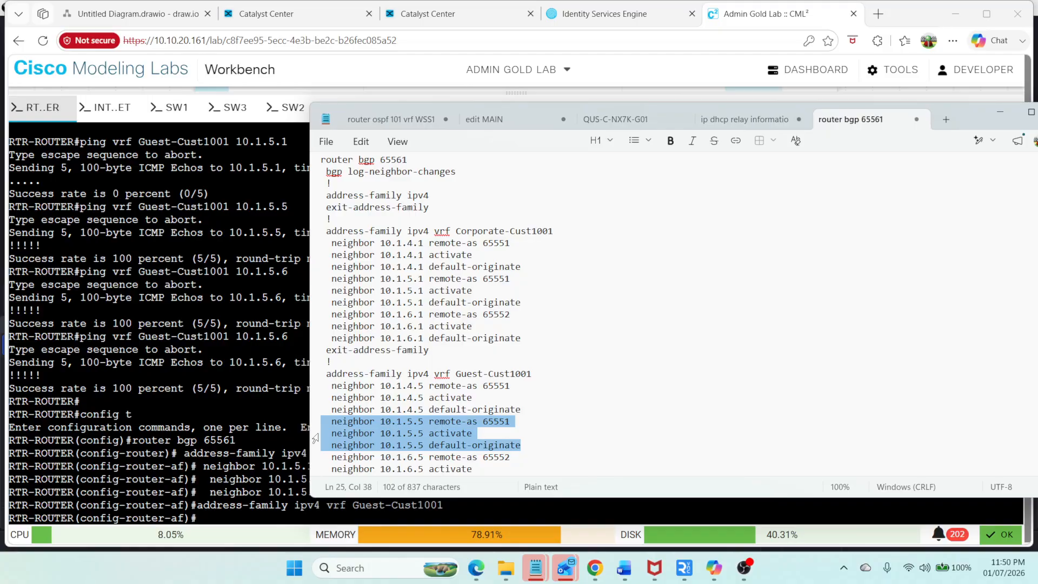
key(ctrl+c)
right_click(289, 337)
click(331, 328)
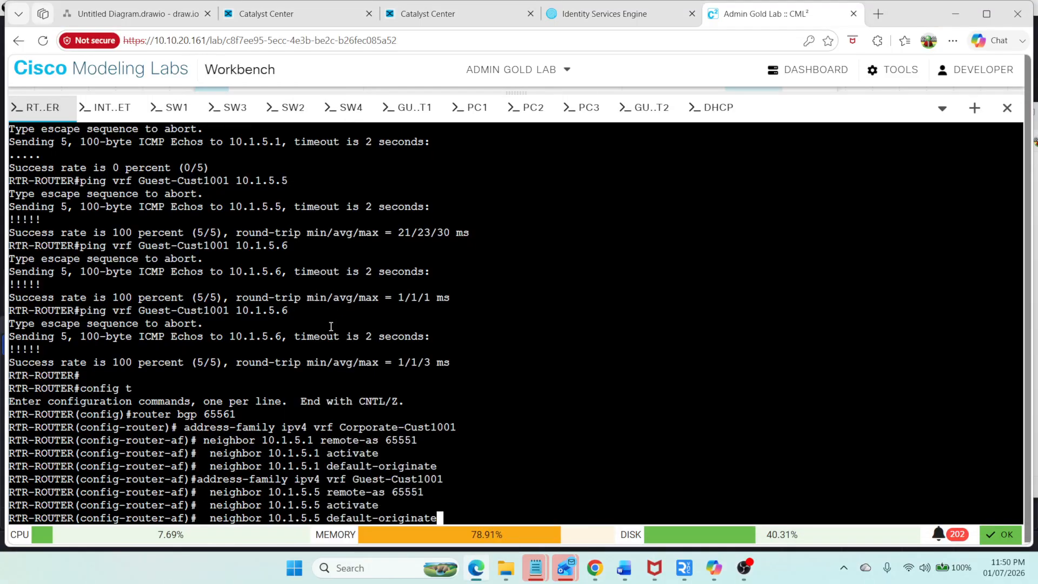
key(Return)
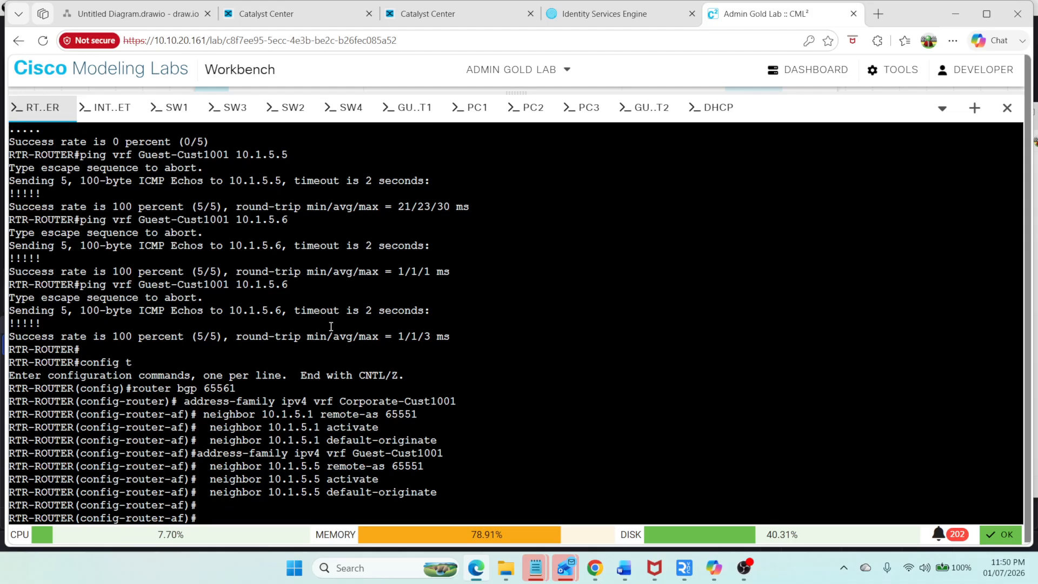
key(ctrl+z)
Step: Show the BGP summary for all address families of VRF Corporate-Cust1001 on the router
text(sh bg)
key(Tab)
text(v)
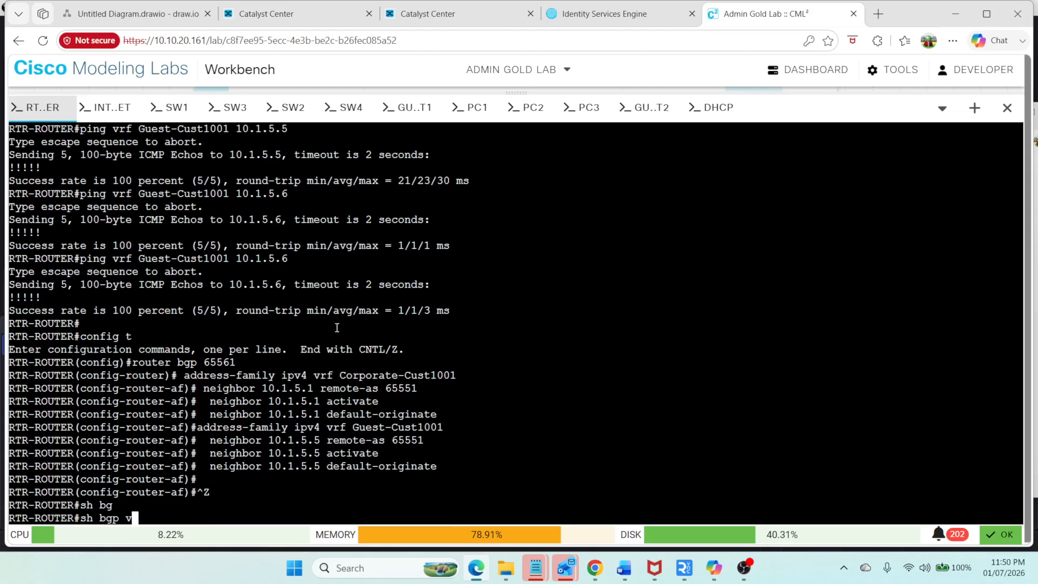
text(r)
key(Tab)
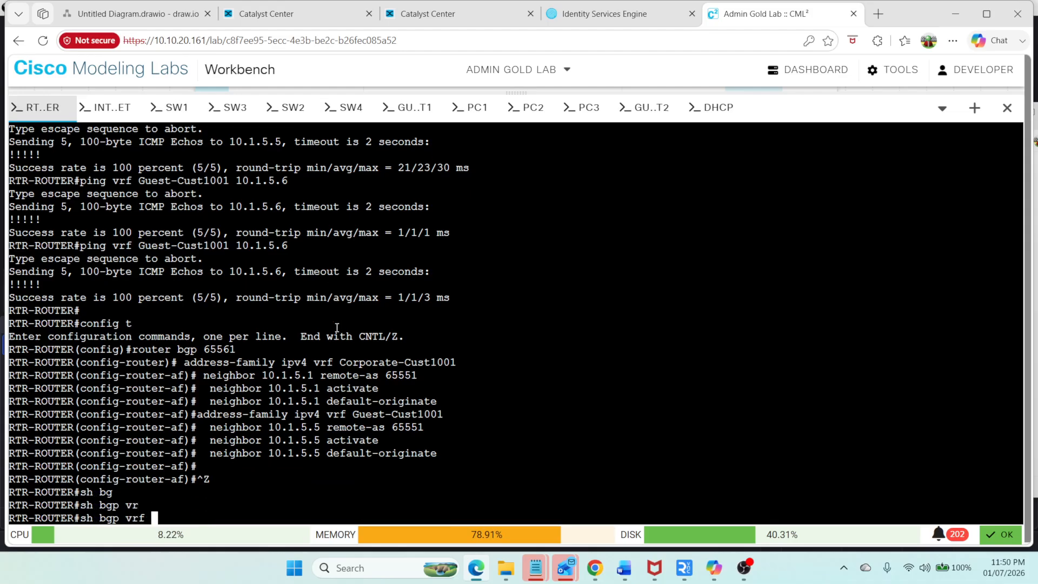
double_click(395, 363)
right_click(398, 363)
click(470, 257)
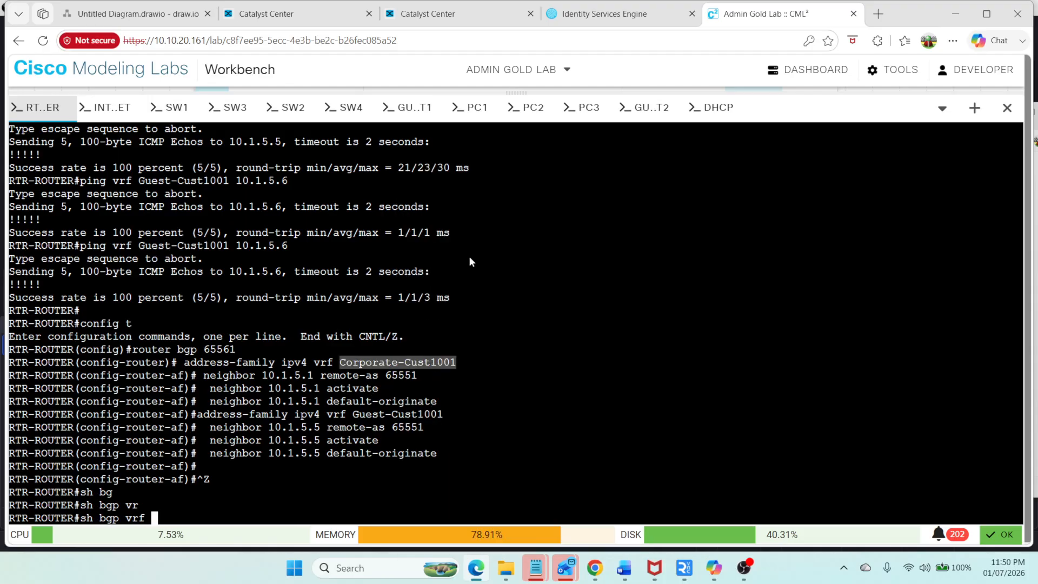
right_click(599, 267)
click(655, 273)
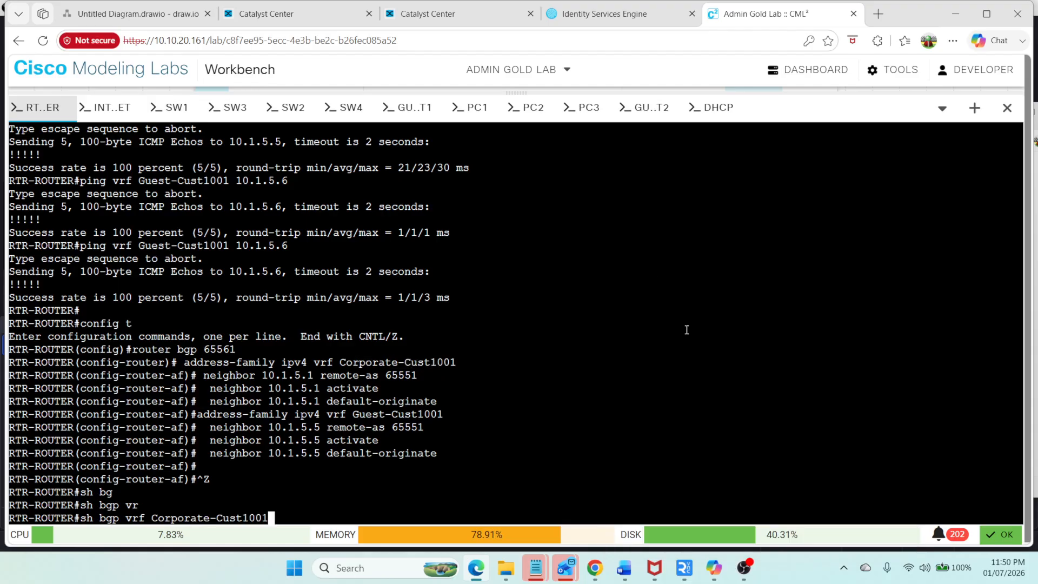
text(s)
text(ll)
key(Tab)
text(su)
key(Tab)
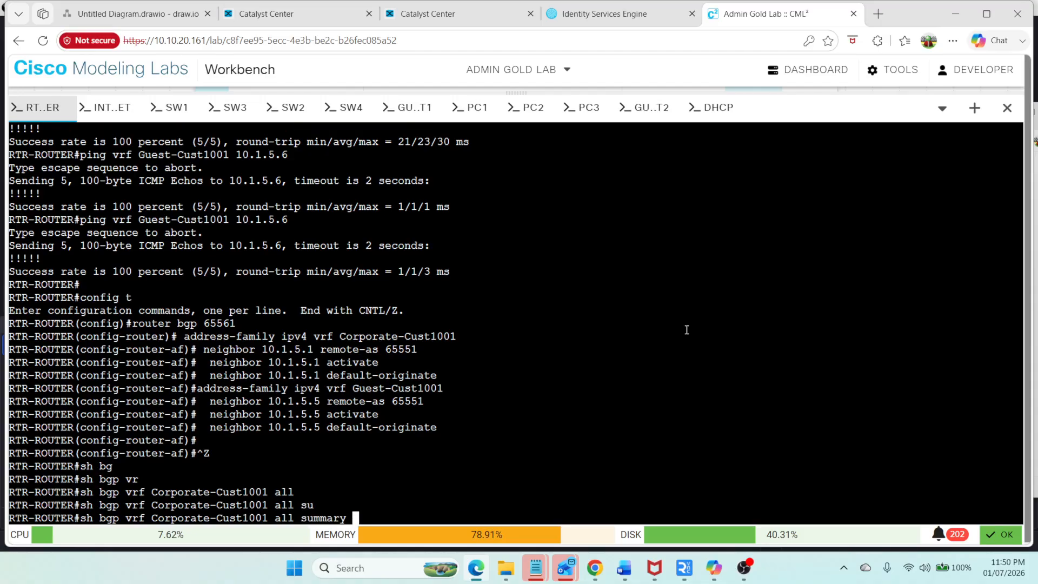
key(Return)
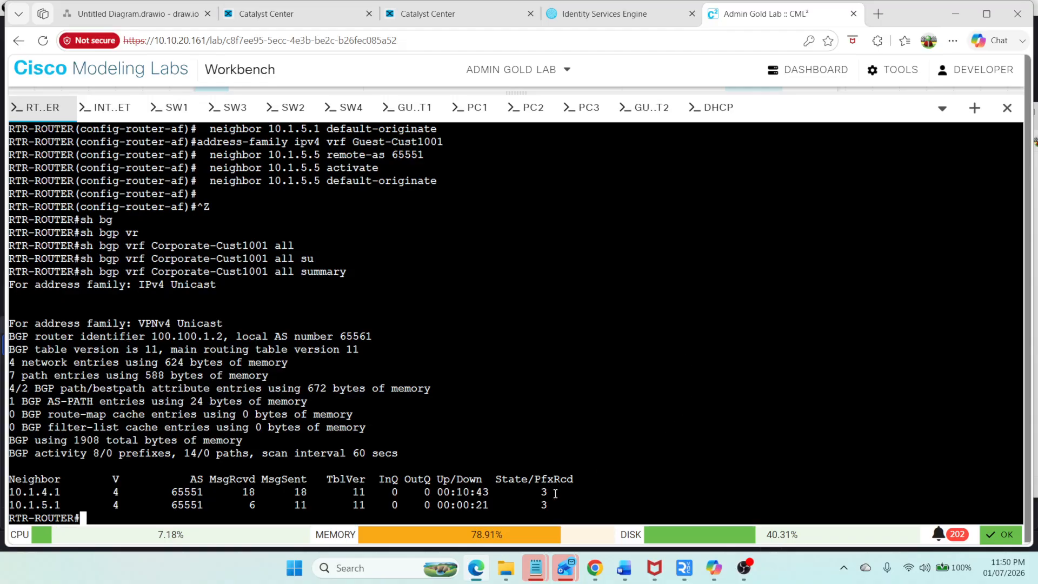
Step: Show the BGP table for VRF Corporate-Cust1001
text(s)
key(Up)
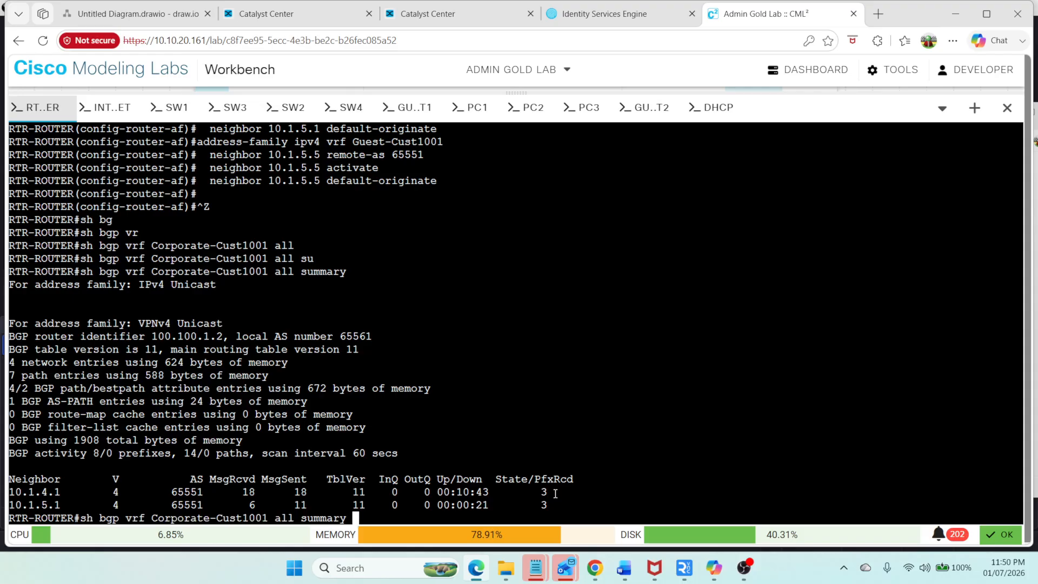
key(BackSpace)
key(BackSpace)
key(BackSpace)
key(BackSpace)
key(BackSpace)
key(BackSpace)
key(BackSpace)
key(BackSpace)
key(BackSpace)
key(BackSpace)
key(BackSpace)
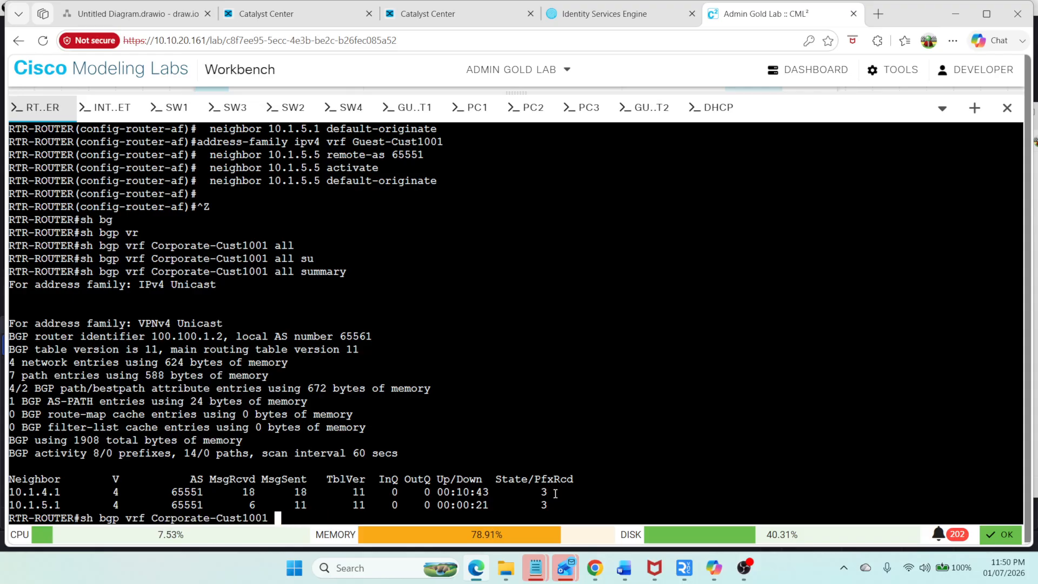
key(Return)
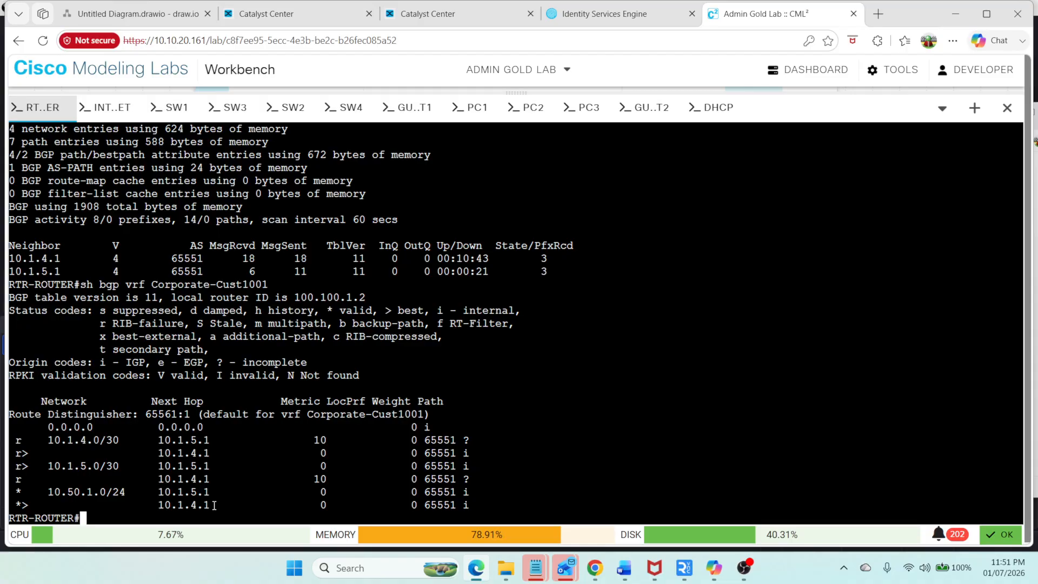
Step: Show the routing table for VRF Corporate on the SW2 console
click(174, 107)
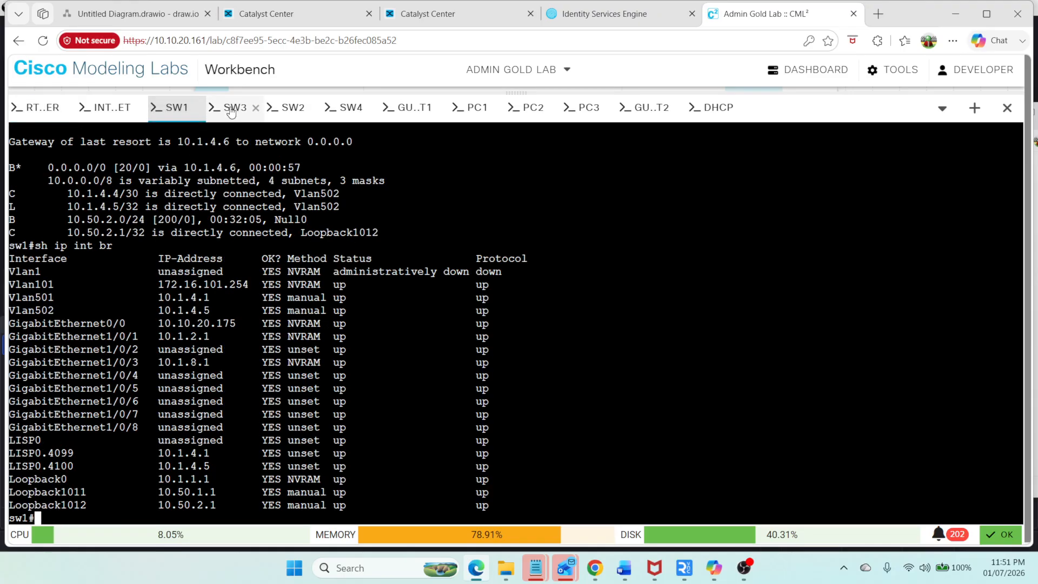
click(290, 107)
text(q)
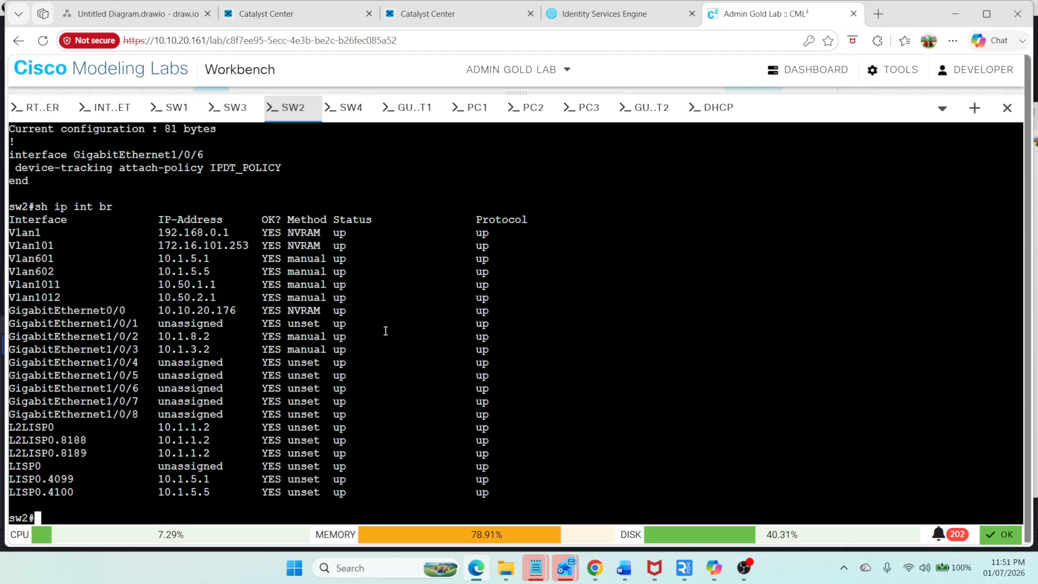
text(sh rou)
key(Tab)
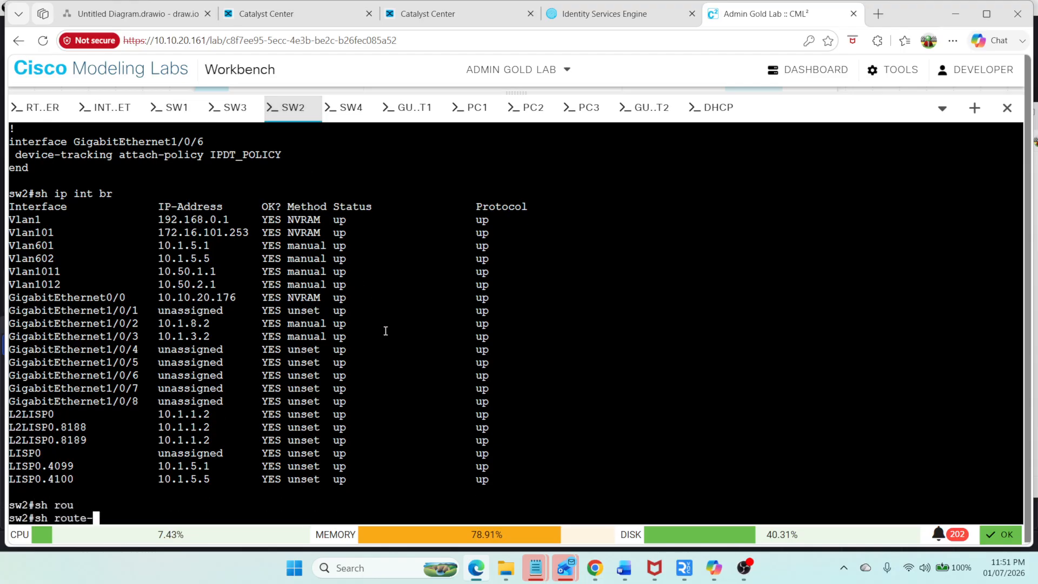
text(vr)
key(BackSpace)
key(BackSpace)
key(BackSpace)
key(BackSpace)
key(BackSpace)
key(BackSpace)
key(BackSpace)
key(BackSpace)
text(ip rou)
key(Tab)
text(vr)
key(Tab)
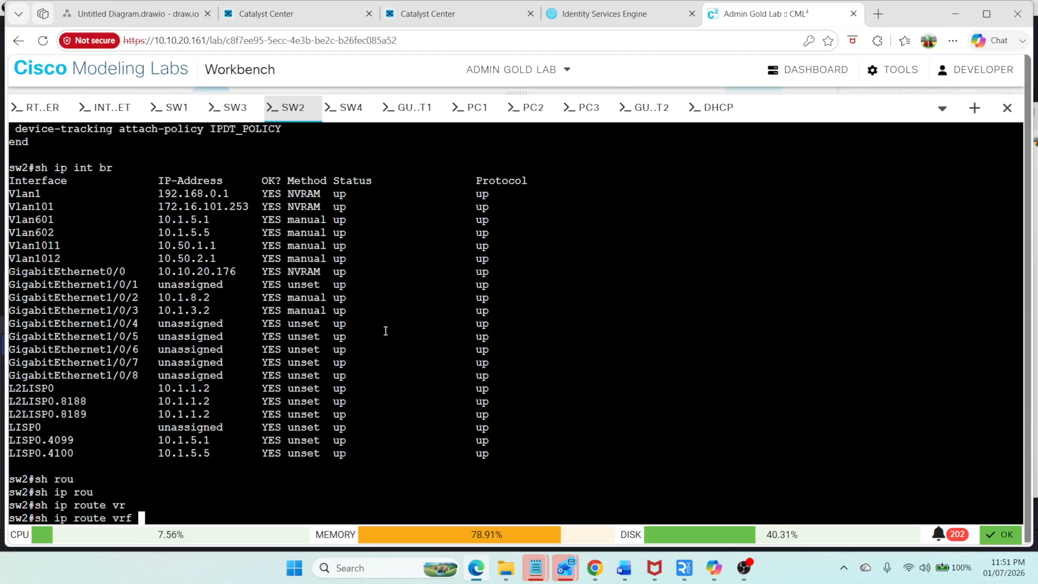
text(Corporate)
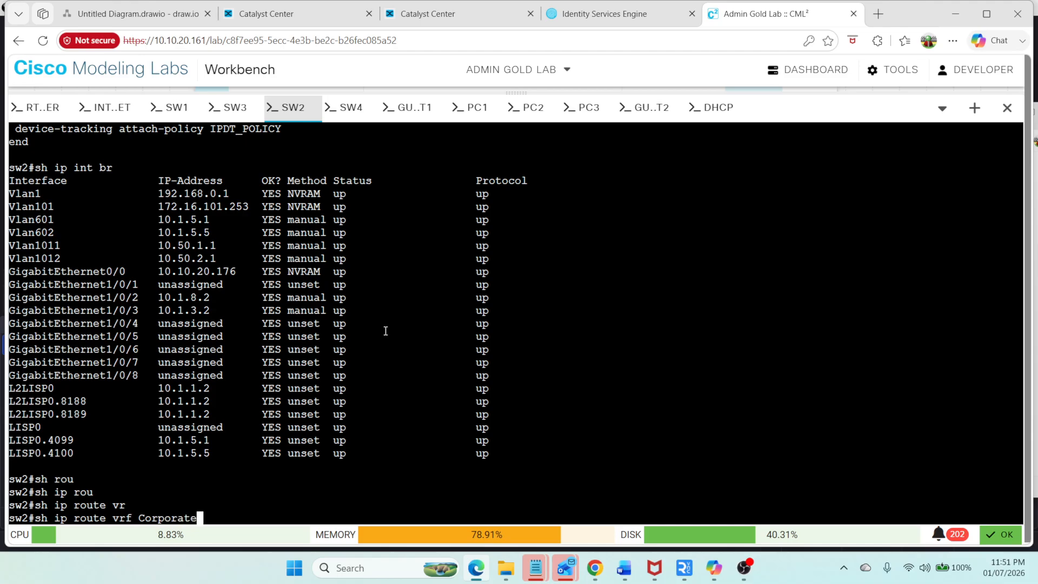
key(Return)
key(space)
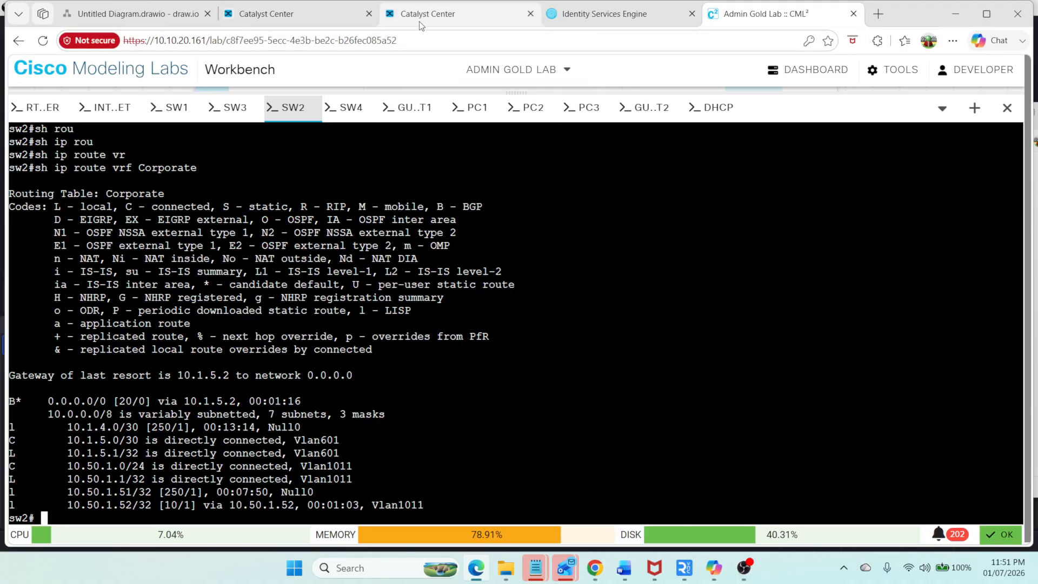
Step: Review the Deira fabric site's Layer 3 virtual networks and anycast gateways in Catalyst Center
mouse_move(419, 21)
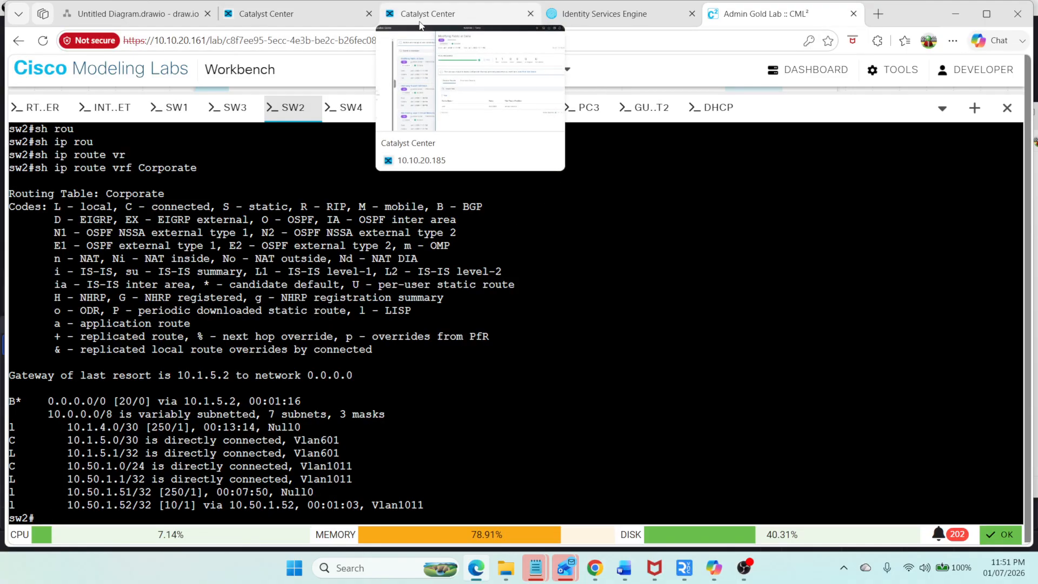
mouse_move(309, 27)
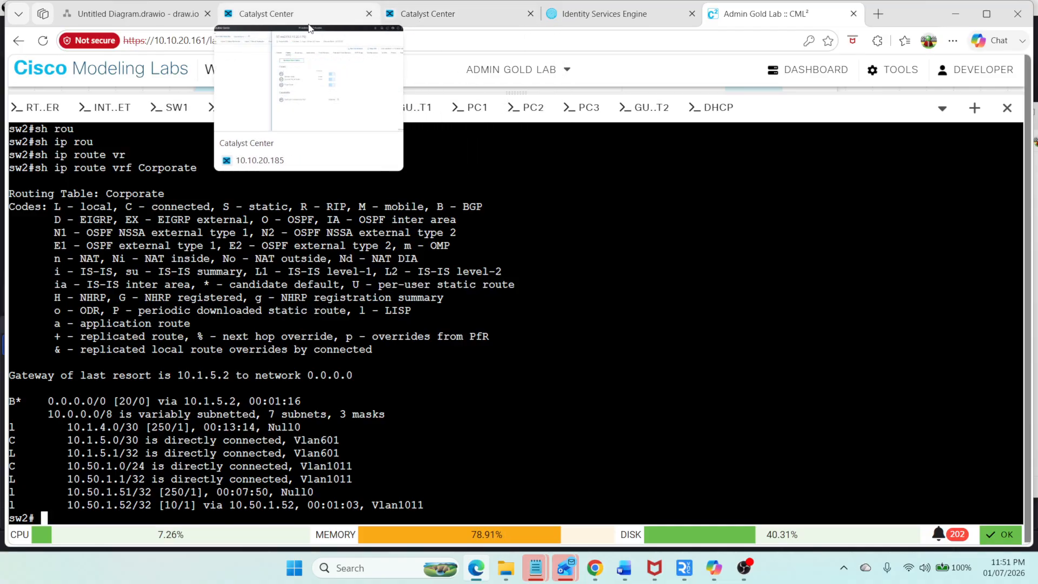
click(309, 25)
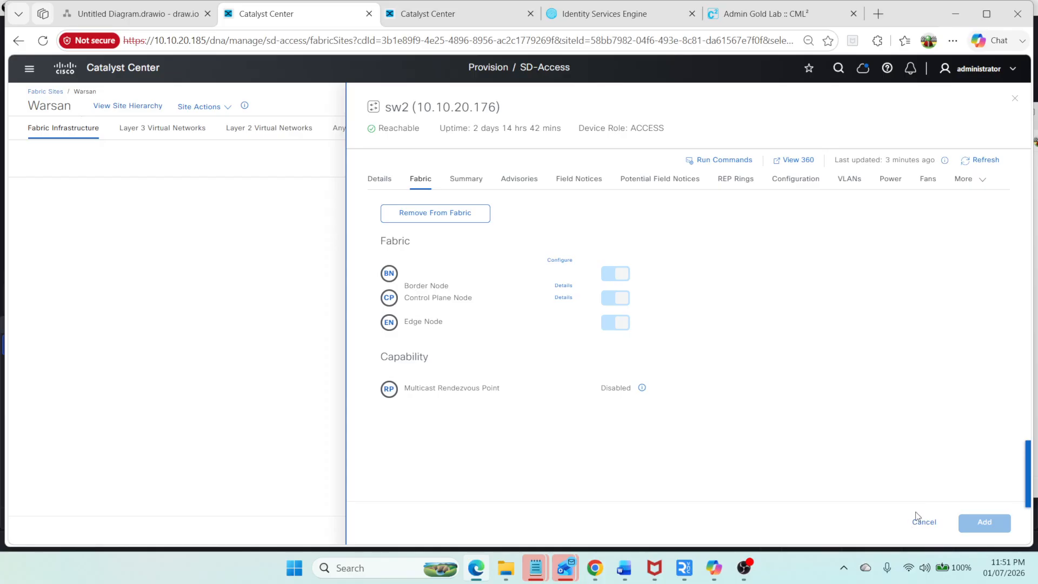
click(47, 92)
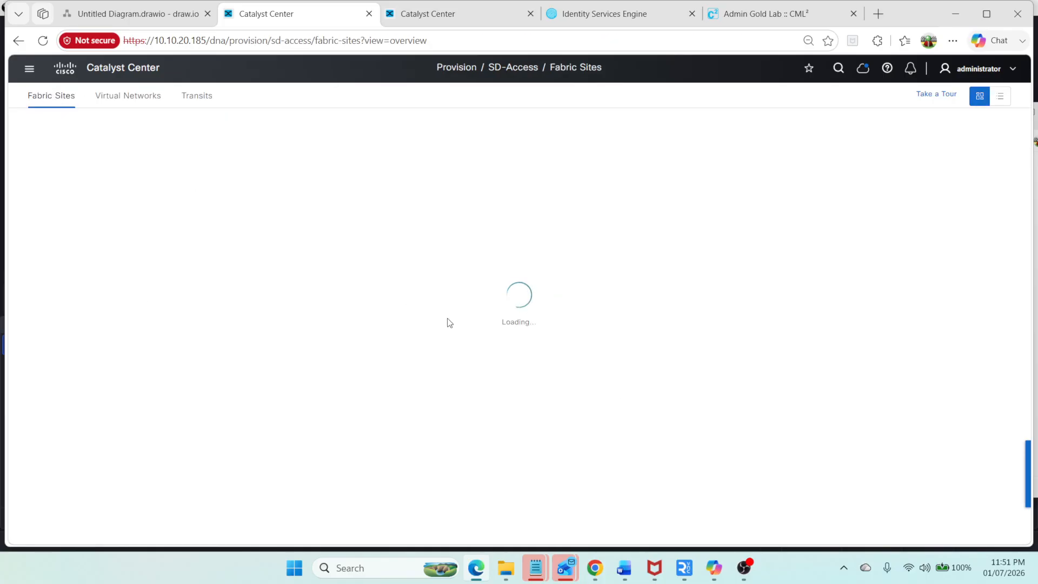
scroll(68, 455, down, 3)
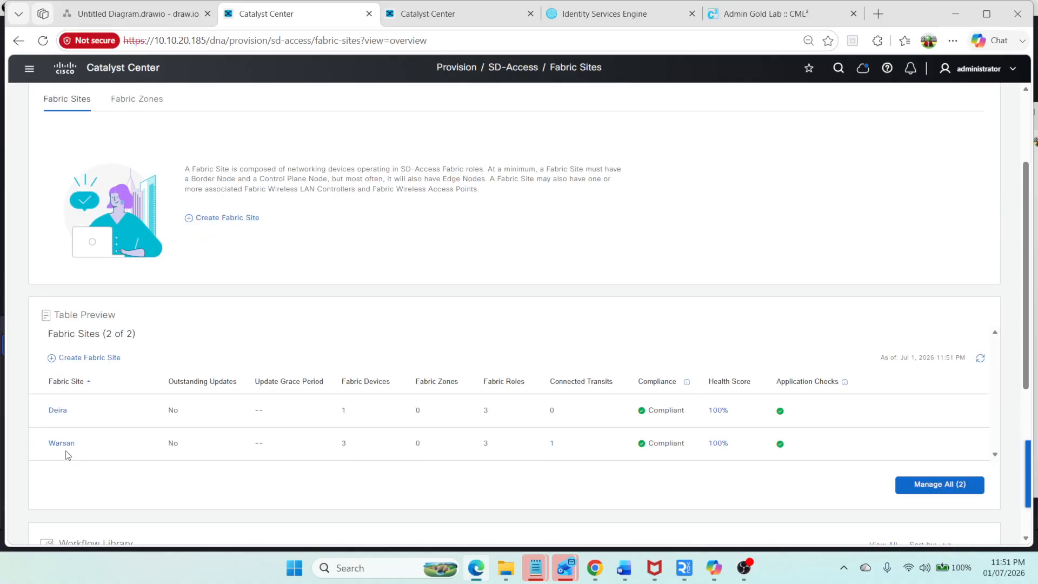
click(58, 412)
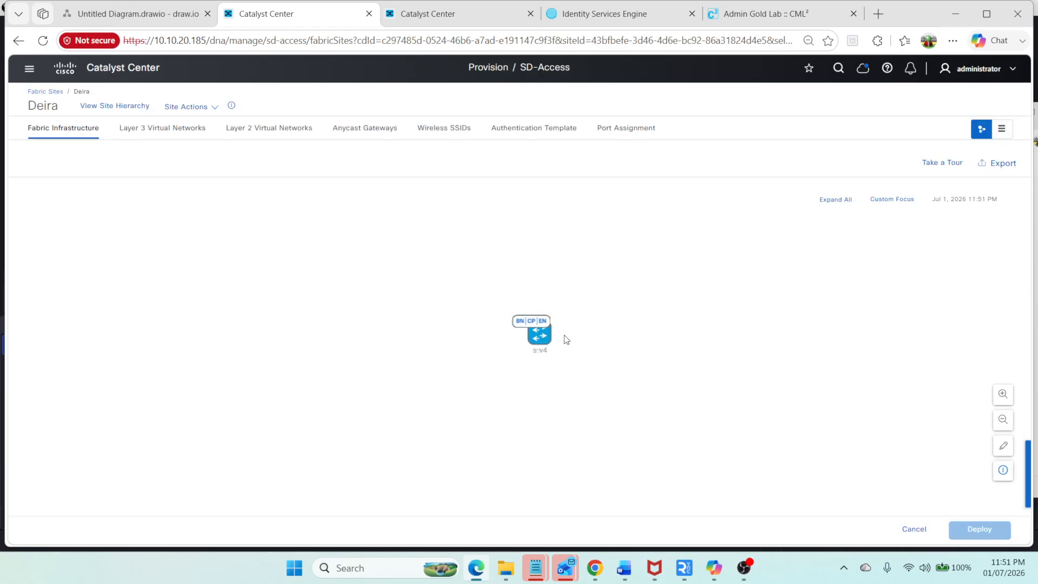
click(183, 135)
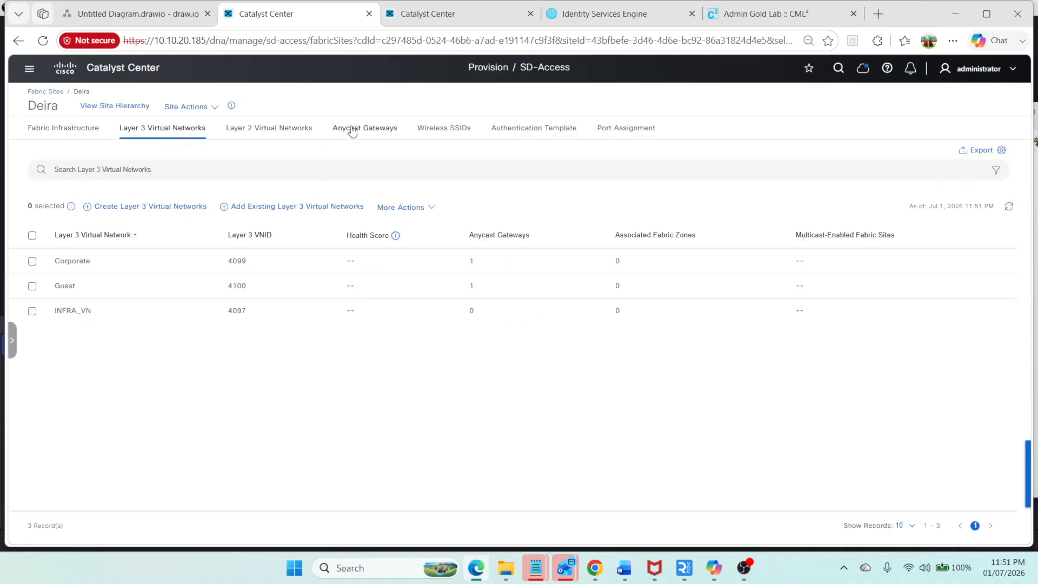
click(370, 129)
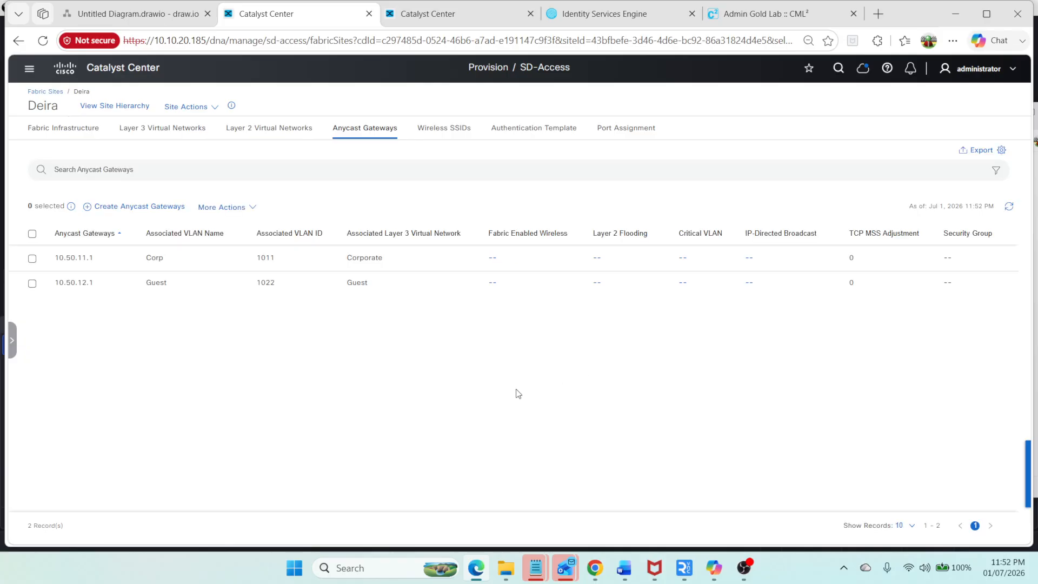
Step: Open the fabric details of sw4 in the Deira fabric site
click(54, 92)
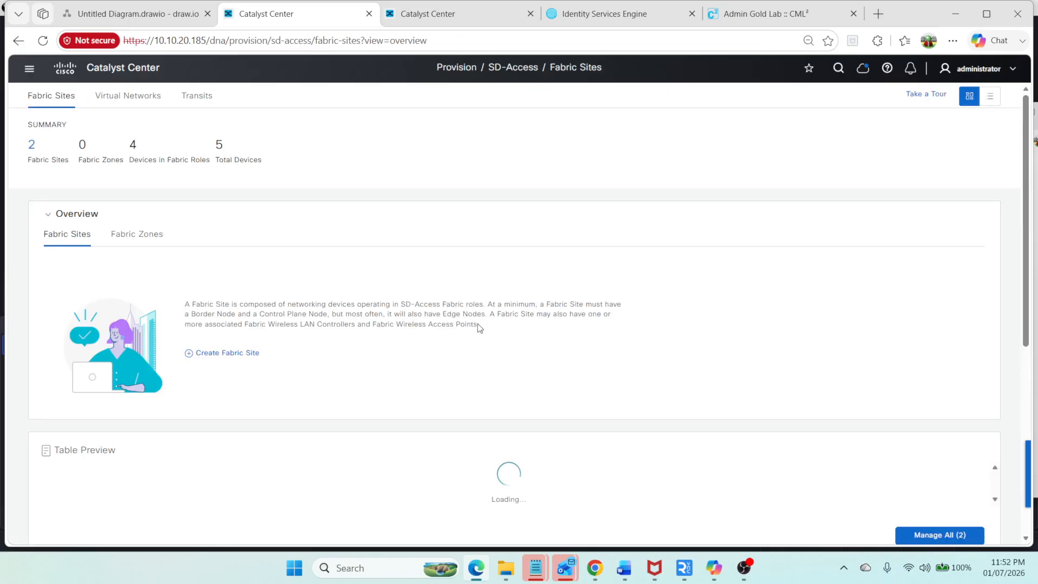
scroll(89, 447, down, 6)
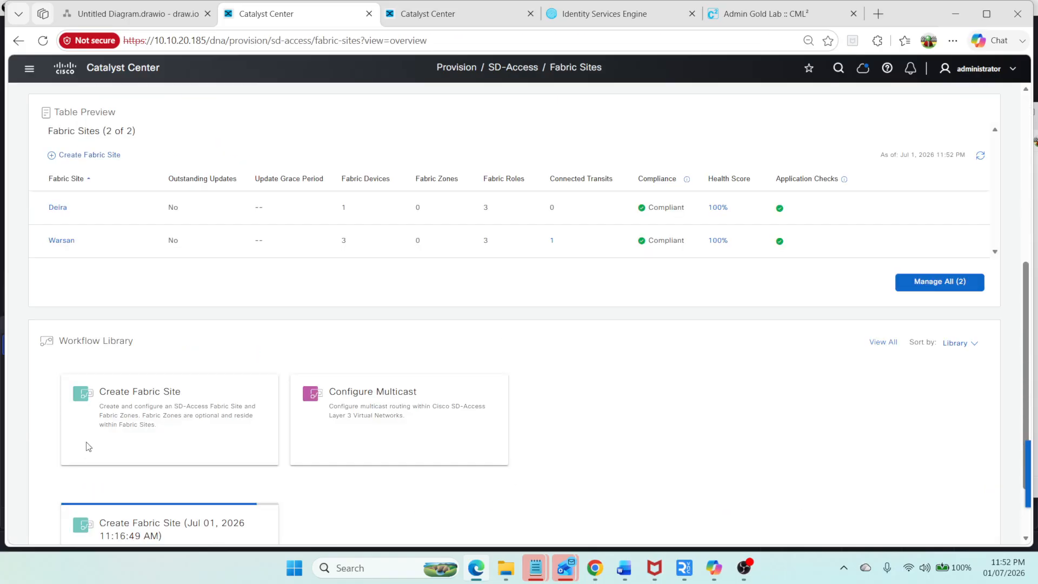
click(52, 209)
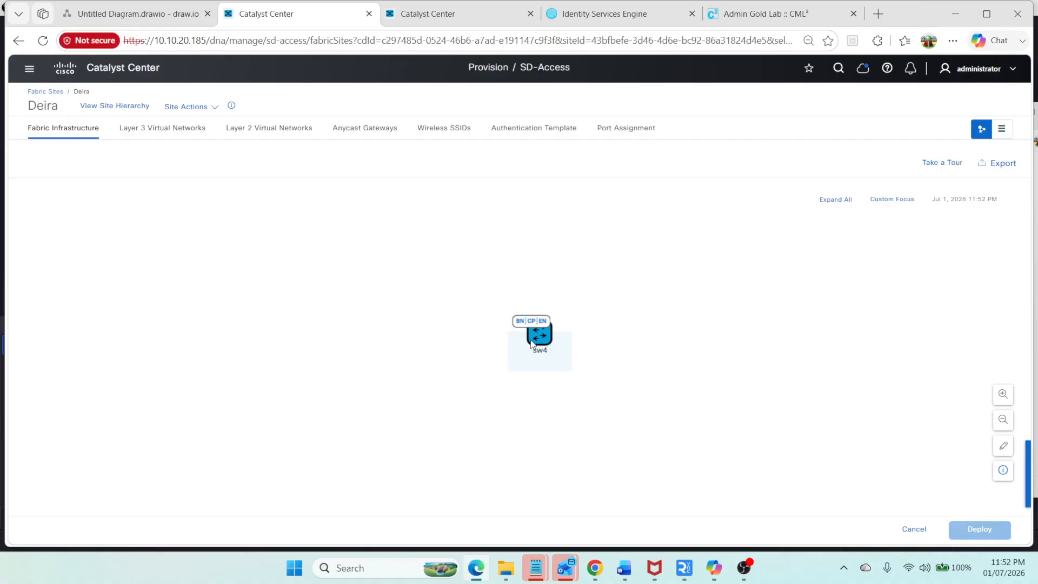
click(531, 344)
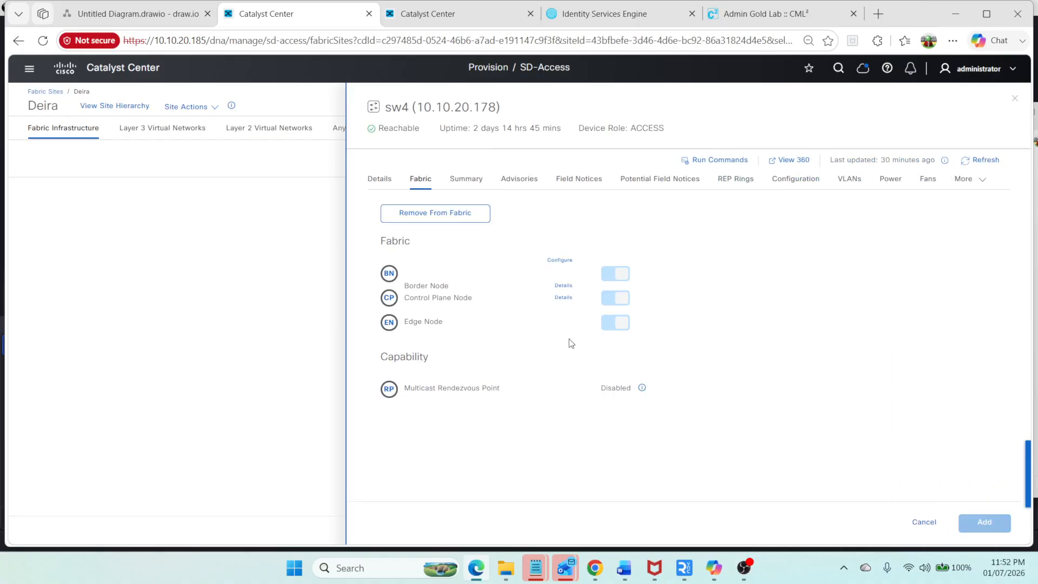
click(557, 263)
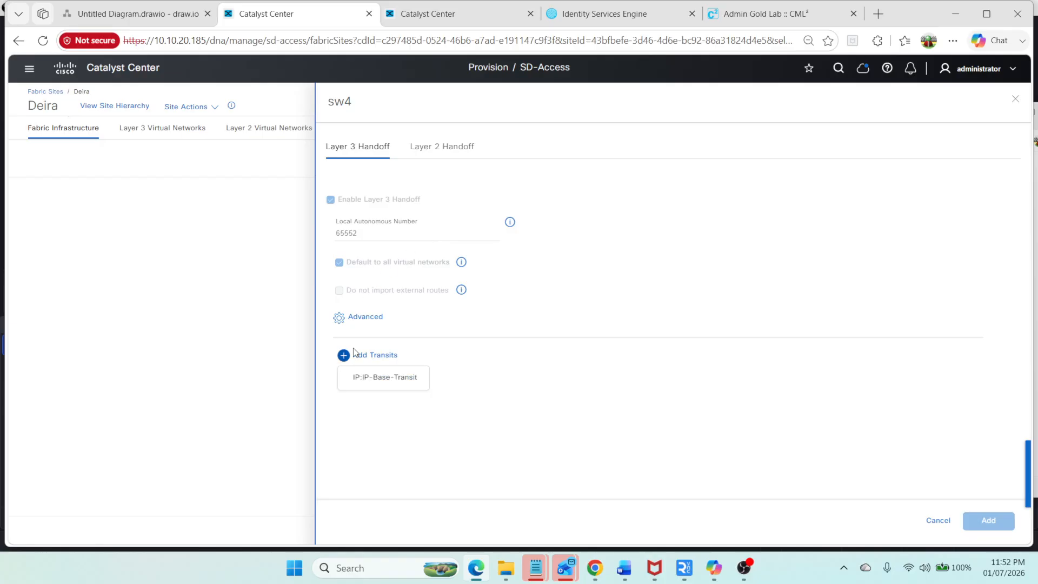
click(377, 381)
mouse_move(372, 357)
click(376, 377)
click(463, 367)
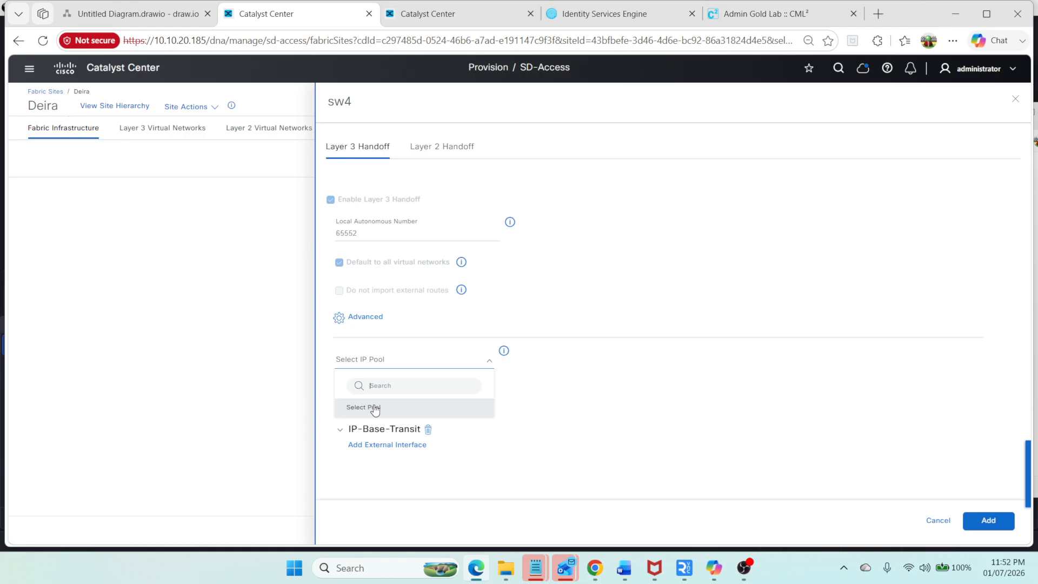
click(930, 521)
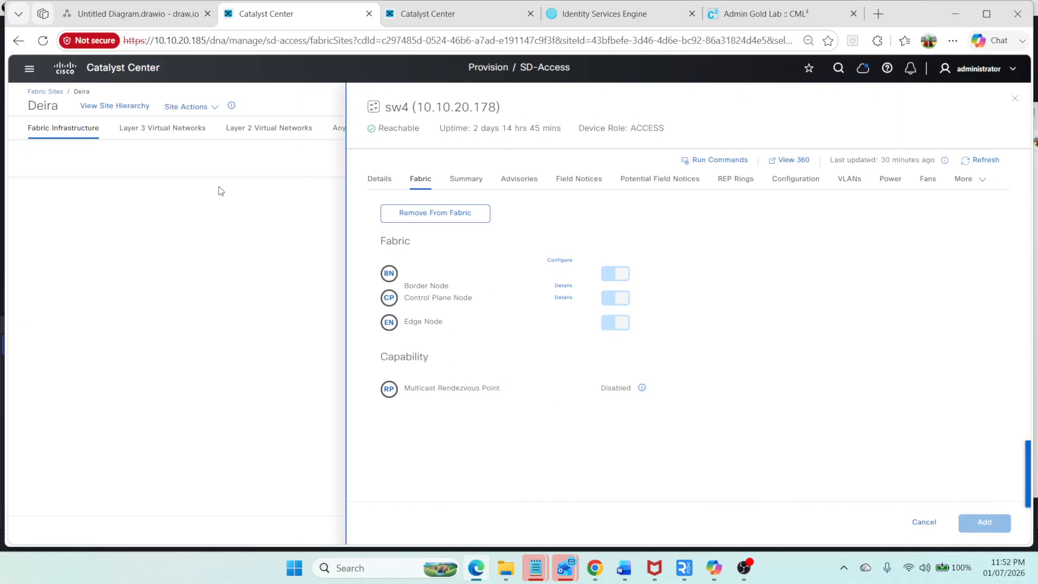
Step: Open the IP address pools of the Deira site in the Design network settings
click(29, 69)
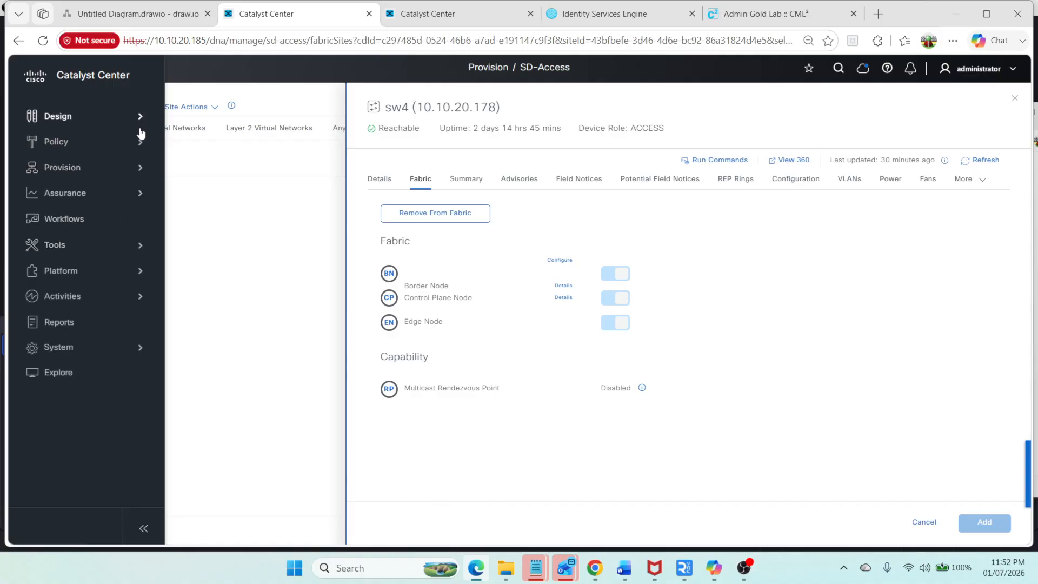
click(139, 115)
click(232, 130)
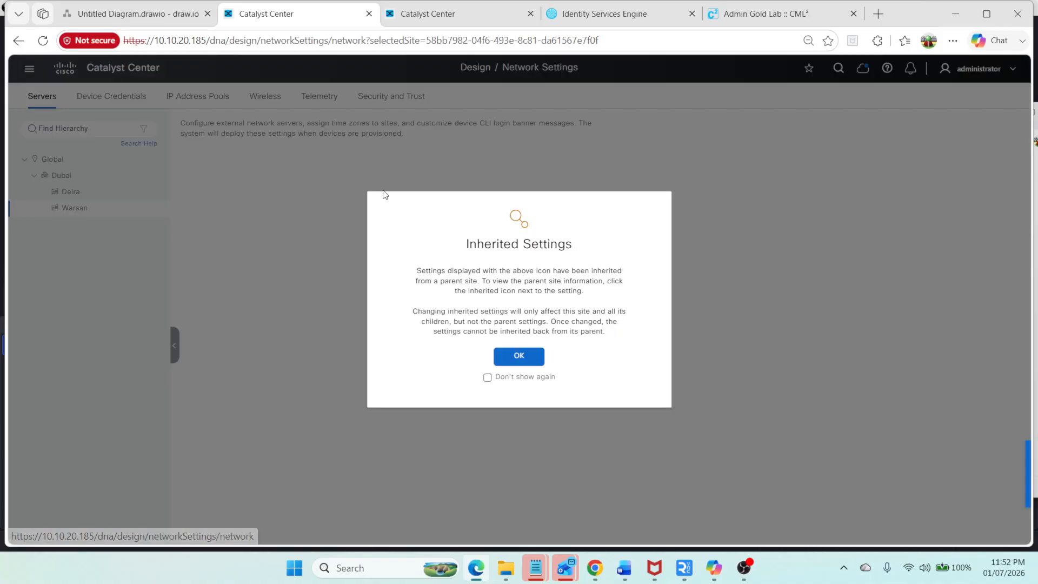
click(520, 354)
click(60, 192)
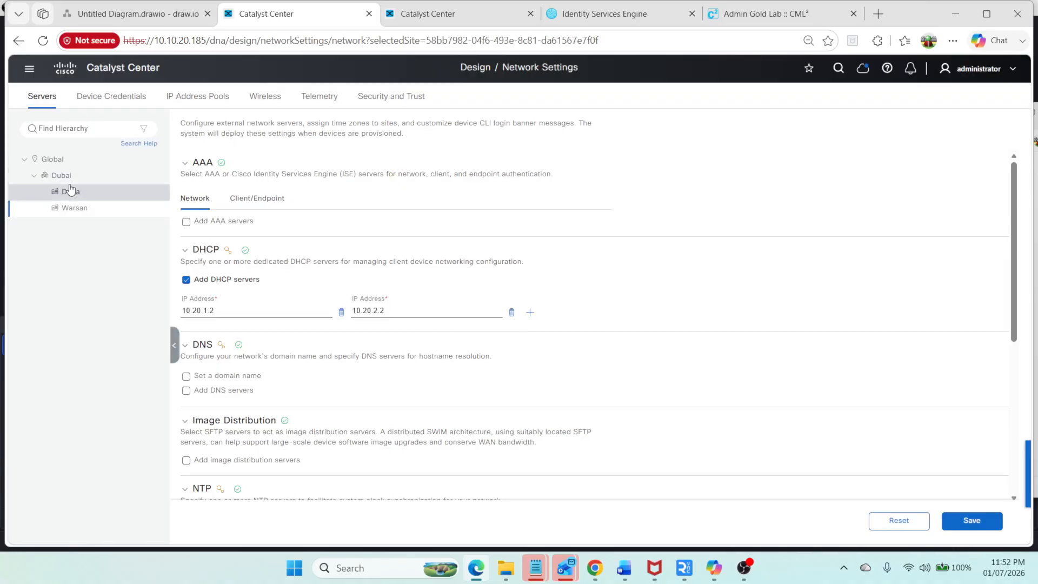
click(520, 356)
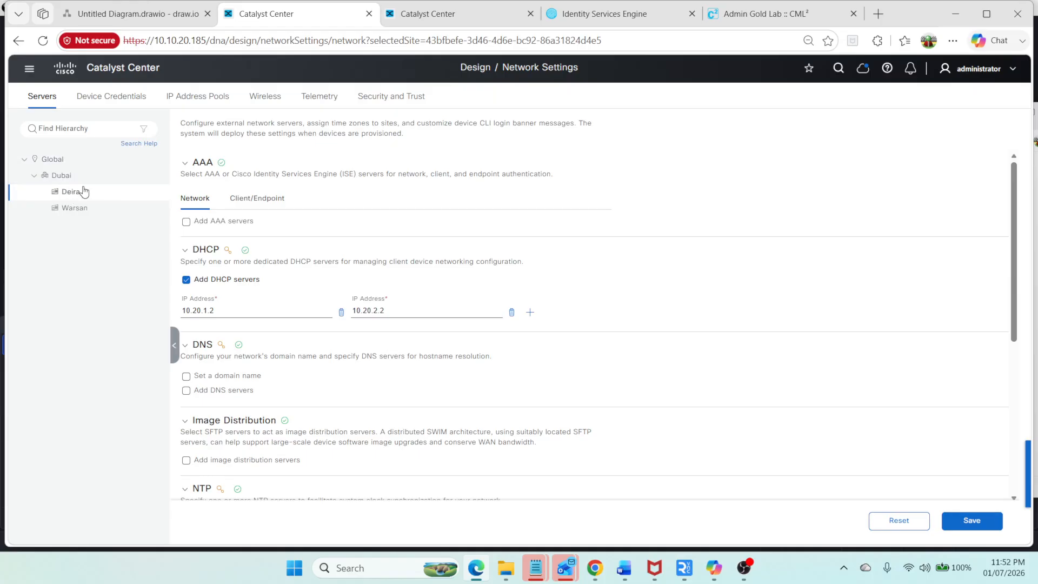
click(225, 97)
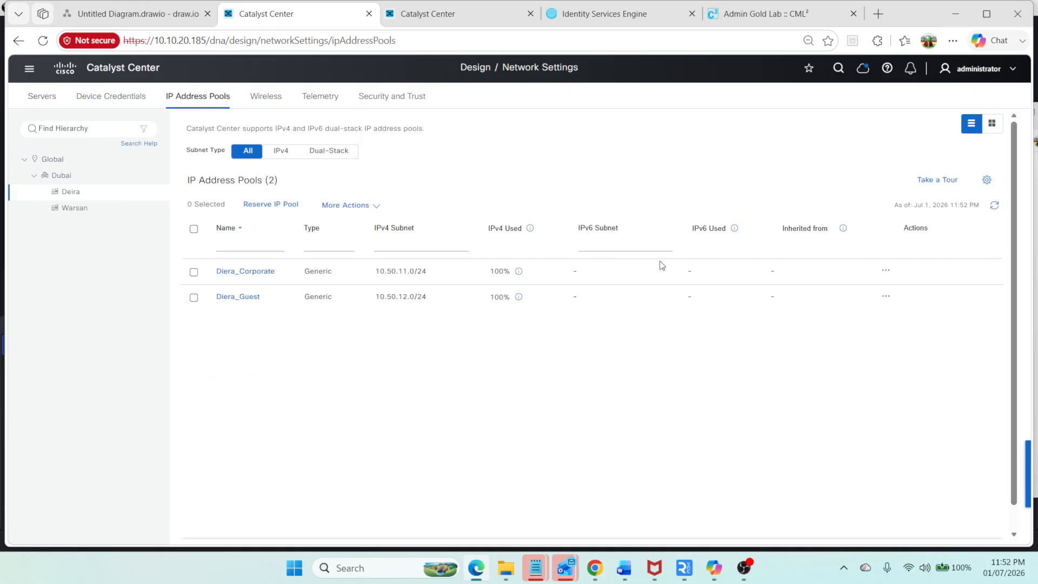
Step: Show the interface brief on the SW2 console
click(735, 23)
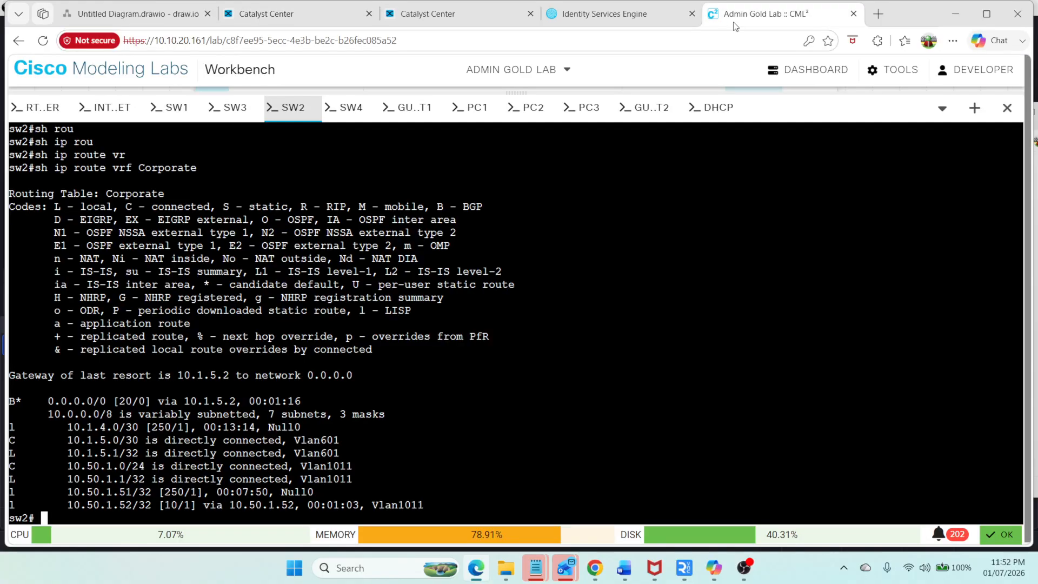
text(sh ip int br)
key(Return)
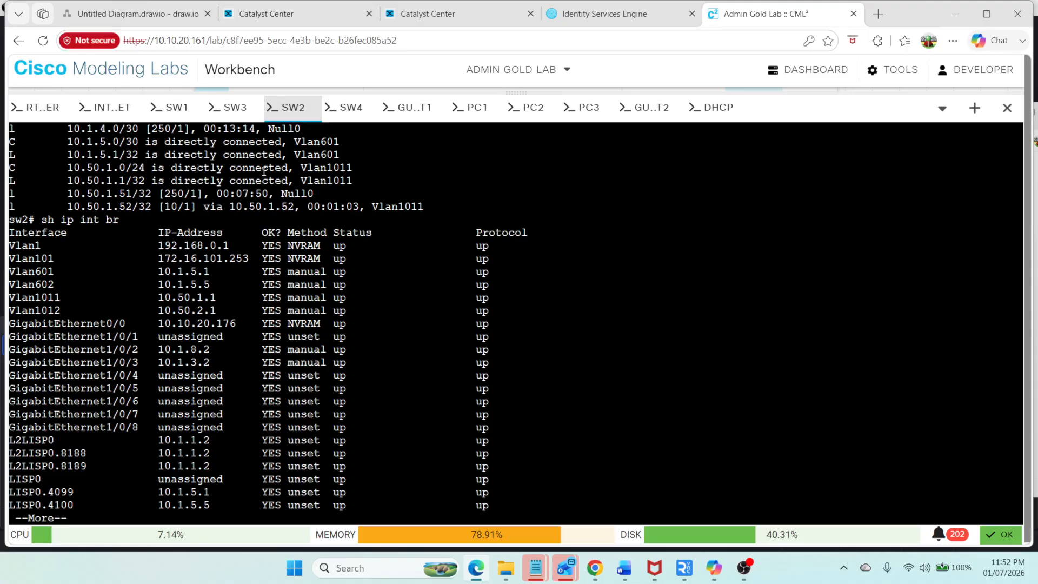
Step: Show the interface brief on the RTR-ROUTER console
click(43, 107)
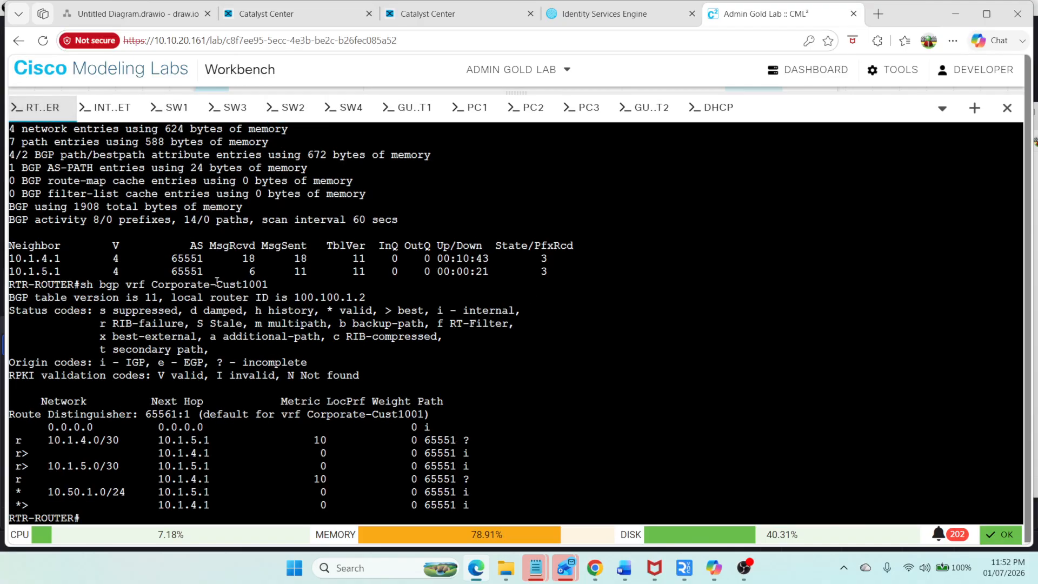
text(sh ip int br)
key(Return)
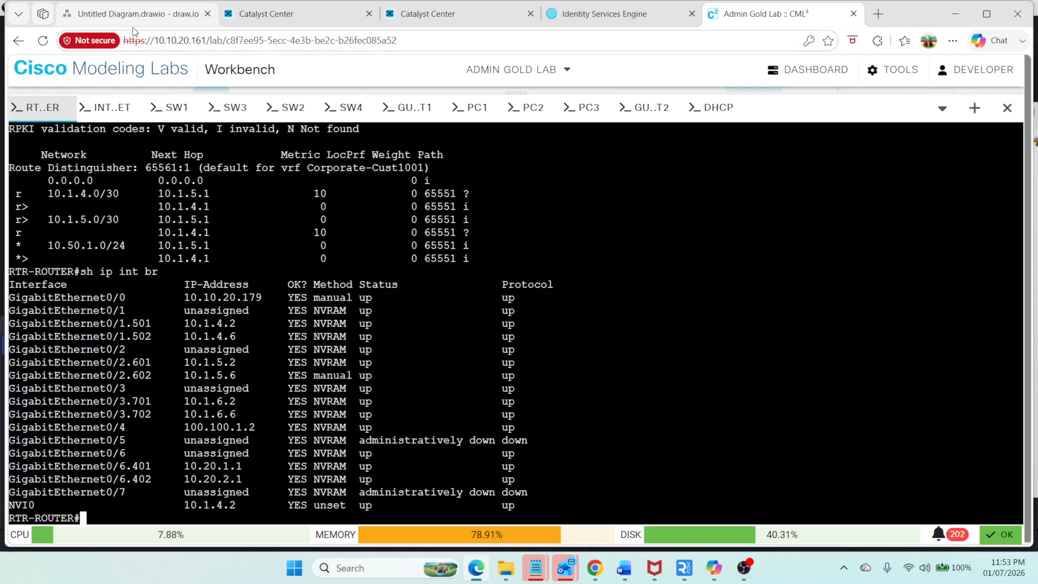
Step: Consult the network diagram and reopen the Deira site's IP address pools in Catalyst Center
click(74, 20)
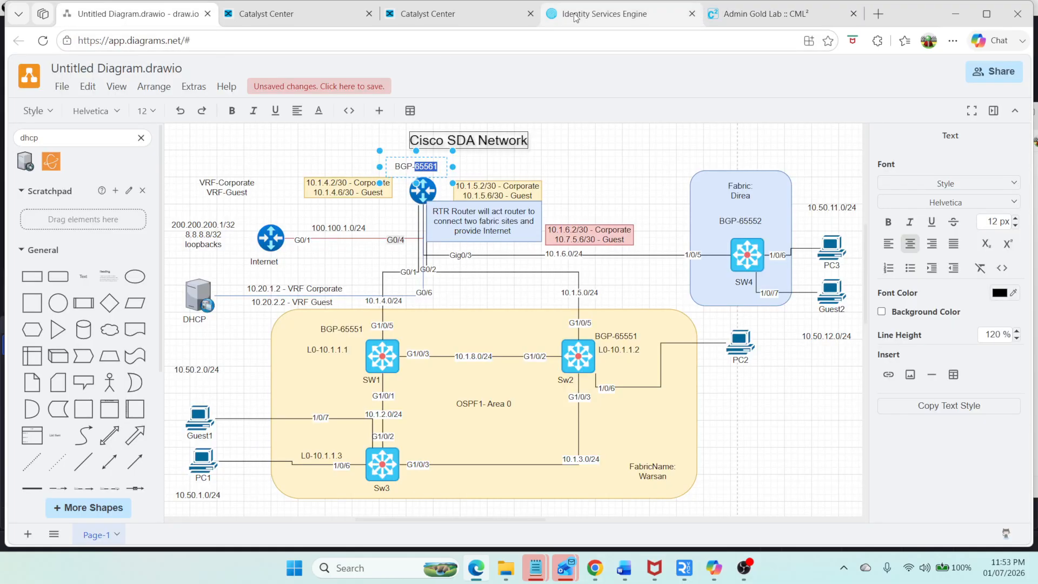
click(260, 15)
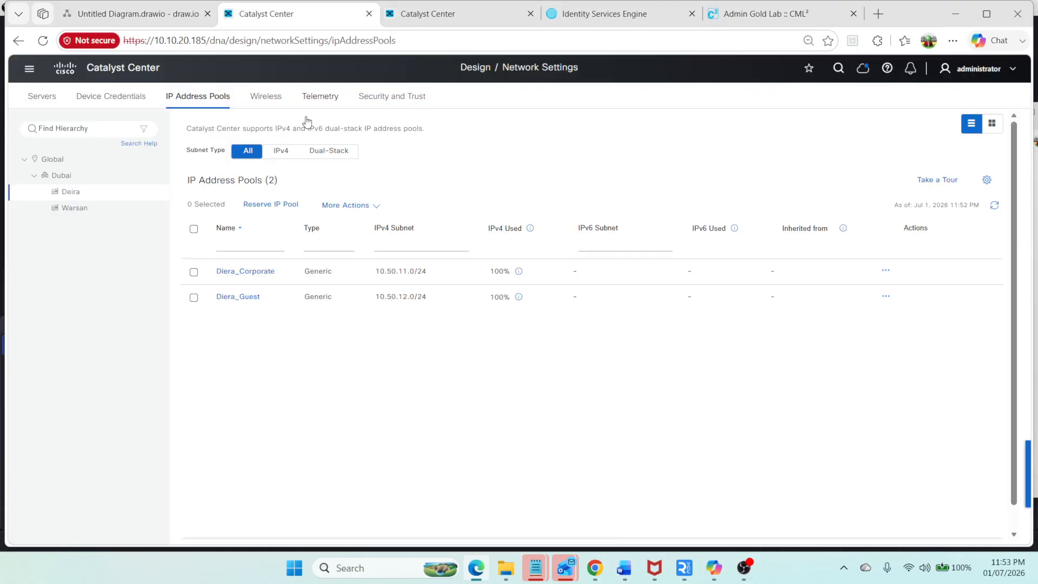
click(29, 68)
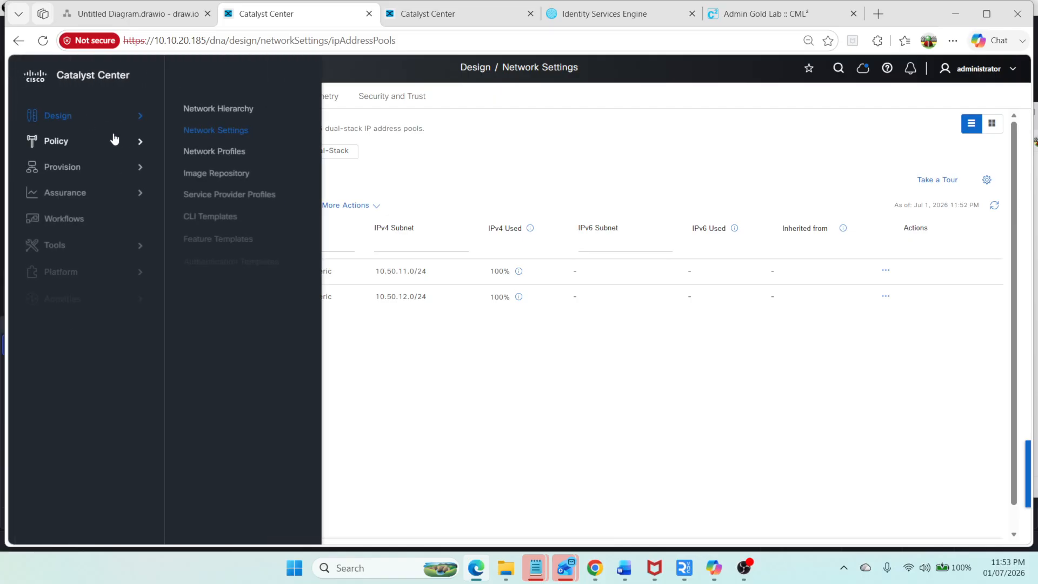
click(215, 133)
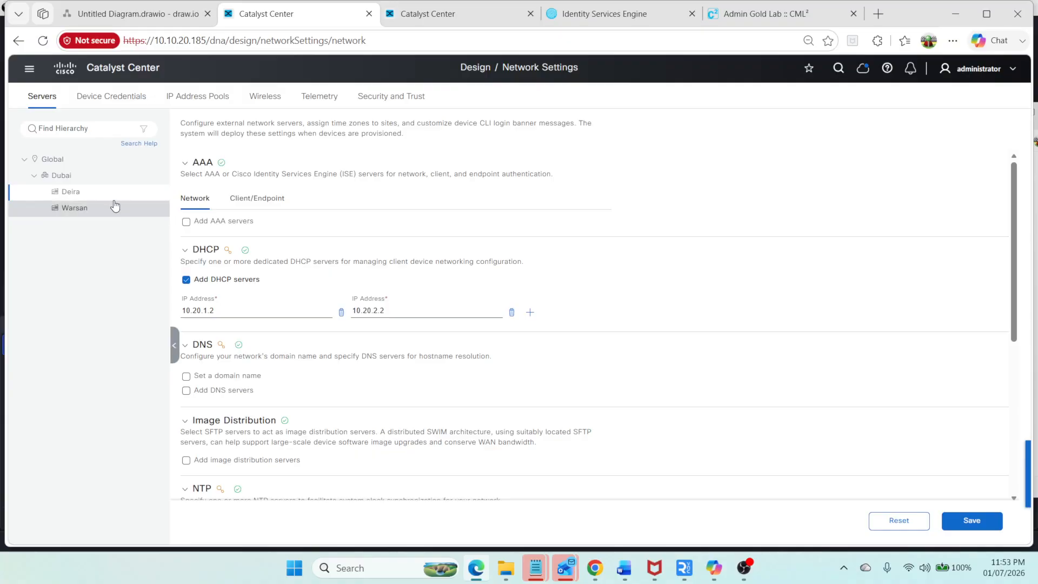
click(188, 97)
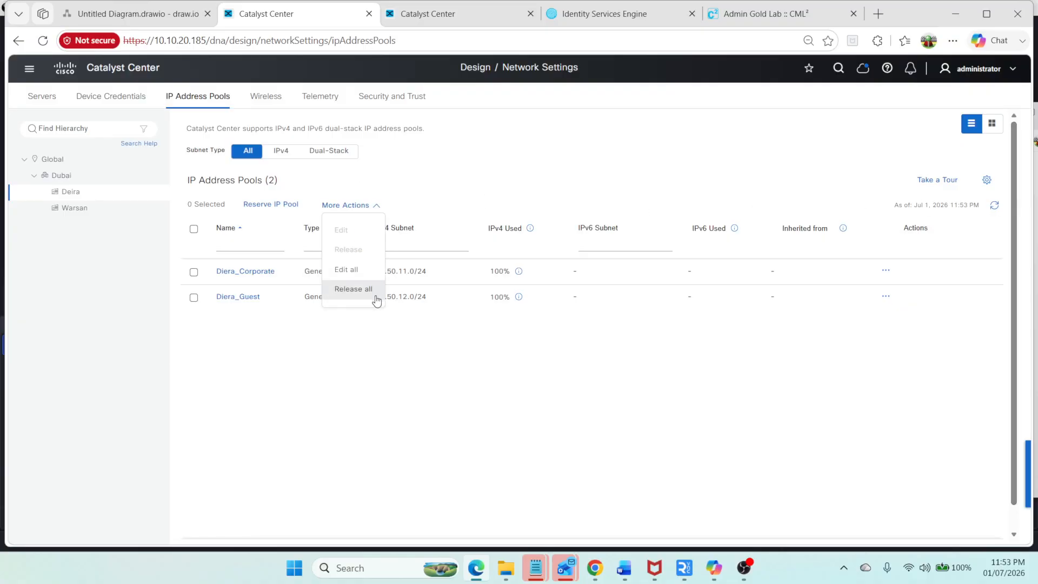
Step: Reserve IP pool Transit_Pool_SW4 from global pool 10.1.0.0/16 (Transit_Pool) with prefix length /24 and subnet 10.1.6.0
click(271, 208)
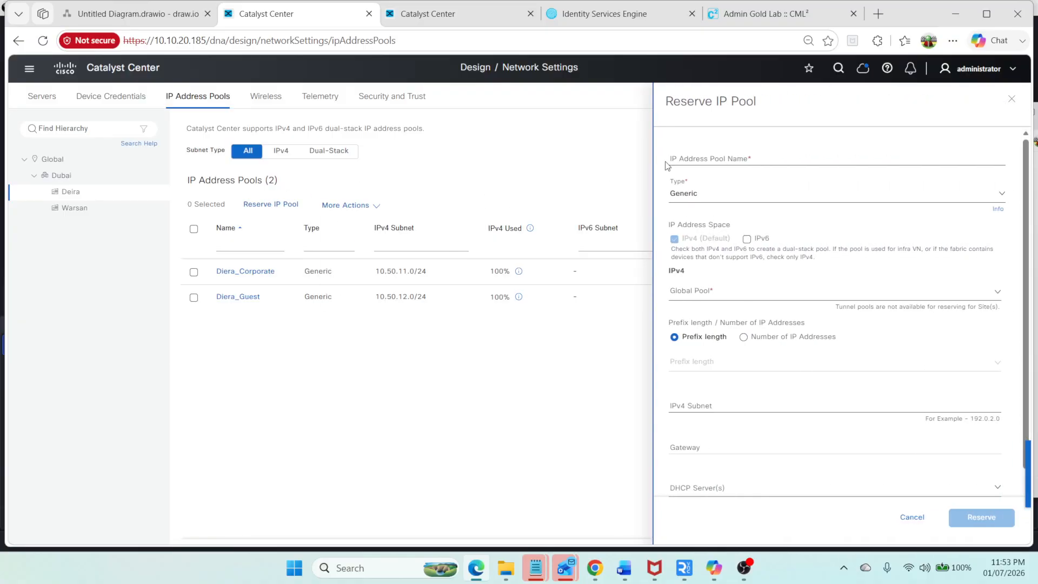
click(723, 155)
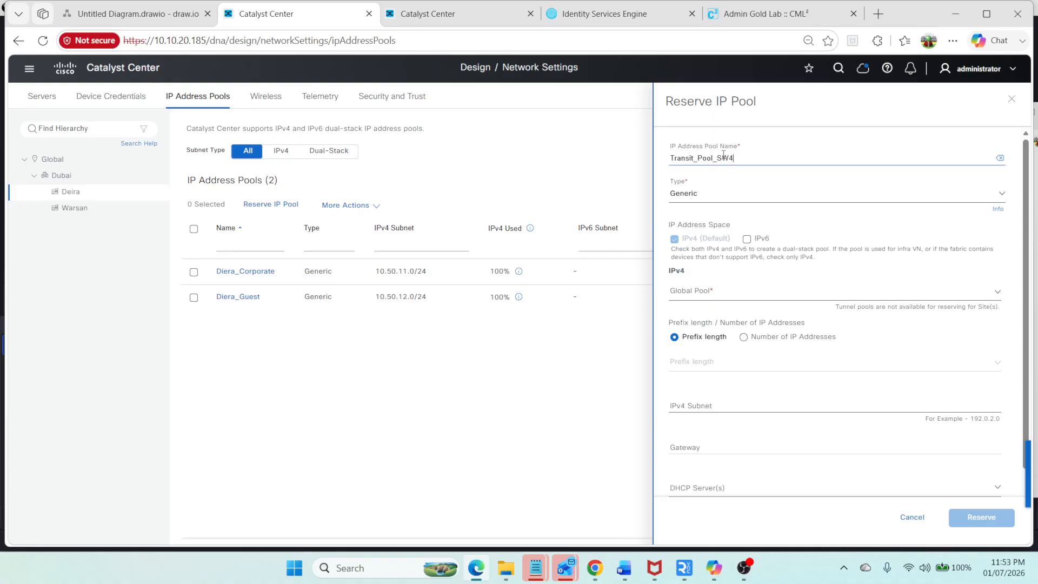
click(715, 291)
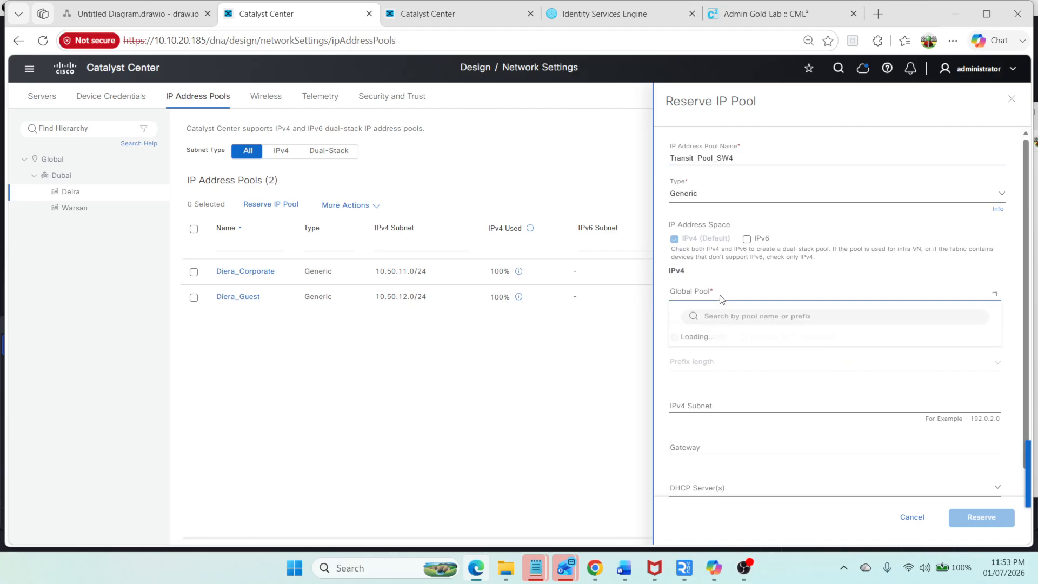
click(726, 358)
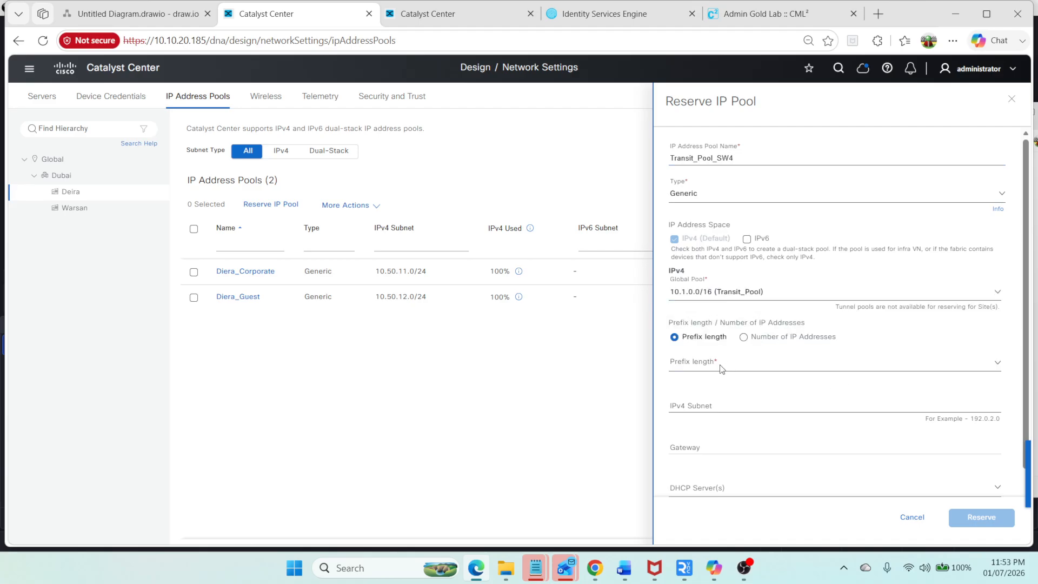
click(721, 368)
text(24)
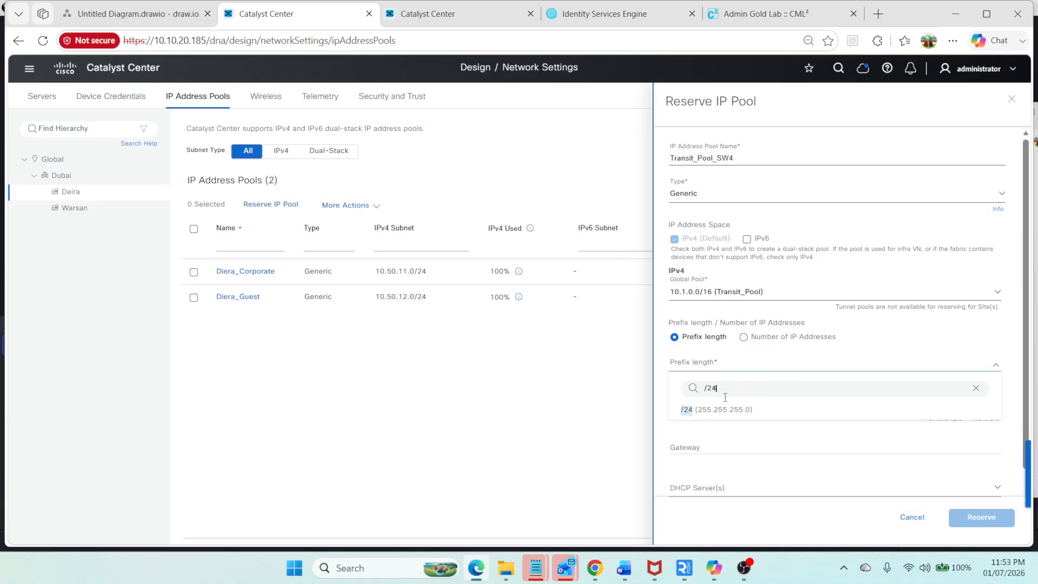
click(730, 410)
click(701, 401)
text(10.1.)
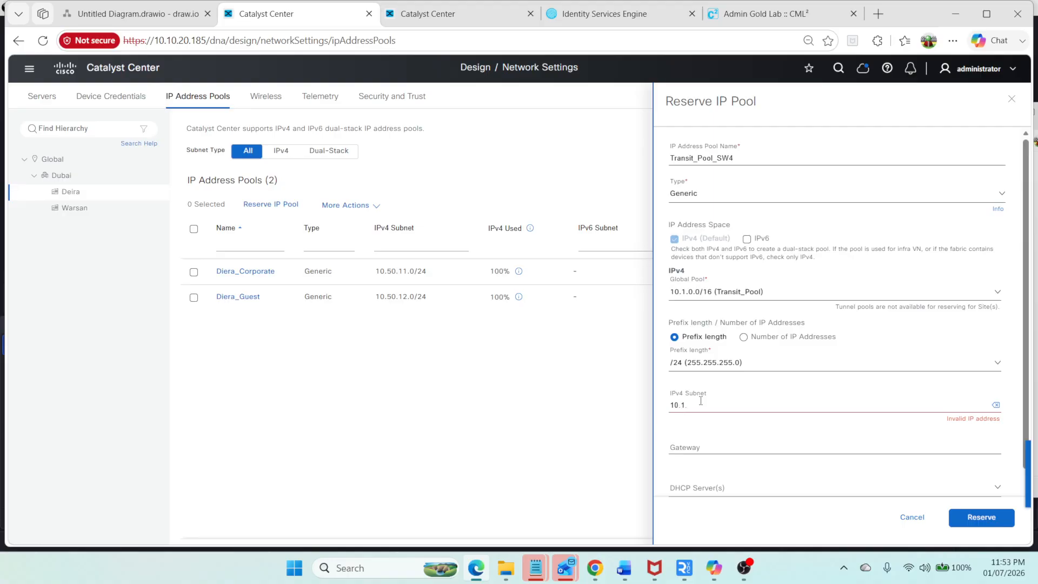
text(6.0)
click(981, 517)
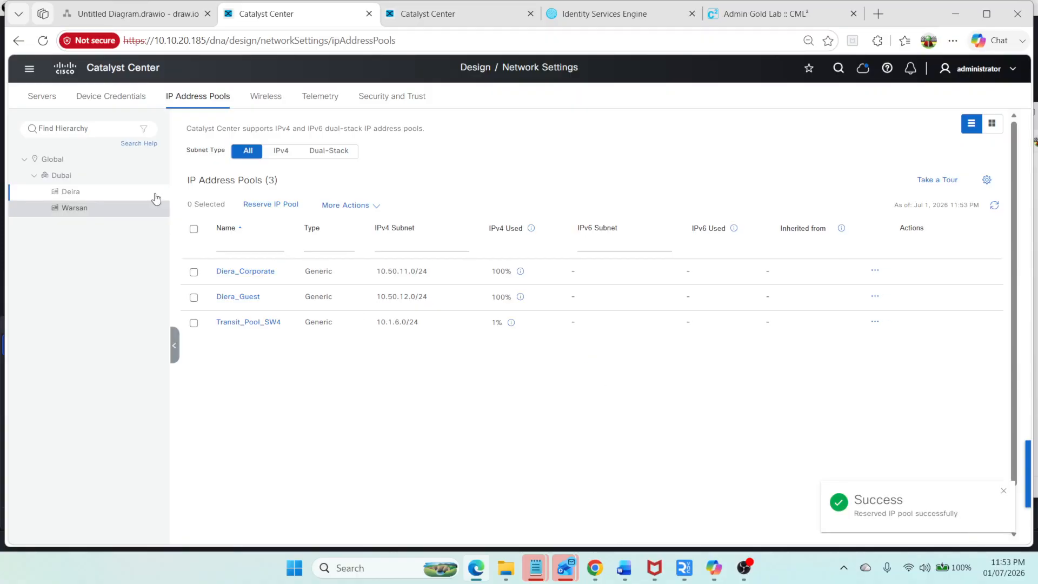
Step: Open sw4 in the Deira fabric site and add IP-Base-Transit to its Layer 3 handoff
click(30, 71)
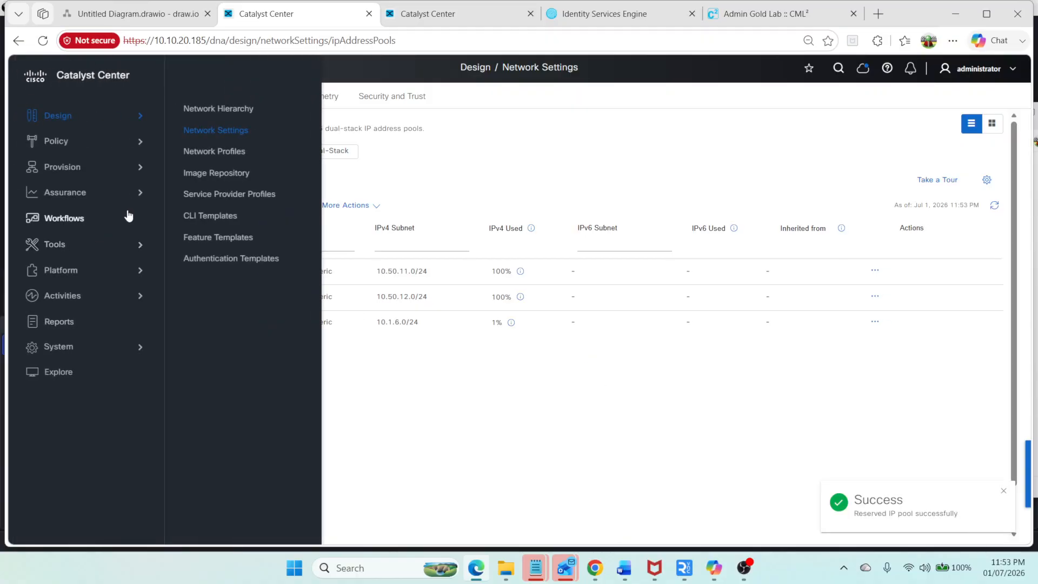
mouse_move(139, 181)
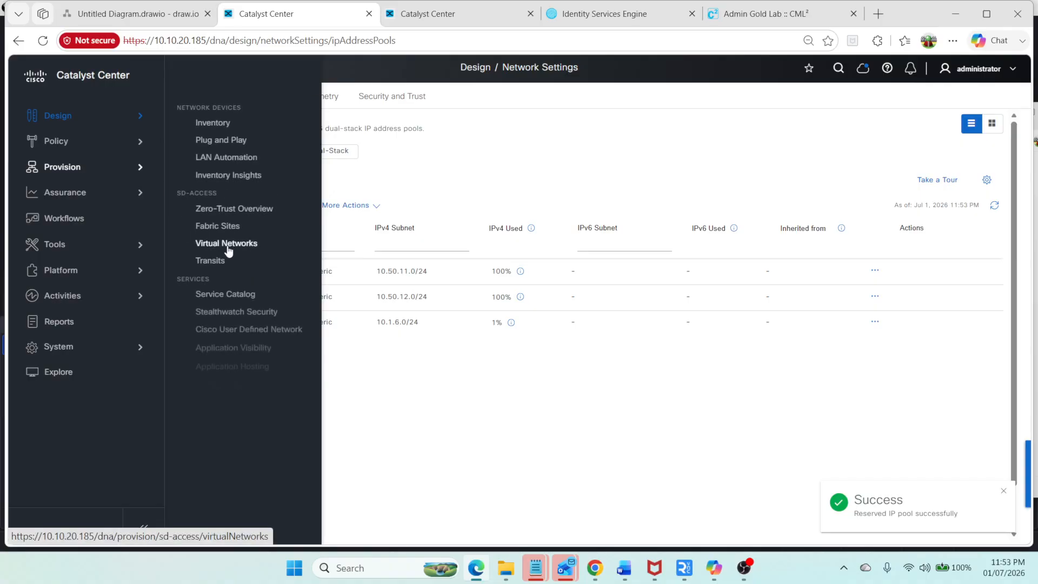
click(226, 231)
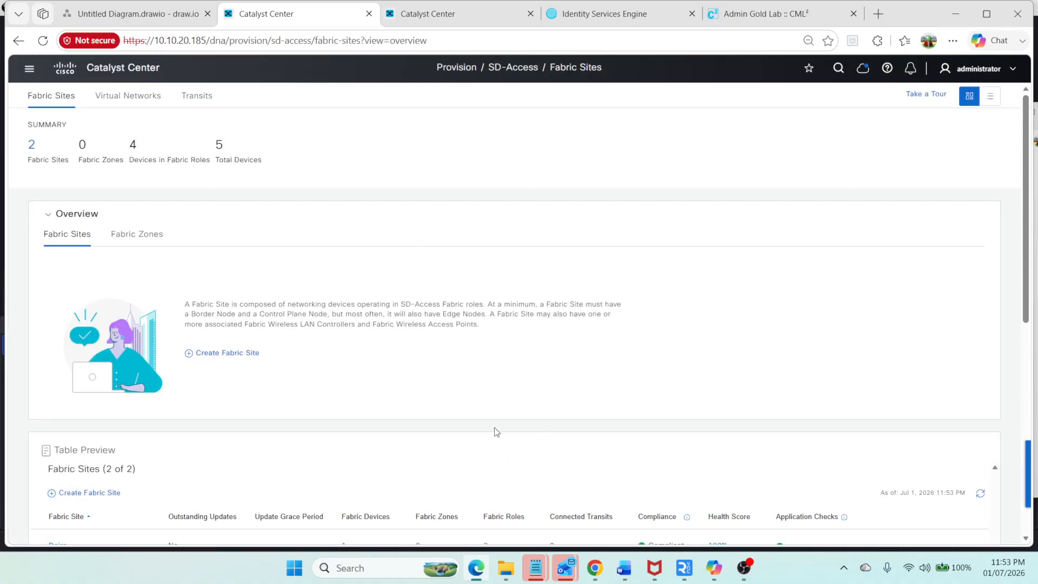
scroll(319, 329, down, 1)
scroll(319, 328, down, 1)
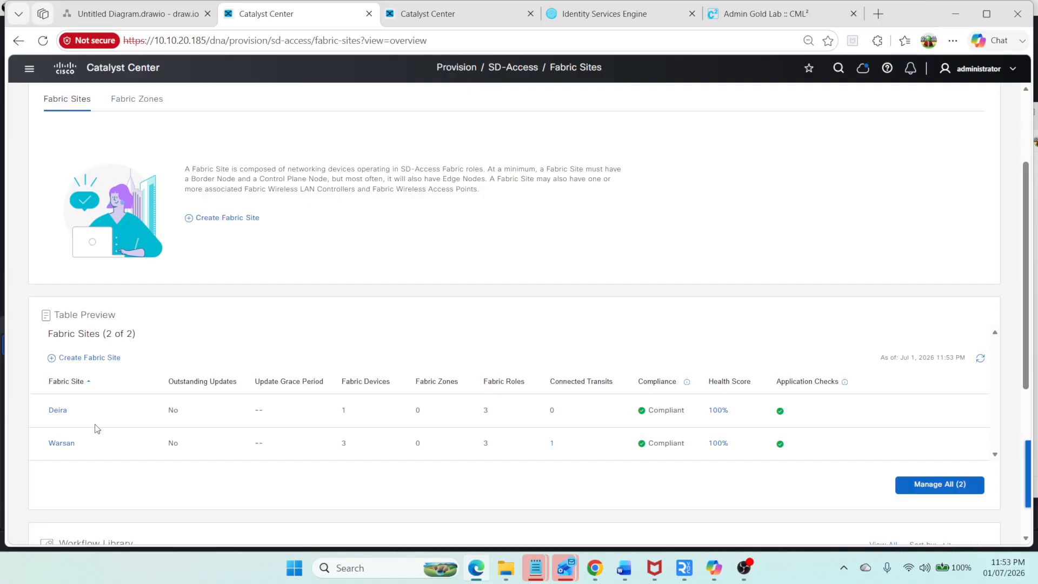
click(58, 410)
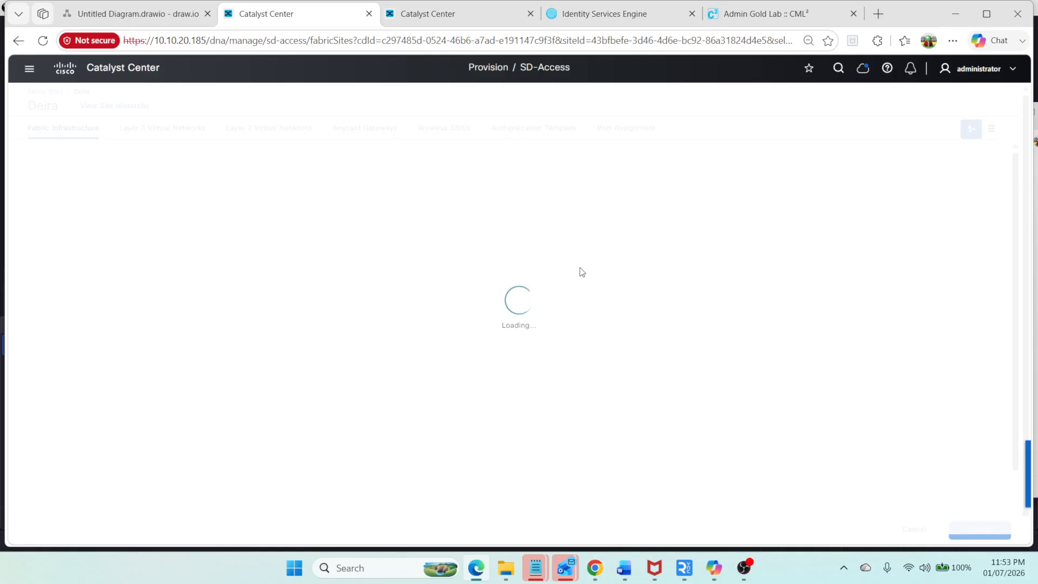
click(543, 335)
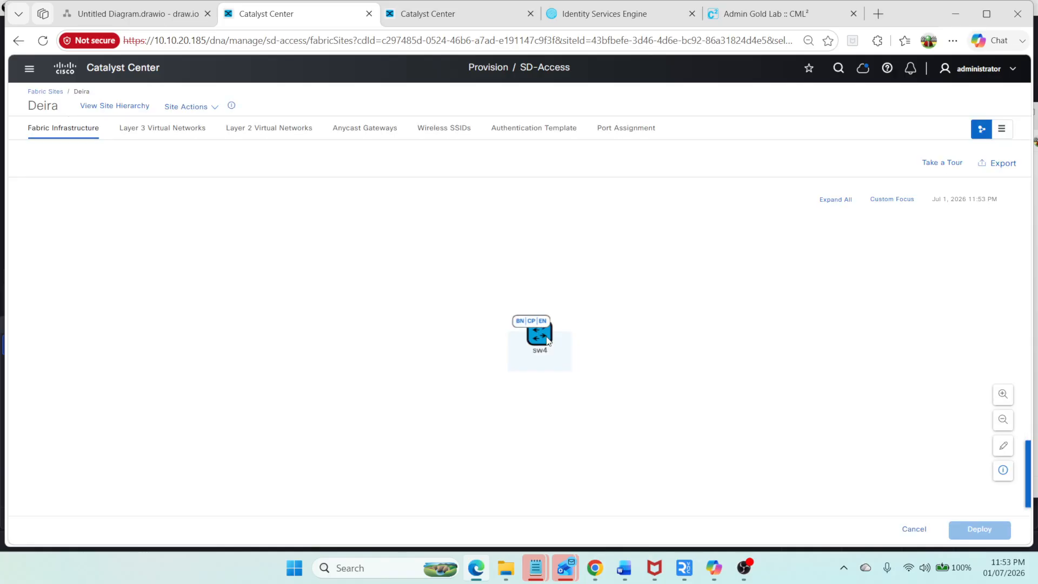
click(575, 265)
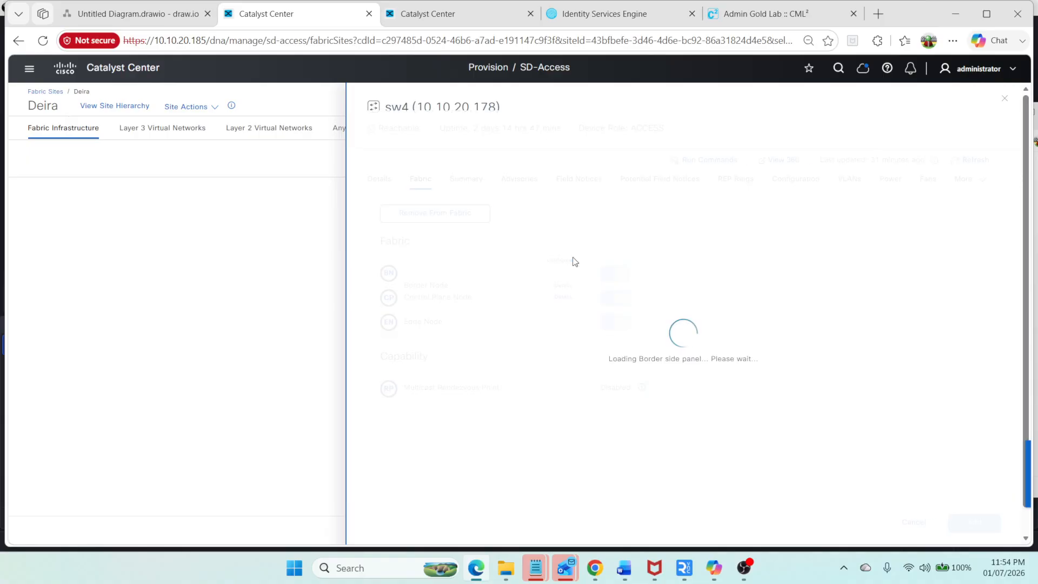
click(385, 355)
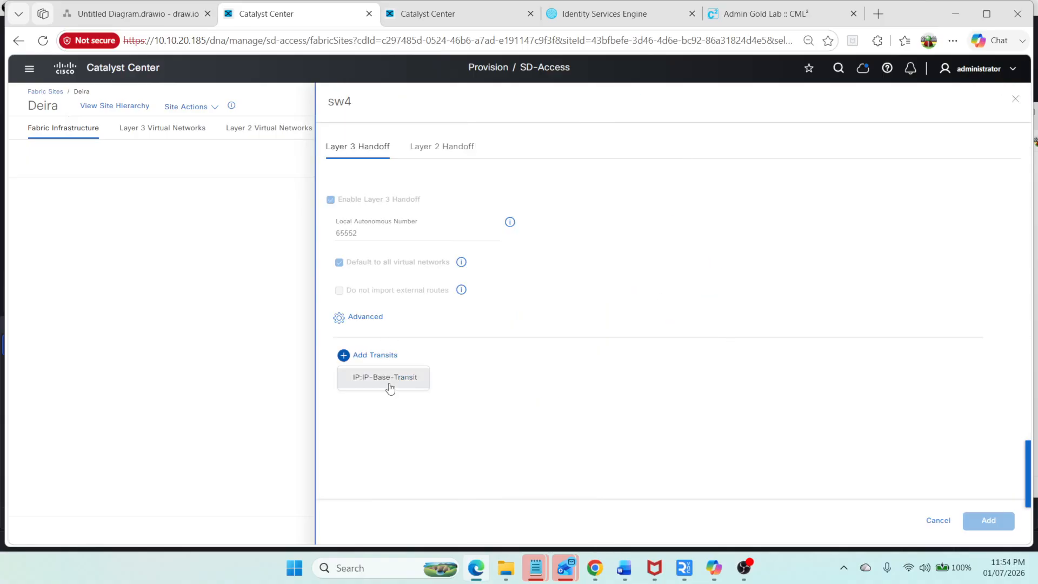
click(385, 377)
Step: Check the network diagram and select Transit_Pool_SW4 (10.1.6.0/24) as the handoff IP pool
click(101, 16)
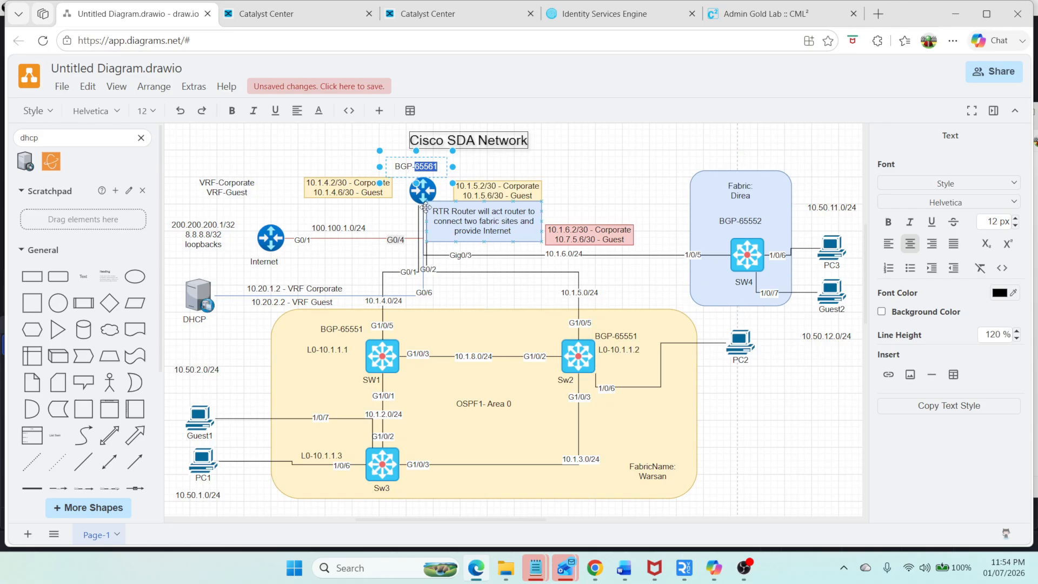
click(292, 13)
click(406, 361)
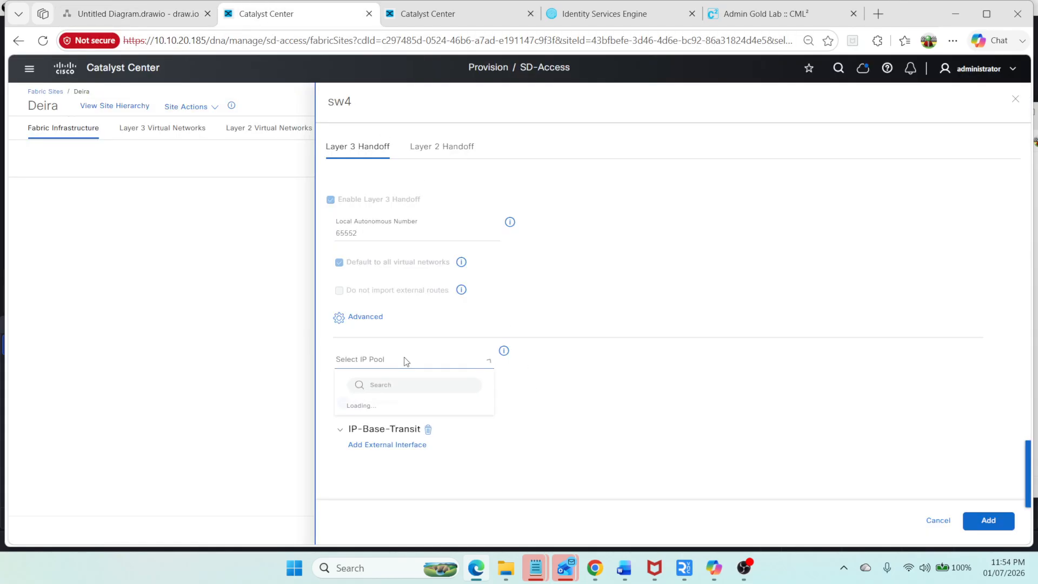
click(410, 425)
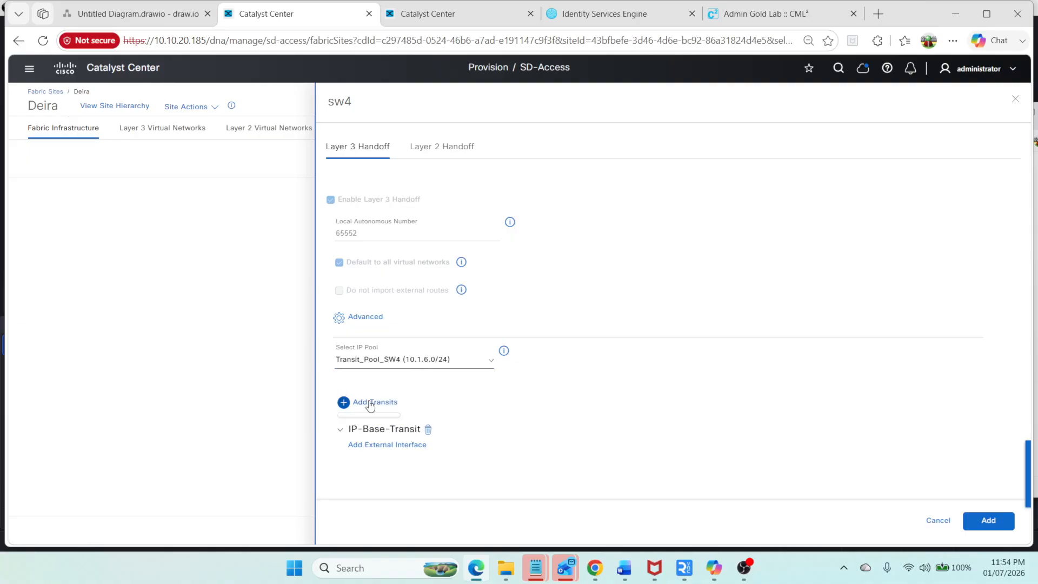
Step: Add external interface GigabitEthernet1/0/5 with Layer 3 handoff enabled for Corporate on VLAN 701 and Guest on VLAN 702
click(389, 447)
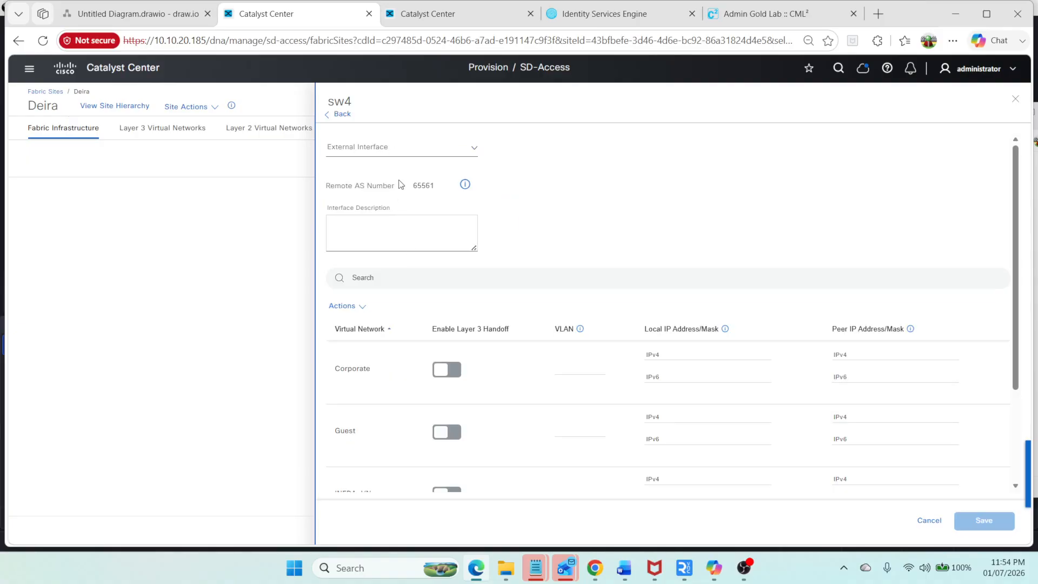
click(446, 153)
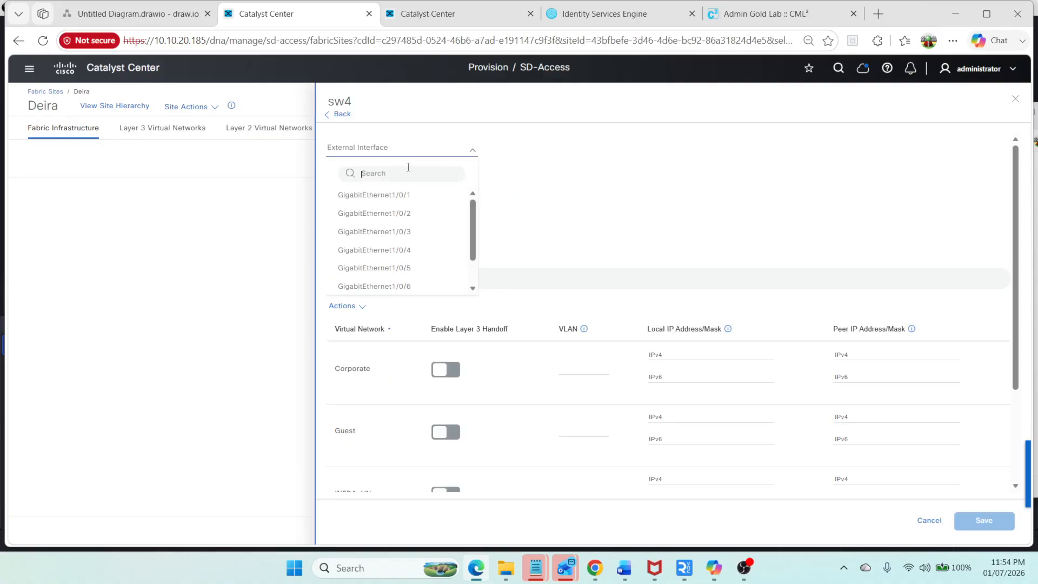
click(413, 267)
click(446, 372)
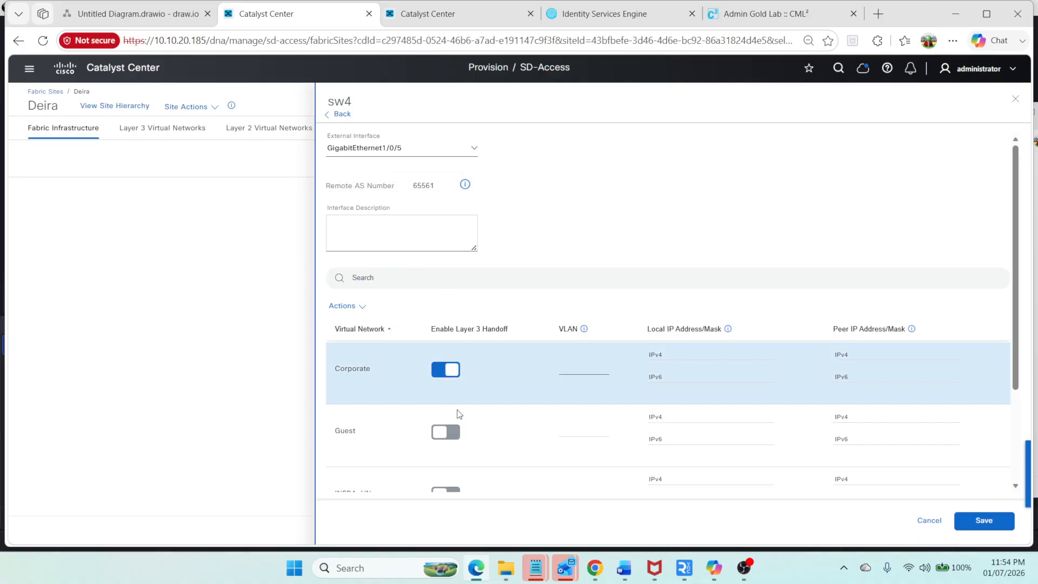
click(453, 434)
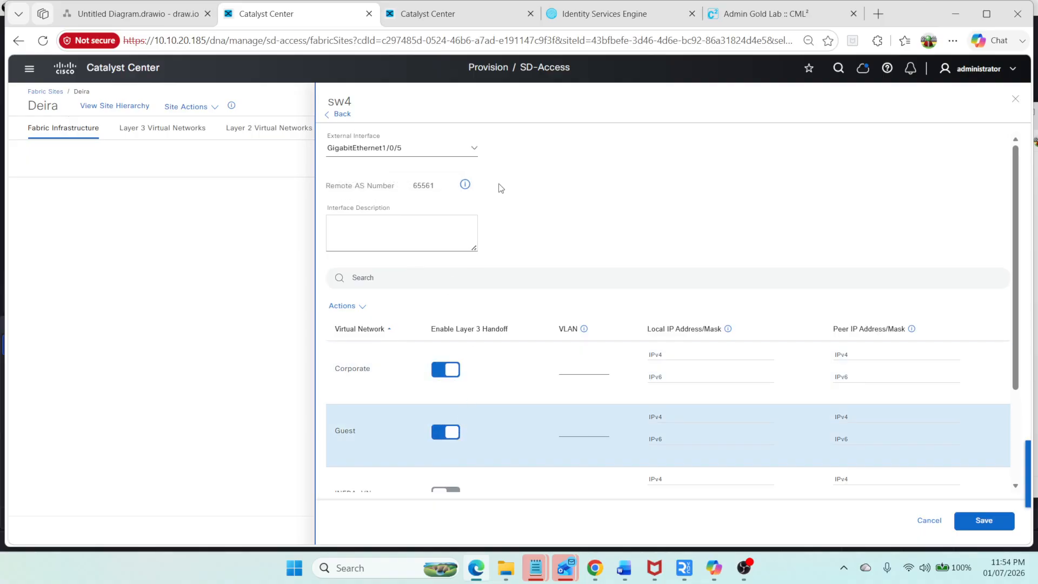
click(742, 21)
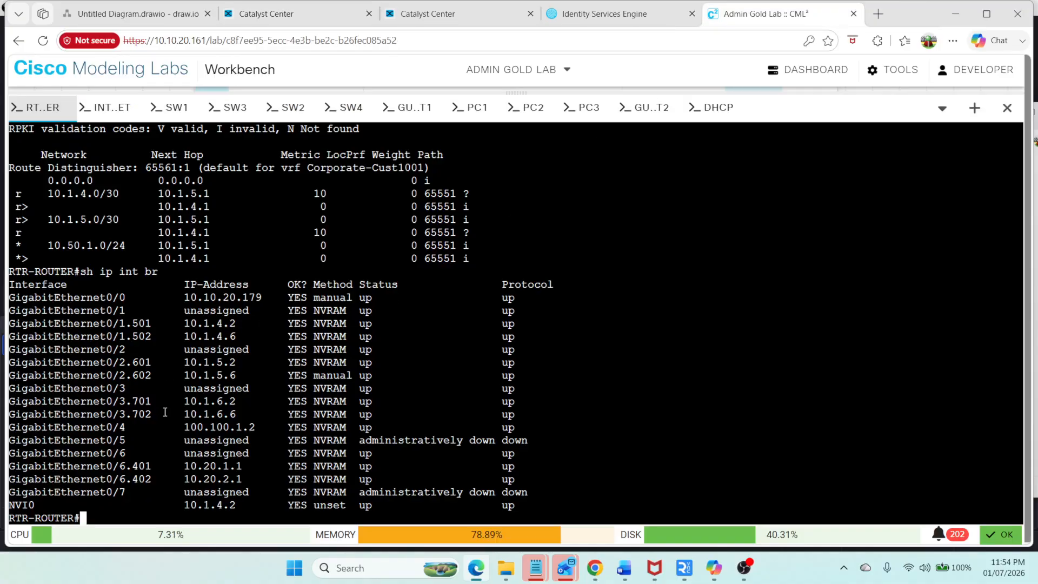
click(334, 20)
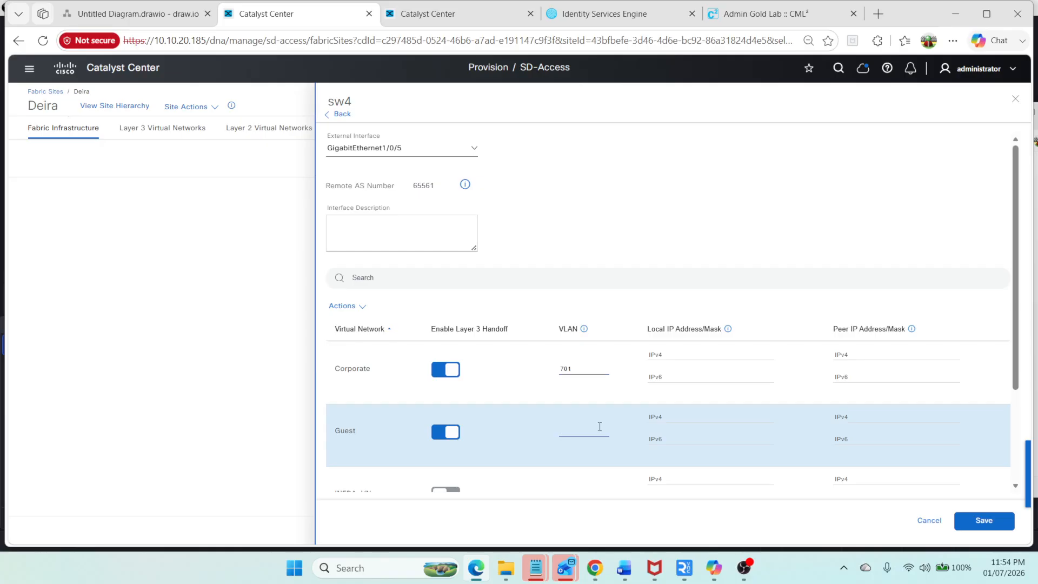
click(984, 520)
Step: Add the IP-Base-Transit handoff settings to sw4's border configuration
scroll(921, 473, down, 2)
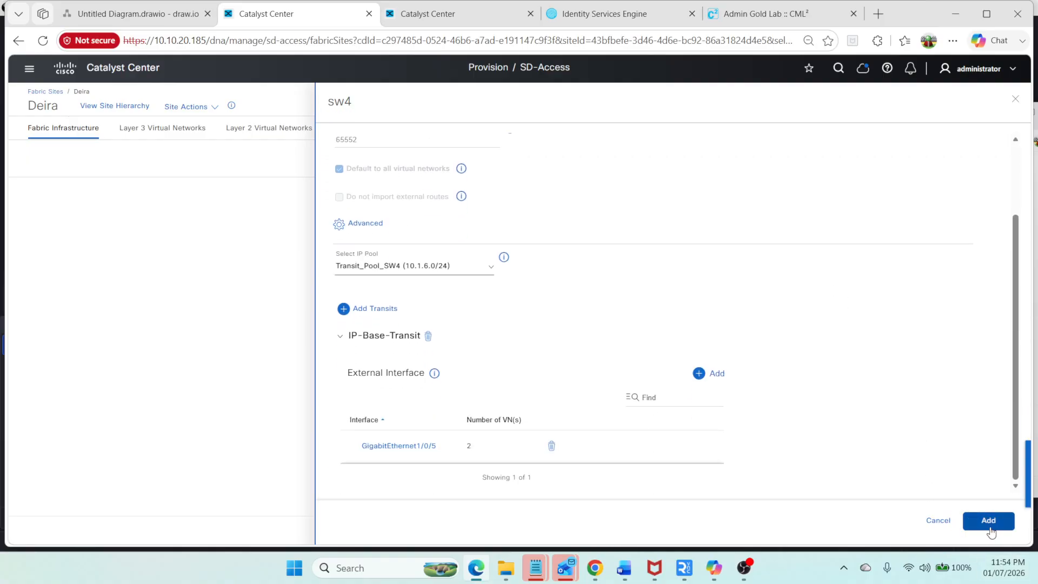
click(988, 520)
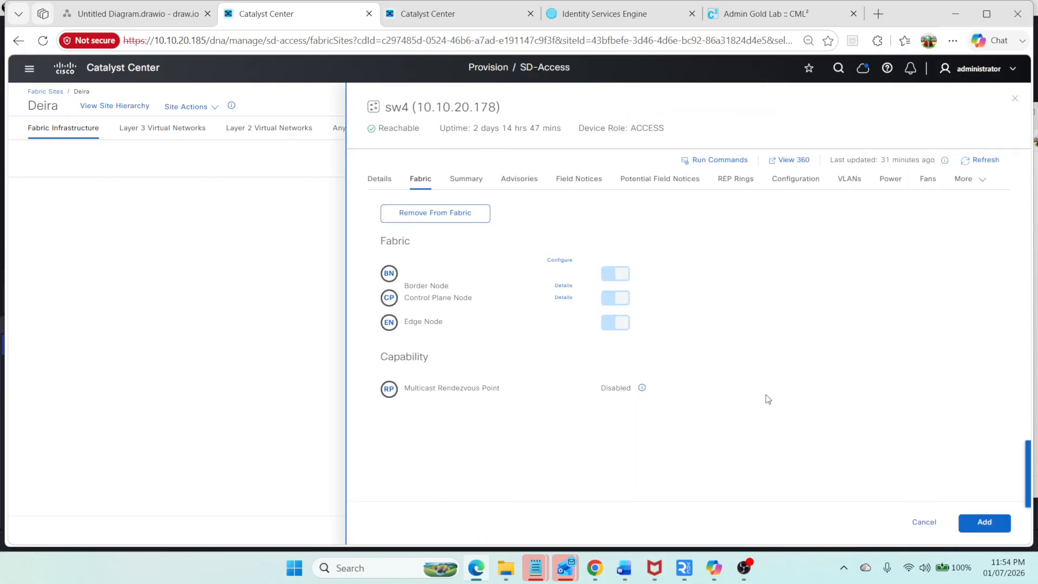
click(981, 519)
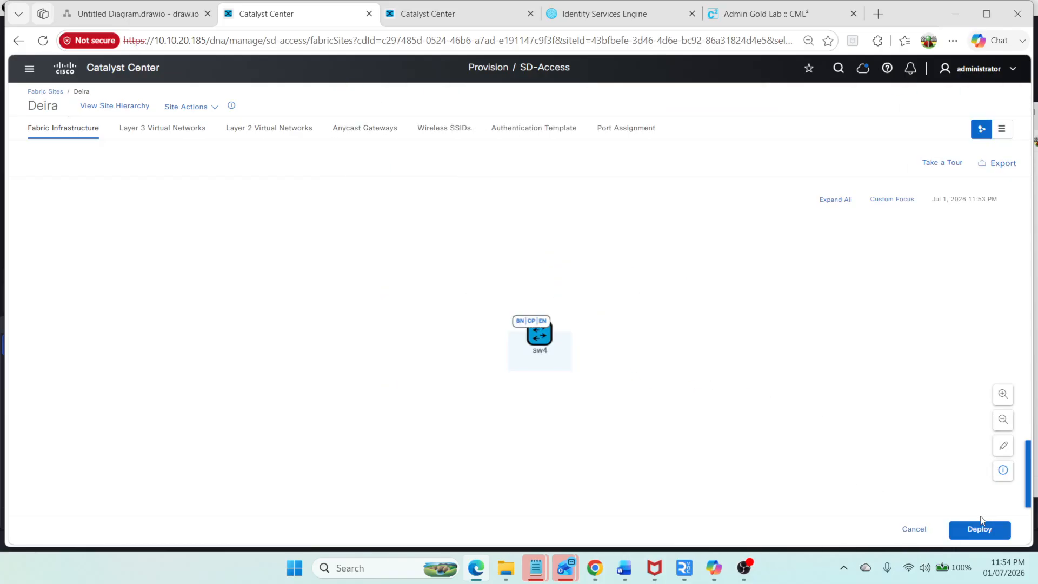
Step: Deploy the Deira fabric modification with Preview and Deploy, reviewing the generated sw4 configuration before deploying
click(981, 526)
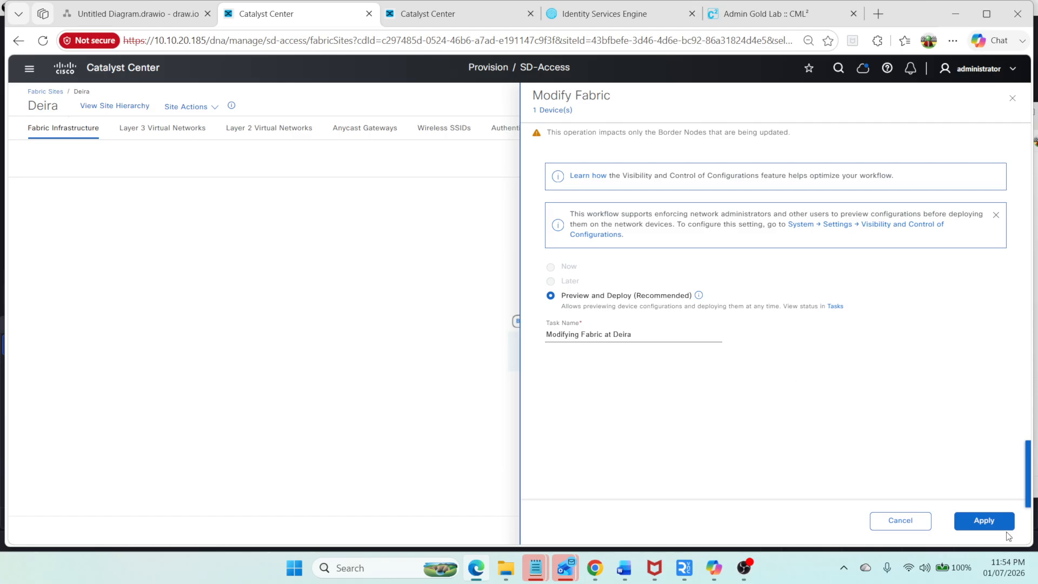
click(995, 522)
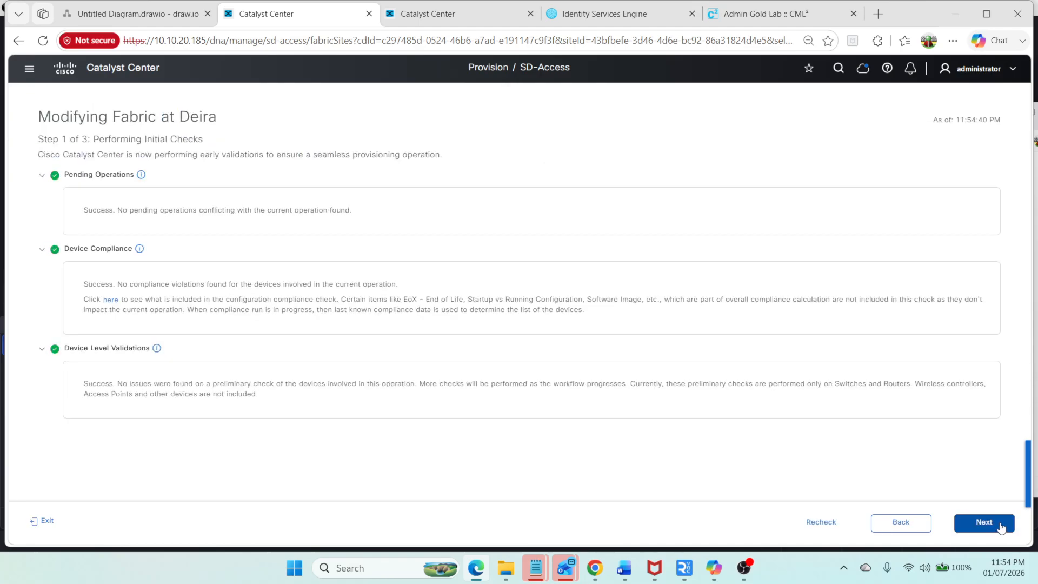
click(1001, 527)
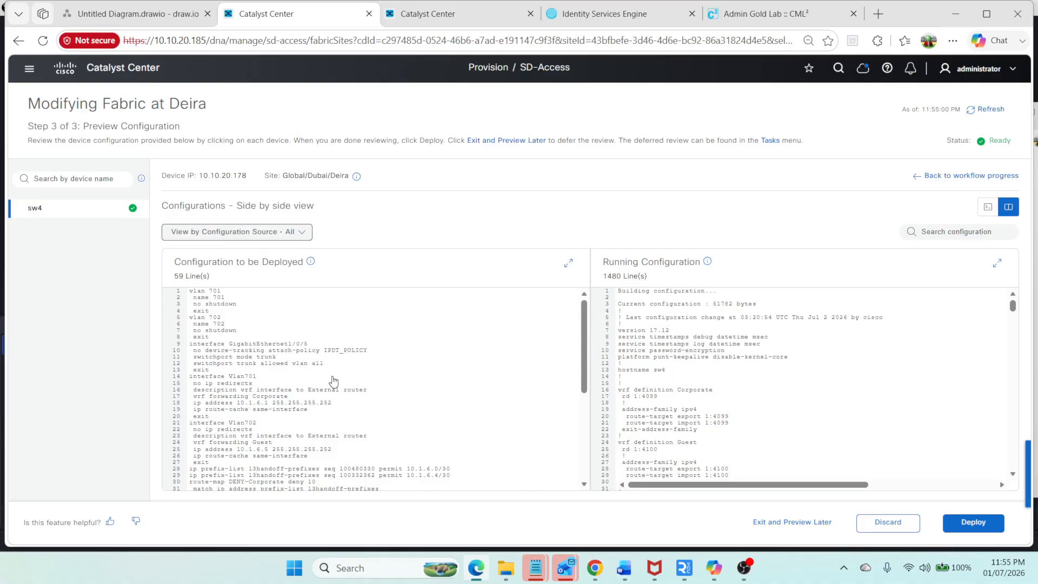
scroll(290, 383, down, 1)
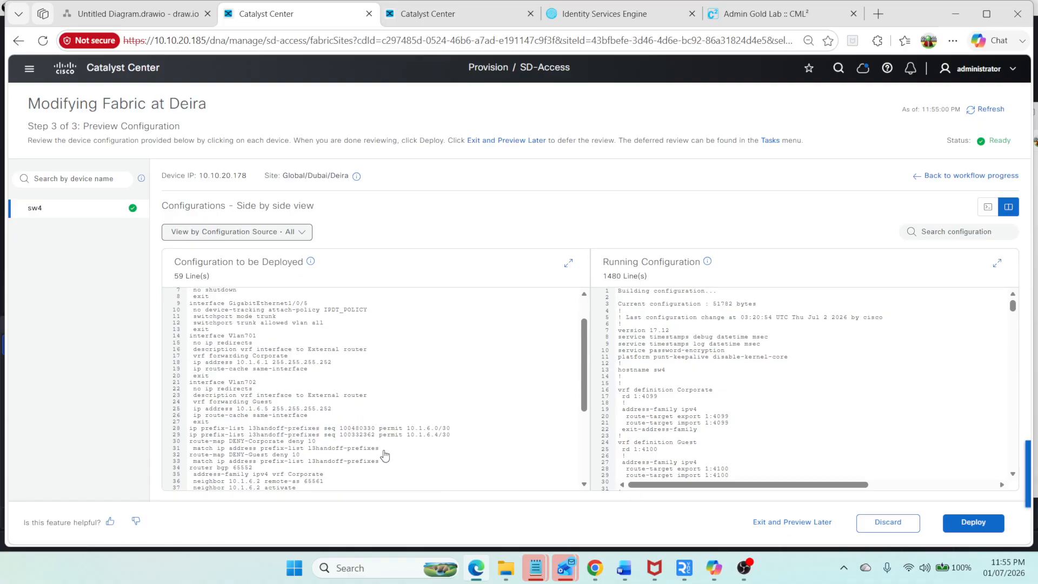
scroll(388, 439, down, 3)
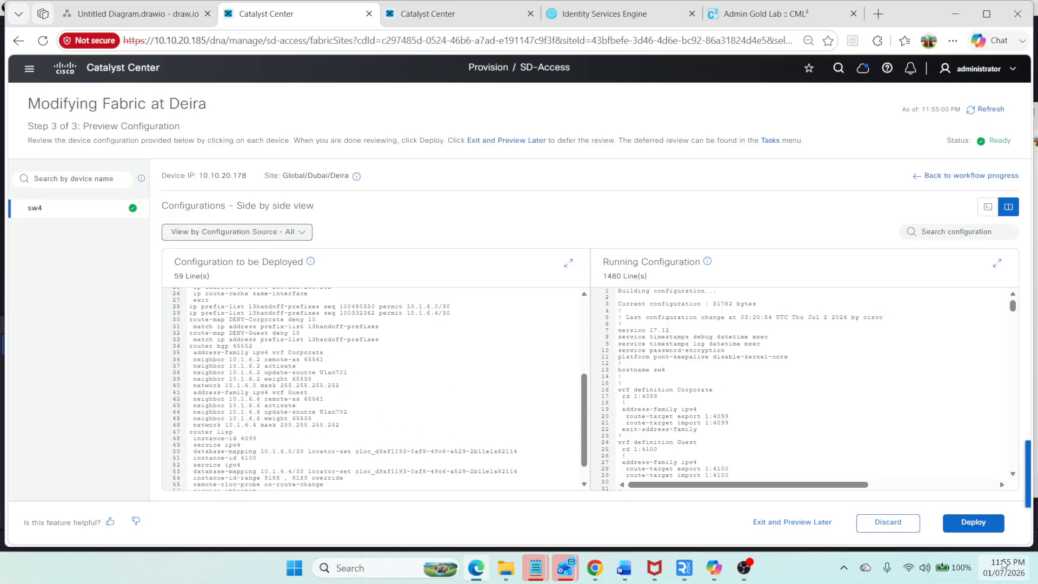
click(973, 522)
click(973, 523)
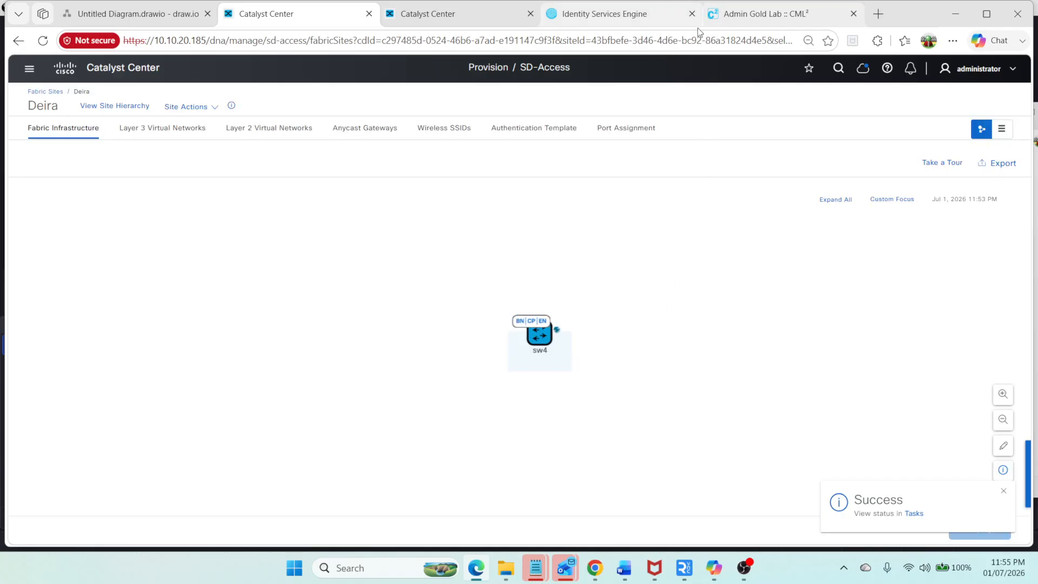
Step: Switch to the CML lab and open the router bgp 65561 notes in Notepad
click(762, 22)
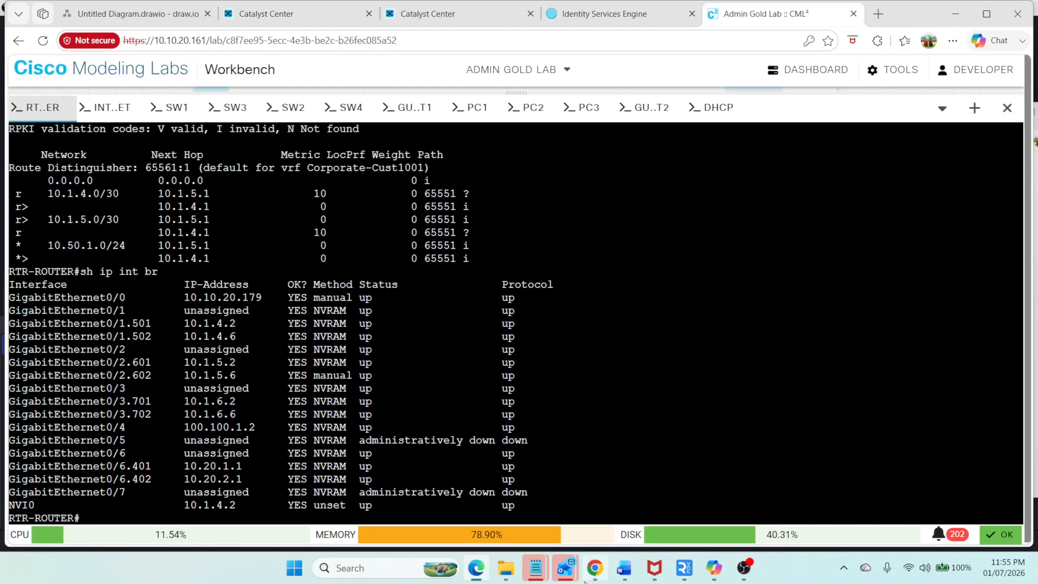
mouse_move(624, 572)
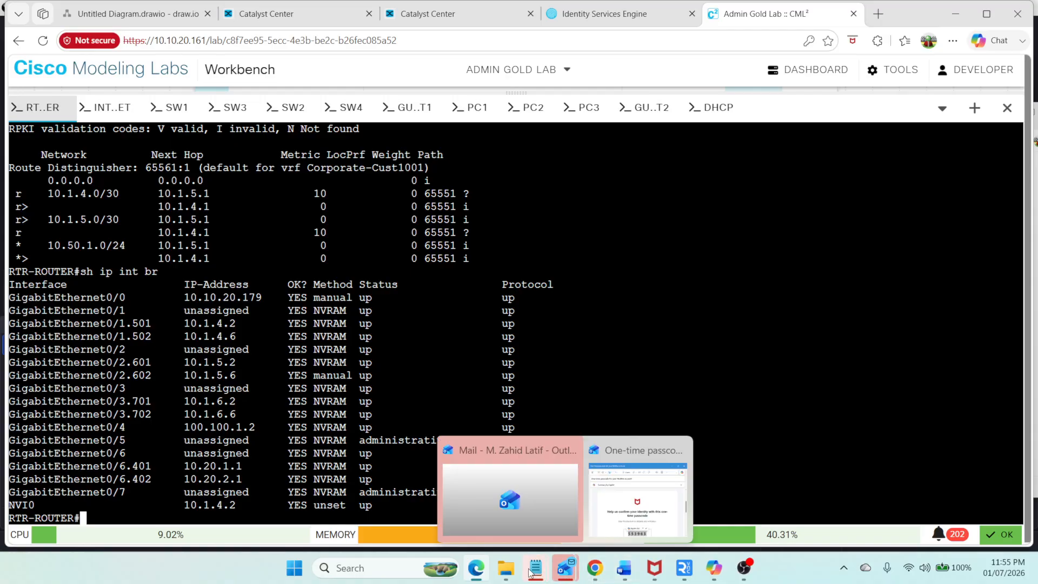
mouse_move(535, 569)
click(707, 502)
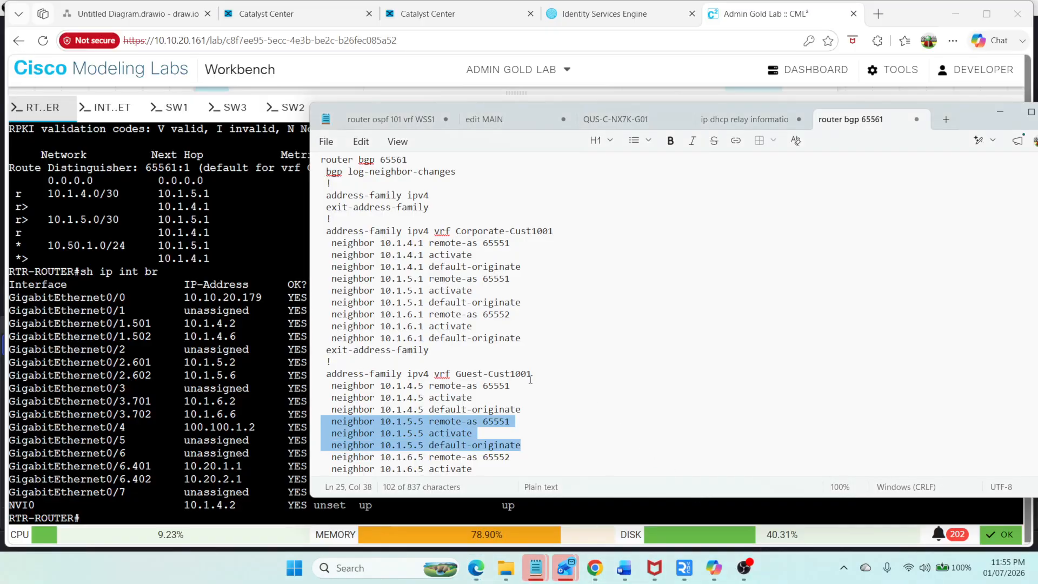
Step: Enter configuration mode on RTR-ROUTER and paste router bgp 65561 with bgp log-neighbor-changes from the notes
click(200, 308)
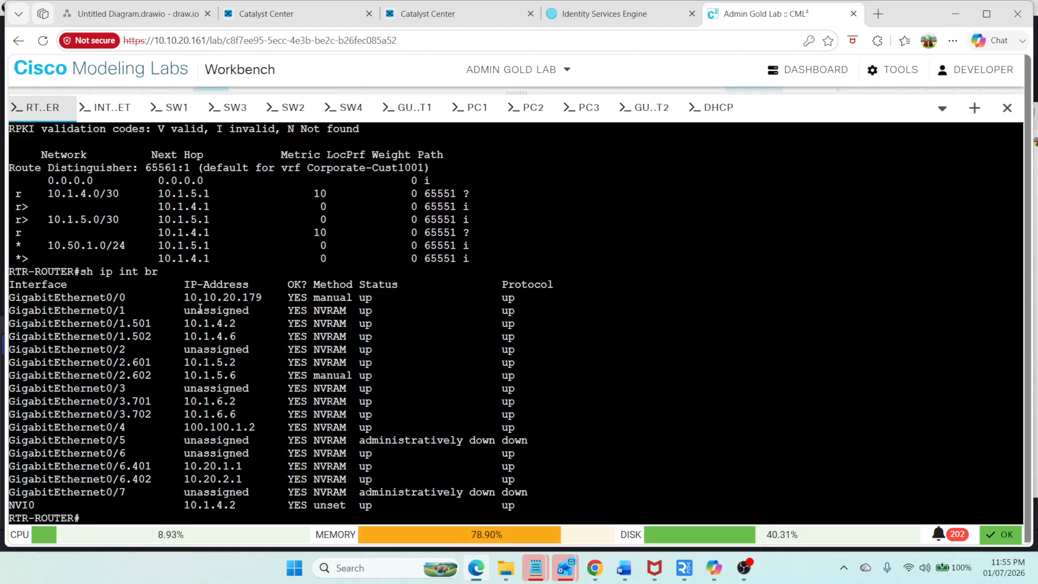
text(config t)
key(Return)
key(alt+Tab)
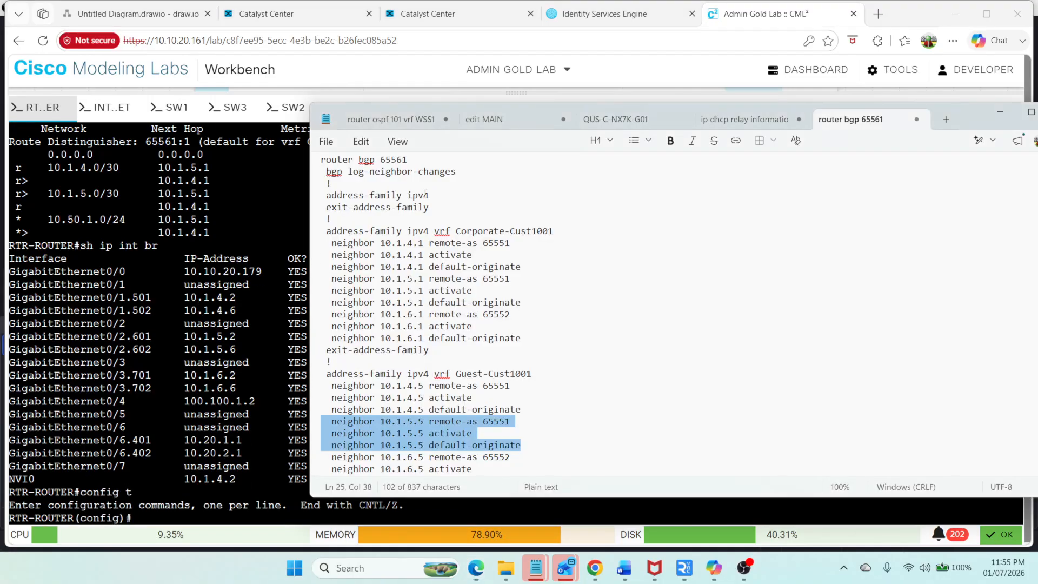
drag(476, 173, 320, 160)
key(ctrl+c)
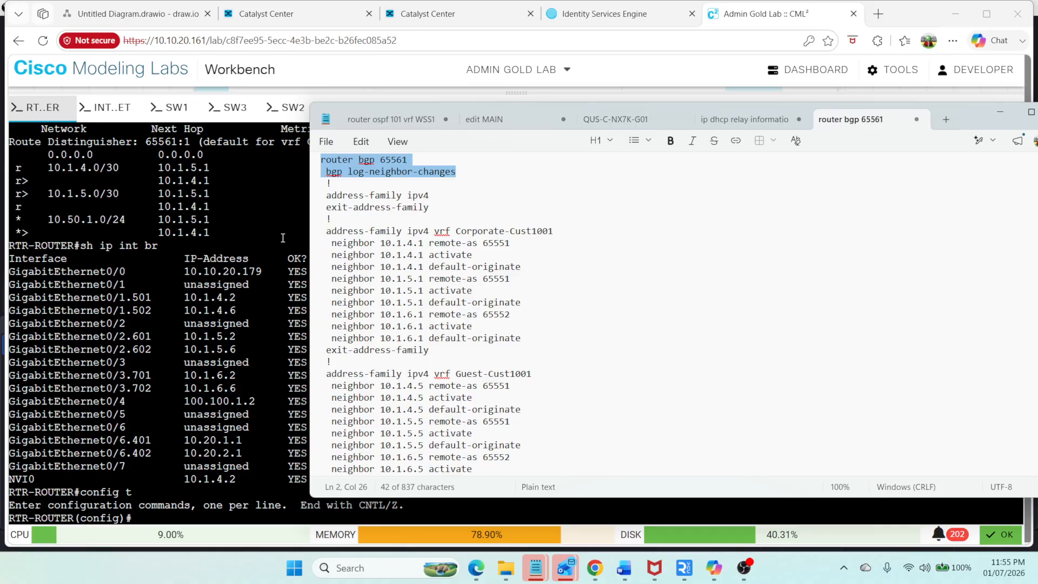
right_click(283, 238)
click(348, 324)
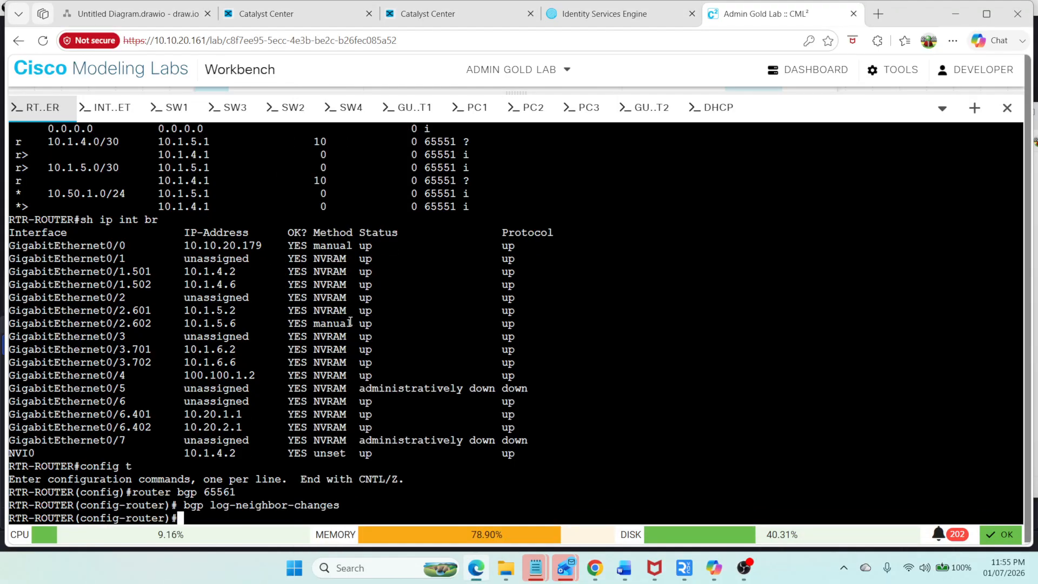
Step: Paste the address-family ipv4 vrf Corporate-Cust1001 block with neighbor 10.1.6.1 remote-as 65552, activate and default-originate
key(alt+Tab)
scroll(552, 230, down, 1)
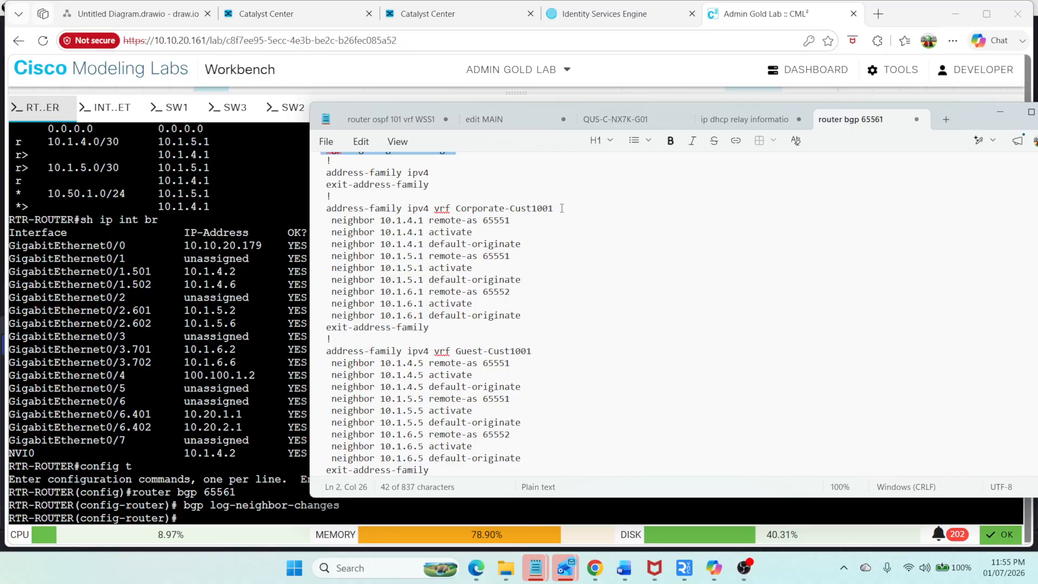
drag(562, 208, 311, 209)
key(ctrl+c)
right_click(265, 197)
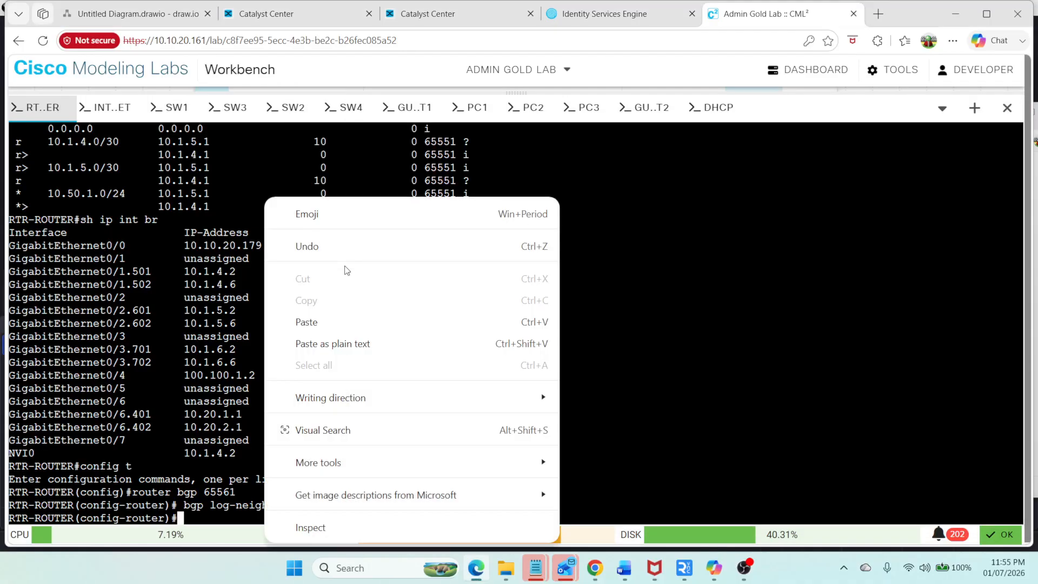
click(355, 320)
key(Return)
key(alt+Tab)
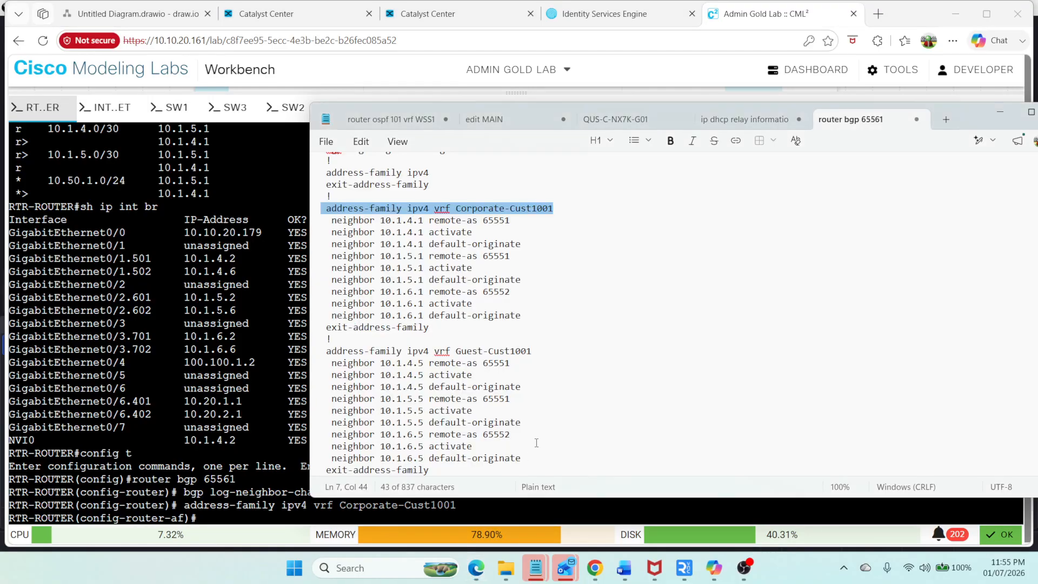
drag(531, 318, 305, 293)
key(ctrl+c)
right_click(275, 241)
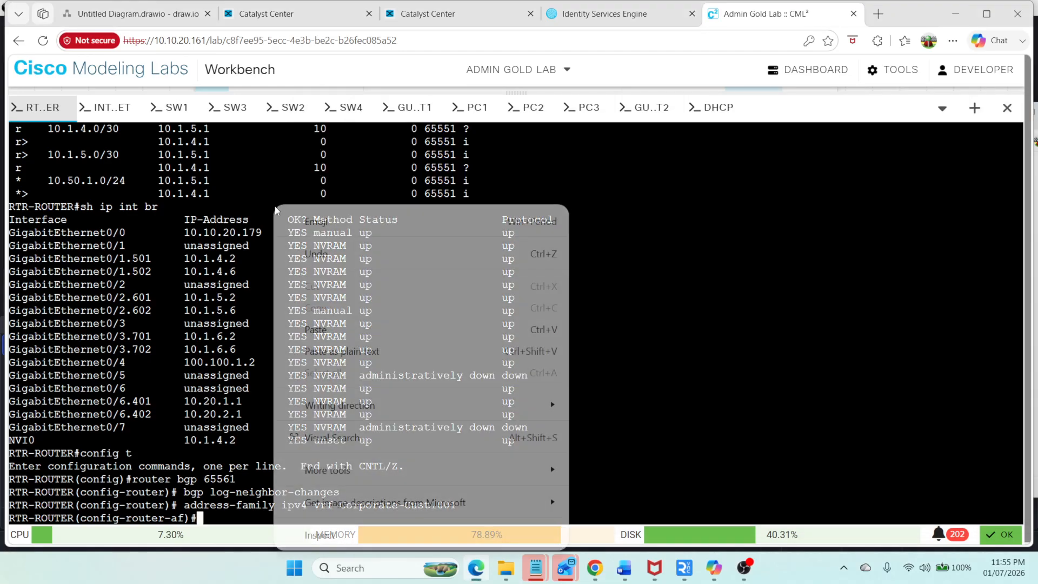
click(350, 328)
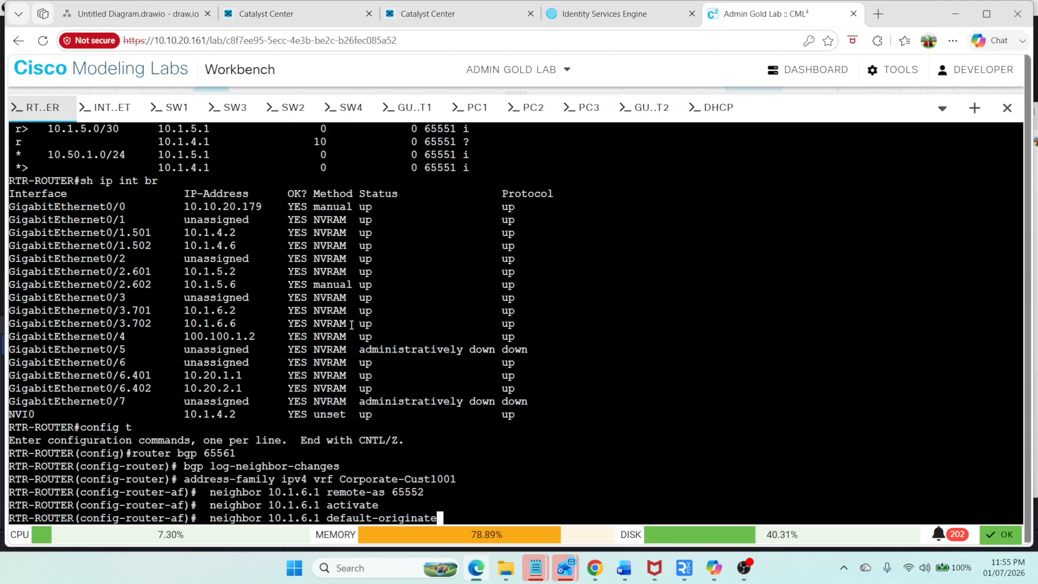
Step: Paste the address-family ipv4 vrf Guest-Cust1001 block with neighbor 10.1.6.5 remote-as 65552, activate and default-originate, then leave configuration mode
key(alt+Tab)
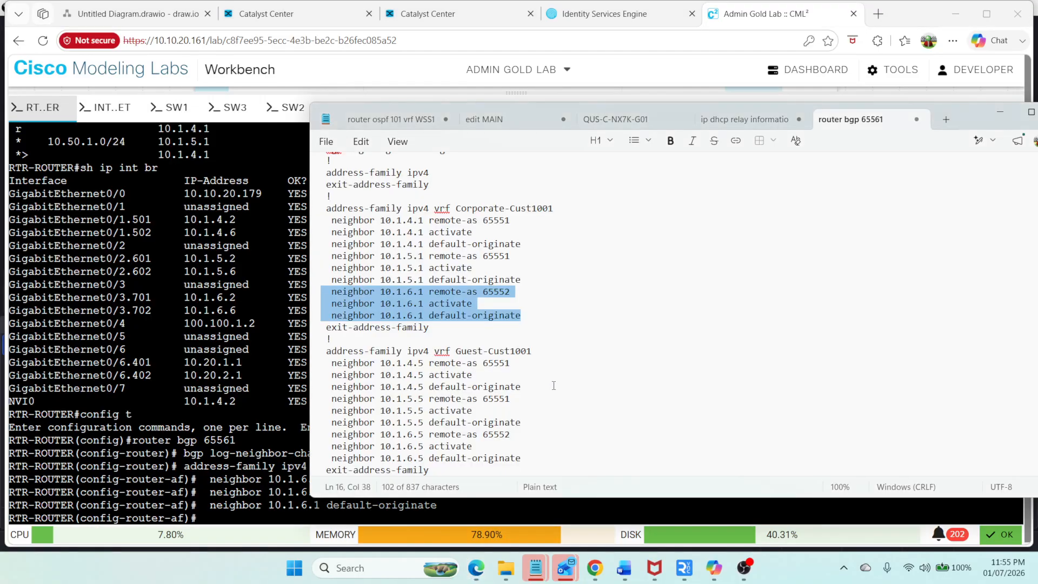
drag(535, 352, 319, 353)
key(ctrl+c)
key(alt+Tab)
right_click(271, 292)
click(312, 331)
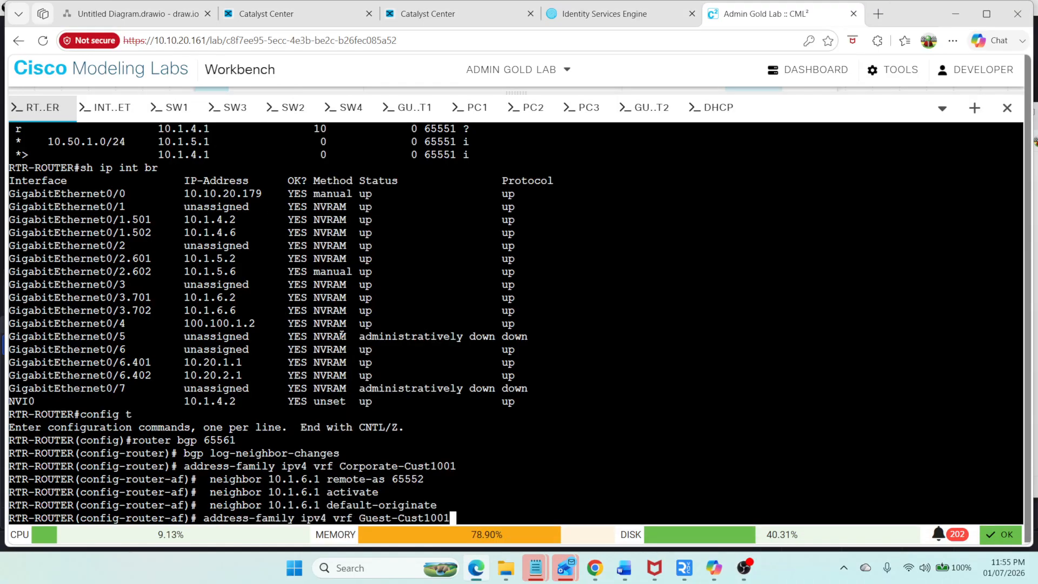
key(alt+Tab)
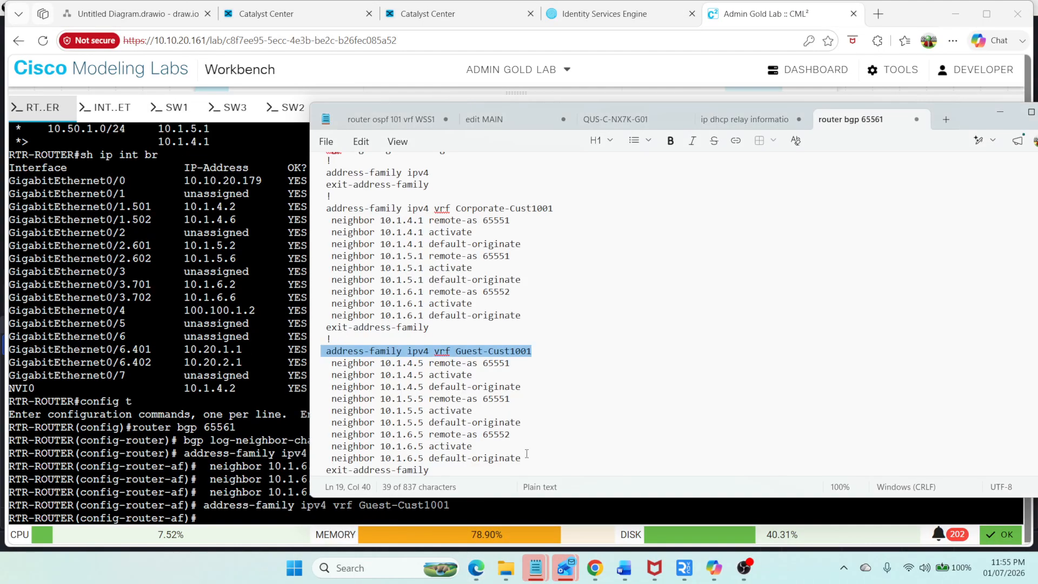
drag(533, 456, 302, 431)
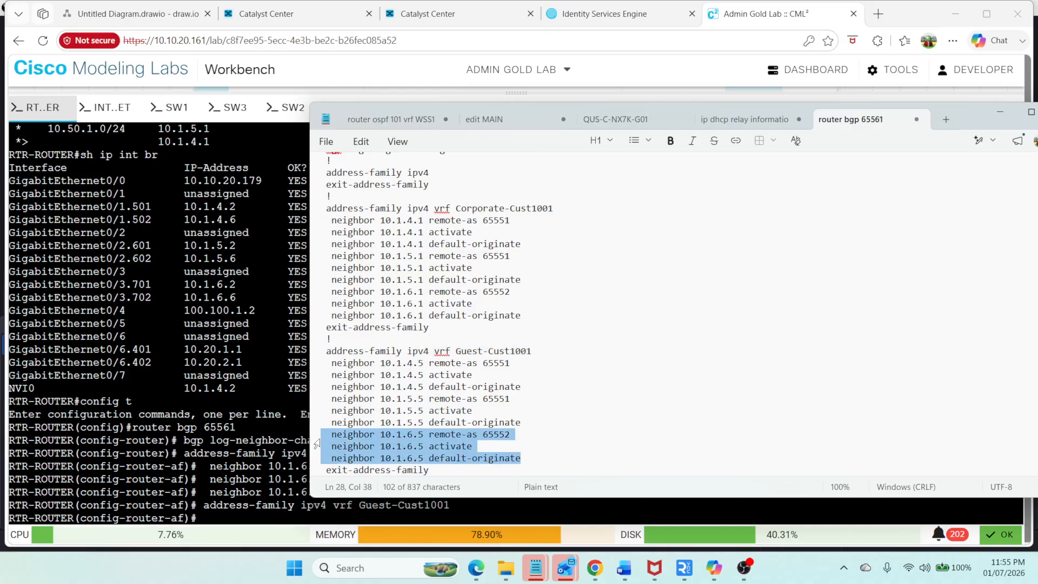
key(ctrl+c)
key(alt+Tab)
right_click(237, 365)
click(295, 143)
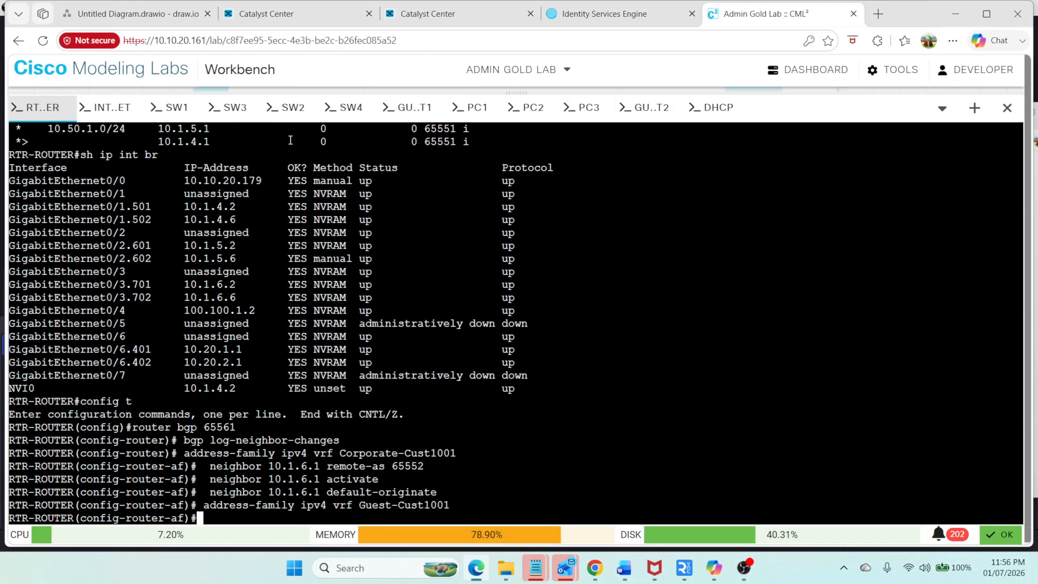
key(Return)
key(ctrl+z)
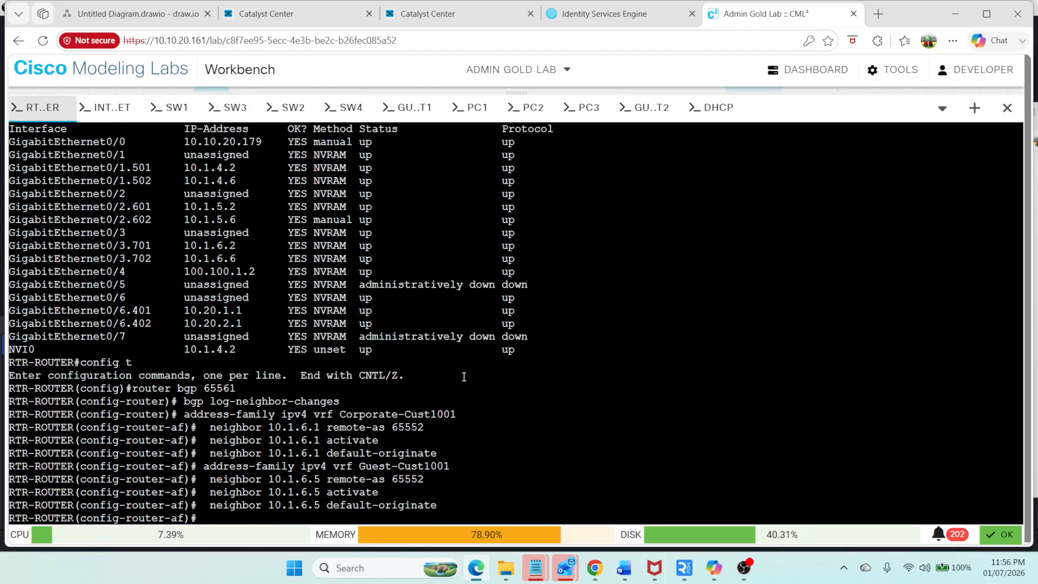
Step: Try to show the BGP summary for VRF Corporate-Cust101
text(sh bg)
key(Tab)
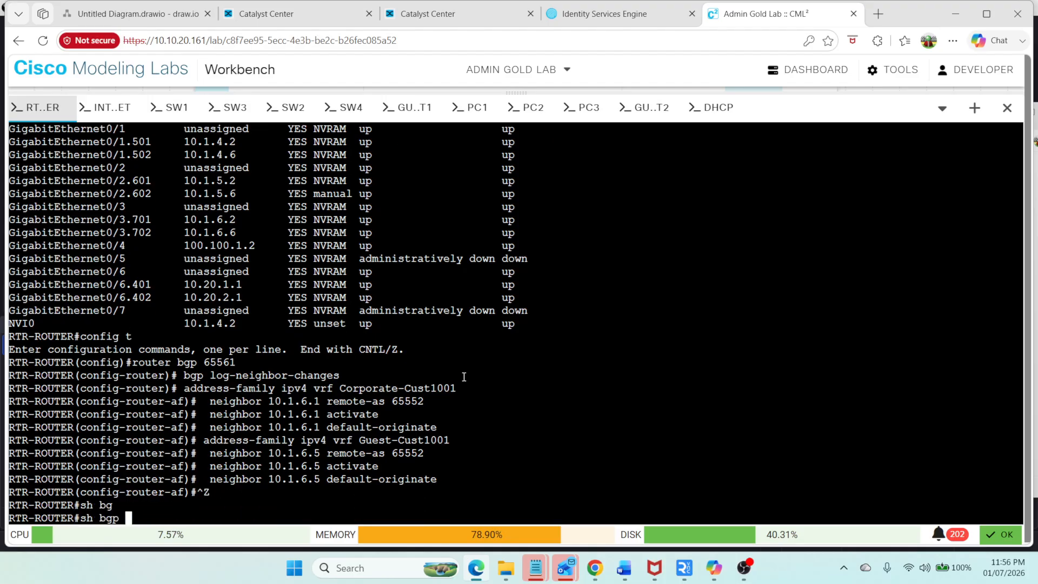
text(vr)
key(Tab)
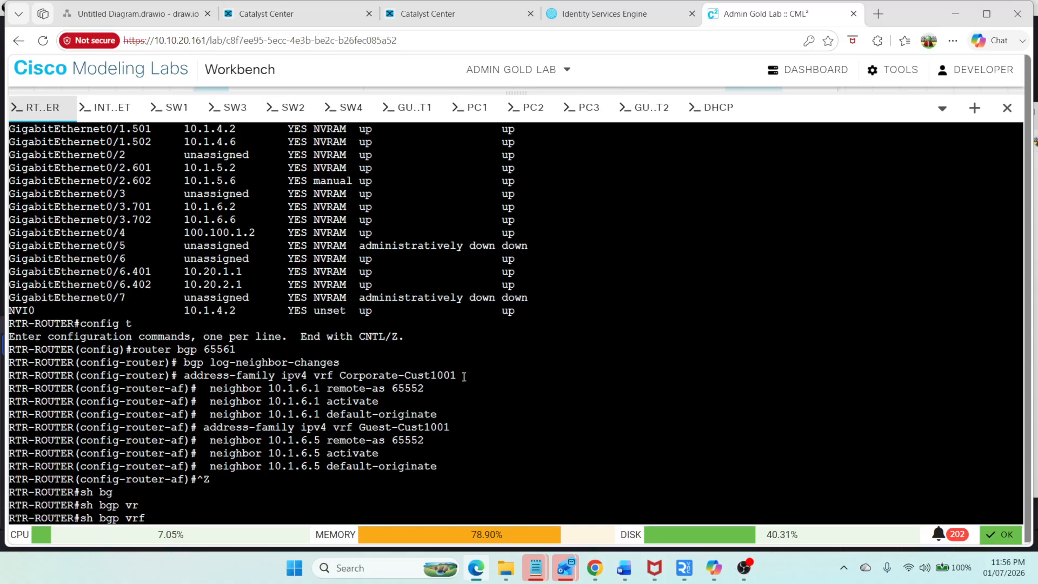
text(Corporate-Cust10)
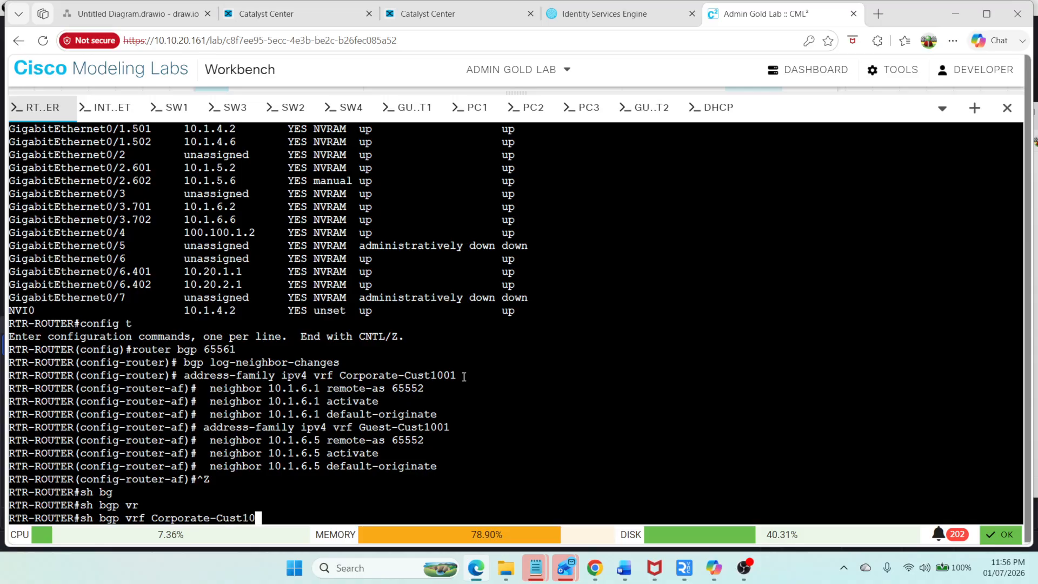
text(1)
text( all)
key(Tab)
text(su)
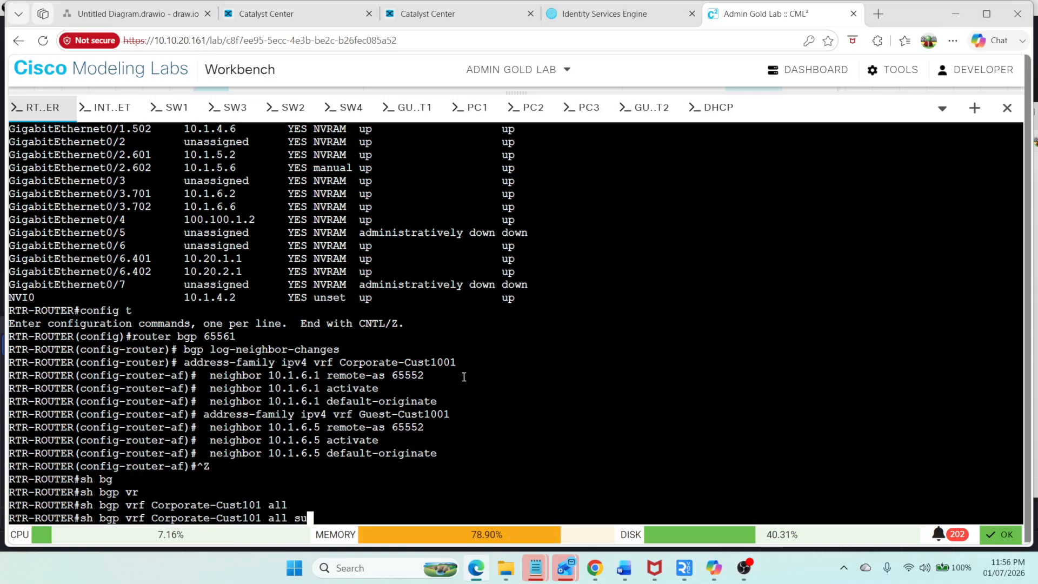
key(Tab)
key(Return)
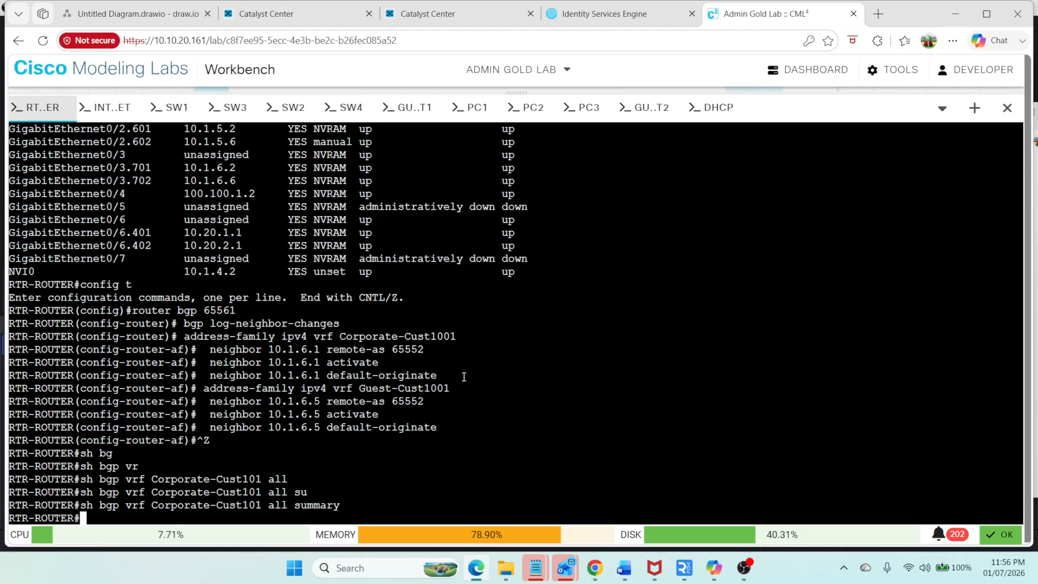
Step: Show the BGP summary for VRF Corporate-Cust1001, copying the VRF name from the earlier output
key(Up)
key(BackSpace)
key(BackSpace)
key(BackSpace)
key(BackSpace)
key(BackSpace)
key(BackSpace)
key(BackSpace)
key(BackSpace)
key(BackSpace)
key(BackSpace)
key(BackSpace)
key(BackSpace)
key(BackSpace)
key(BackSpace)
key(BackSpace)
key(BackSpace)
key(BackSpace)
key(BackSpace)
key(BackSpace)
key(BackSpace)
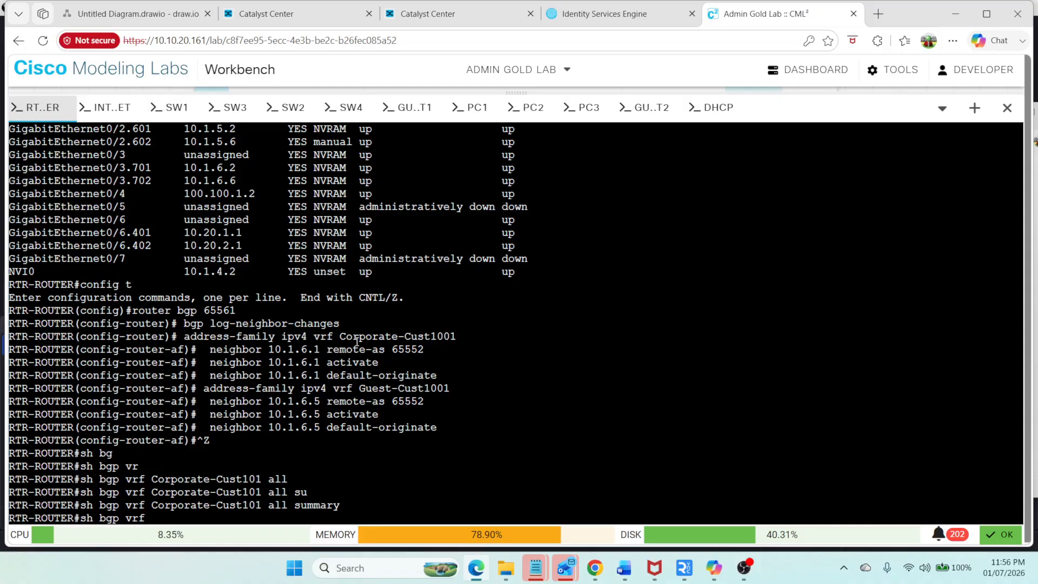
double_click(357, 336)
right_click(356, 336)
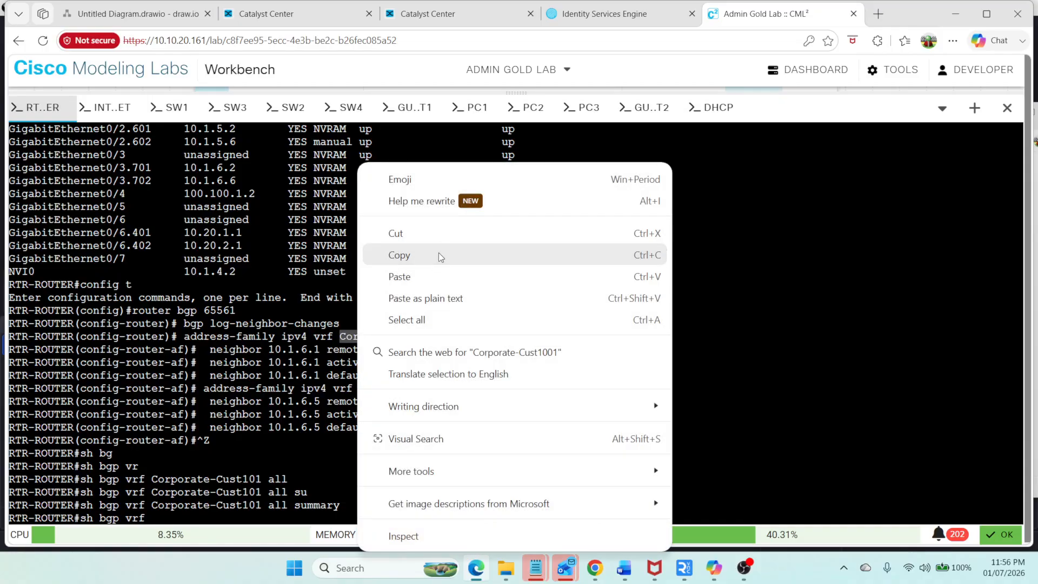
click(441, 256)
right_click(489, 281)
click(560, 275)
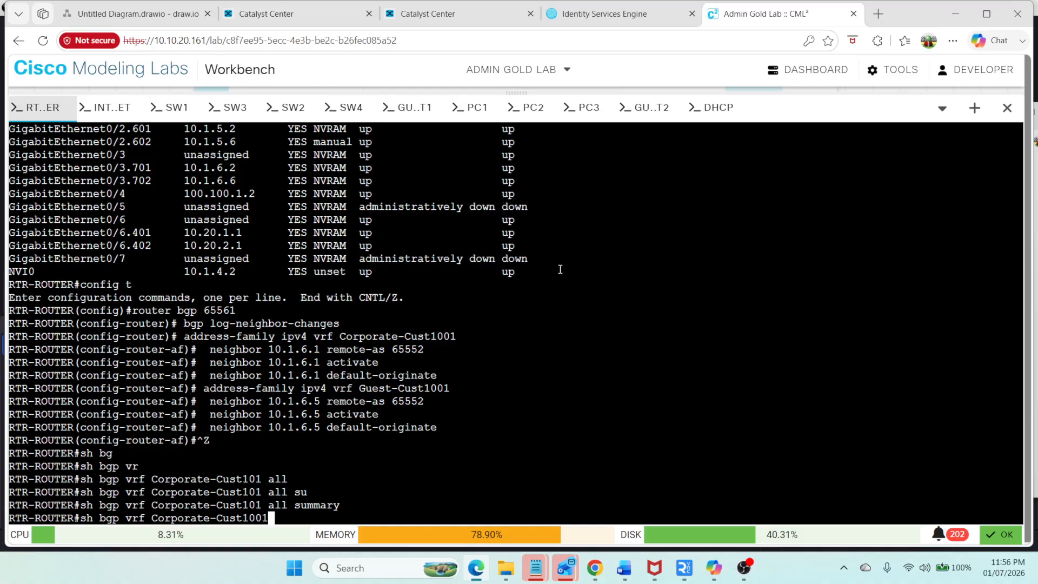
text(all)
key(Return)
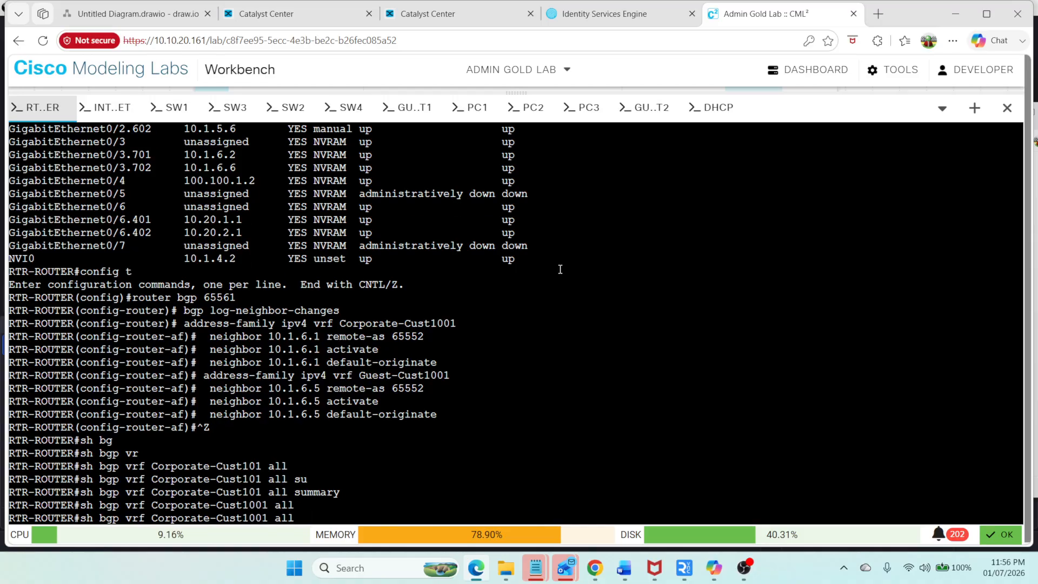
text(s)
key(Tab)
key(Return)
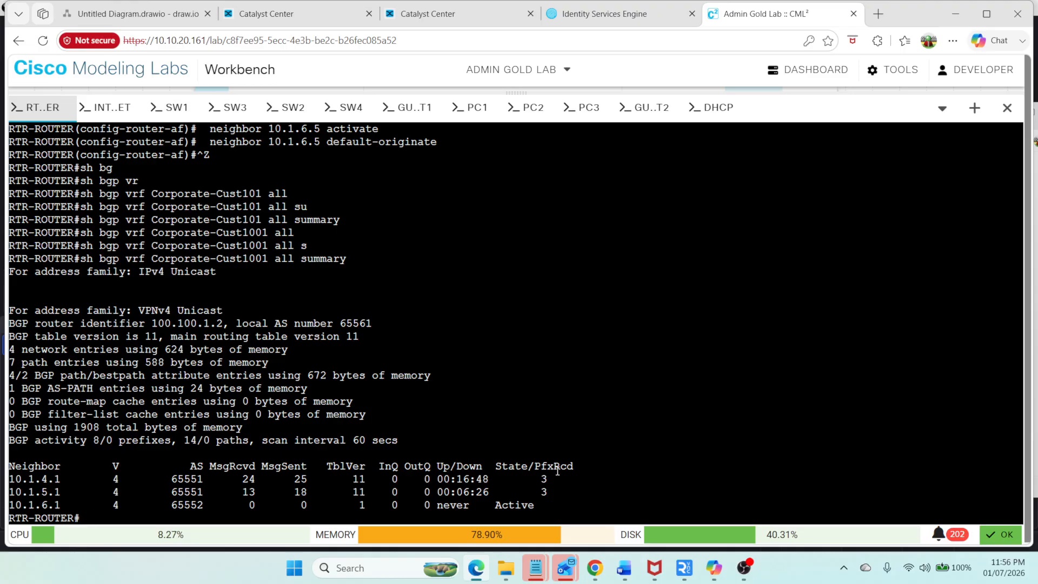
Step: Ping 10.1.6.1 within VRF Corporate-Cust1001
text(ping vr)
key(Tab)
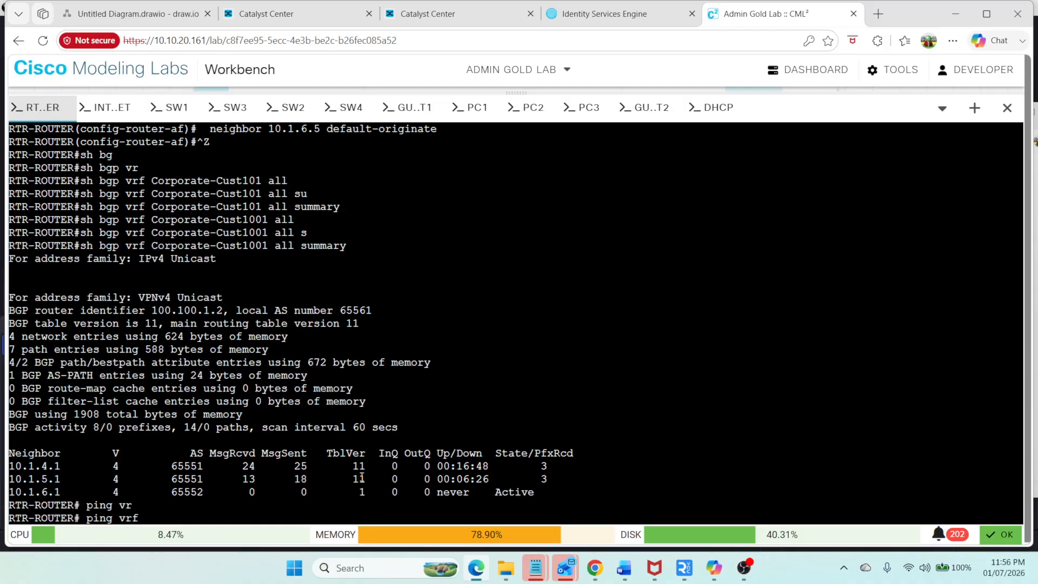
right_click(383, 335)
click(454, 329)
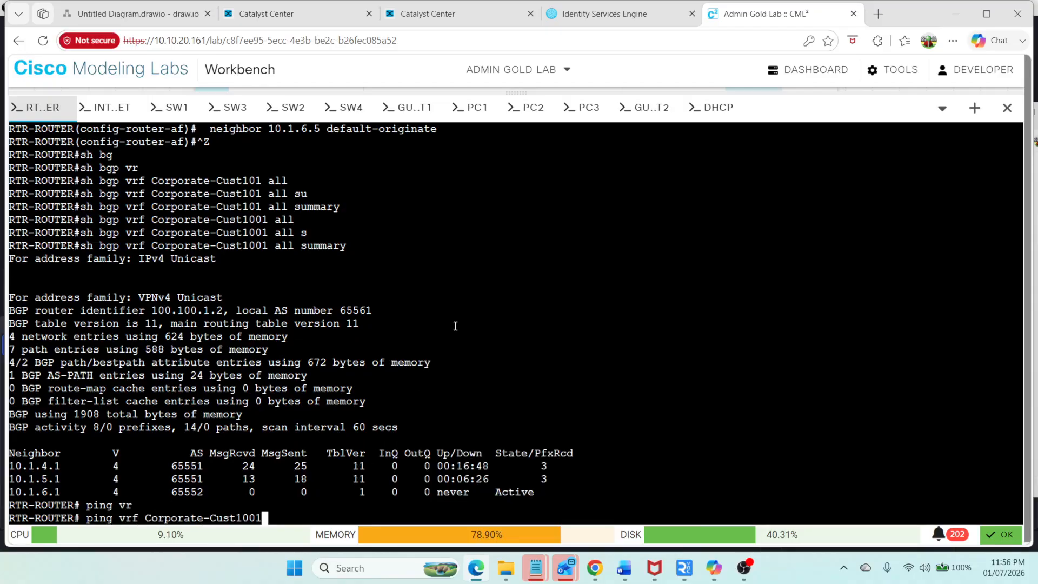
text(10.1.6.1)
key(Return)
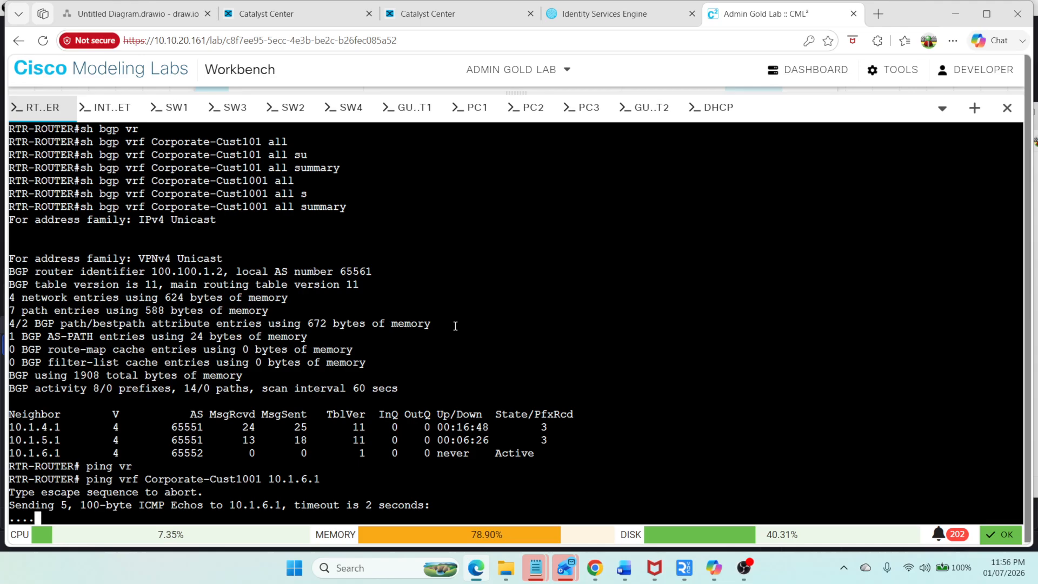
Step: Show the router's brief interface list, then ping 10.1.6.2 within VRF Corporate-Cust1001
text(sh i )
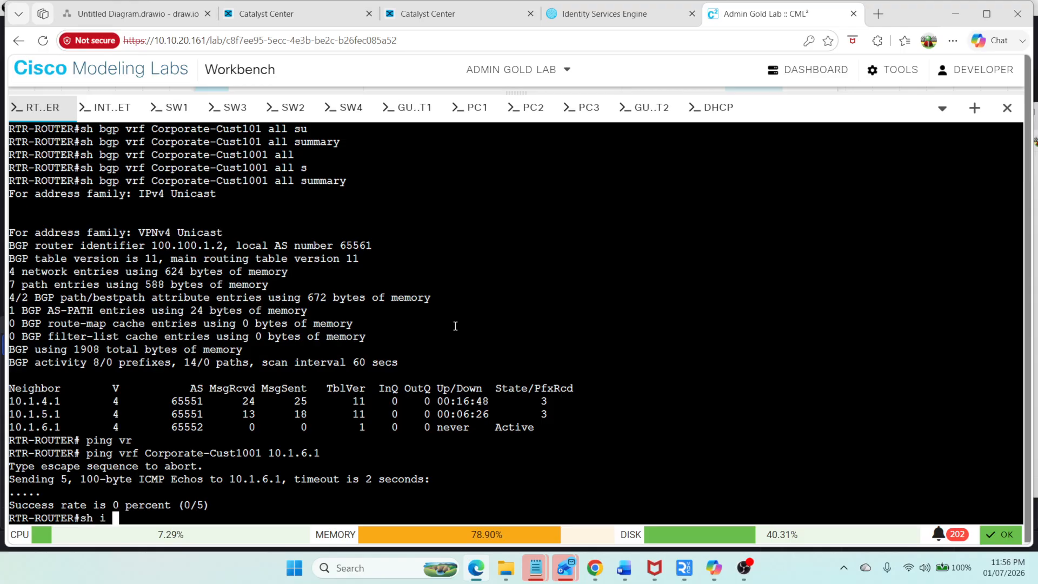
text(p int br)
key(Return)
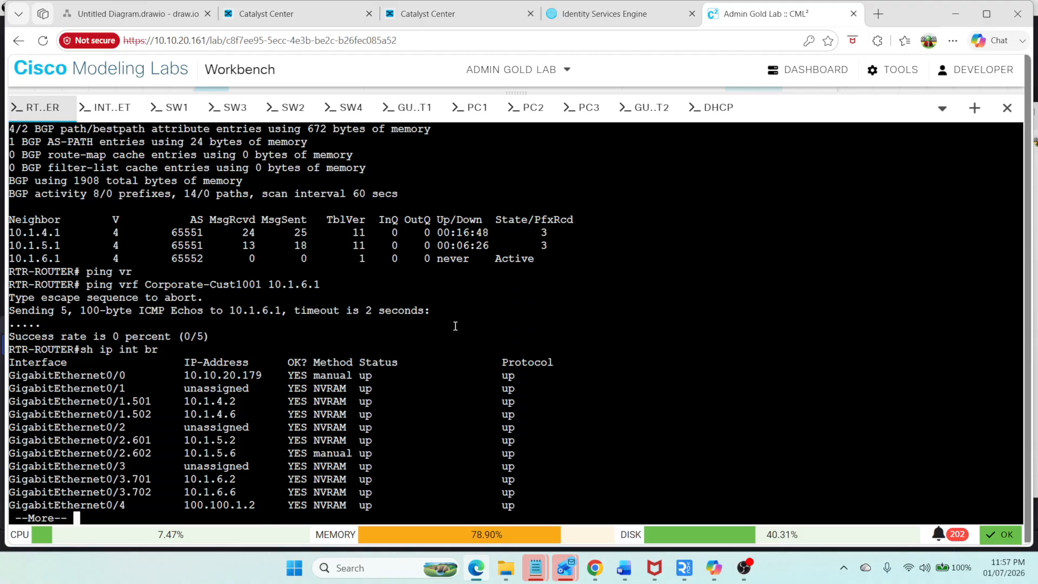
key(space)
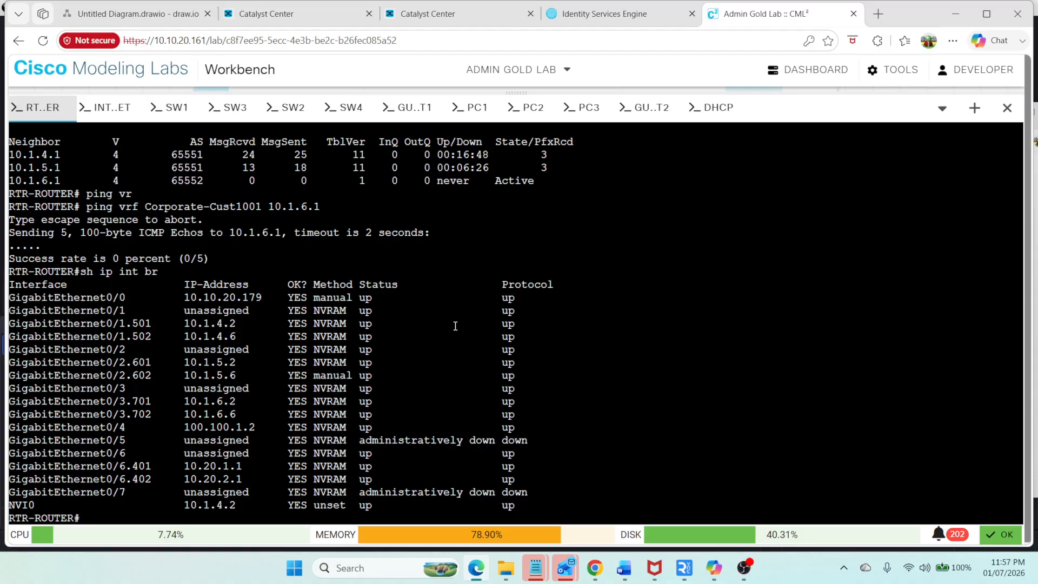
key(Up)
key(Up)
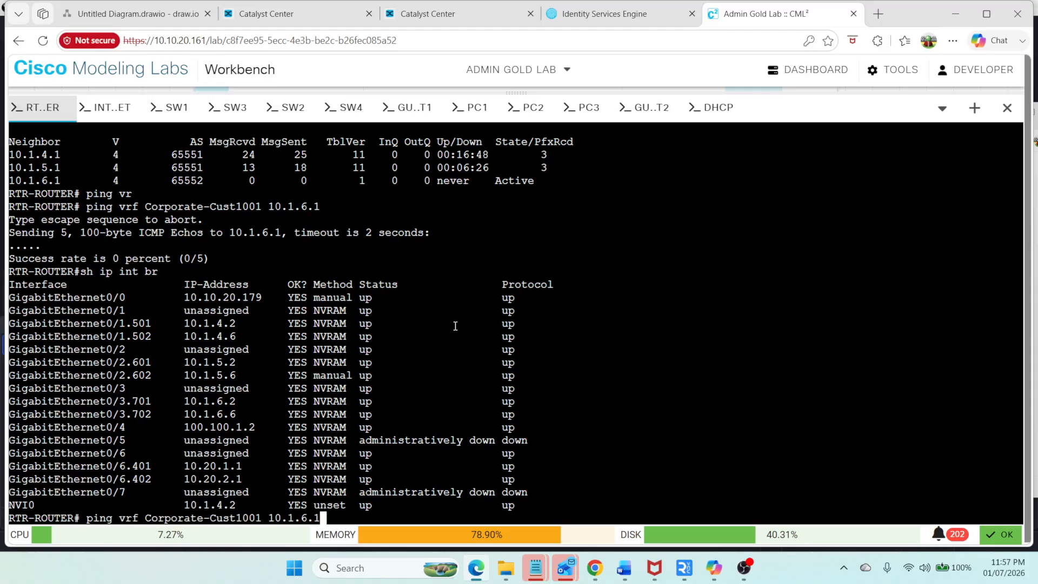
key(BackSpace)
text(2)
key(Return)
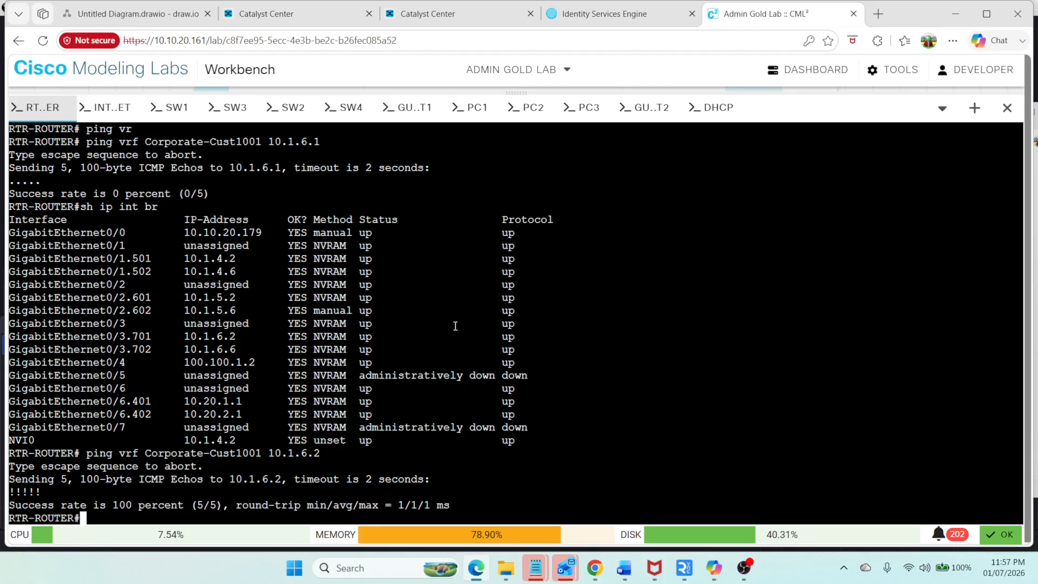
Step: On sw4, show the brief IP interface list
click(348, 107)
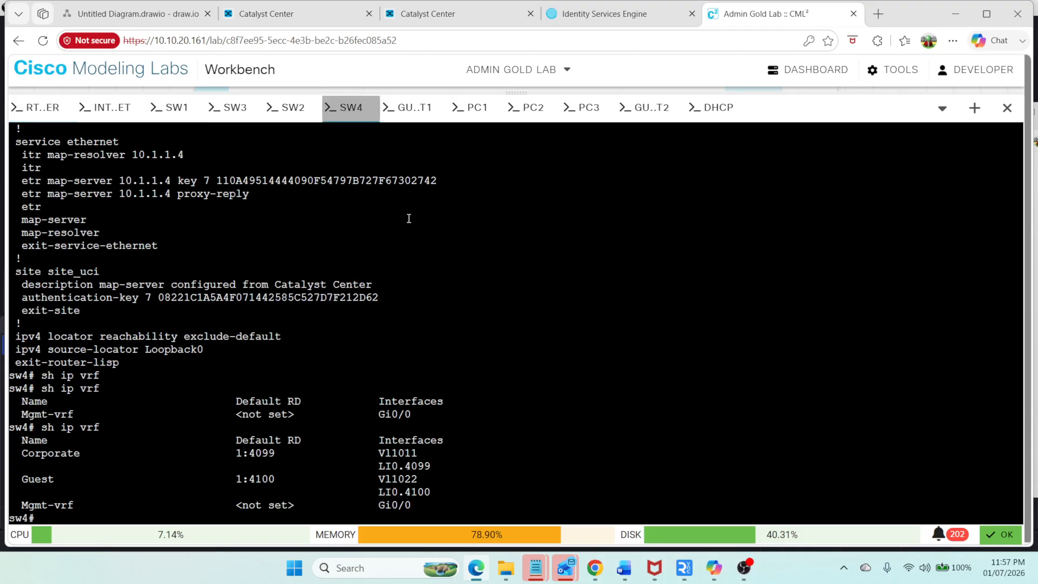
text(sh i i)
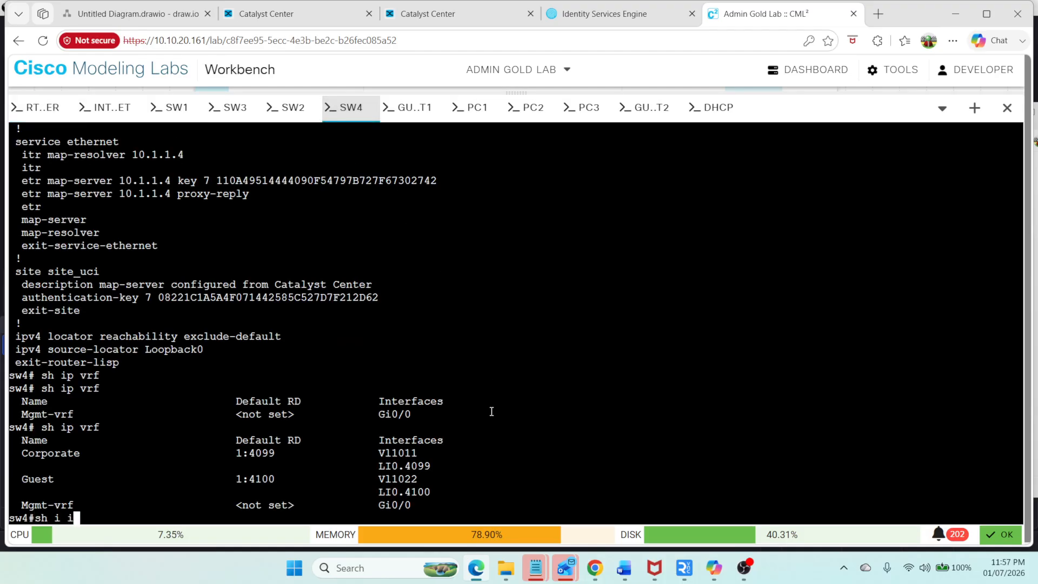
key(BackSpace)
key(BackSpace)
text(p int br)
key(Return)
key(space)
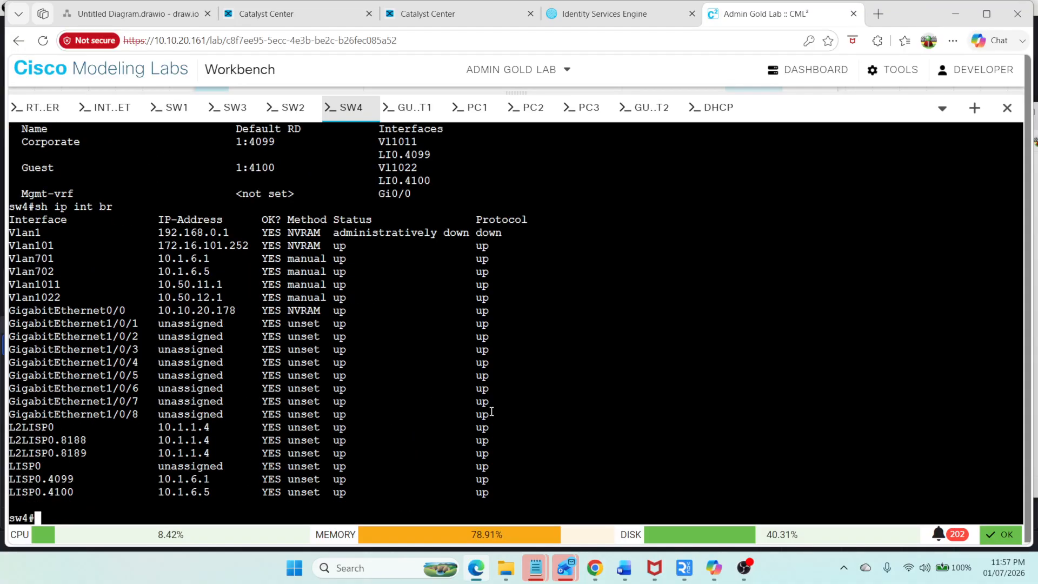
Step: On RTR-ROUTER, show the running configuration of interface GigabitEthernet0/3.701
text(sh)
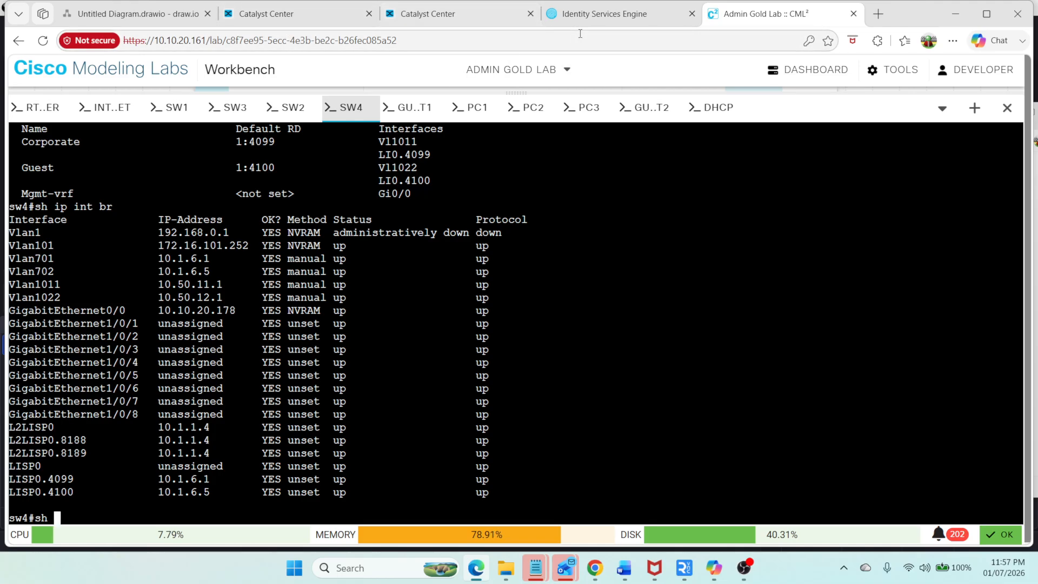
click(35, 107)
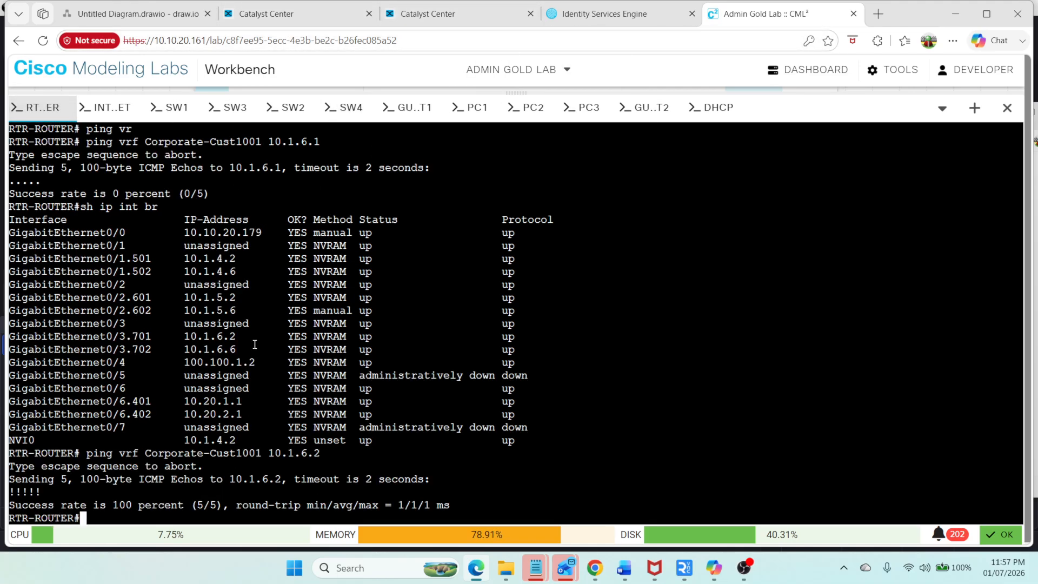
text(sh ru)
key(Tab)
text(in)
key(Tab)
text(gi)
key(Tab)
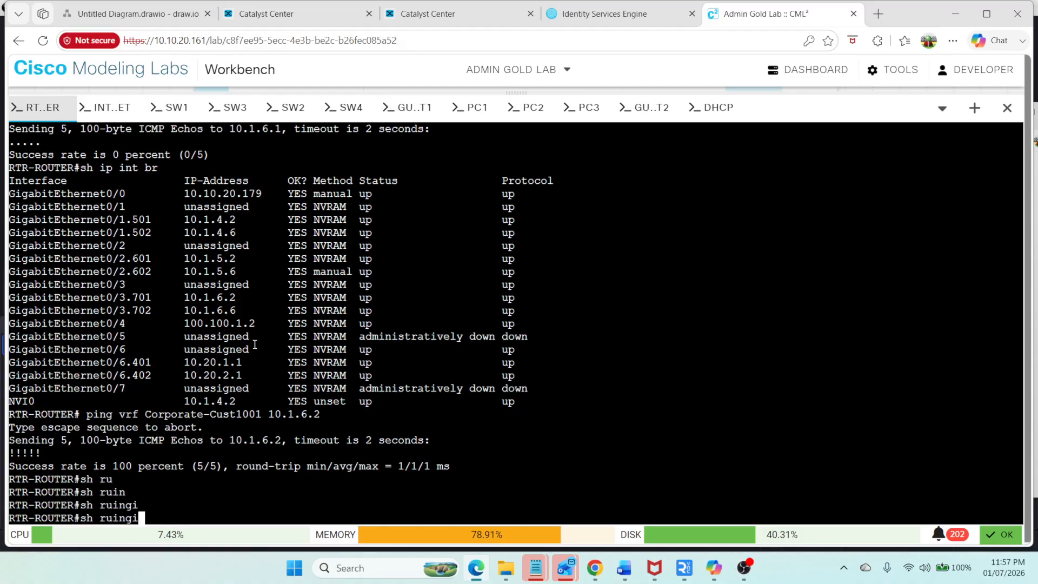
key(BackSpace)
key(BackSpace)
key(BackSpace)
key(BackSpace)
text(n in)
key(Tab)
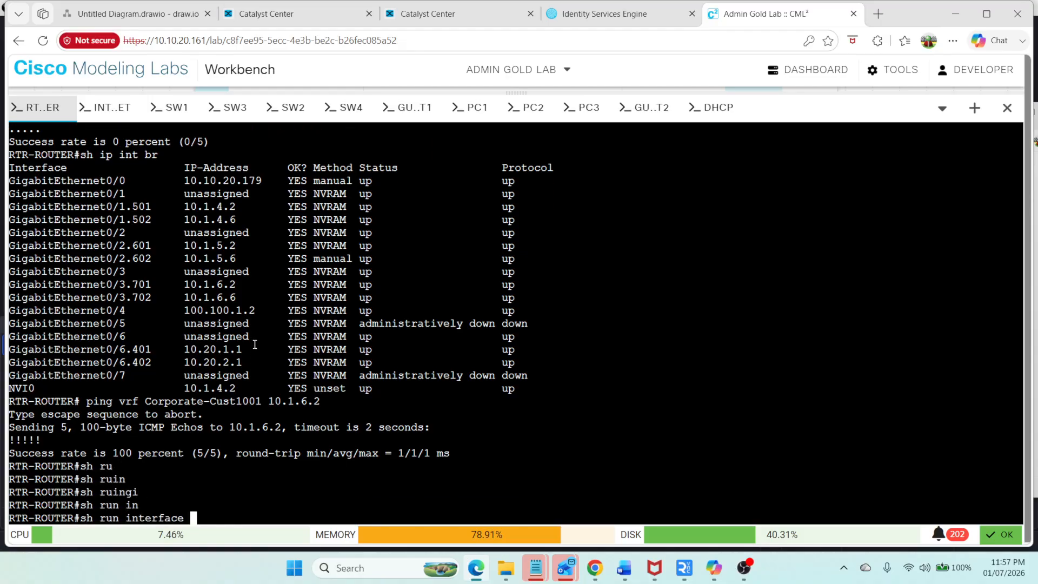
text(gi)
key(Tab)
text(1/)
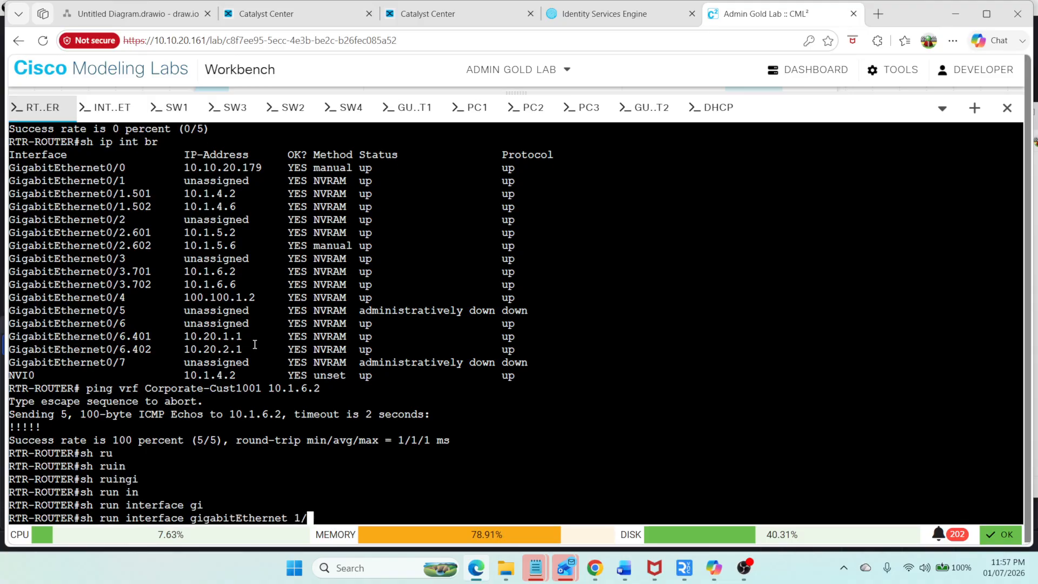
key(BackSpace)
key(BackSpace)
text(3/)
key(BackSpace)
key(BackSpace)
text(0/3.701)
key(Return)
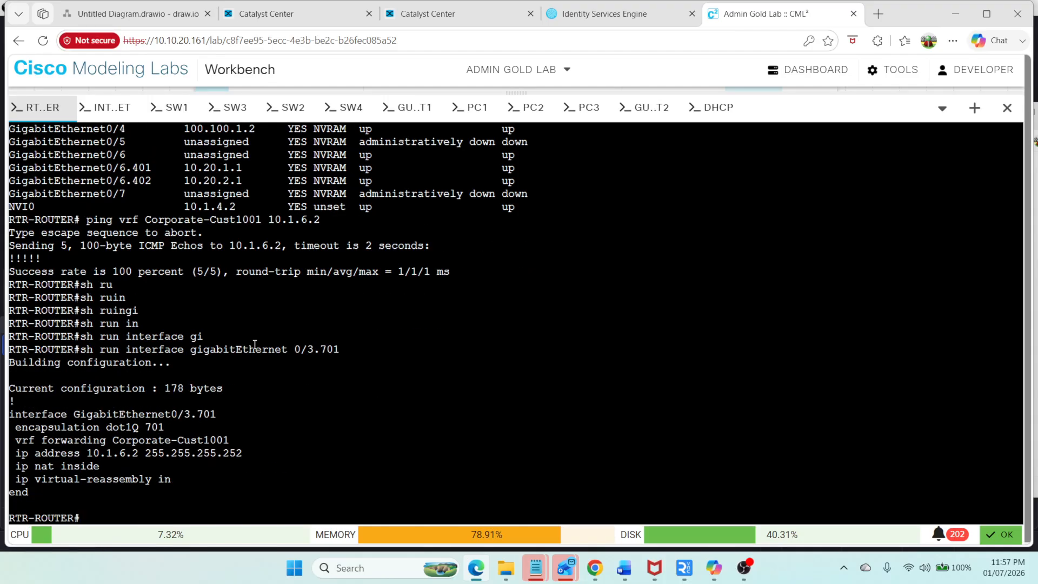
Step: Show the running configuration of interface GigabitEthernet0/3.702
key(Up)
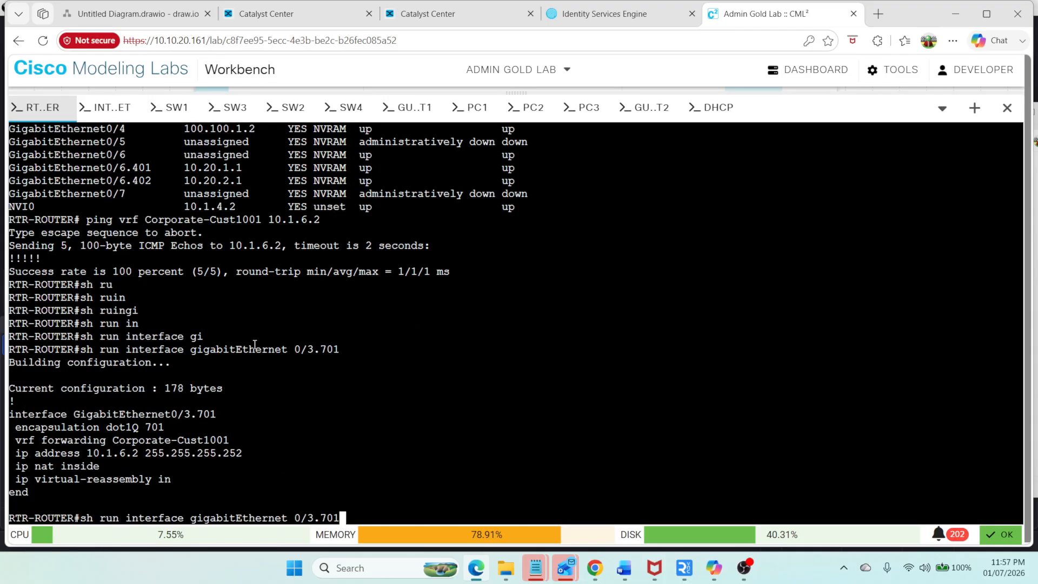
key(Return)
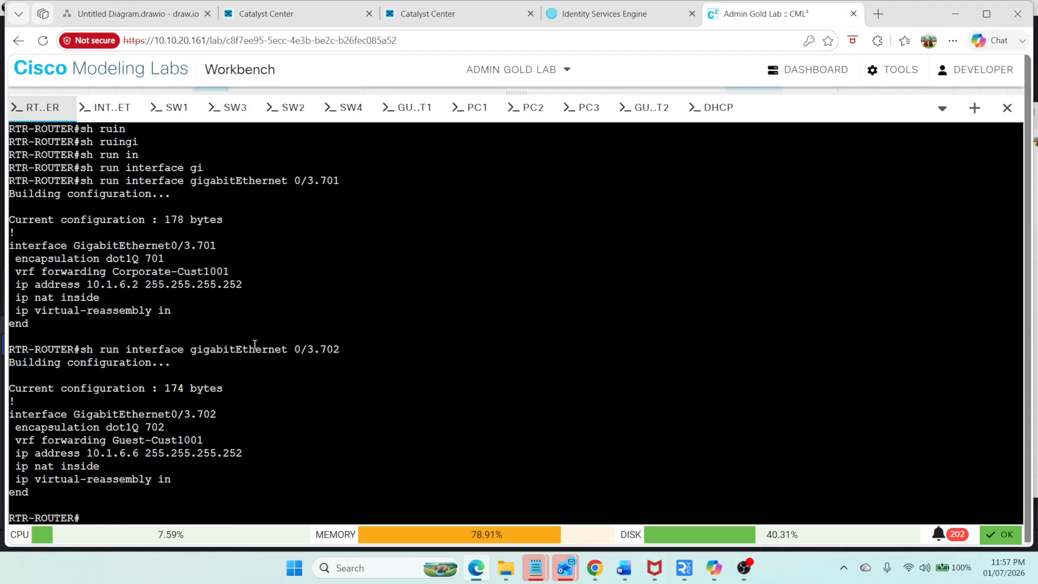
Step: Repeat the ping to 10.1.6.2 within VRF Corporate-Cust1001
key(Up)
key(Up)
key(Up)
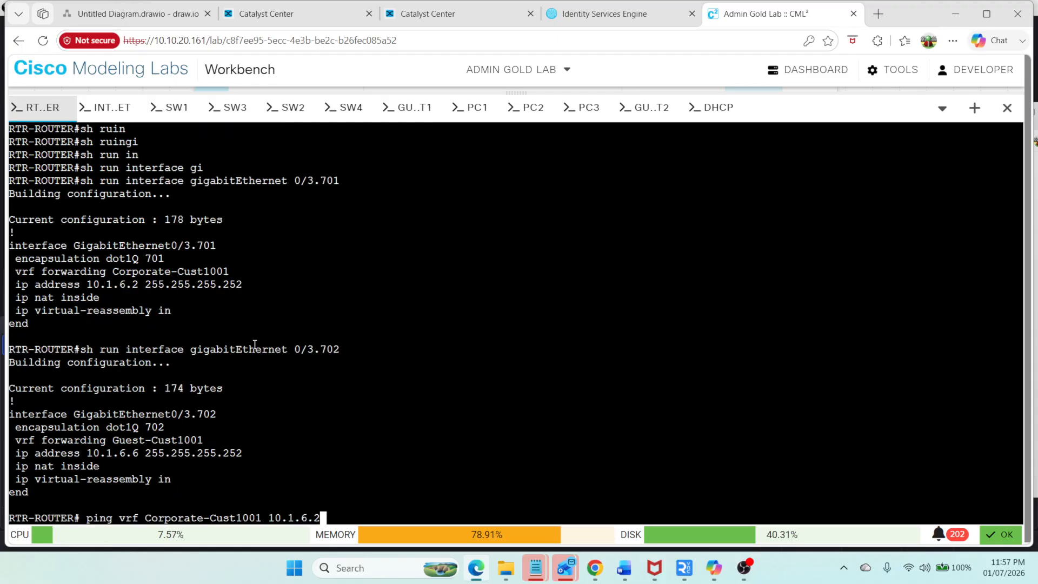
key(Return)
Step: Rerun the BGP summary for VRF Corporate-Cust1001 twice from the command history
key(Up)
key(Up)
key(Up)
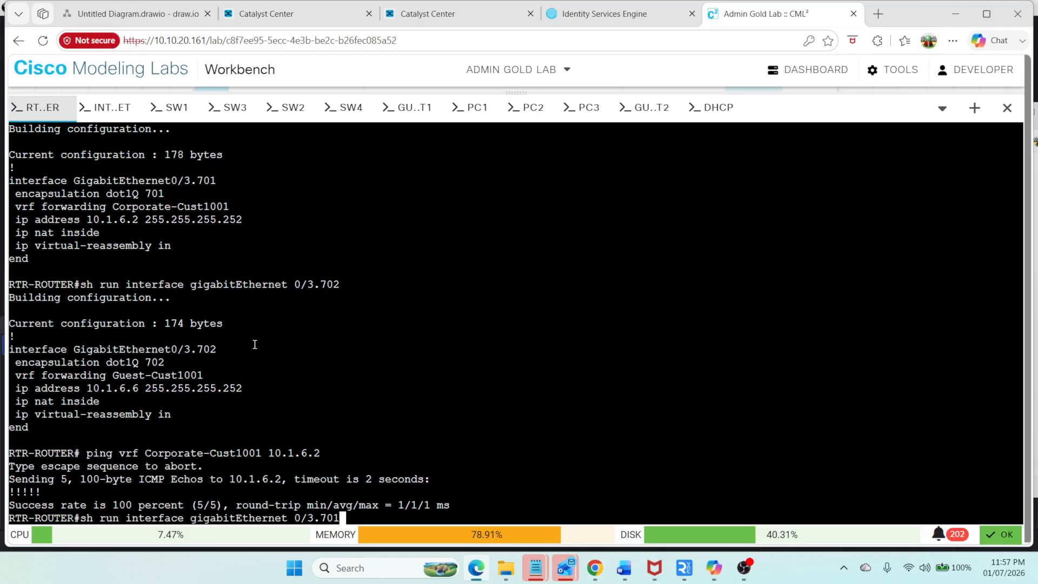
key(Down)
key(Down)
key(Up)
key(Up)
key(Up)
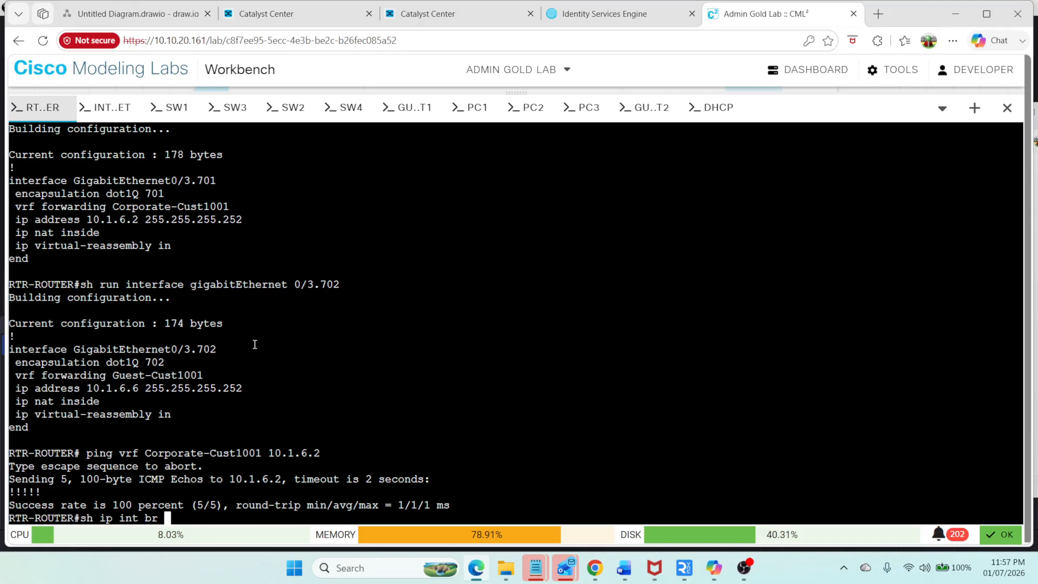
key(Up)
key(Up)
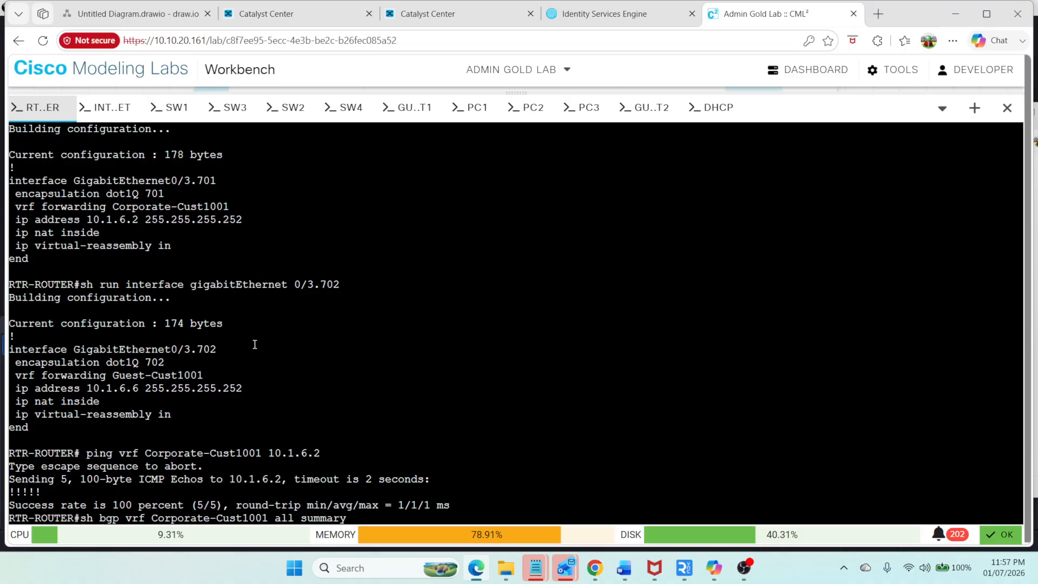
key(Return)
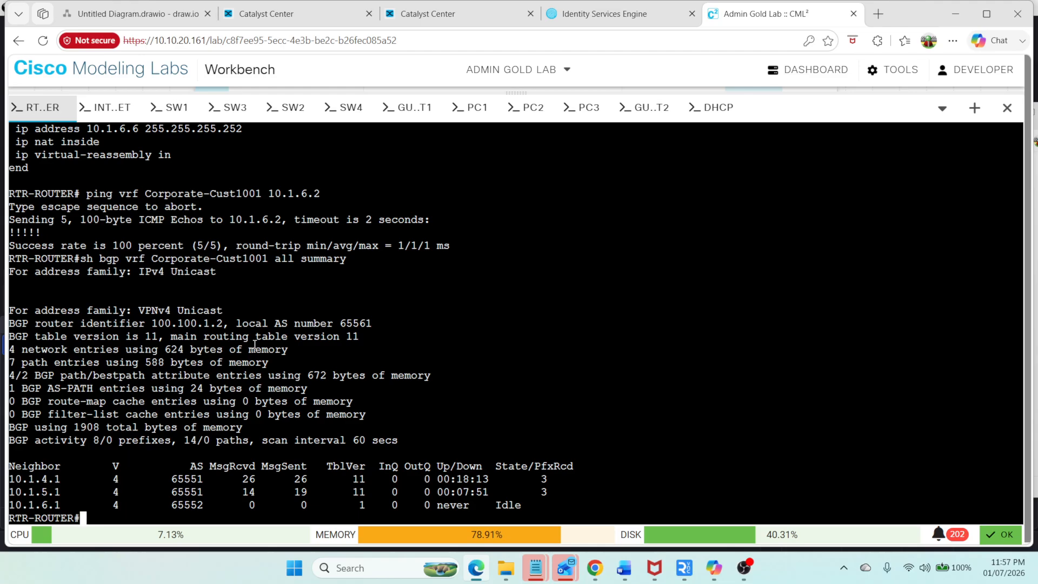
key(Up)
key(Return)
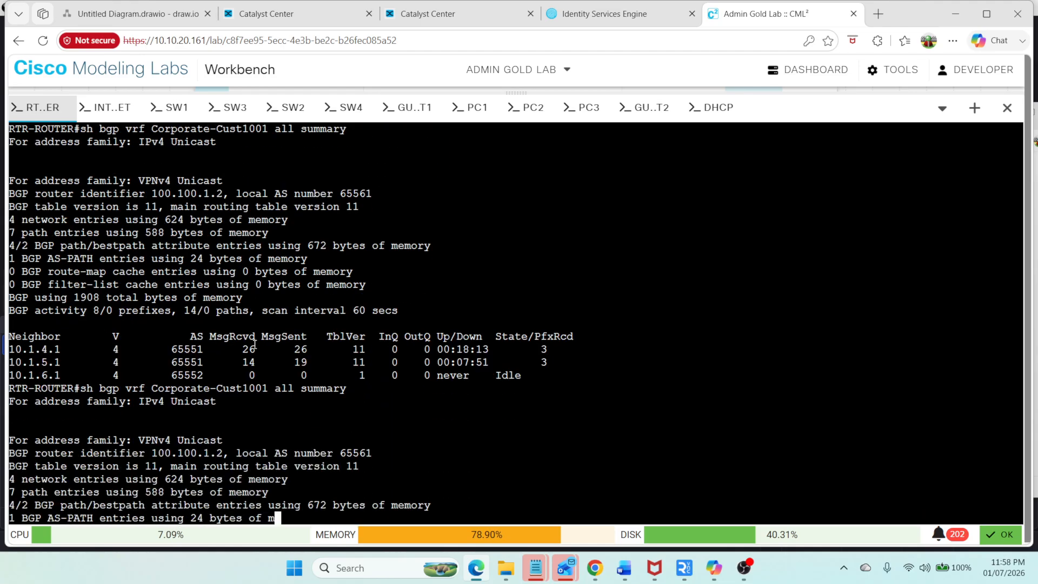
Step: Enable console logging on RTR-ROUTER in global configuration mode and exit
text(config t)
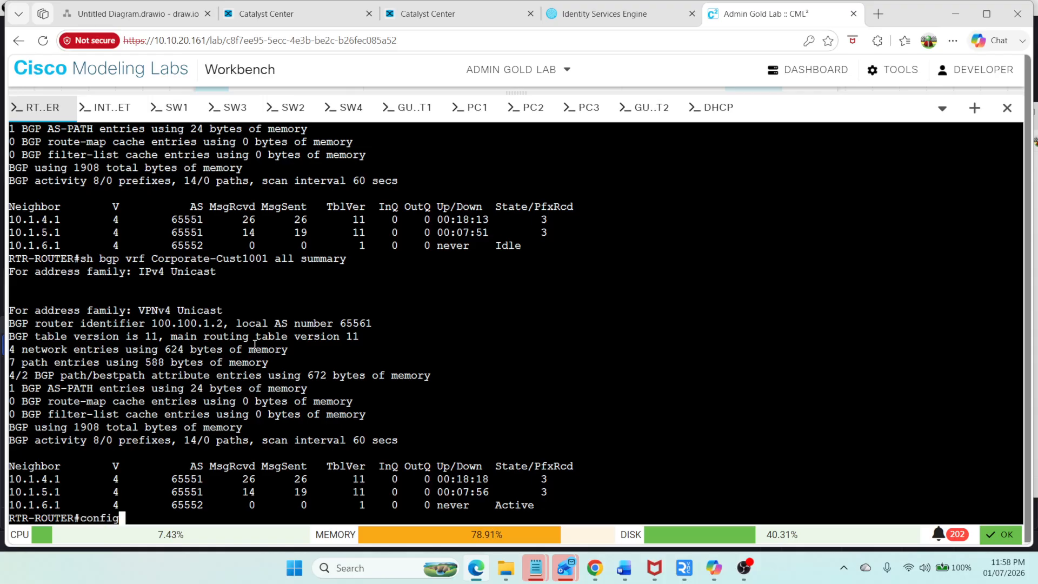
key(Return)
text(logg)
key(Tab)
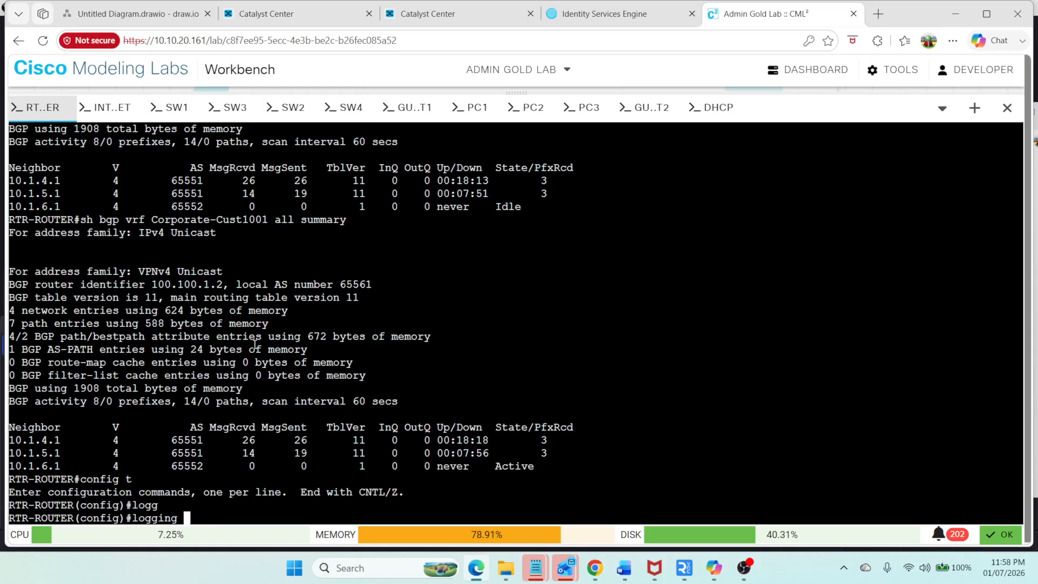
text(con)
key(Tab)
key(Return)
key(ctrl+z)
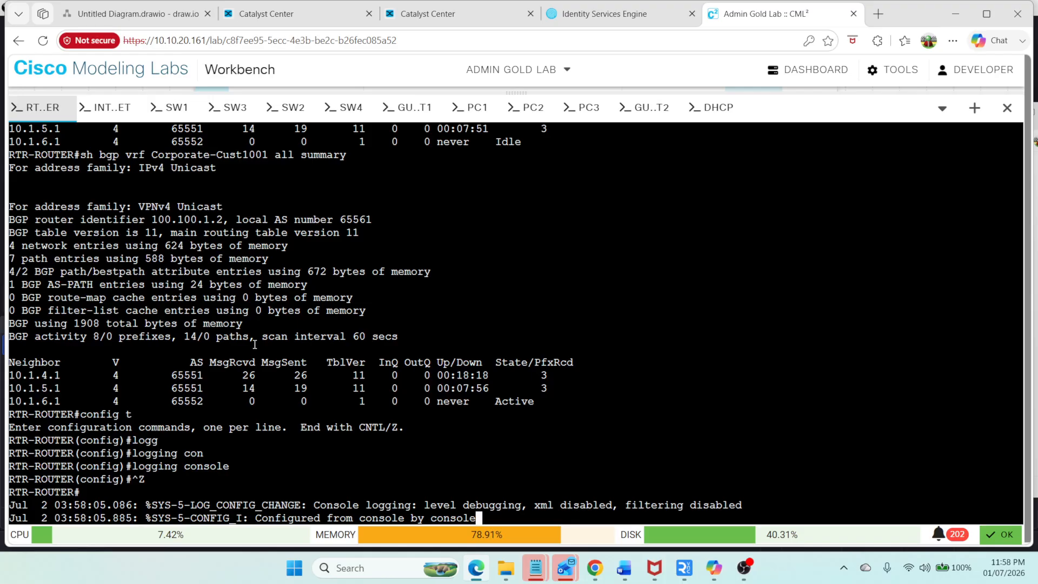
key(Return)
key(Return)
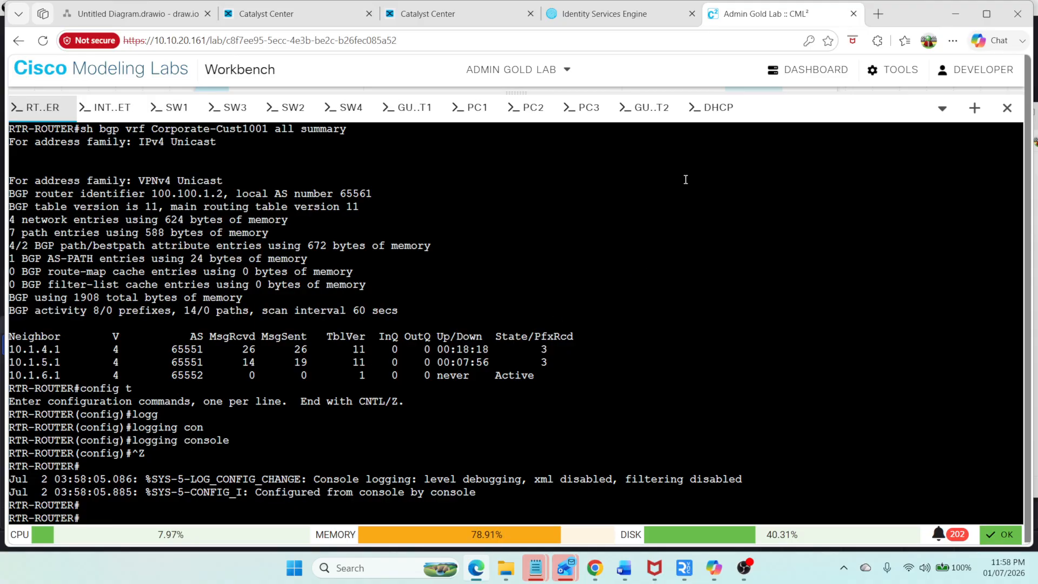
Step: On sw4, show the router bgp section of the running configuration
click(346, 111)
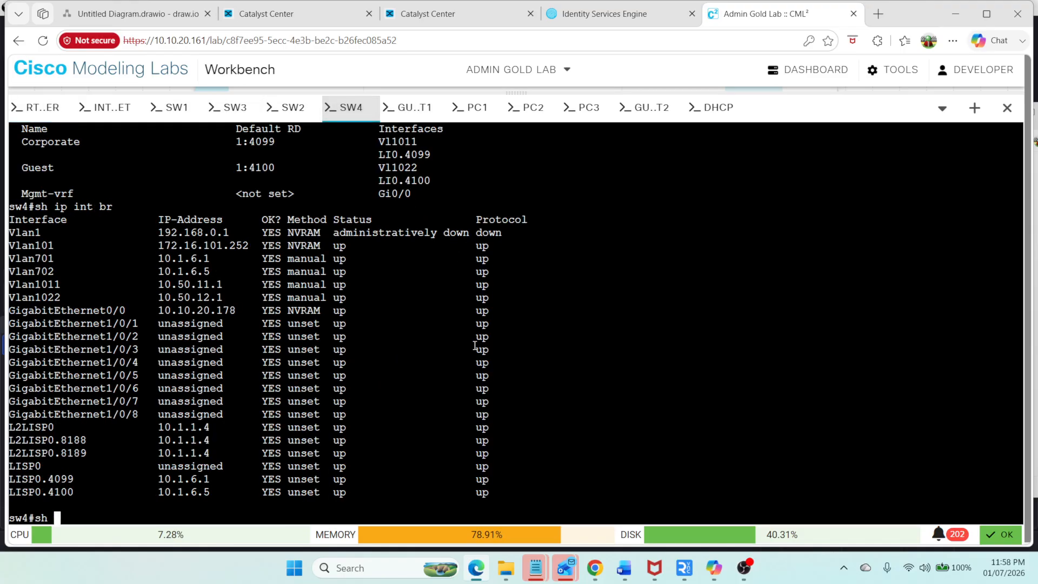
text(run)
key(Tab)
text(| sec)
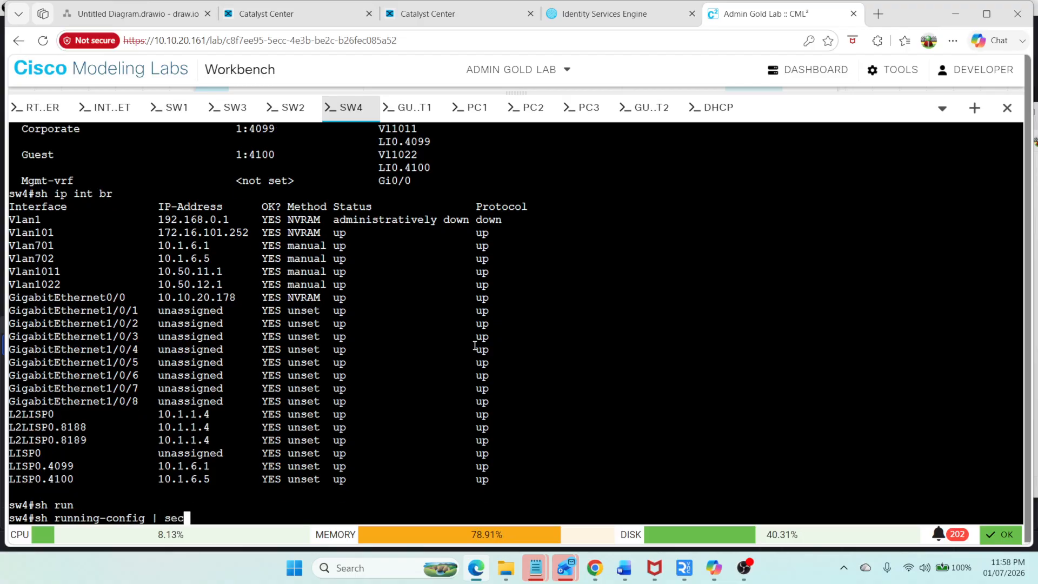
text( router bgp)
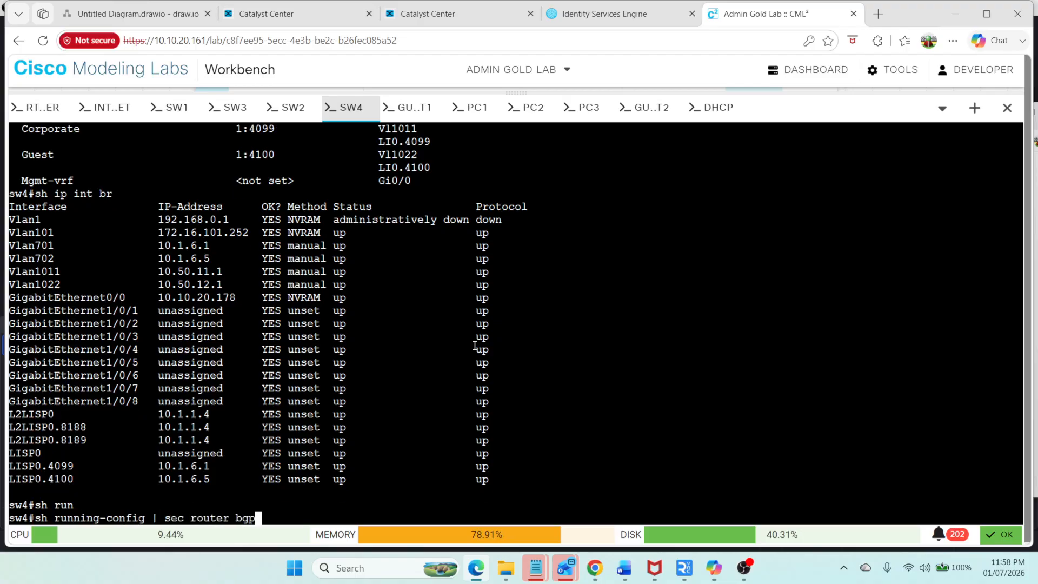
key(Return)
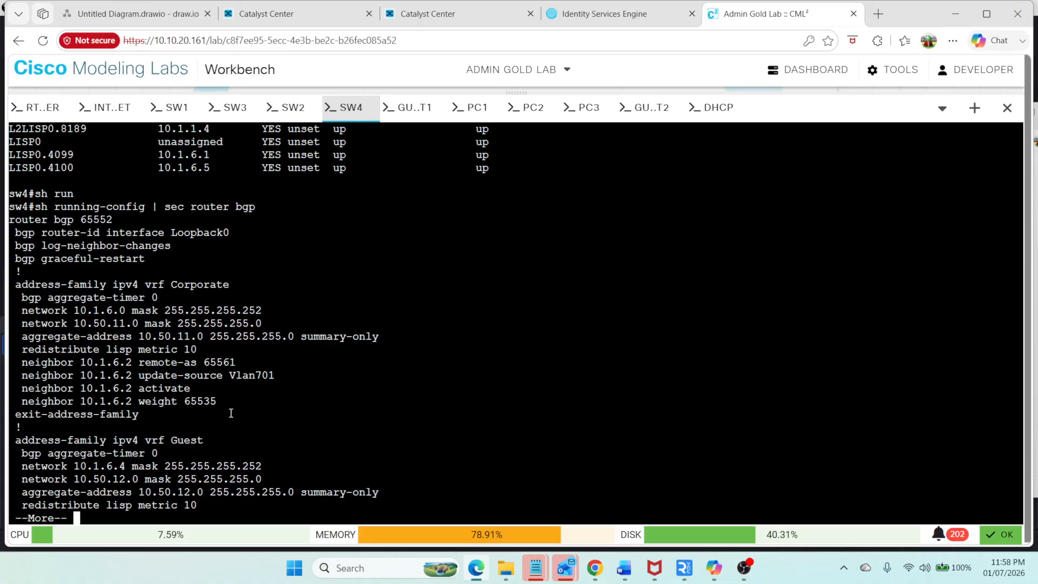
Step: Review the saved router bgp 65561 notes in Notepad and return to RTR-ROUTER
click(35, 107)
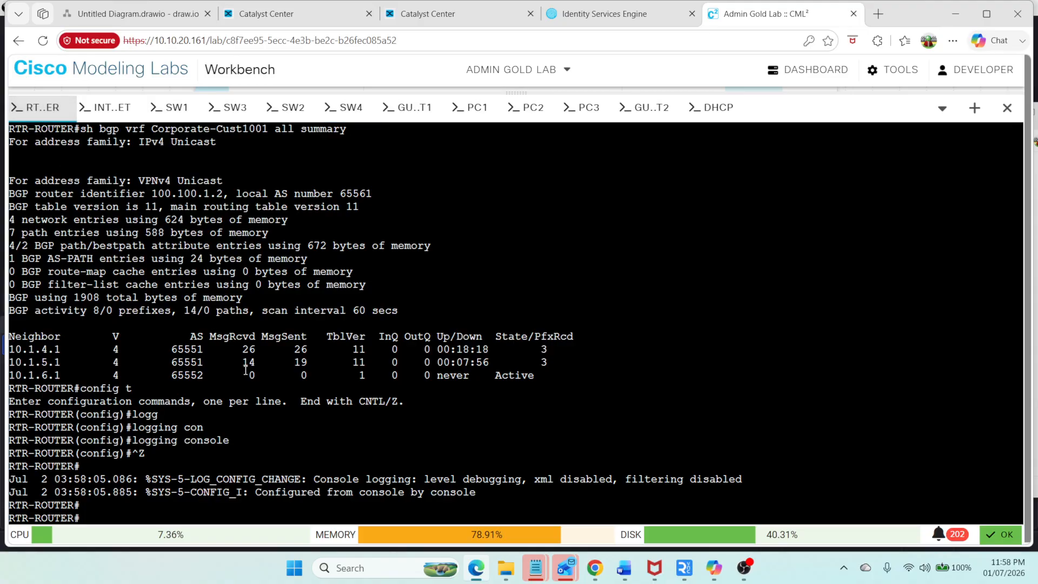
click(754, 497)
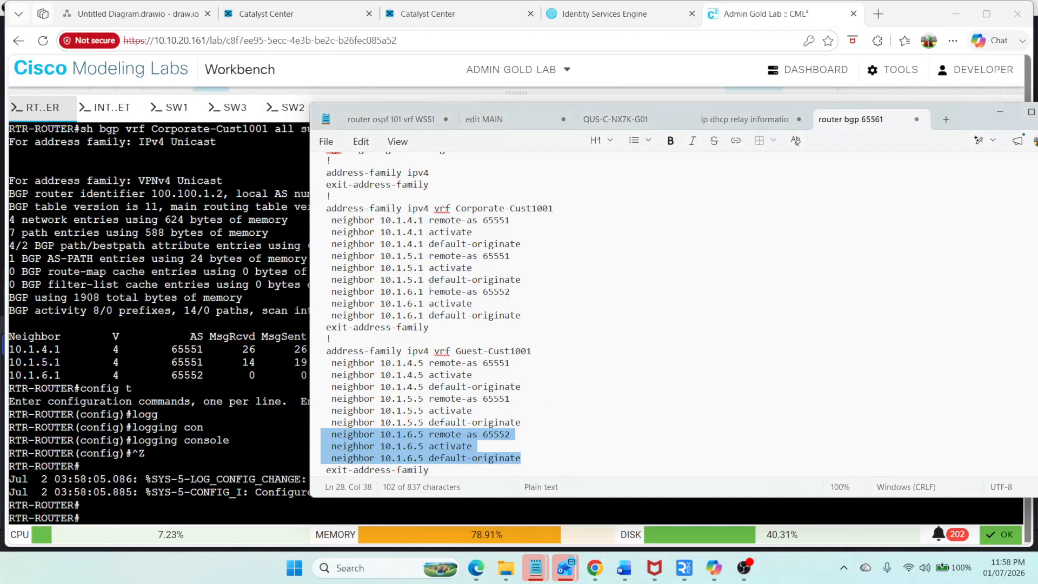
scroll(373, 244, up, 1)
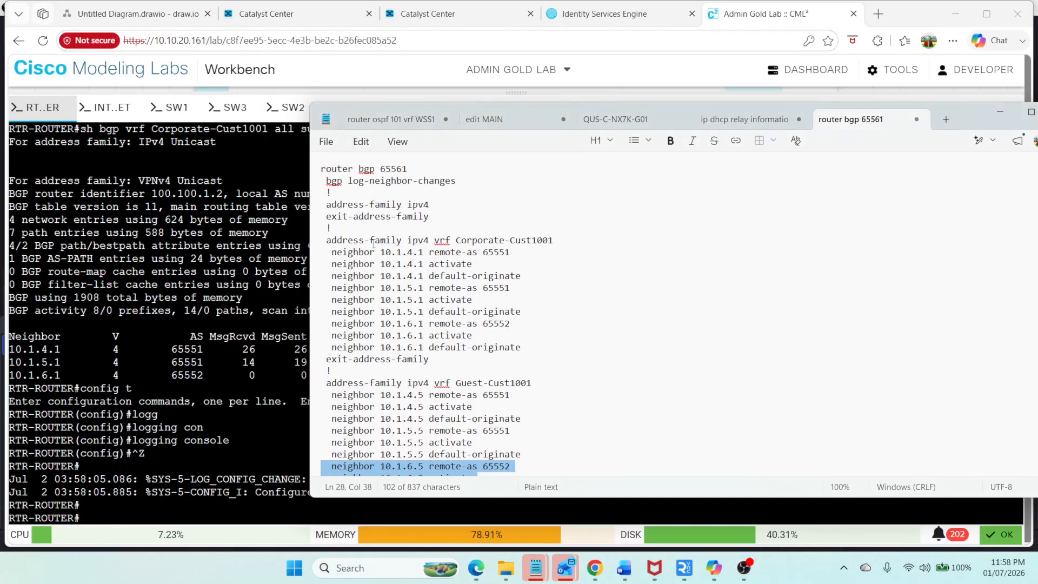
click(246, 393)
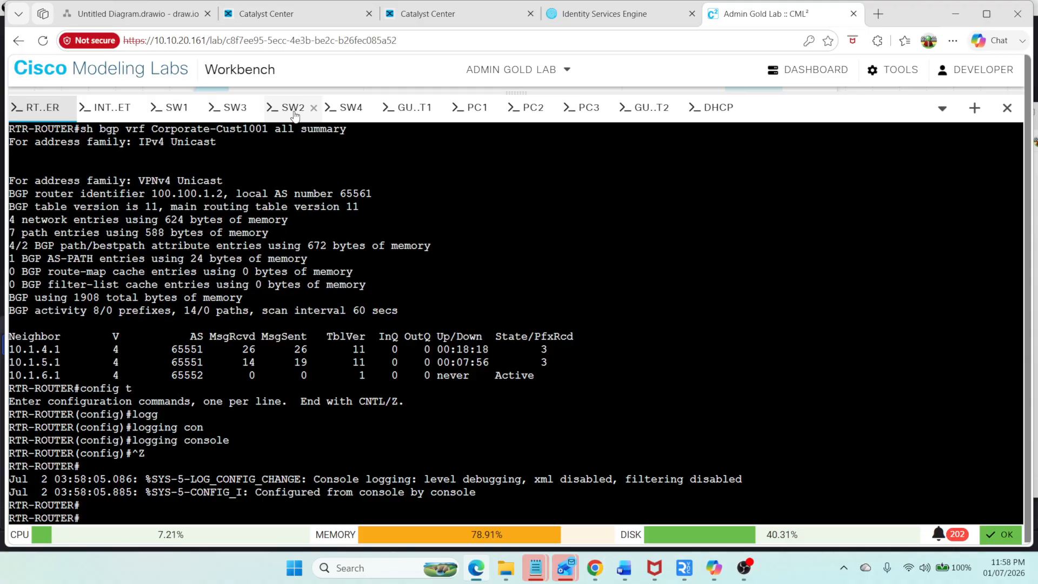
Step: On sw4, page through the rest of the BGP configuration
click(352, 108)
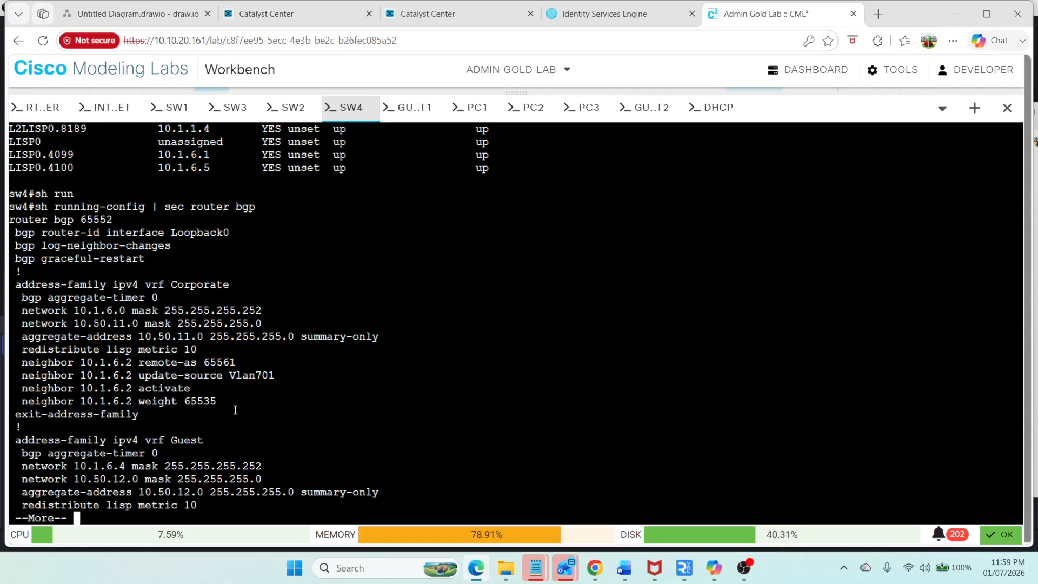
key(Return)
key(Return)
key(Return)
key(Return)
key(Return)
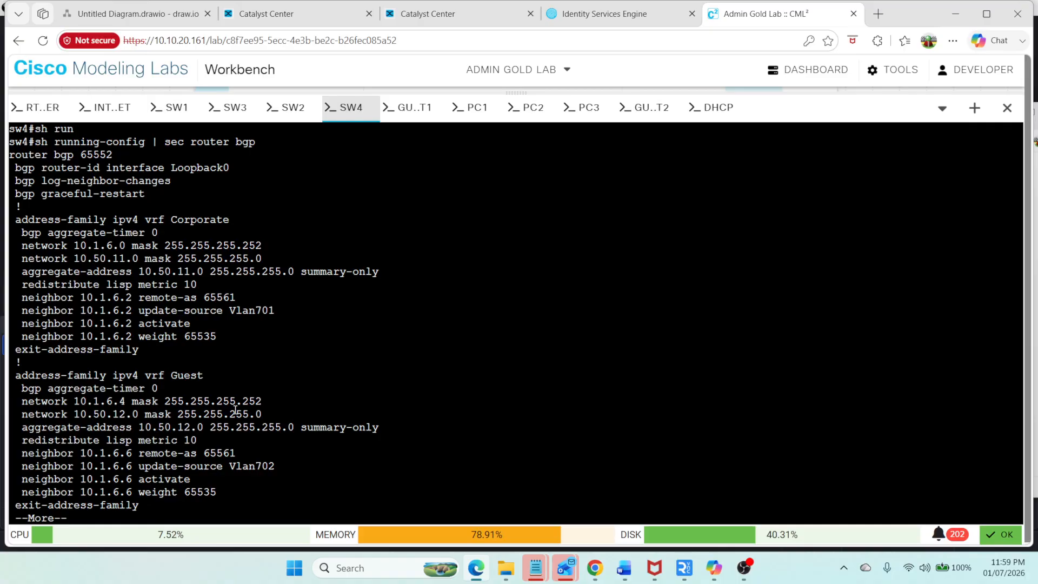
Step: Ping 10.1.6.6 within VRF Guest from sw4
text(qping vr)
key(Tab)
text(Guest )
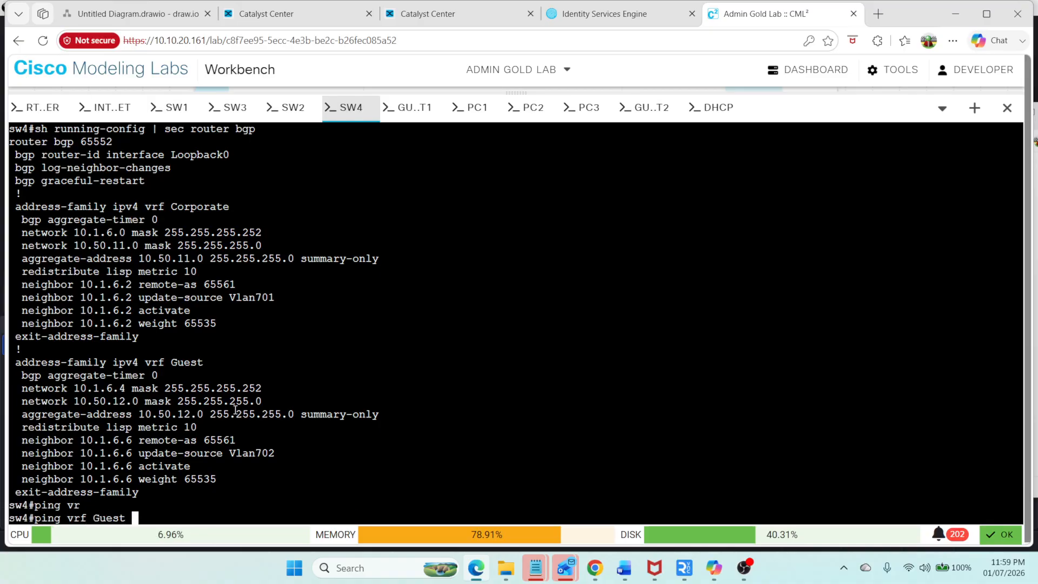
text(10.1.6.6)
key(Return)
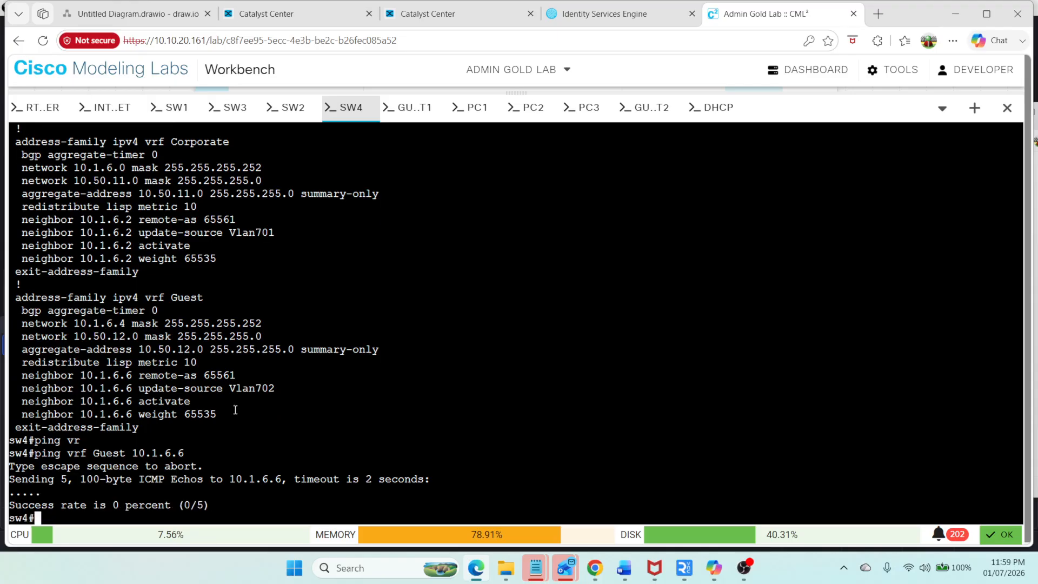
Step: Show sw4's trunk interfaces
text(sh int)
key(Tab)
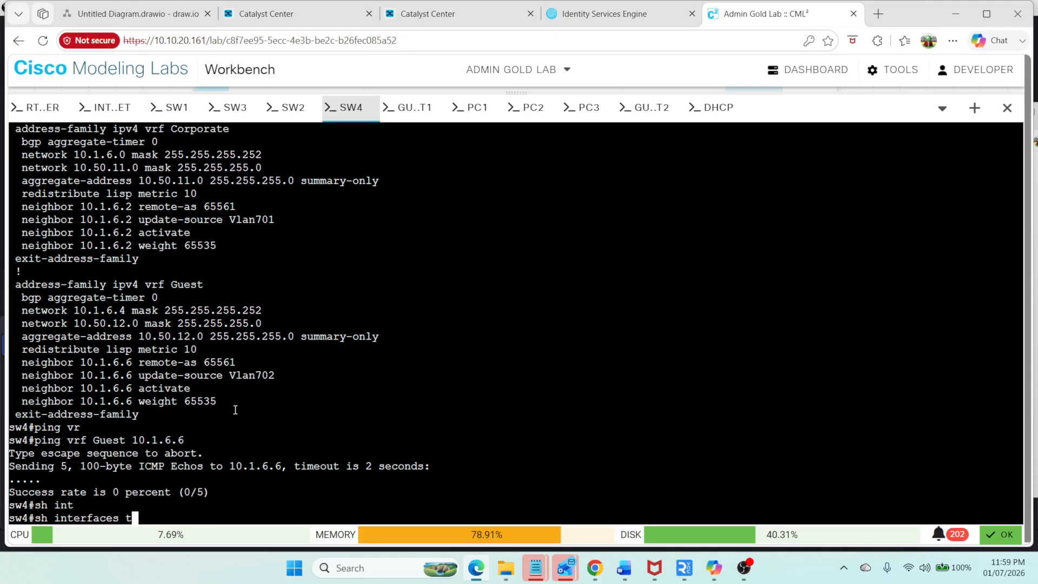
text(tru)
key(Tab)
key(Return)
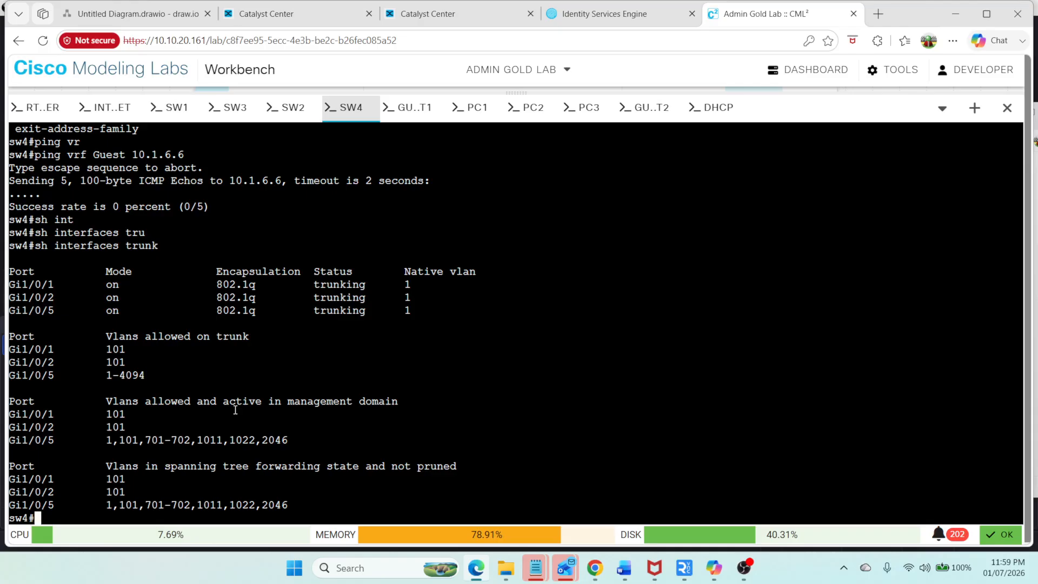
Step: Show the brief IP interface status on sw4 and page through it
key(Return)
key(Return)
key(Return)
key(Return)
key(Return)
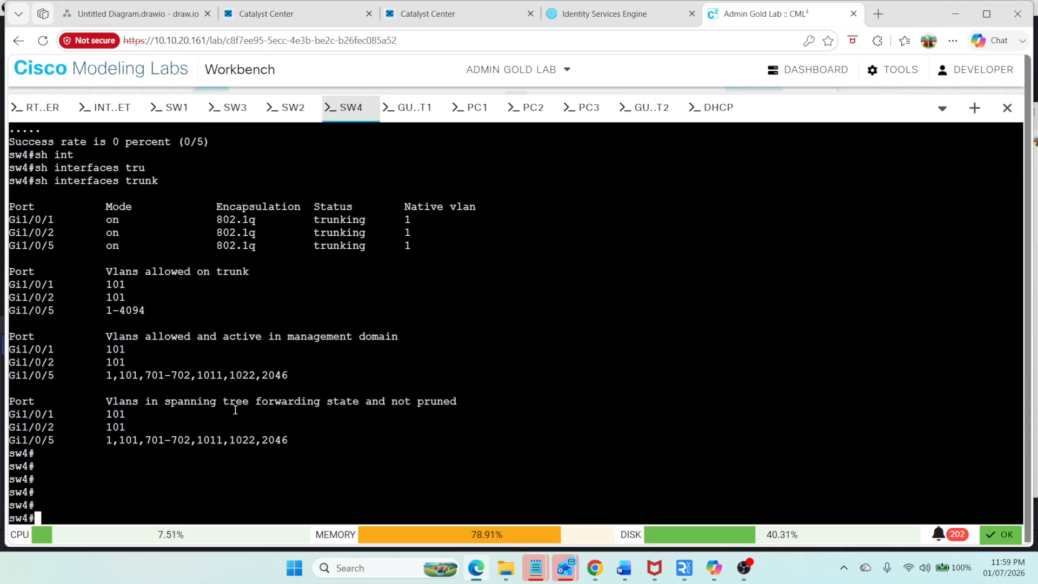
text(sh ip int br)
key(Return)
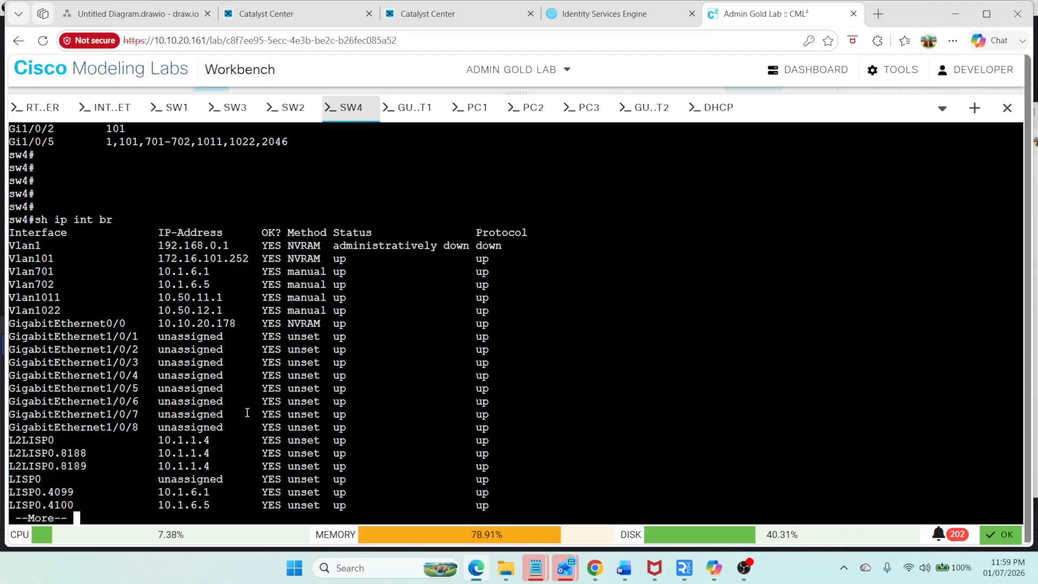
key(space)
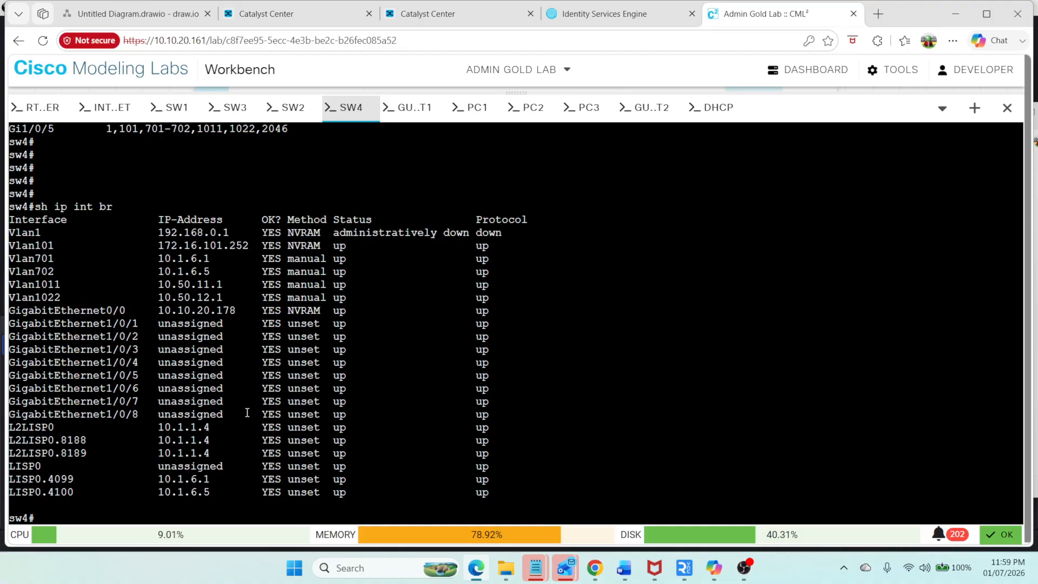
Step: Ping 10.1.6.5 within VRF Guest from sw4
key(Up)
key(Up)
key(Up)
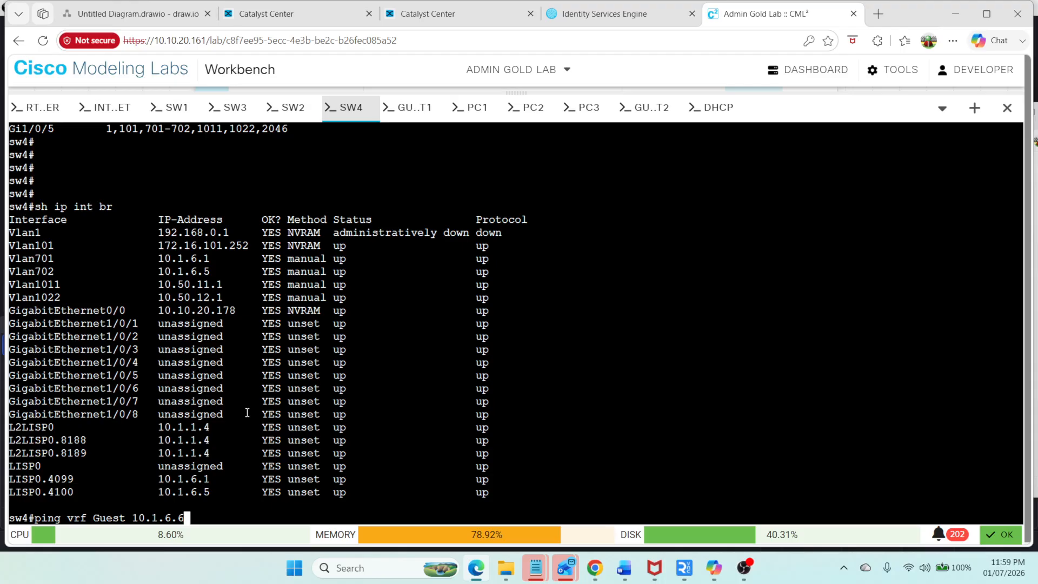
text(5)
key(Return)
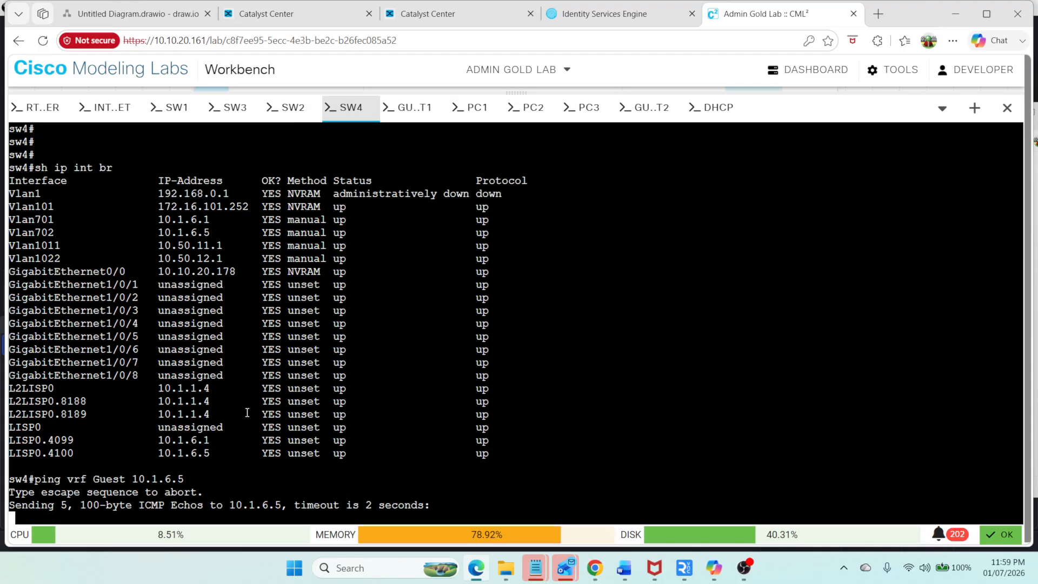
Step: Ping 10.1.6.1 within VRF Corporate from sw4
key(Up)
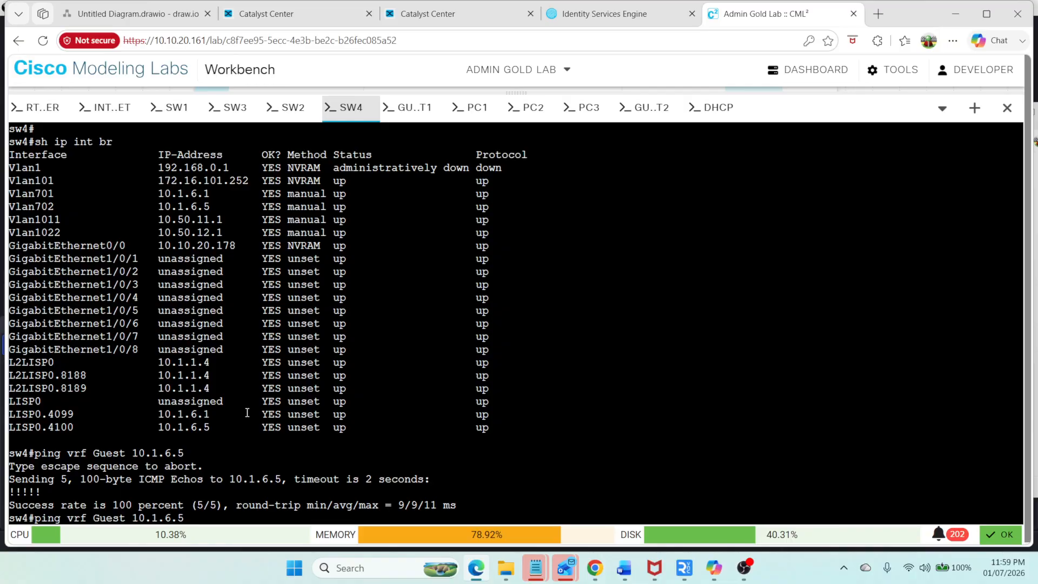
key(BackSpace)
text(1)
key(Left)
key(Left)
key(Left)
key(Left)
key(Left)
key(Left)
key(Left)
key(Left)
key(Left)
key(BackSpace)
key(BackSpace)
key(BackSpace)
key(BackSpace)
key(BackSpace)
text(Corpor)
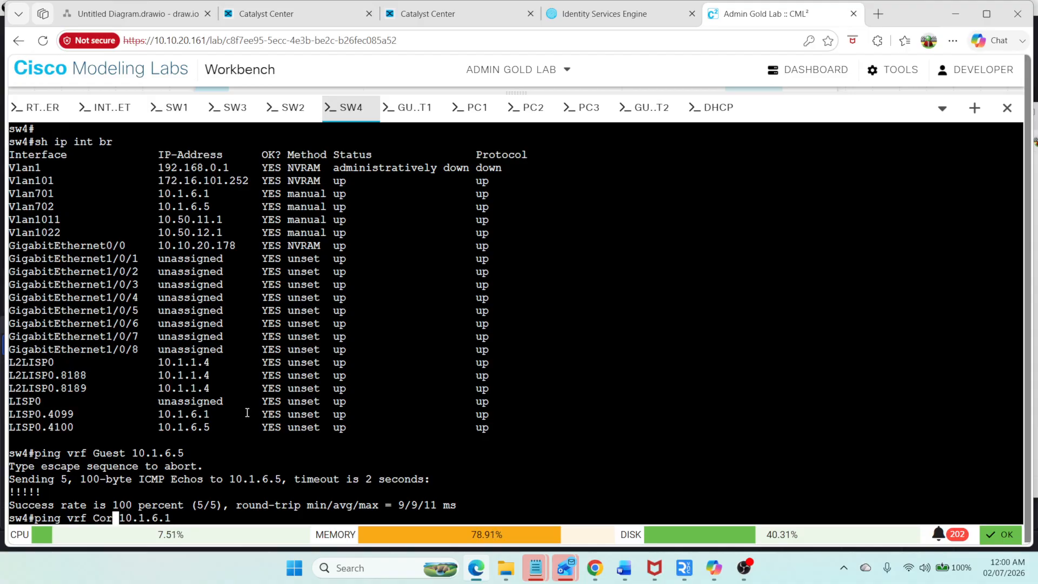
text(ate)
key(Return)
Step: Show sw4's CDP neighbors
text(s)
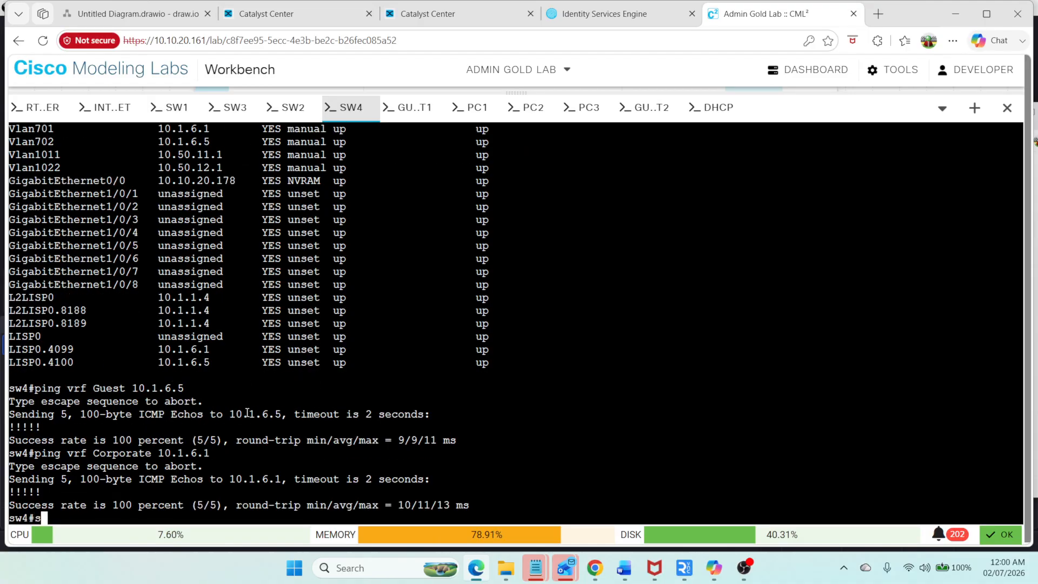
text(h cdp n)
key(Tab)
key(Return)
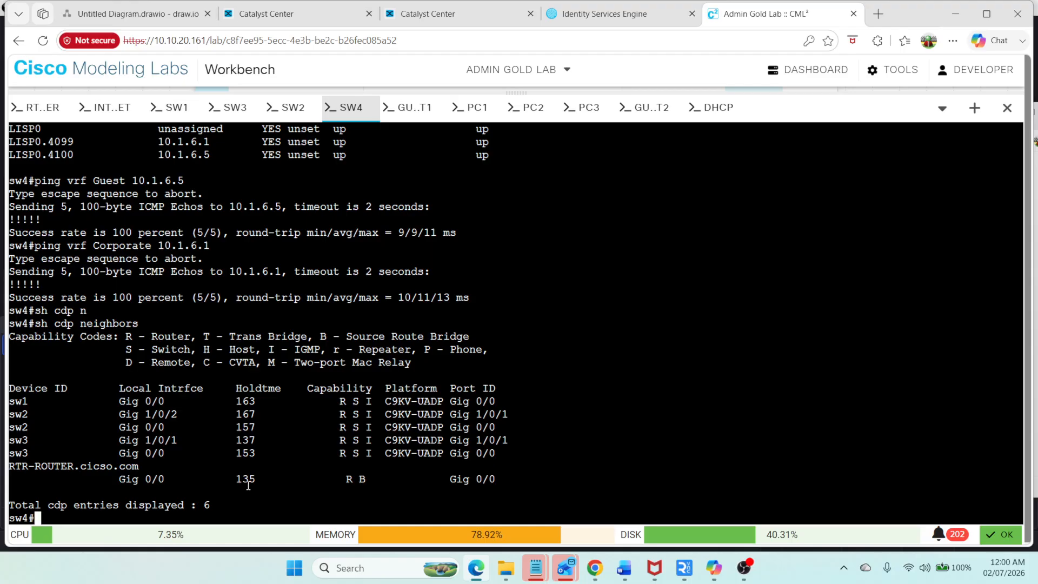
Step: Show CDP neighbors on sw4's GigabitEthernet 1/0/5, both in detail and in summary
key(Up)
text(gi)
key(Tab)
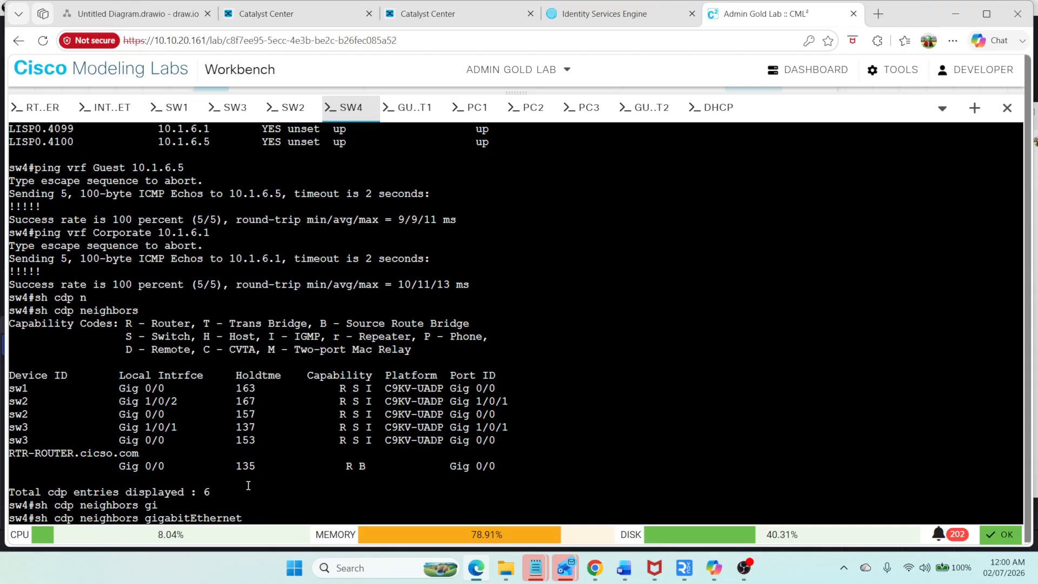
text(1)
text(/0/5 d)
text(e)
key(Tab)
key(Return)
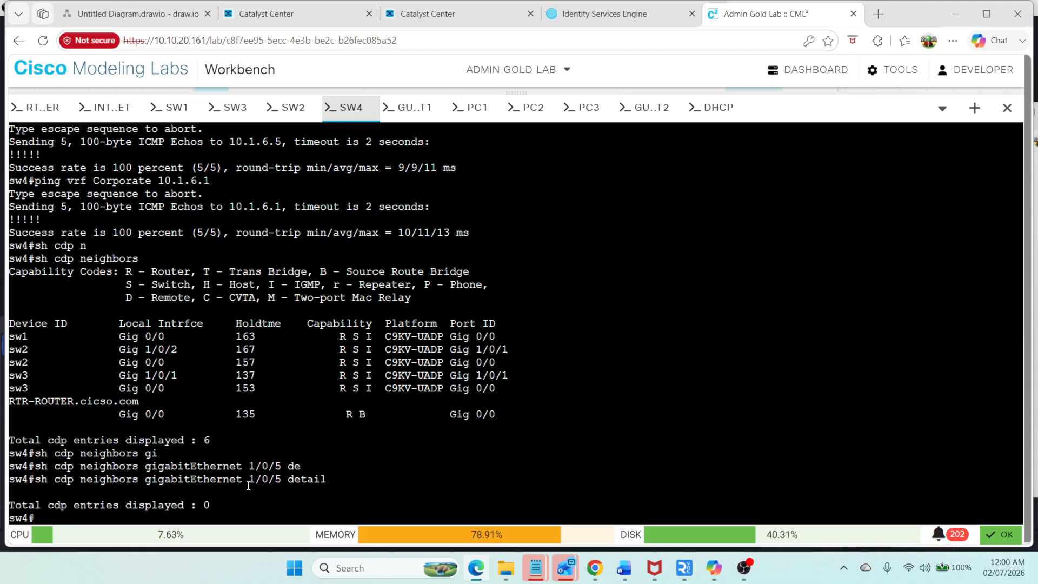
key(Up)
key(BackSpace)
key(BackSpace)
key(BackSpace)
key(BackSpace)
key(BackSpace)
key(BackSpace)
key(BackSpace)
key(Return)
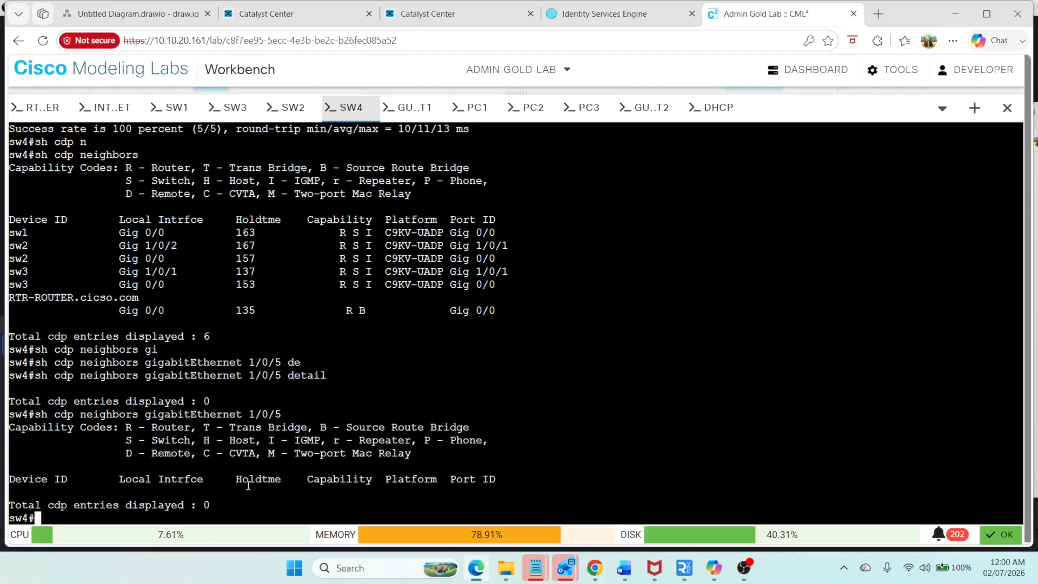
text(sh run)
key(Tab)
text(in)
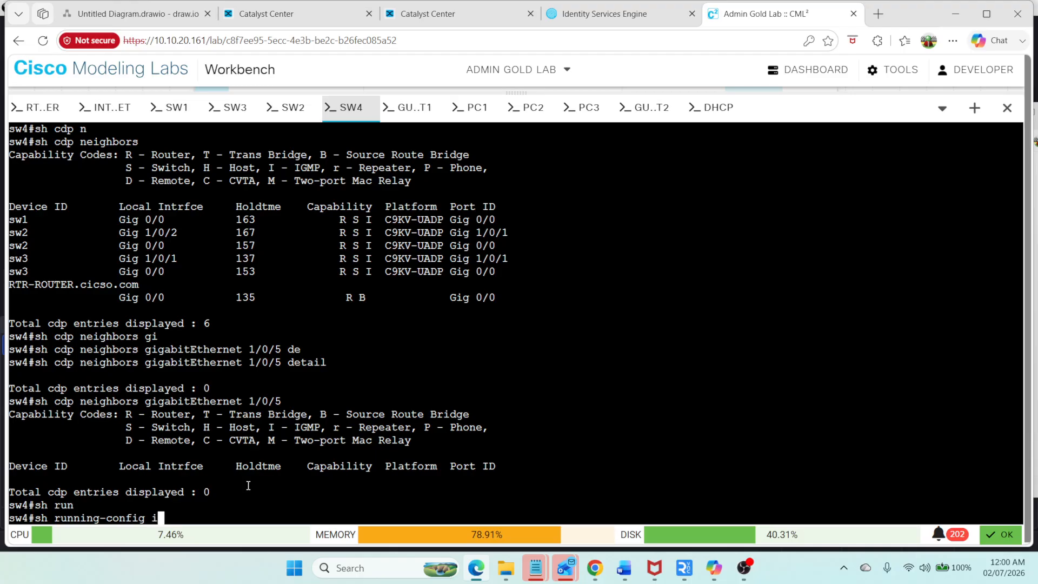
key(Tab)
text(g)
key(BackSpace)
key(BackSpace)
key(BackSpace)
key(BackSpace)
key(BackSpace)
key(BackSpace)
key(BackSpace)
key(BackSpace)
key(BackSpace)
key(BackSpace)
key(BackSpace)
key(BackSpace)
key(BackSpace)
key(BackSpace)
key(BackSpace)
key(BackSpace)
key(BackSpace)
key(BackSpace)
key(BackSpace)
key(BackSpace)
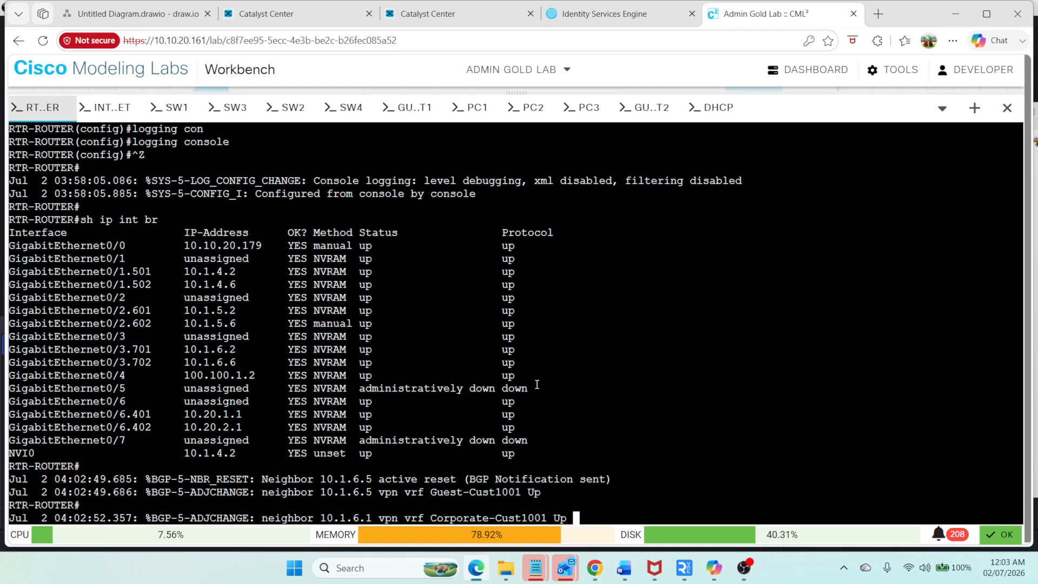
Step: Show the brief IP interface status on RTR-ROUTER
key(Return)
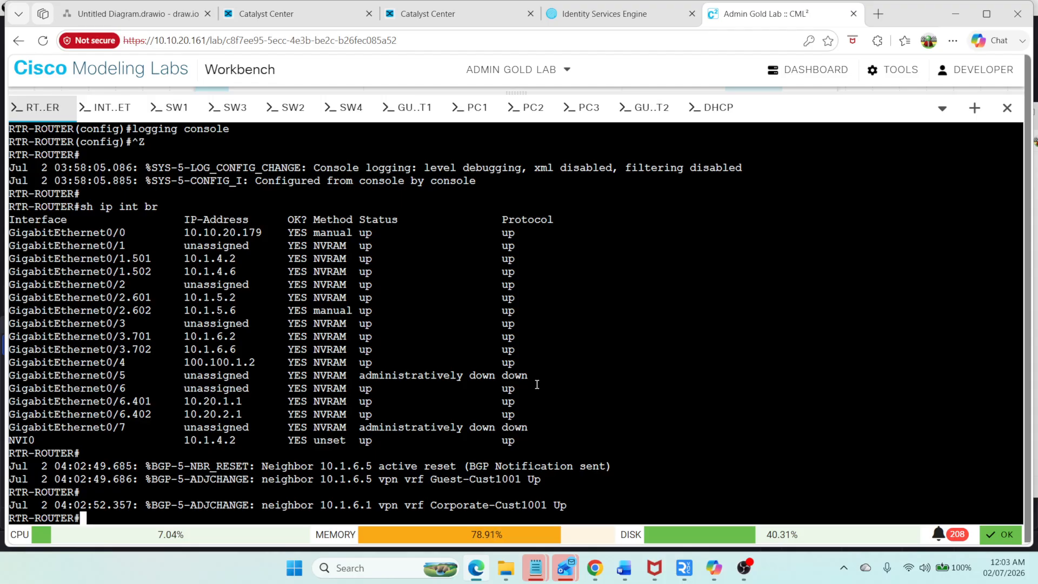
key(Up)
key(Up)
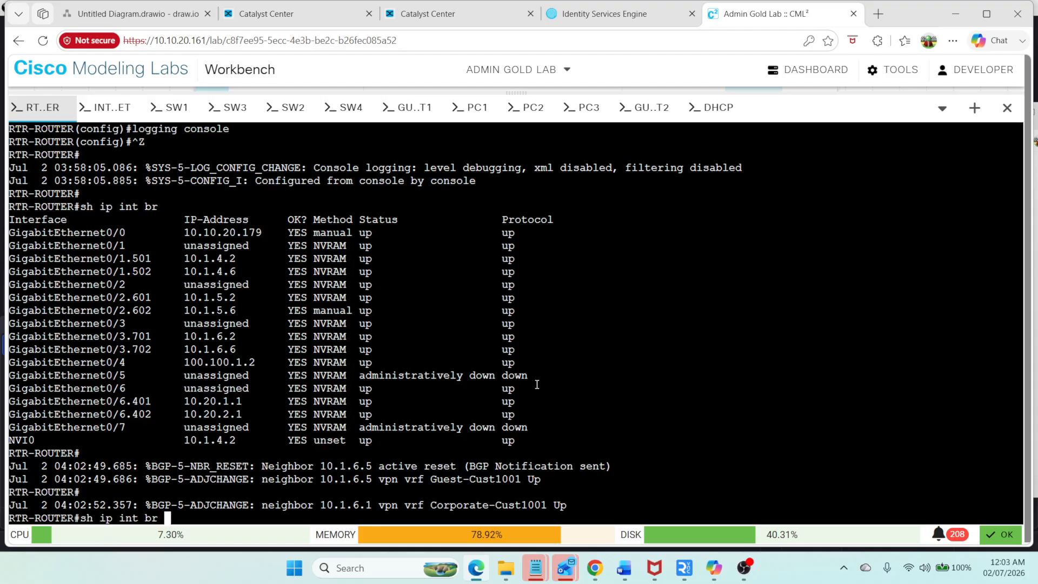
key(Down)
key(Return)
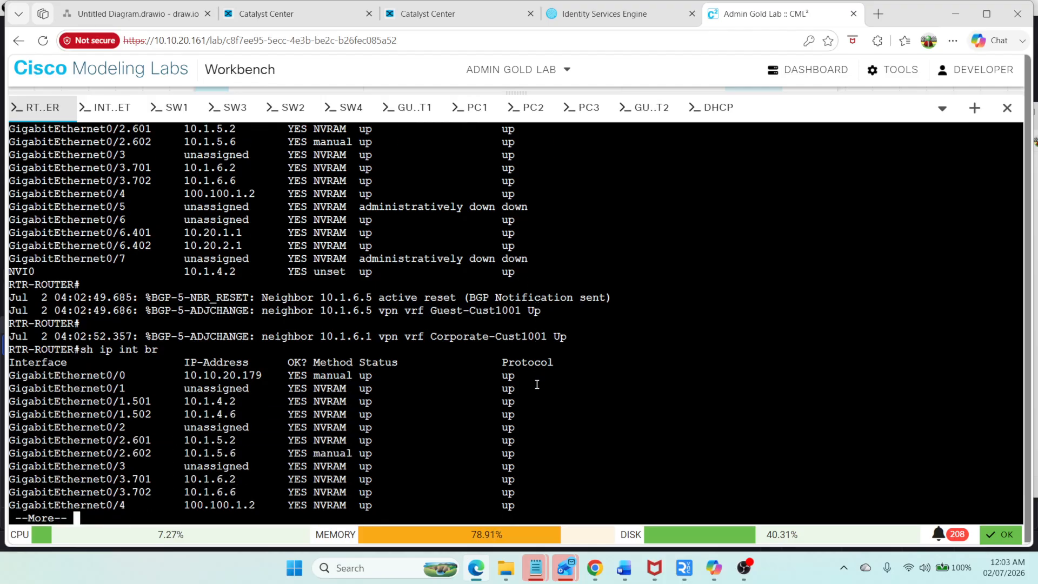
Step: Show the BGP summary for all address families in VRF Corporate-Cust1001 on RTR-ROUTER
key(Up)
key(Up)
key(Up)
key(Up)
key(Up)
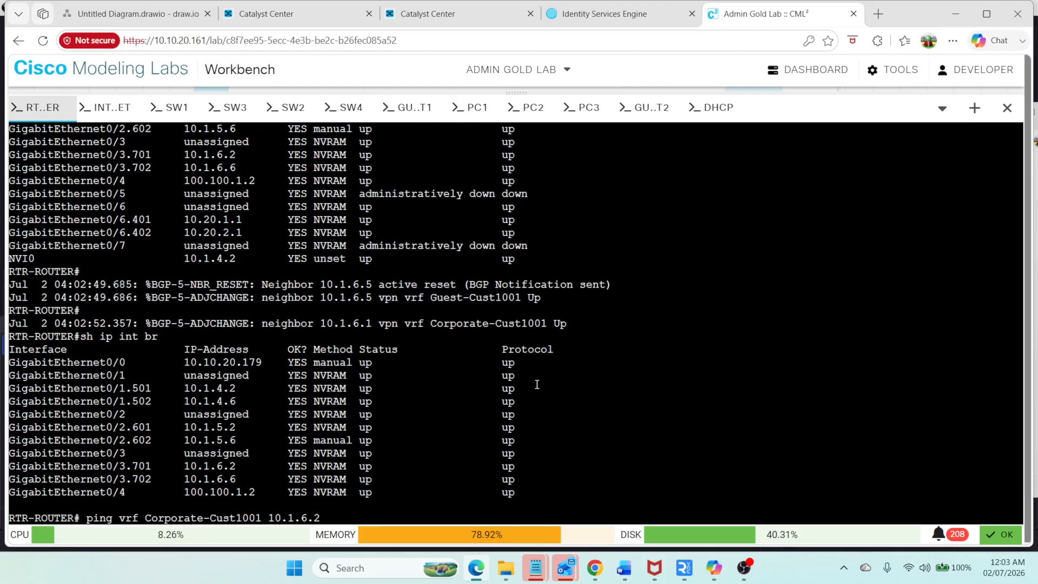
key(Up)
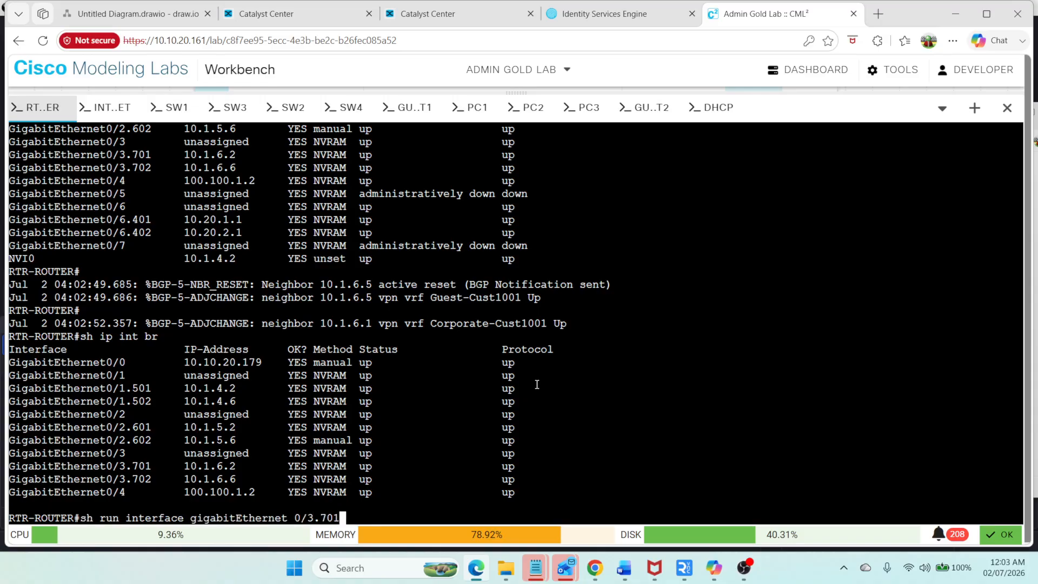
key(Down)
key(Down)
key(Up)
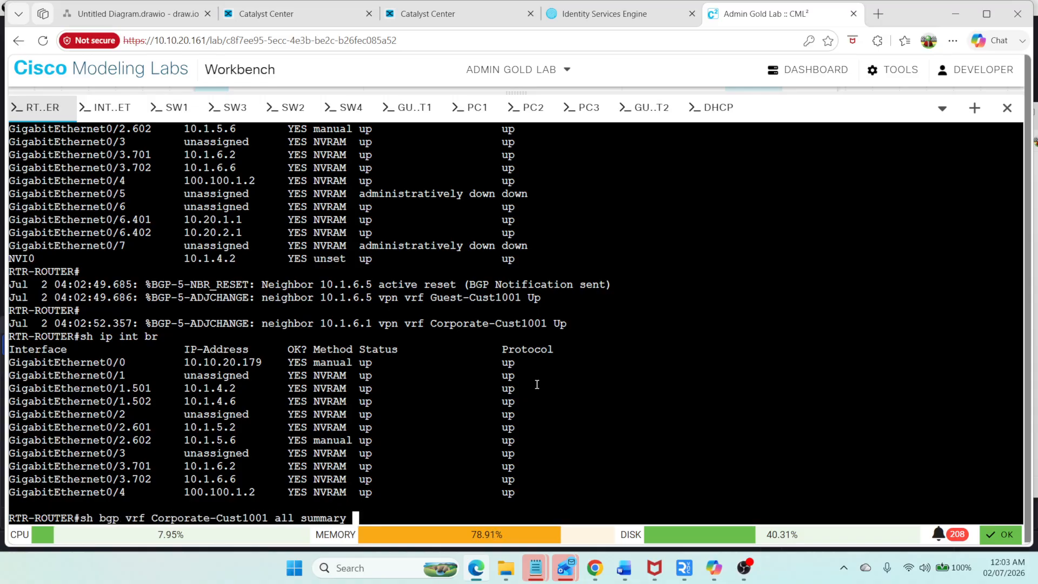
key(Return)
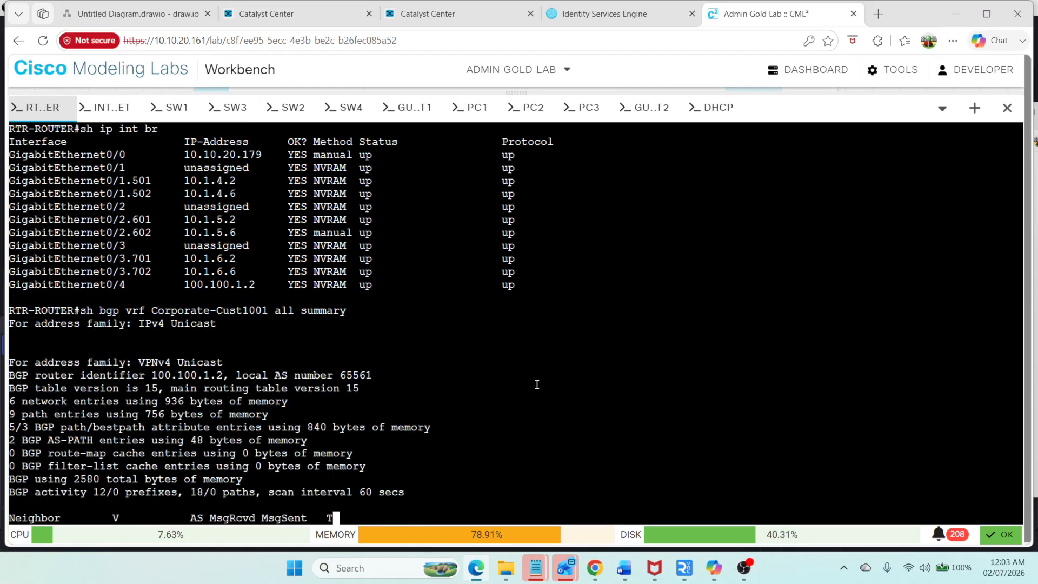
Step: Show the BGP summary for all address families in VRF Guest-Cust1001
key(Up)
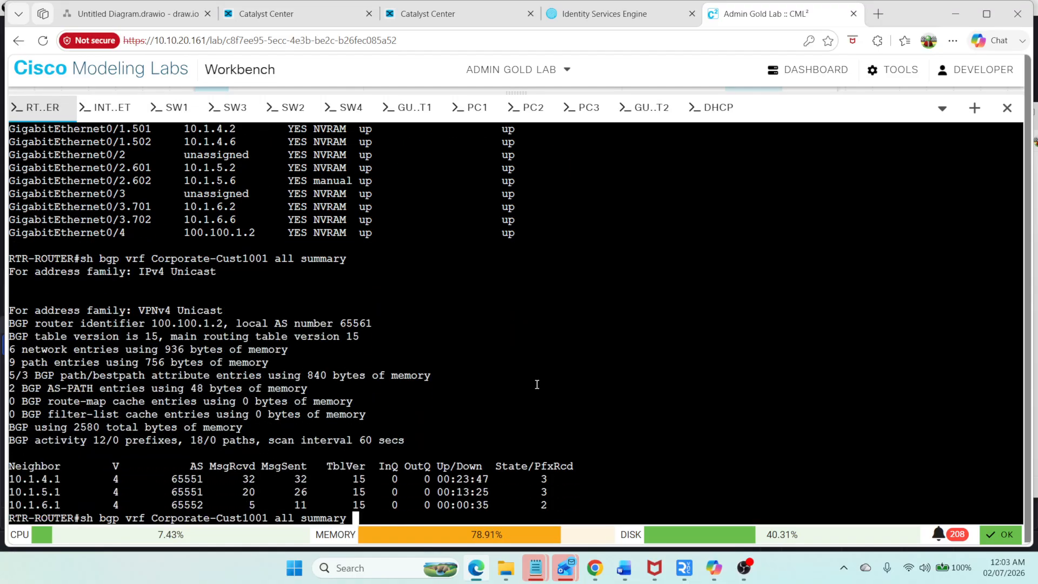
key(Left)
key(Left)
key(Left)
key(Left)
key(Left)
key(Left)
key(Left)
key(Left)
key(Left)
key(Left)
key(Left)
key(Left)
key(Left)
key(Left)
key(Left)
key(Left)
key(Left)
key(Left)
key(Left)
key(Left)
key(BackSpace)
key(BackSpace)
key(BackSpace)
key(BackSpace)
key(BackSpace)
key(BackSpace)
key(BackSpace)
key(BackSpace)
key(BackSpace)
text(Guest)
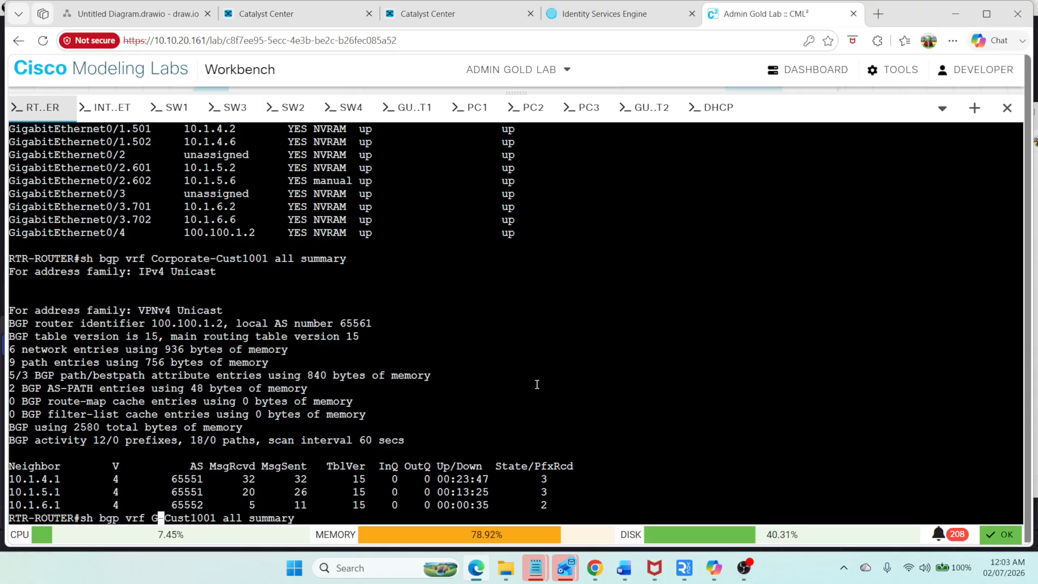
key(Return)
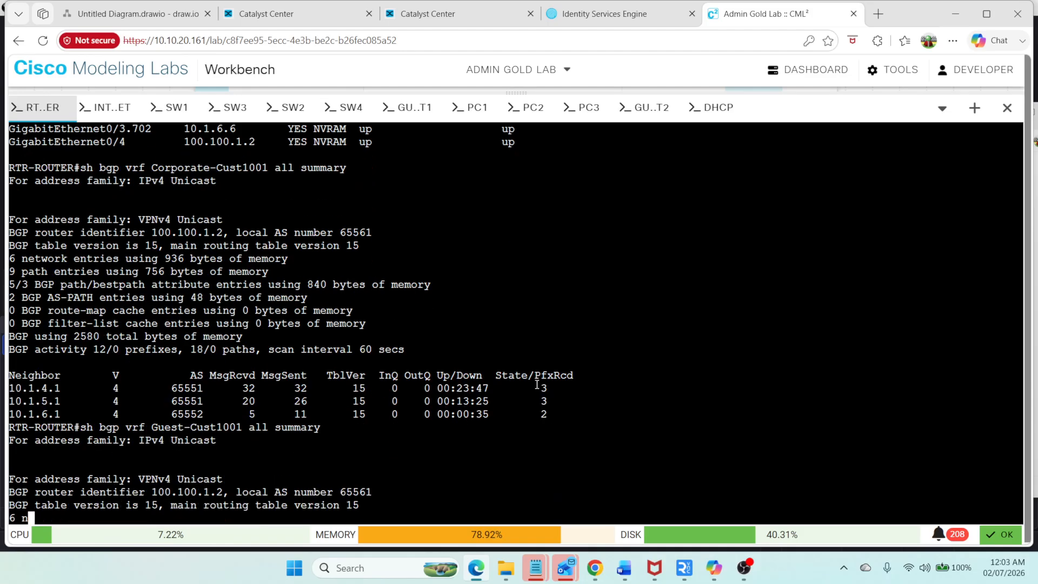
Step: Show the routing table of VRF Corporate-Cust1001 on RTR-ROUTER, copying the VRF name from earlier output
text(sh ip rou)
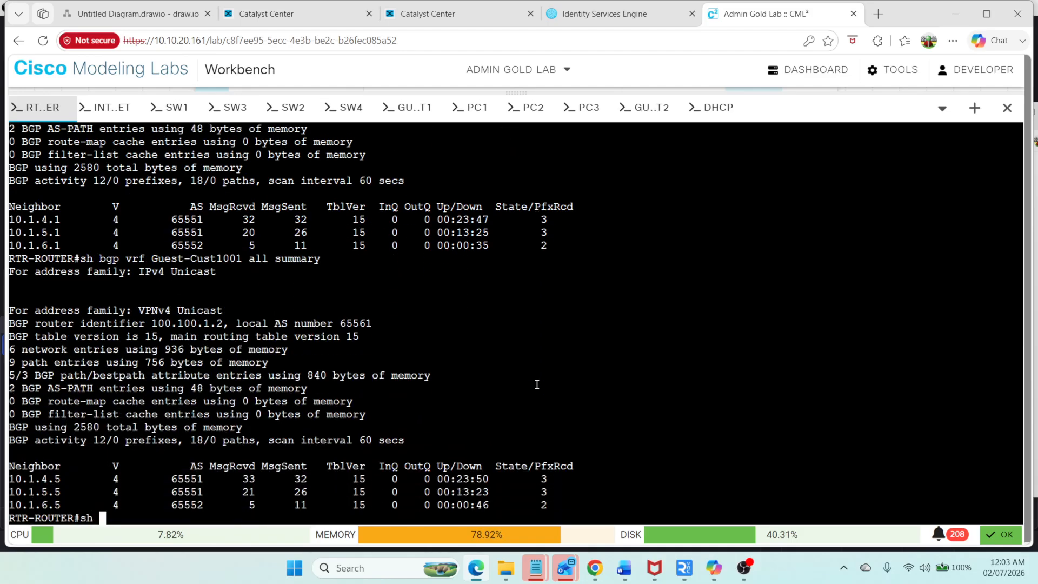
key(Tab)
text(vr)
key(Tab)
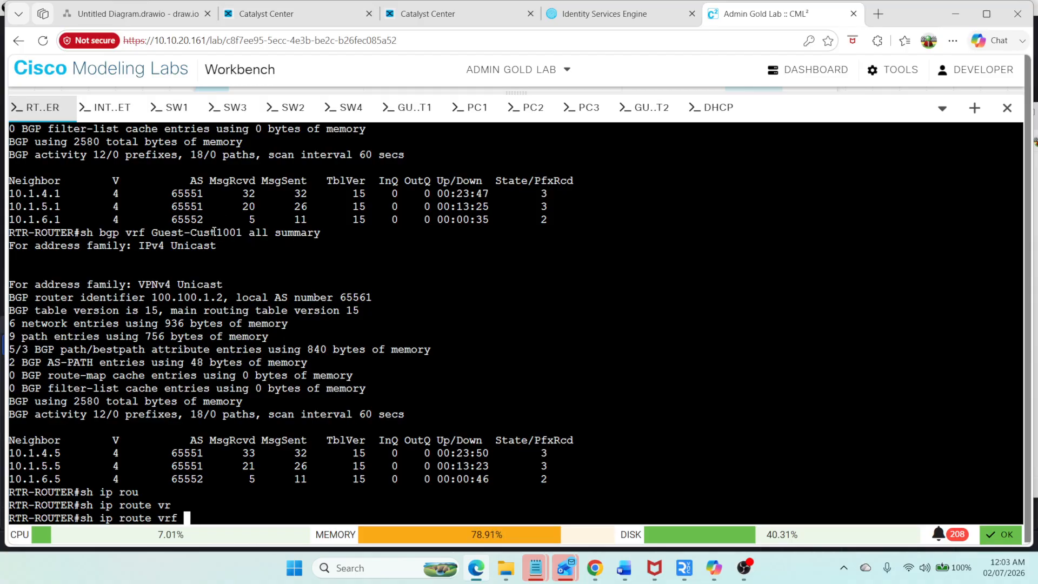
scroll(216, 243, up, 4)
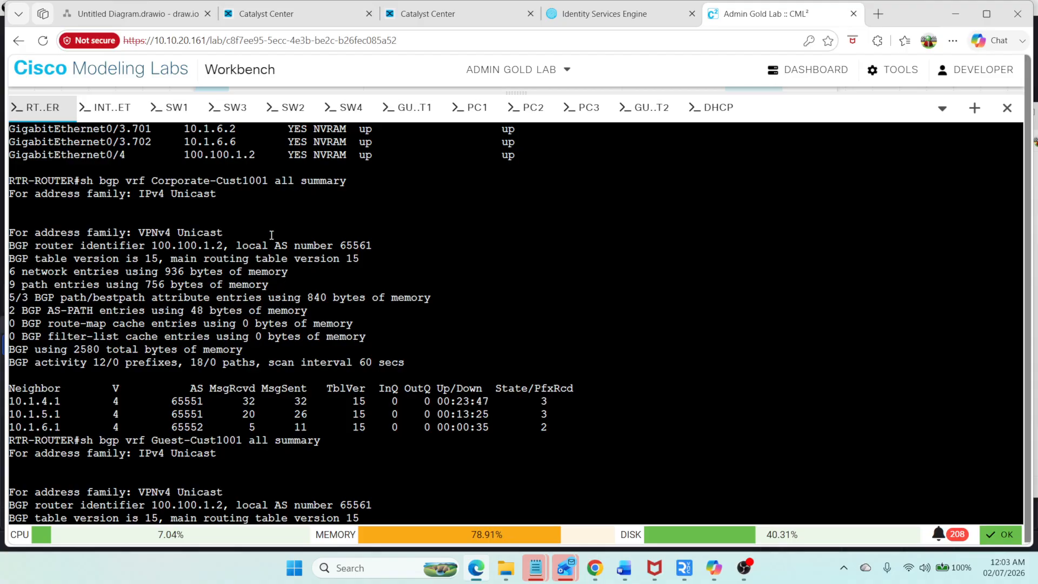
double_click(240, 176)
right_click(240, 176)
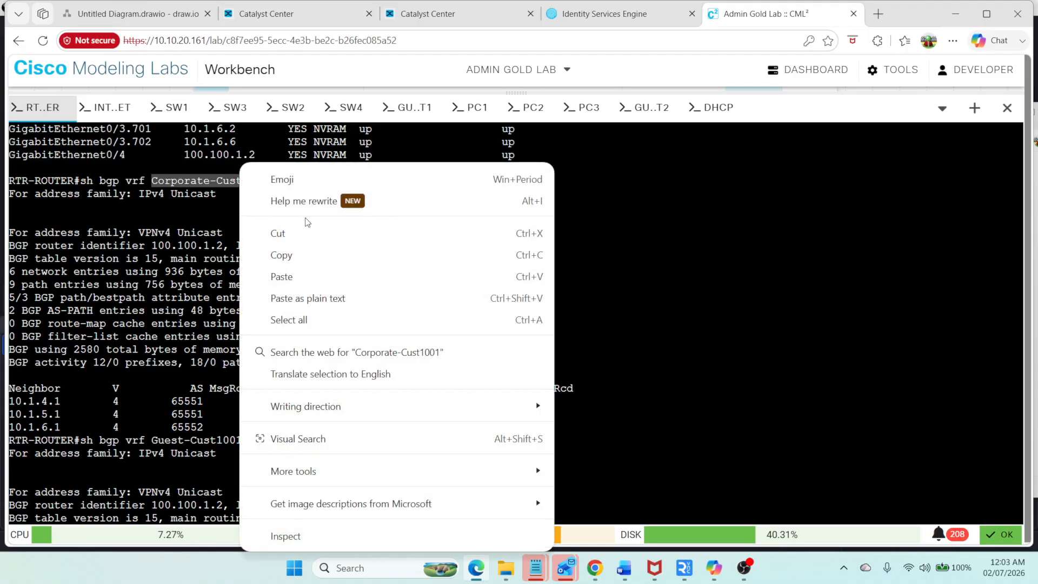
click(319, 258)
right_click(663, 241)
click(747, 273)
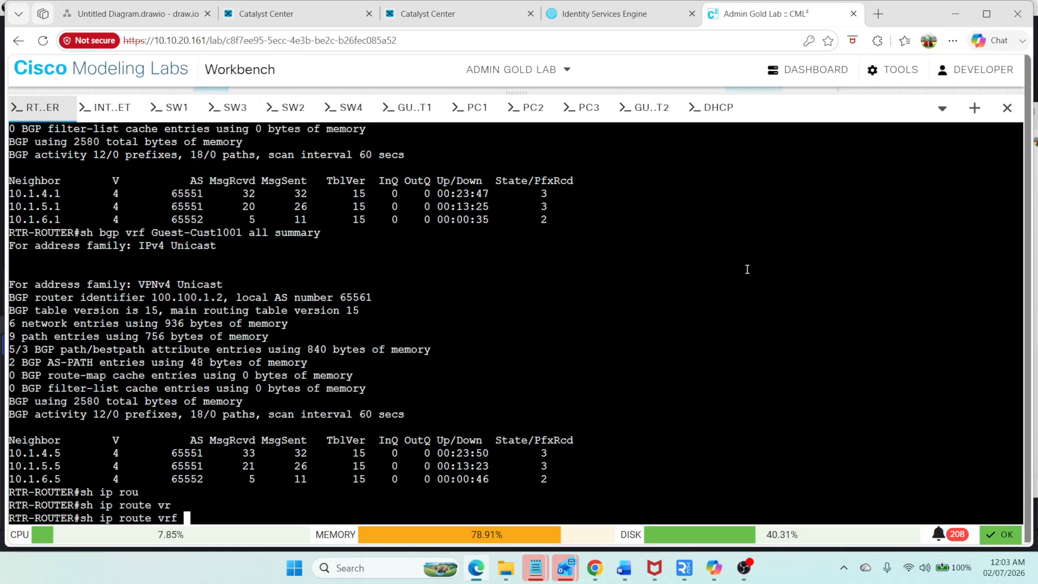
key(Return)
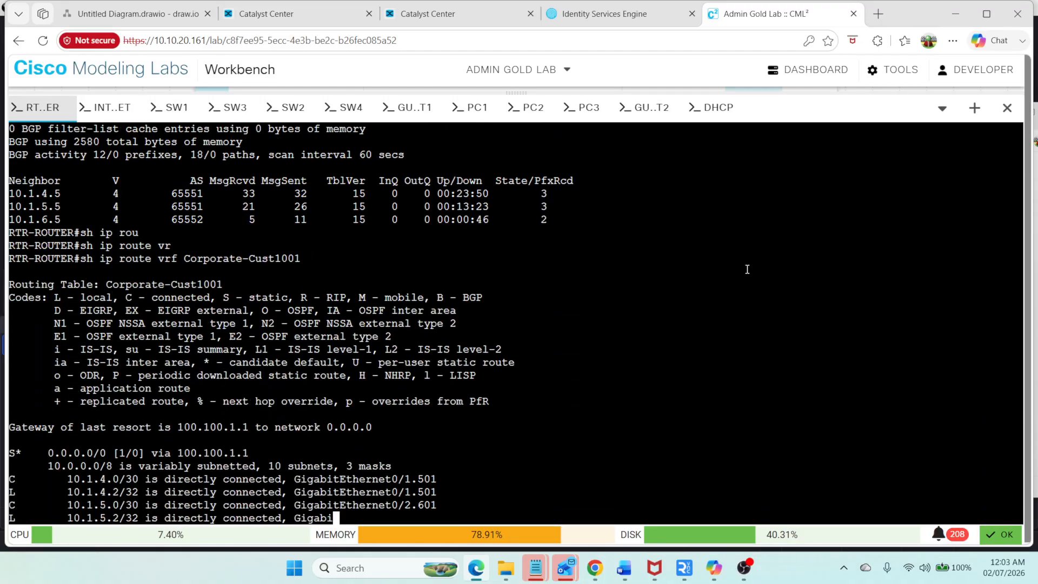
key(alt)
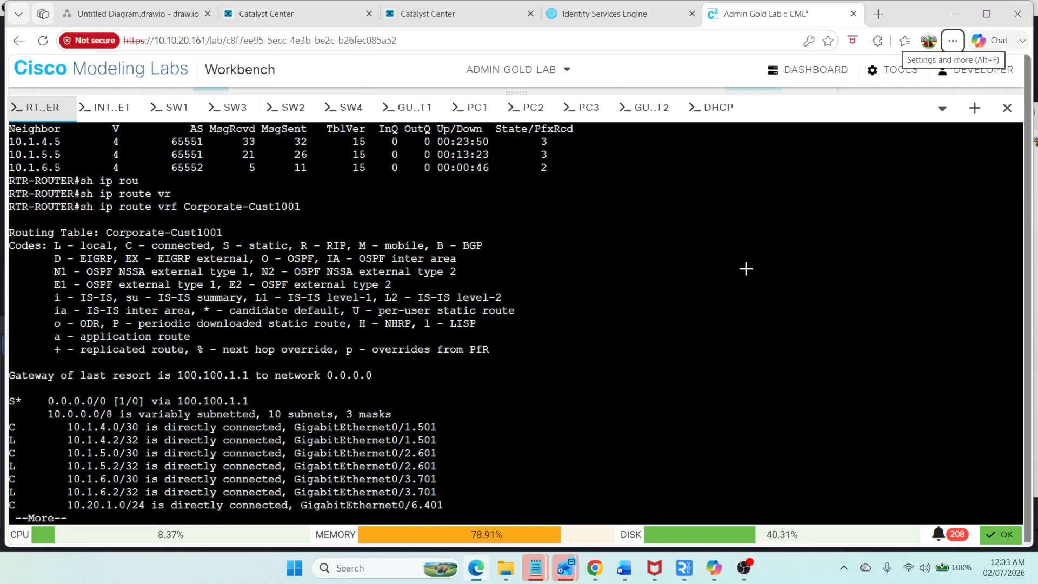
key(ctrl+t)
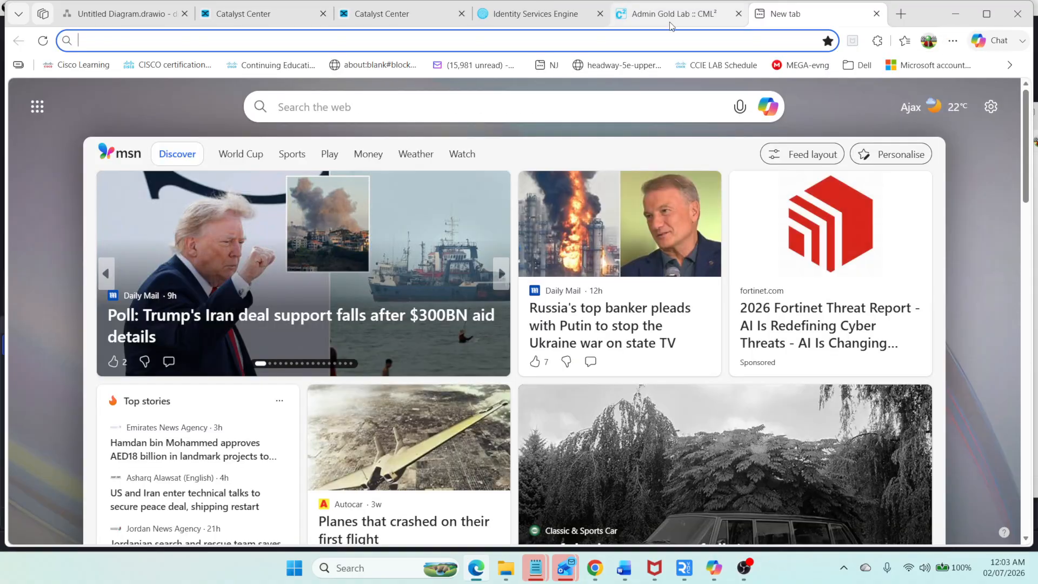
click(877, 14)
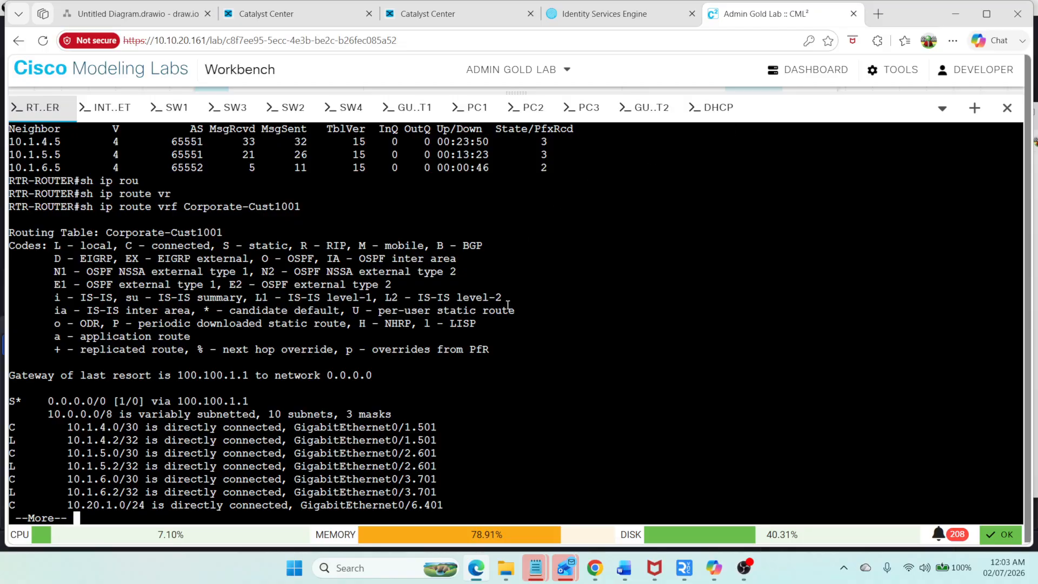
Step: Page to the end of the Corporate-Cust1001 routing table and highlight the two BGP-learned routes
key(Return)
key(Return)
key(Return)
key(Return)
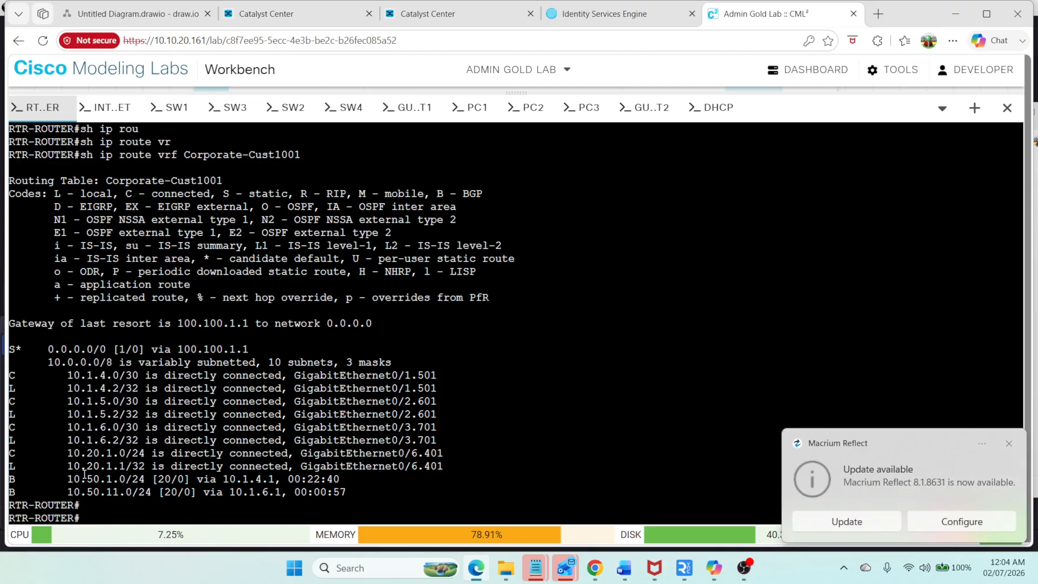
drag(68, 476, 355, 490)
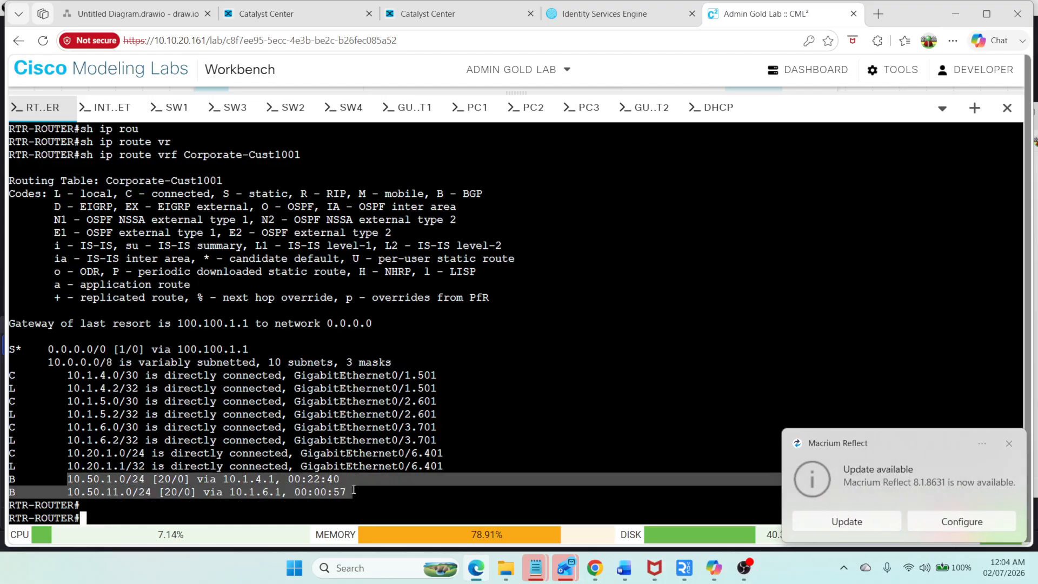
Step: Display PC1's interface addresses with ip a
click(1008, 440)
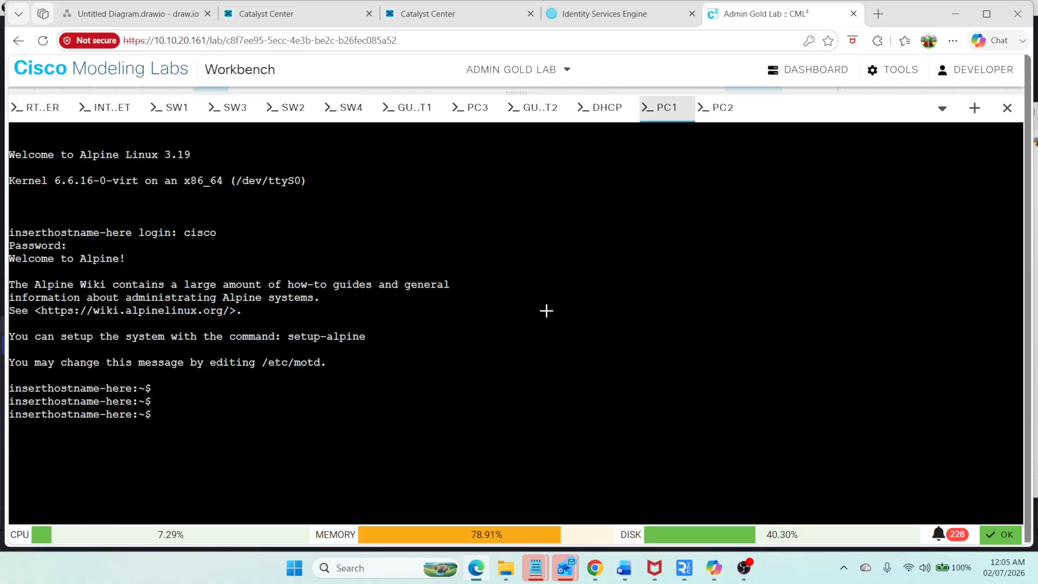
text(9)
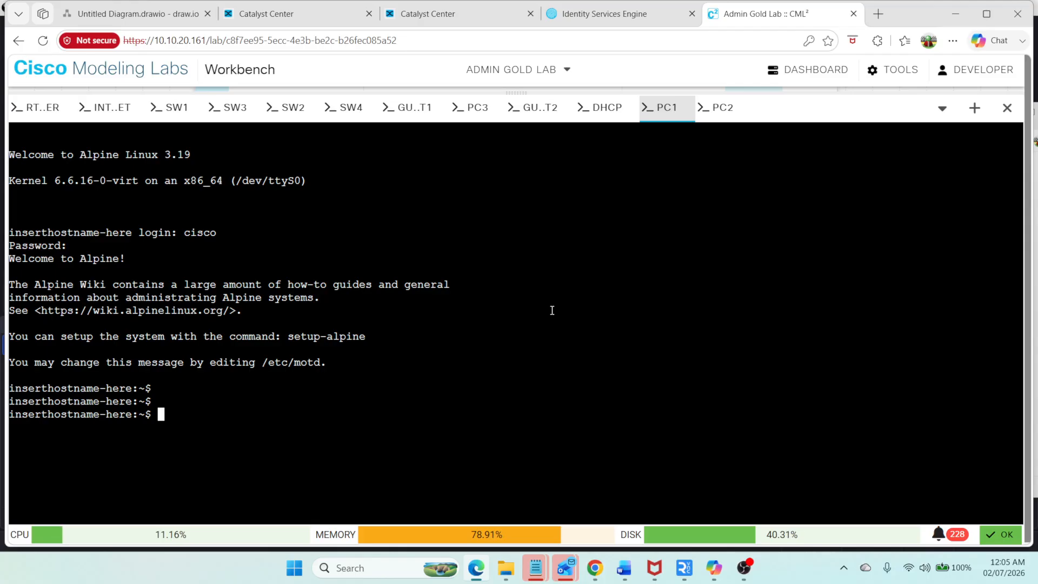
text(s)
text(p a)
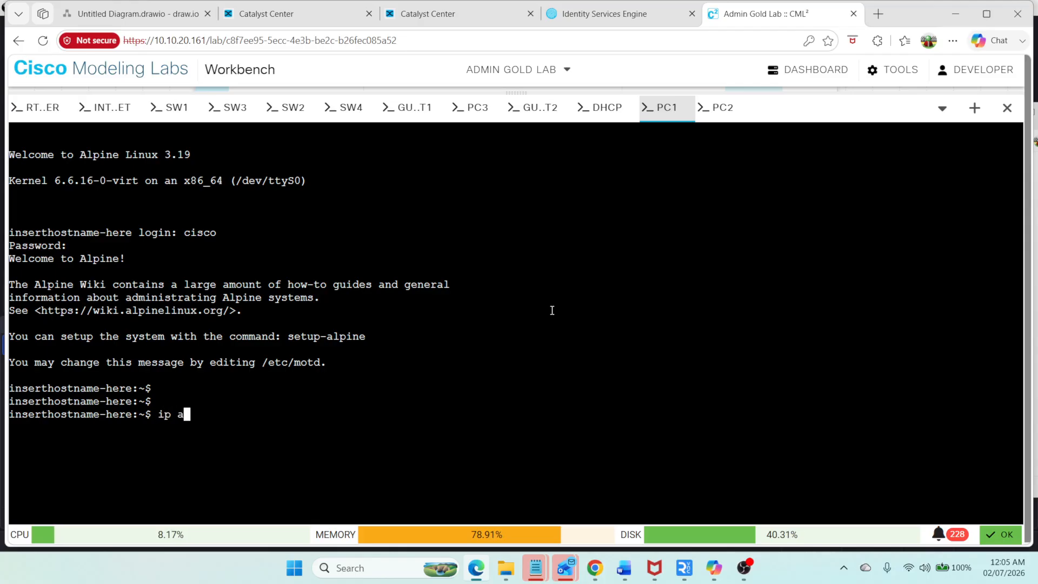
key(Return)
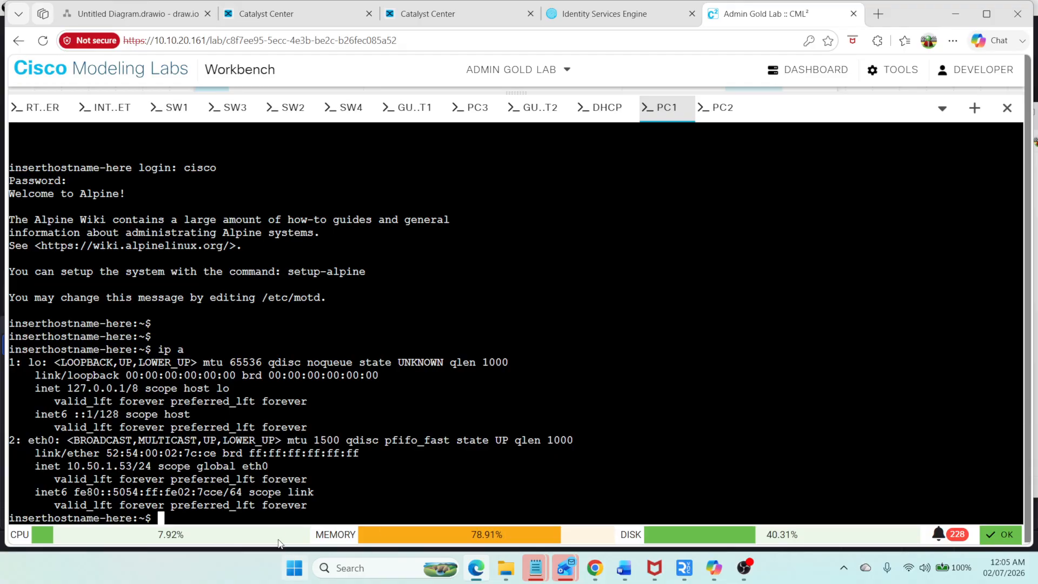
Step: Log into PC2's console as cisco with its password and display its interface addresses with ip a
click(719, 110)
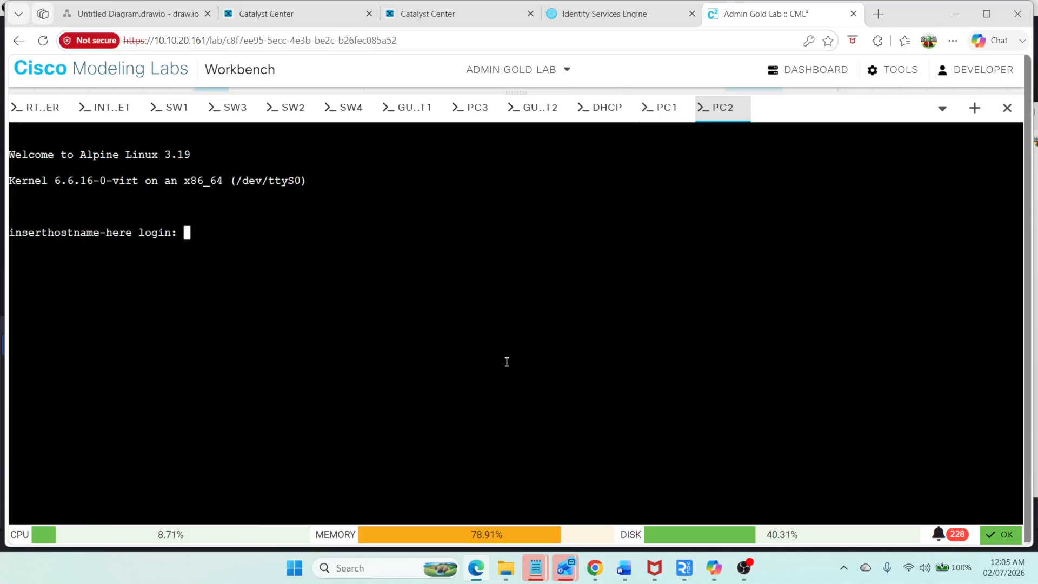
text(cisco)
key(BackSpace)
key(BackSpace)
key(BackSpace)
key(BackSpace)
text(isco)
key(Return)
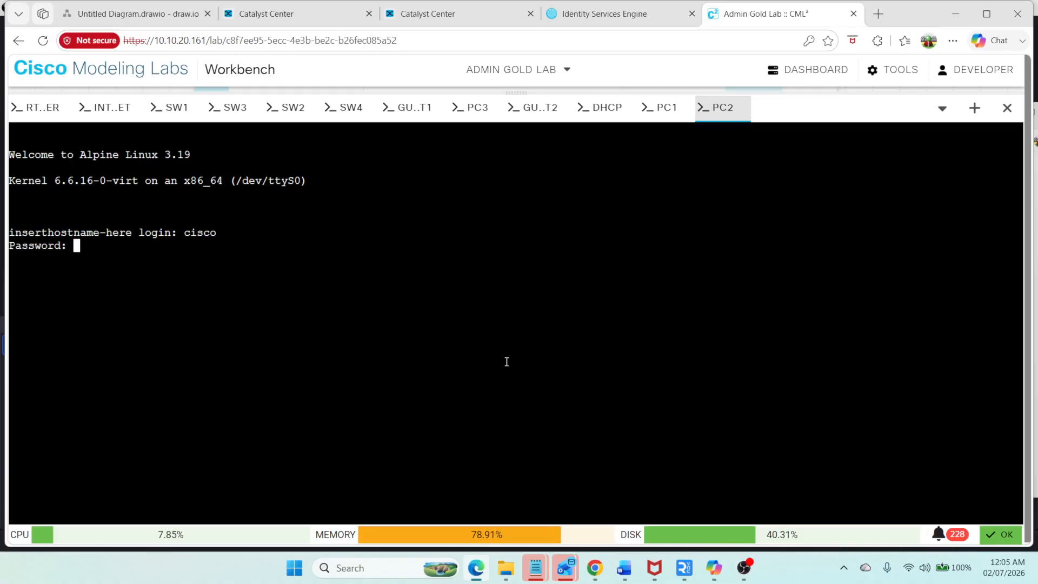
key(Return)
text(ip a)
key(Return)
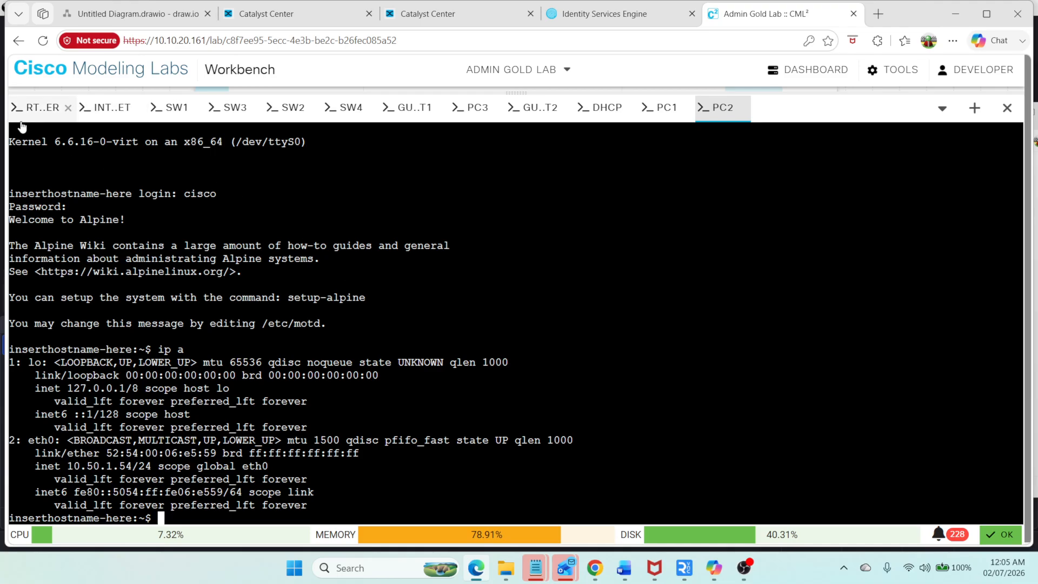
Step: On the DHCP router, enter privileged mode and show the DHCP bindings
click(602, 107)
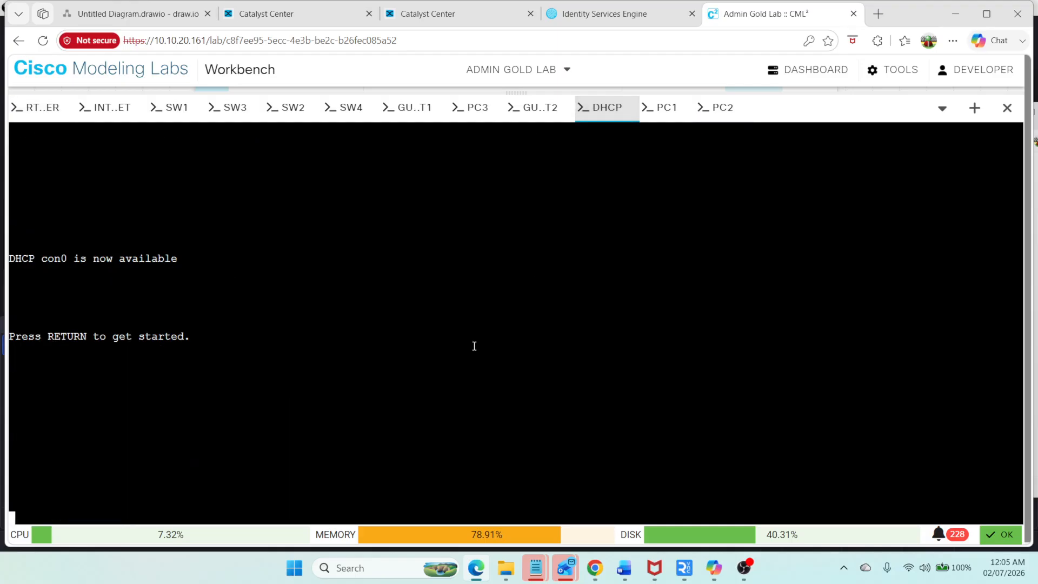
key(Return)
key(Return)
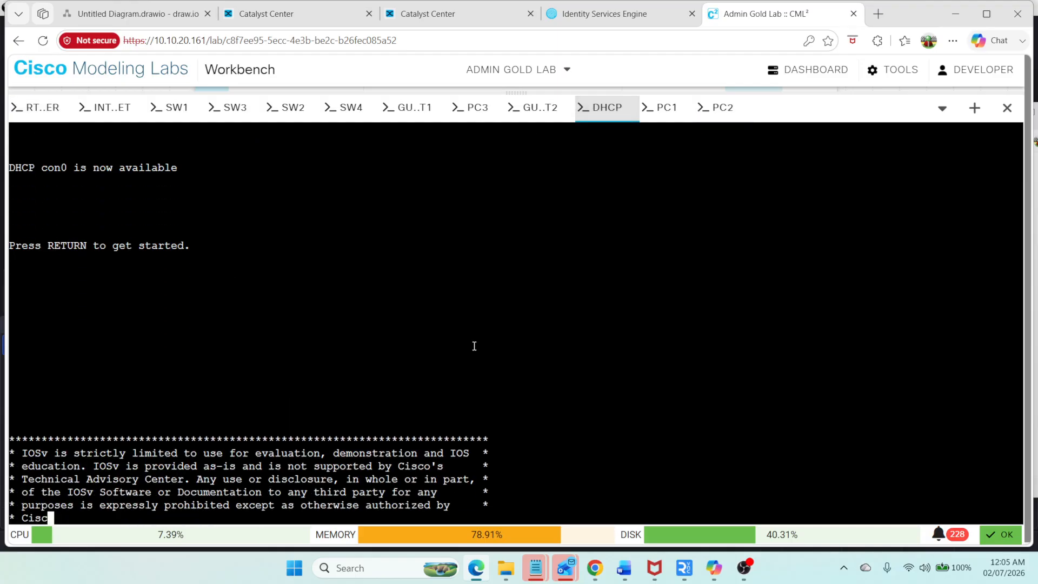
text(en)
key(Tab)
key(Return)
text(sh ip dh)
key(Tab)
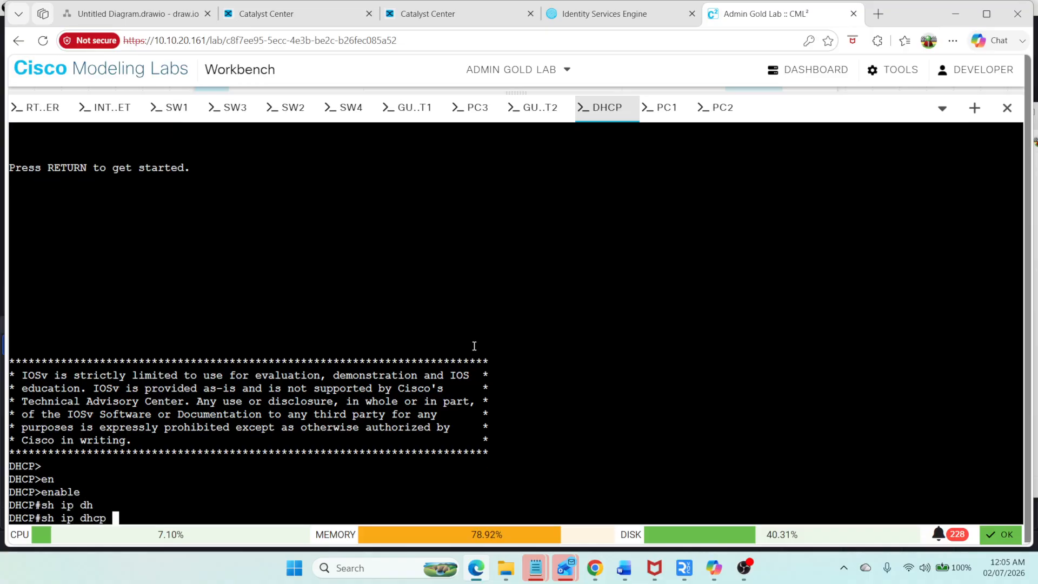
text(bi)
key(Tab)
key(Return)
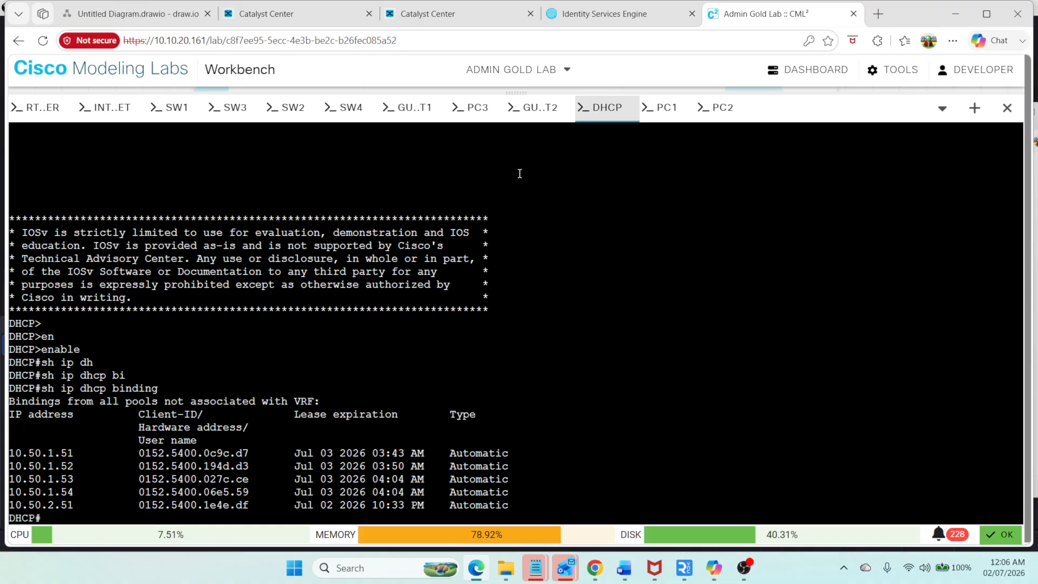
scroll(441, 314, up, 5)
scroll(378, 382, down, 5)
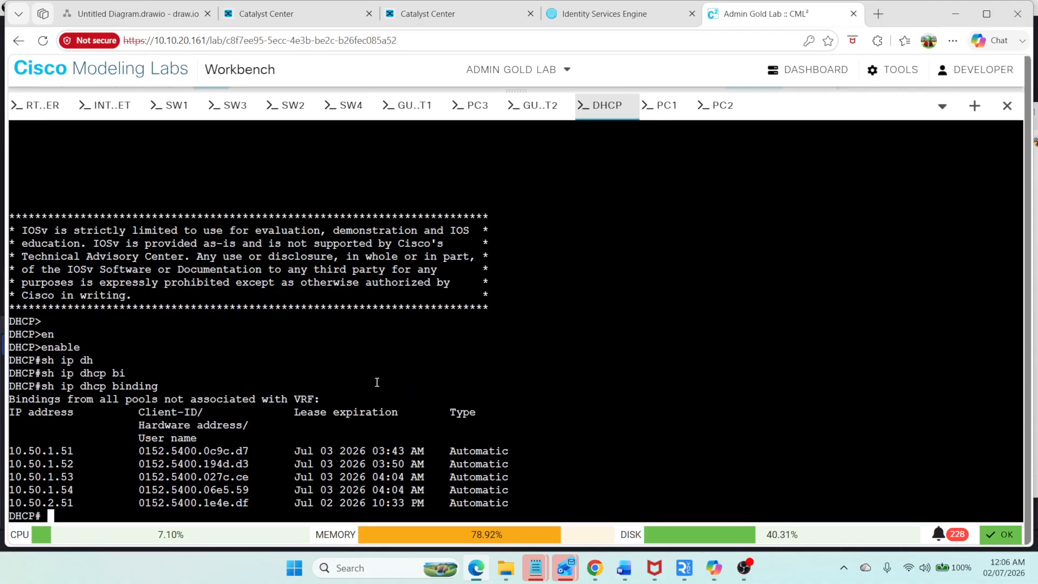
drag(520, 503, 30, 488)
scroll(530, 370, up, 5)
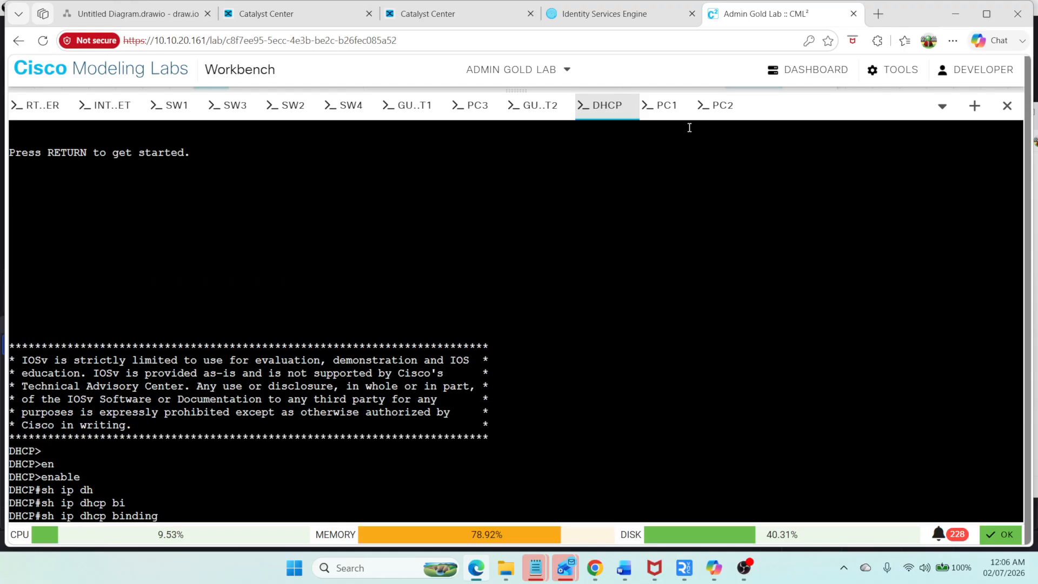
Step: From PC1, ping its own address 10.50.1.53 and then the gateway 10.50.1.1
click(668, 111)
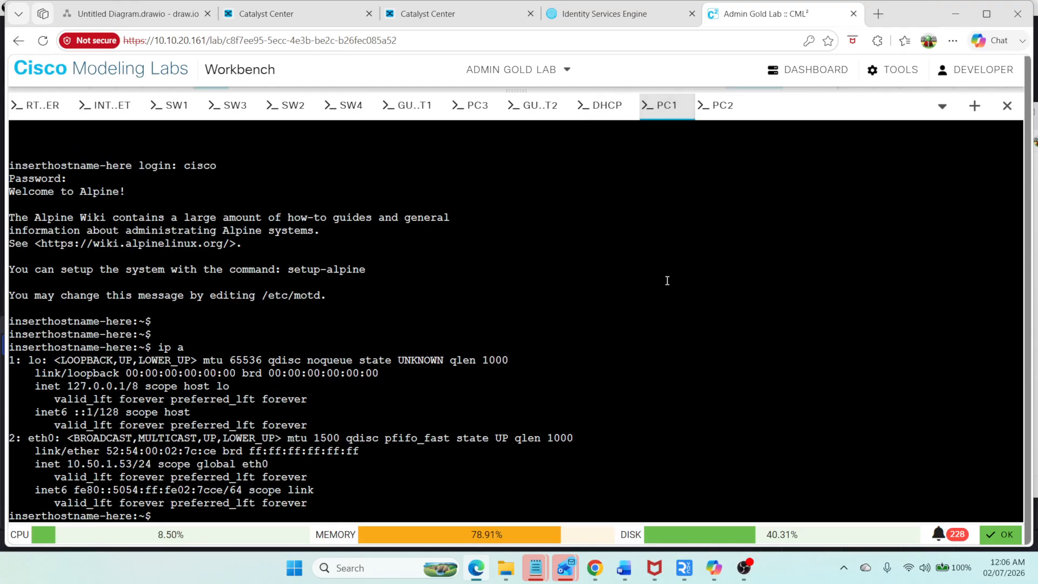
text(ping 10.50.1.53)
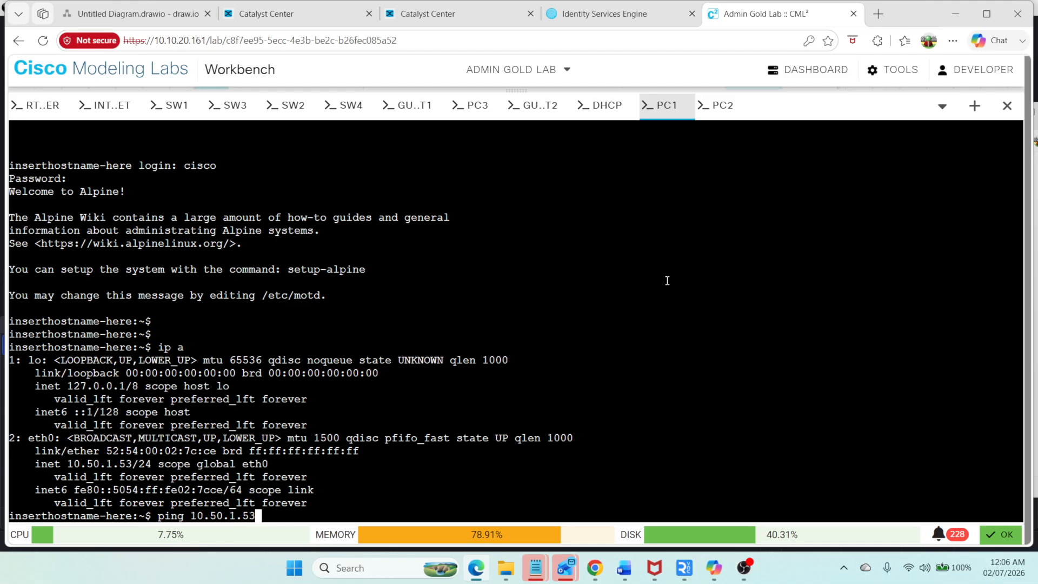
key(Return)
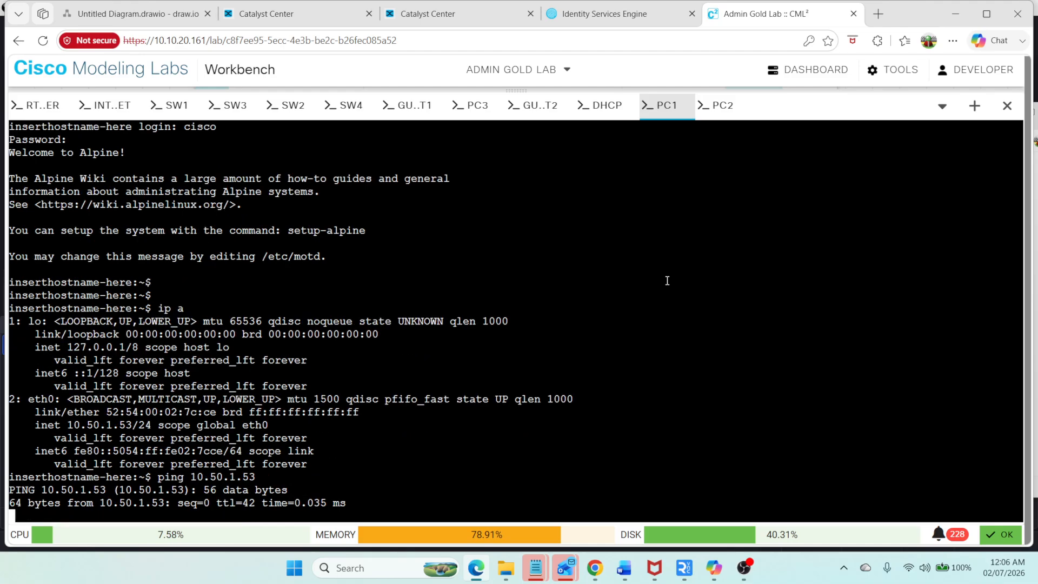
key(ctrl+c)
key(Up)
key(BackSpace)
key(BackSpace)
text(10.50.1.1)
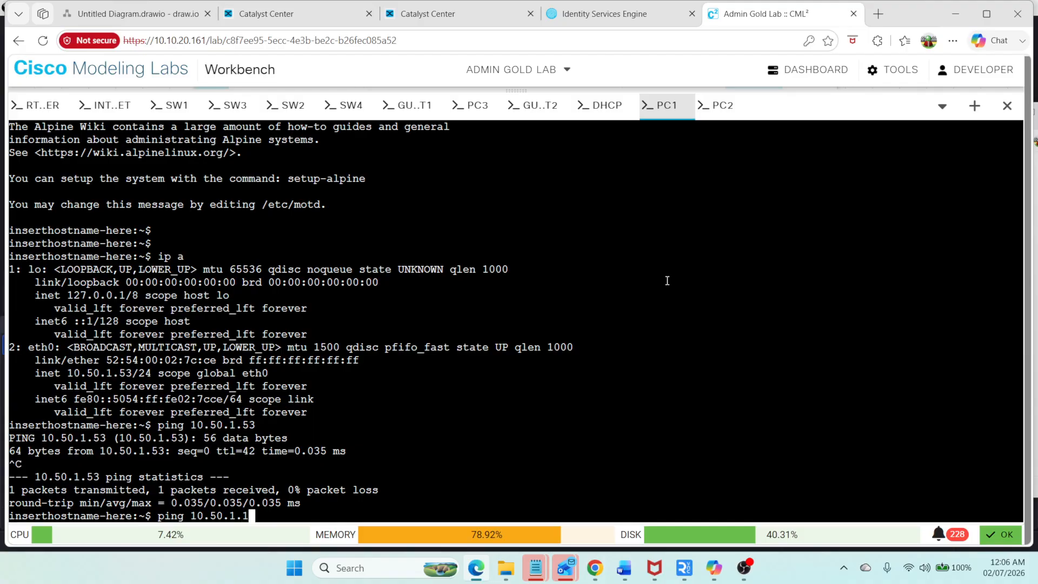
key(Return)
key(ctrl+c)
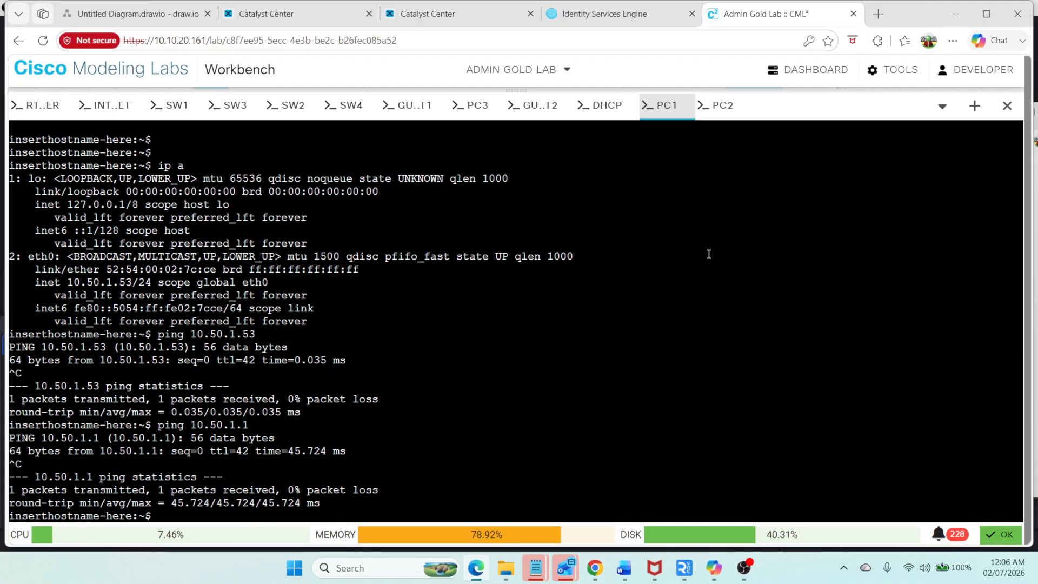
Step: From PC1, ping PC2 at 10.50.1.54
click(719, 105)
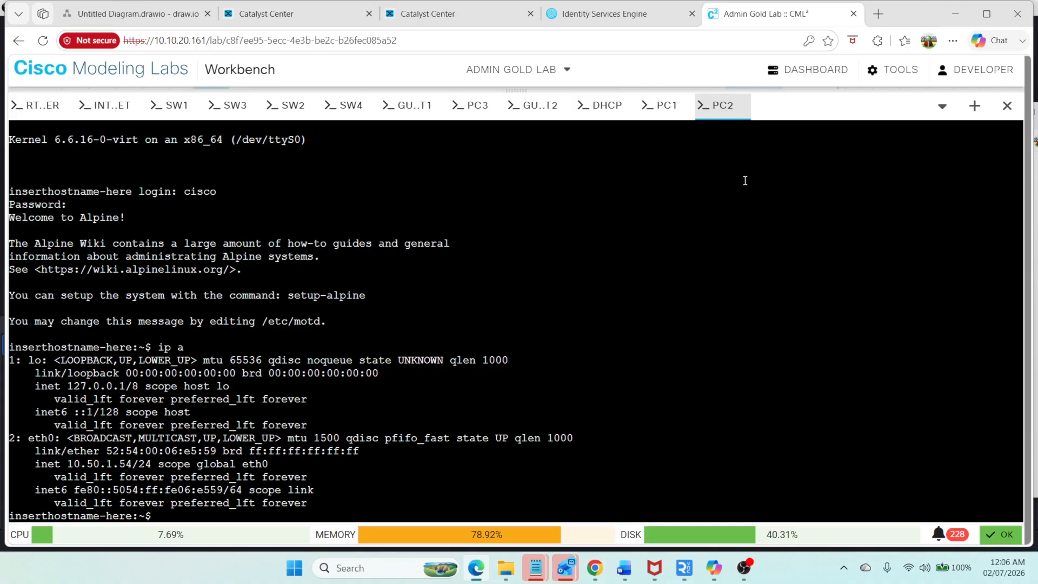
click(663, 105)
key(Up)
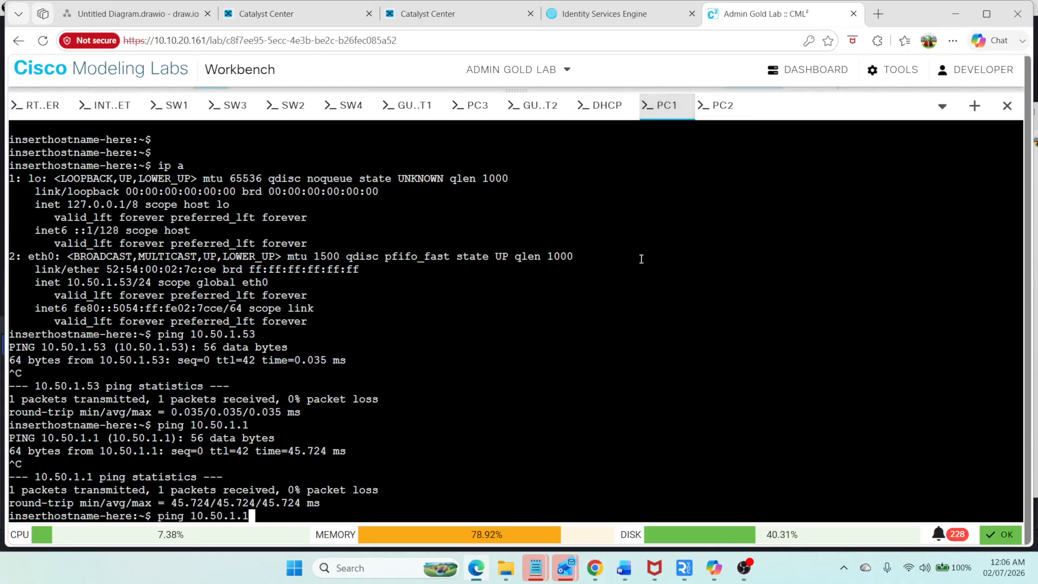
key(BackSpace)
text(54)
key(Return)
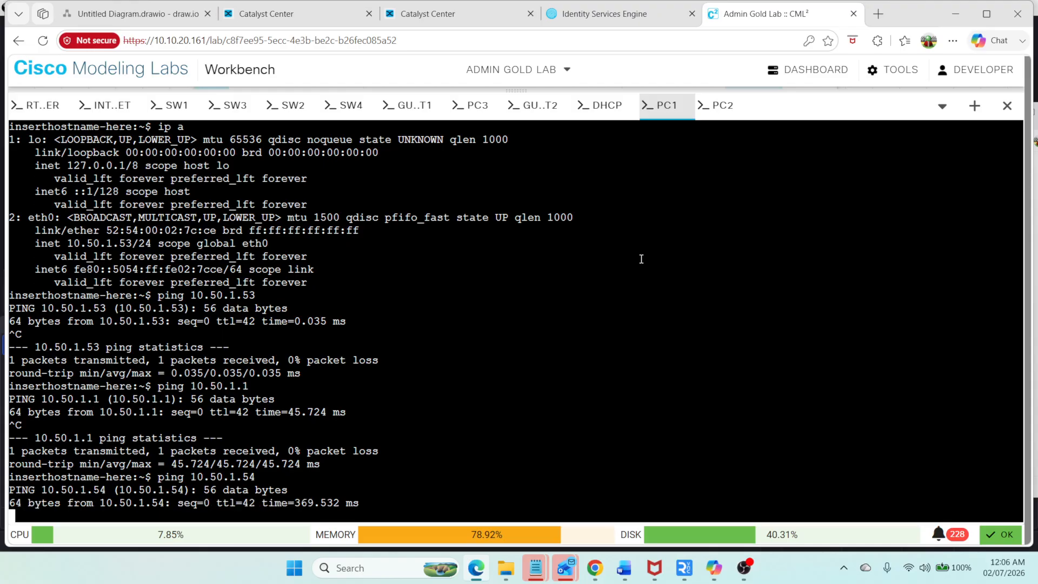
key(ctrl+c)
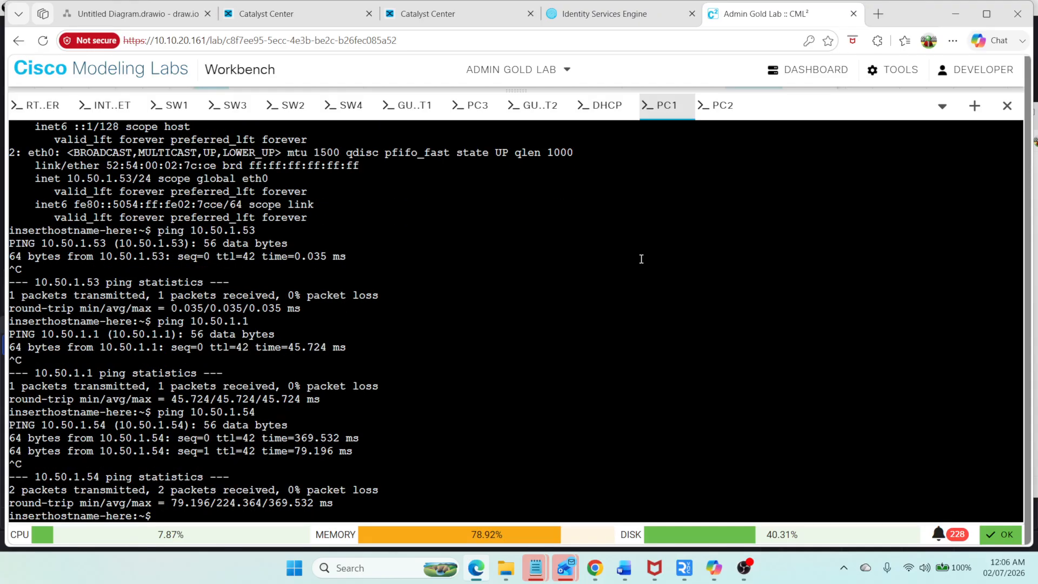
Step: Ping 8.8.8.8 from PC1 to test internet reachability
text(ping 8.8.8.8)
key(Return)
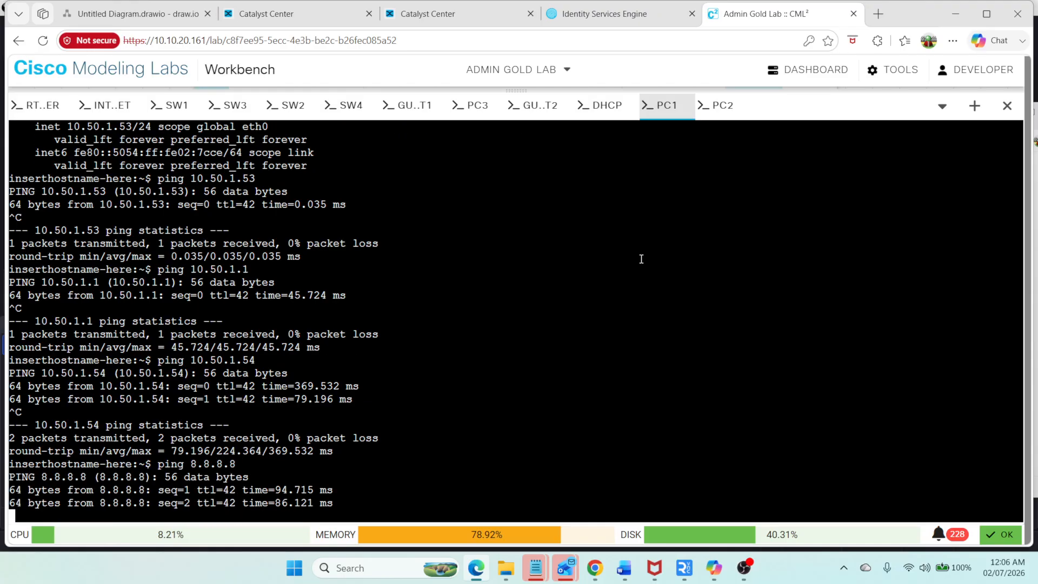
key(ctrl+c)
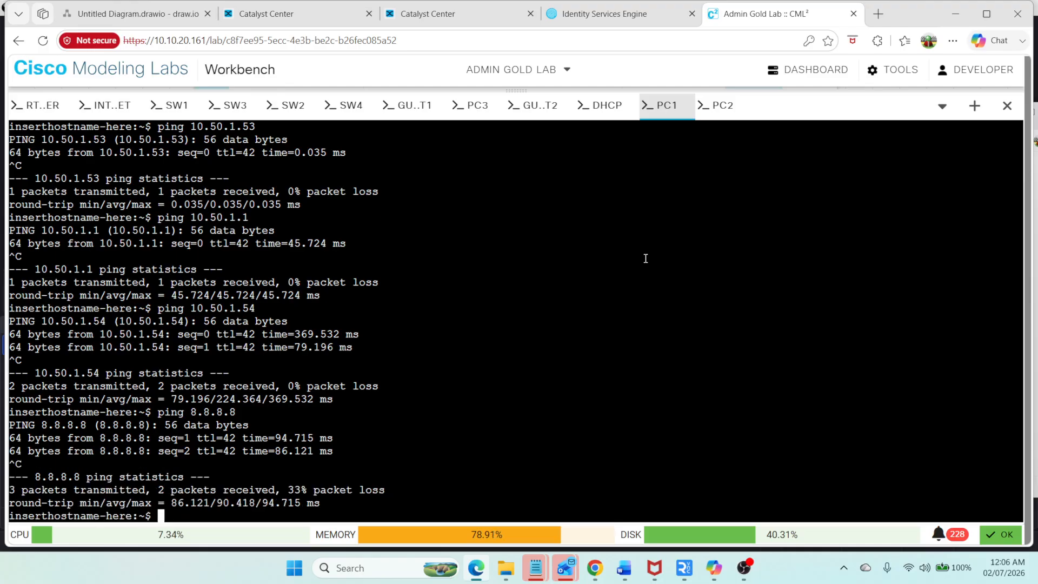
Step: In the Deira fabric's port assignments, set sw4's GigabitEthernet1/0/6 to User Devices and Endpoints with data VLAN Corp
click(69, 11)
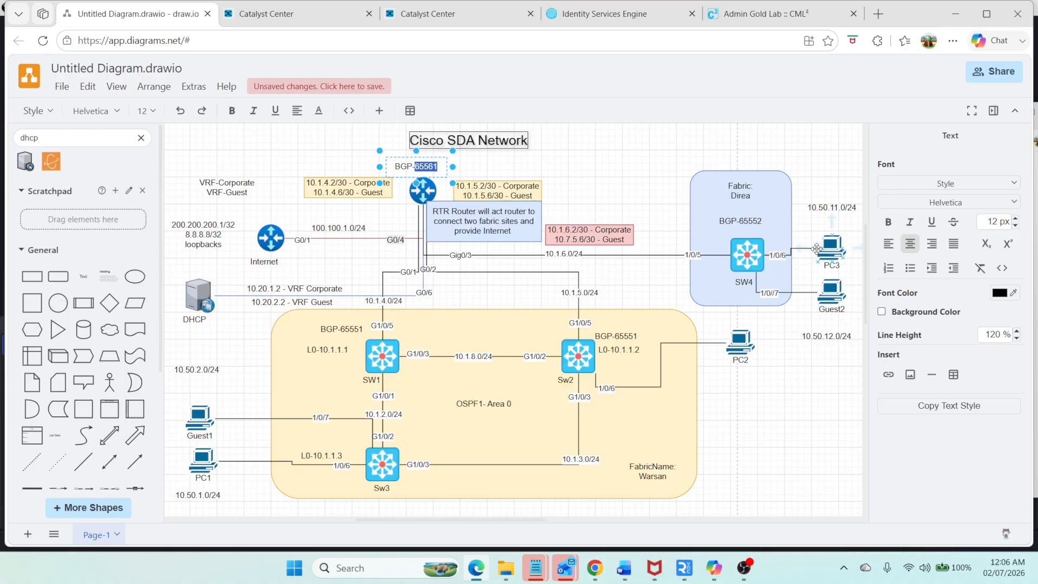
click(265, 15)
click(540, 349)
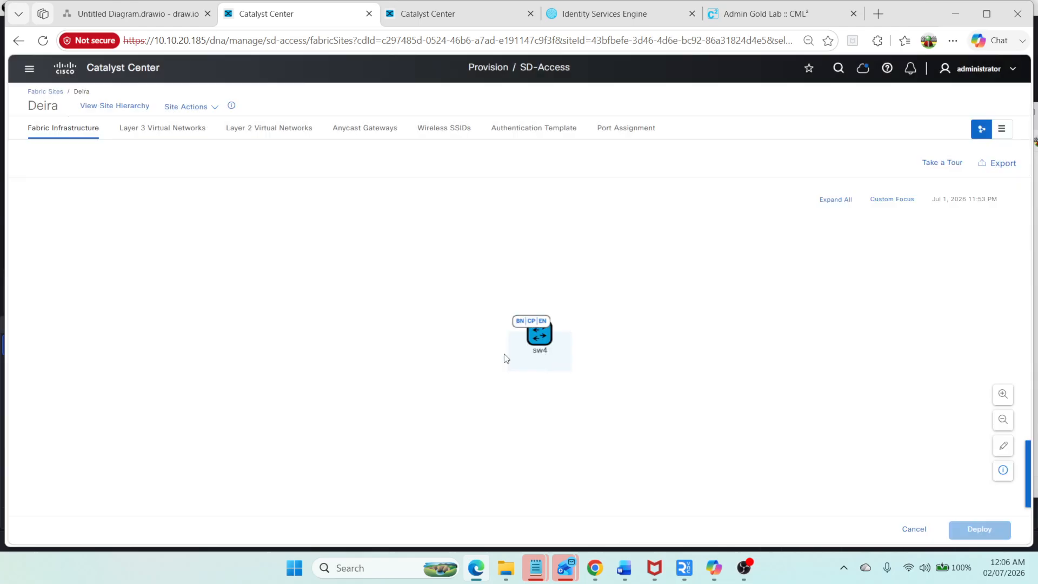
click(632, 130)
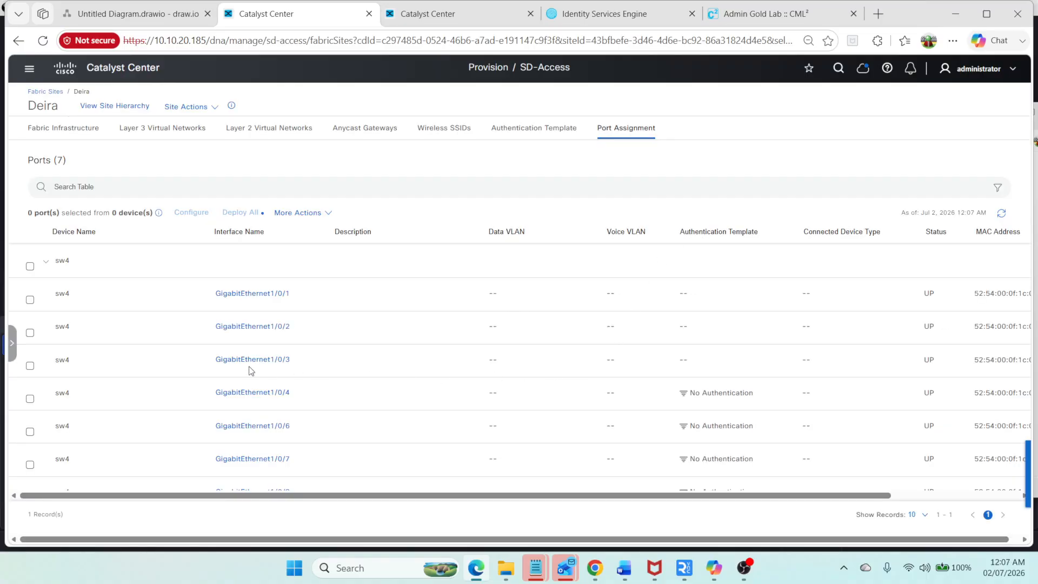
click(272, 427)
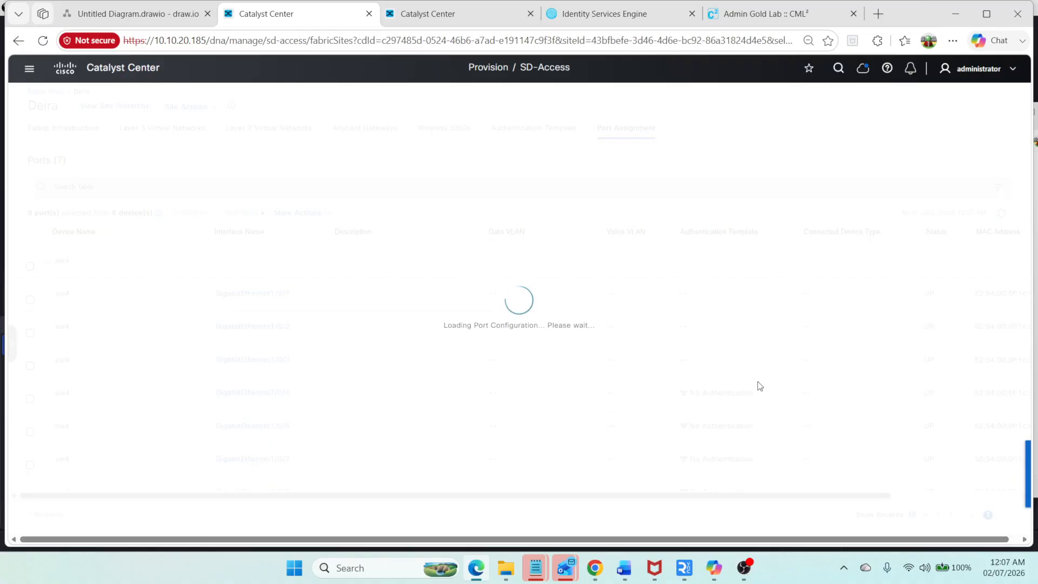
click(651, 218)
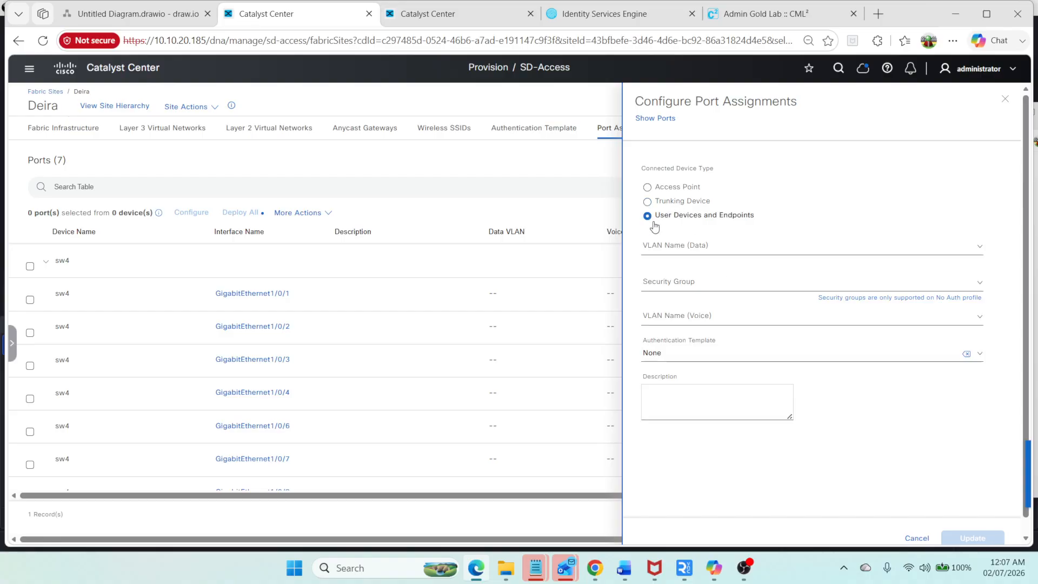
click(674, 246)
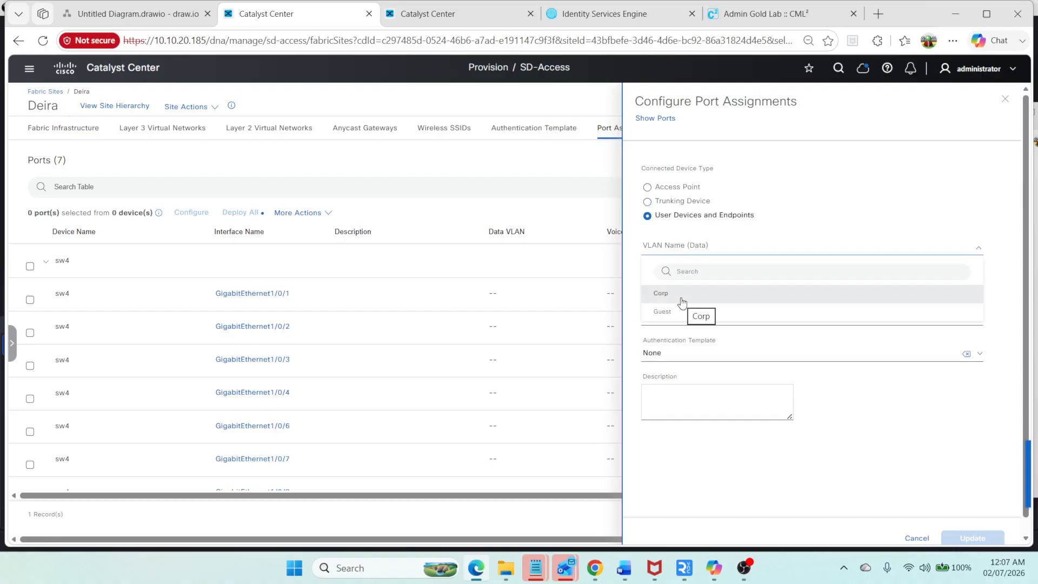
click(682, 297)
click(720, 396)
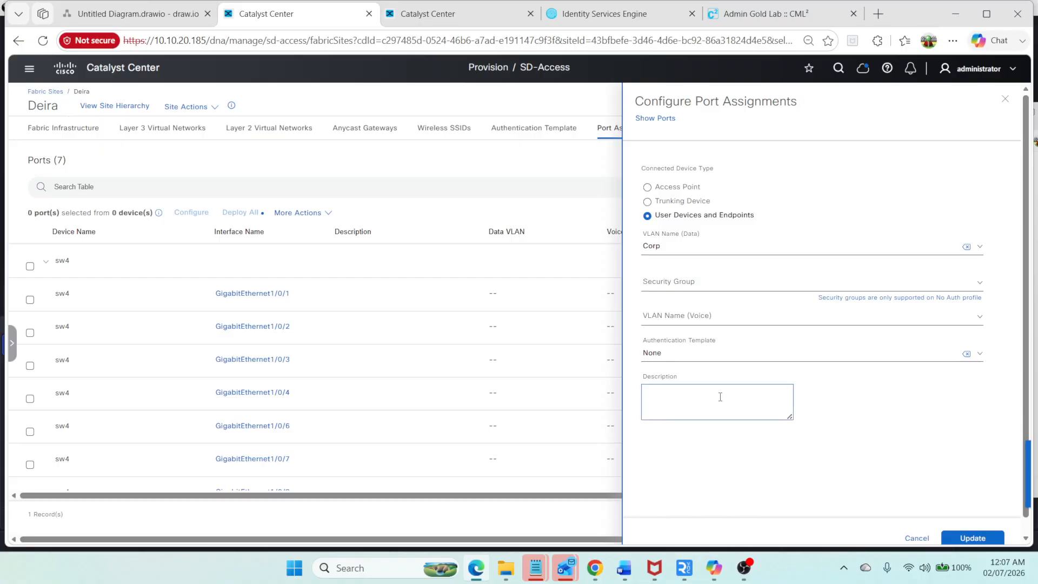
Step: Give the port the description PC3 and apply the port assignment update
click(189, 13)
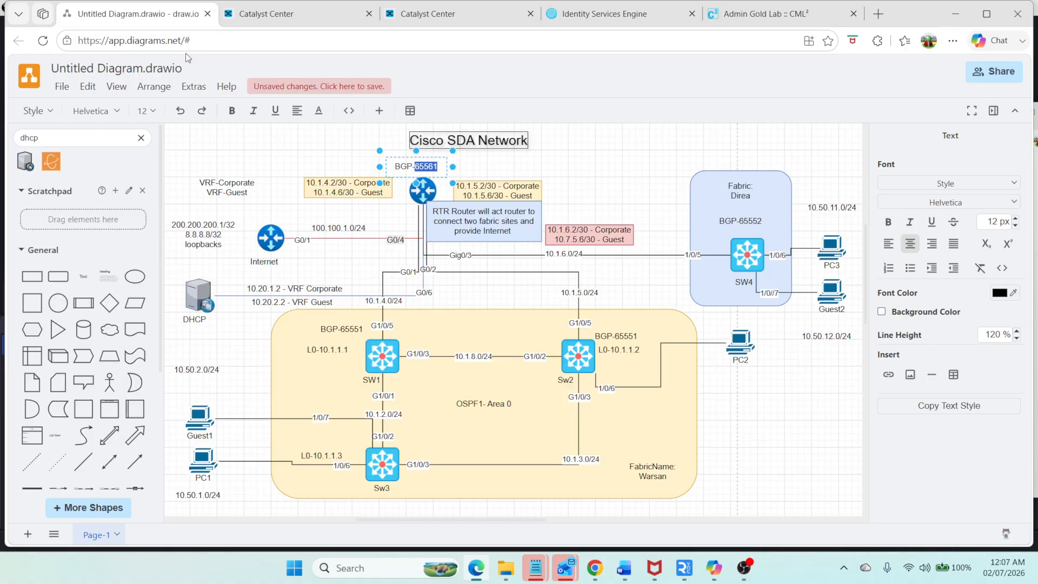
click(291, 13)
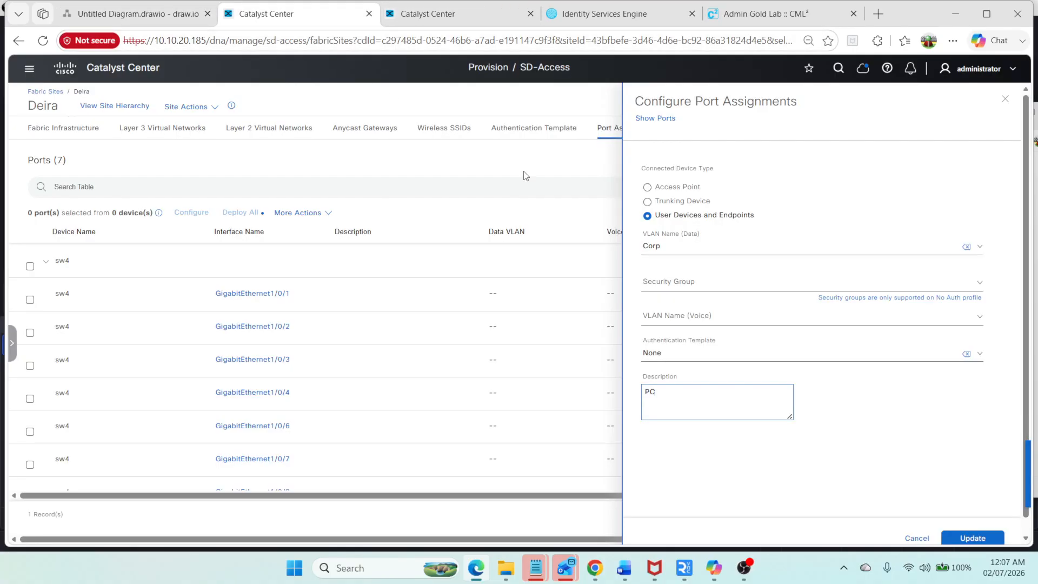
click(673, 249)
click(676, 392)
click(998, 532)
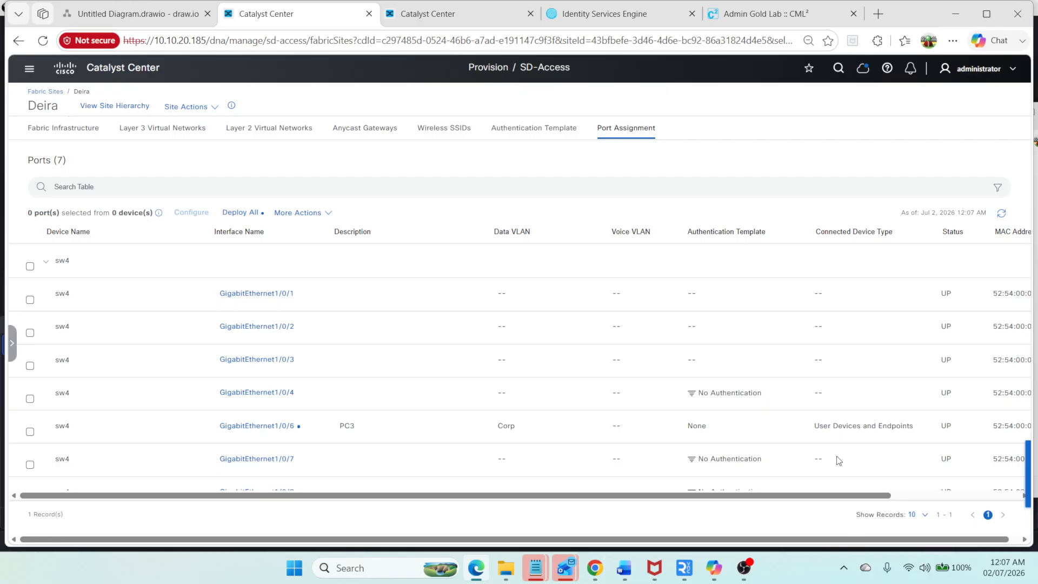
scroll(790, 448, down, 1)
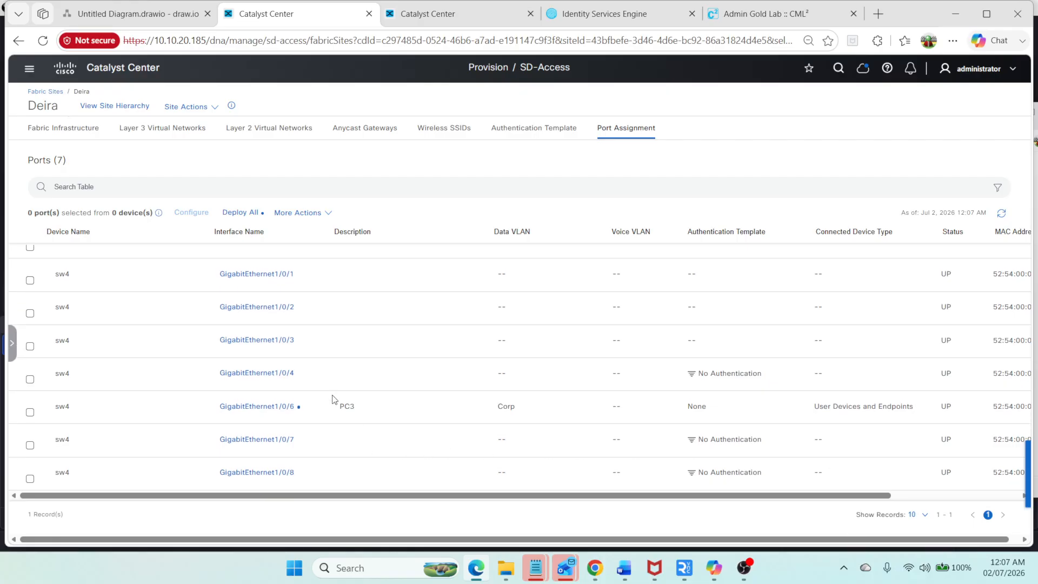
Step: Deploy all pending port assignment changes in the Deira fabric now using preview and deploy
click(241, 212)
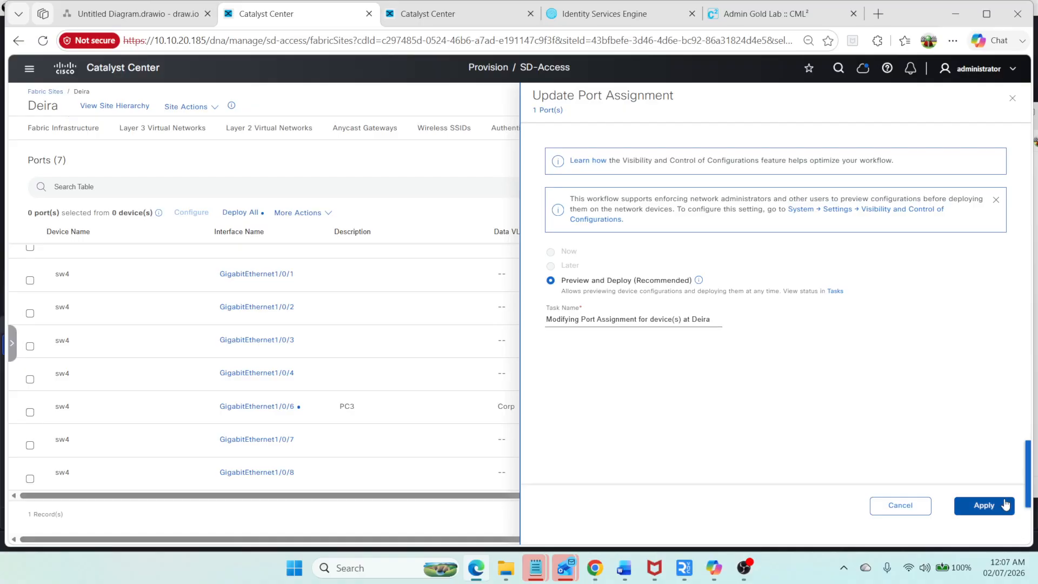
click(1005, 504)
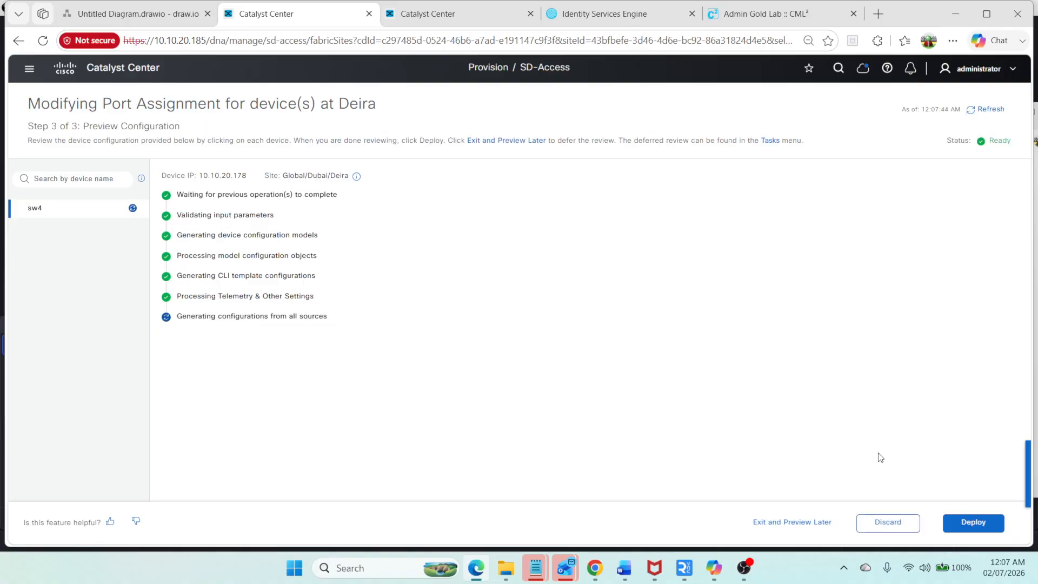
click(991, 524)
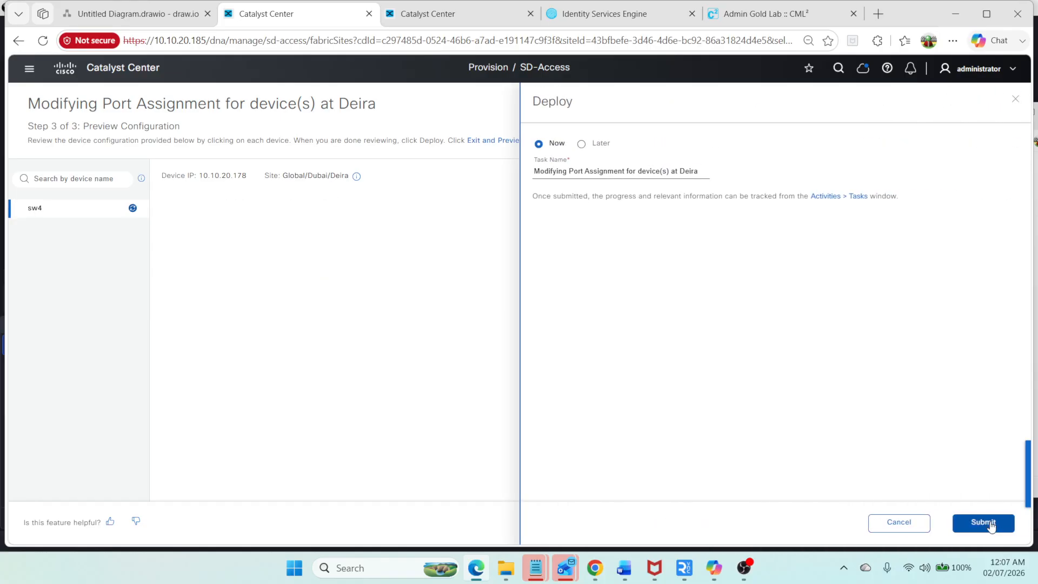
click(605, 14)
click(282, 16)
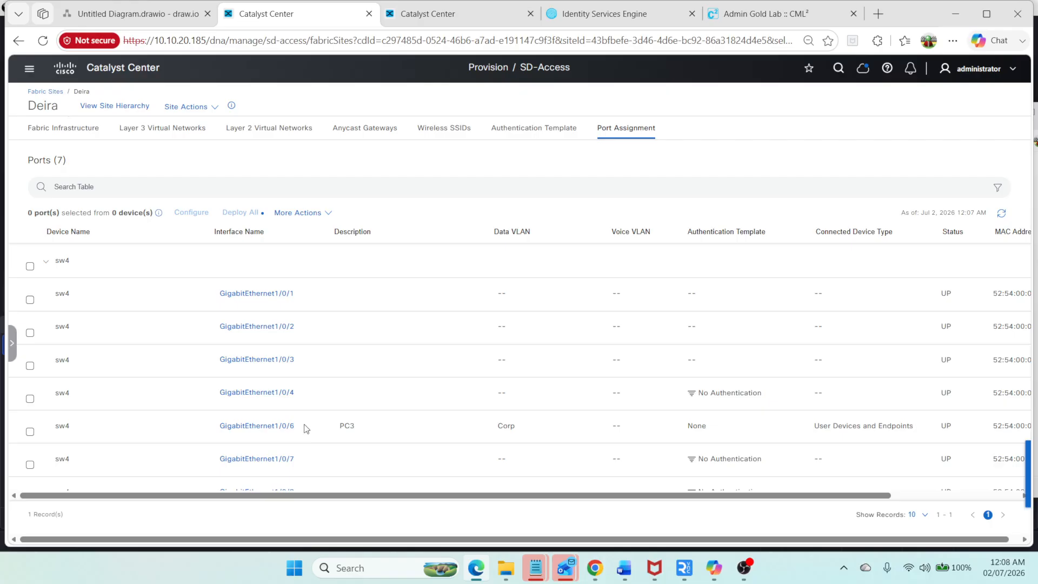
Step: Open PC3's console in the lab, log in as cisco with the account password, and display its interface addresses
click(765, 20)
click(474, 103)
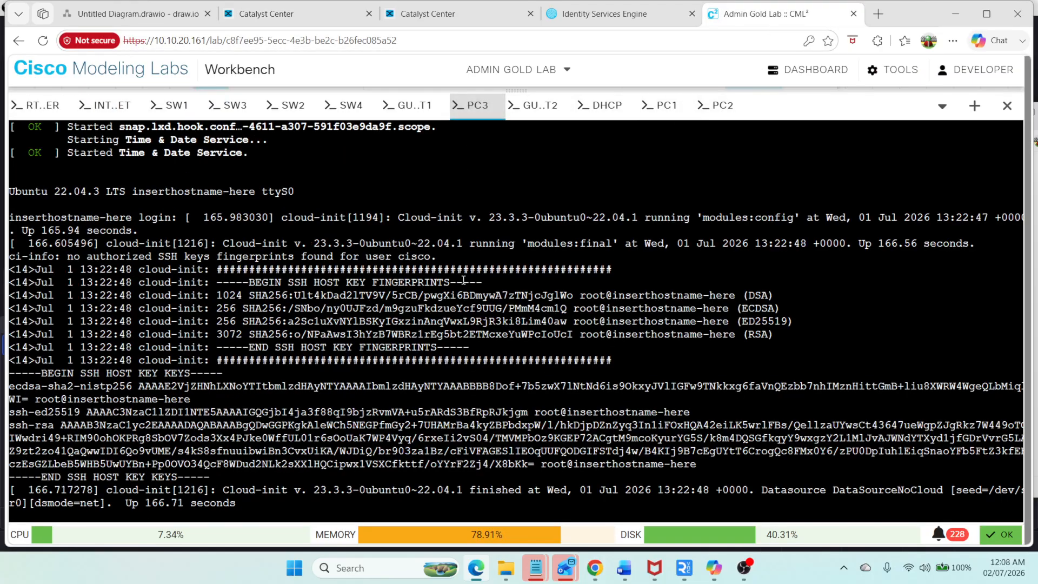
key(Return)
key(Return)
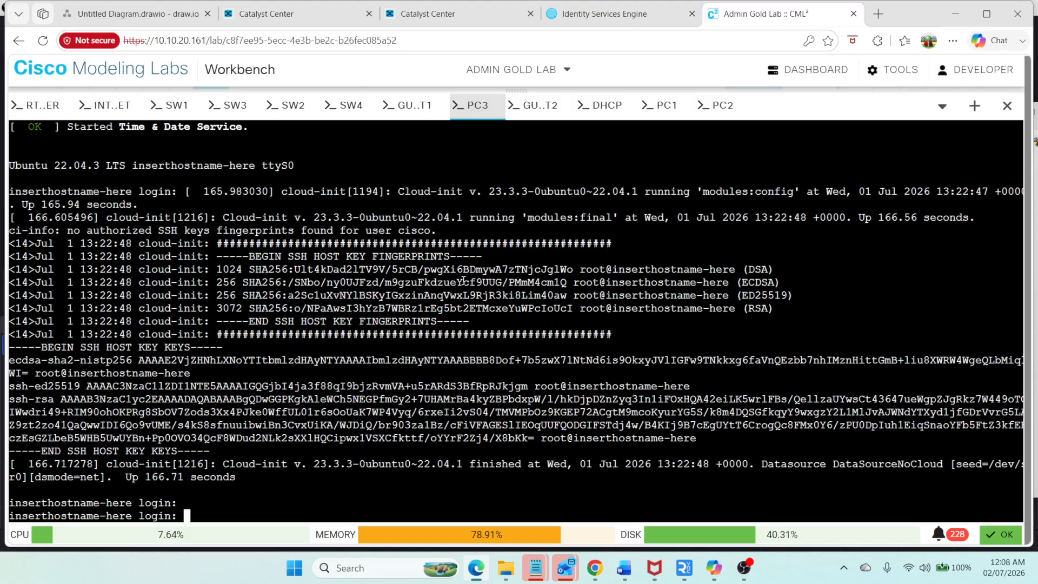
text(cisco)
key(Return)
text(cisco)
key(Return)
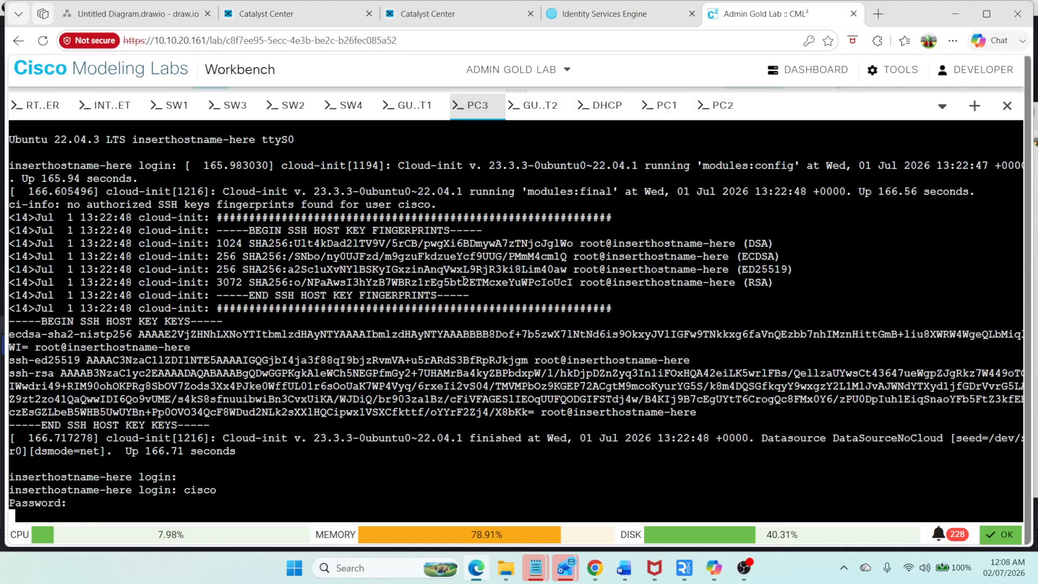
text(ip a)
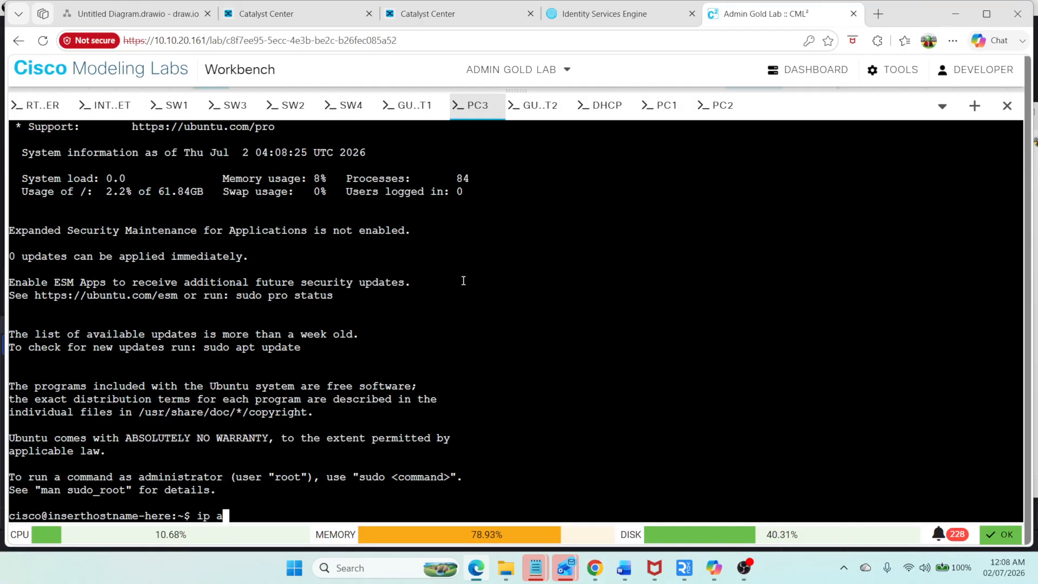
key(Return)
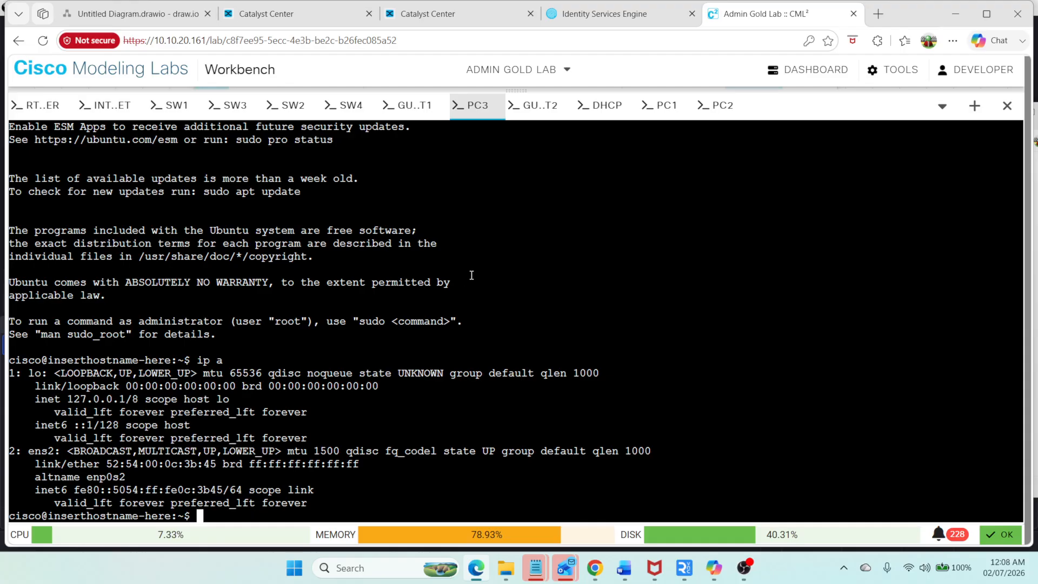
Step: On the DHCP router, show the DHCP section of the running configuration
click(601, 105)
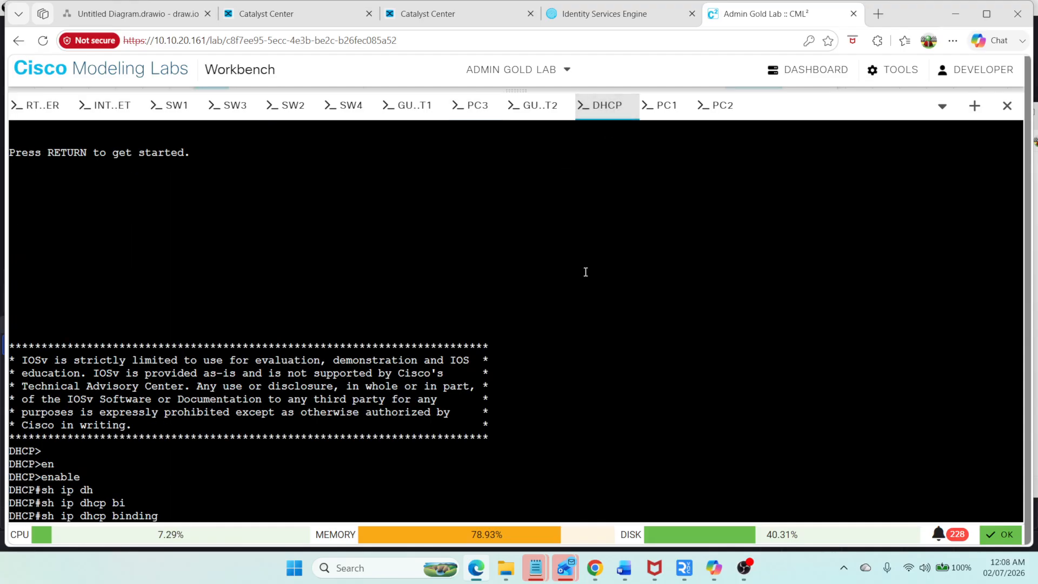
key(Return)
text(sh run)
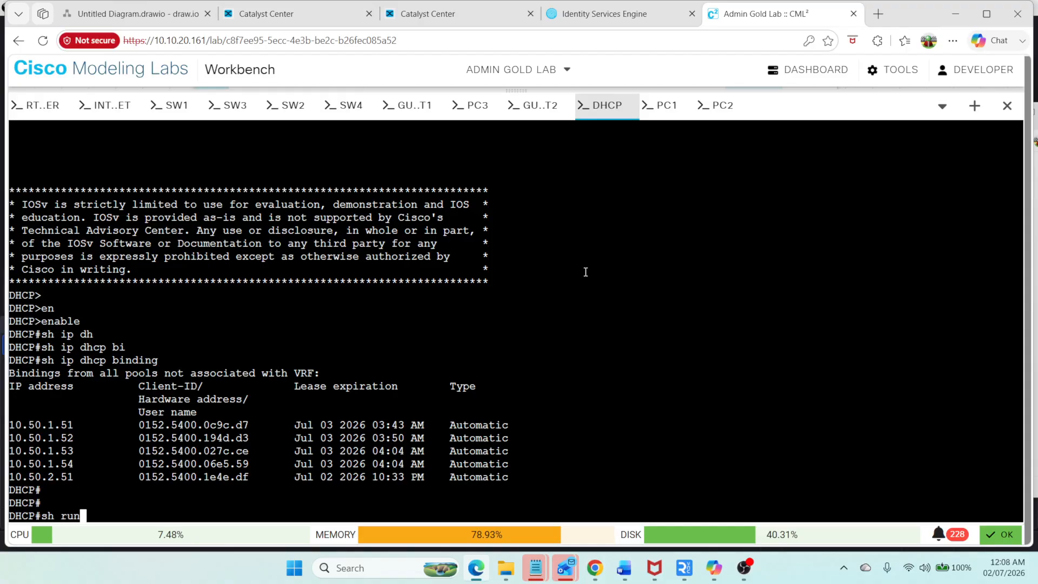
key(Tab)
text(| sec dhcp)
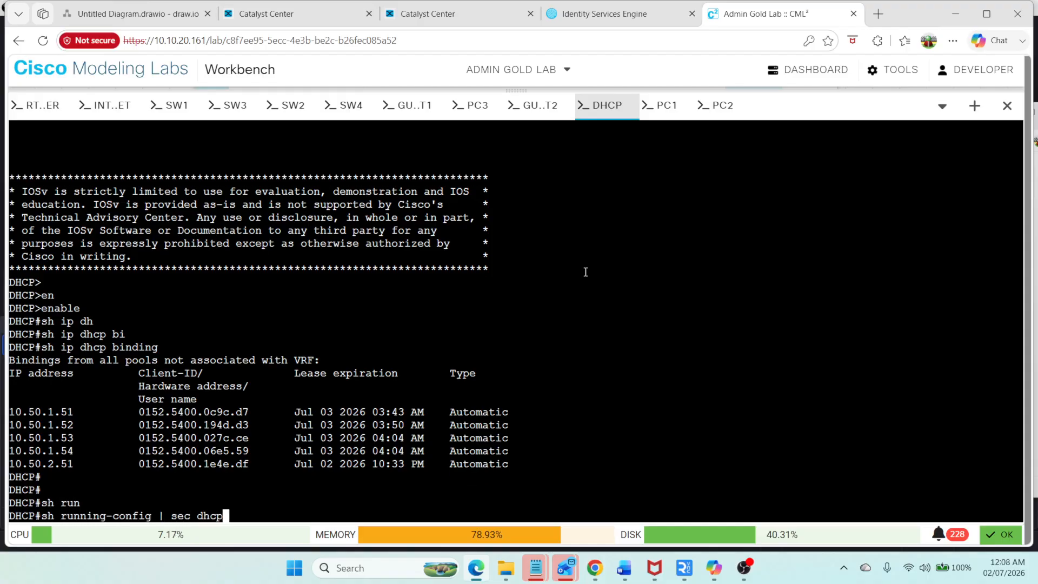
key(Return)
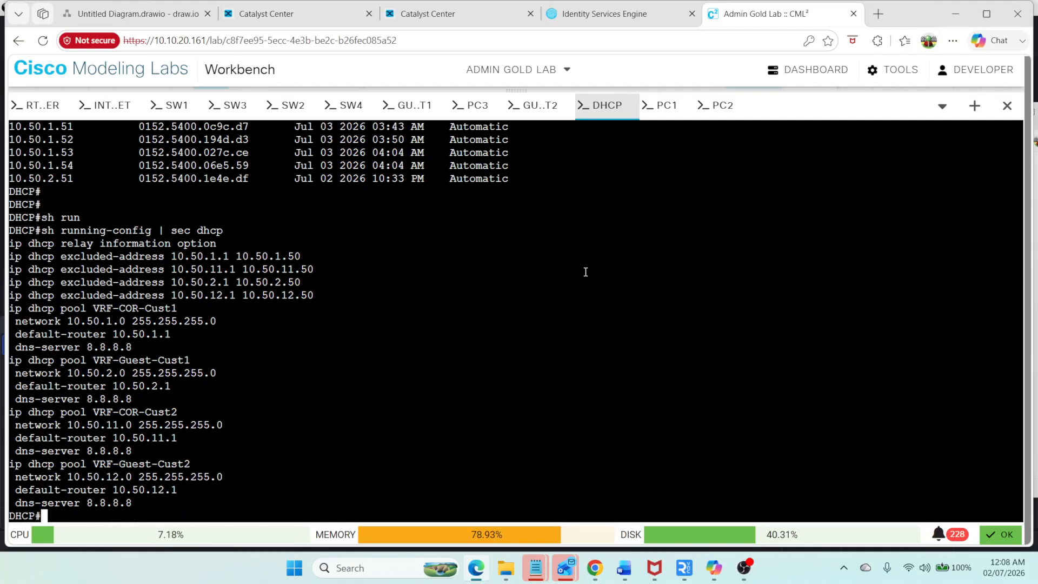
Step: Display PC2's interface addresses from its console
click(716, 106)
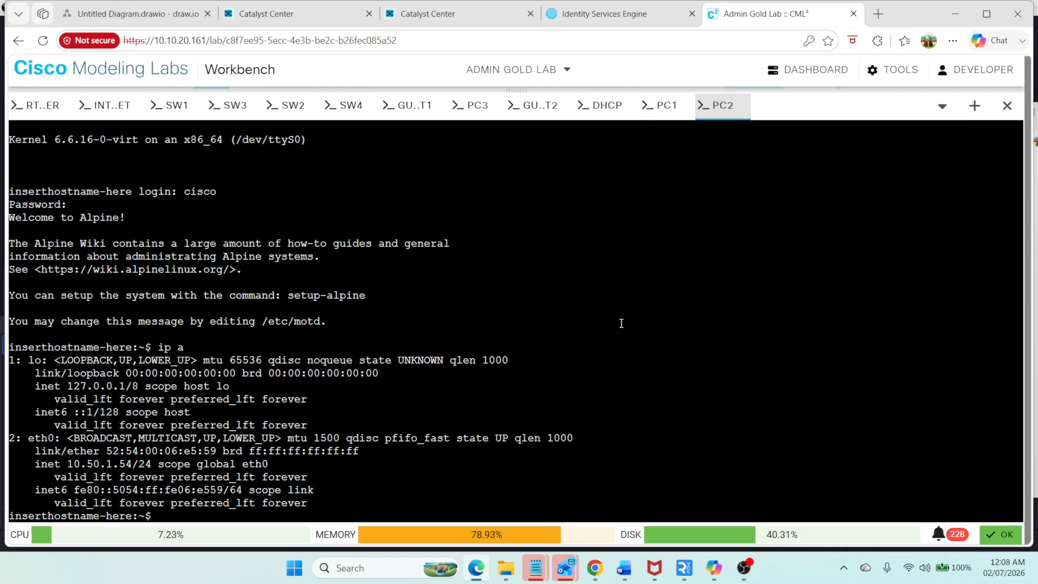
text(ip a)
key(Return)
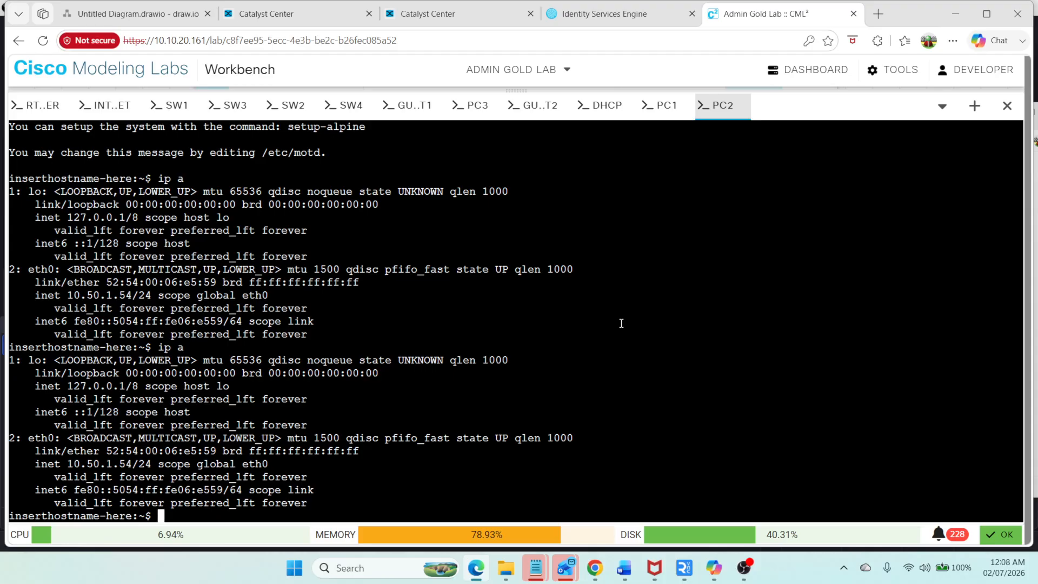
text(ping 10)
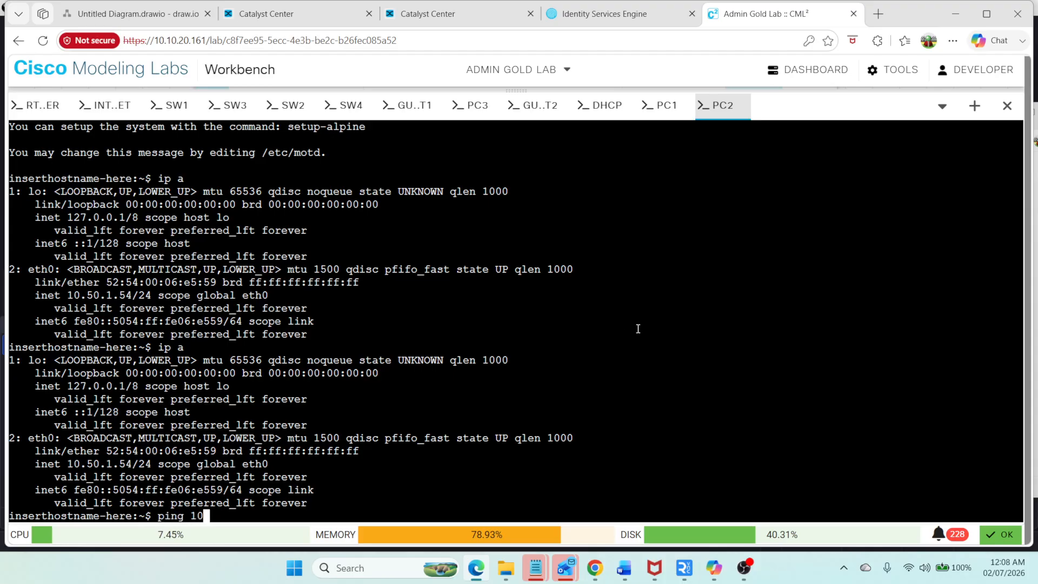
text(.50.1.)
Step: Recheck PC3's interface addresses and ping its gateway 10.50.11.1
click(470, 105)
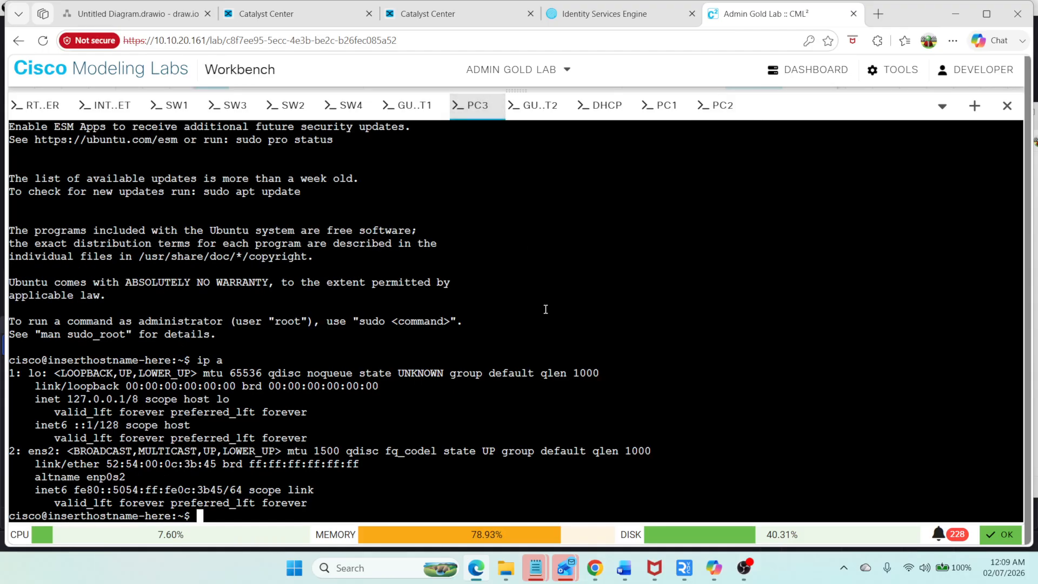
text(ip a)
key(Return)
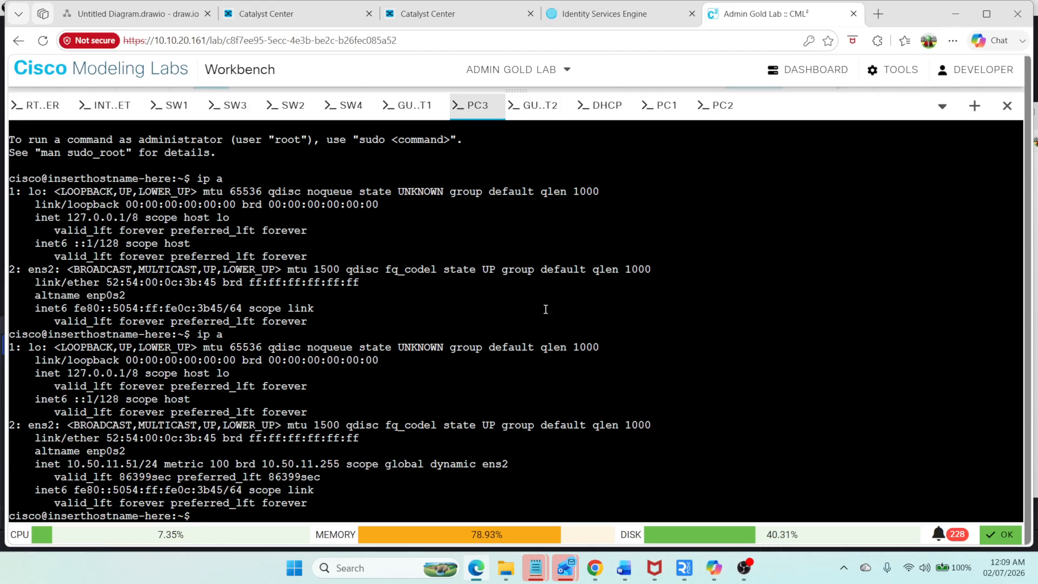
text(ping 10.50.11.1)
key(Return)
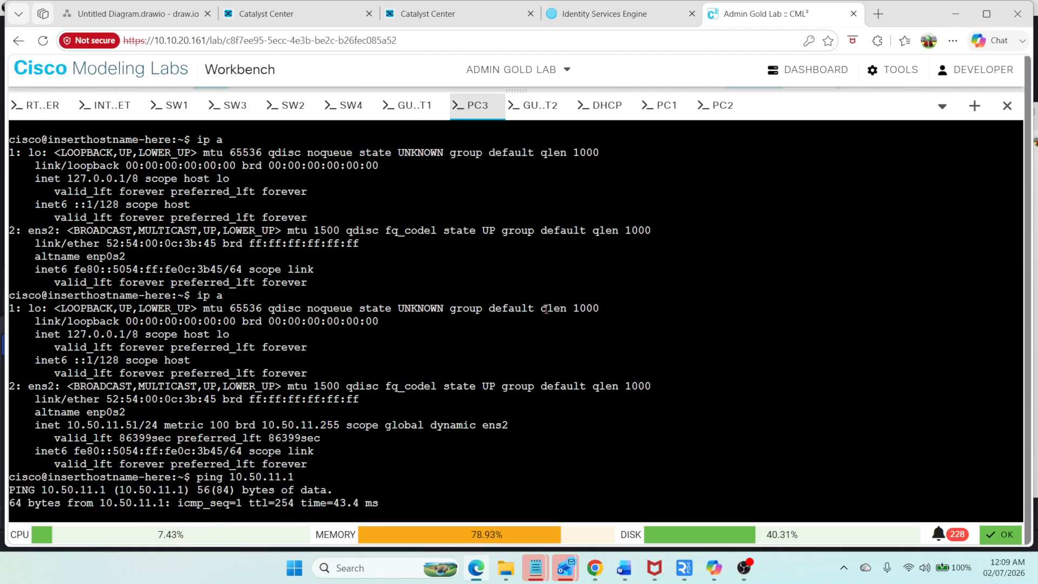
key(ctrl+c)
Step: From PC3, ping the 10.50.1.1 gateway
key(Up)
key(BackSpace)
key(BackSpace)
key(BackSpace)
text(.50.1.)
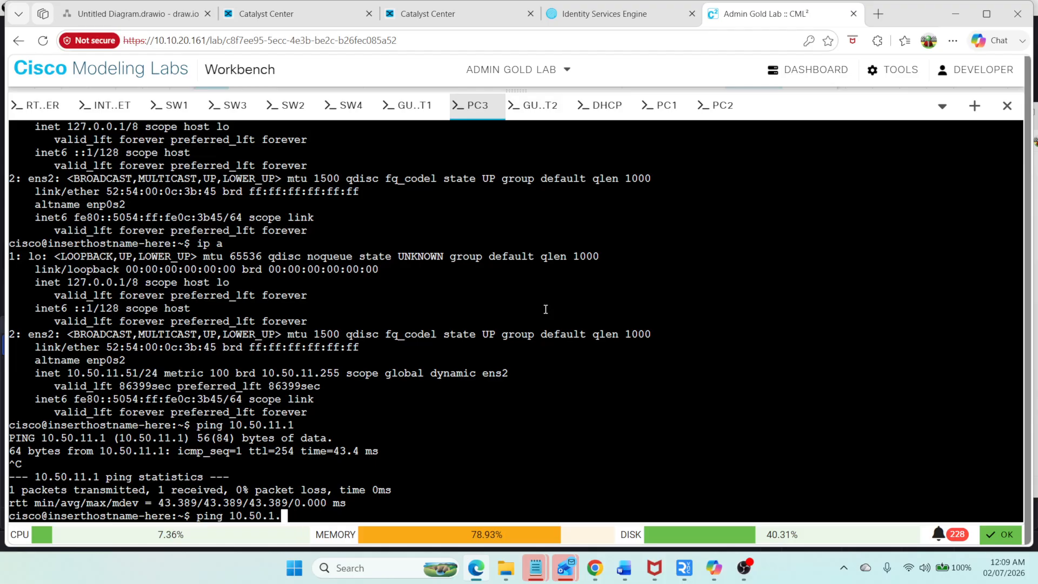
text(1)
key(Return)
key(ctrl+c)
Step: From PC3, ping PC2 at 10.50.1.54, repeating the ping once
key(Up)
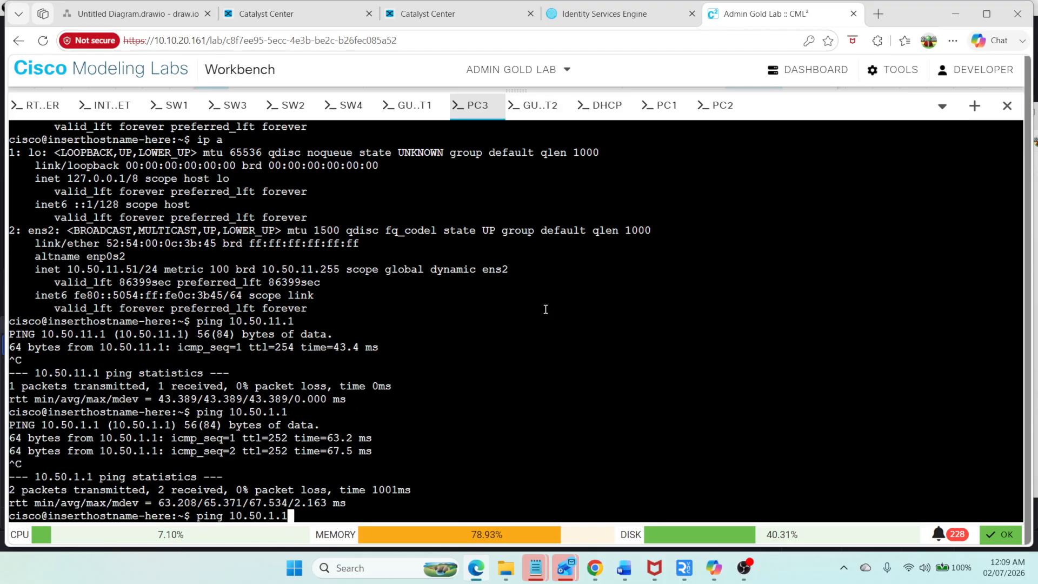
click(713, 111)
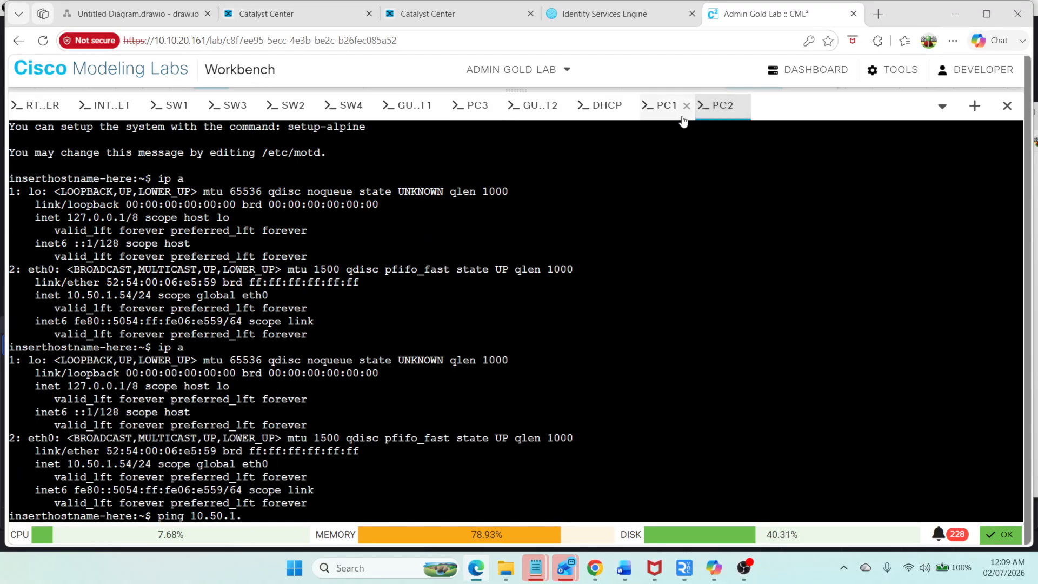
click(478, 106)
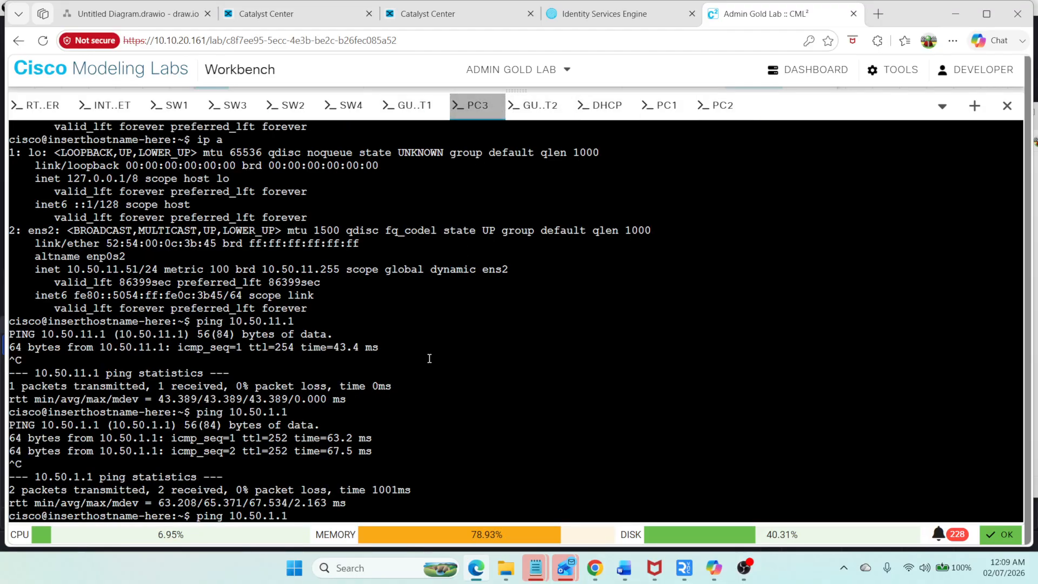
key(BackSpace)
text(54)
key(Return)
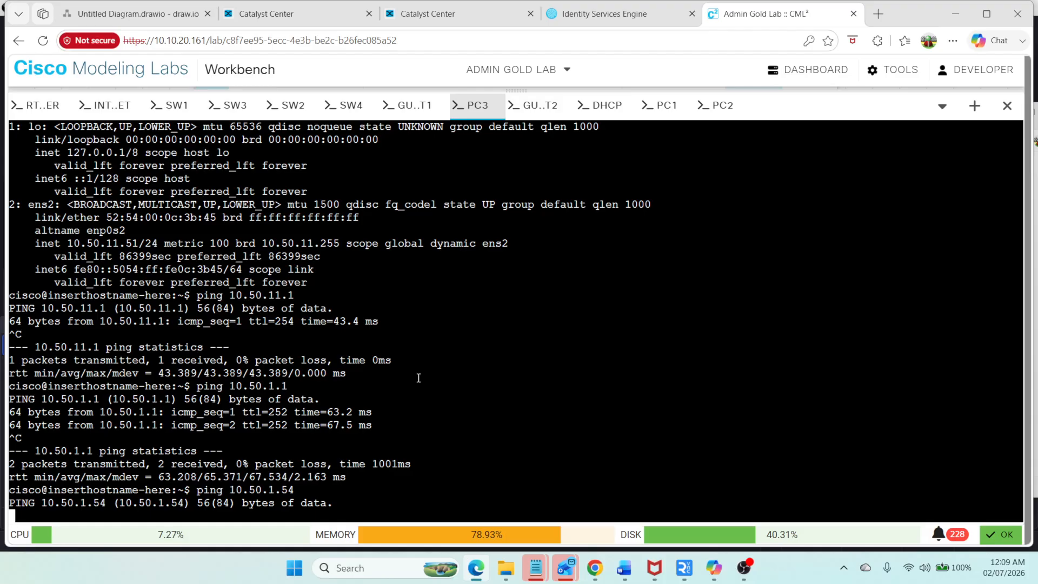
key(ctrl+c)
key(Up)
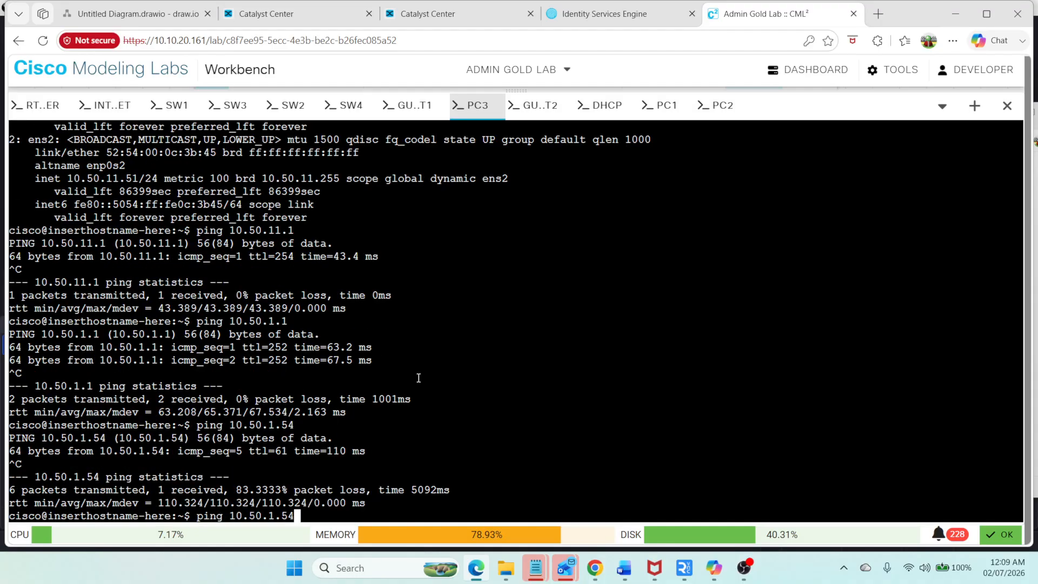
key(Return)
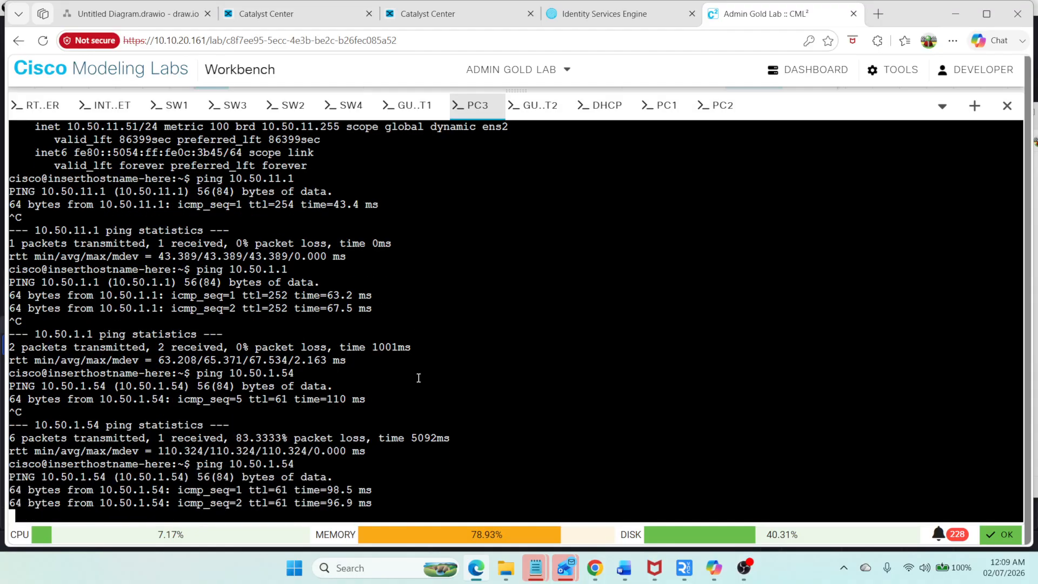
key(ctrl+c)
Step: From PC3, ping 10.50.1.53
key(Up)
key(BackSpace)
text(3)
key(Return)
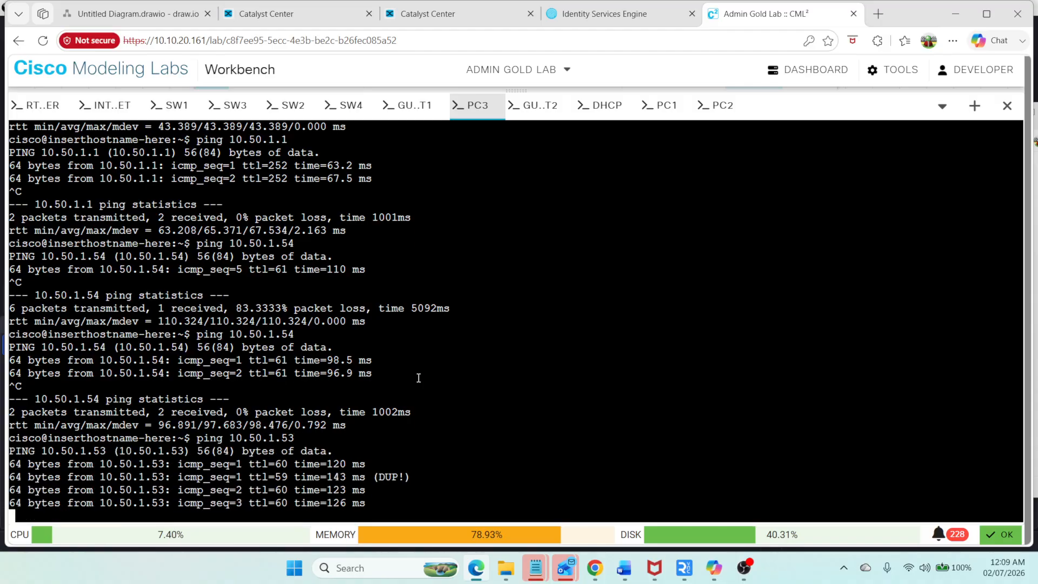
key(ctrl+c)
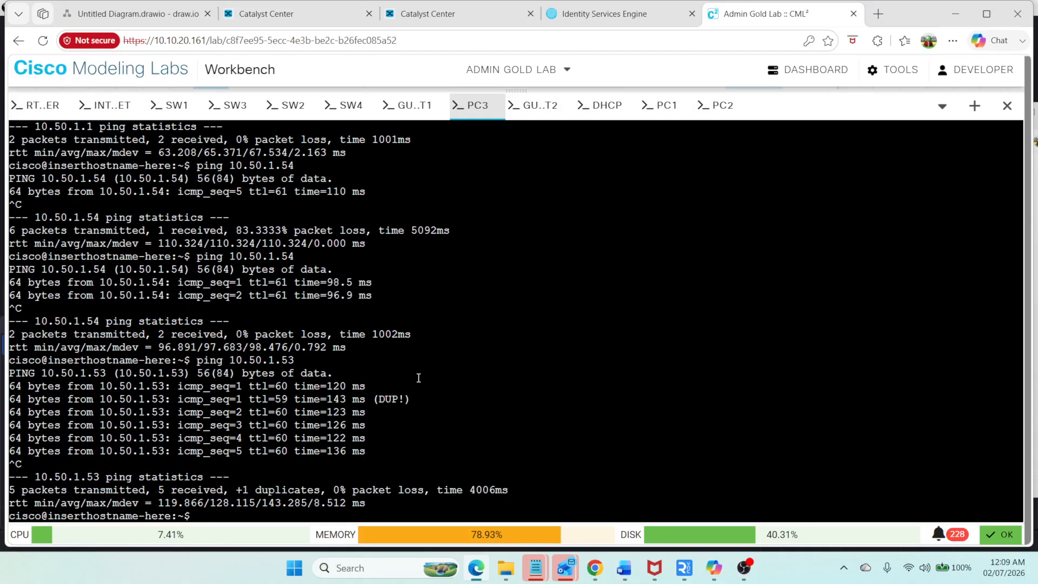
Step: Ping 8.8.8.8 from PC3 to test internet reachability
text(ping 8.8.8.8)
key(Return)
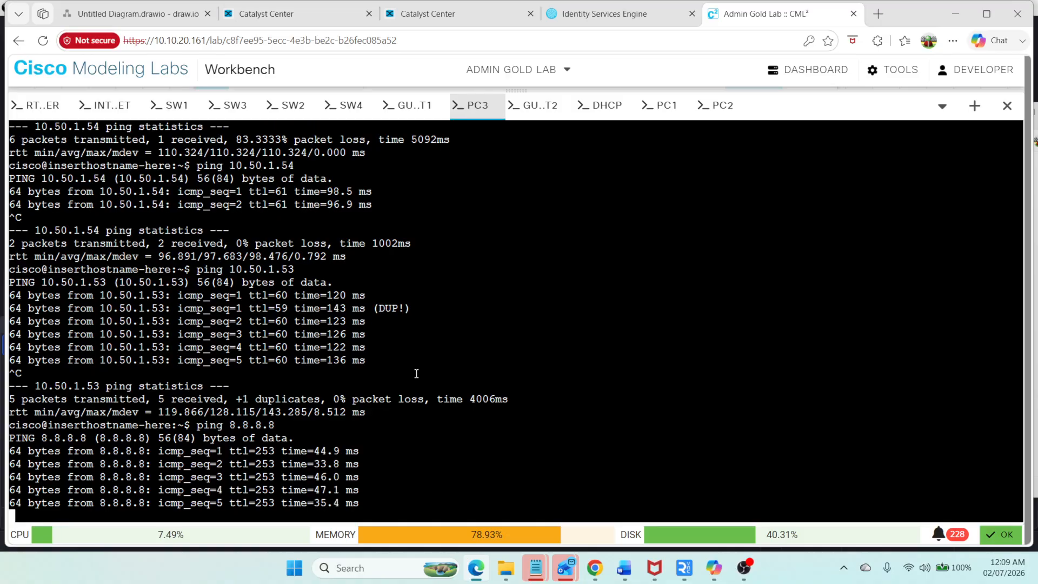
key(ctrl+c)
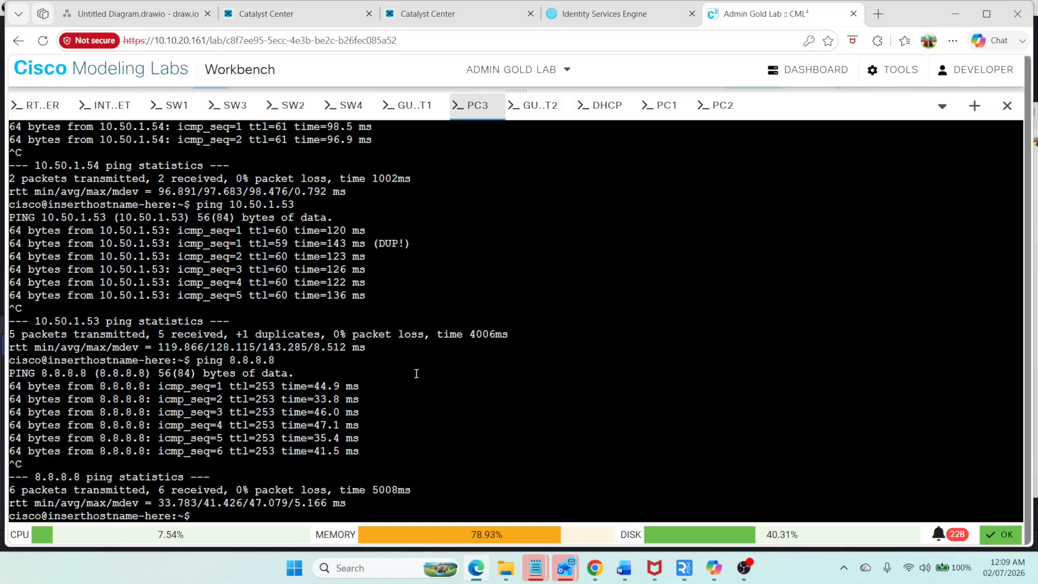
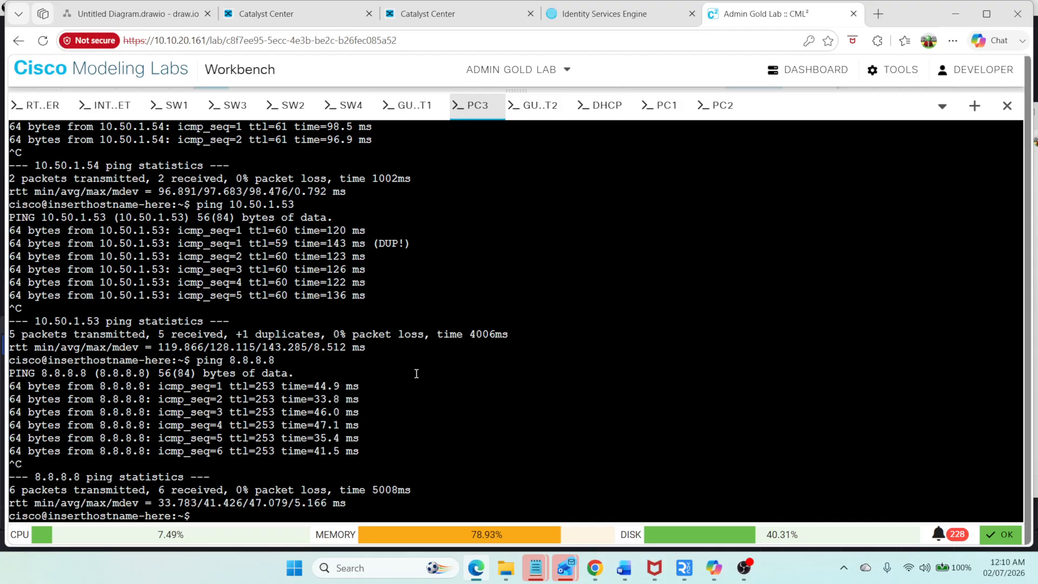
Step: On SW1, display the LISP routes in the IP routing table with show ip route lisp
click(174, 107)
text(sh ip rou)
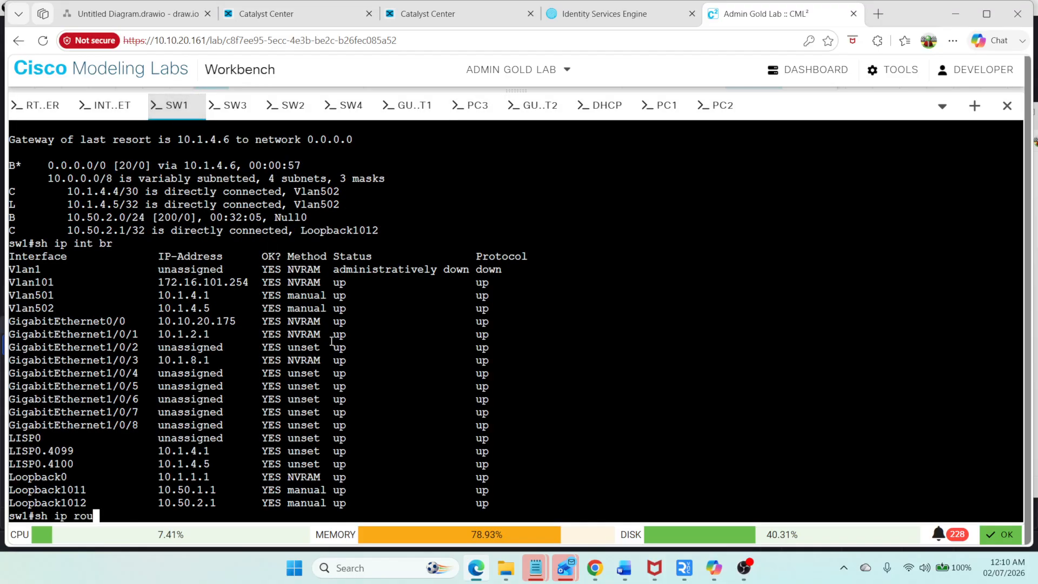
key(Tab)
text(lis)
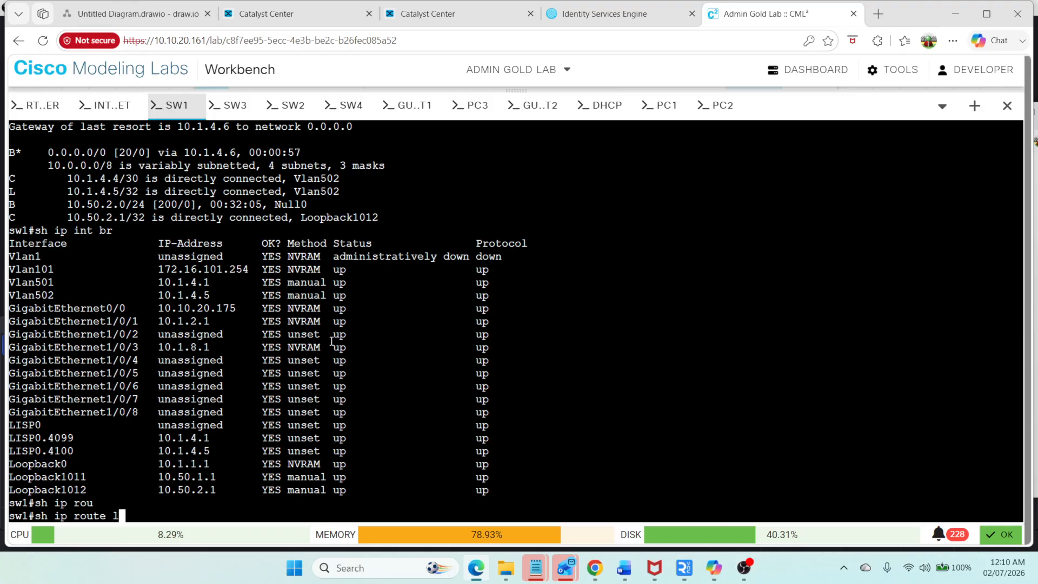
key(Tab)
key(Return)
text(sh ip rou)
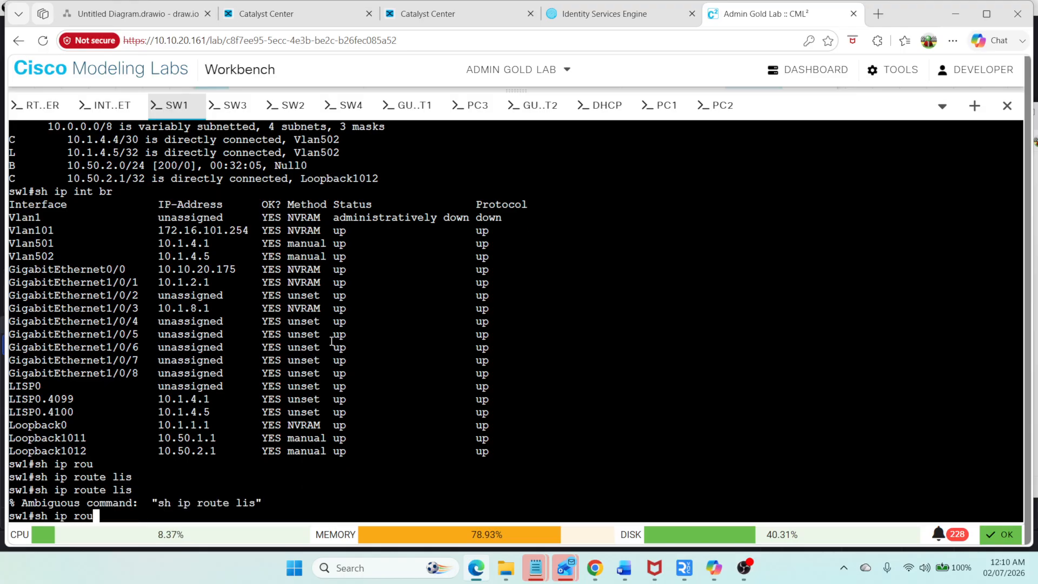
key(Tab)
text(?)
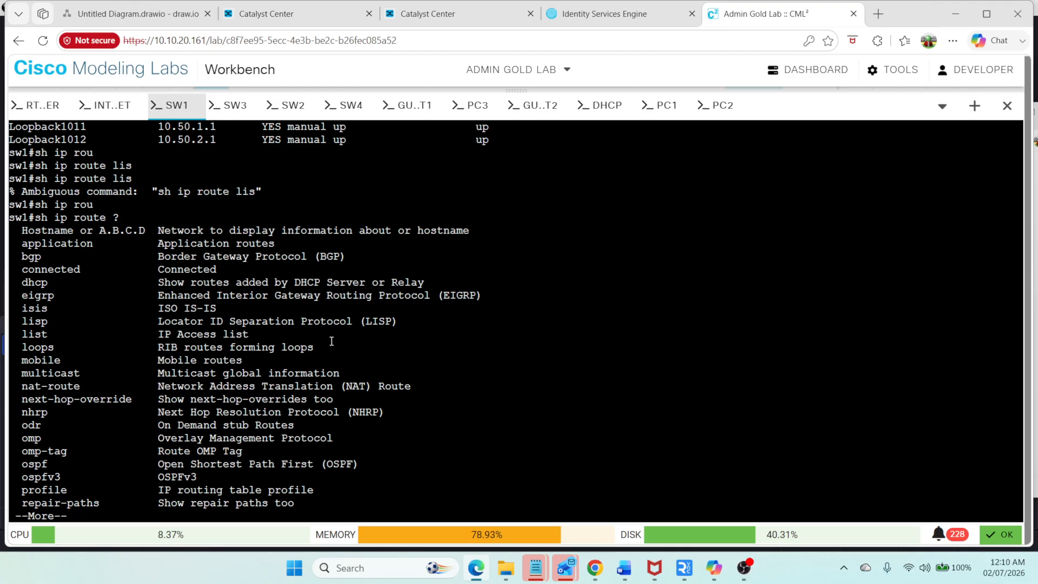
text(qlis)
key(Tab)
Step: Display SW1's routing table for the Corporate VRF and examine its LISP host routes
key(Tab)
key(Return)
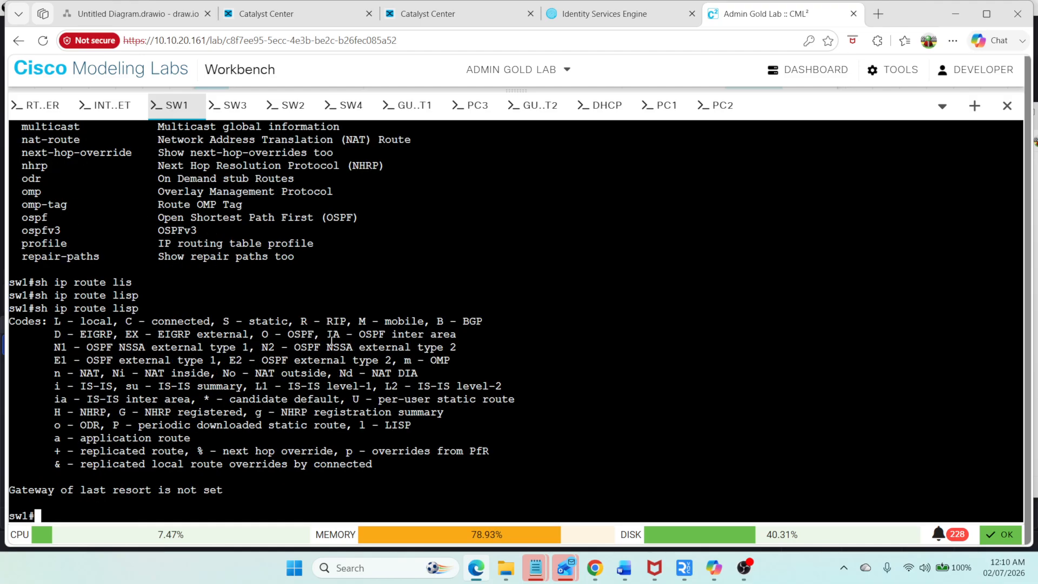
text(sh rou)
key(Tab)
key(BackSpace)
key(BackSpace)
key(BackSpace)
text(ip ro)
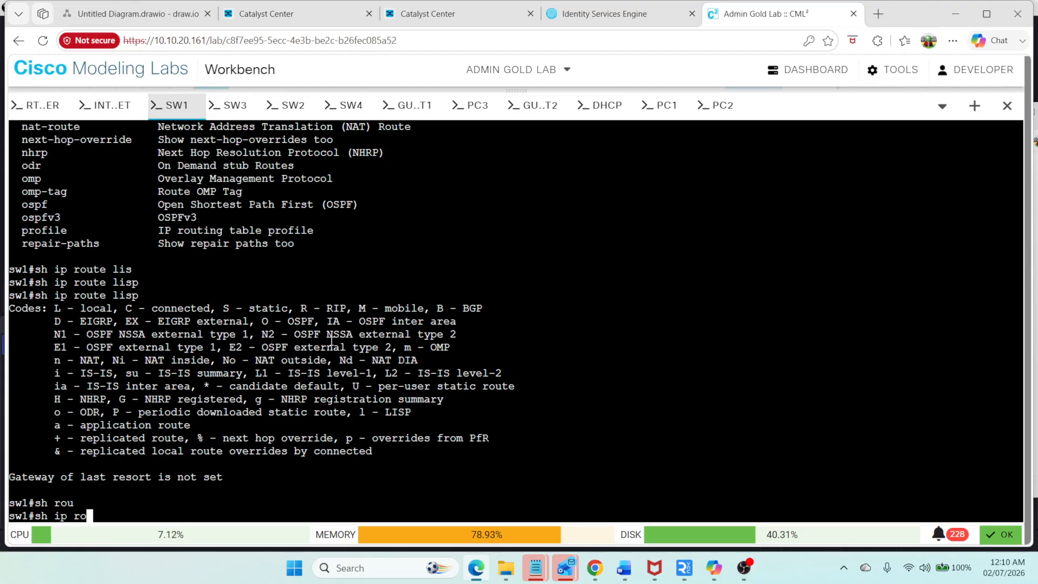
text(u)
key(Tab)
text(vr)
key(Tab)
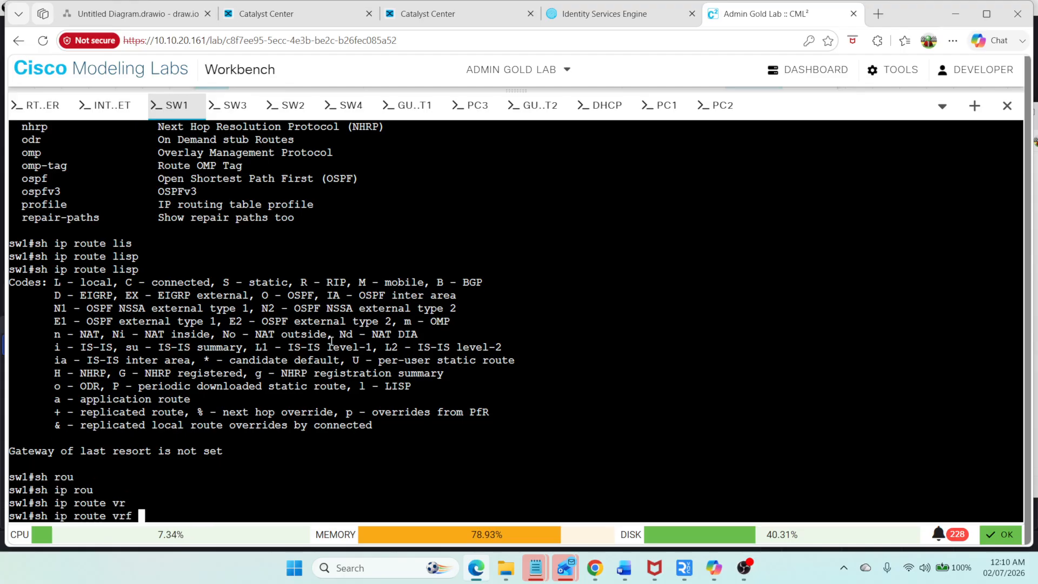
text(Corporate)
key(Return)
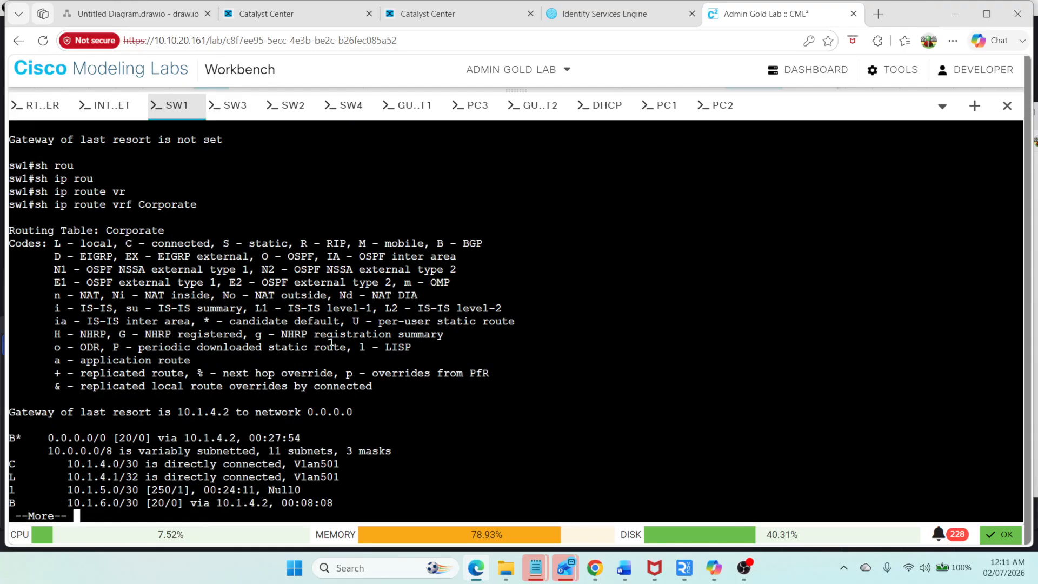
key(space)
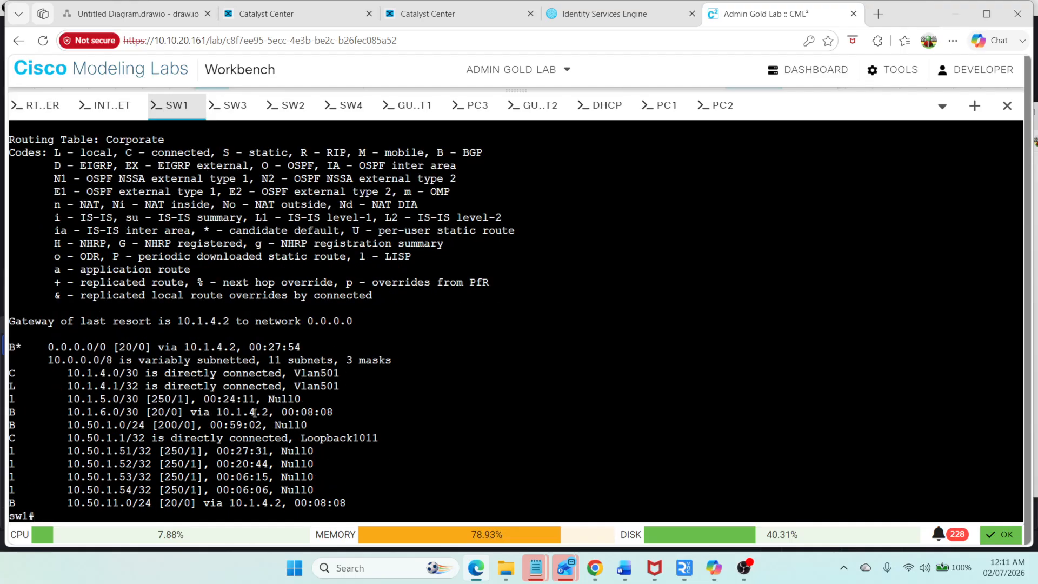
drag(12, 449, 336, 495)
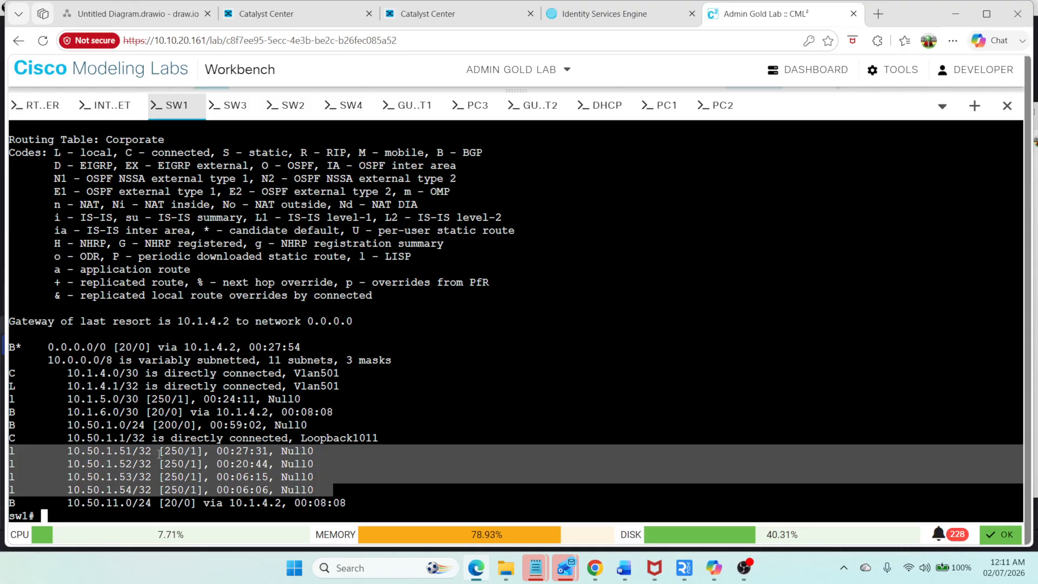
Step: Display the BGP table for VRF Corporate on SW1 and examine the 10.50.1.x and 10.50.11.0/24 entries
text(sh r)
key(BackSpace)
text(ip )
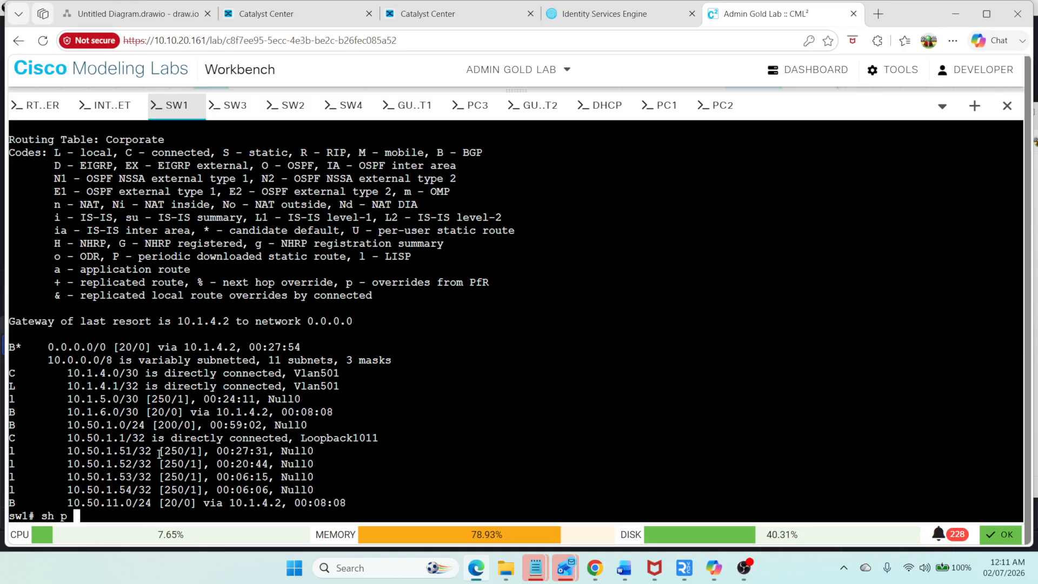
text(rou)
key(Tab)
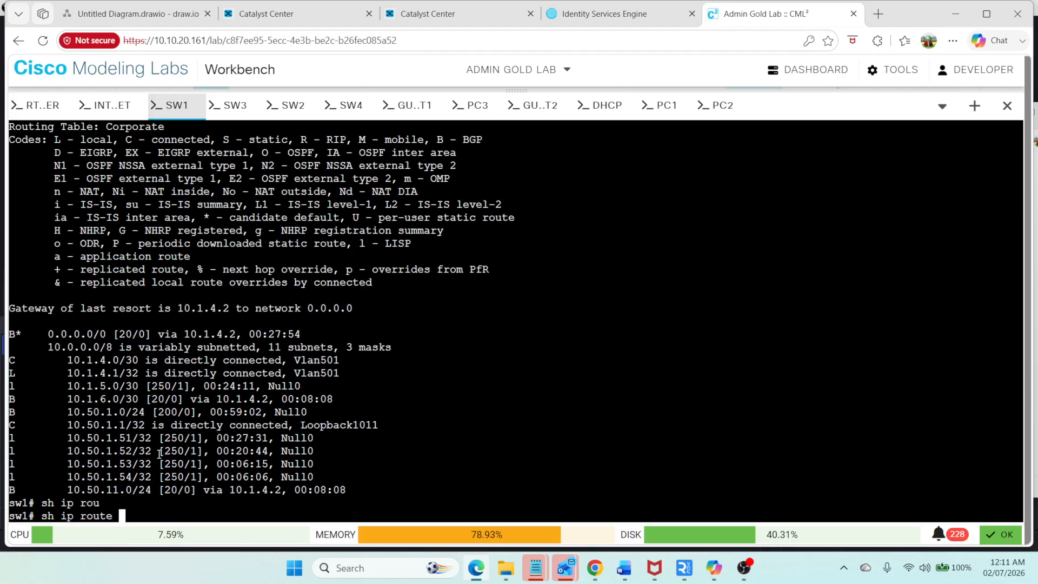
key(BackSpace)
key(BackSpace)
key(BackSpace)
key(BackSpace)
key(BackSpace)
key(BackSpace)
key(BackSpace)
key(BackSpace)
key(BackSpace)
key(BackSpace)
text(bg)
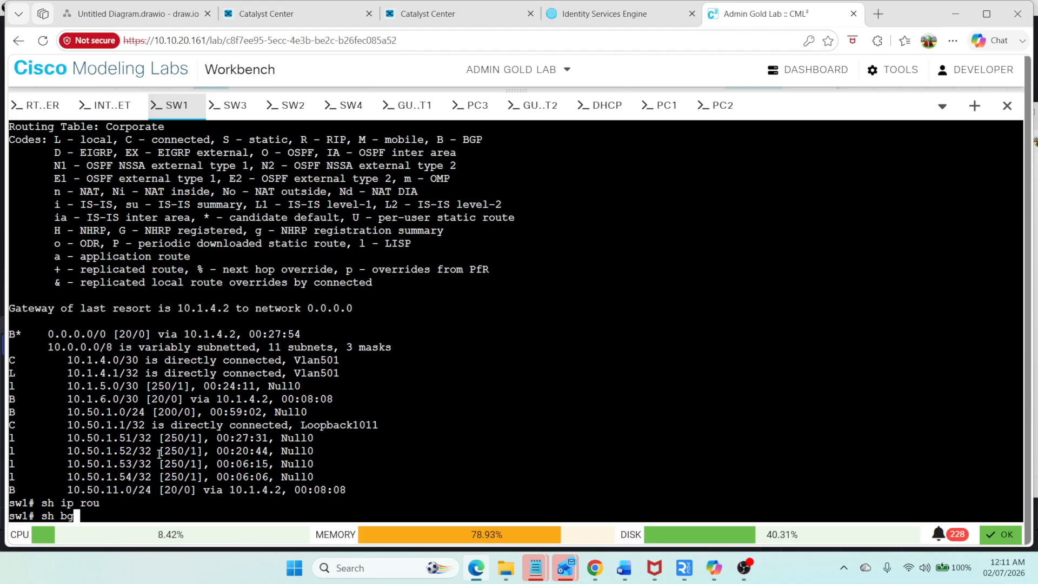
key(Tab)
text(vr)
key(Tab)
text(C)
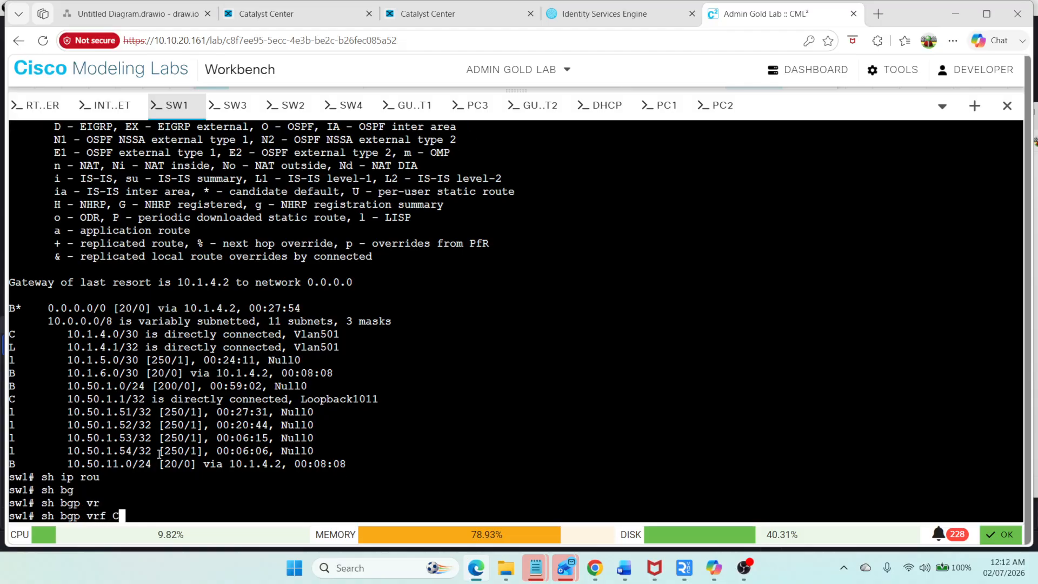
text(orporate all)
key(Tab)
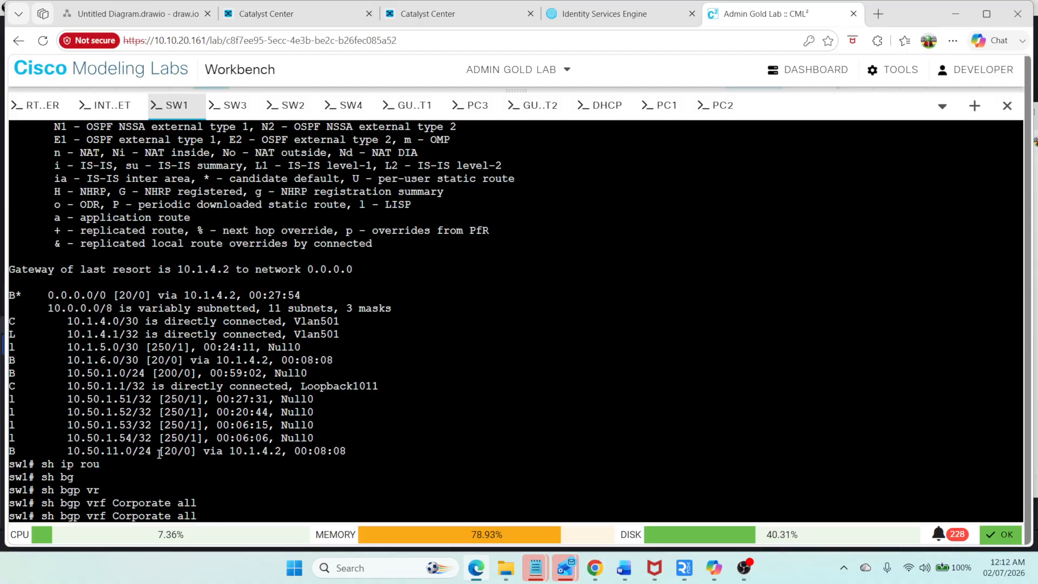
key(BackSpace)
key(BackSpace)
key(BackSpace)
key(BackSpace)
key(Return)
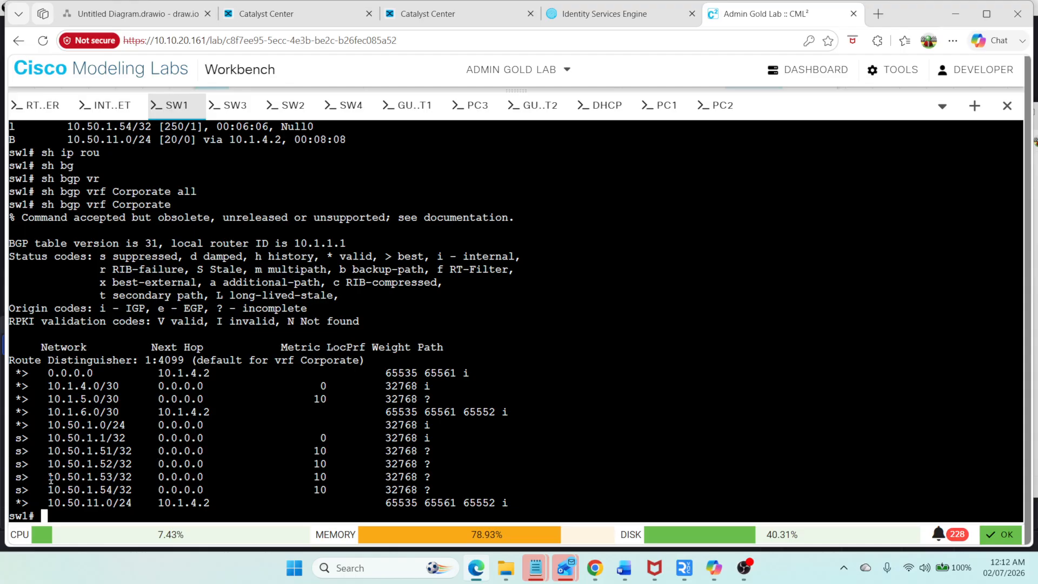
drag(12, 437, 474, 487)
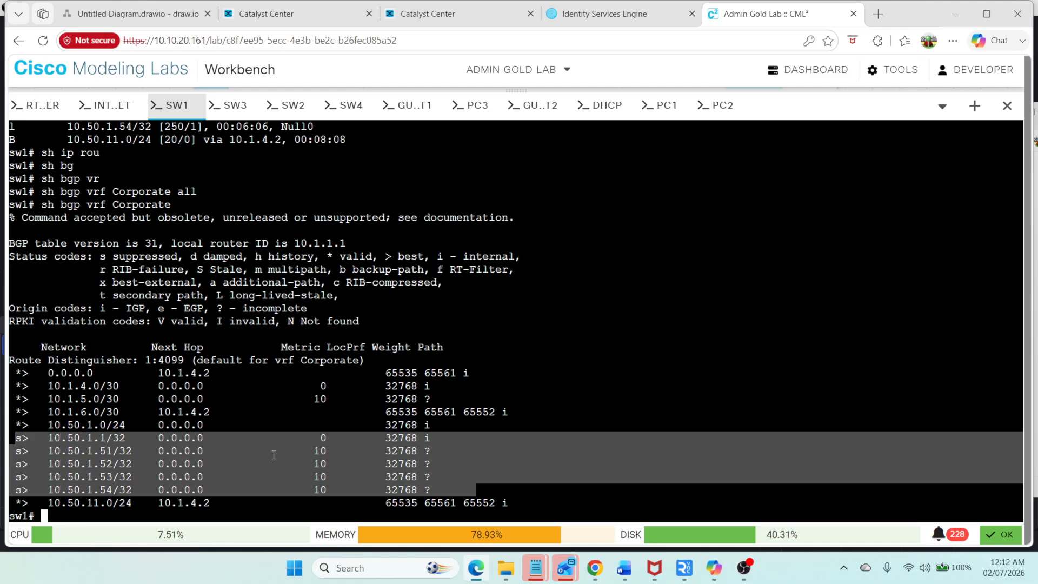
drag(534, 502, 8, 505)
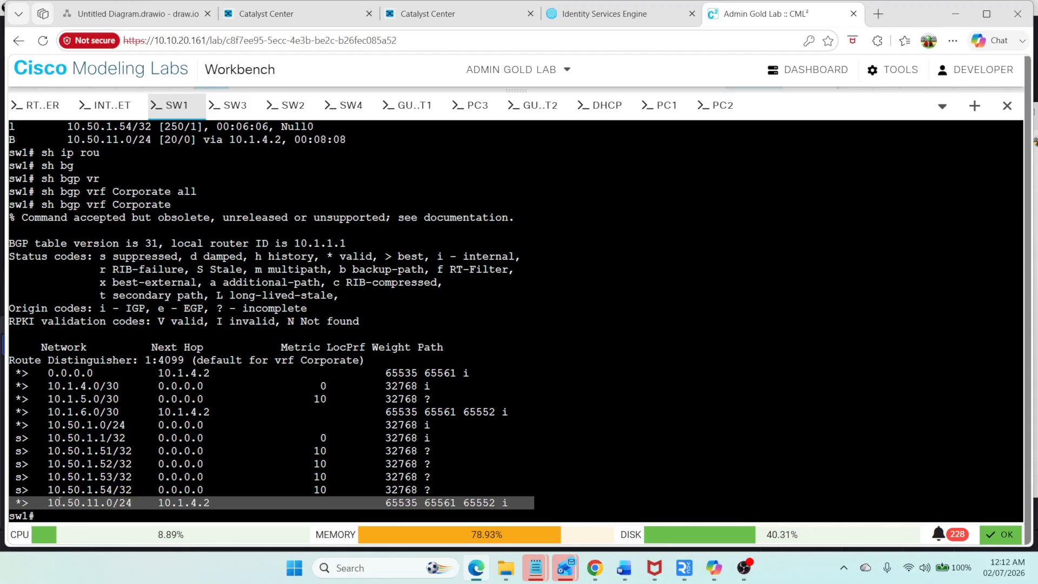
Step: Re-run show ip route vrf Corporate on SW1 and examine the LISP and BGP routes
click(139, 502)
key(Up)
key(Up)
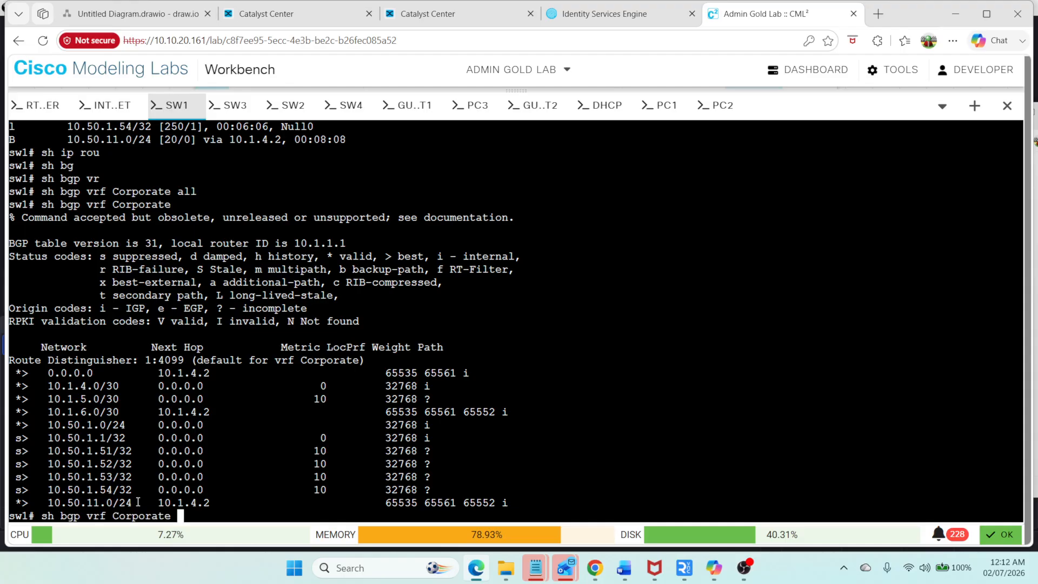
key(Up)
key(Down)
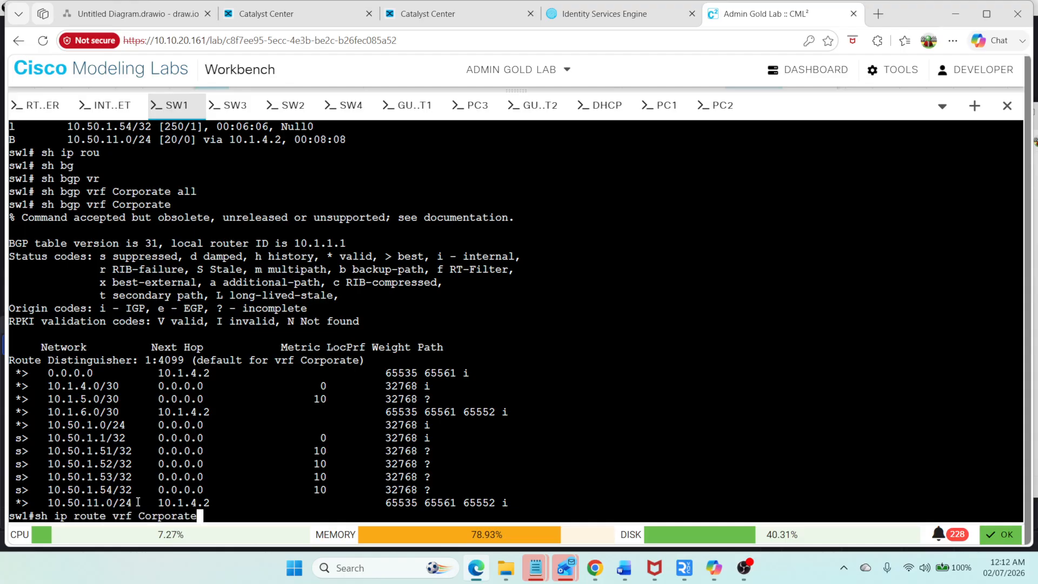
key(Return)
key(Return)
key(Return)
key(Return)
key(Return)
key(Return)
key(Return)
key(Return)
key(Return)
key(Return)
key(Return)
key(Return)
key(Return)
key(Return)
key(Return)
key(Return)
key(Return)
key(Return)
key(Return)
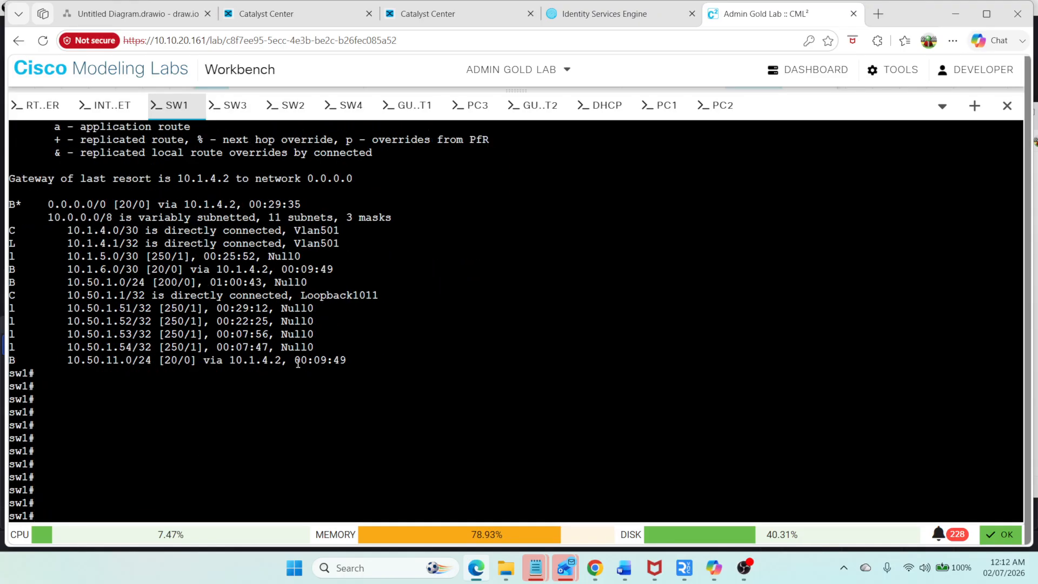
drag(334, 347, 2, 315)
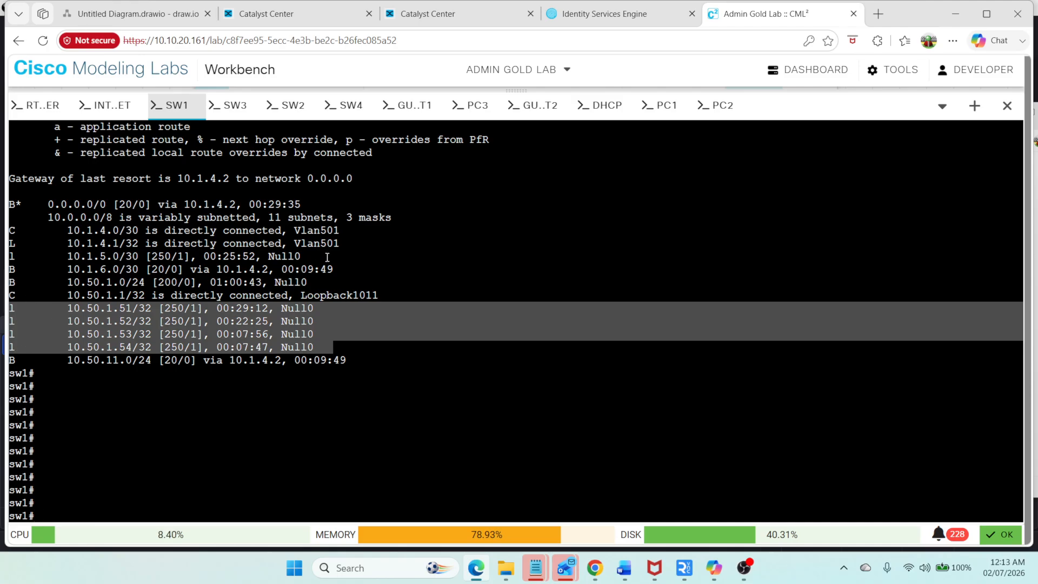
click(311, 307)
drag(363, 367, 1, 367)
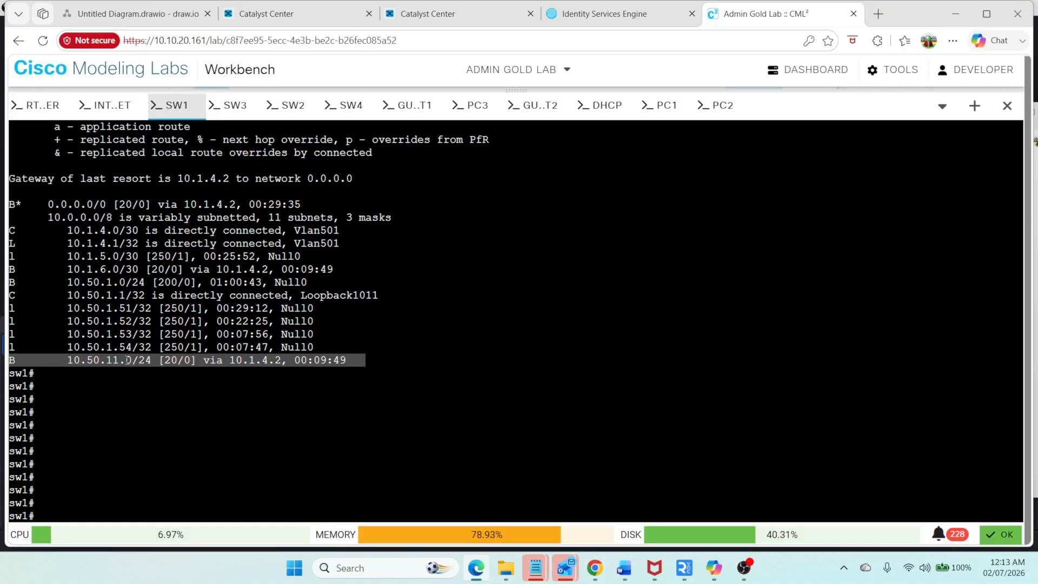
click(326, 364)
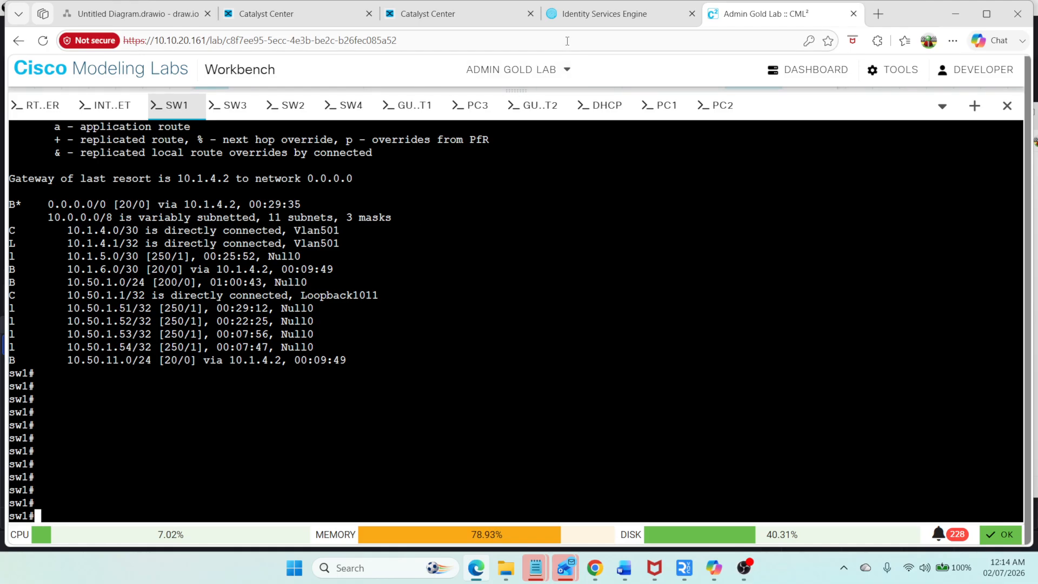
Step: Switch to Identity Services Engine and open deployment node ise01 to review its persona and service settings
click(593, 17)
click(44, 78)
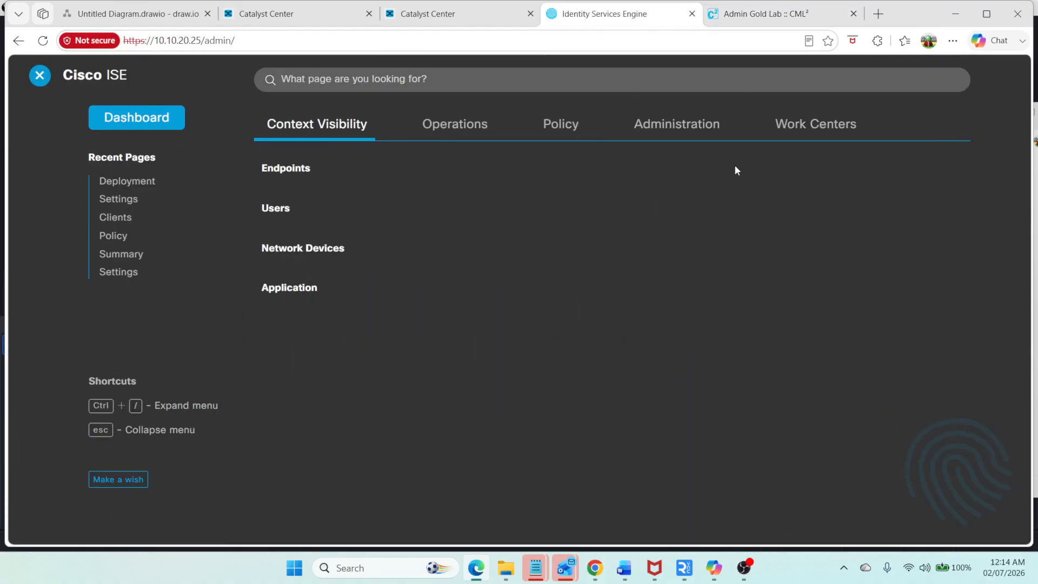
click(689, 133)
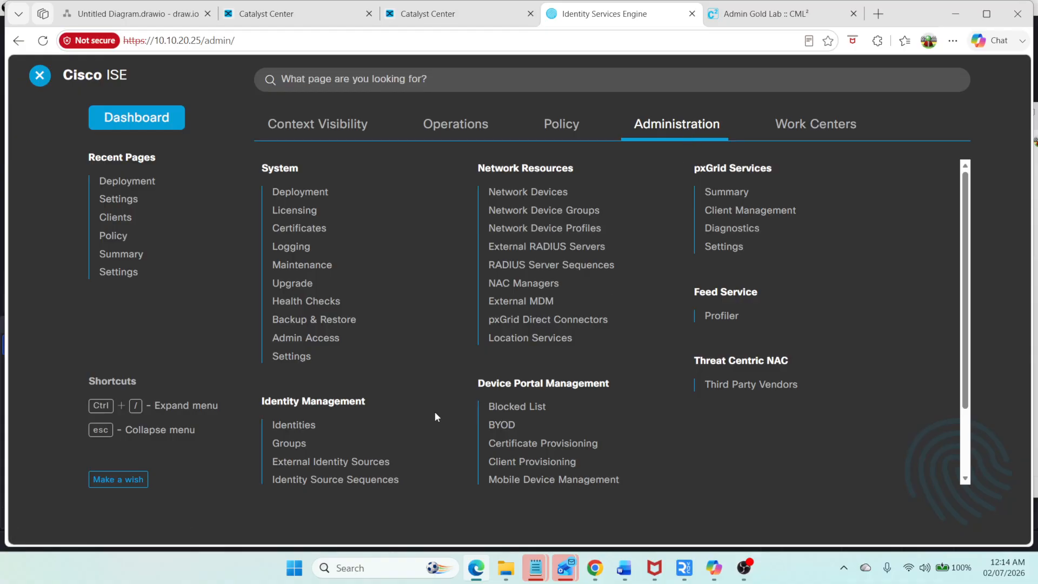
click(321, 195)
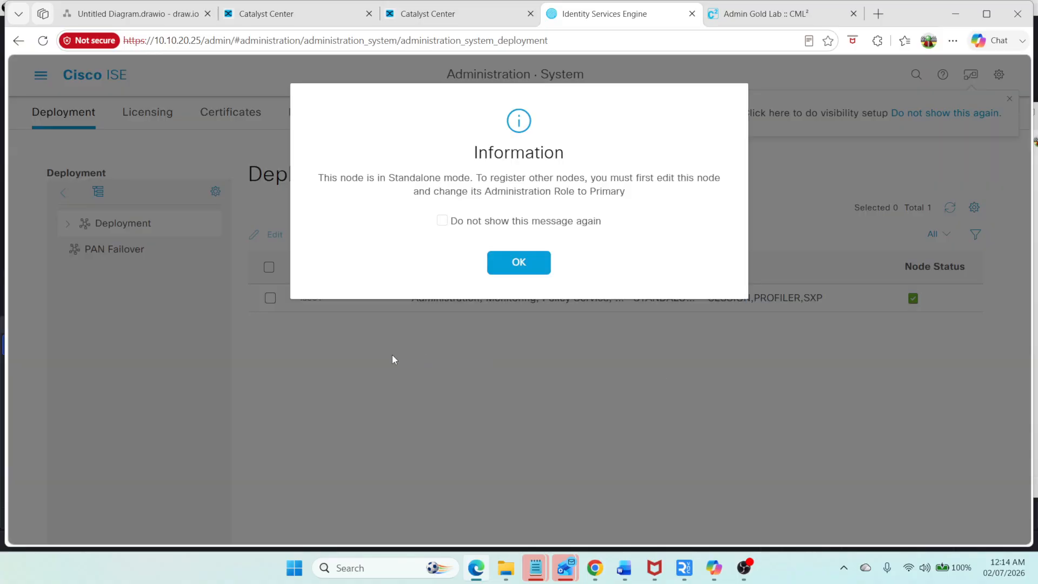
click(539, 264)
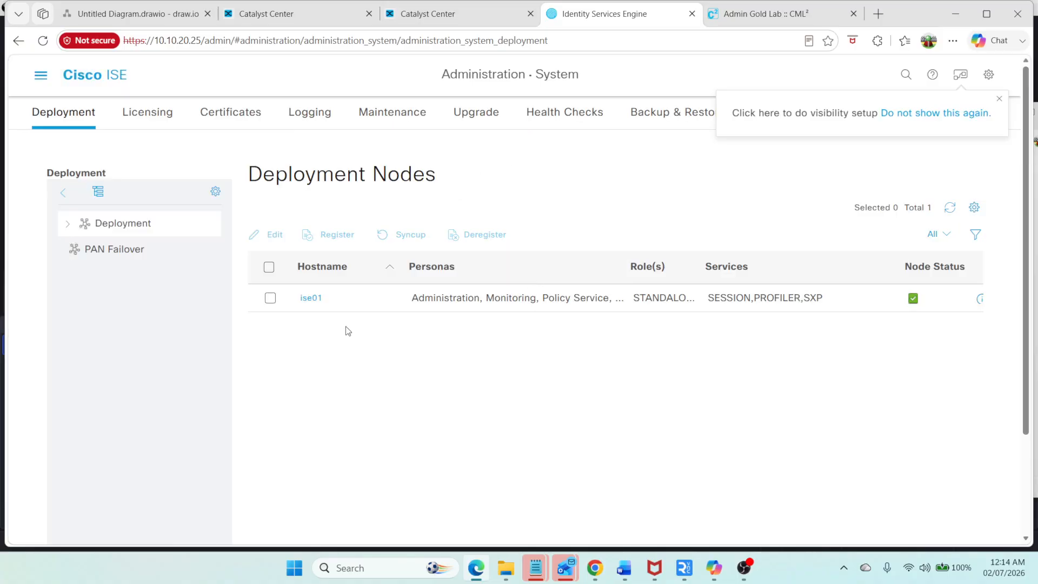
click(310, 298)
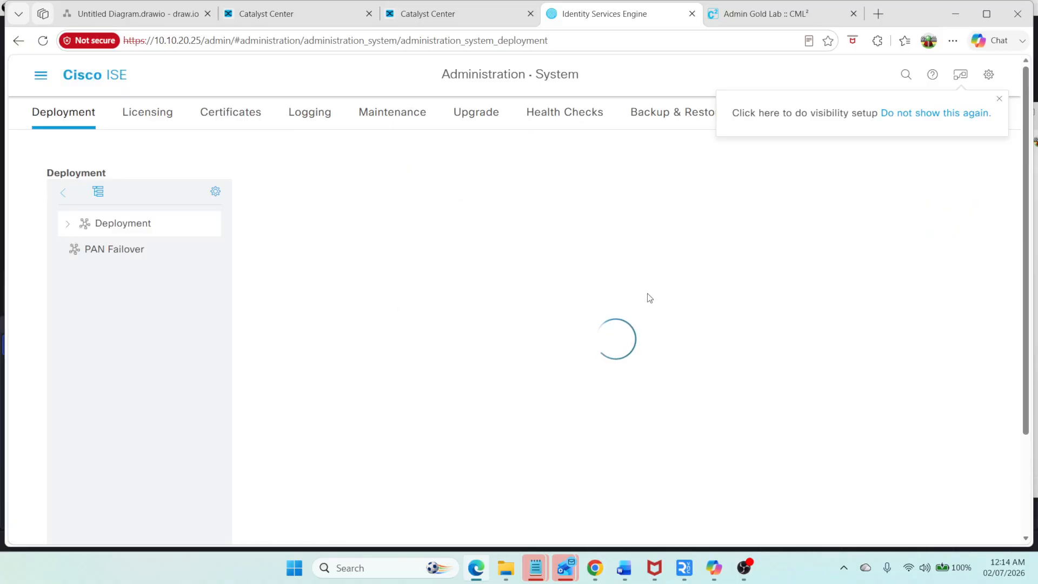
scroll(648, 300, down, 5)
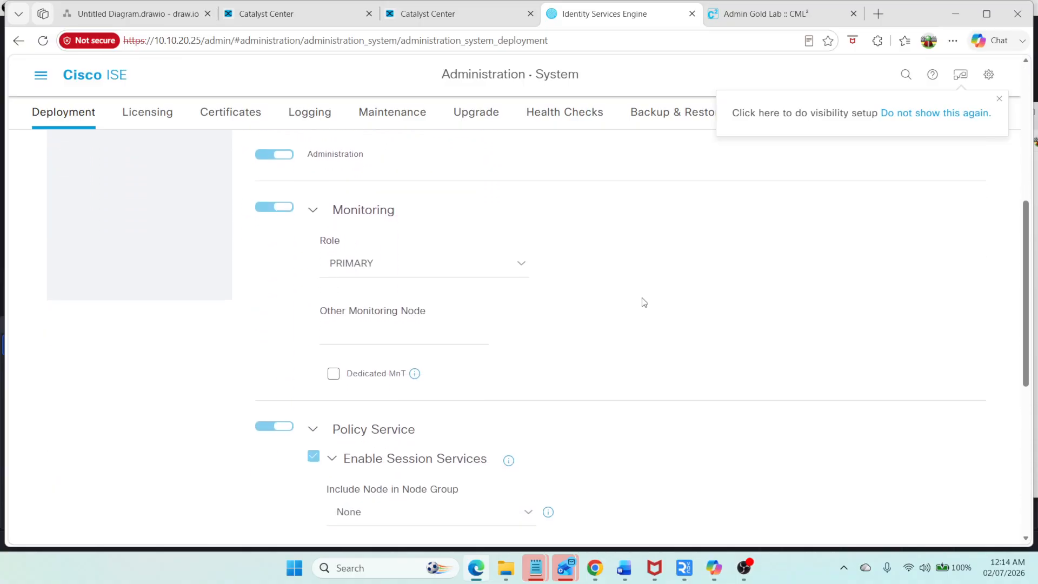
scroll(640, 301, down, 3)
scroll(525, 322, down, 3)
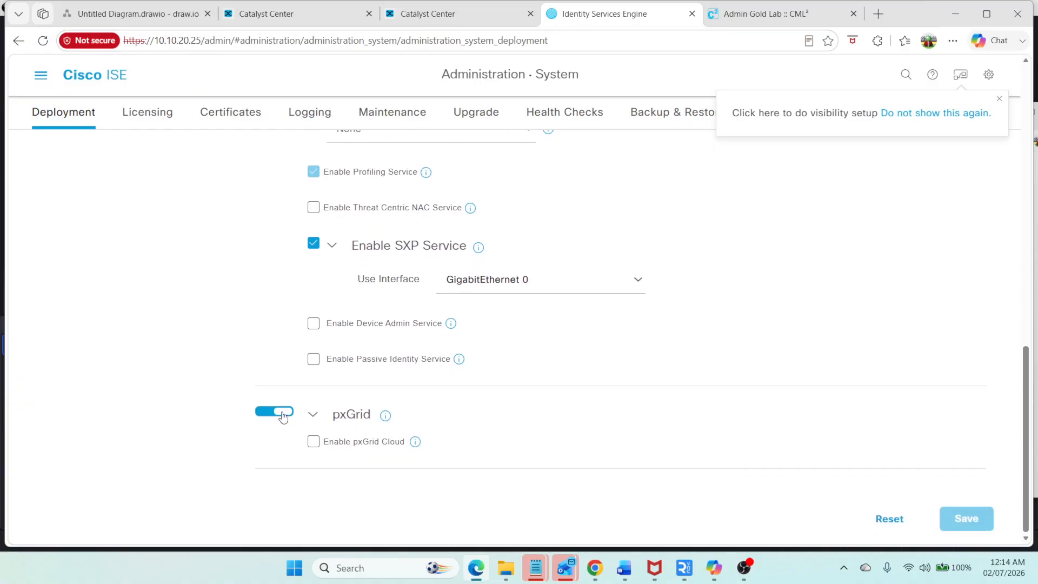
scroll(392, 413, up, 2)
scroll(394, 413, up, 6)
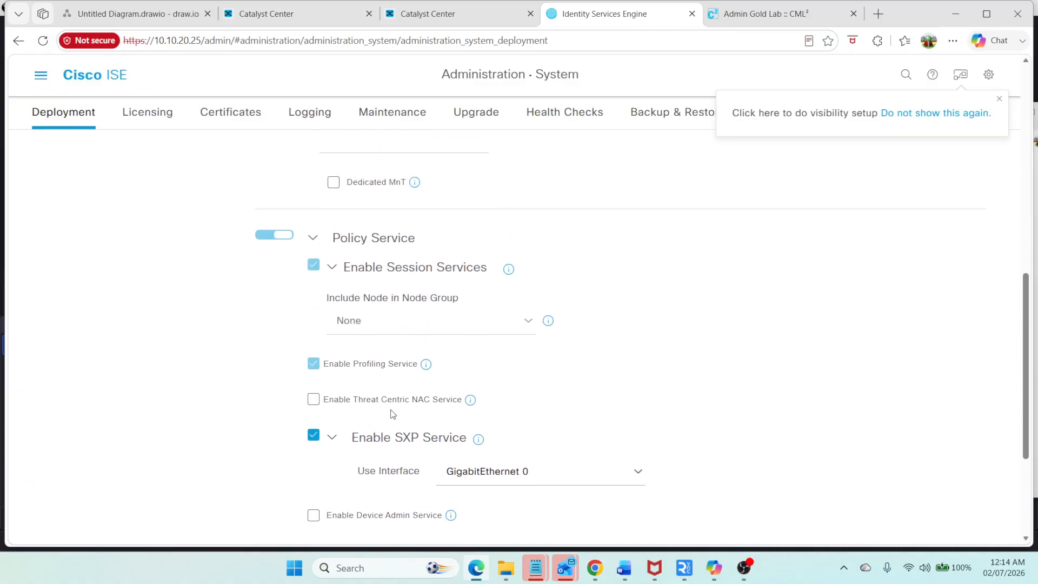